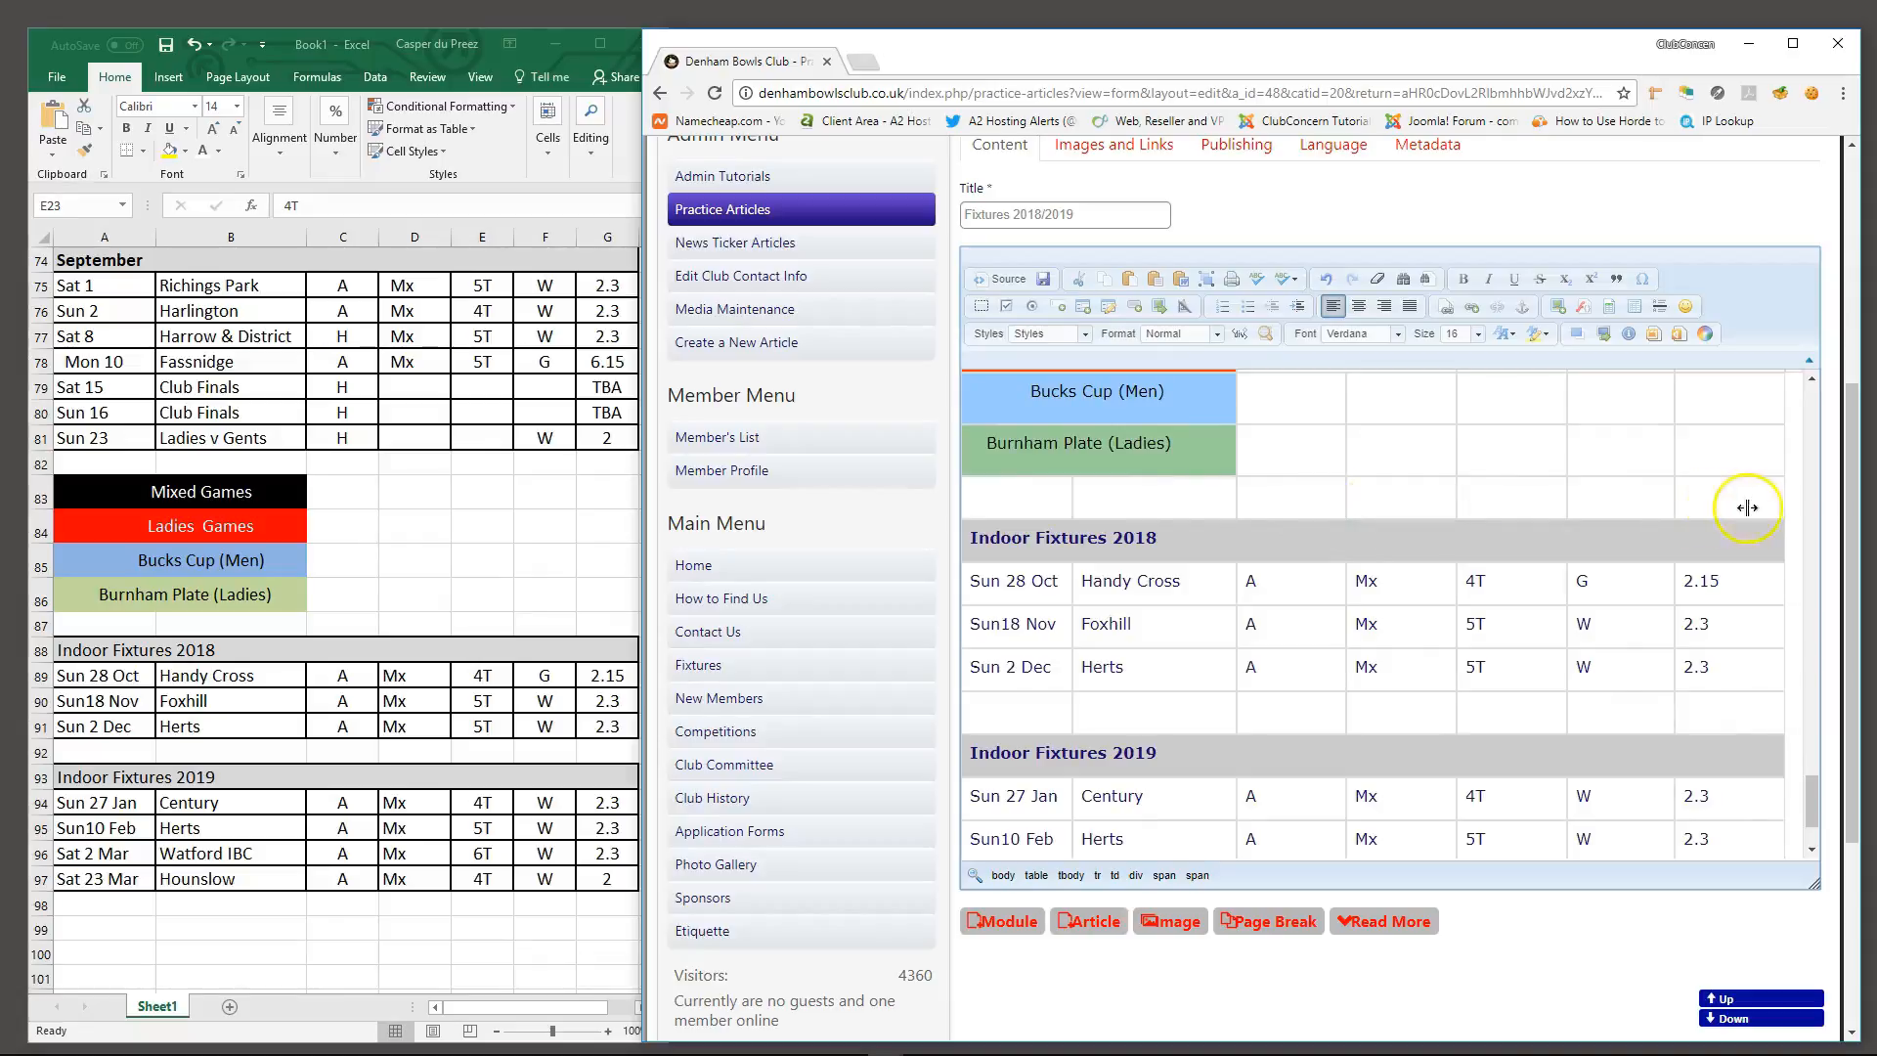
Merge the empty row above the Indoor Fixtures 2018 heading into one cell and remove its extra blank lines
left_click(1730, 500)
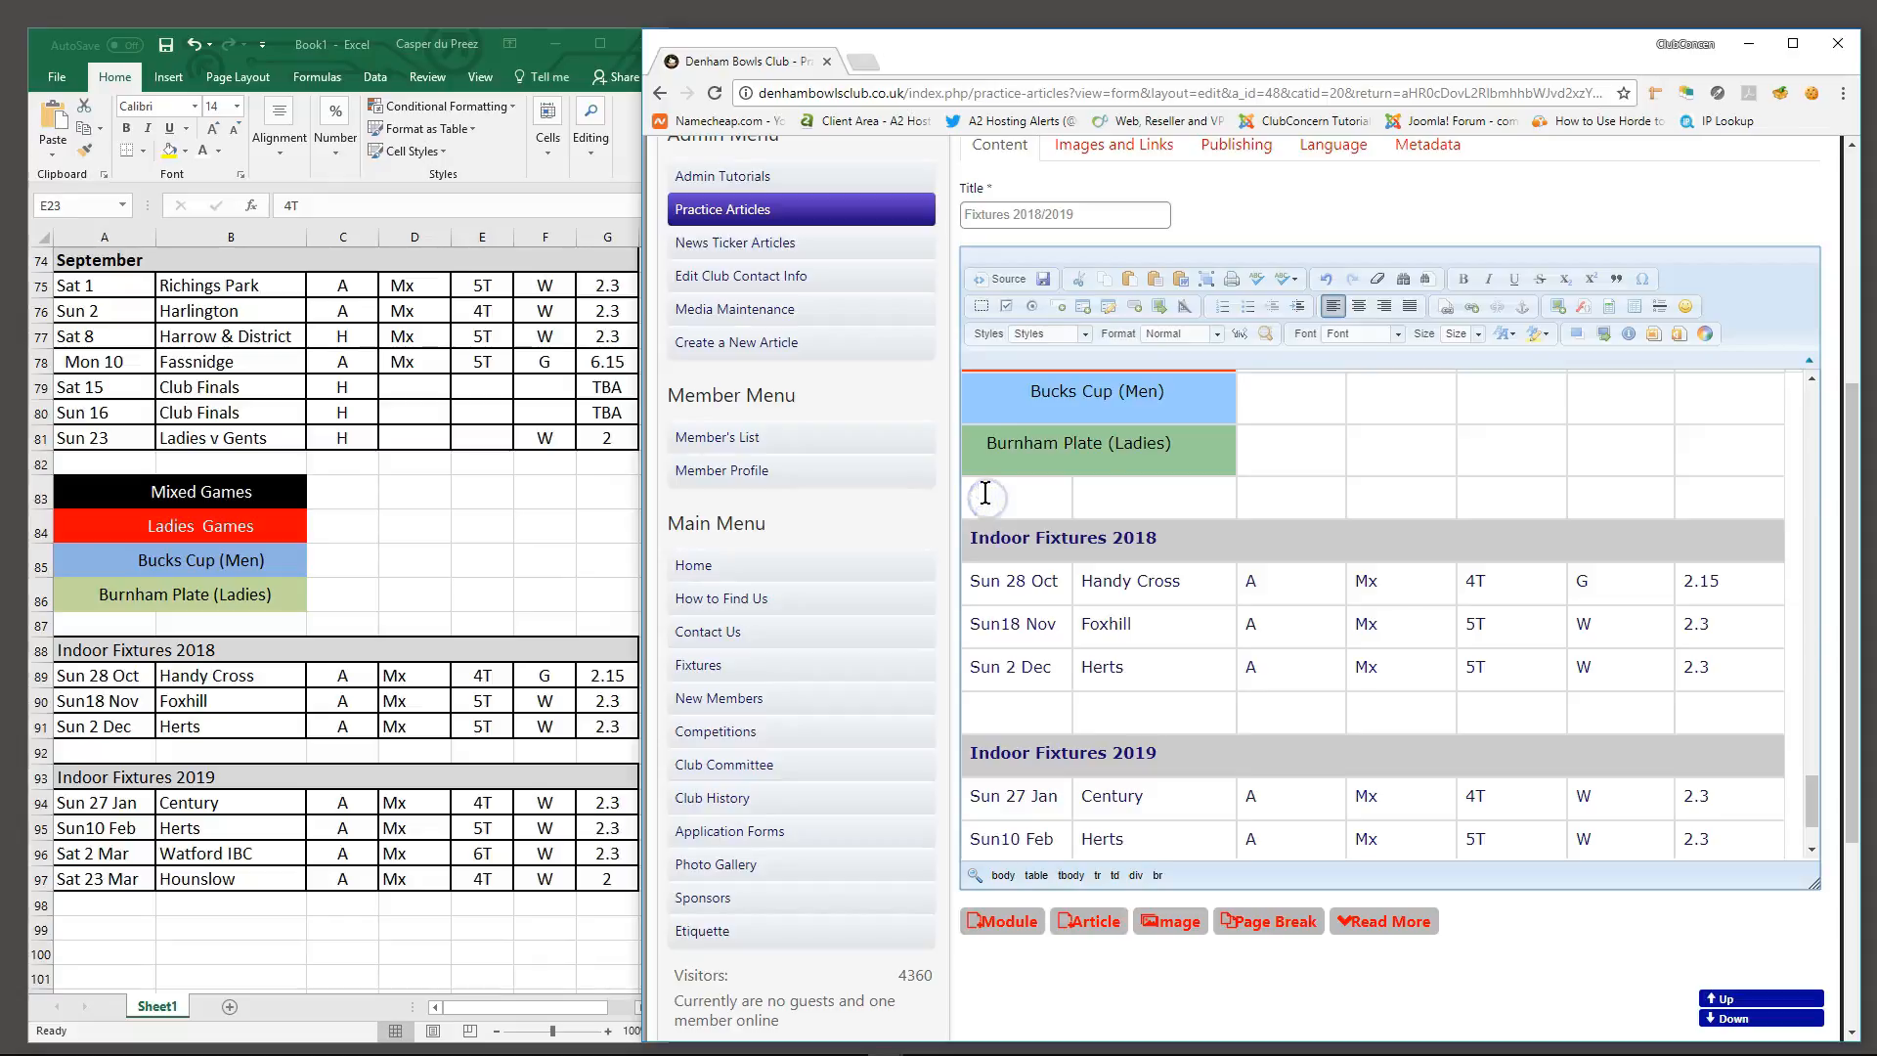
right_click(994, 492)
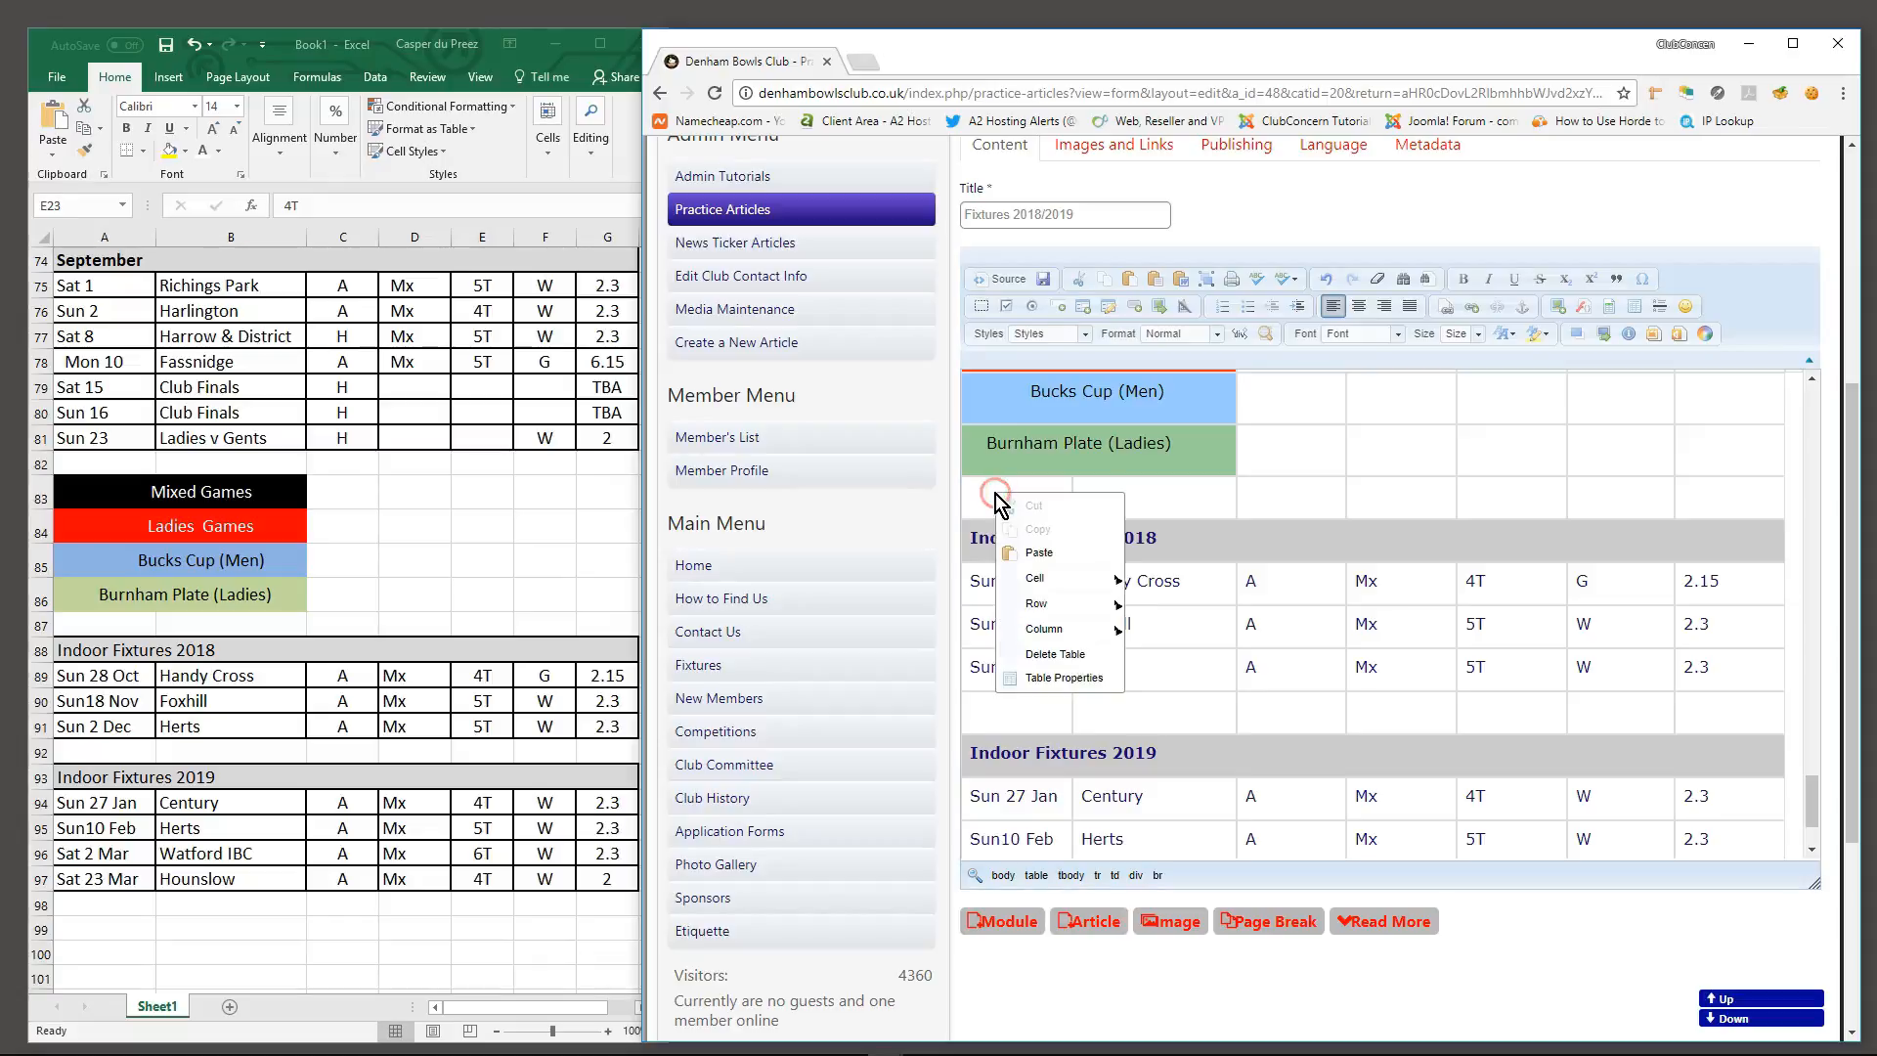
left_click(1033, 579)
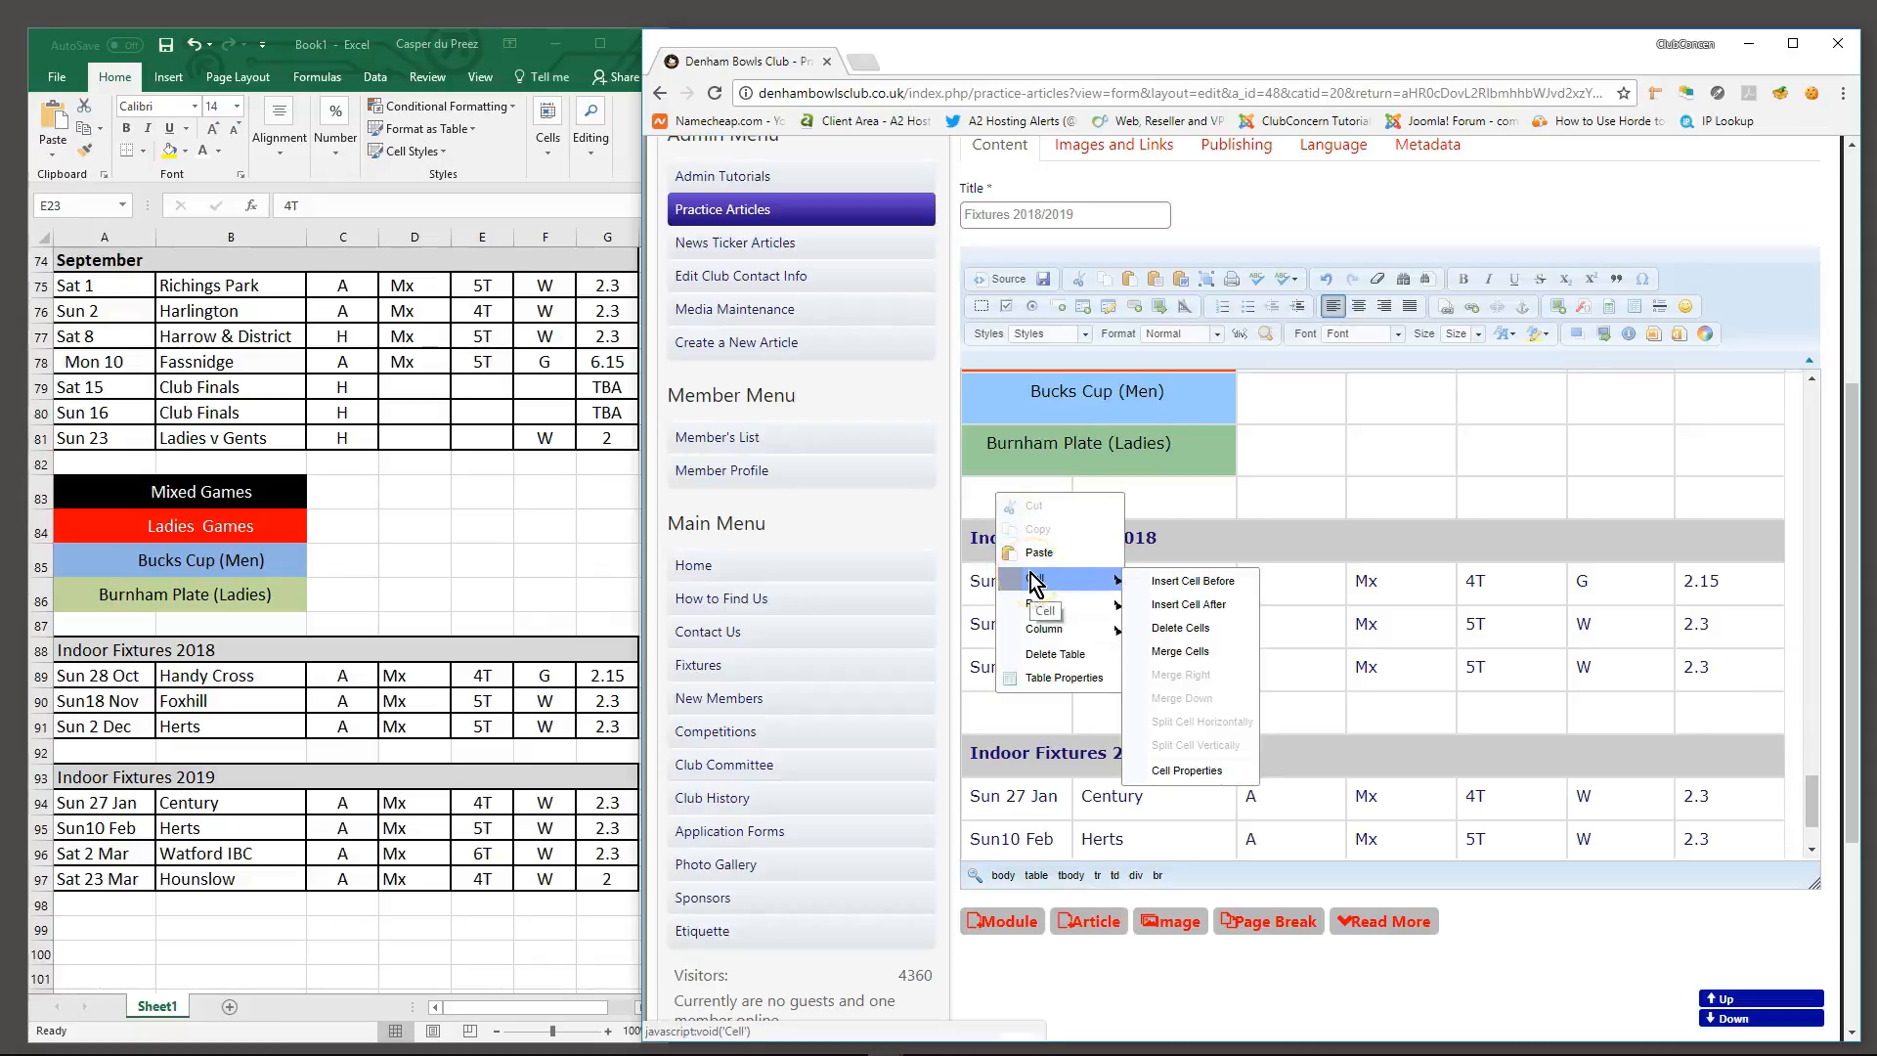
left_click(1191, 653)
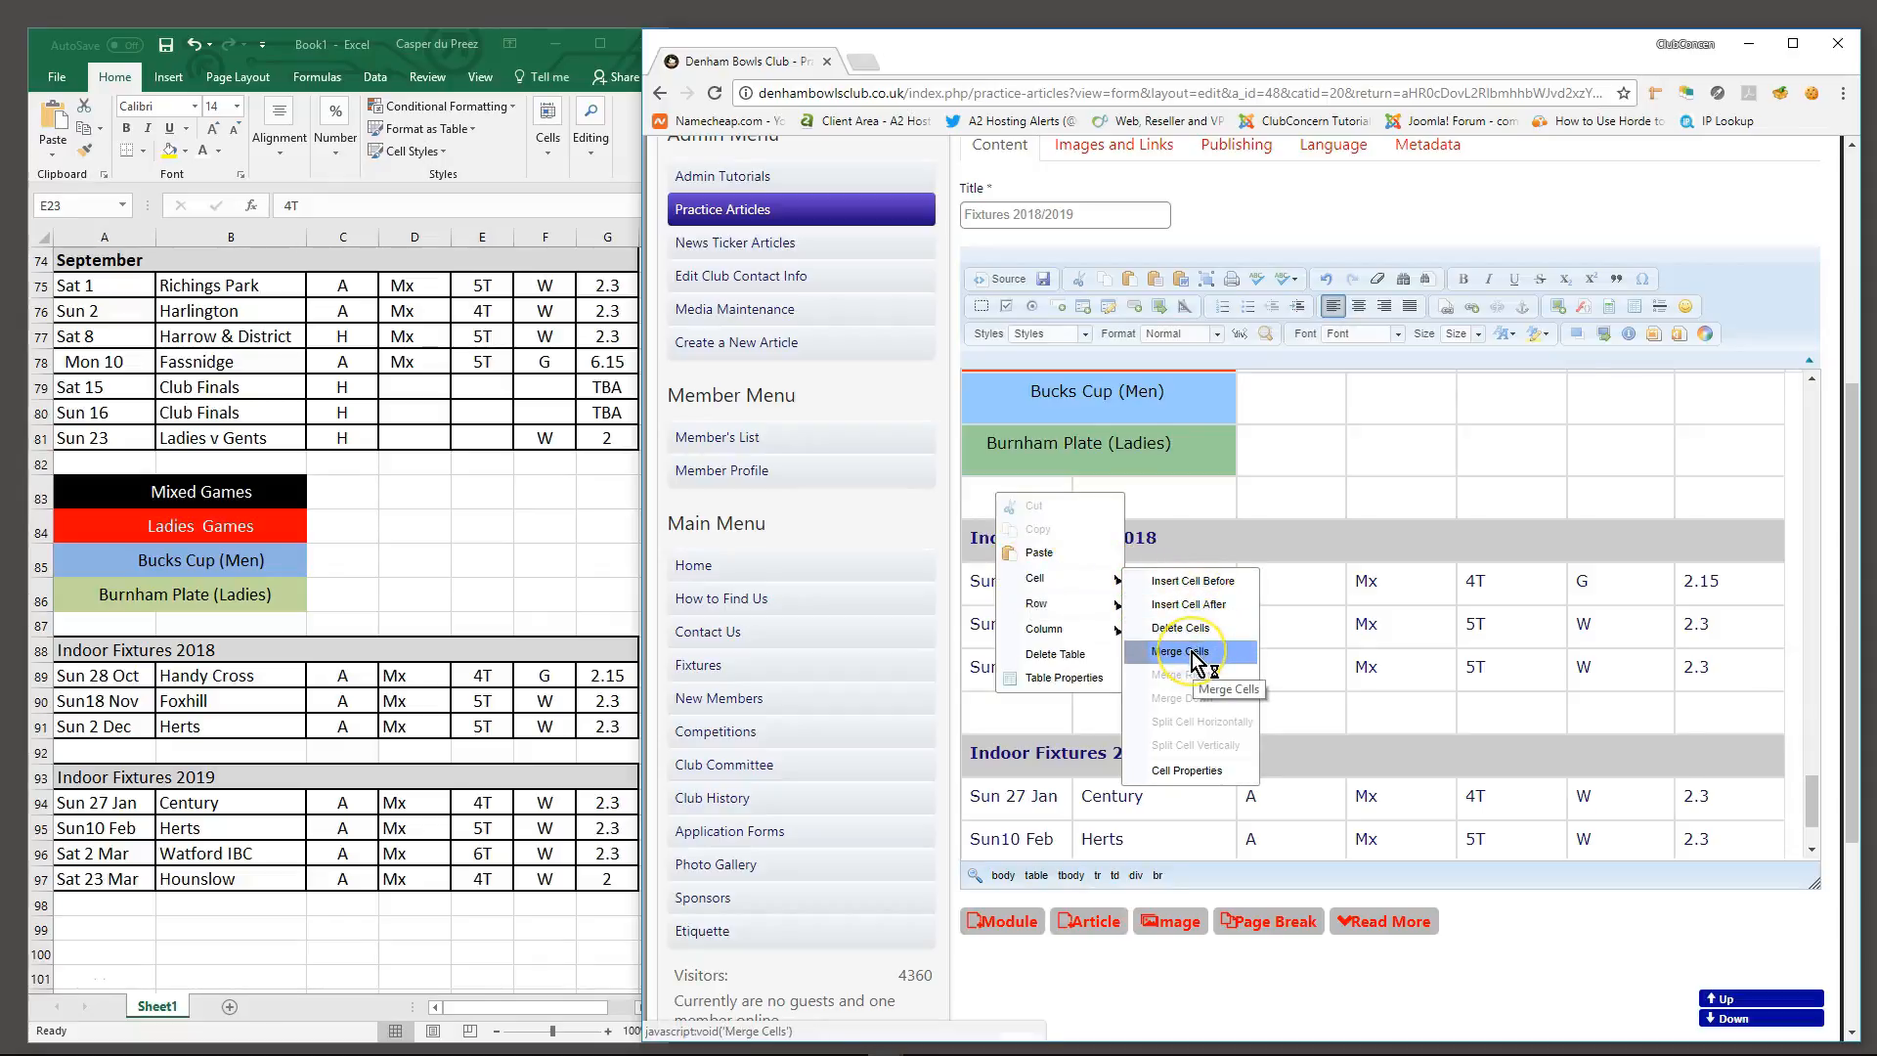
left_click(1131, 628)
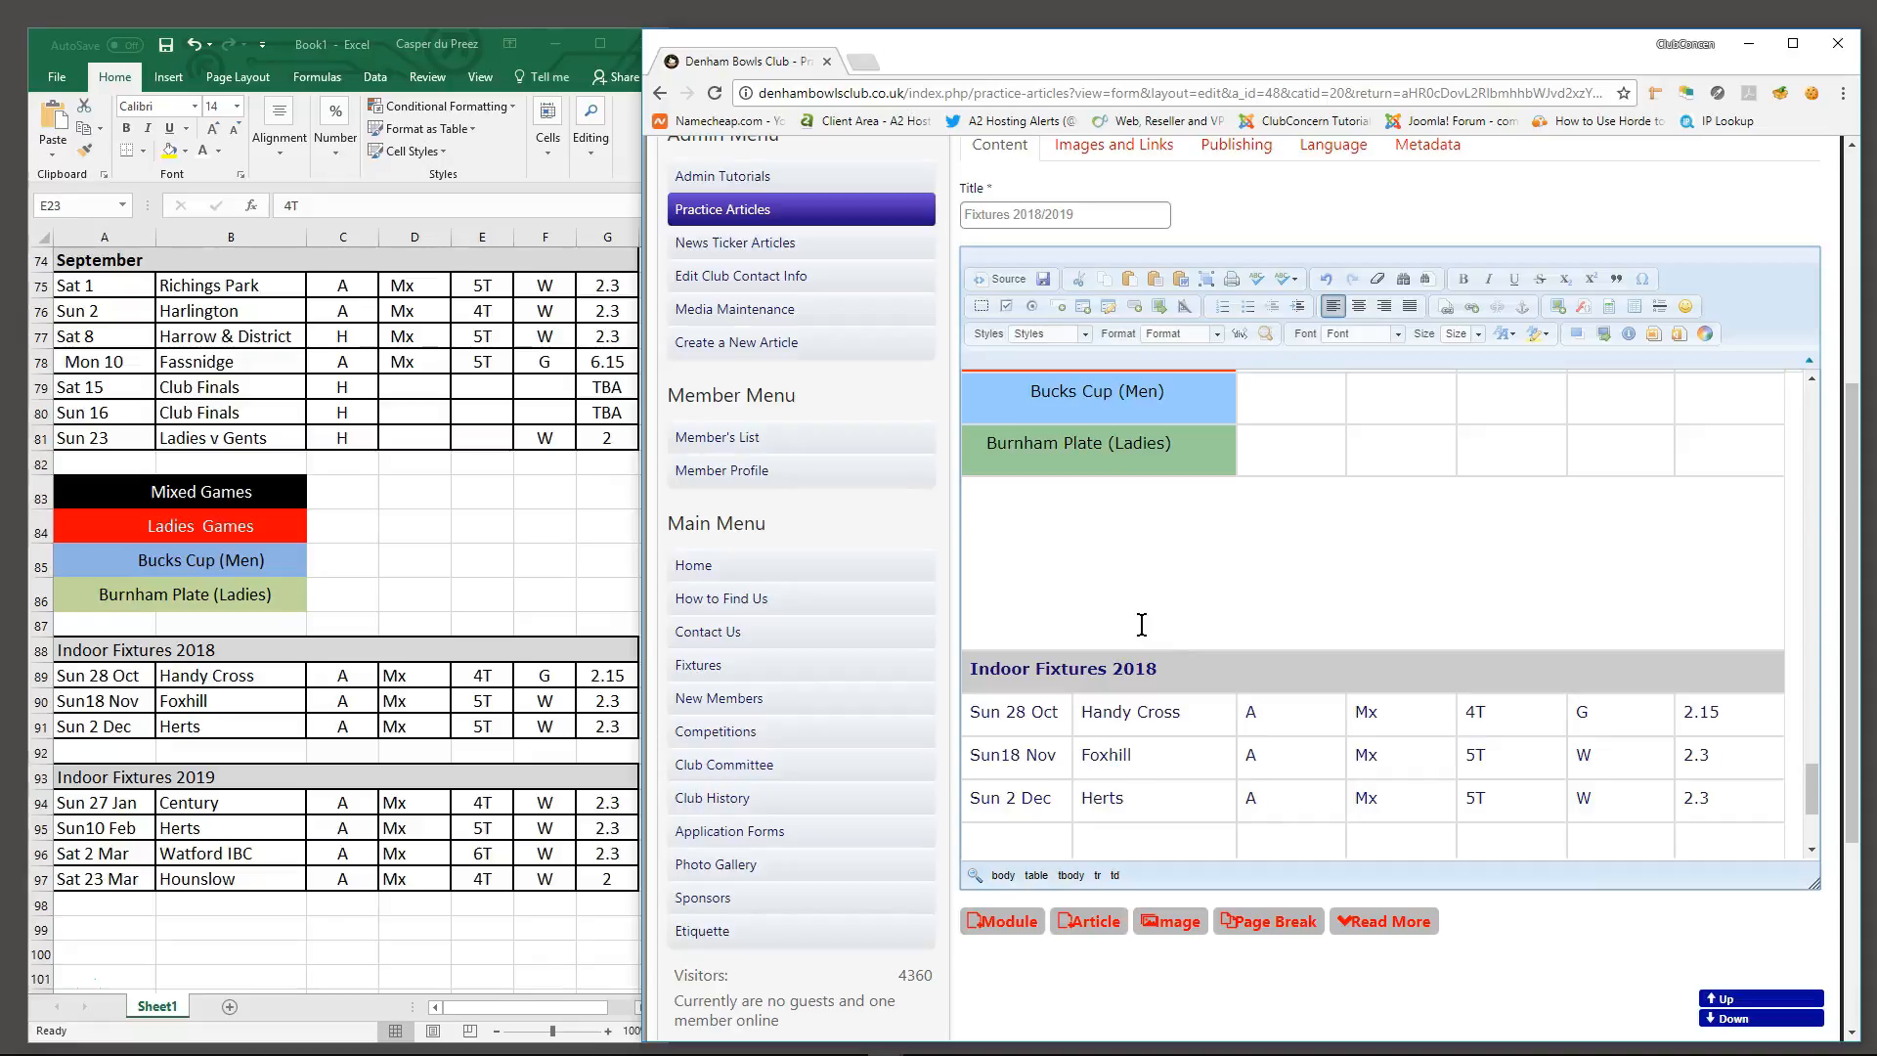
key("BackSpace")
key("BackSpace")
key("BackSpace")
key("BackSpace")
key("BackSpace")
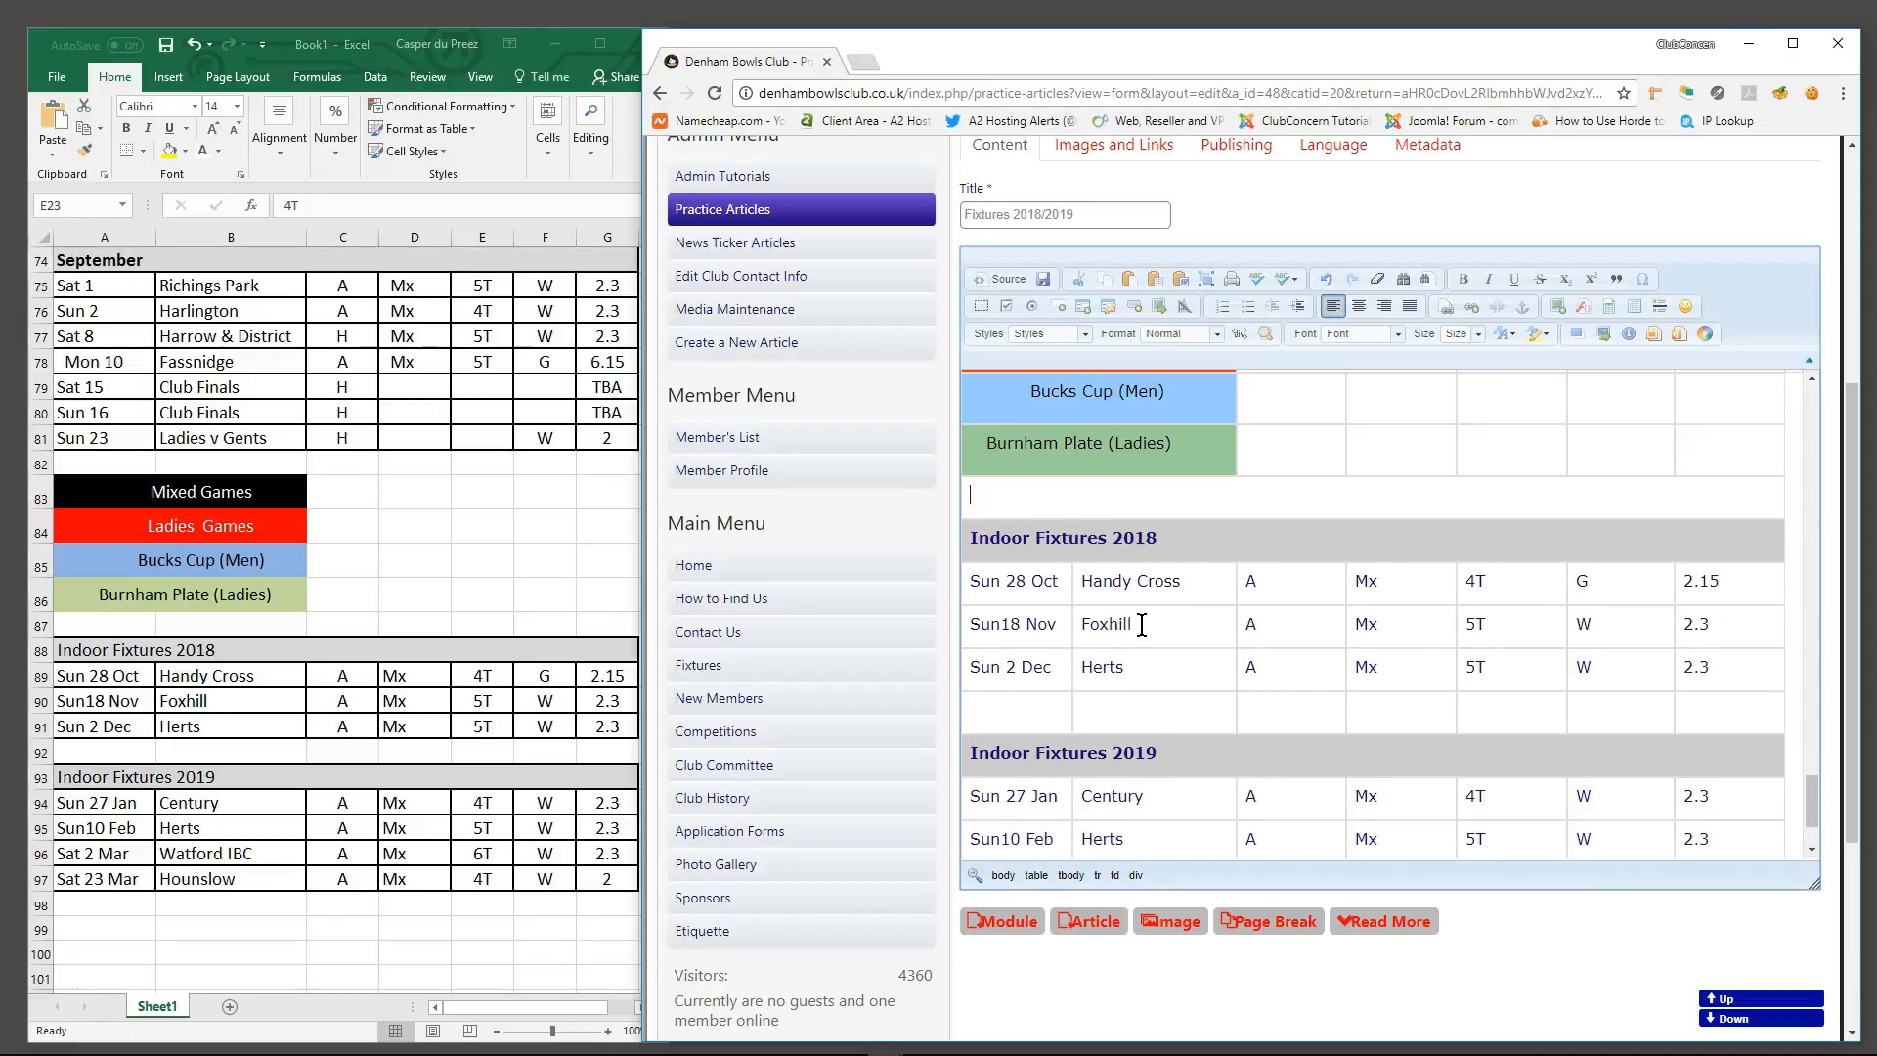
Merge the empty row above the Indoor Fixtures 2019 heading into one cell and delete its surplus blank lines
scroll(1447, 660, "down", 1)
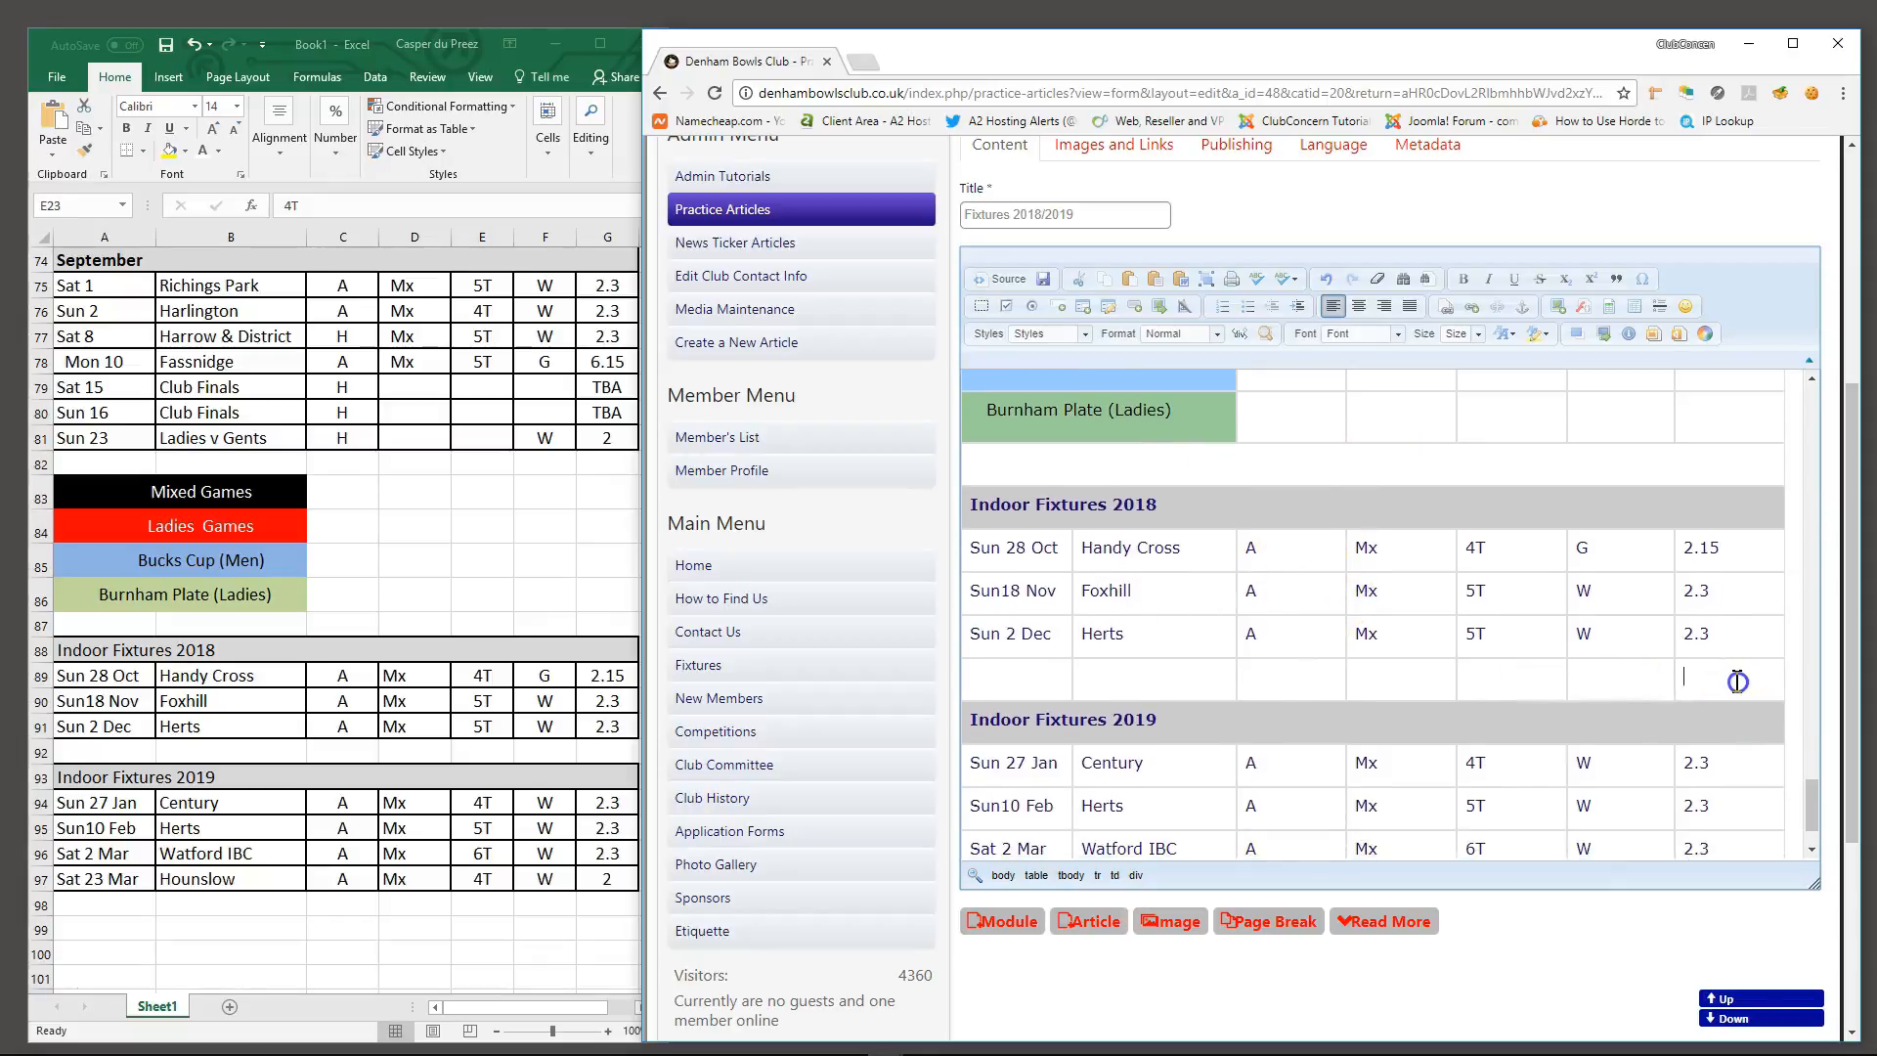
left_click_drag(1192, 686, 998, 681)
right_click(985, 679)
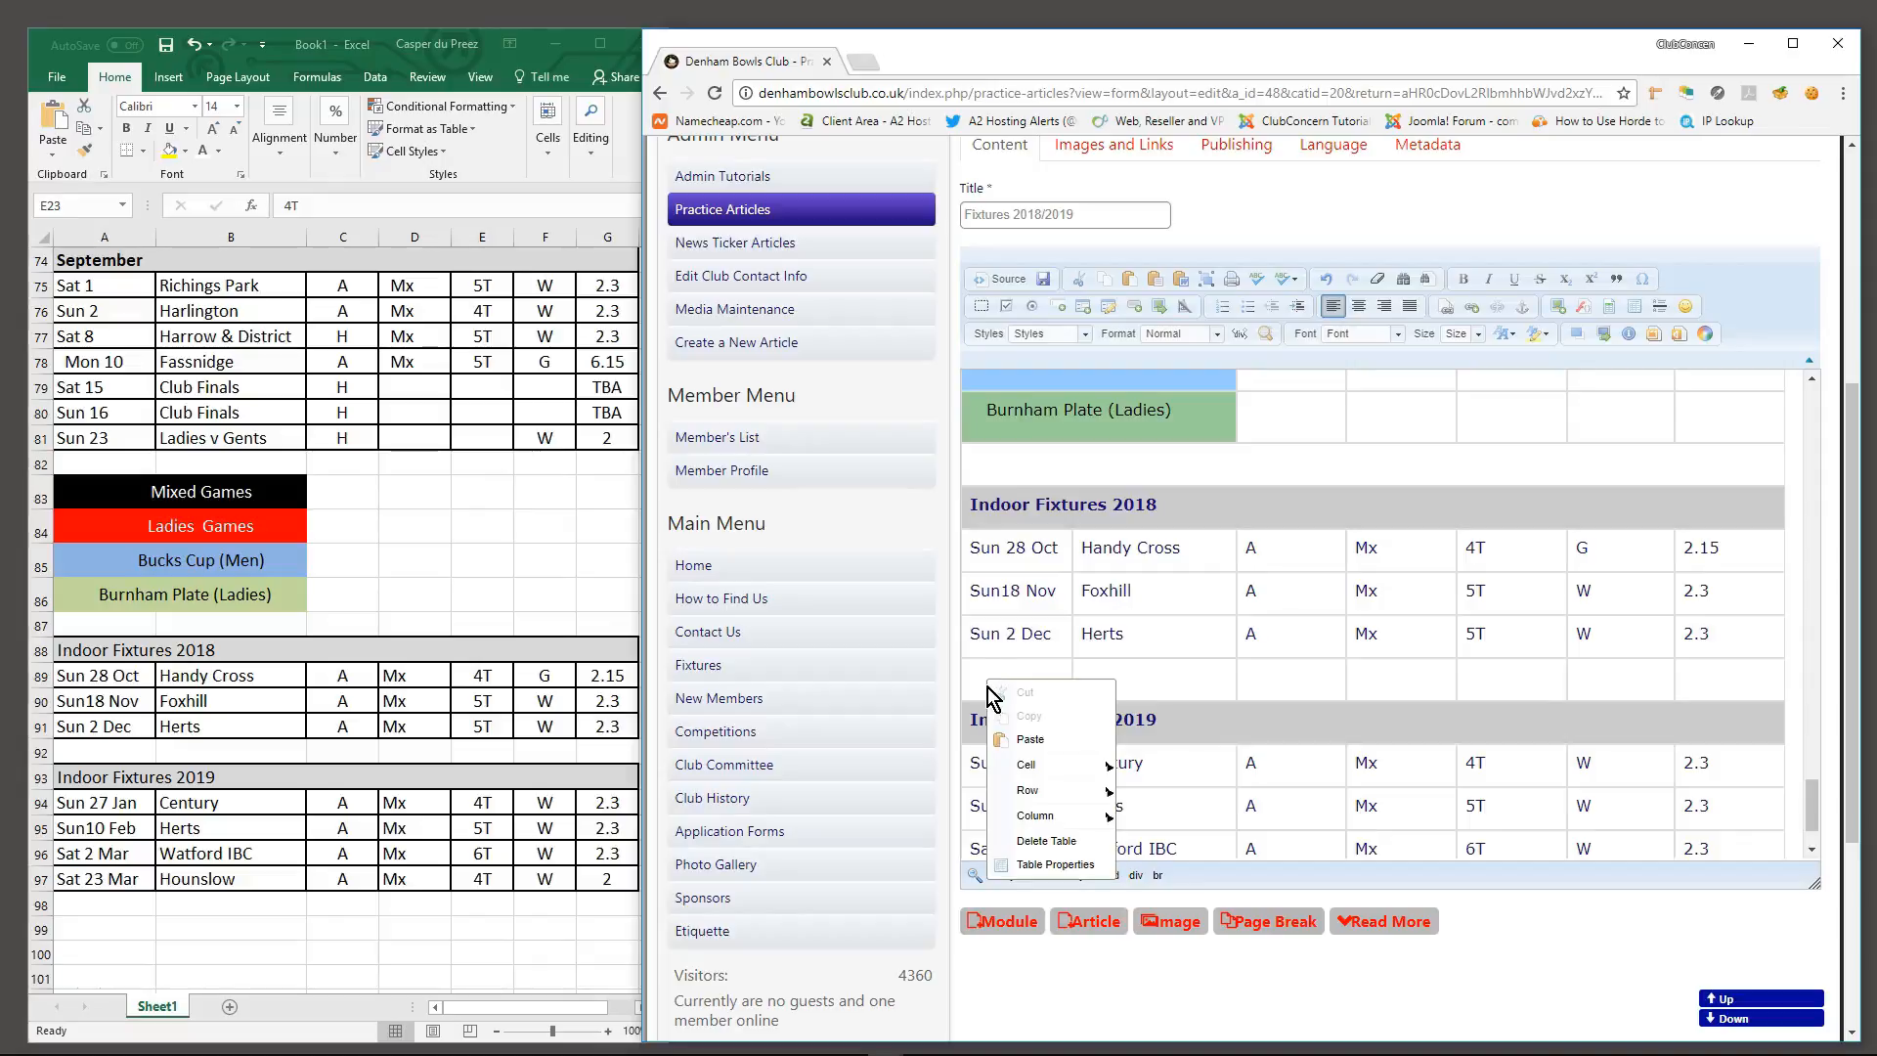
mouse_move(1024, 765)
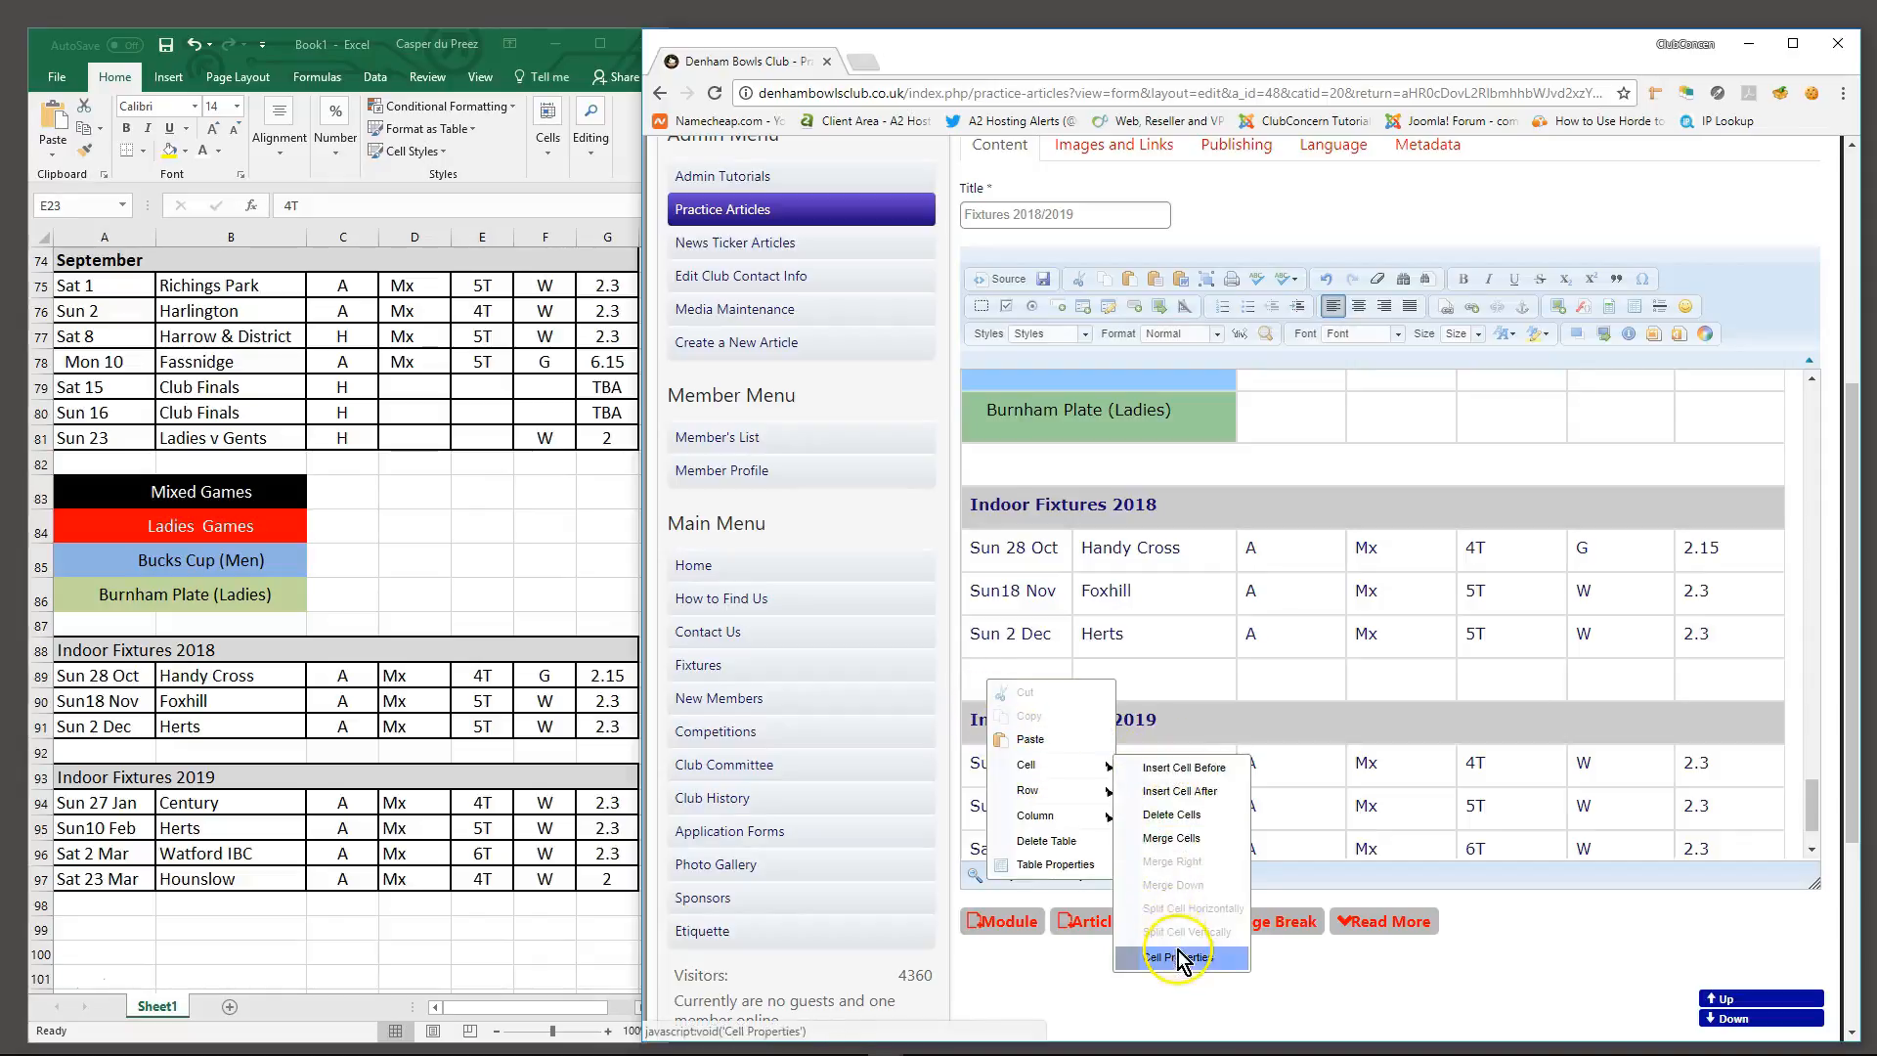
left_click(1179, 838)
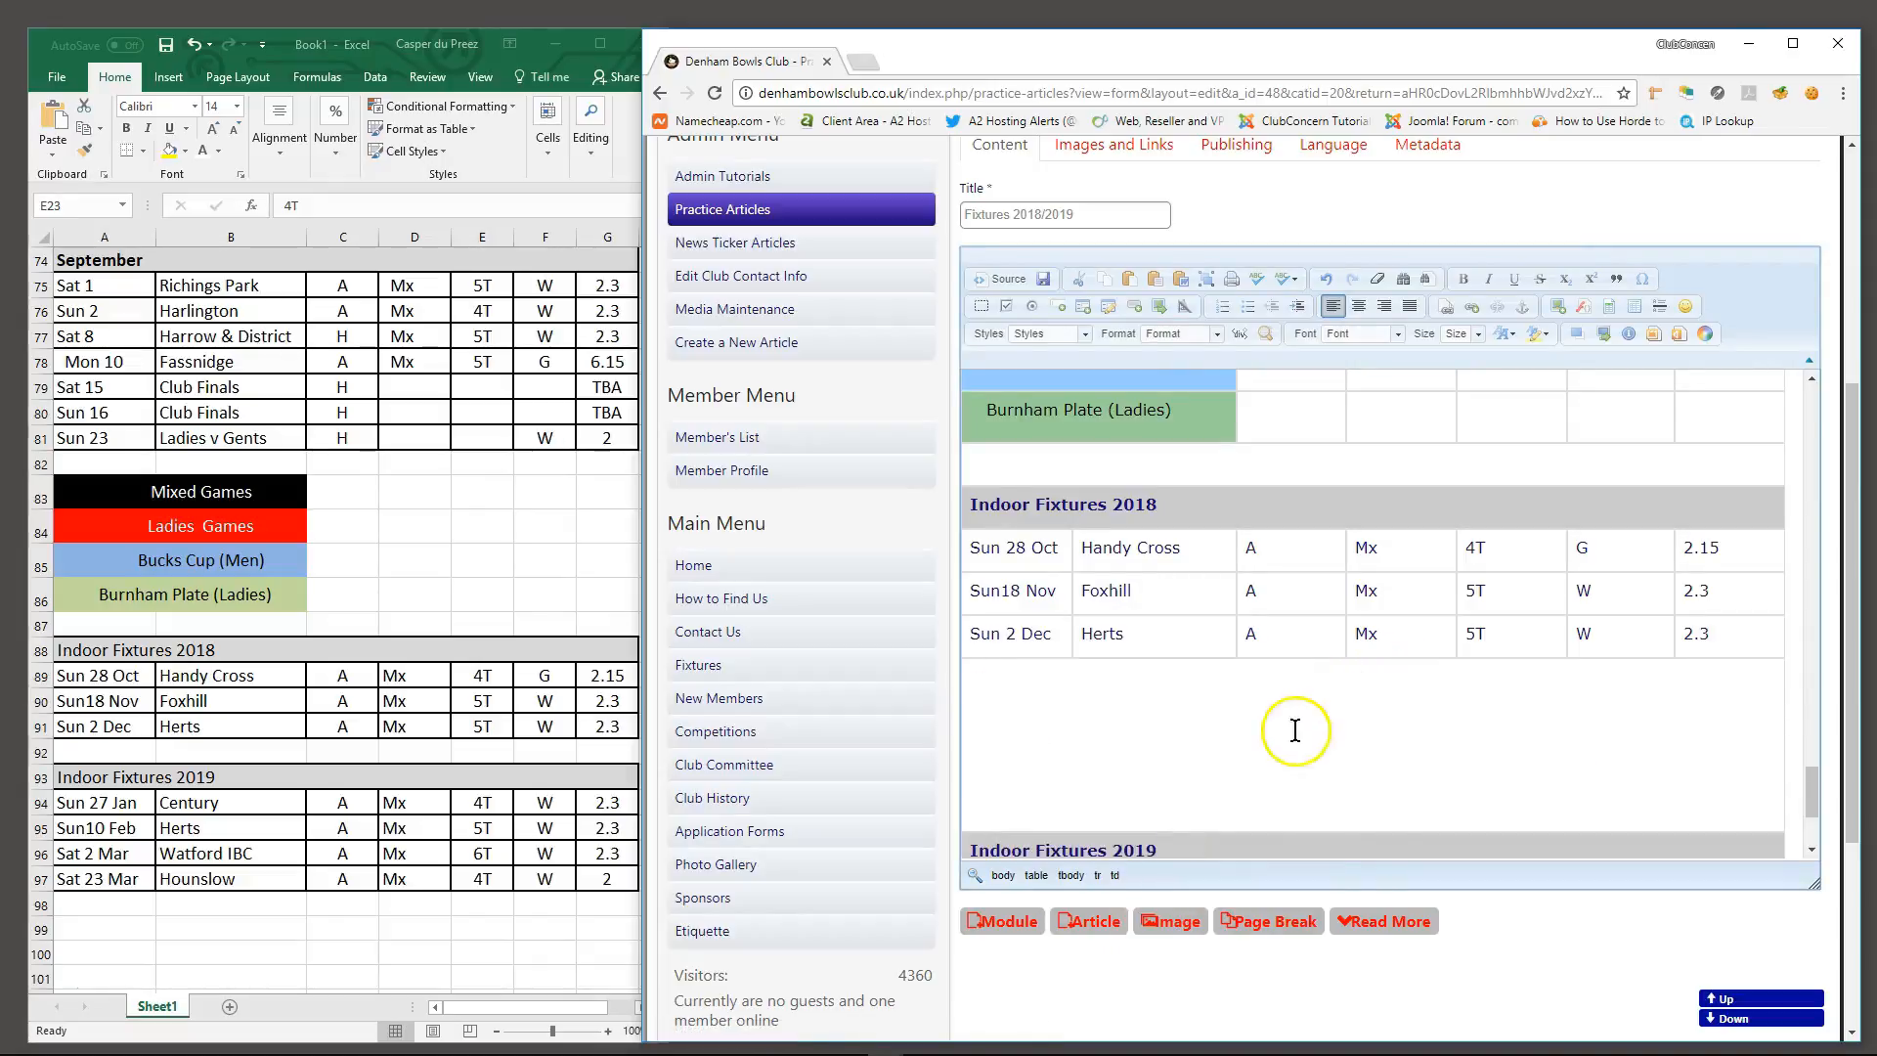
key("BackSpace")
key("BackSpace")
key("BackSpace")
key("BackSpace")
key("BackSpace")
key("BackSpace")
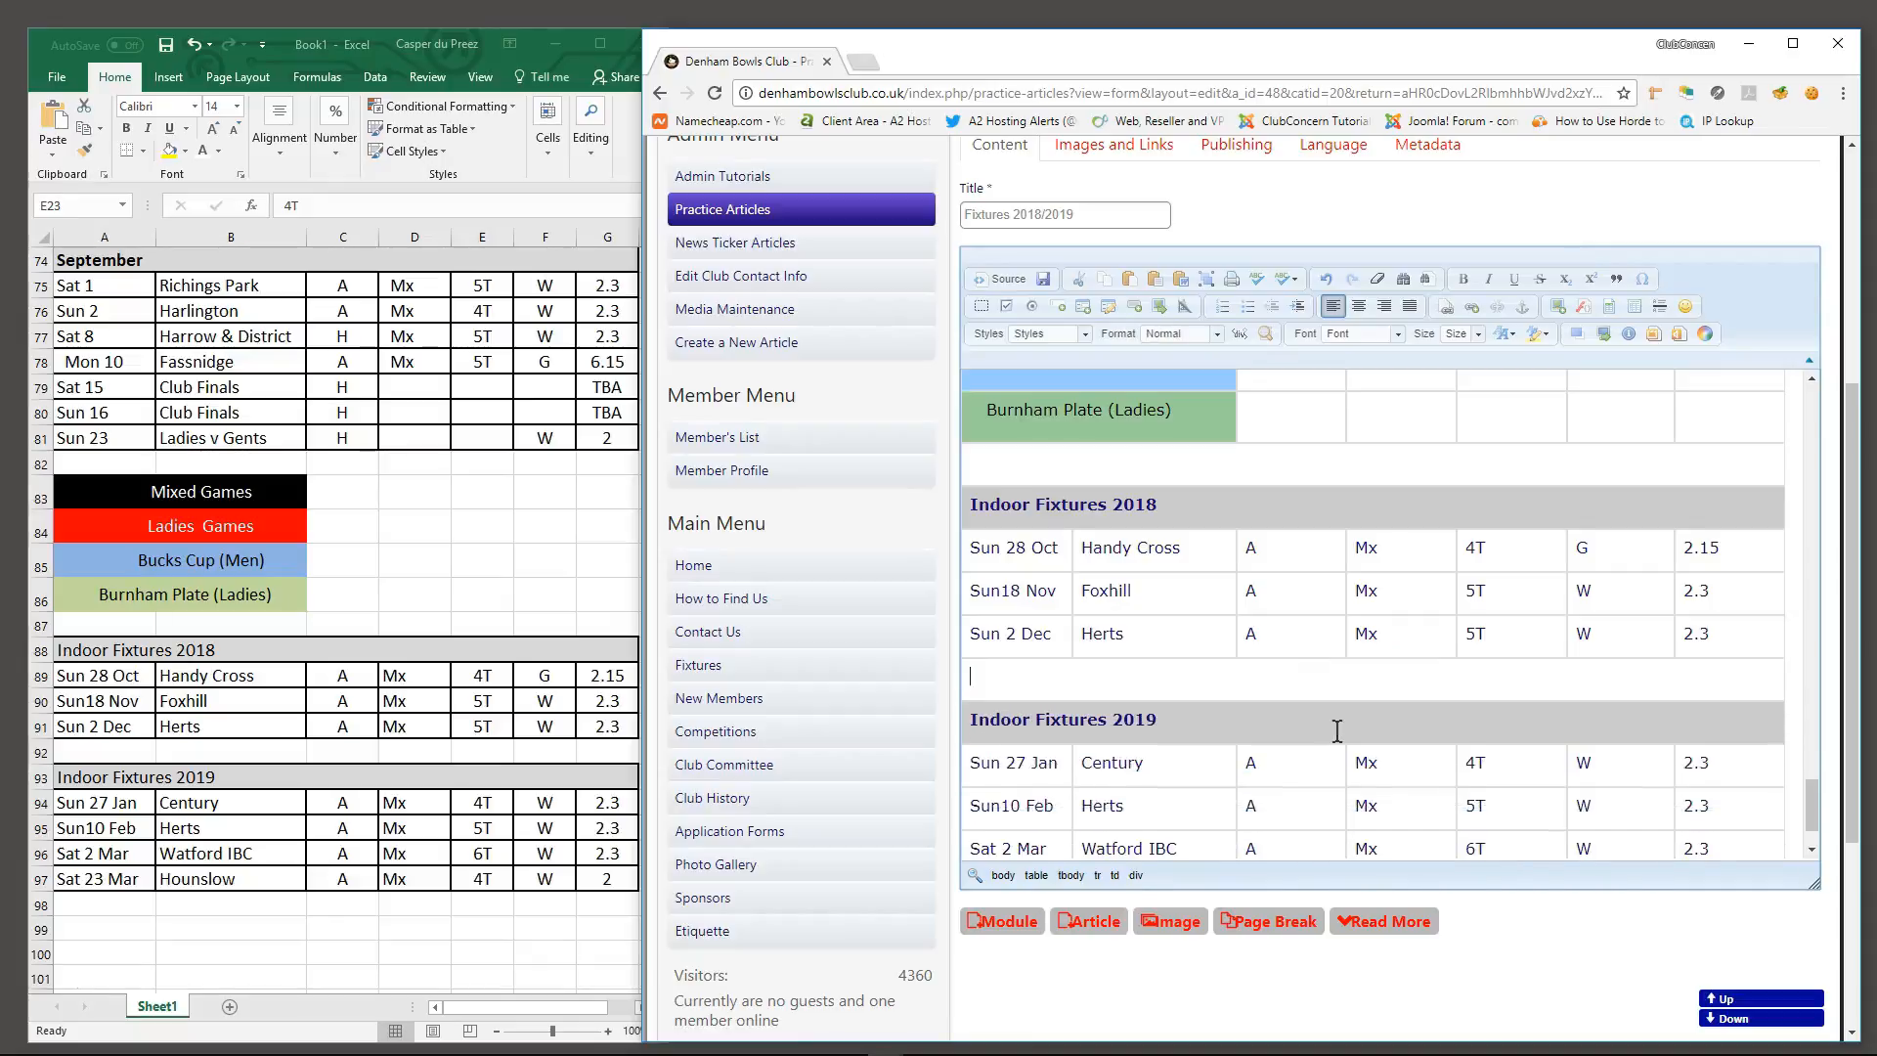
Remove the empty paragraph below the last row of the fixtures table
scroll(1271, 743, "down", 5)
left_click(1226, 775)
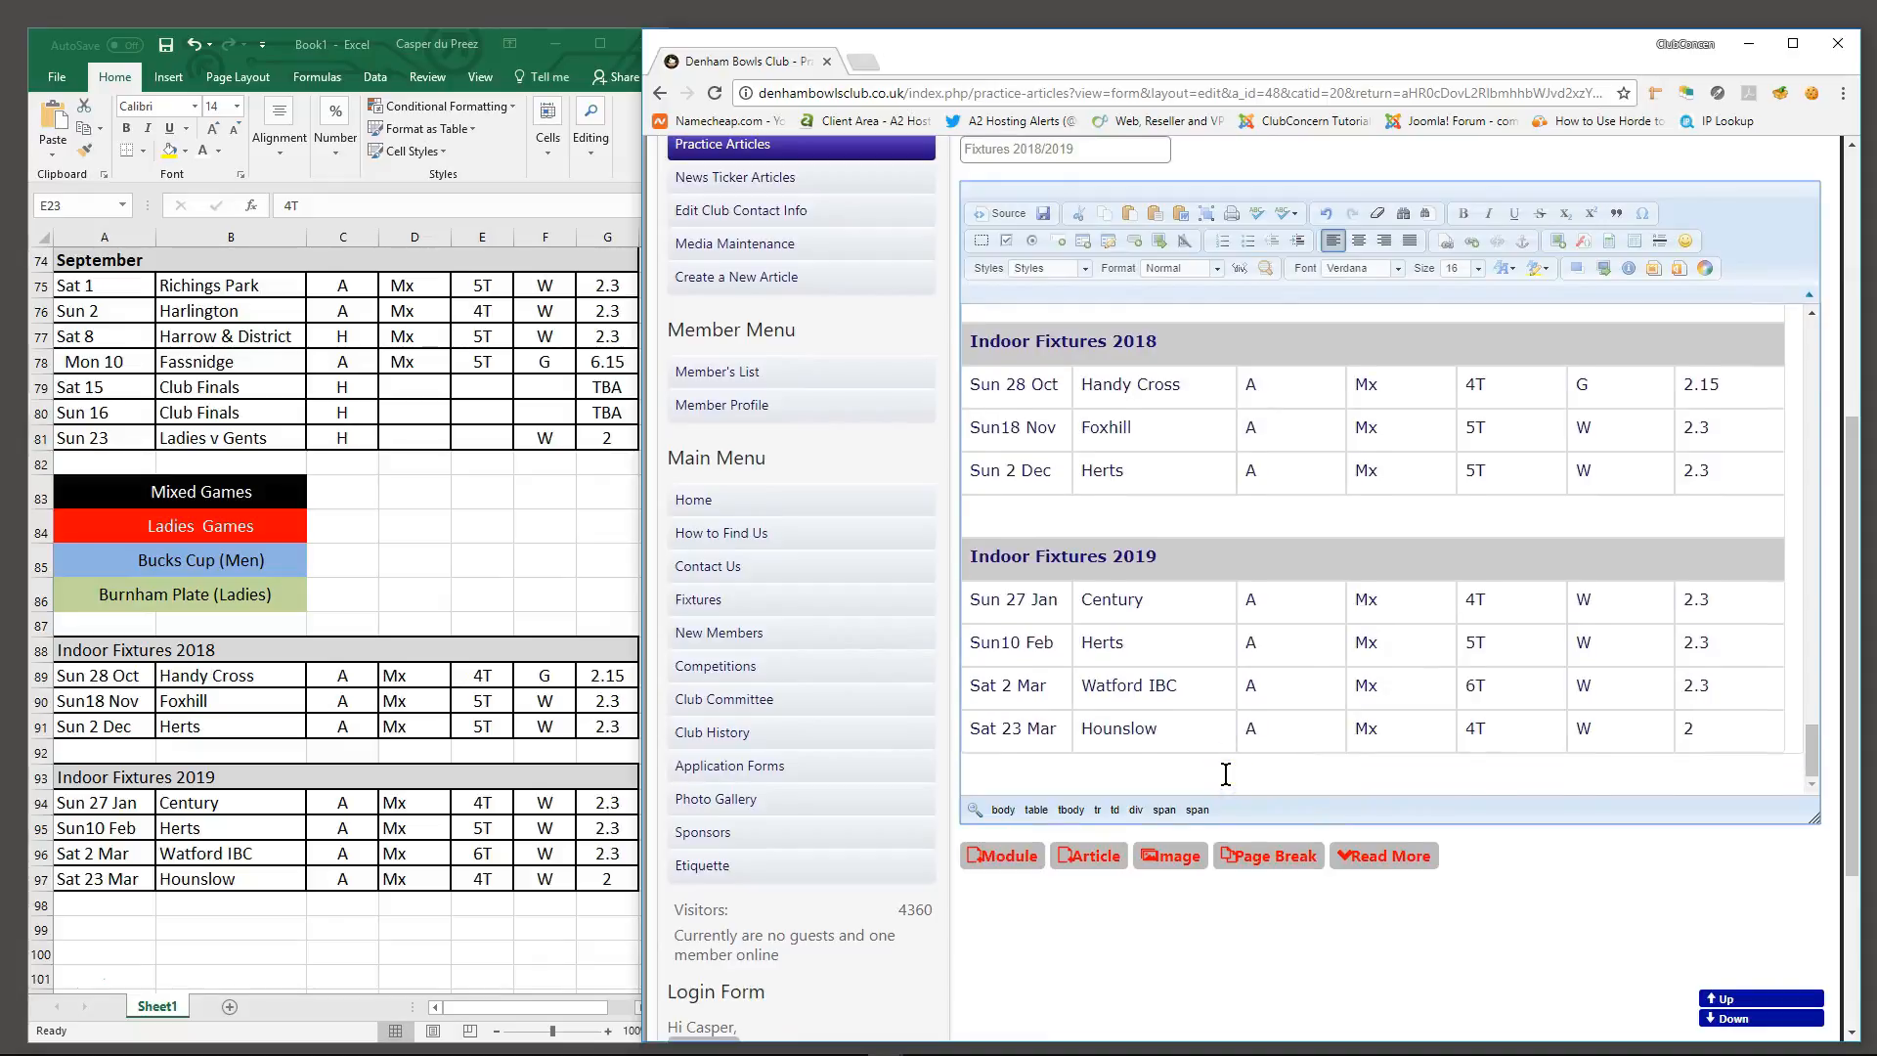
left_click(1397, 771)
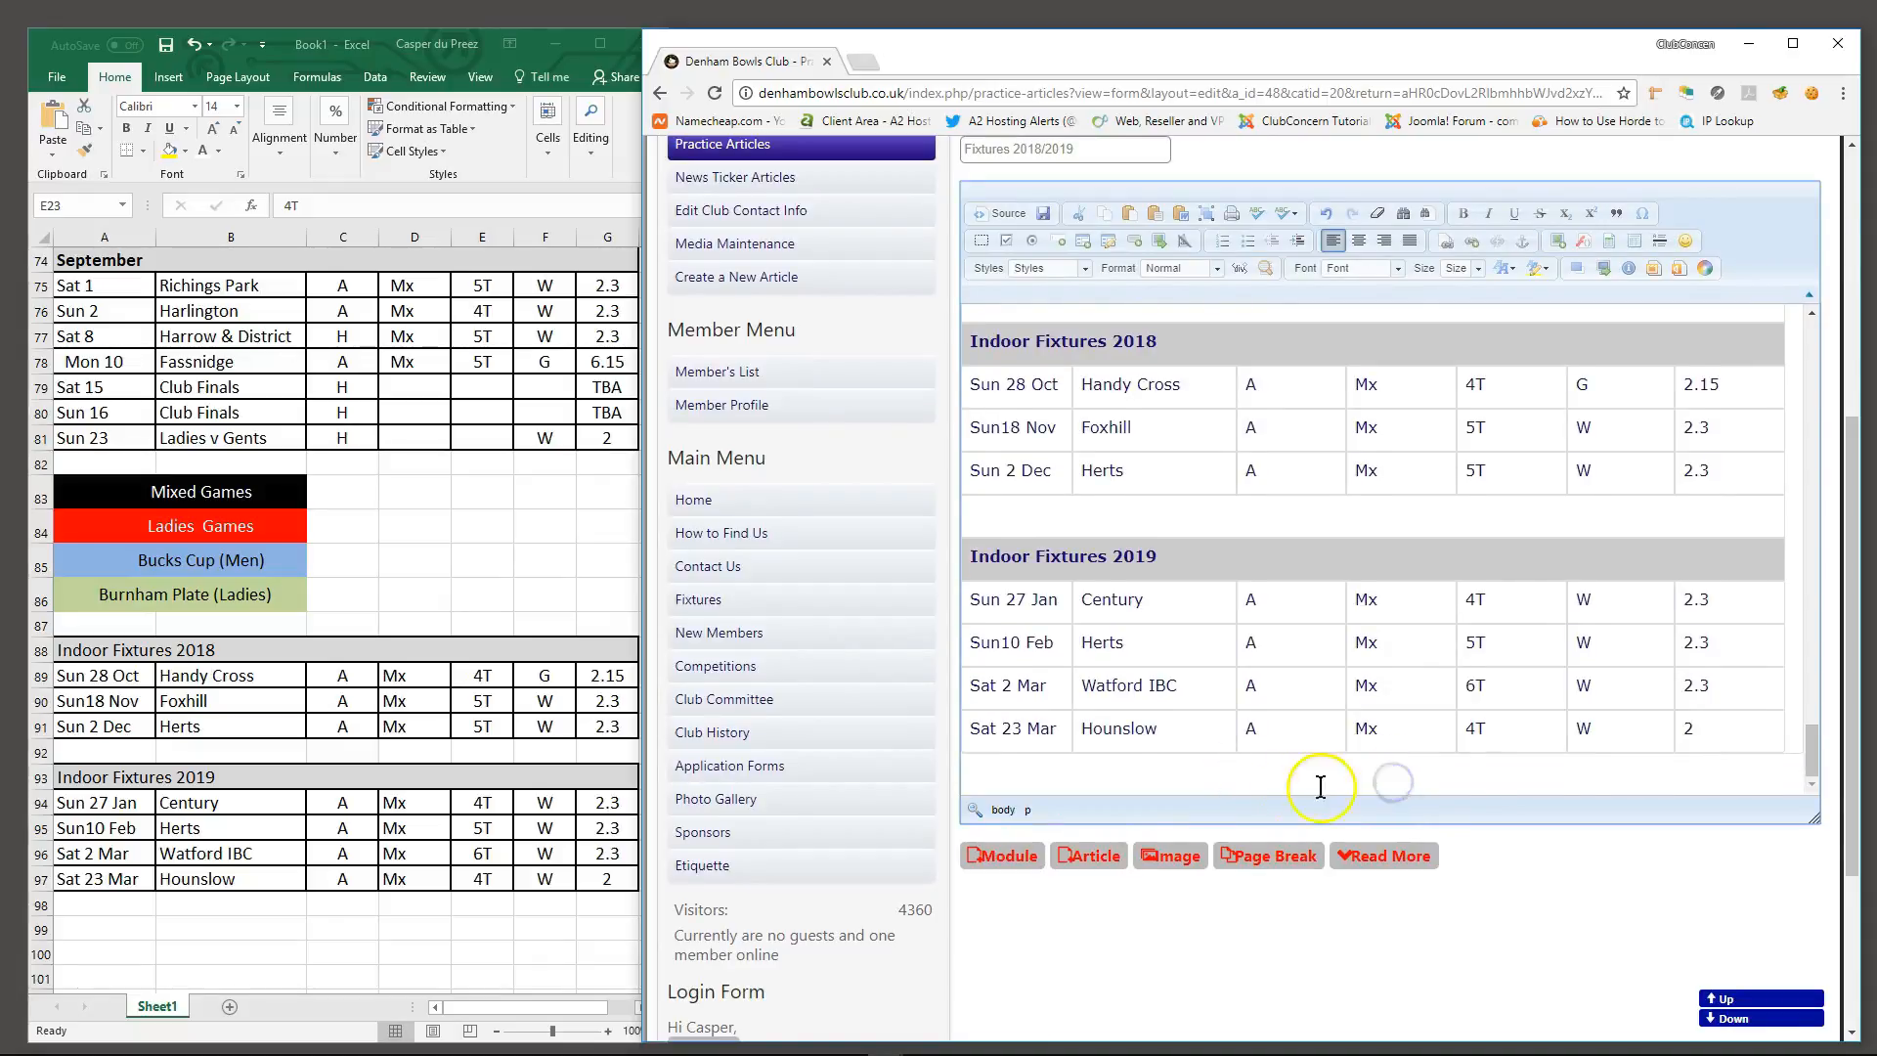
key("BackSpace")
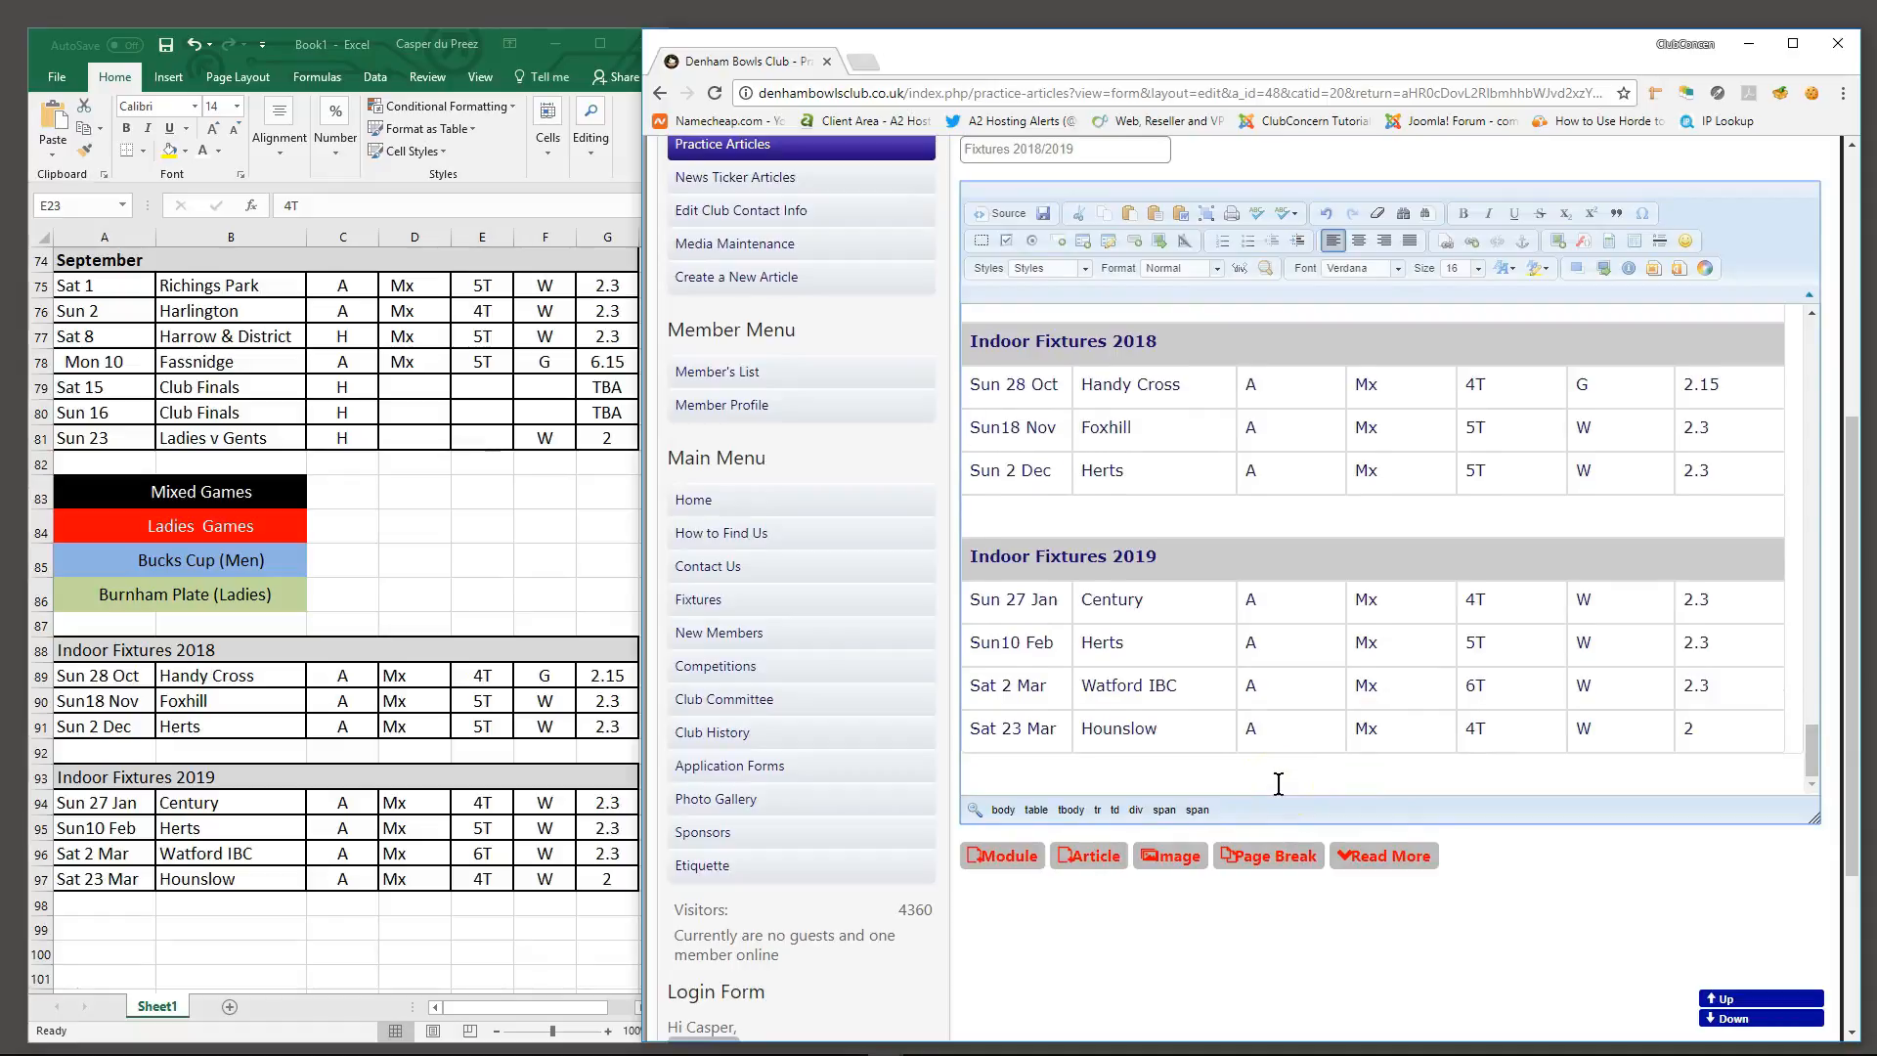
Merge the empty row between the Sun 23 fixture and Mixed Games into one cell and remove its extra blank lines
left_click(1274, 689)
scroll(1122, 710, "up", 1)
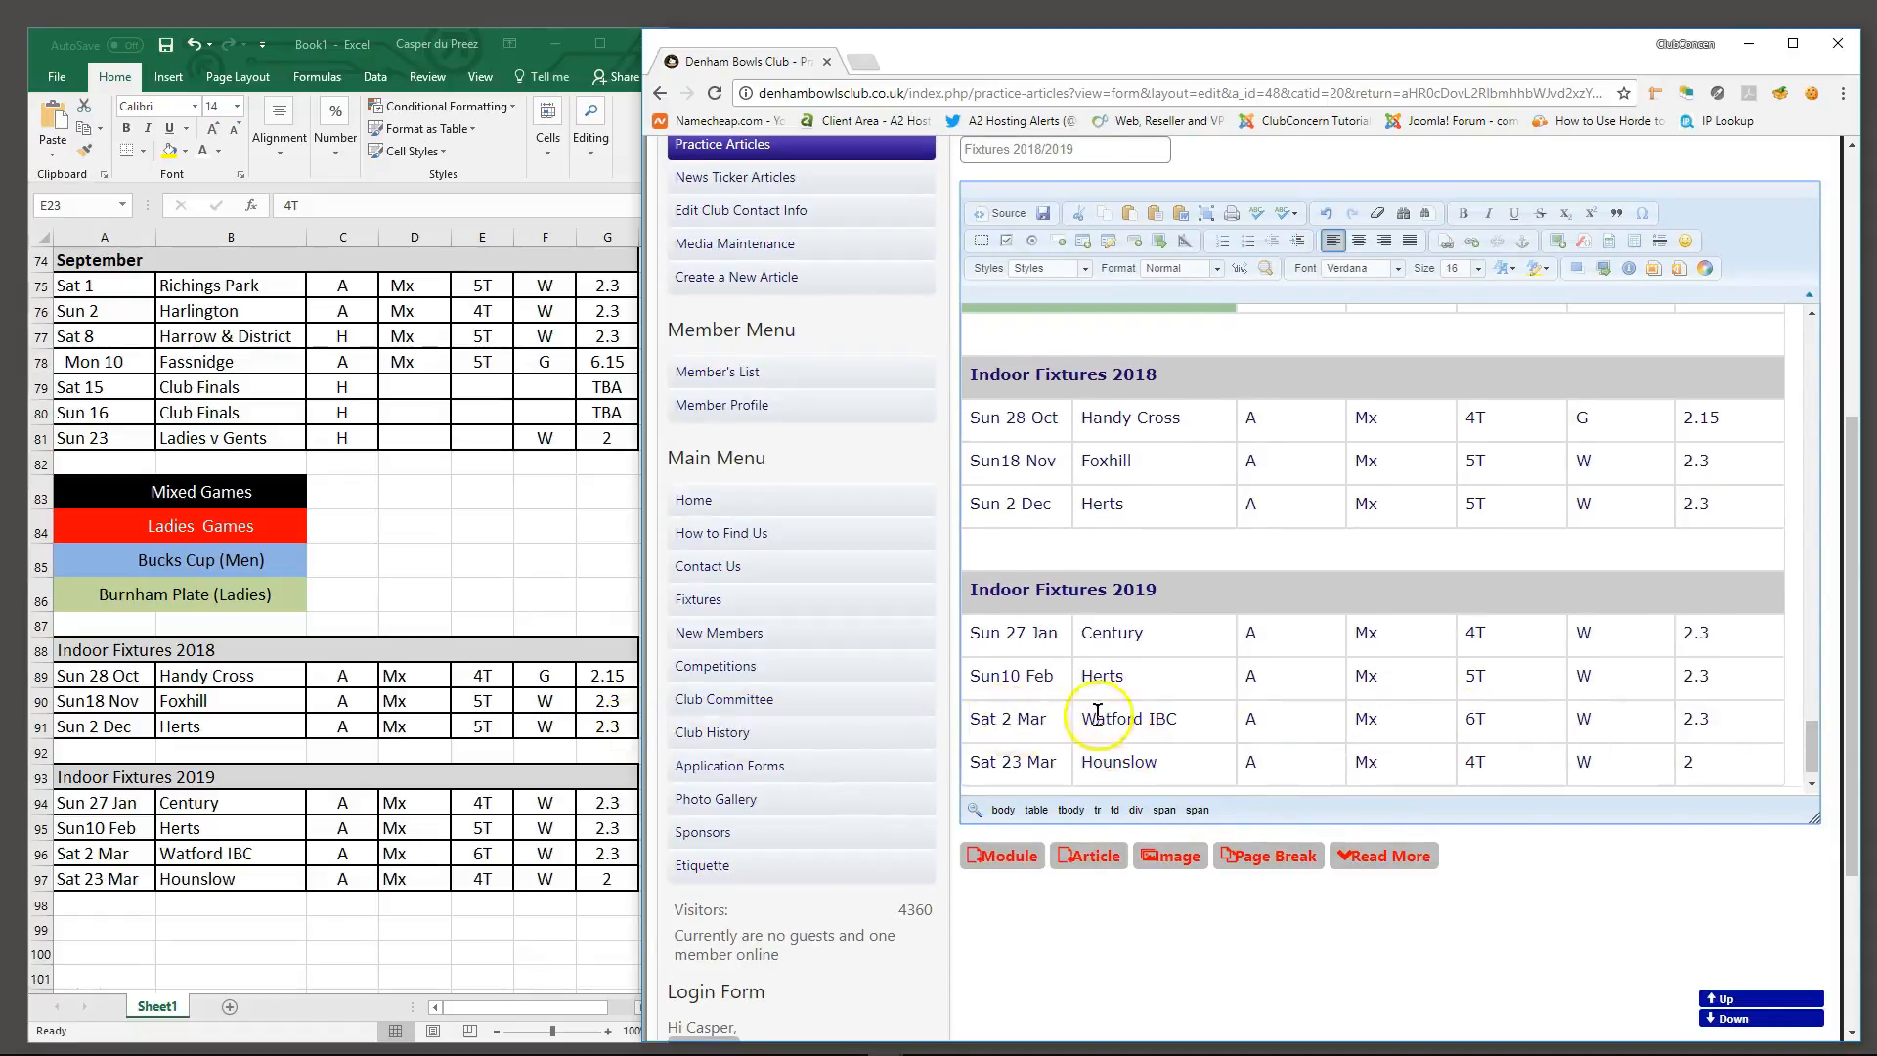
scroll(1097, 713, "up", 5)
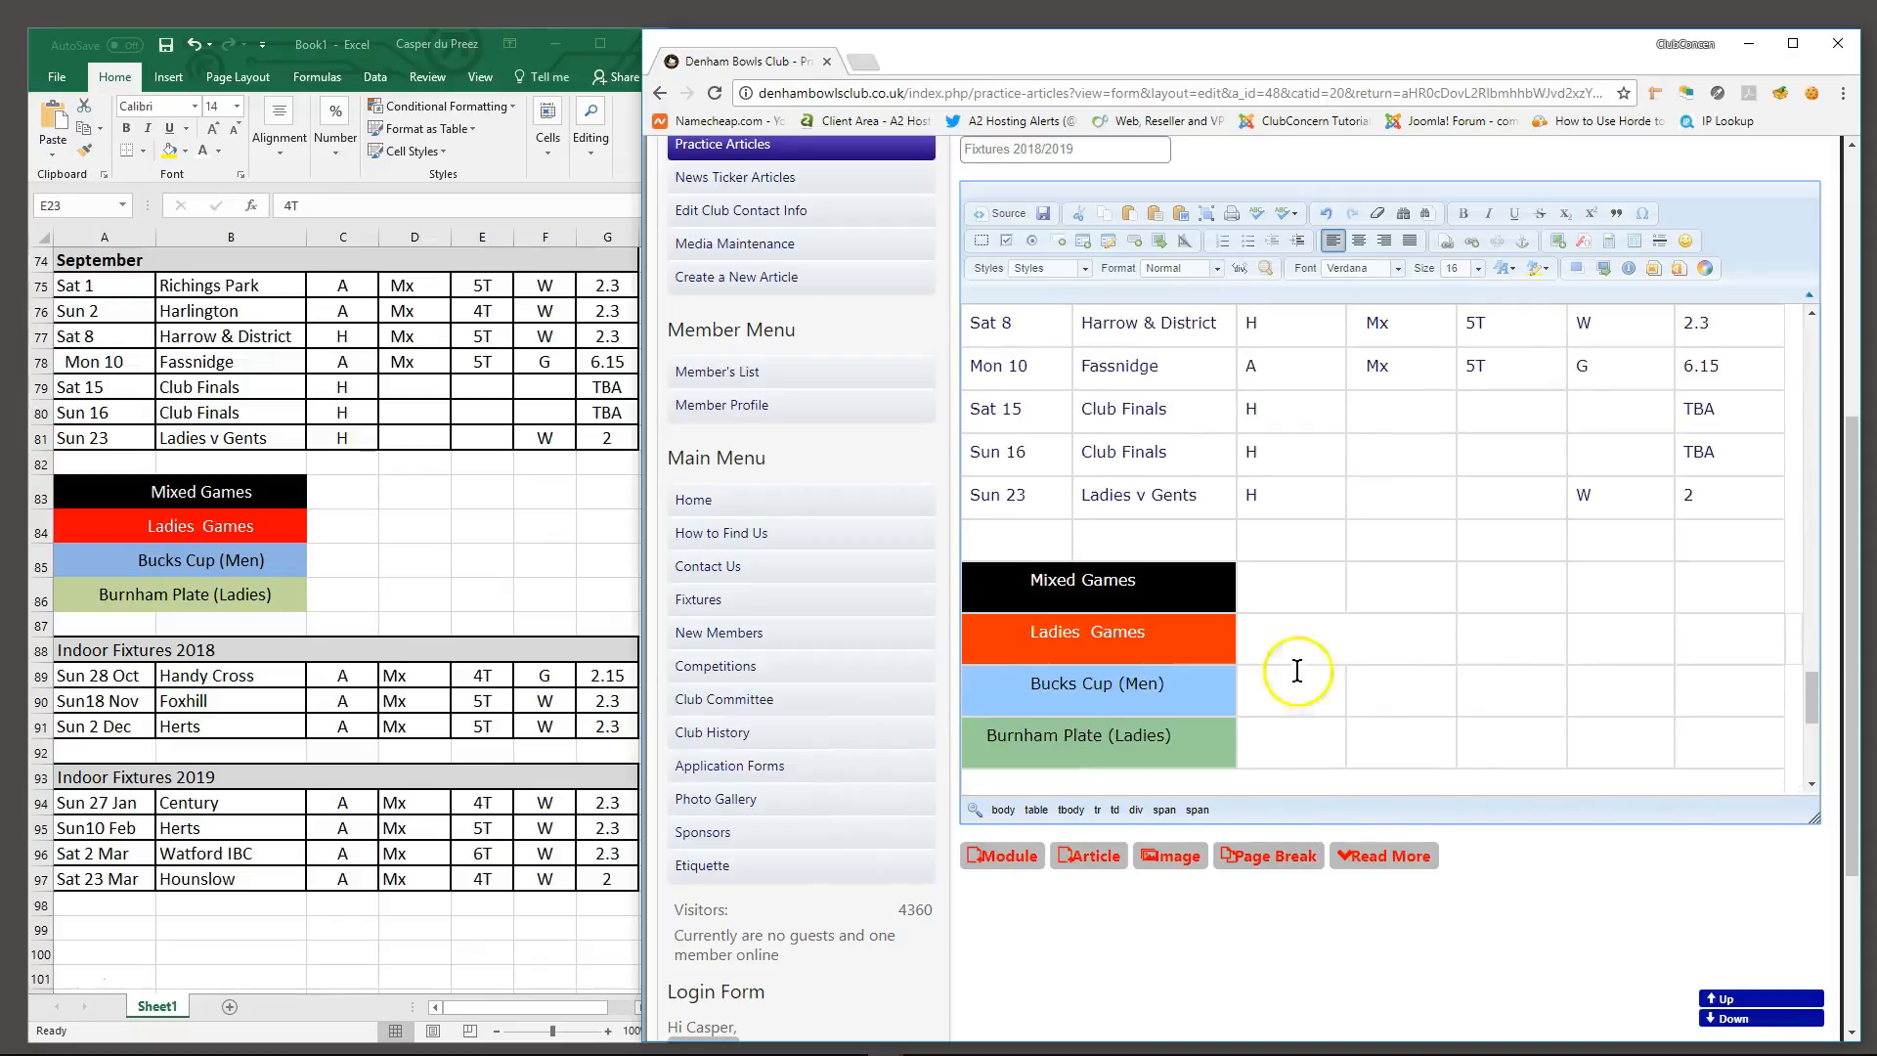
left_click(1729, 589)
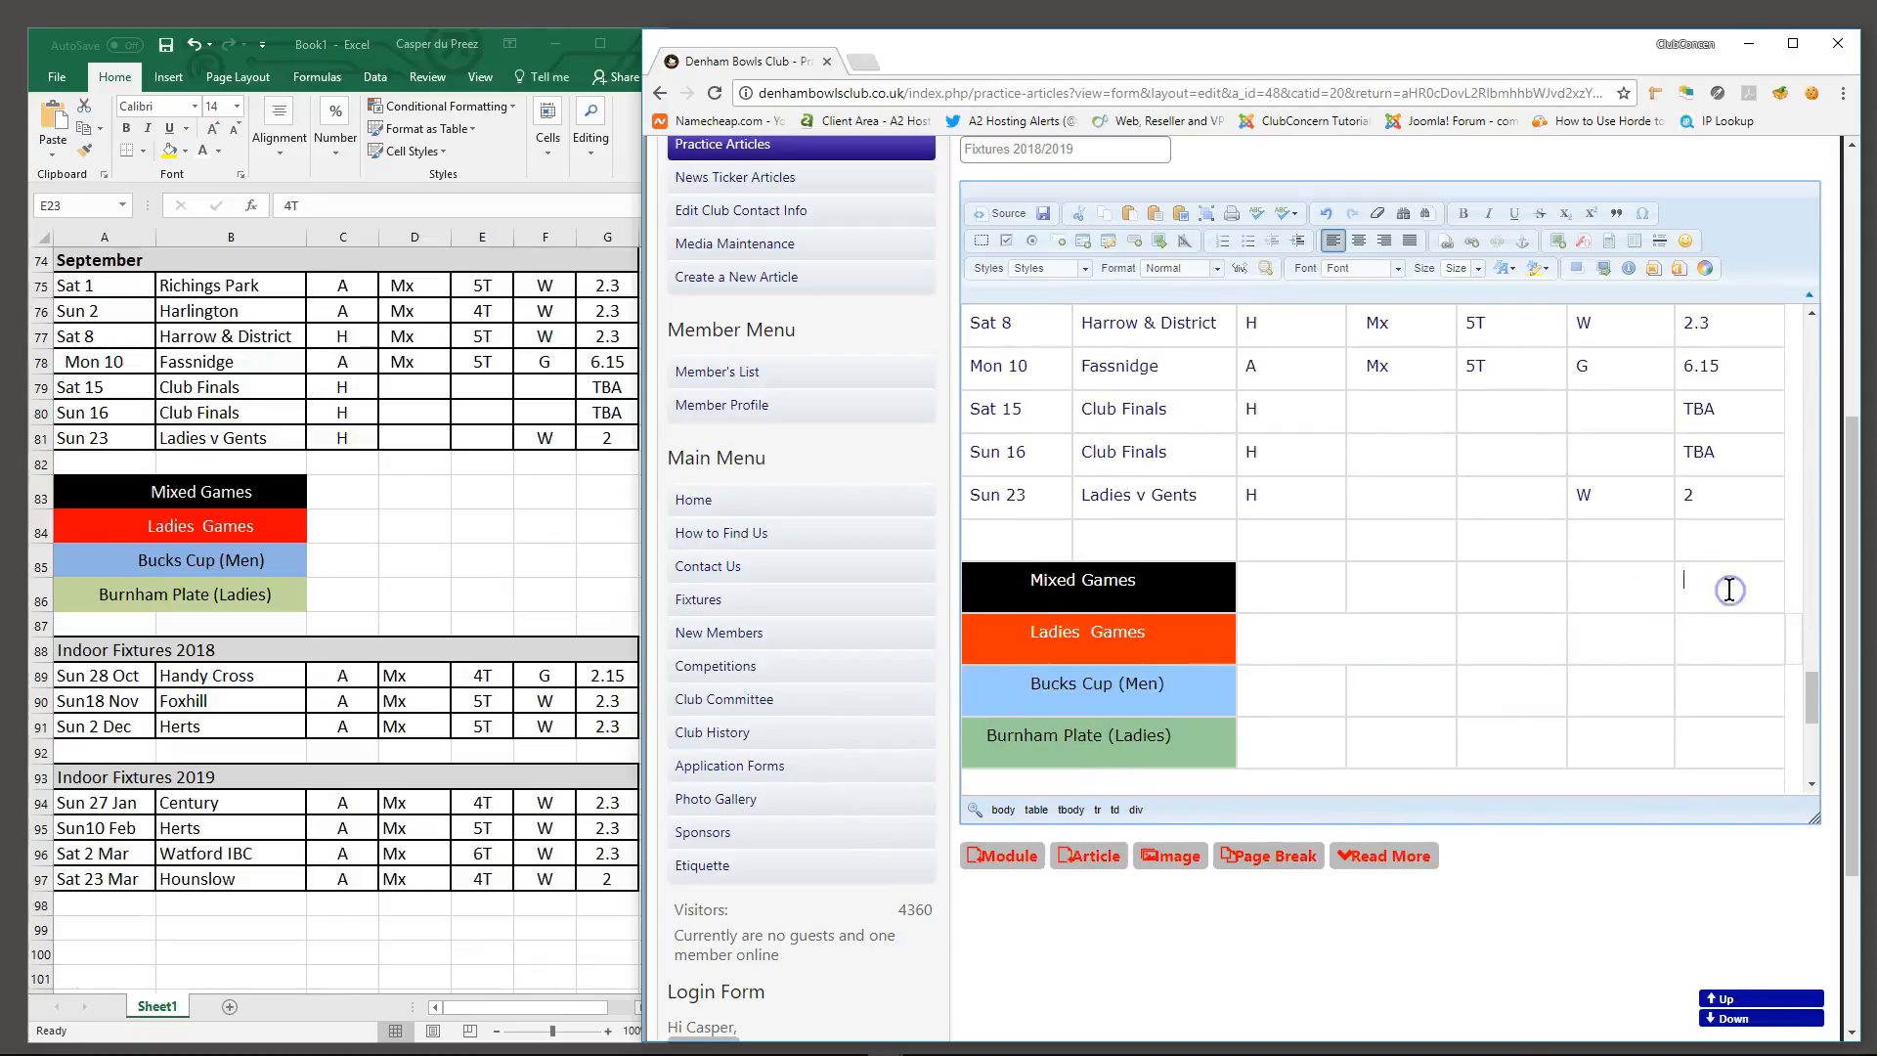
left_click_drag(1731, 540, 1021, 544)
right_click(1021, 544)
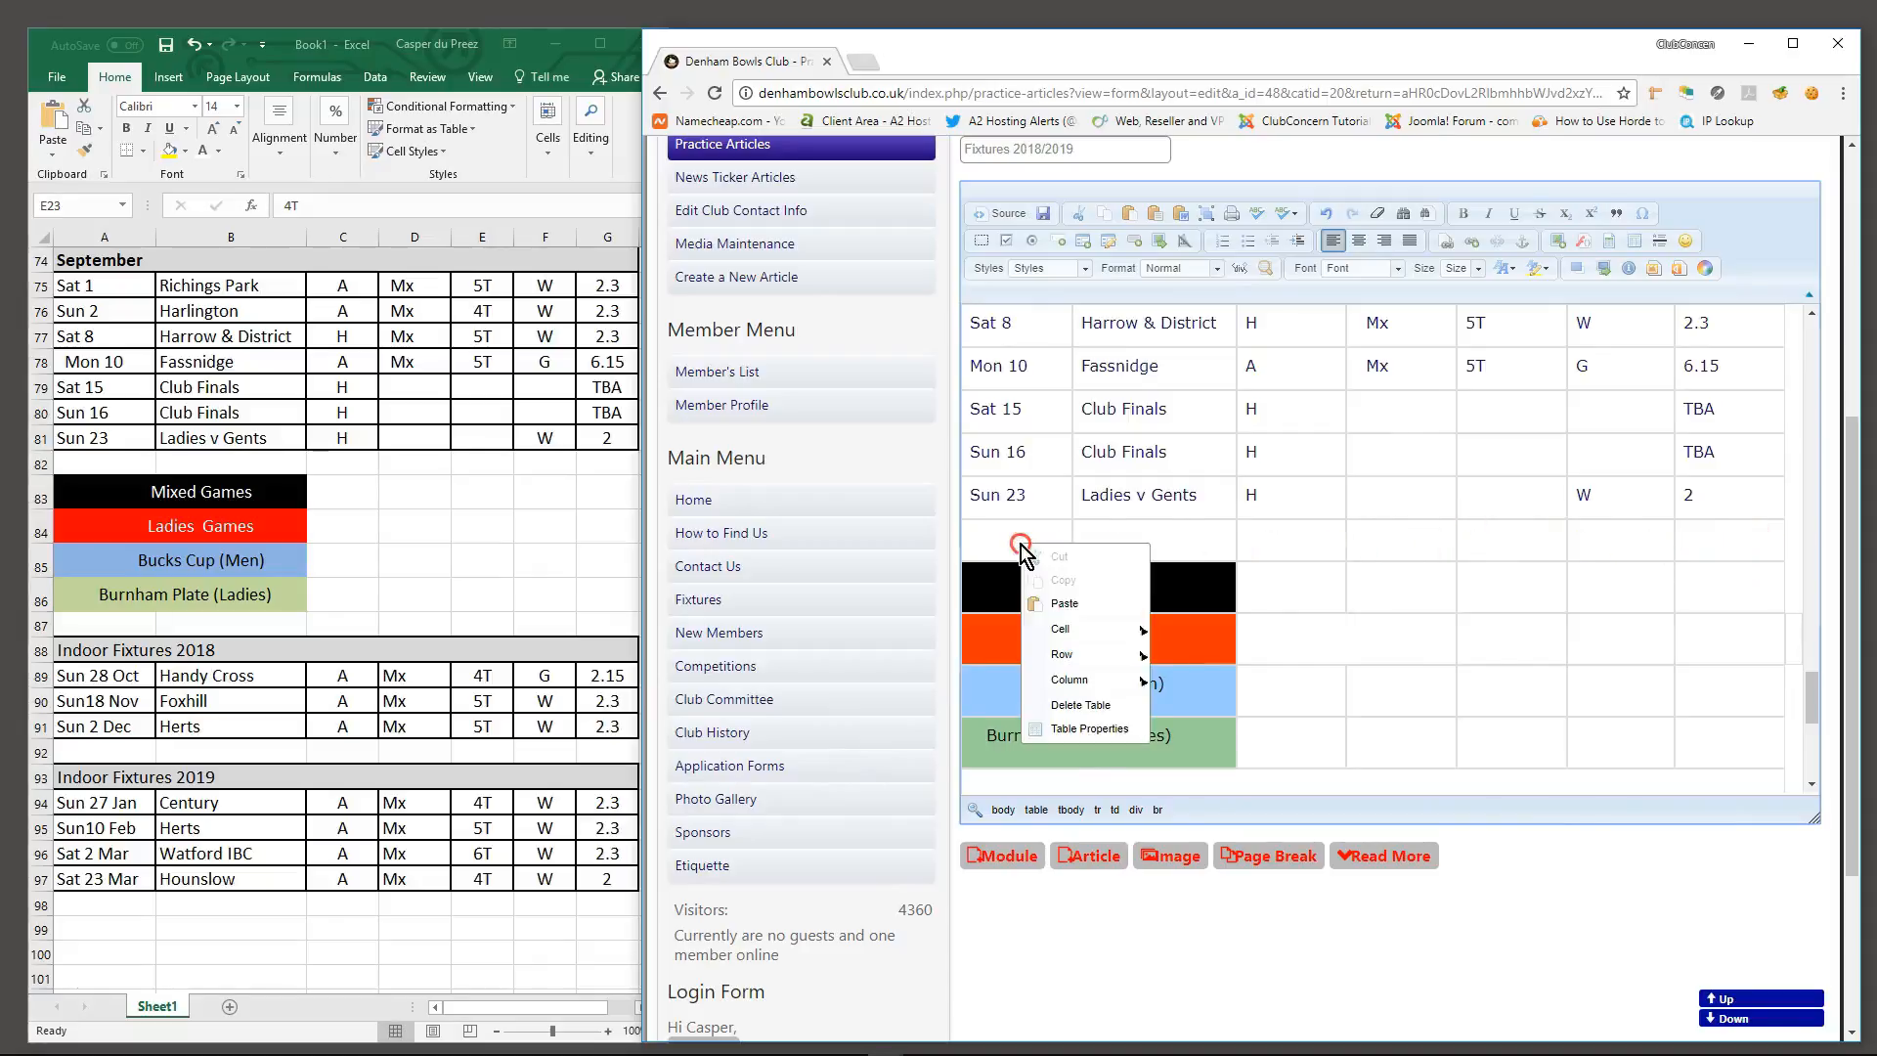
mouse_move(1079, 633)
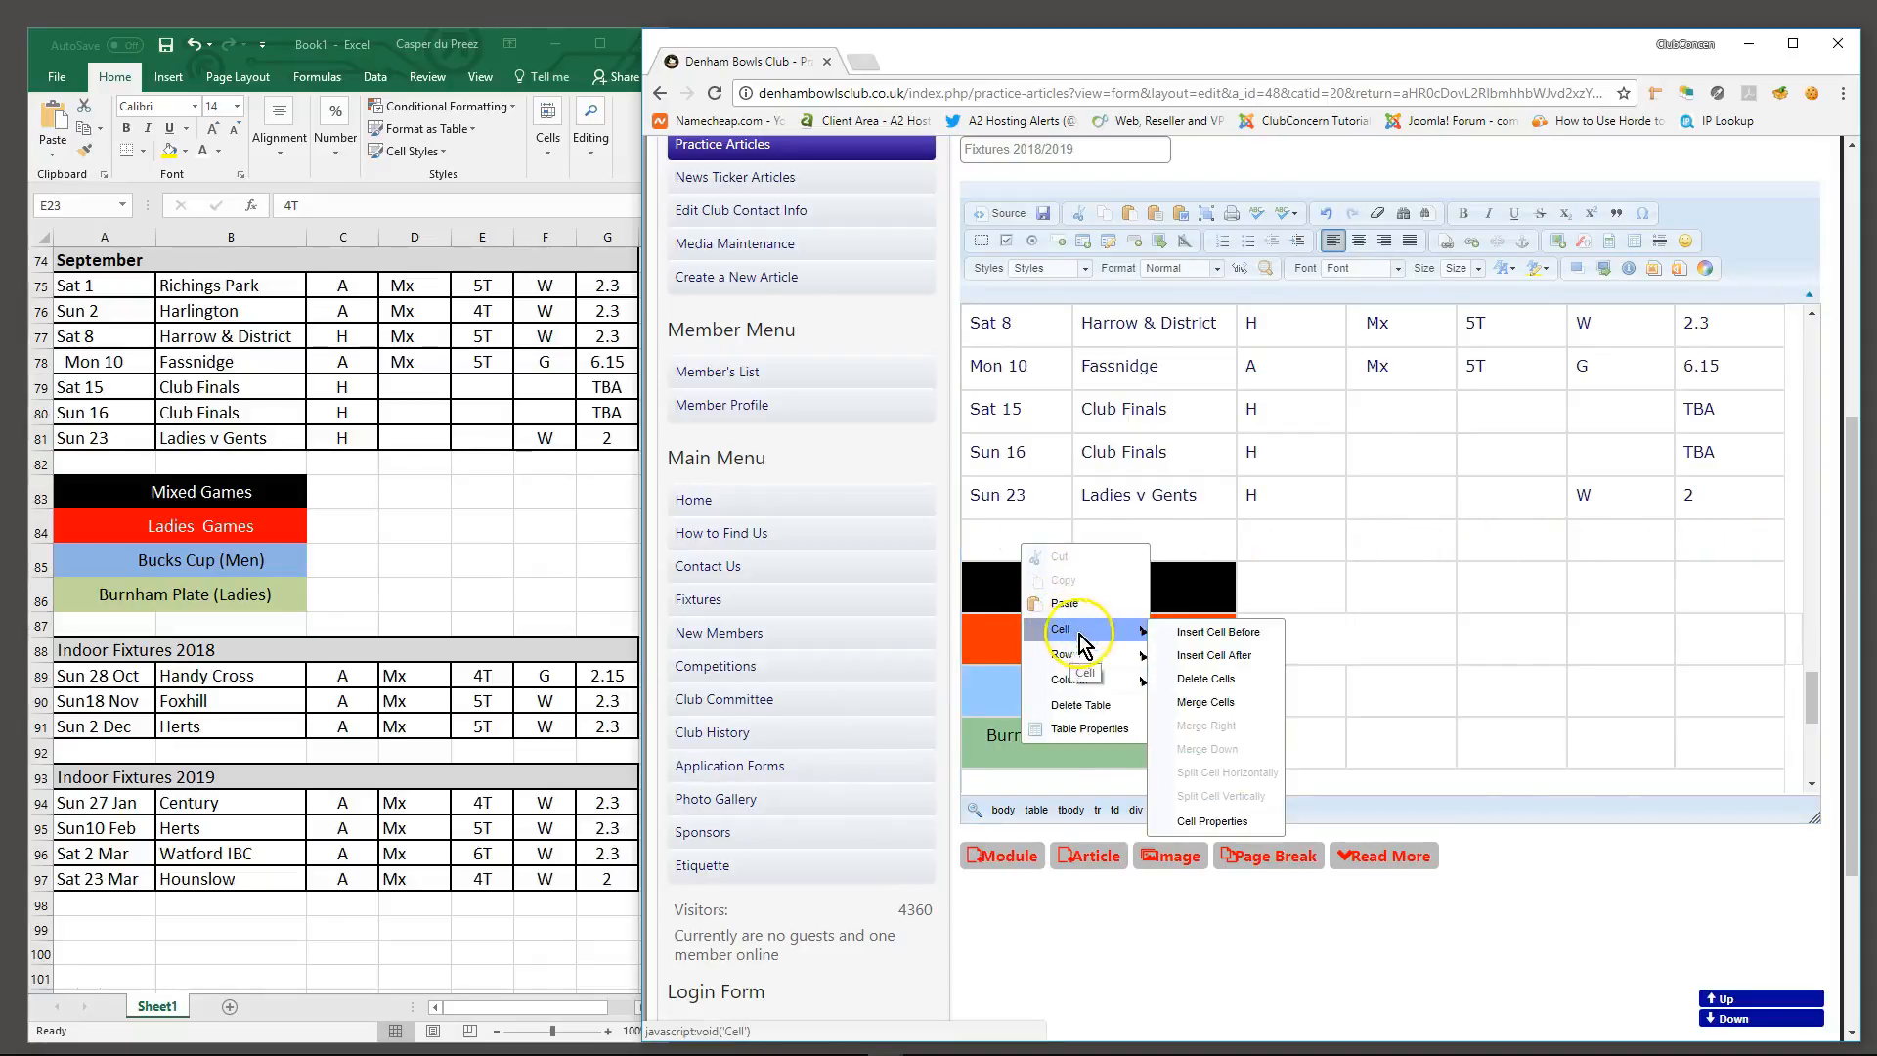
left_click(1222, 701)
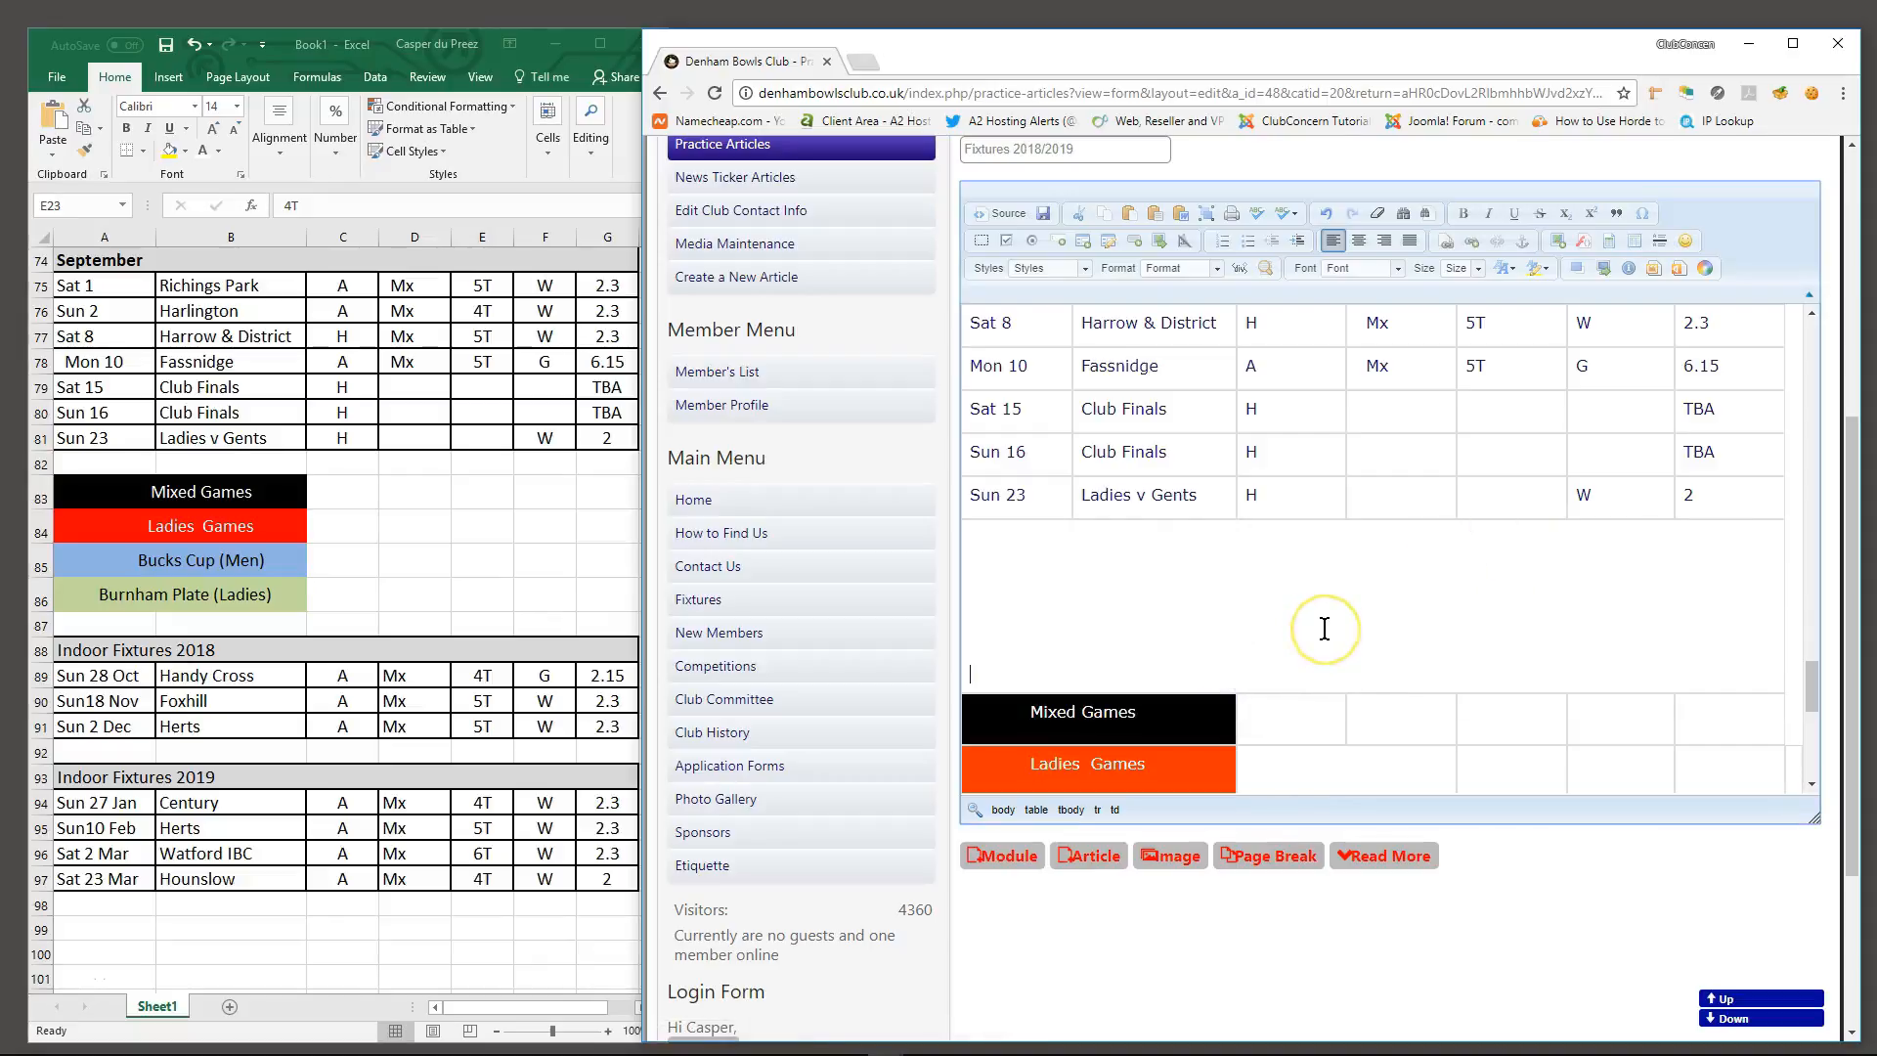
key("BackSpace")
key("BackSpace")
key("BackSpace")
key("BackSpace")
key("BackSpace")
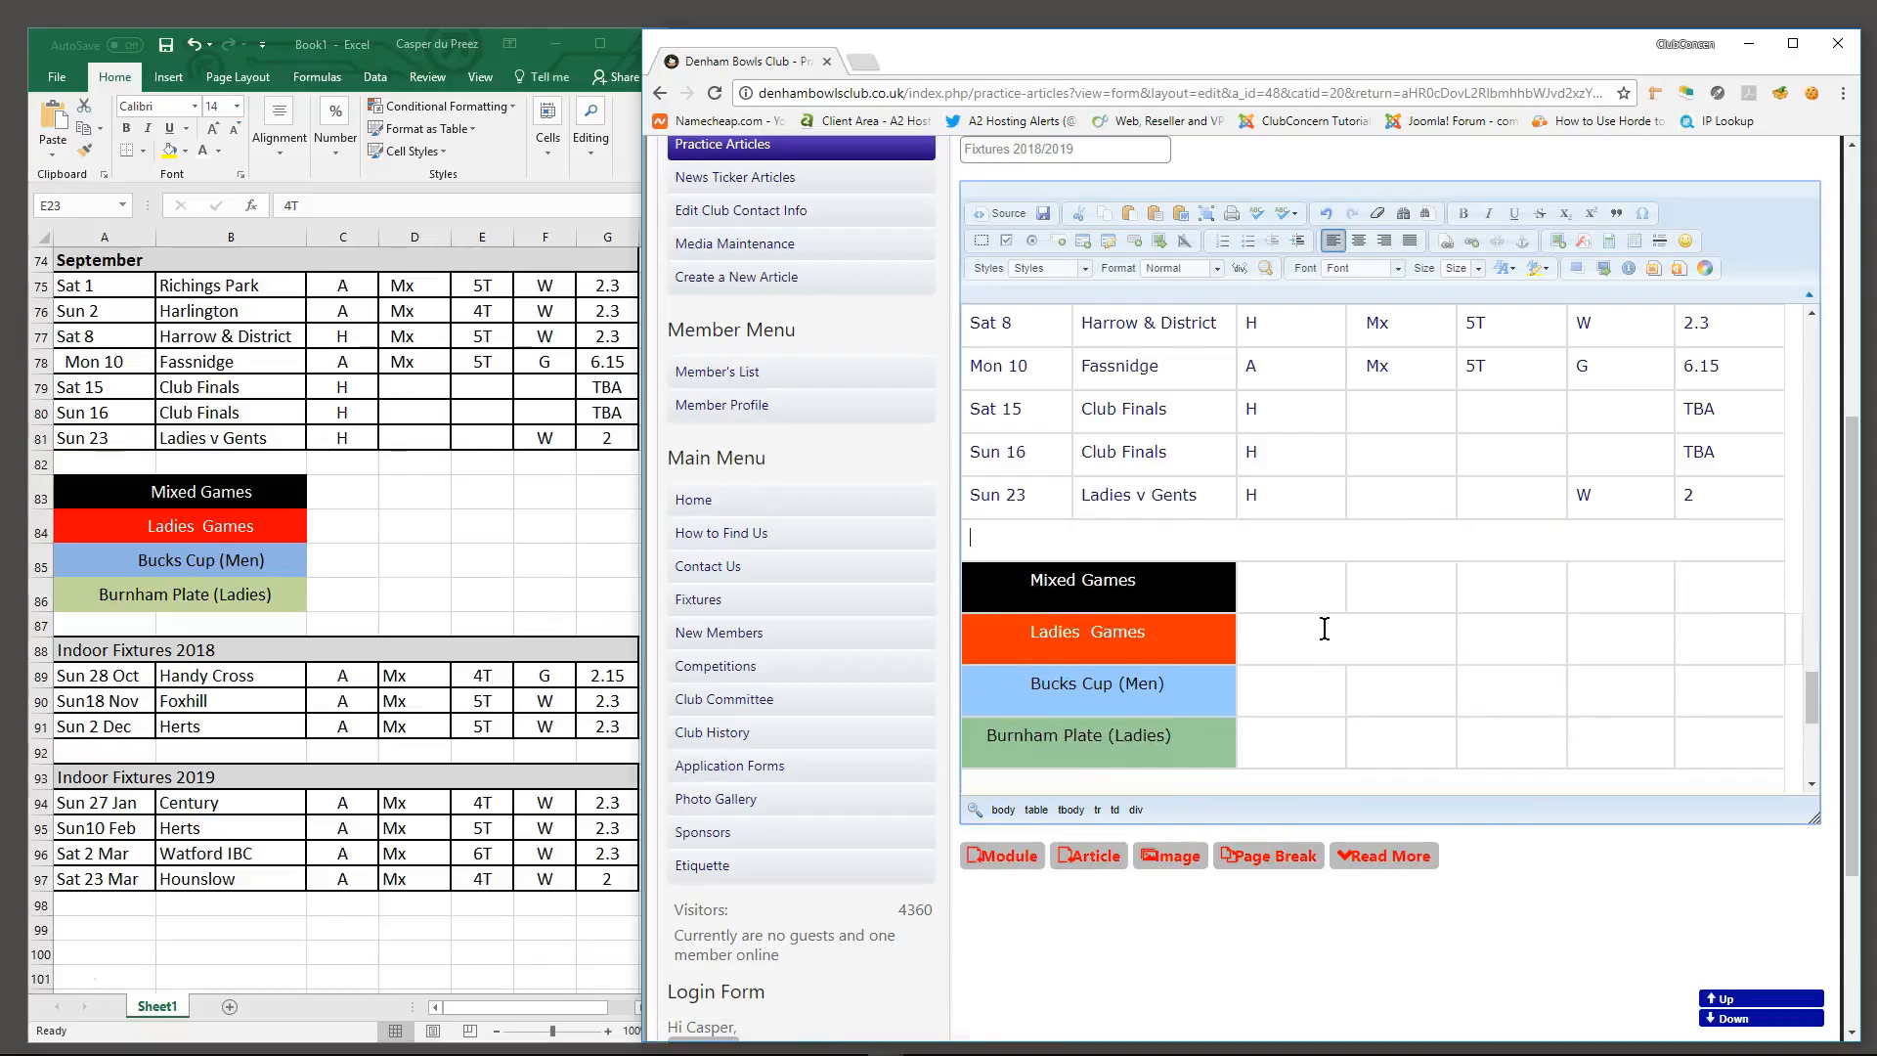
Merge the five empty cells beside Mixed Games into one cell and remove the extra blank lines
scroll(1466, 625, "down", 1)
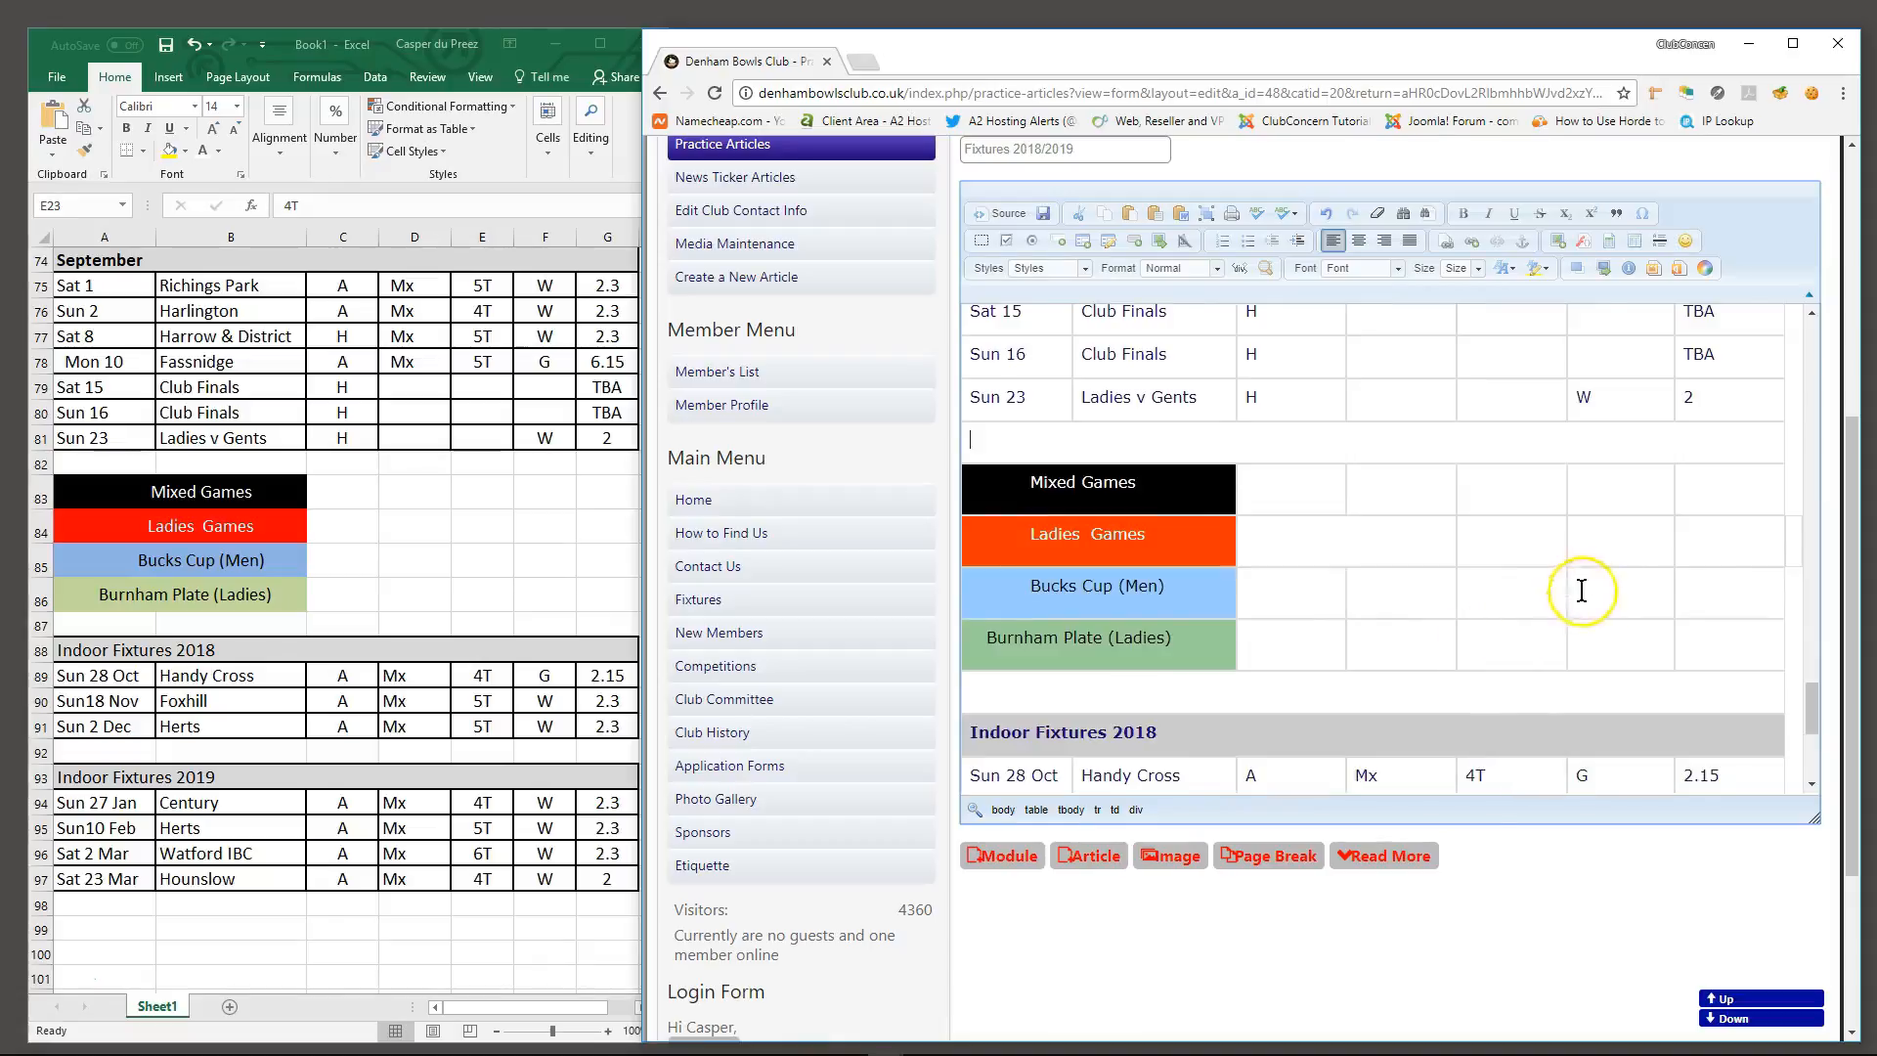
right_click(1283, 501)
mouse_move(1319, 579)
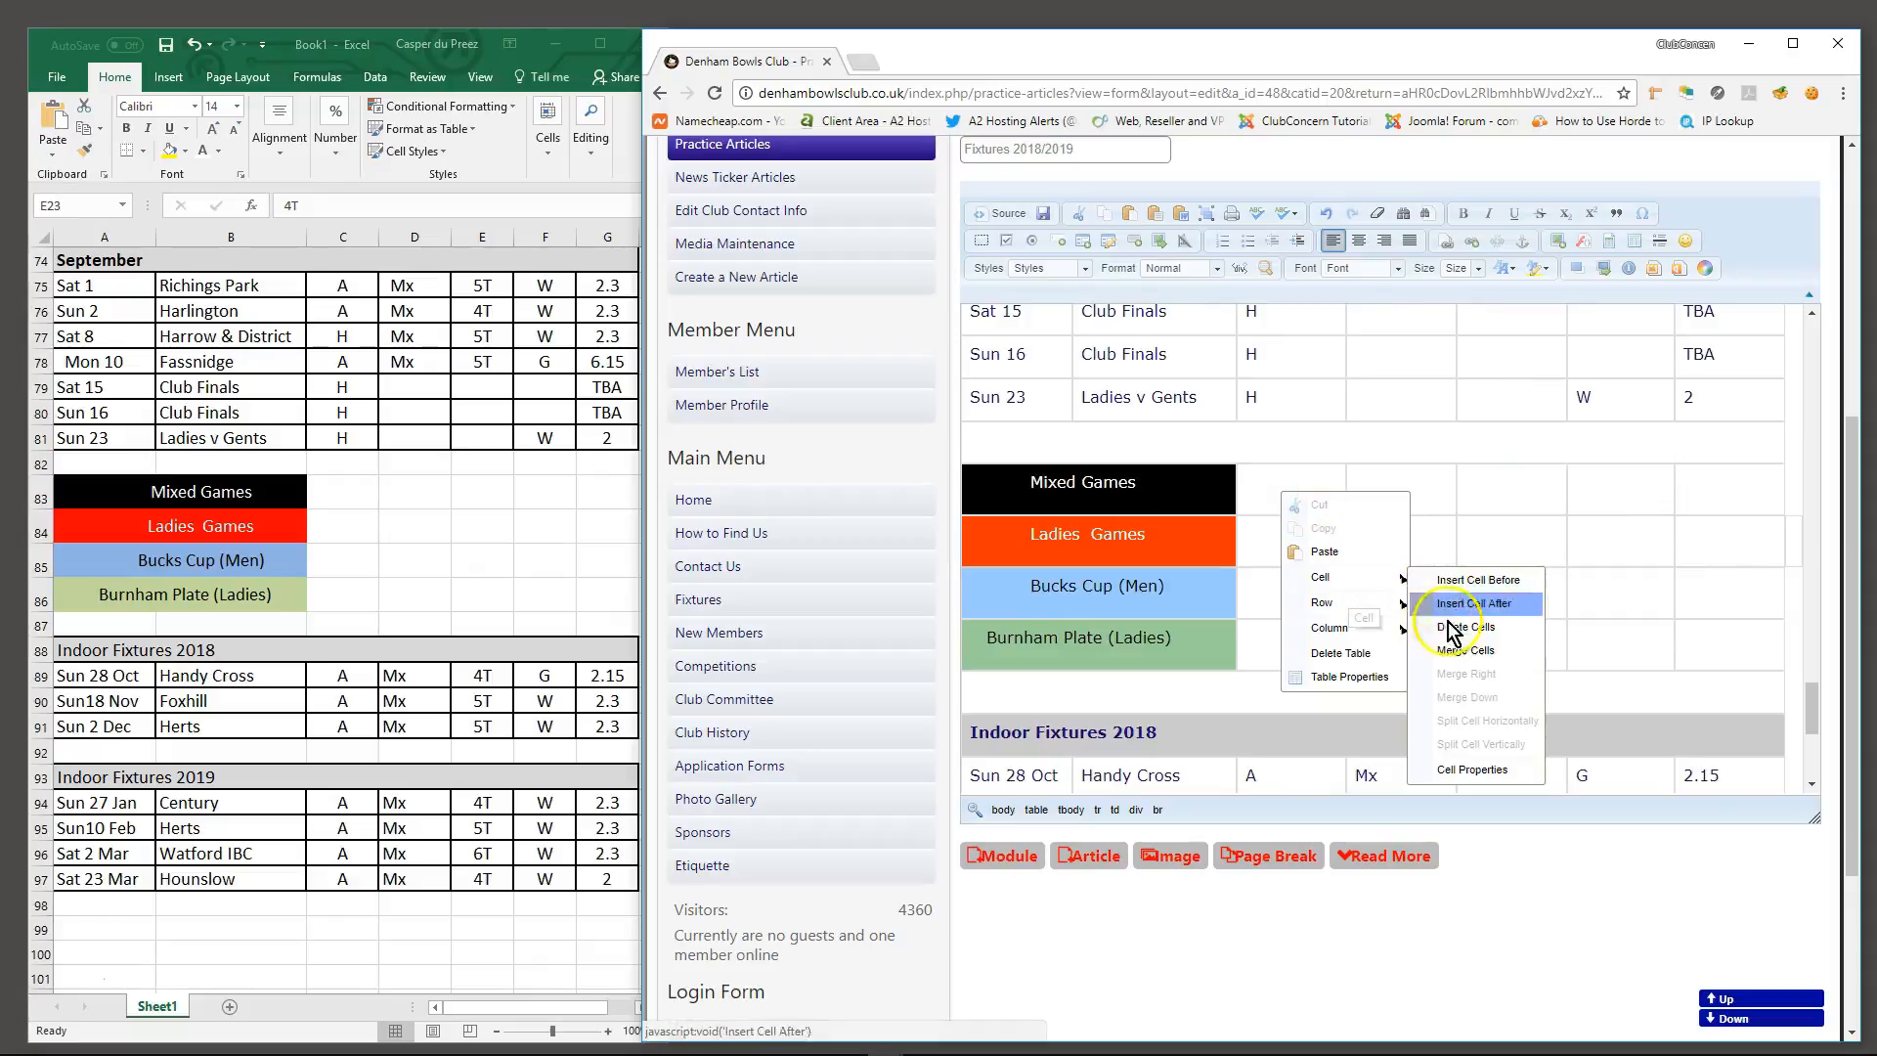
left_click(1458, 650)
key("BackSpace")
key("BackSpace")
key("BackSpace")
key("BackSpace")
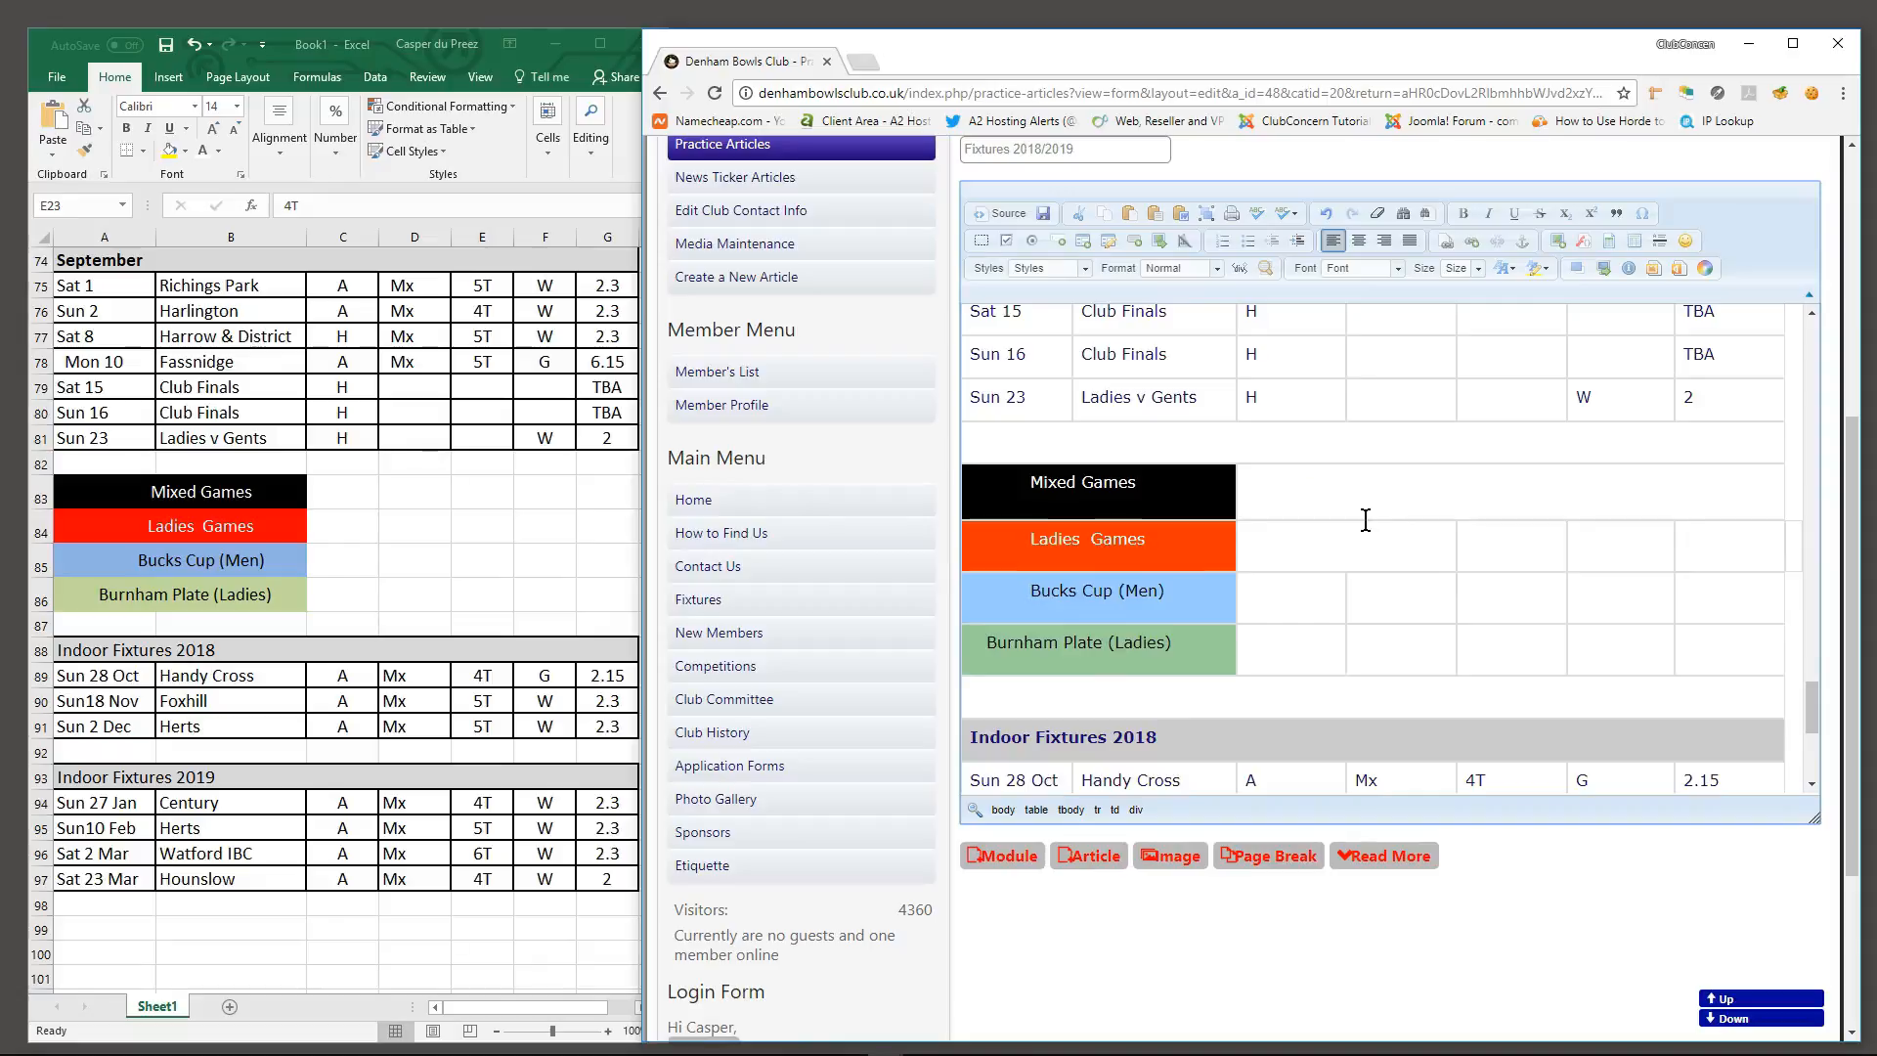
key("BackSpace")
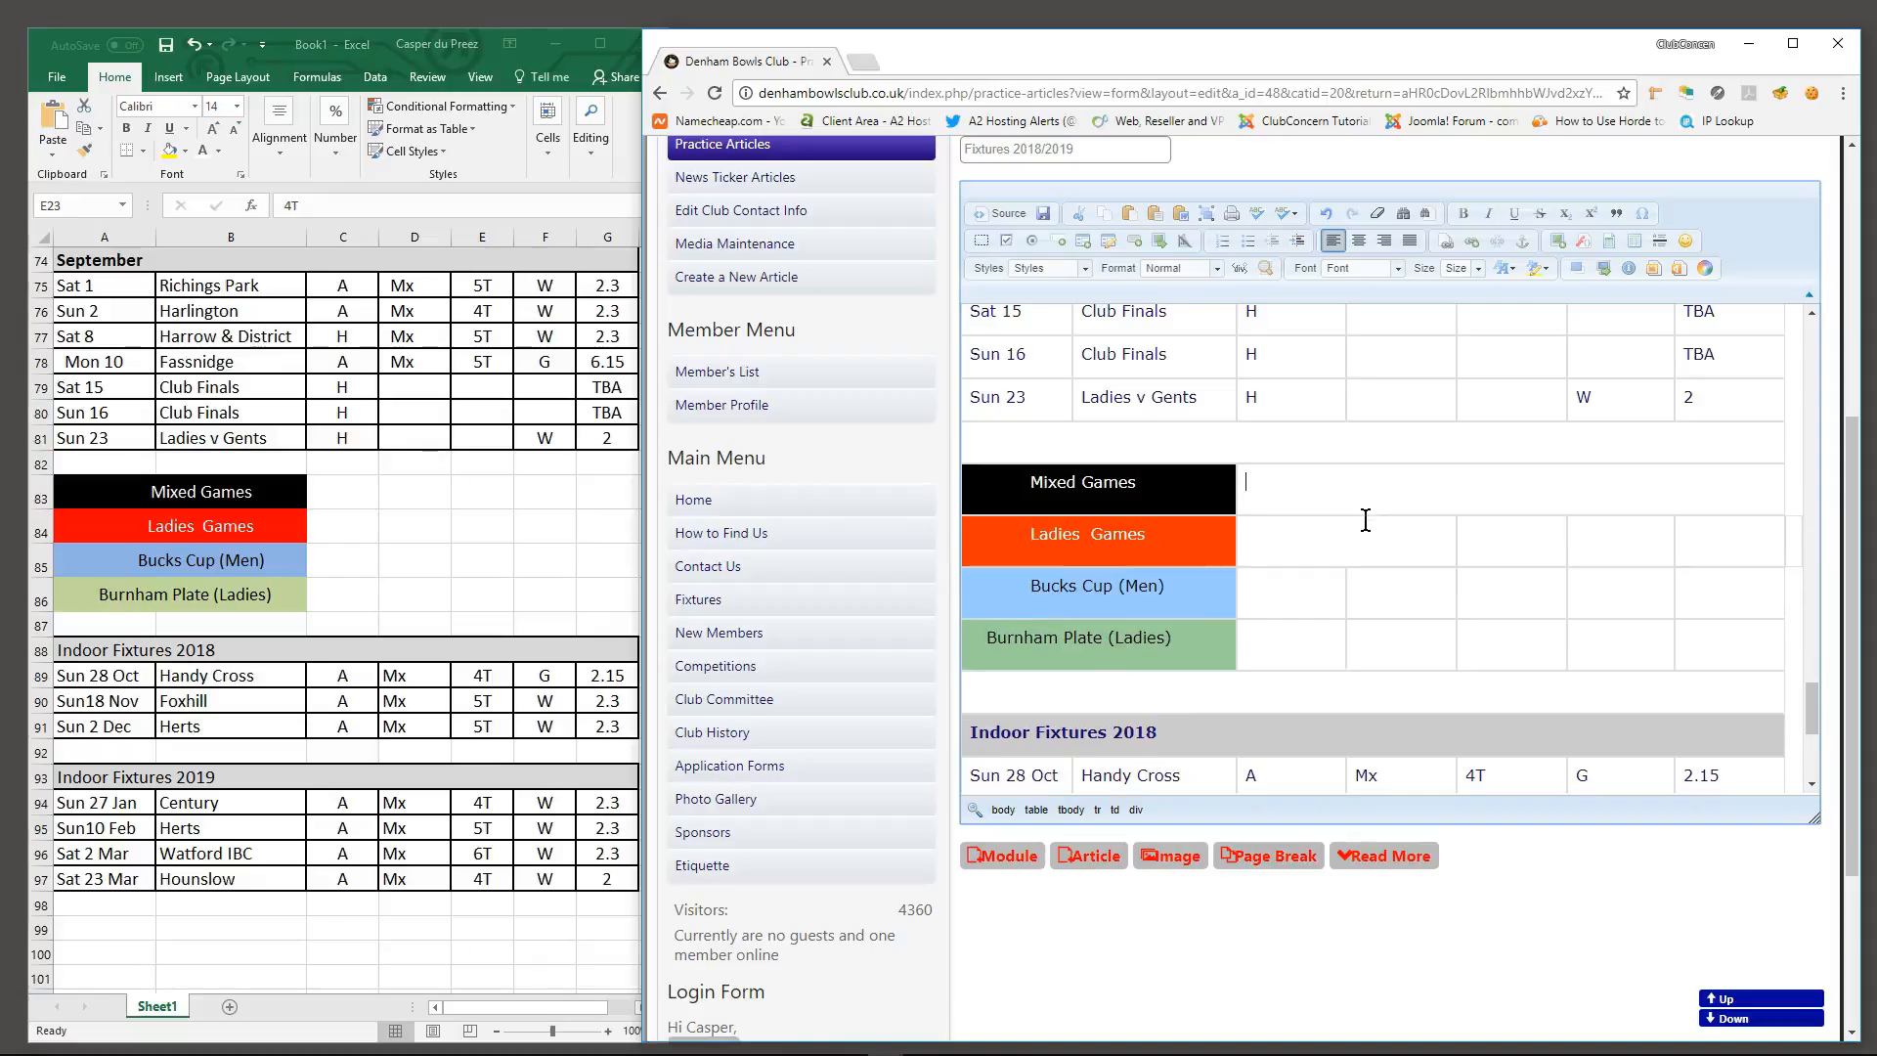
Merge the five empty cells beside Ladies Games into one cell and remove the extra blank lines
left_click(1722, 543)
left_click(1448, 528)
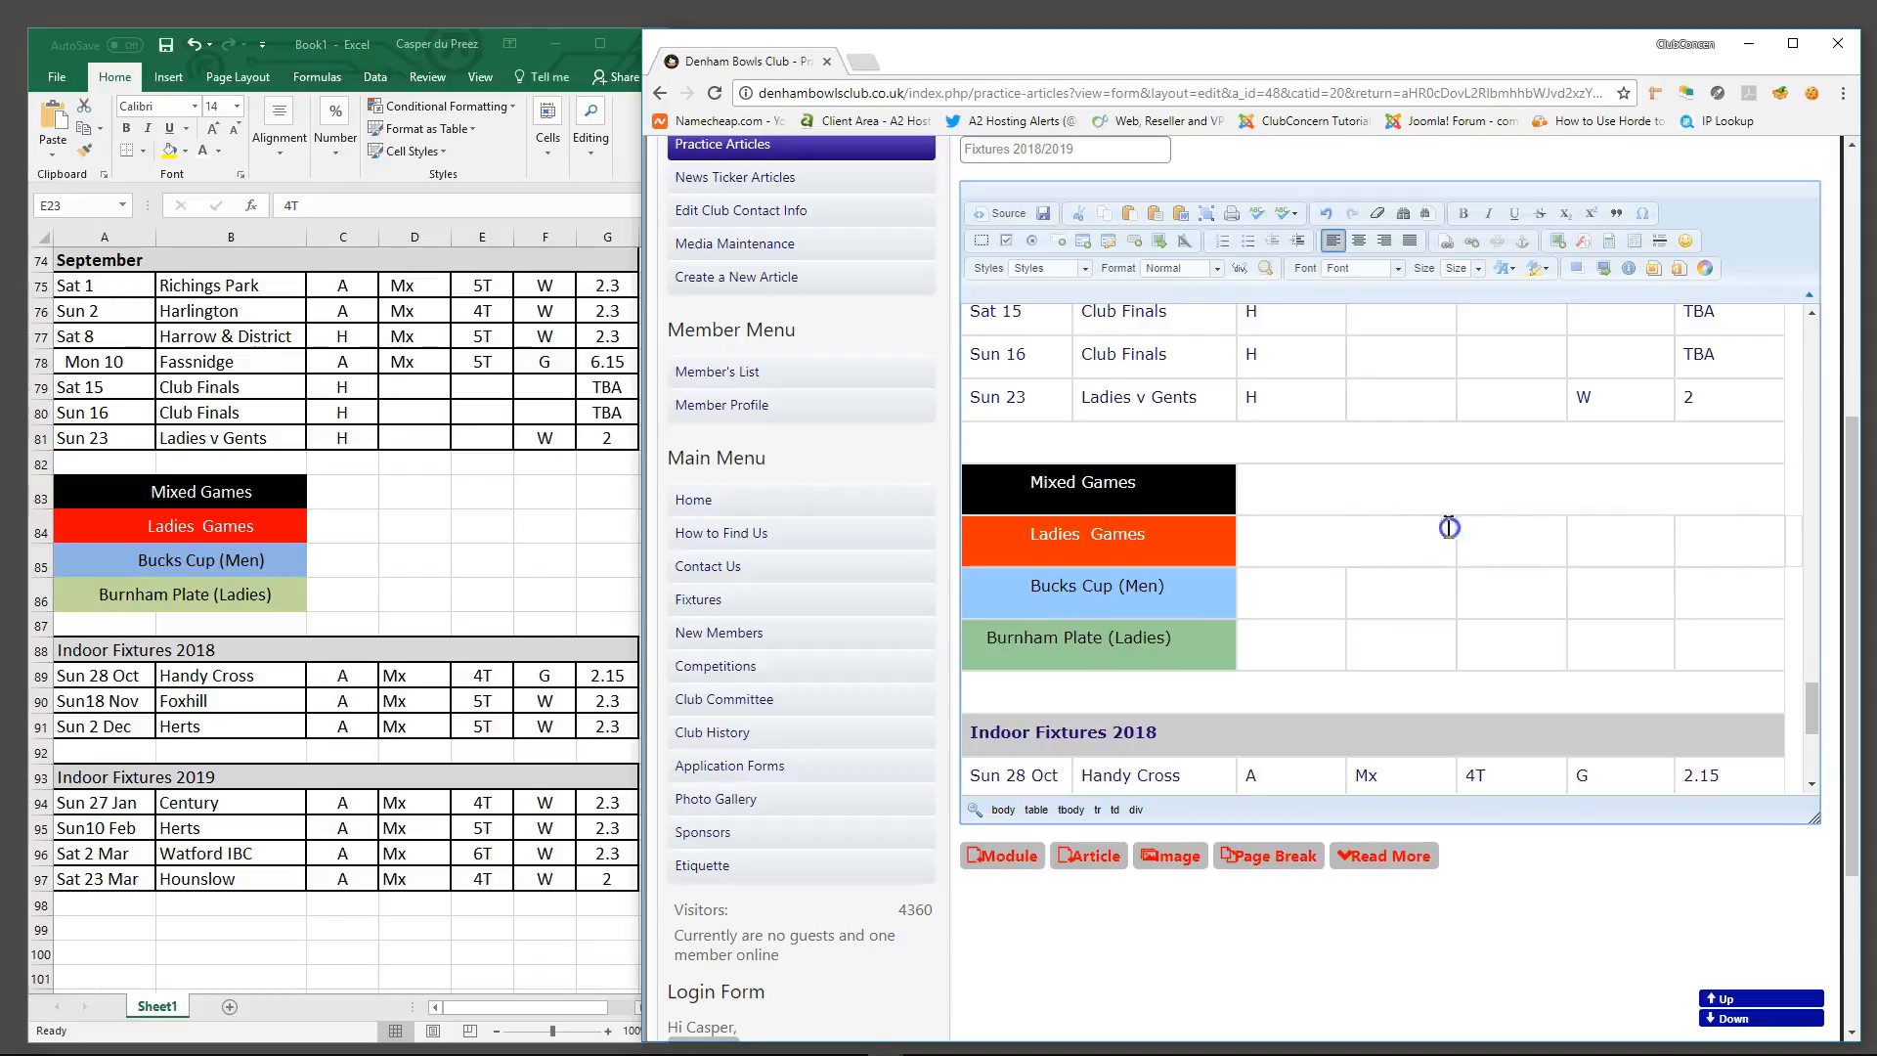
right_click(1322, 539)
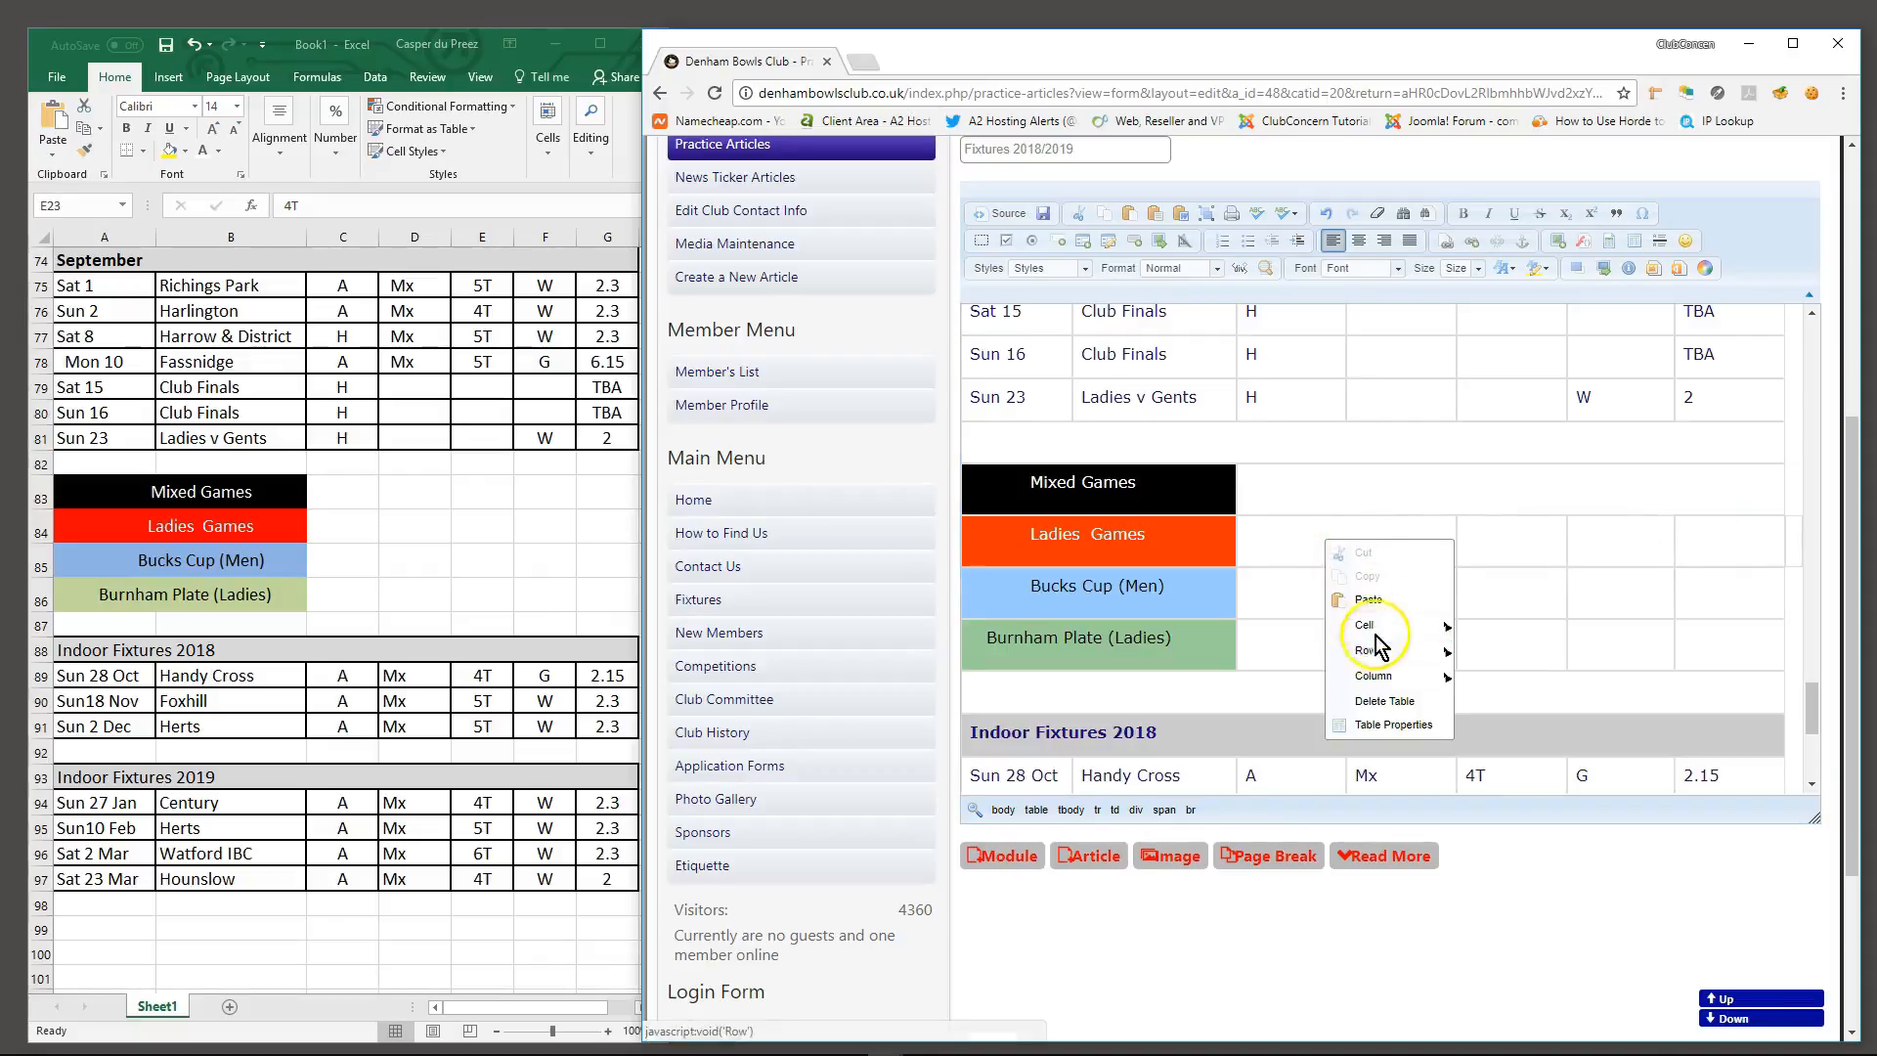
mouse_move(1383, 628)
left_click(1510, 698)
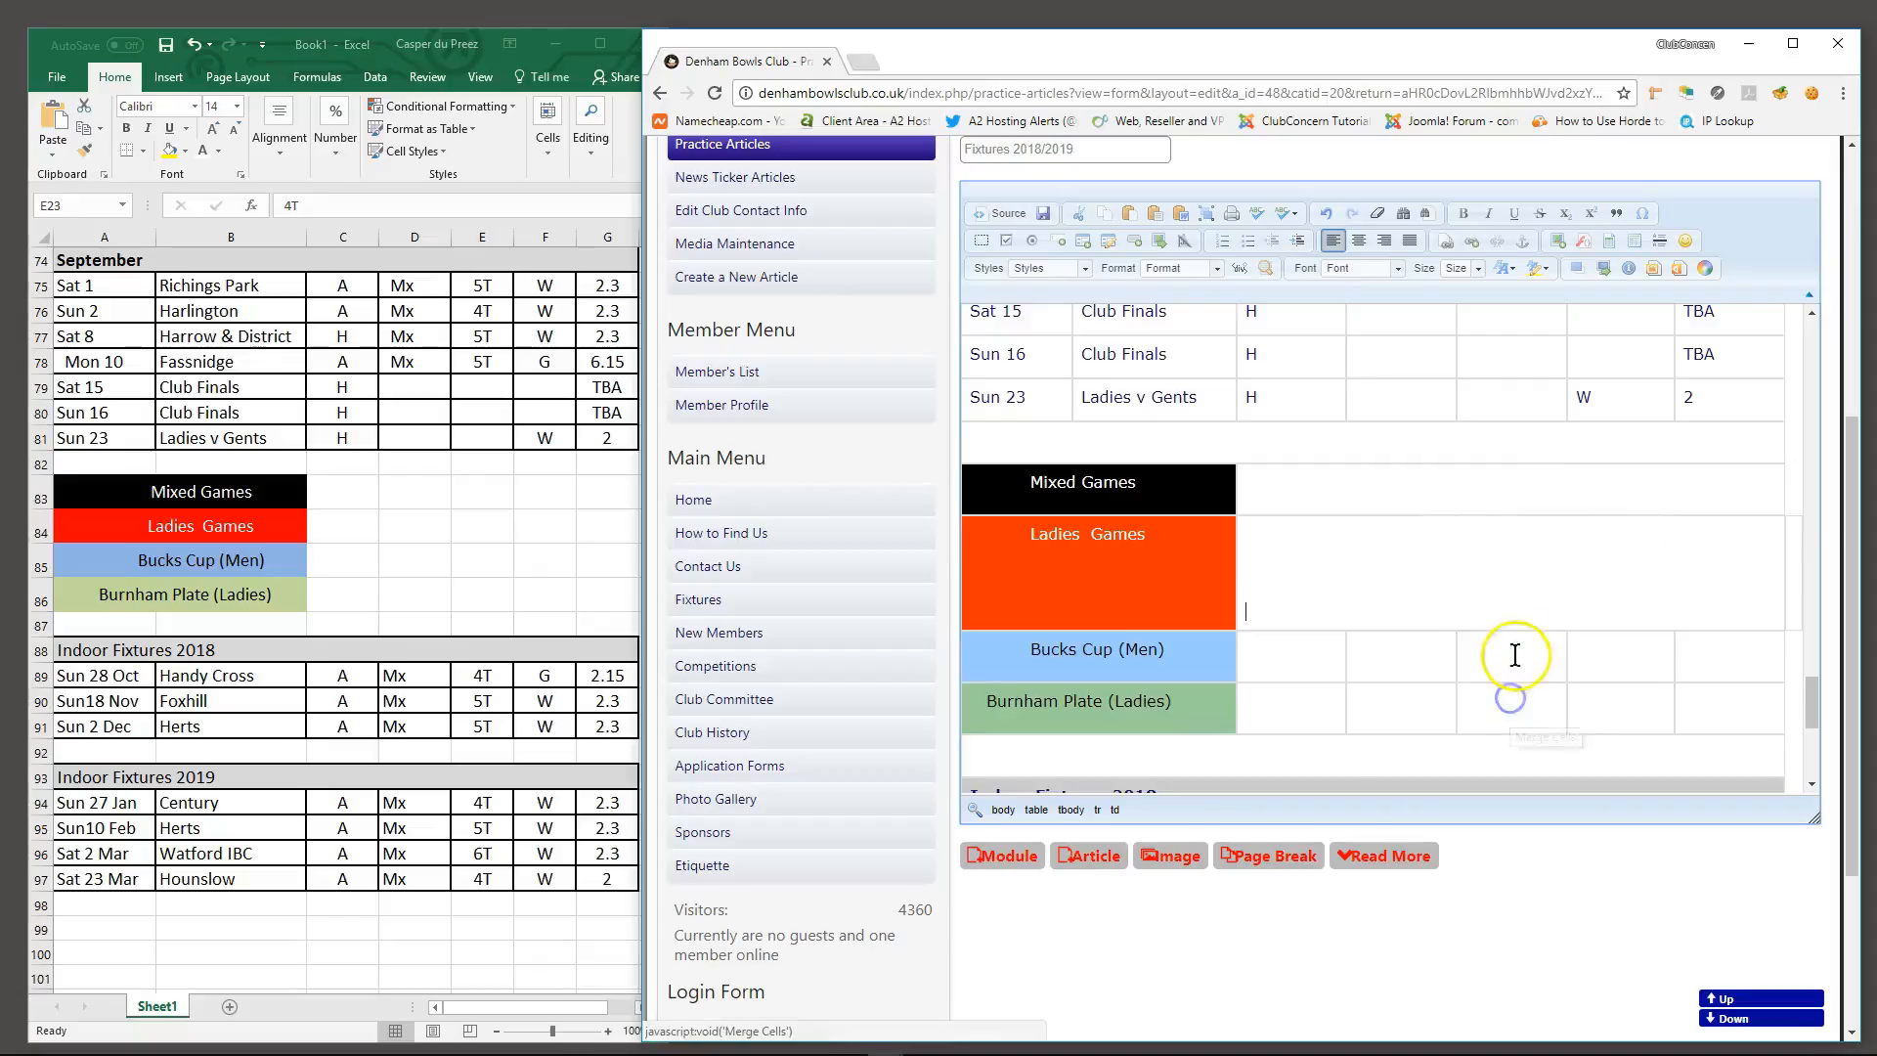
key("BackSpace")
key("BackSpace")
key("BackSpace")
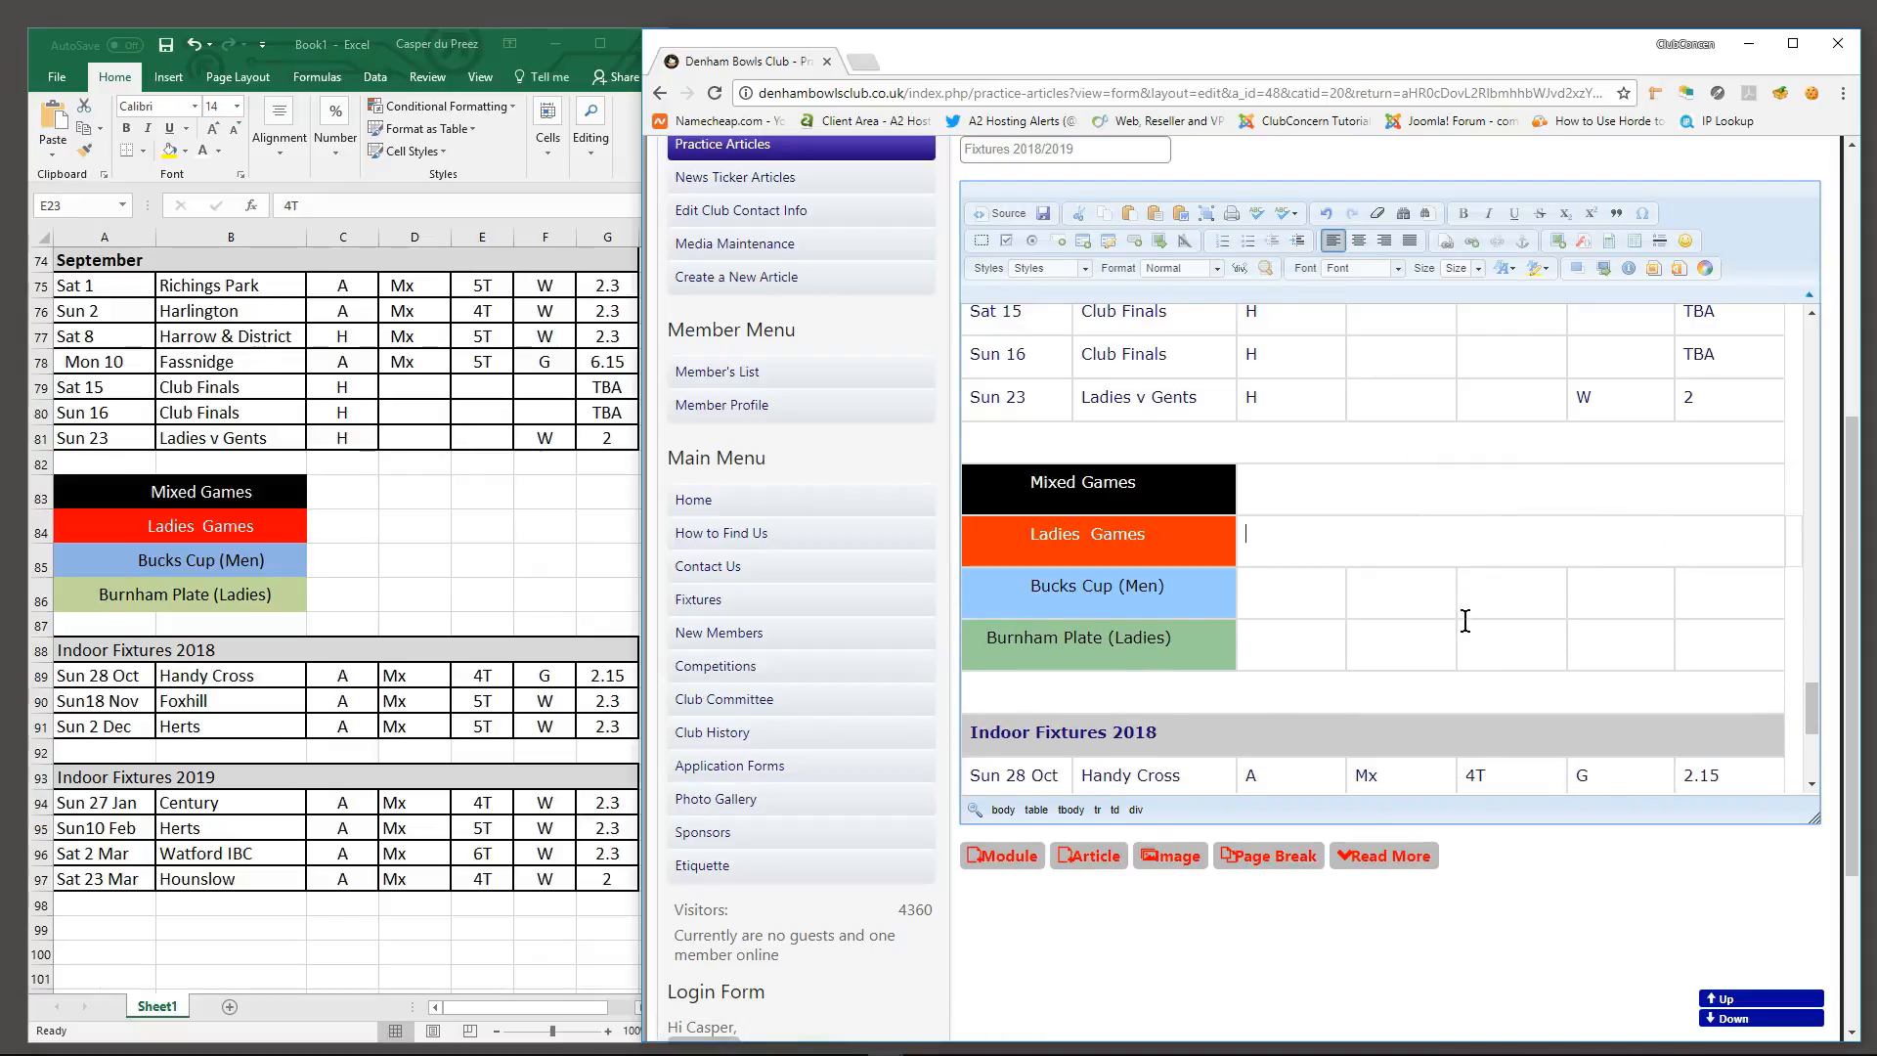
Merge the five empty cells beside Bucks Cup (Men) into one cell and remove the extra blank lines
right_click(1268, 593)
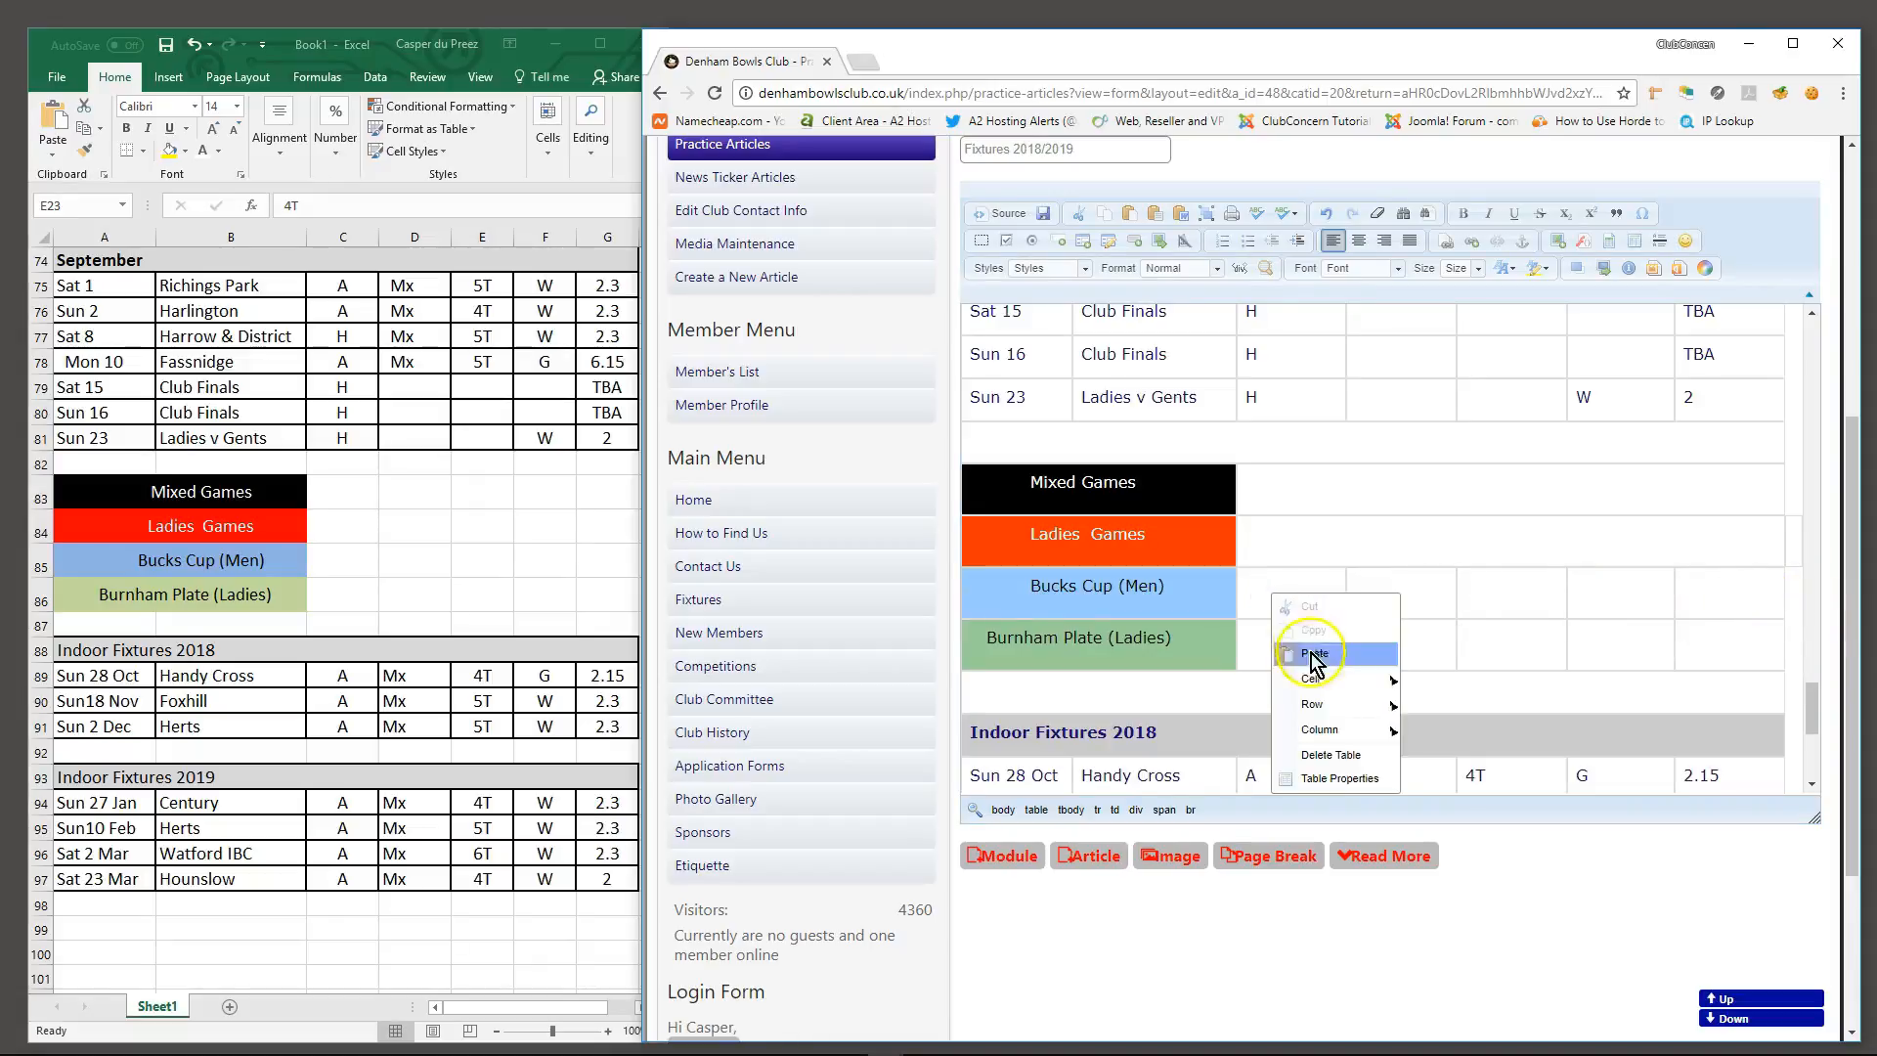
left_click(1372, 689)
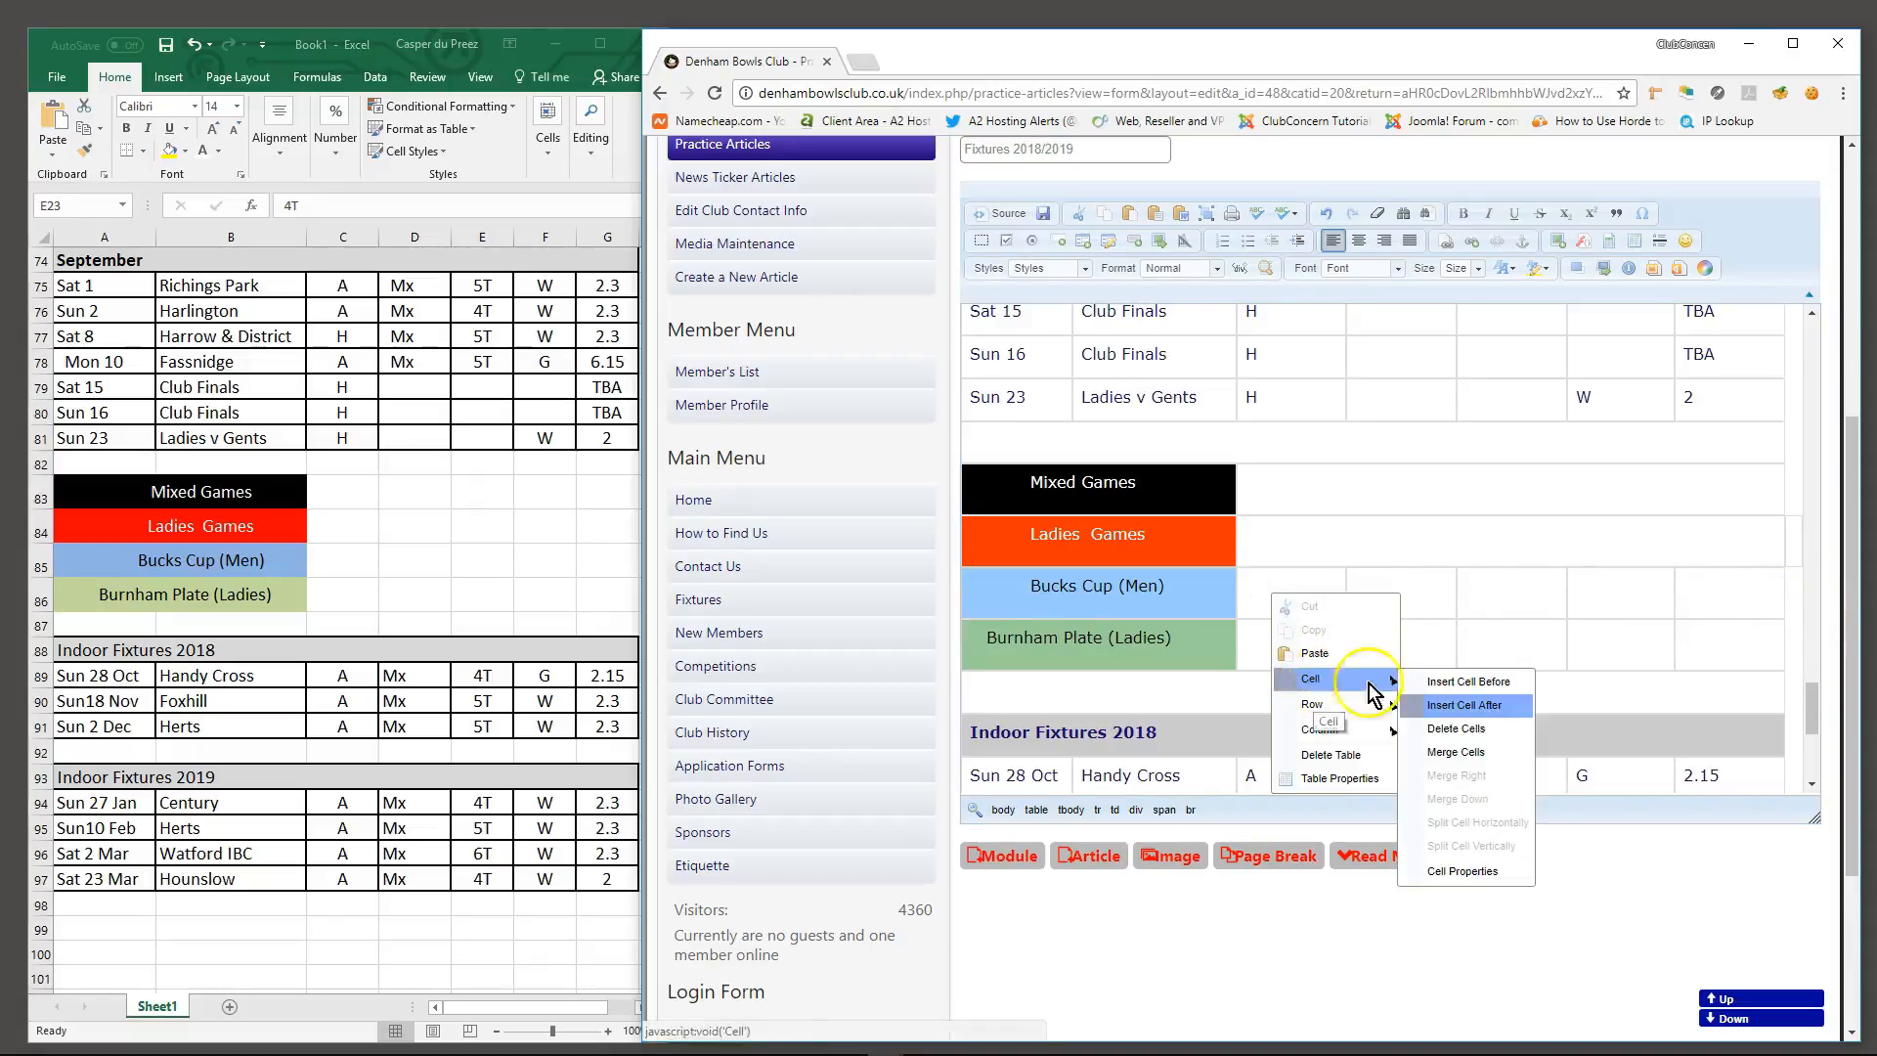
left_click(1456, 753)
key("BackSpace")
key("BackSpace")
key("BackSpace")
key("BackSpace")
key("BackSpace")
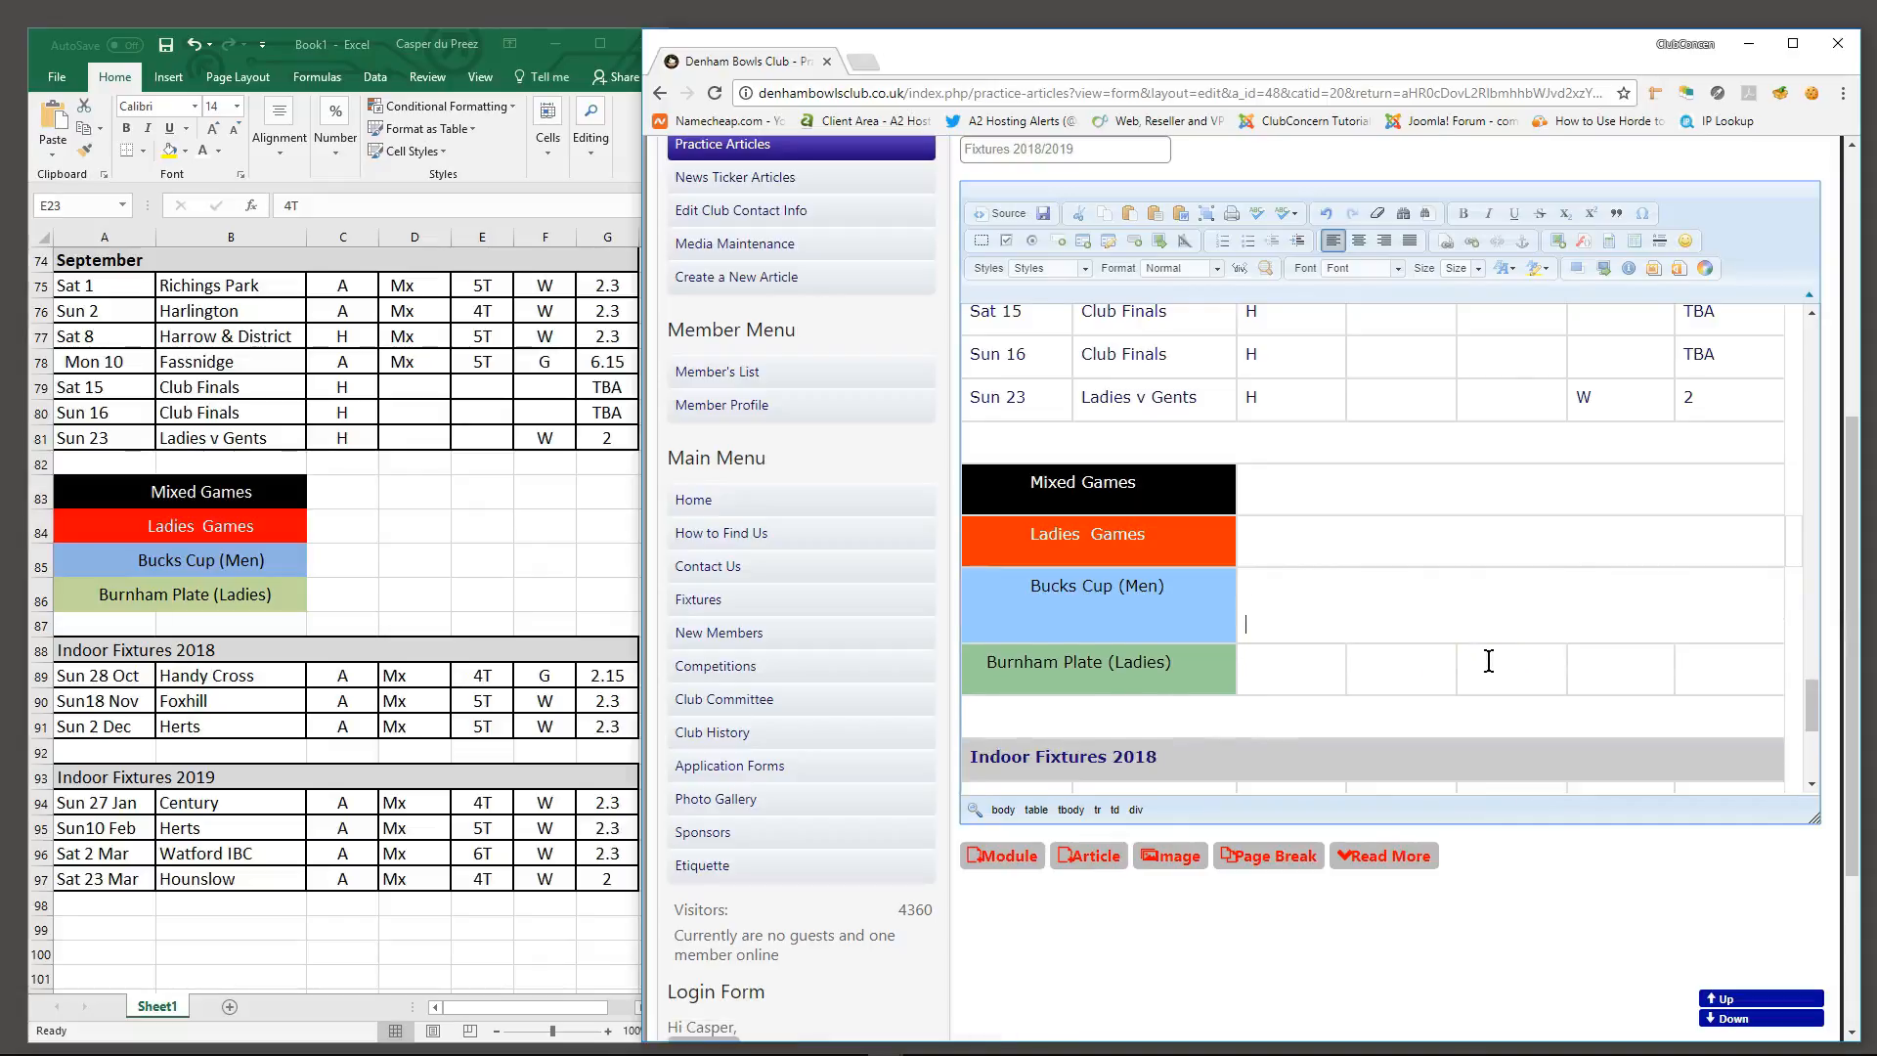
Merge the five empty cells beside Burnham Plate (Ladies) into one cell and remove the extra blank lines
left_click(1731, 650)
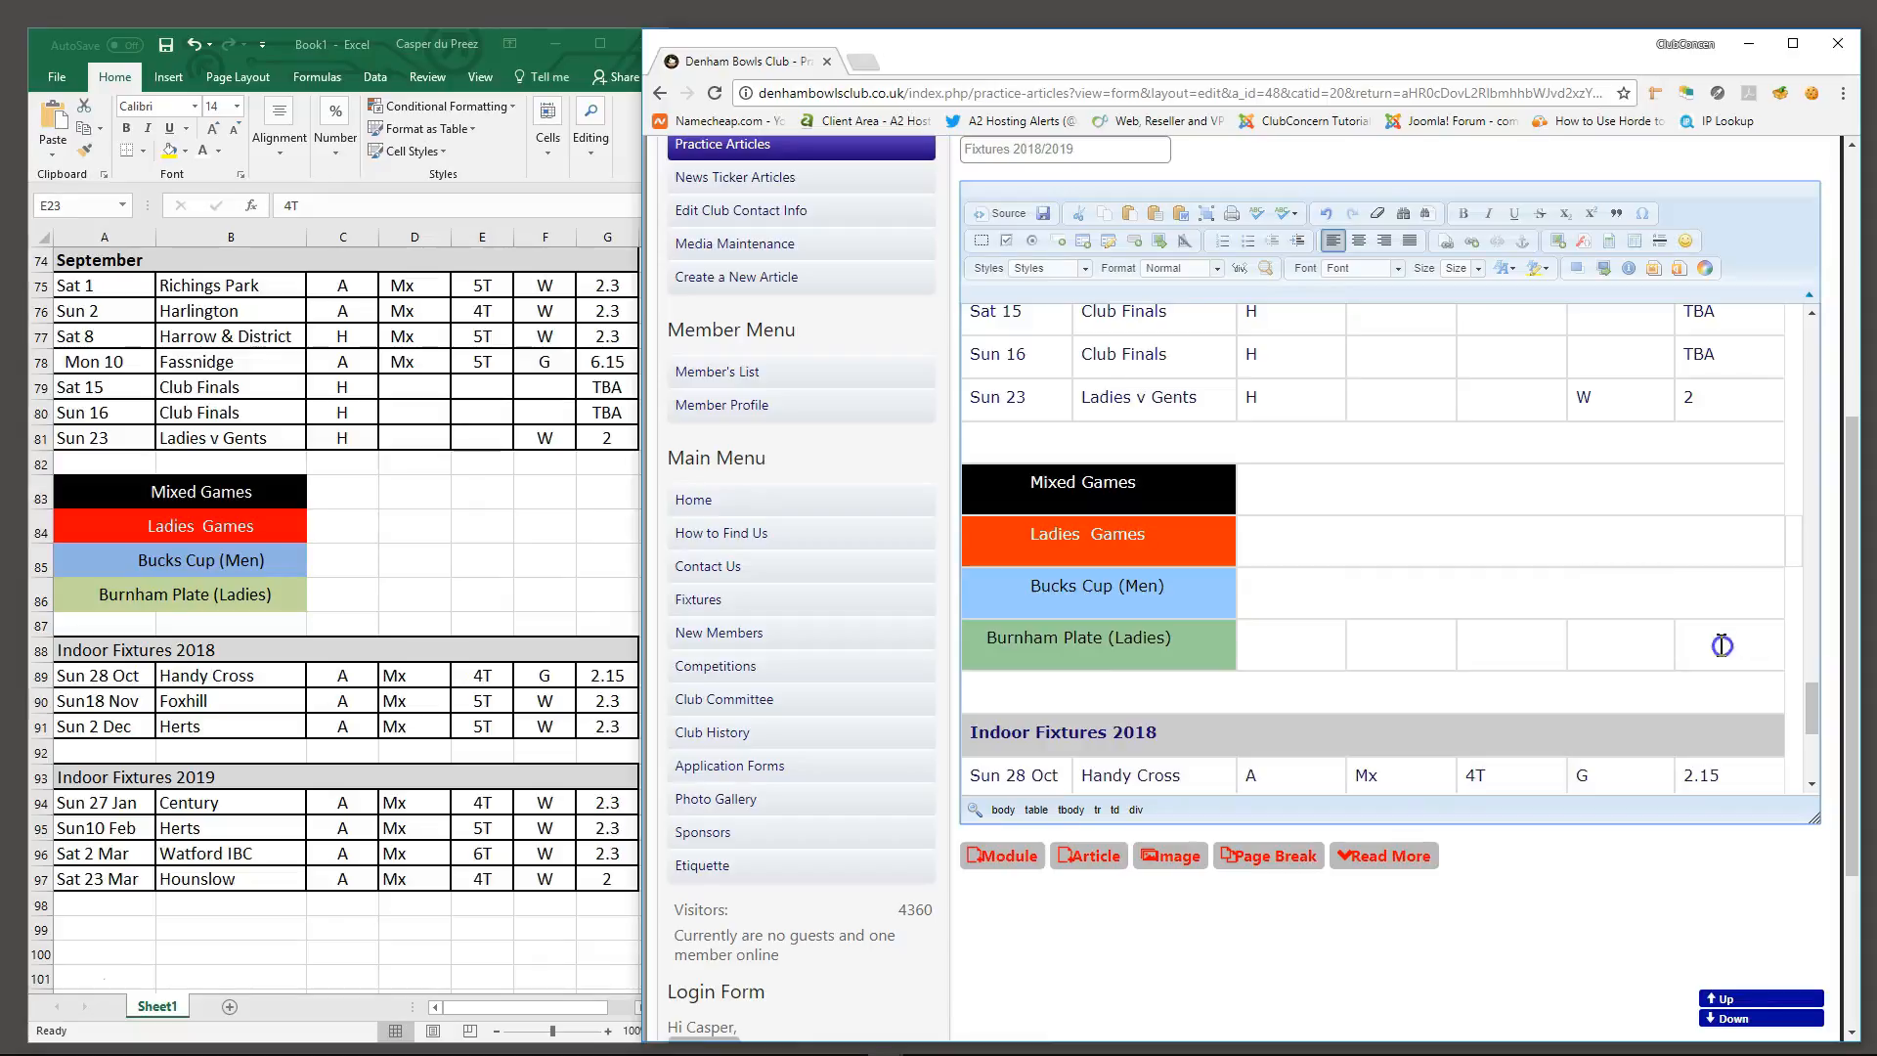
right_click(1269, 649)
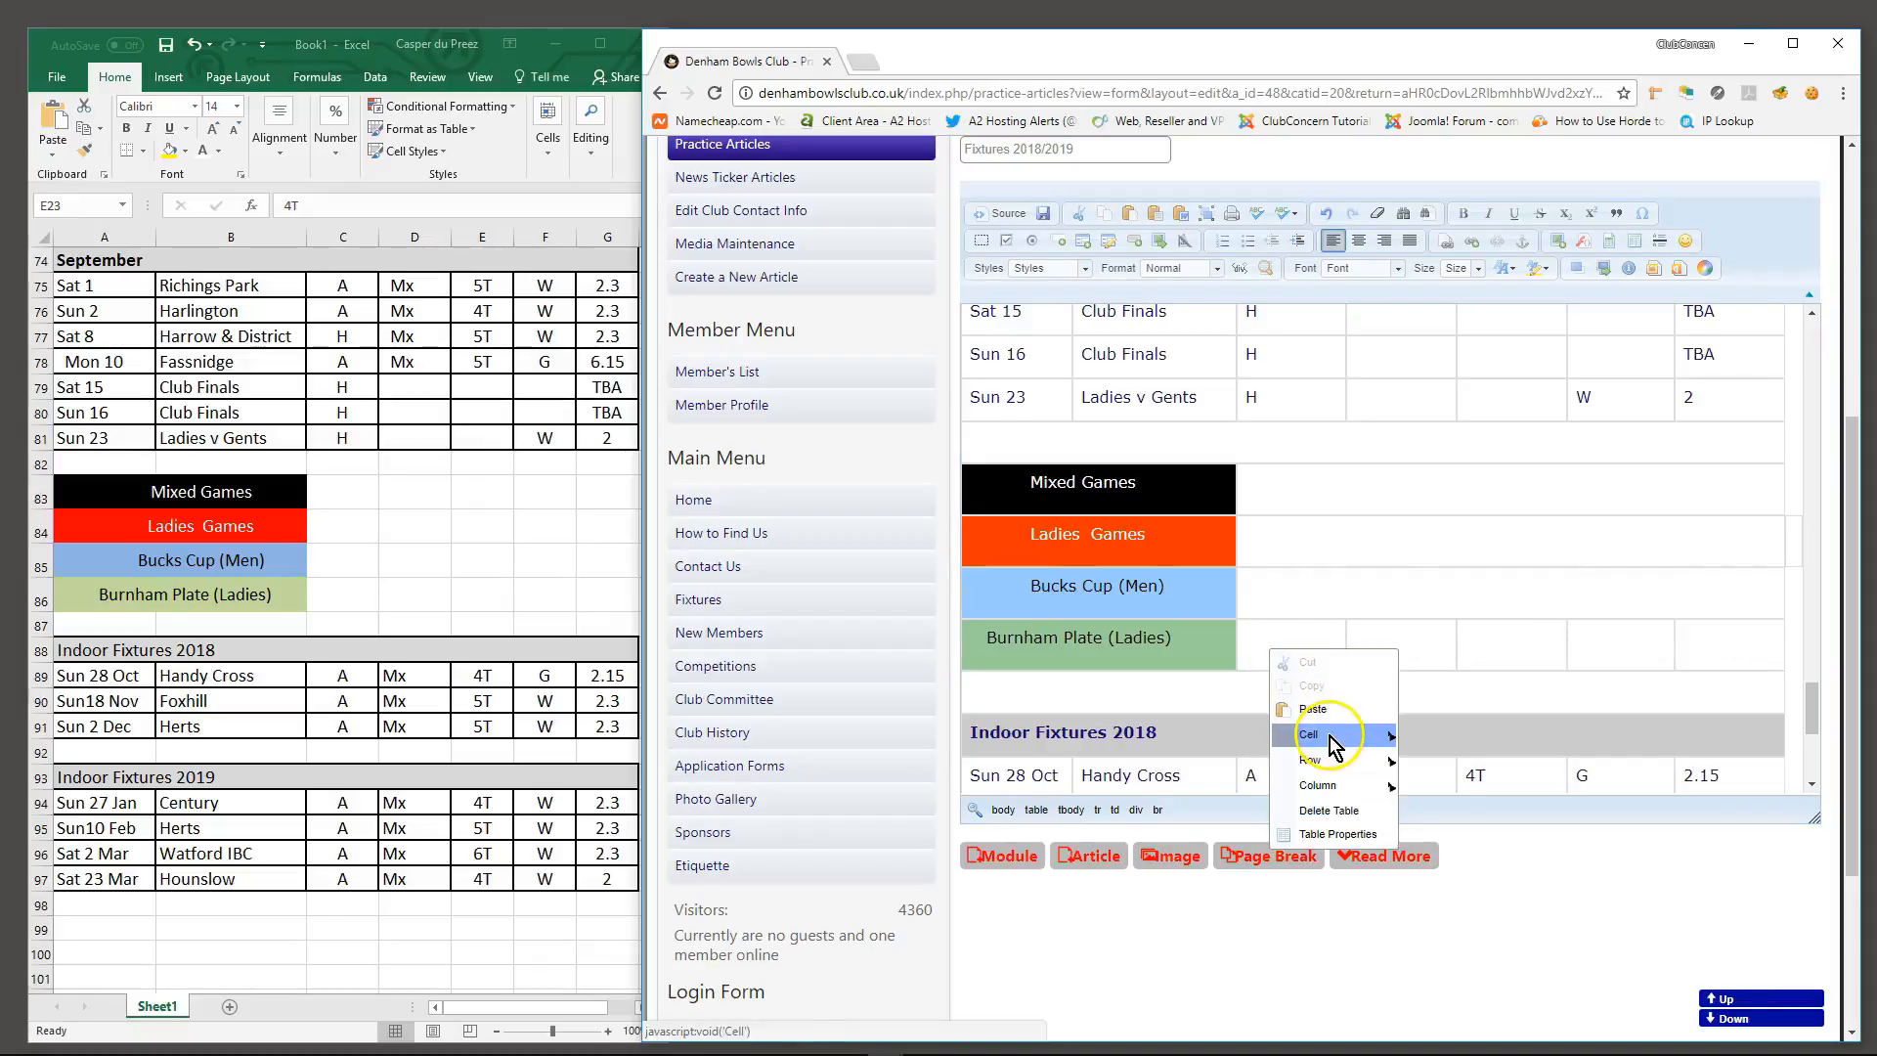
mouse_move(1373, 735)
left_click(1458, 808)
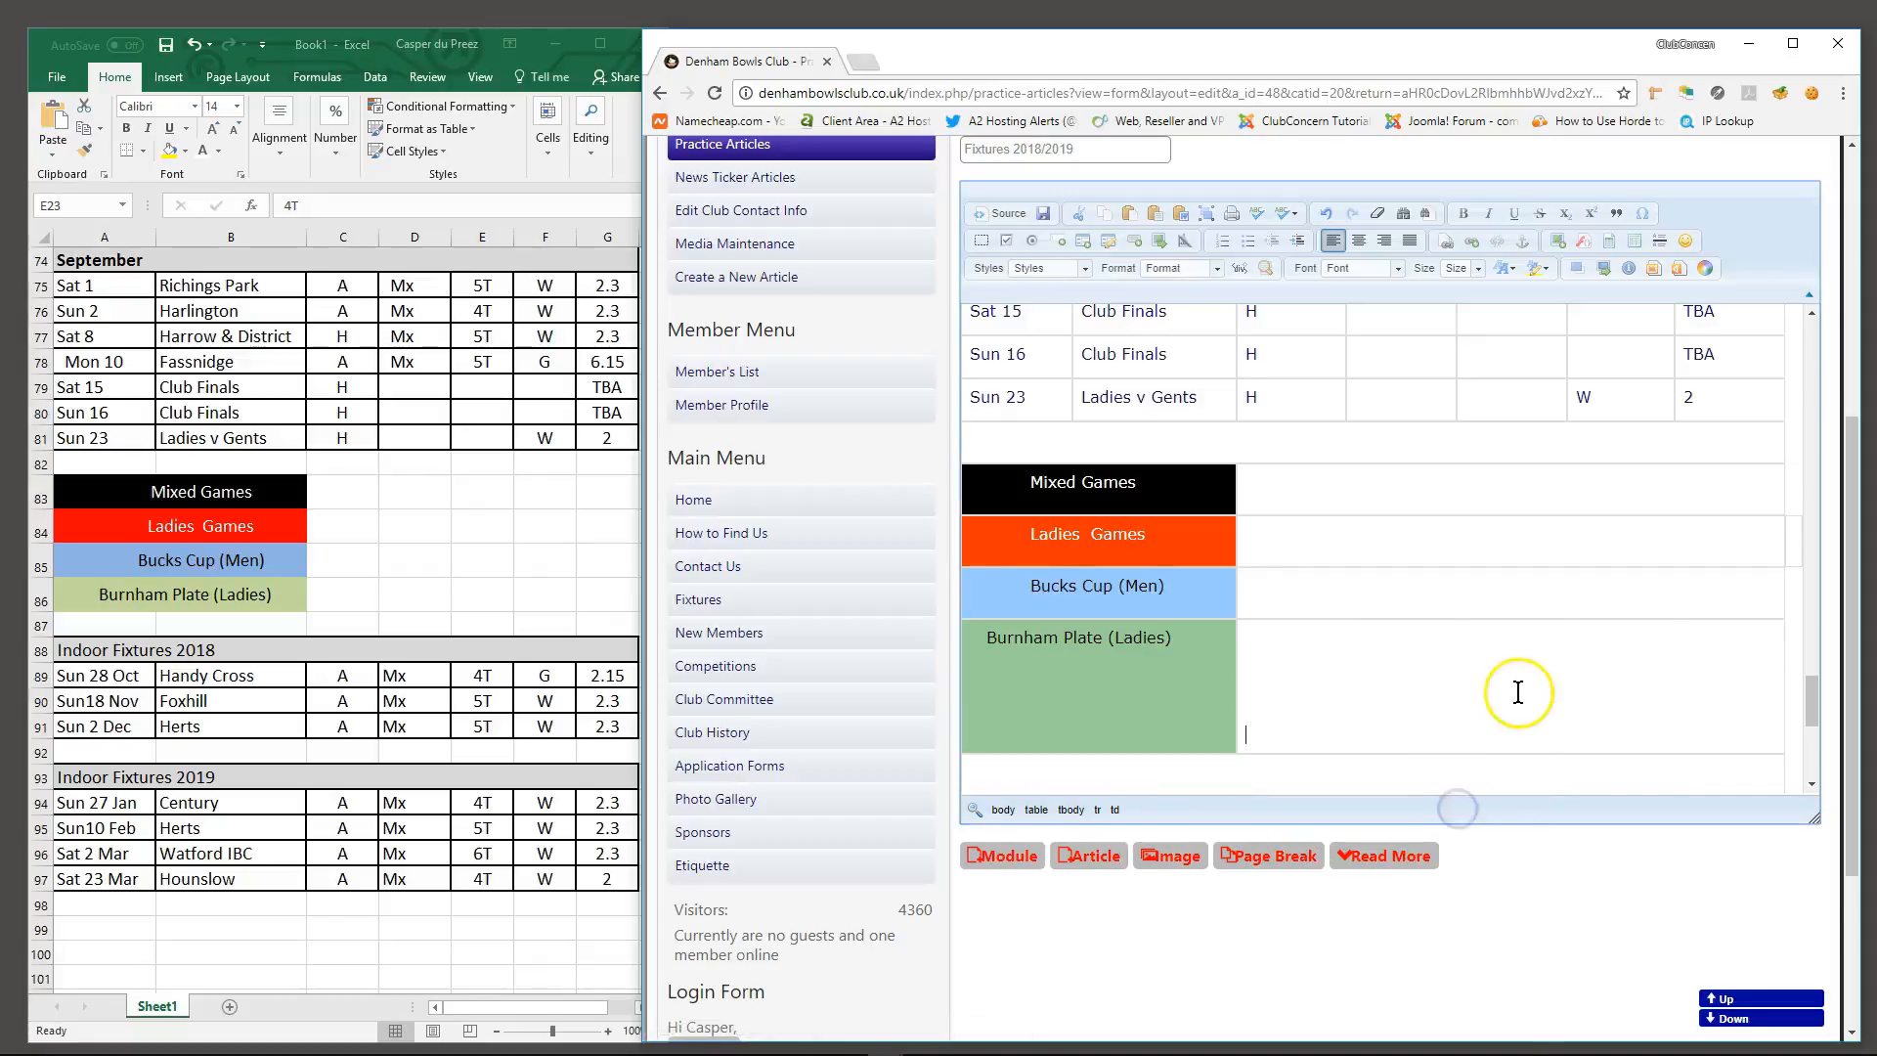
left_click(1518, 692)
key("BackSpace")
key("BackSpace")
key("BackSpace")
key("BackSpace")
key("BackSpace")
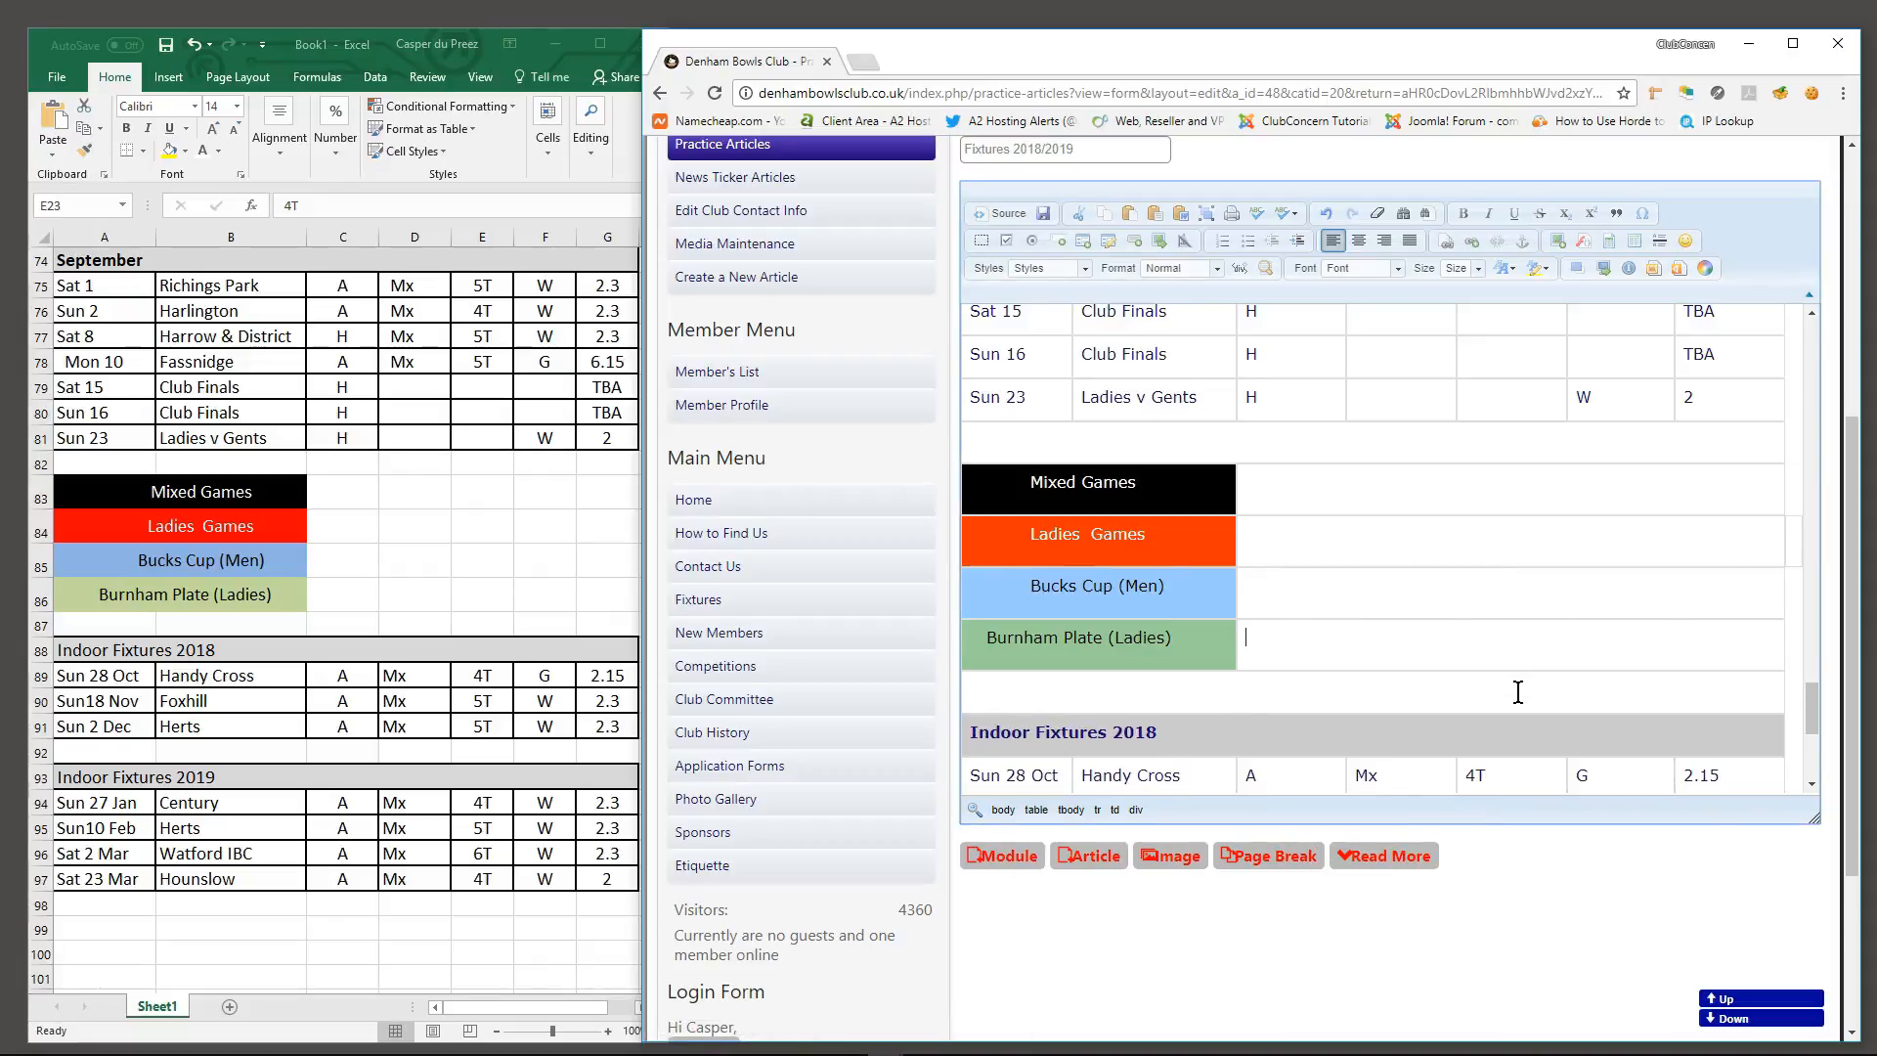
Set the vertical alignment of the Mixed Games cell to Middle
scroll(1444, 621, "down", 1)
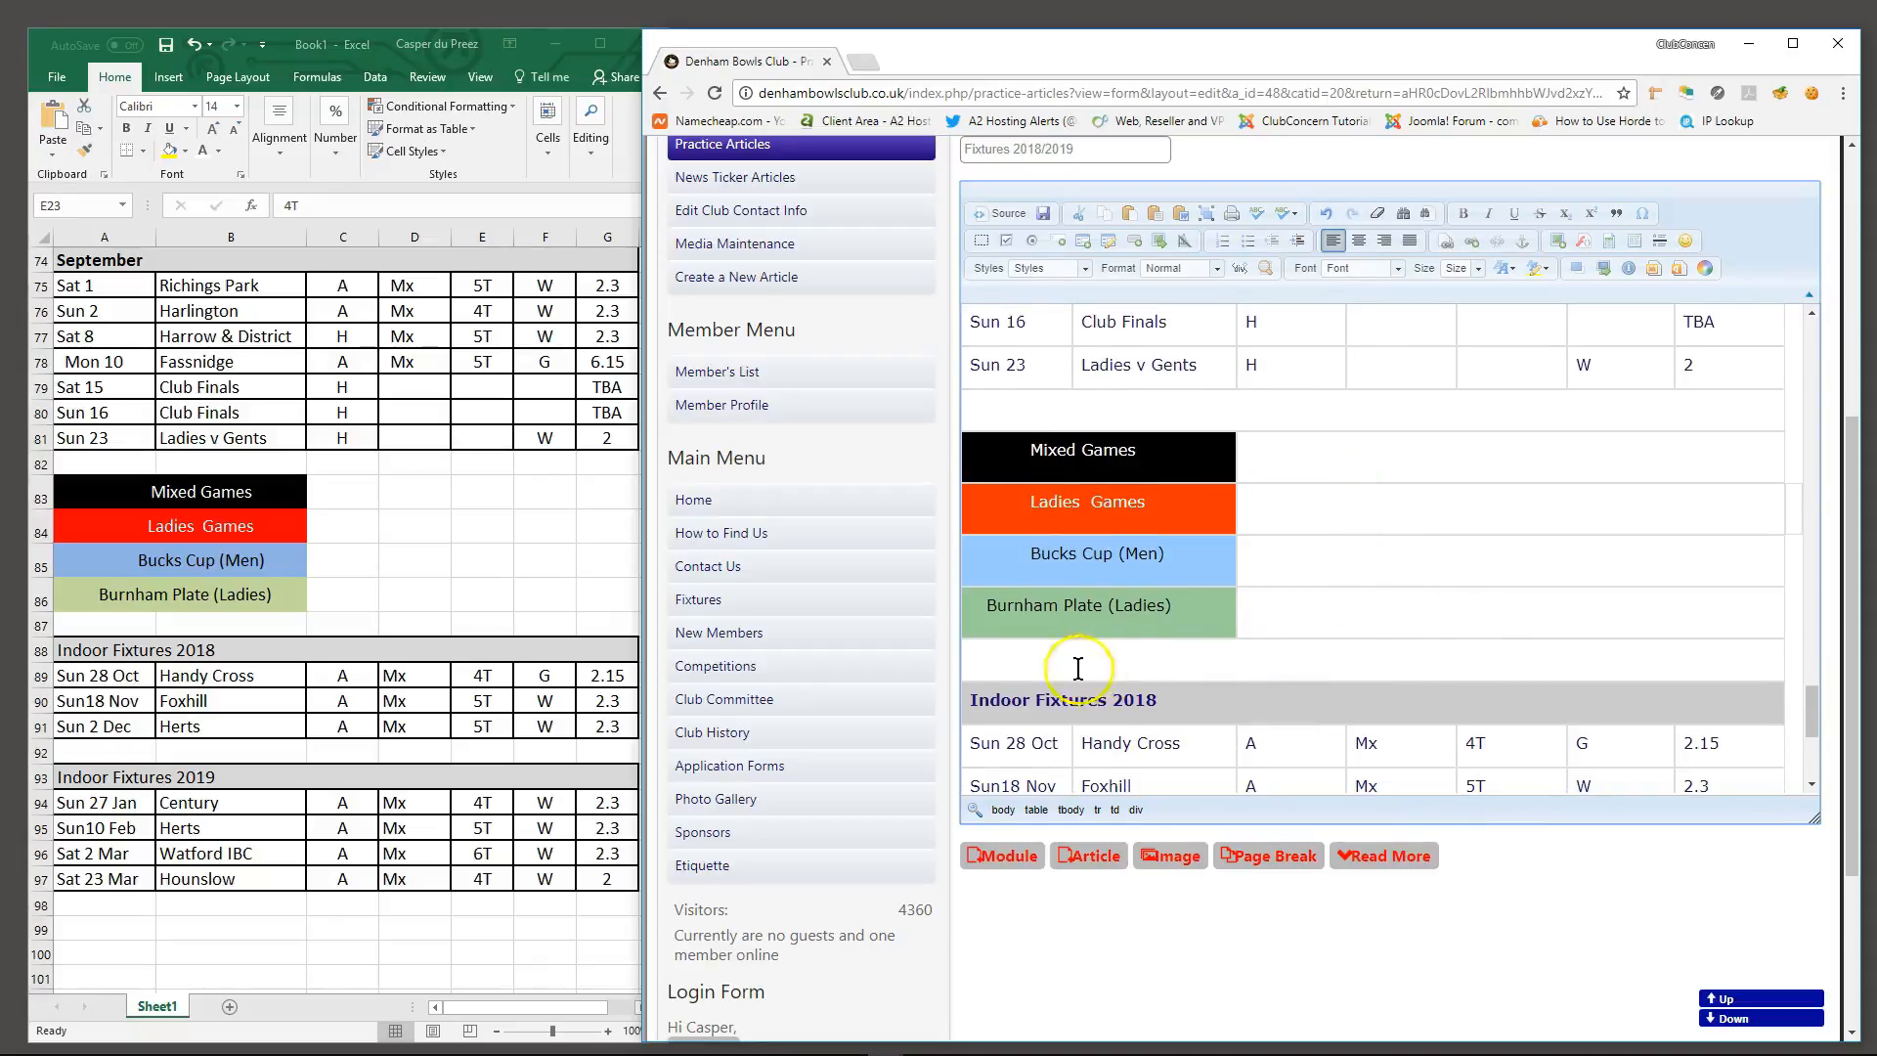
scroll(1463, 536, "down", 3)
scroll(1463, 537, "down", 6)
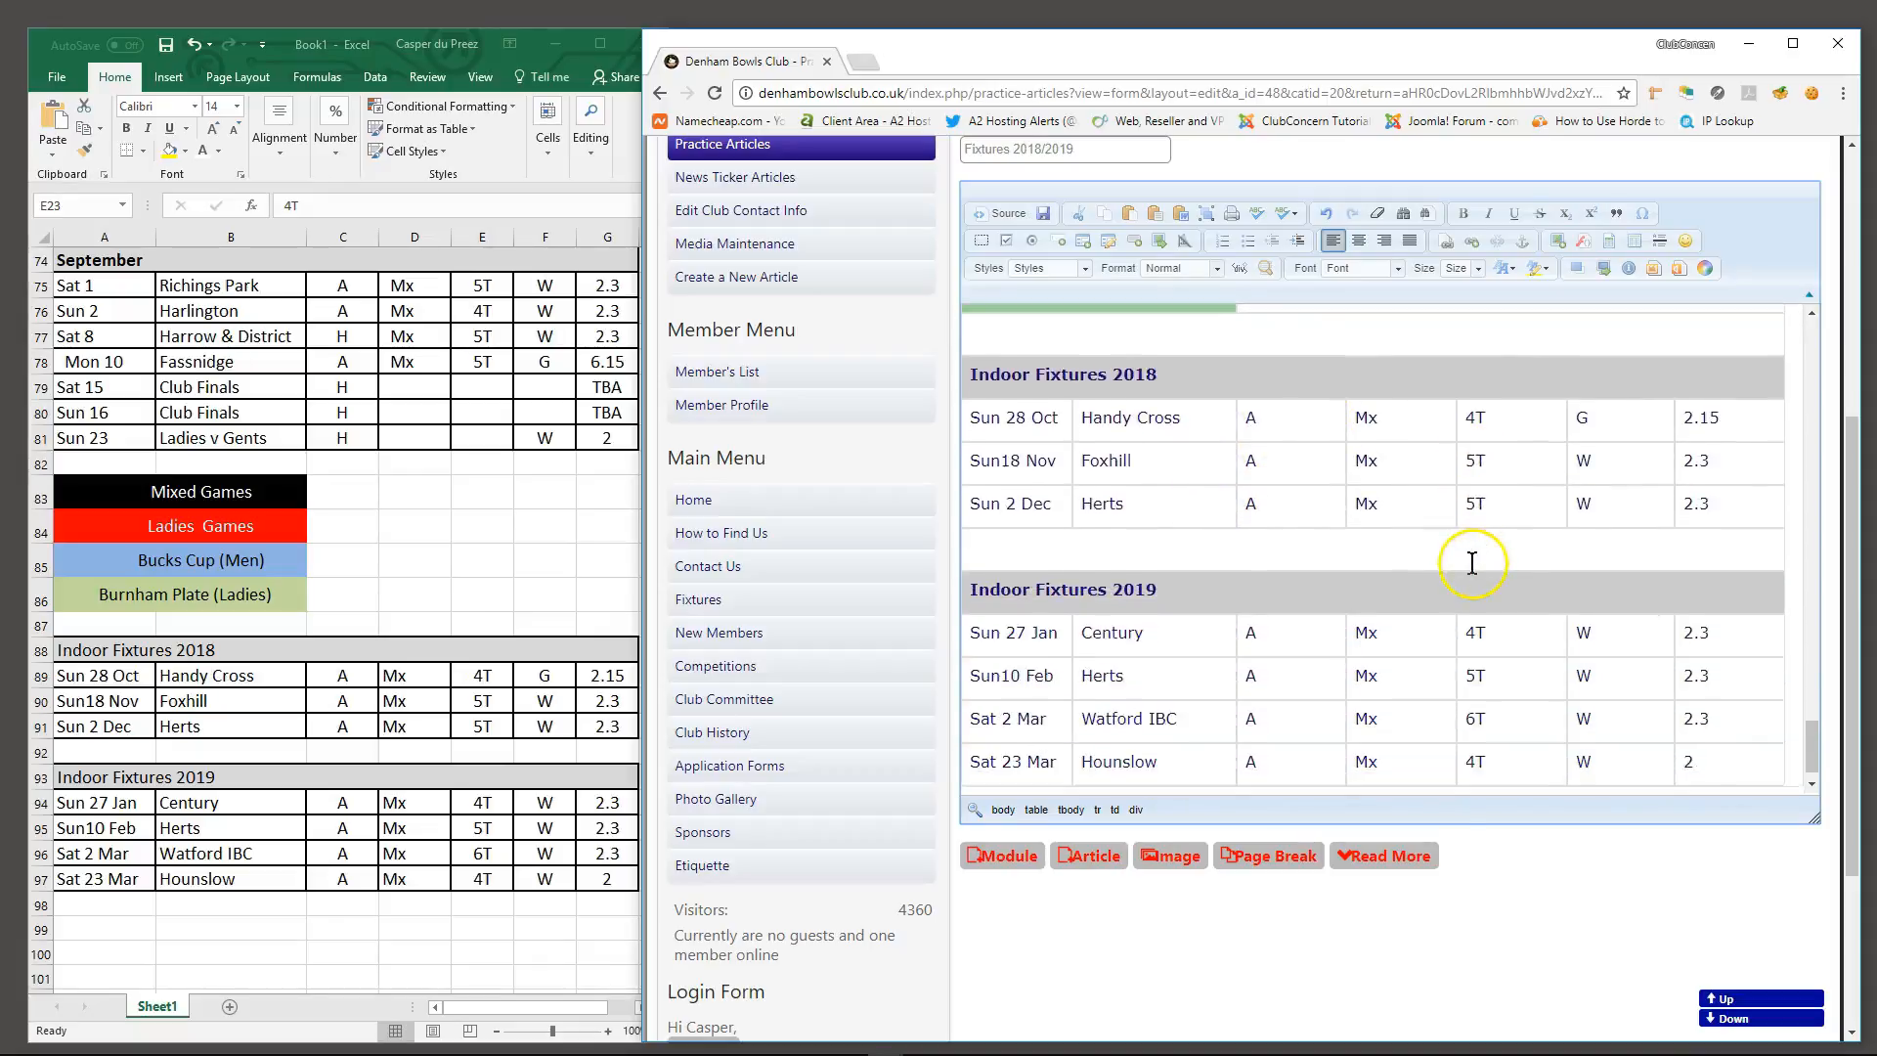
scroll(1437, 593, "up", 4)
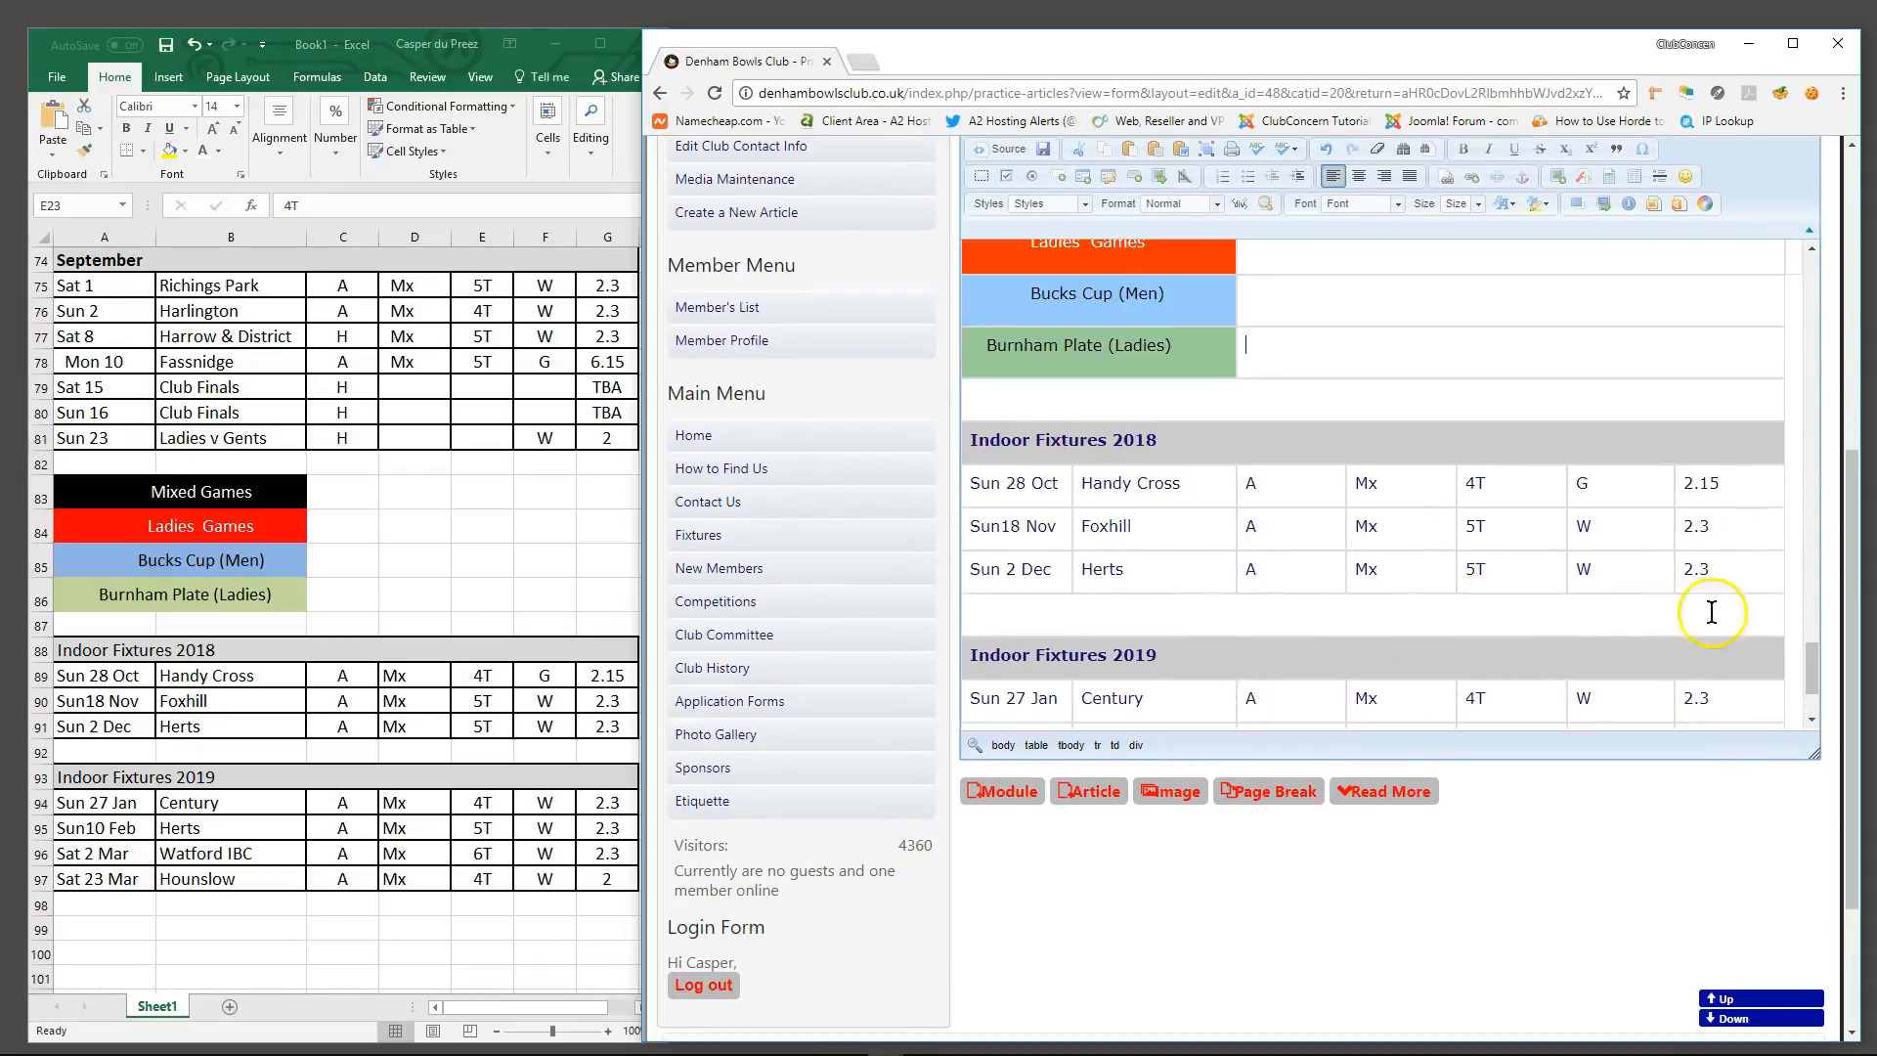
scroll(1829, 587, "up", 2)
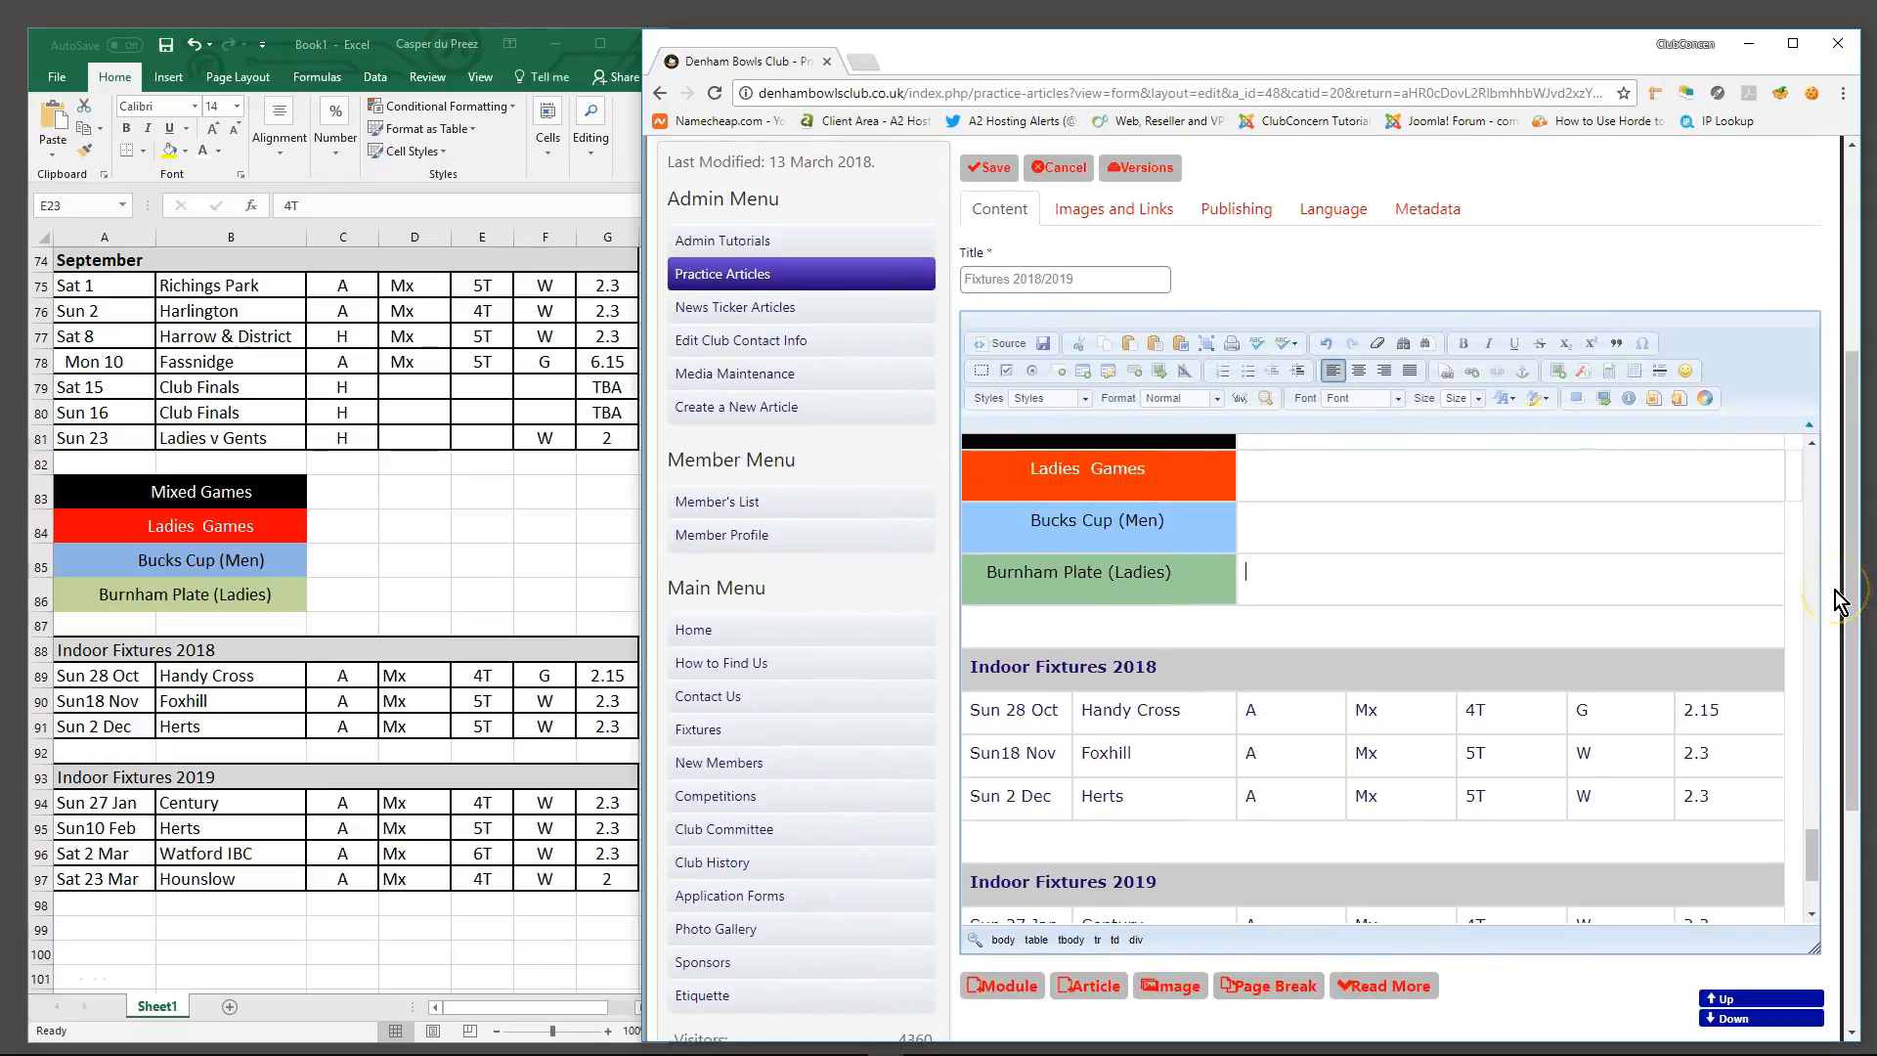
scroll(1024, 617, "up", 5)
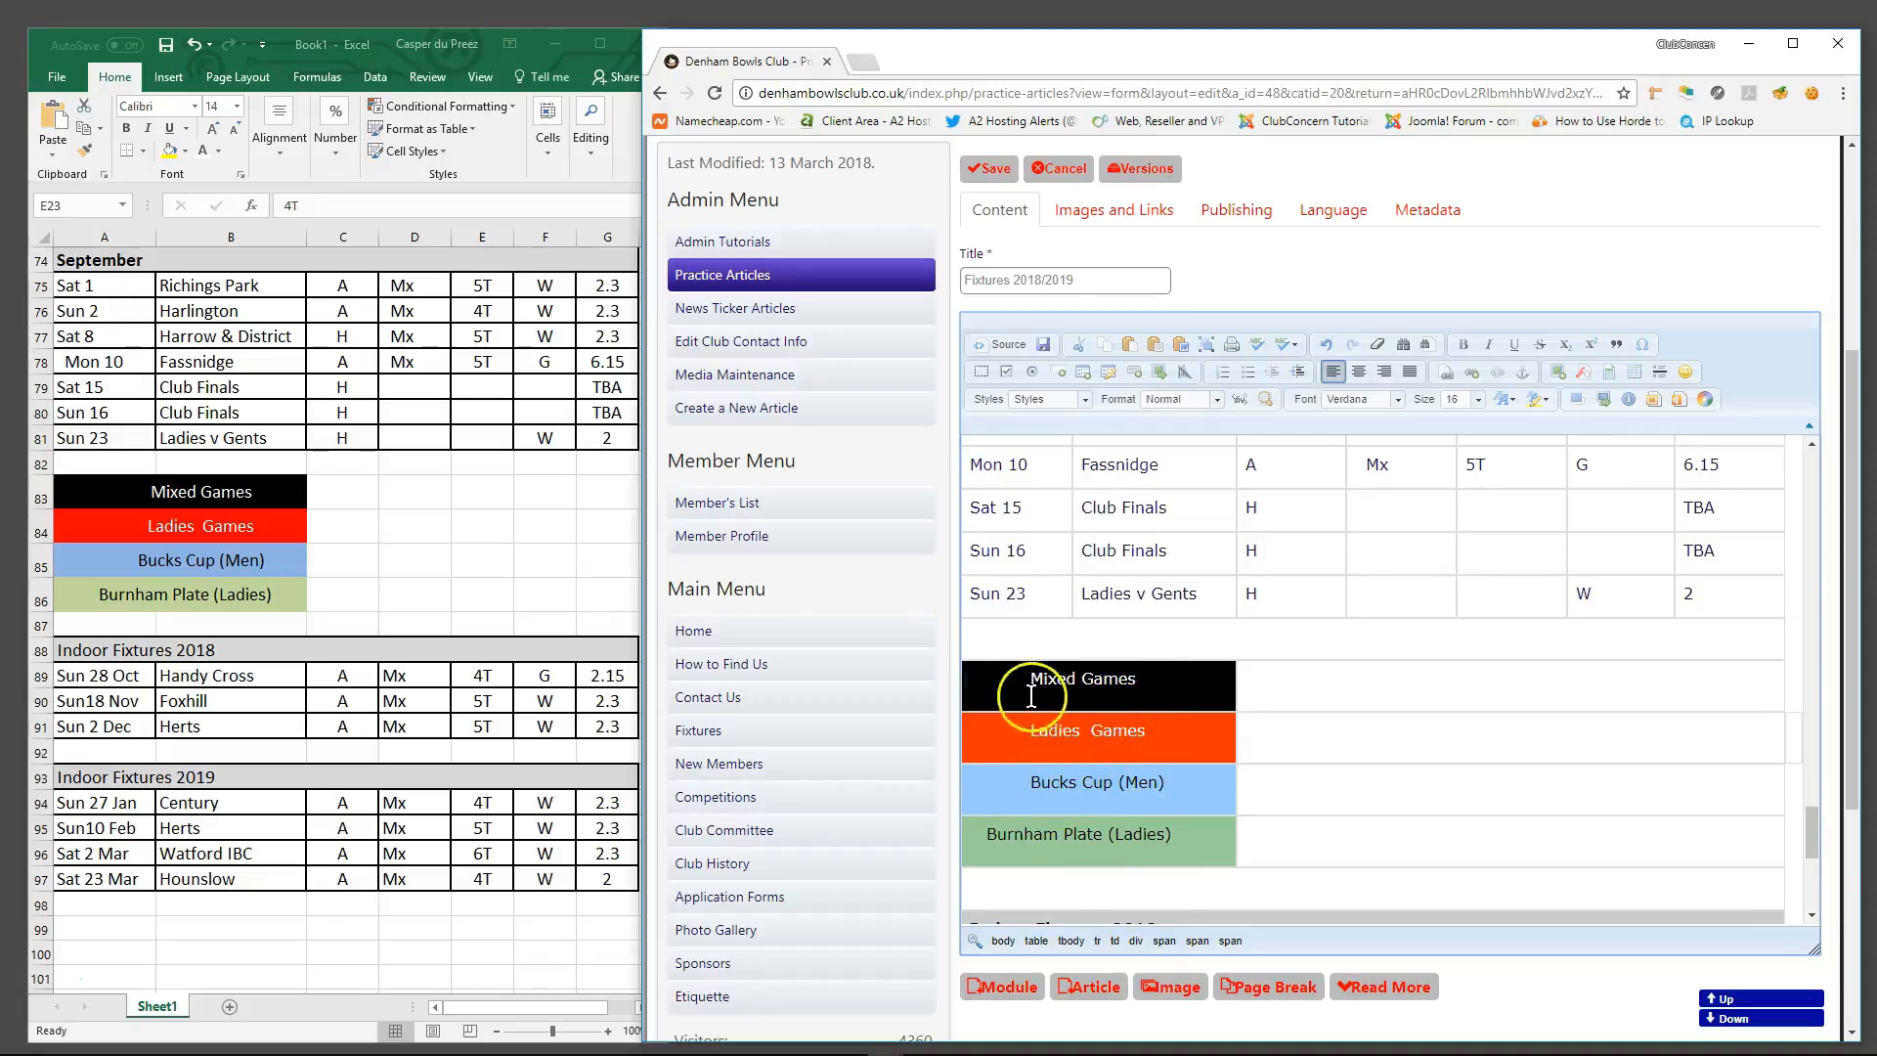
right_click(1144, 681)
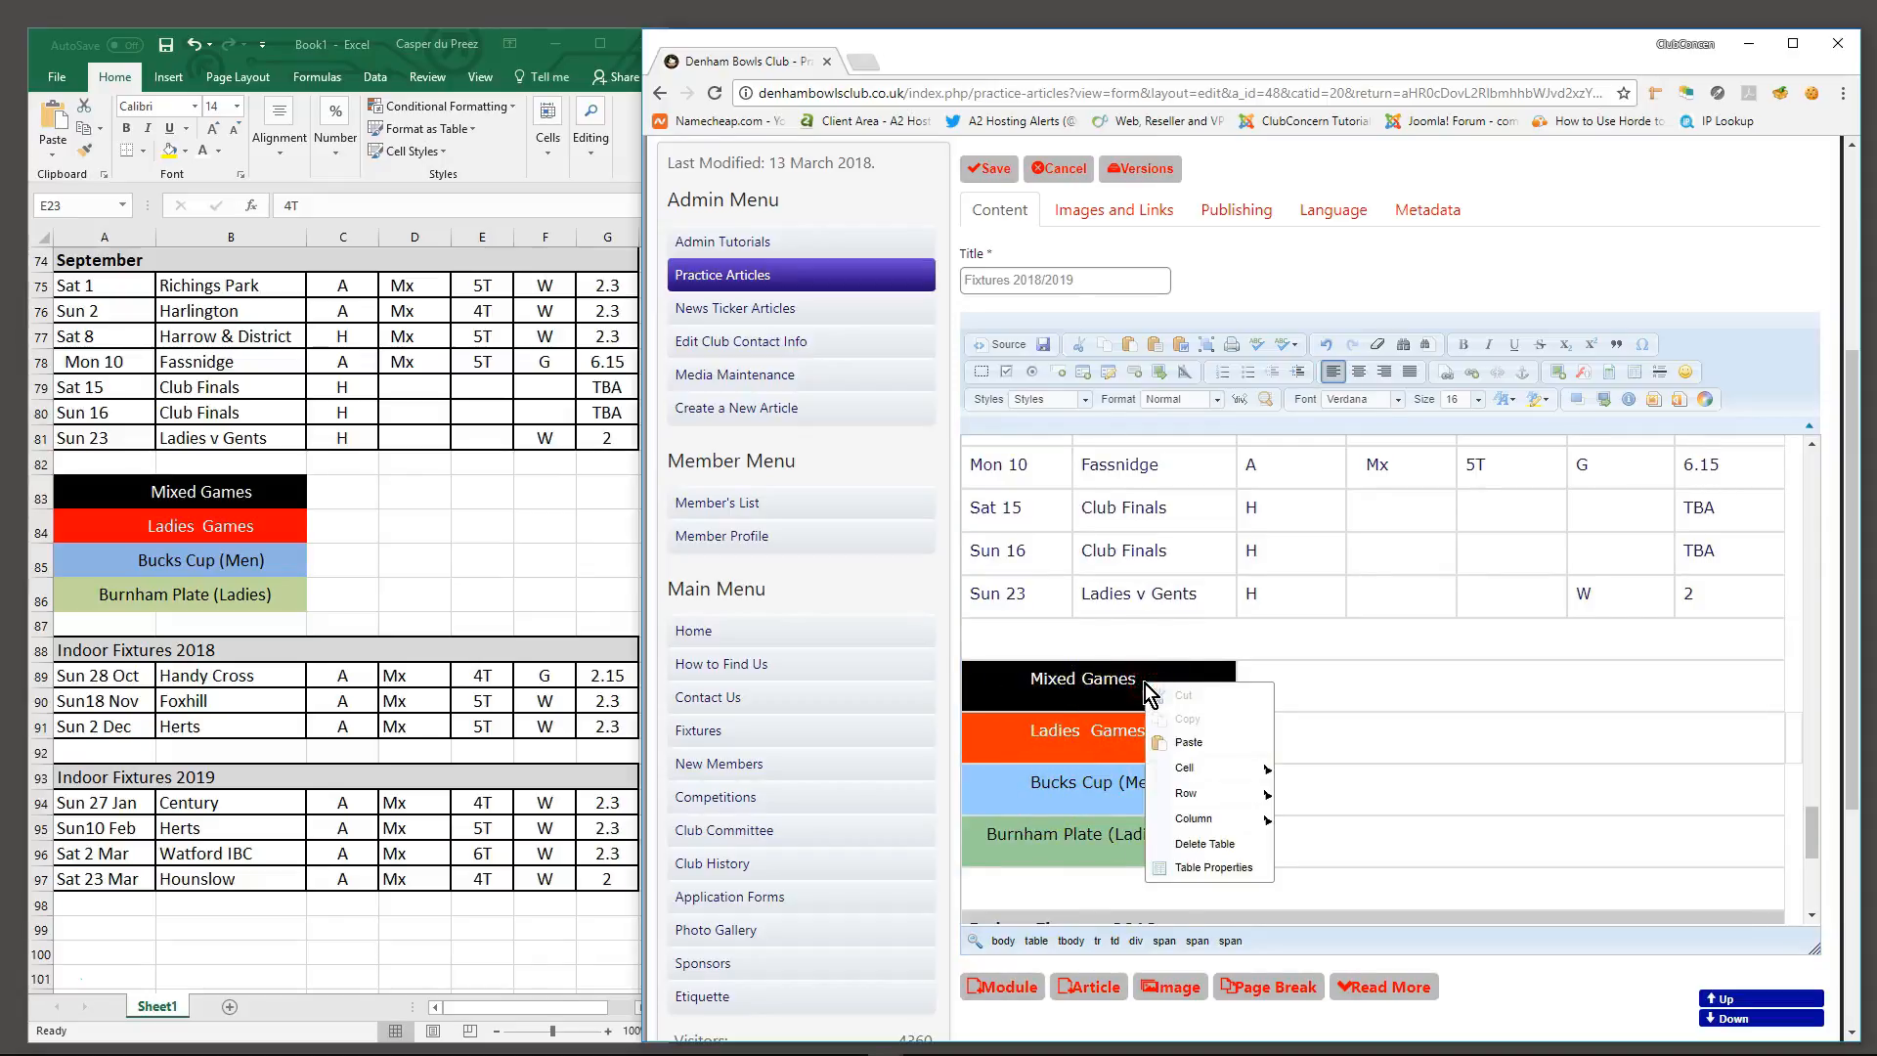
mouse_move(1204, 779)
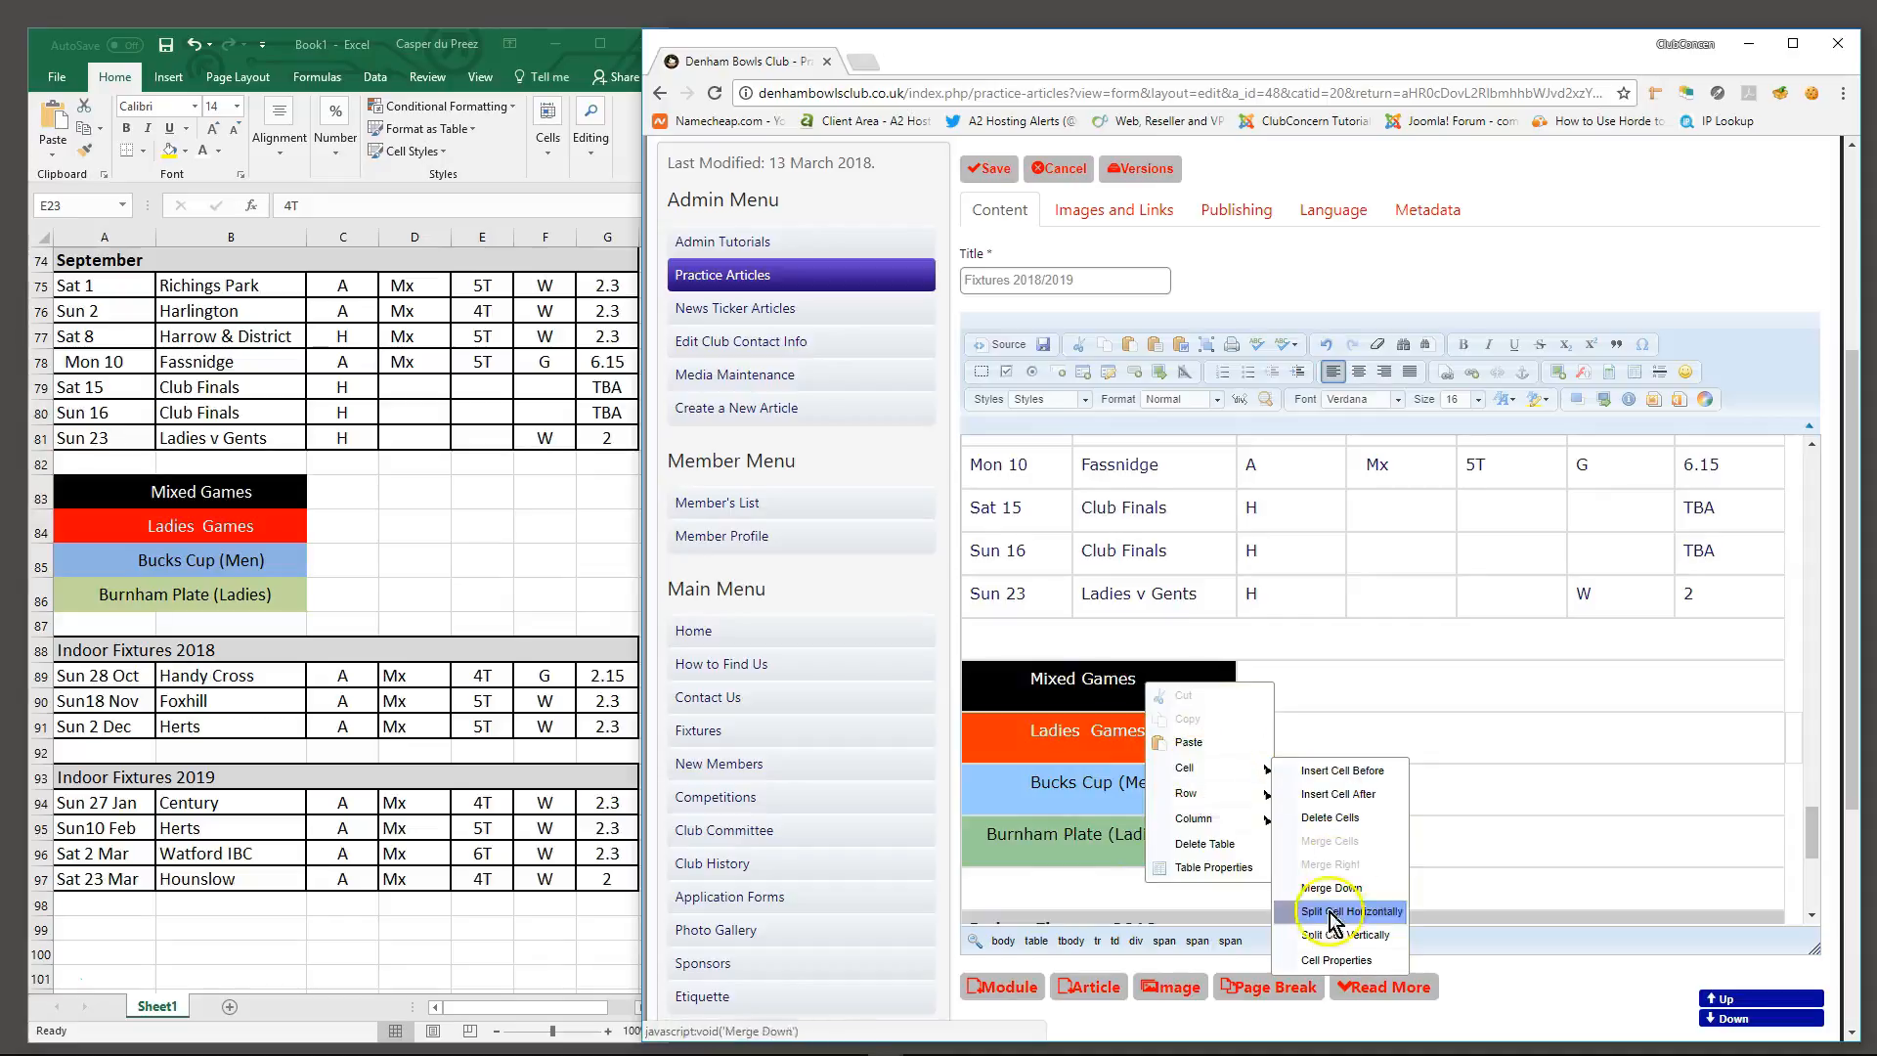
left_click(1357, 938)
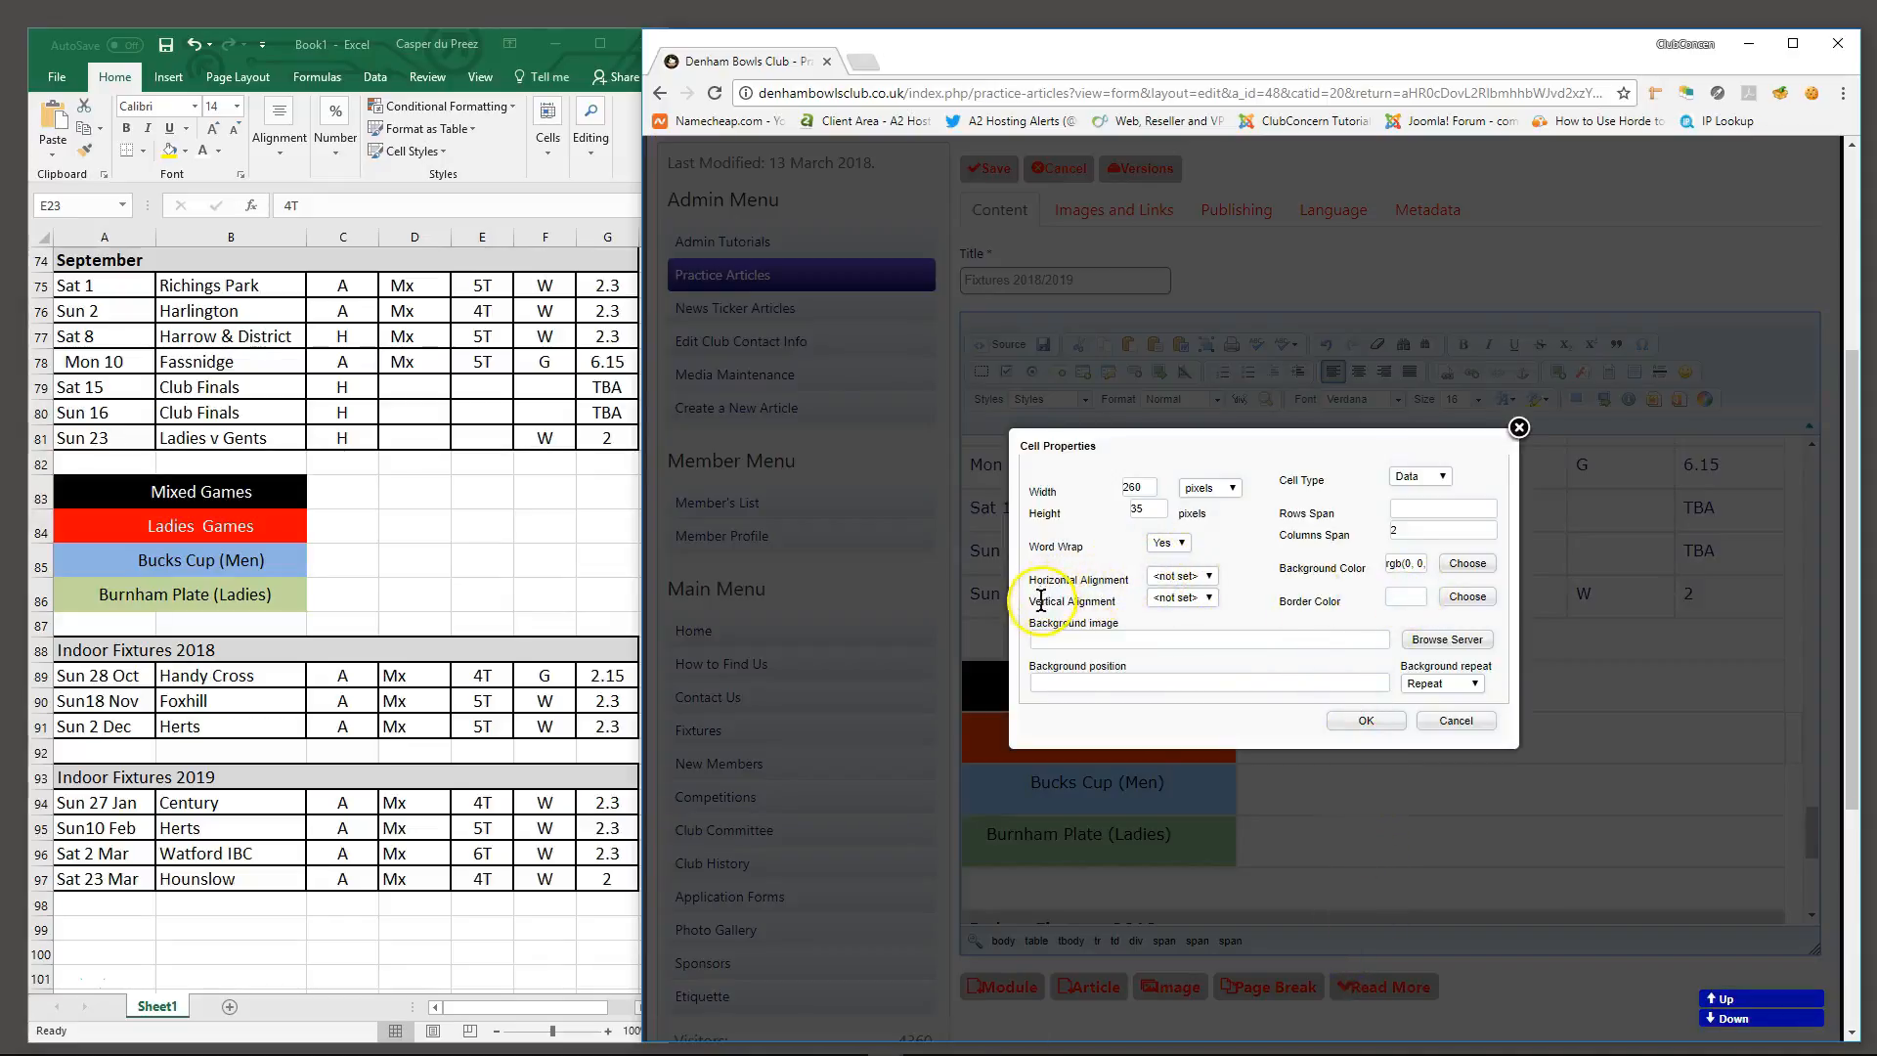
left_click(1209, 597)
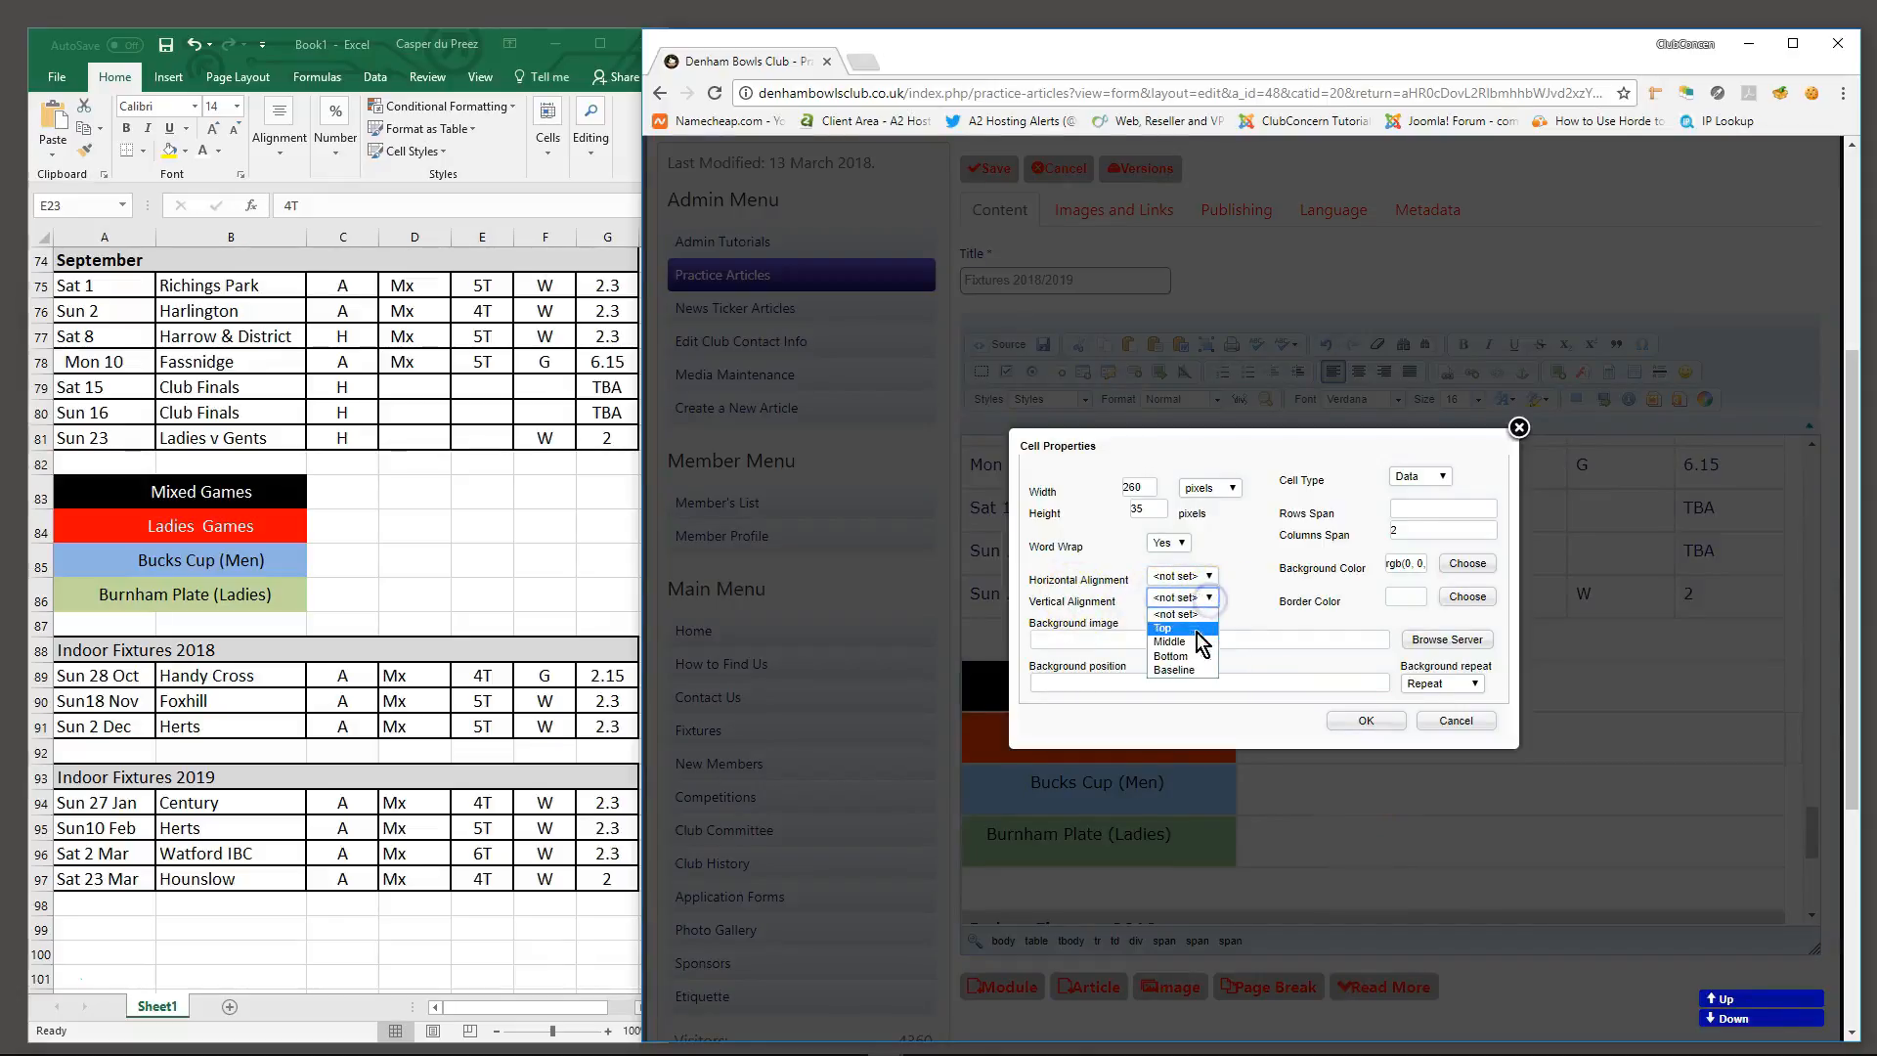
left_click(1179, 639)
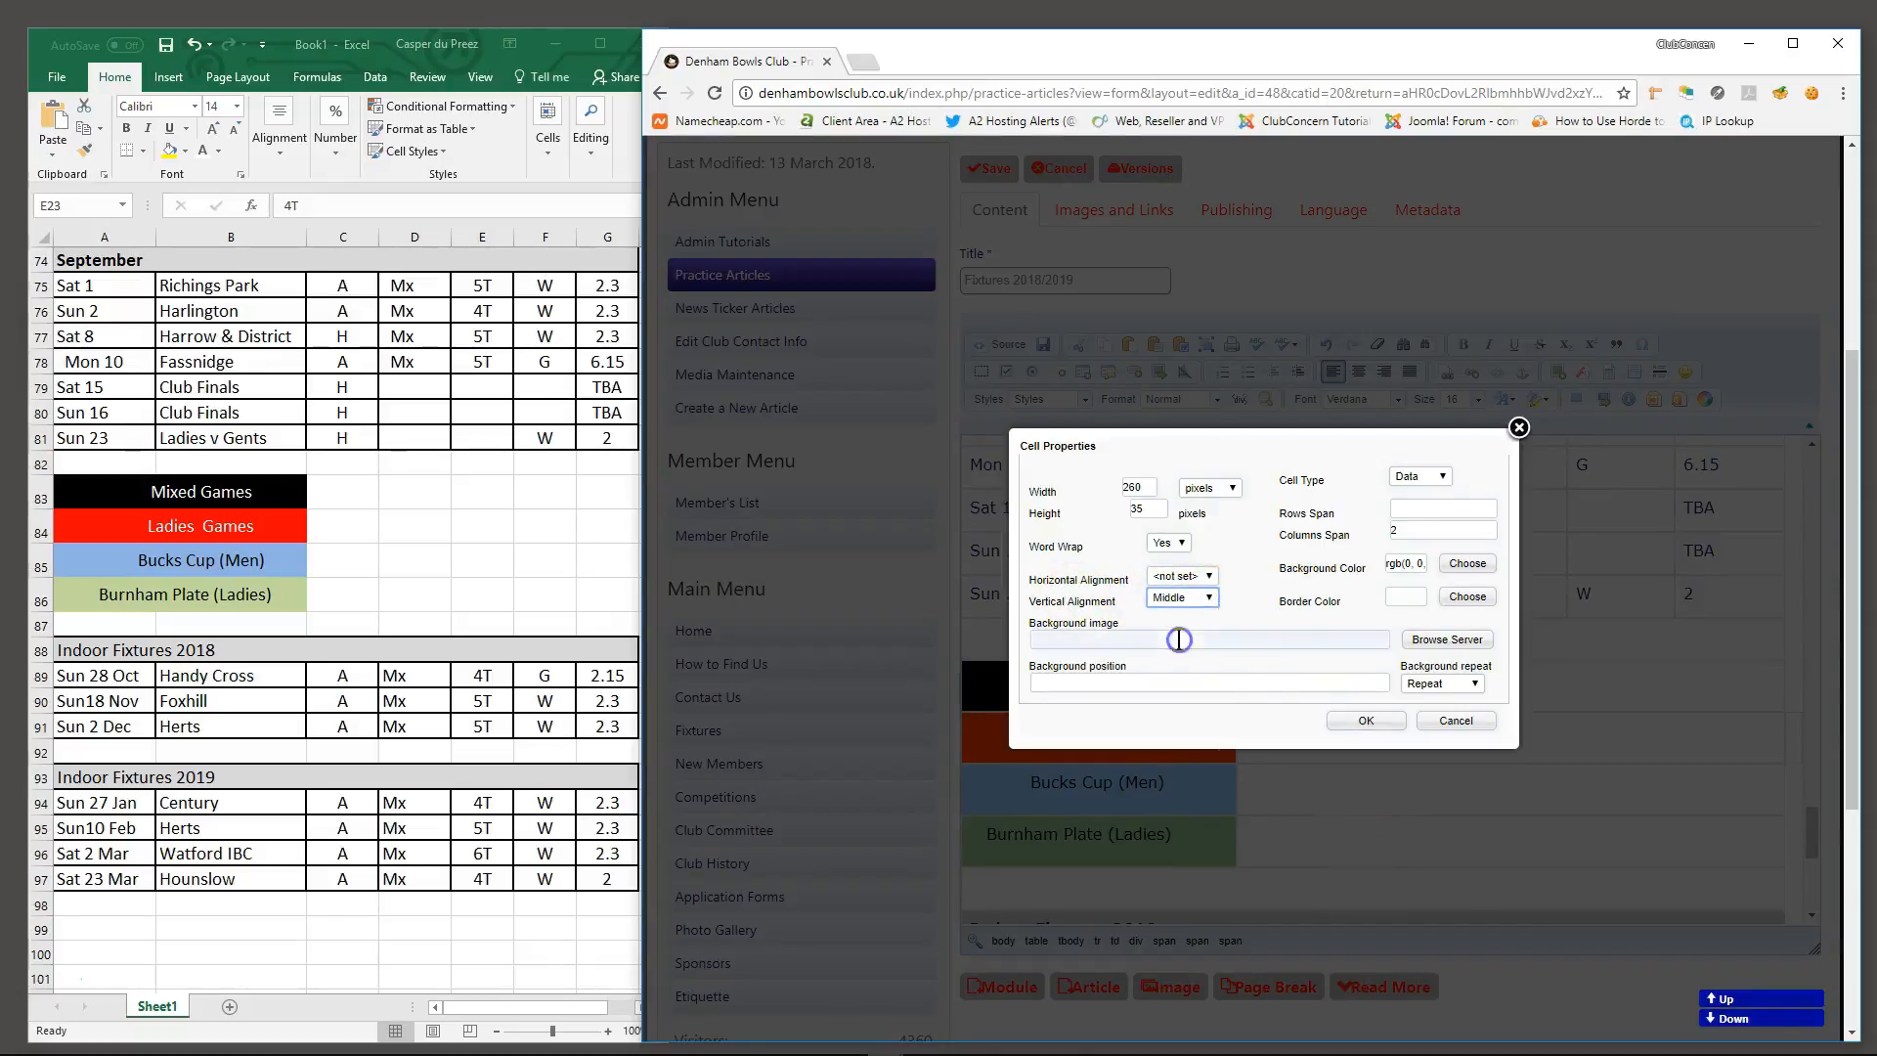
left_click(1362, 720)
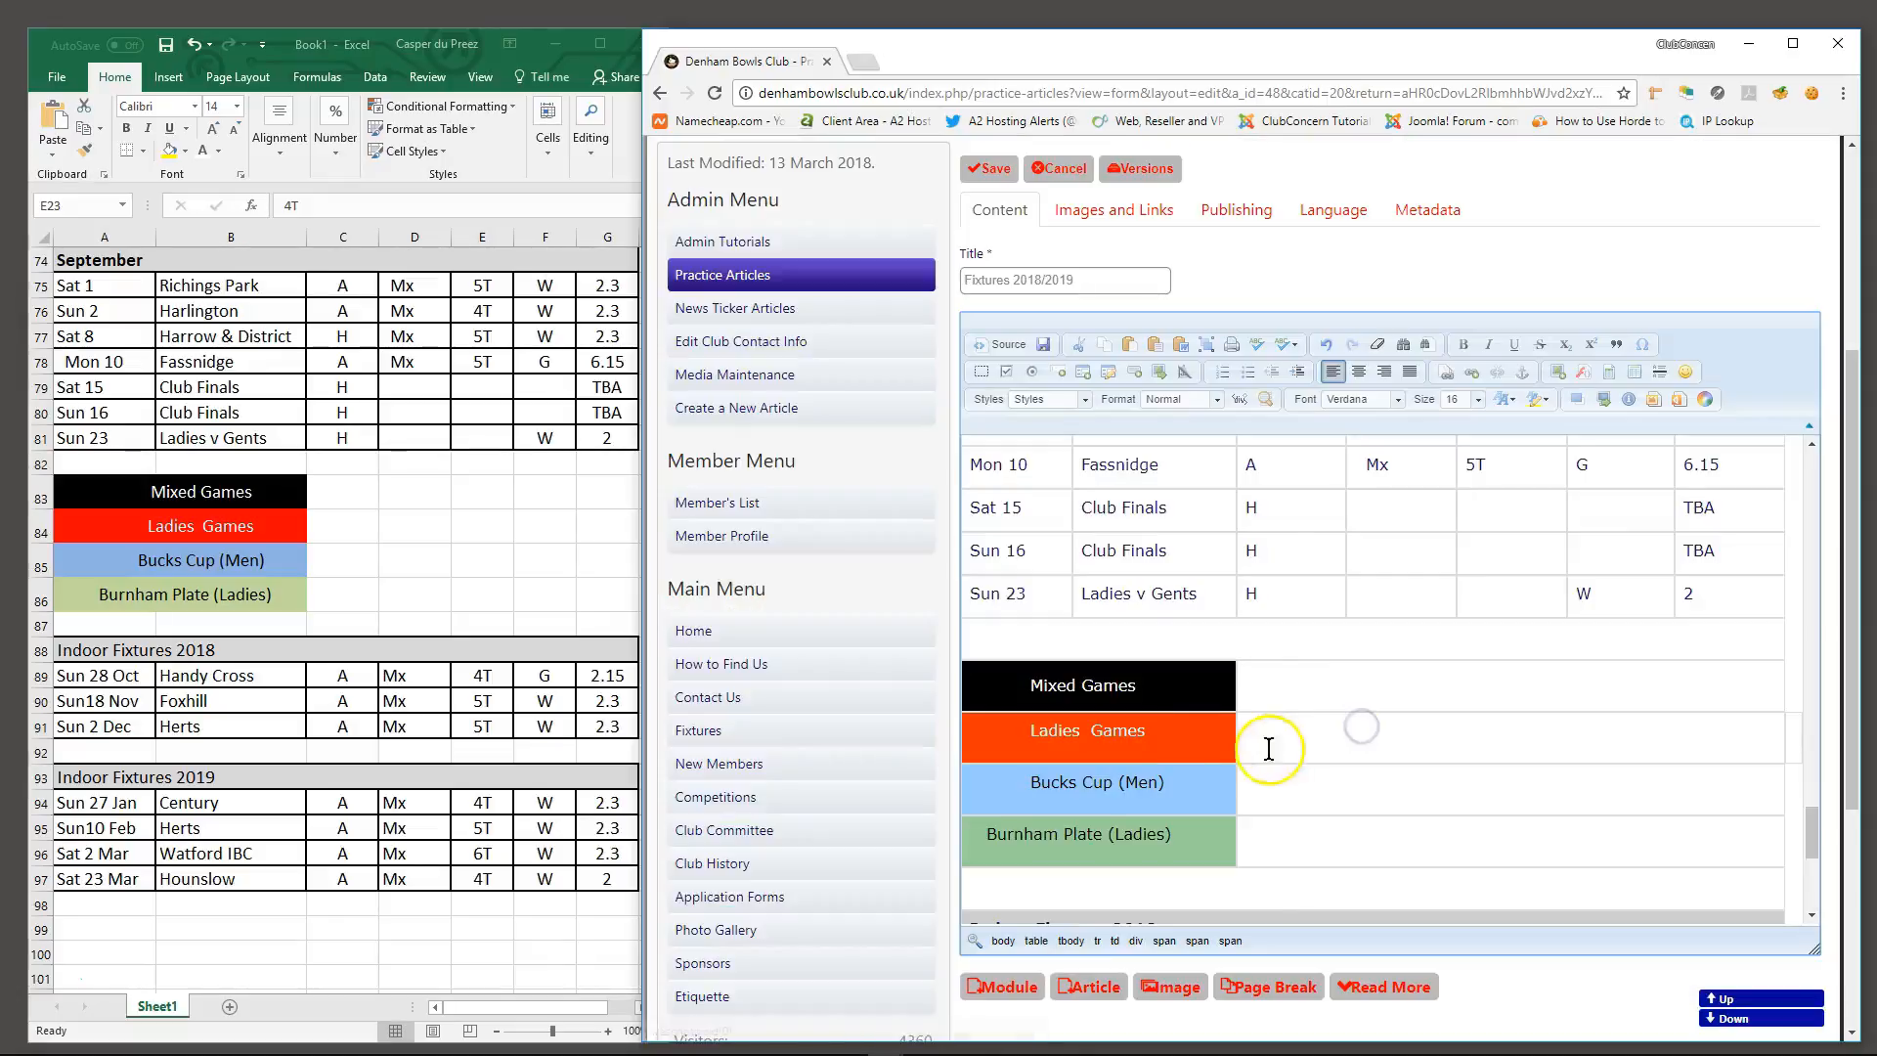
Set the vertical alignment of the Ladies Games, Bucks Cup (Men) and Burnham Plate (Ladies) cells to Middle together
right_click(1167, 735)
left_click(1110, 697)
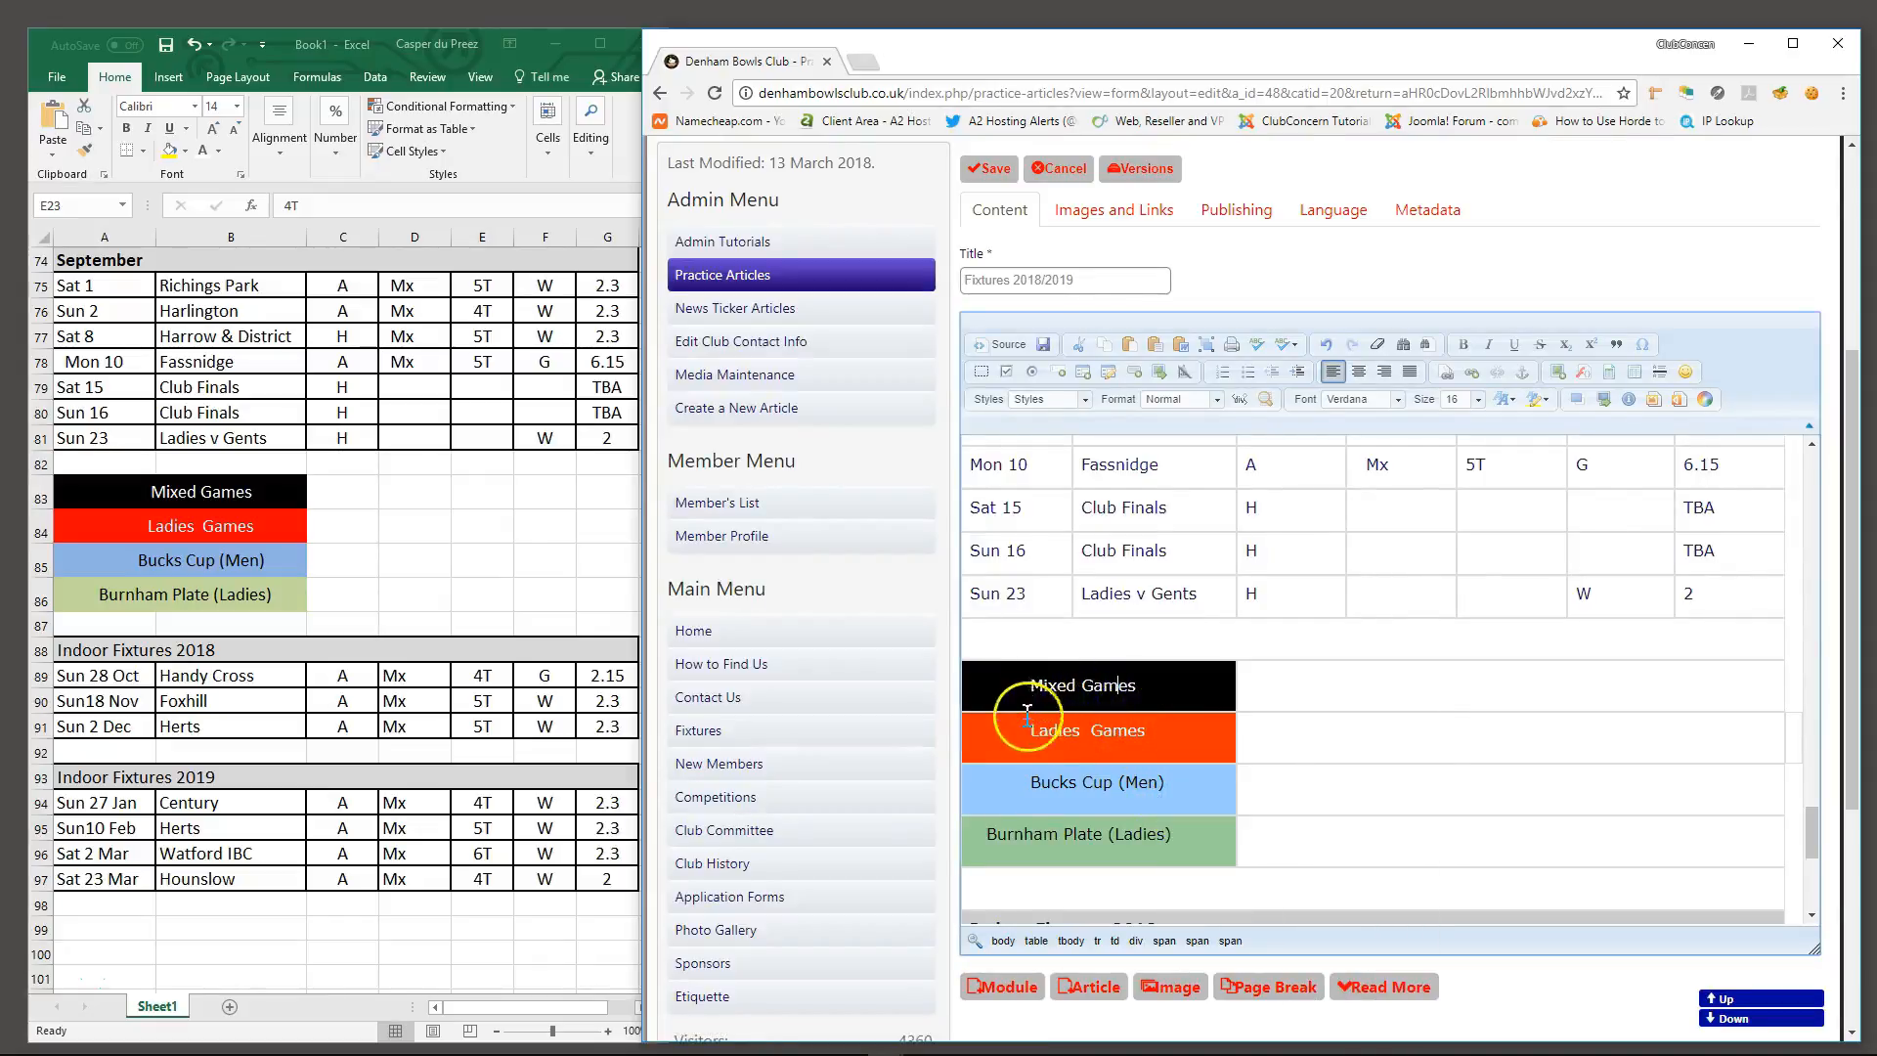
left_click_drag(1029, 732, 1165, 836)
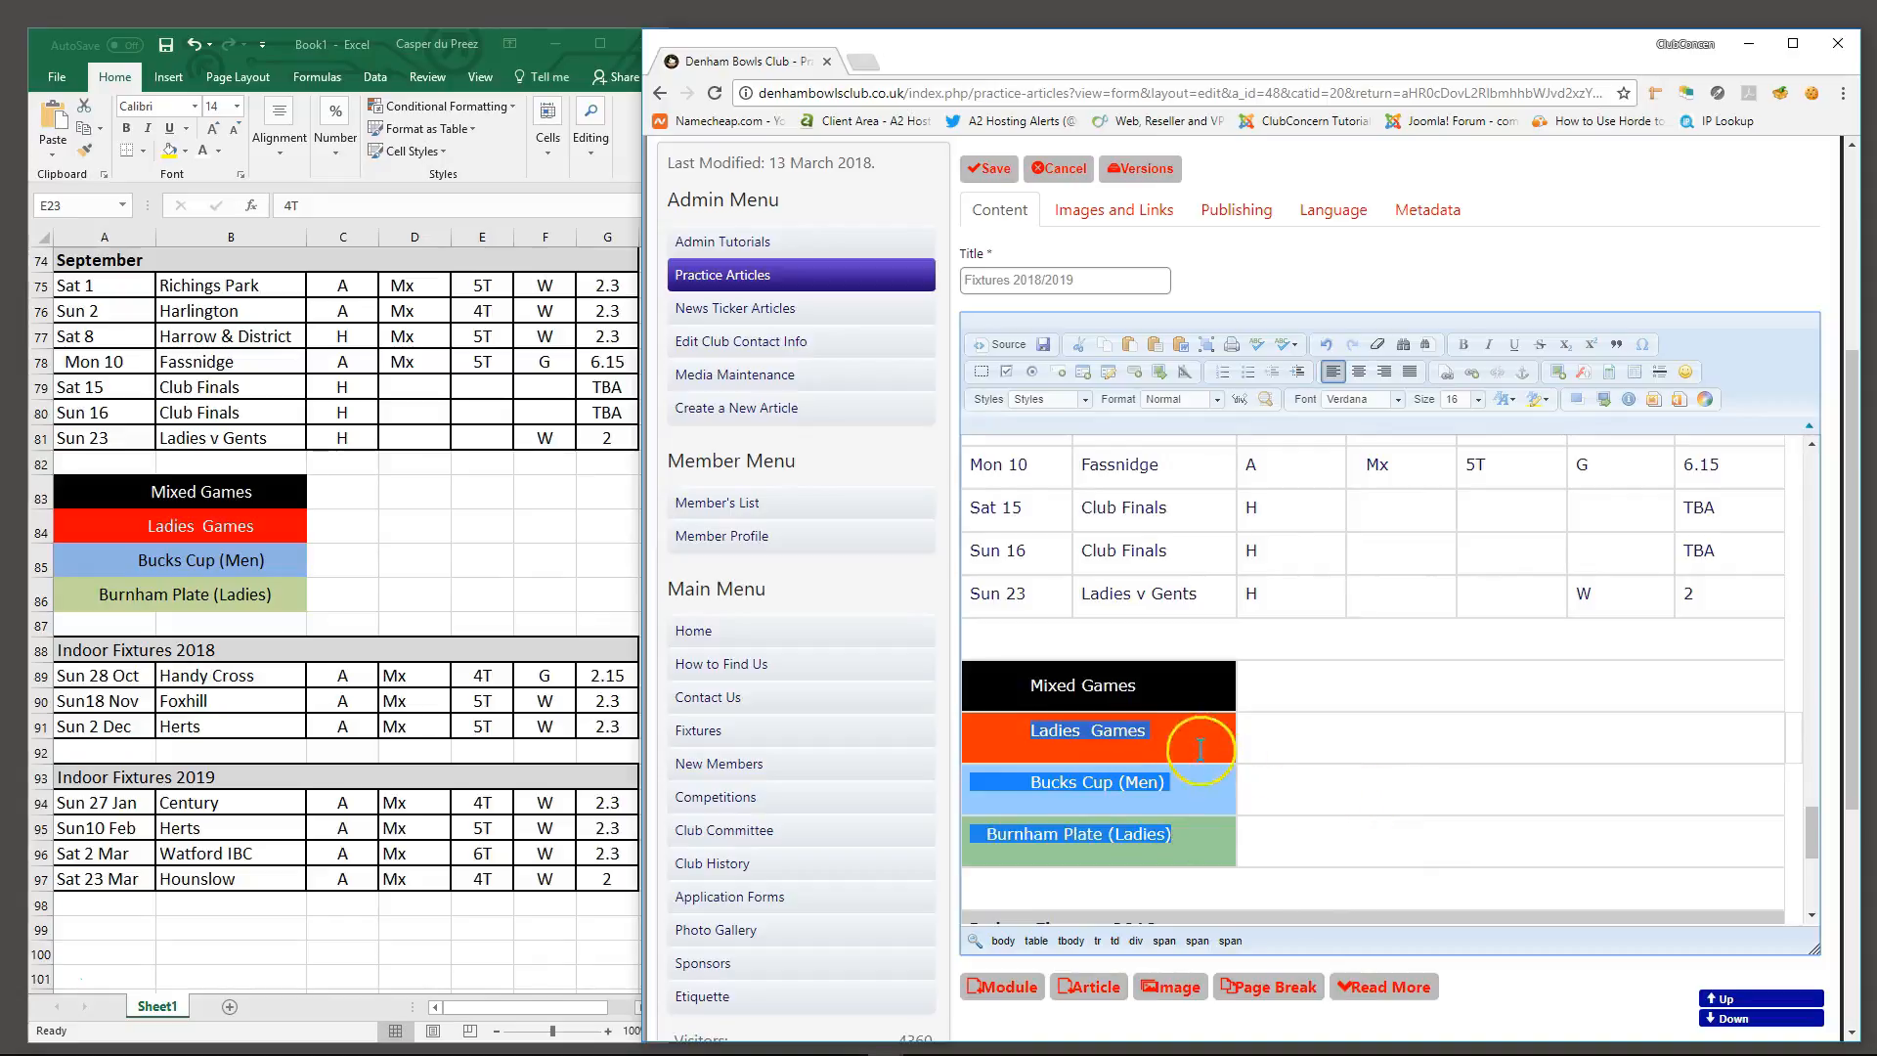
right_click(1198, 838)
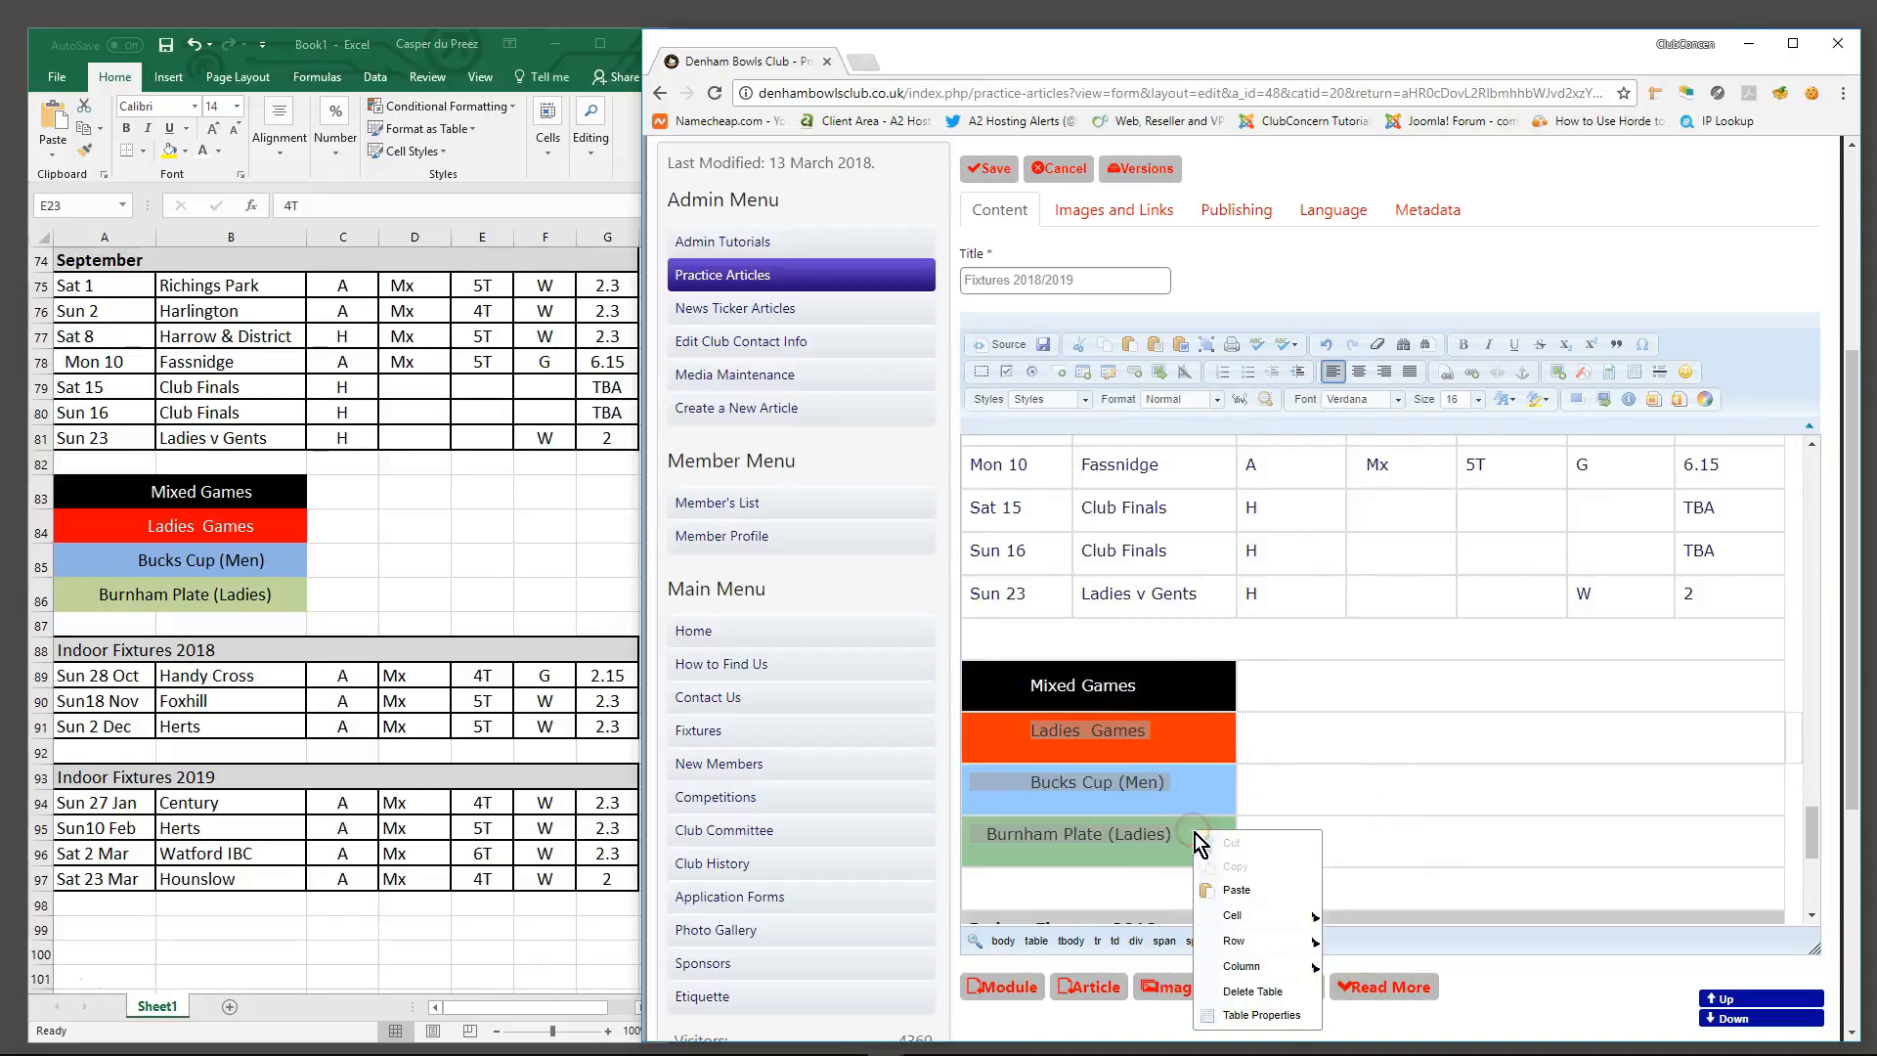
mouse_move(1256, 915)
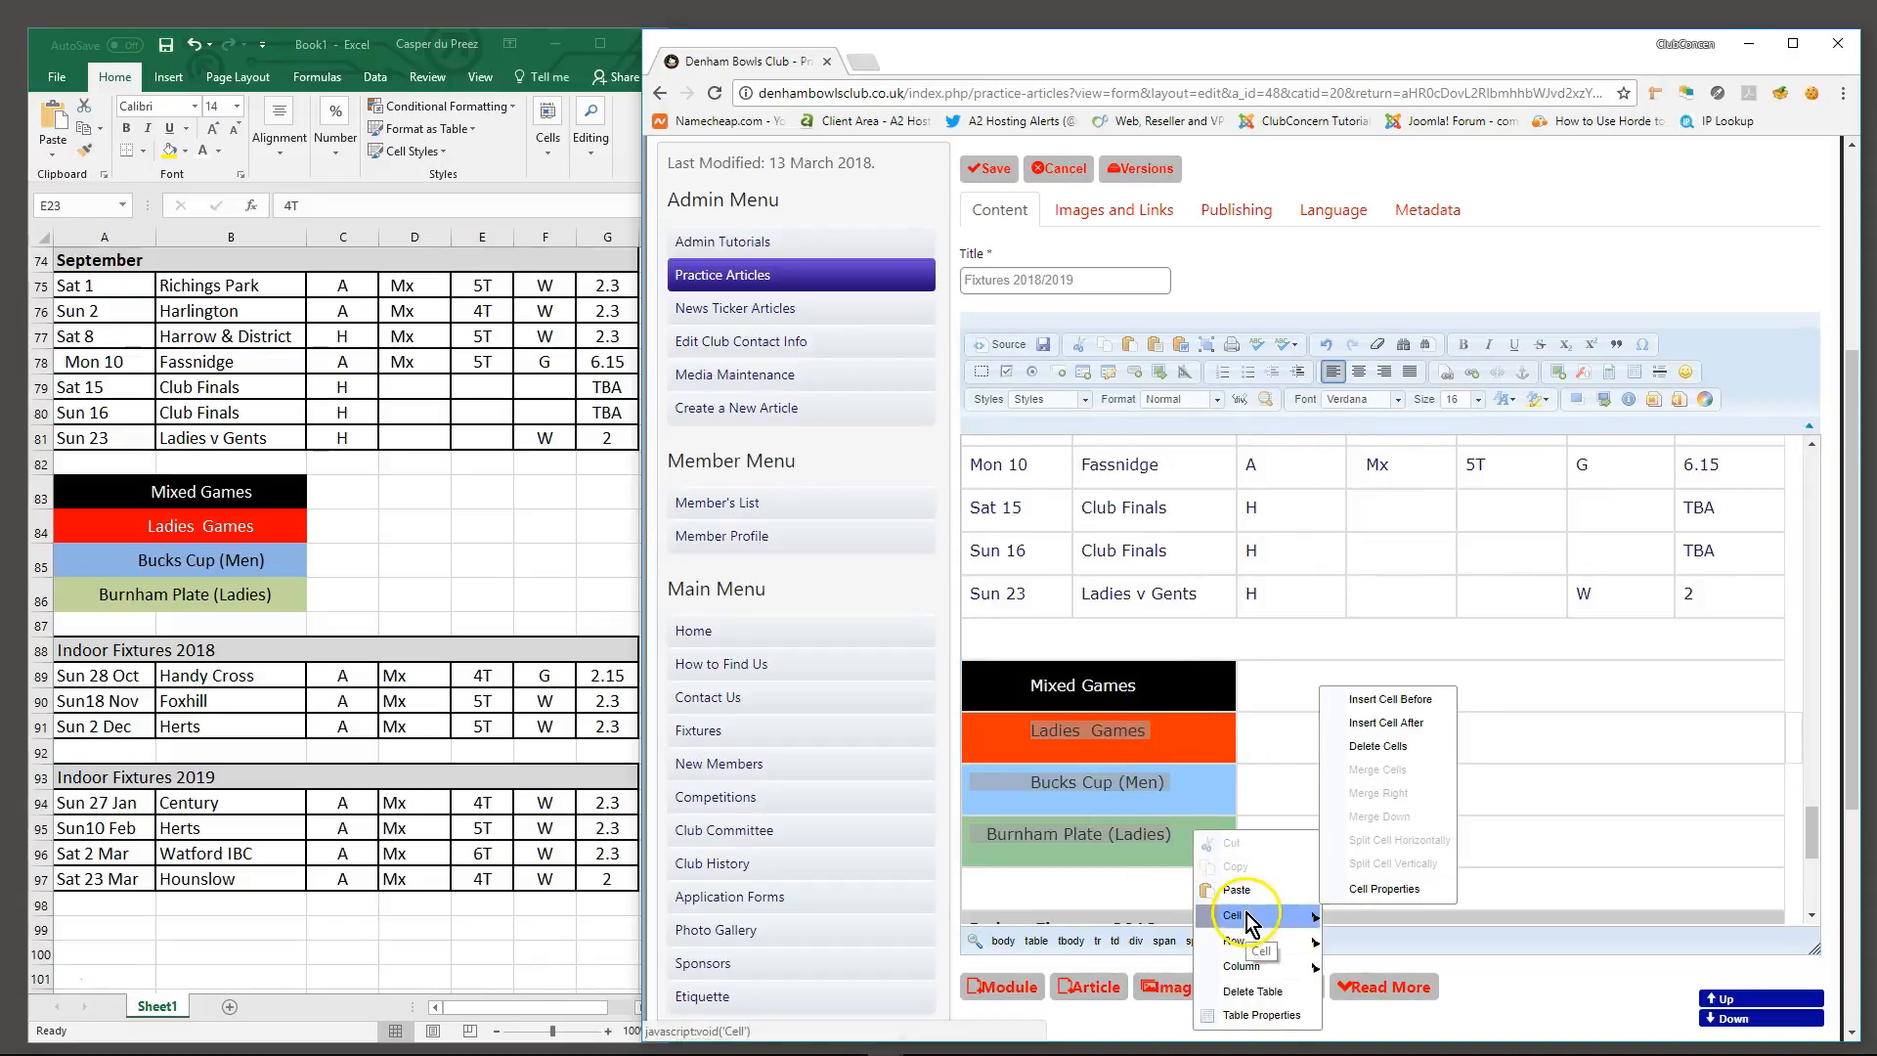
left_click(1382, 884)
left_click(1210, 598)
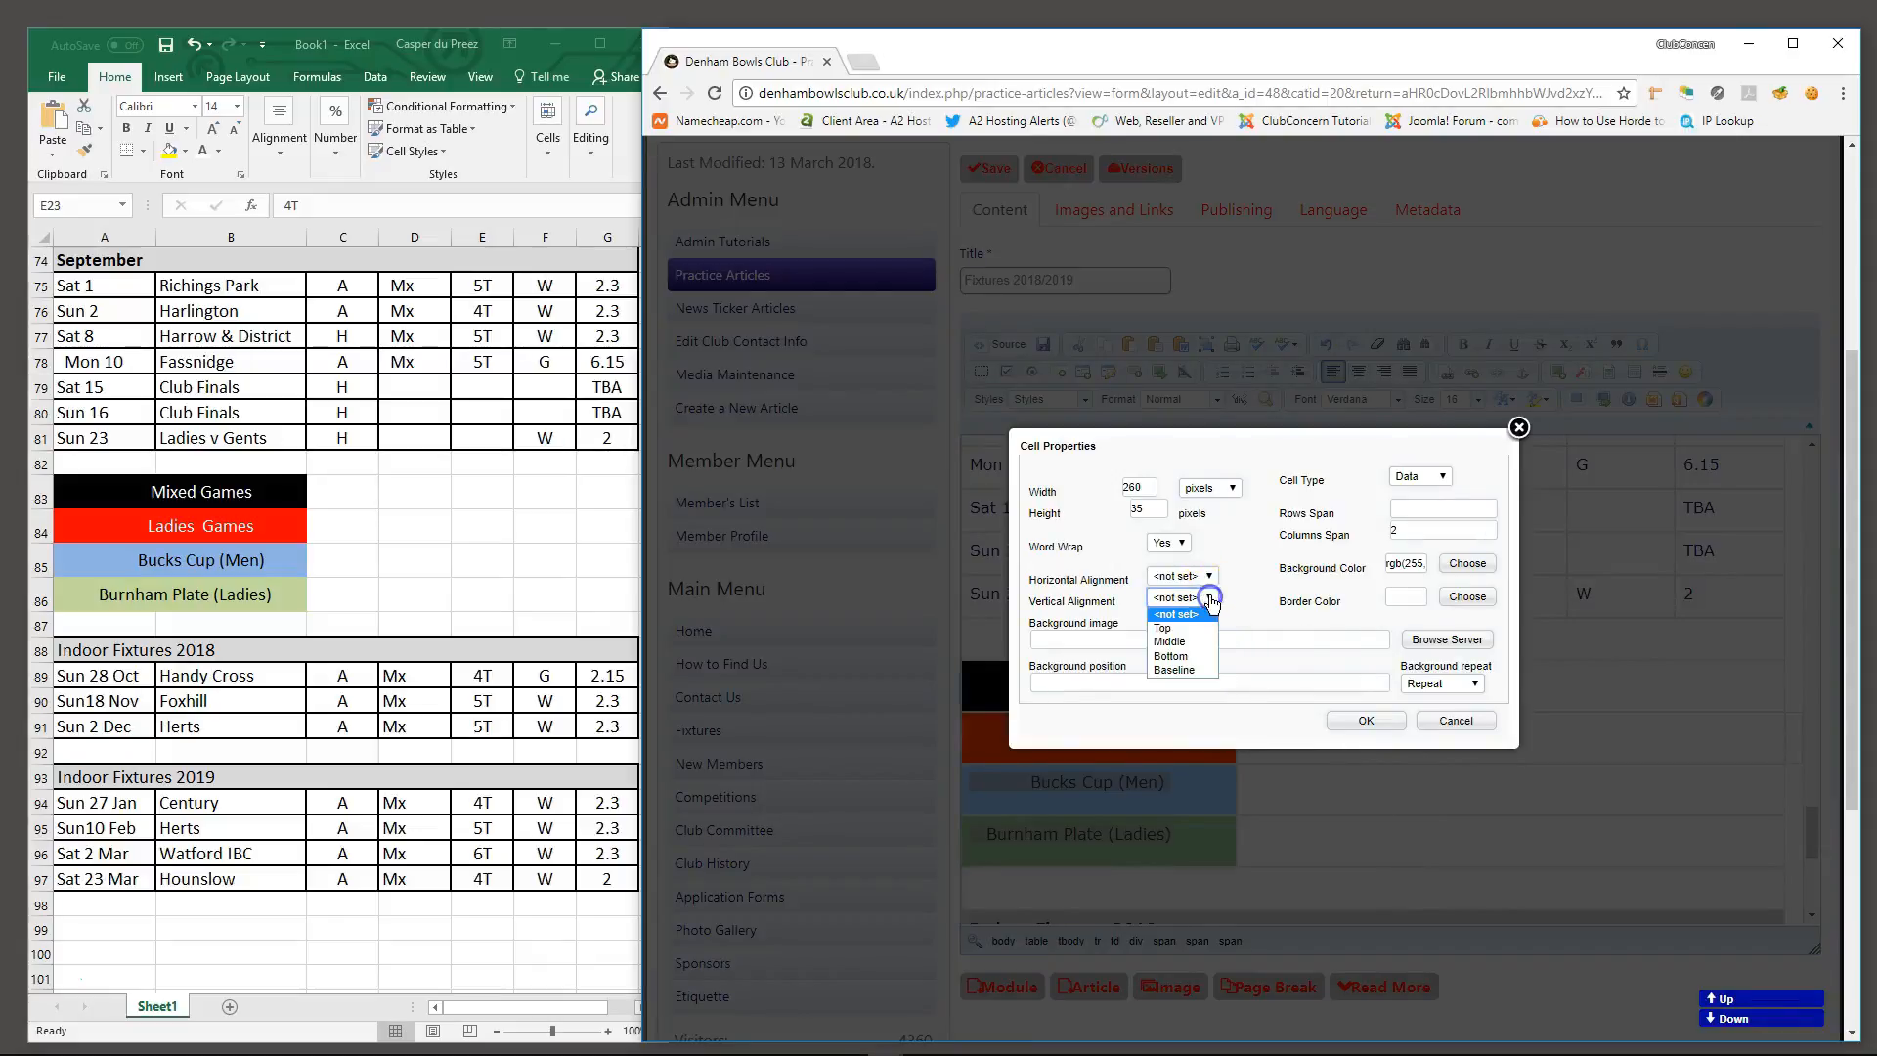
left_click(1181, 643)
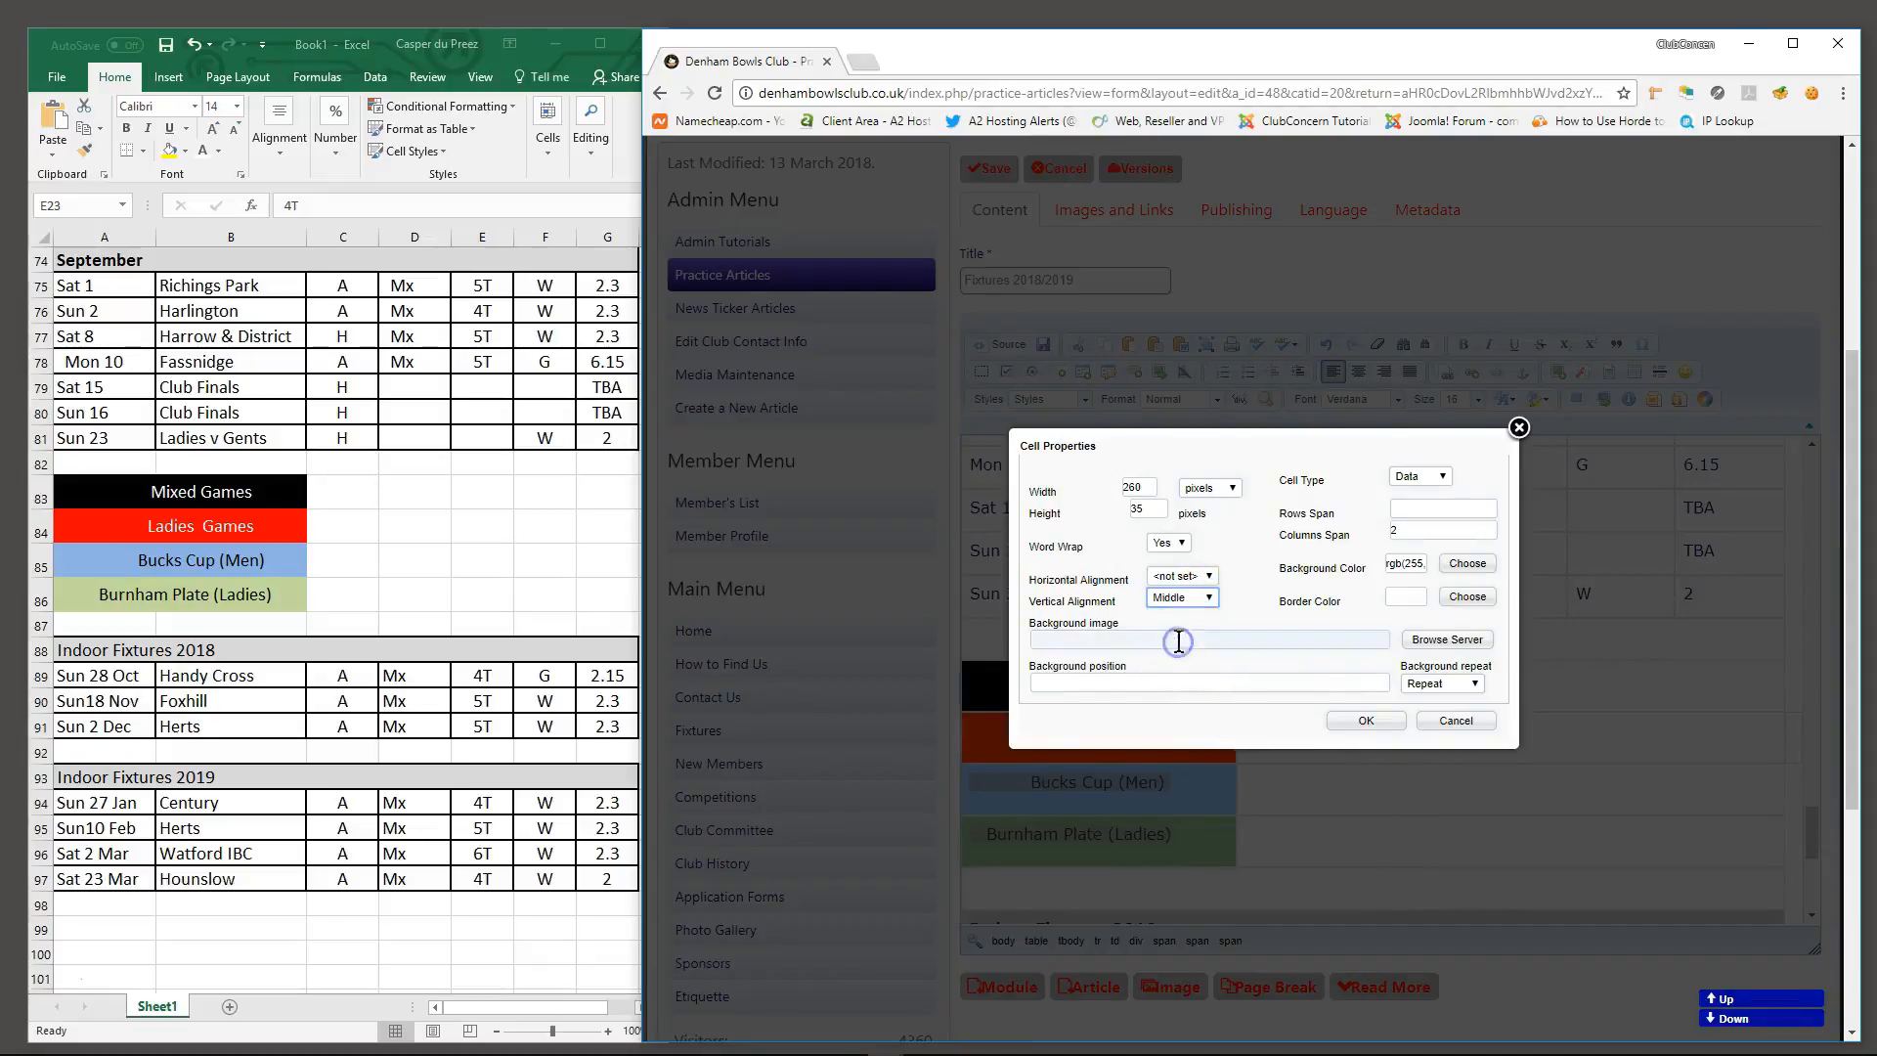
left_click(1367, 724)
Try to undo the orange fill spread across the Ladies Games, Bucks Cup (Men) and Burnham Plate (Ladies) rows
left_click(1270, 803)
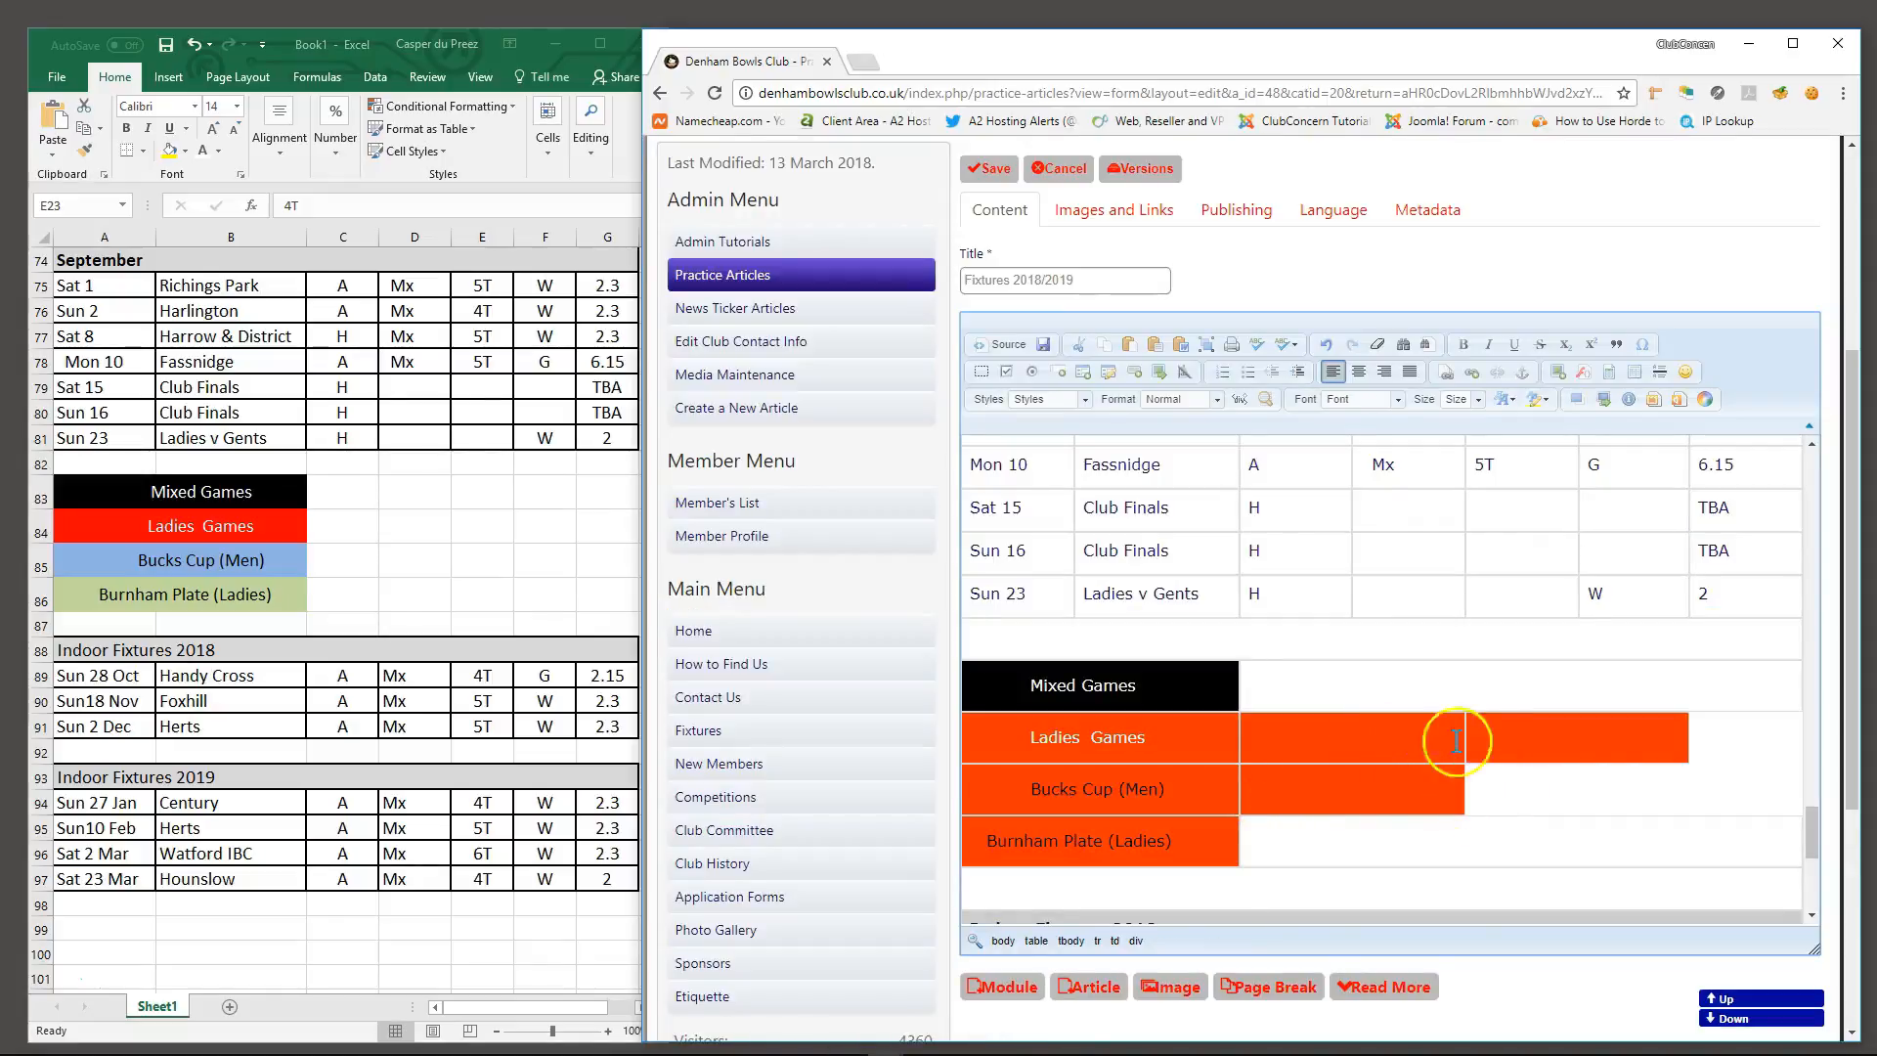
left_click(1320, 738)
left_click(1580, 752)
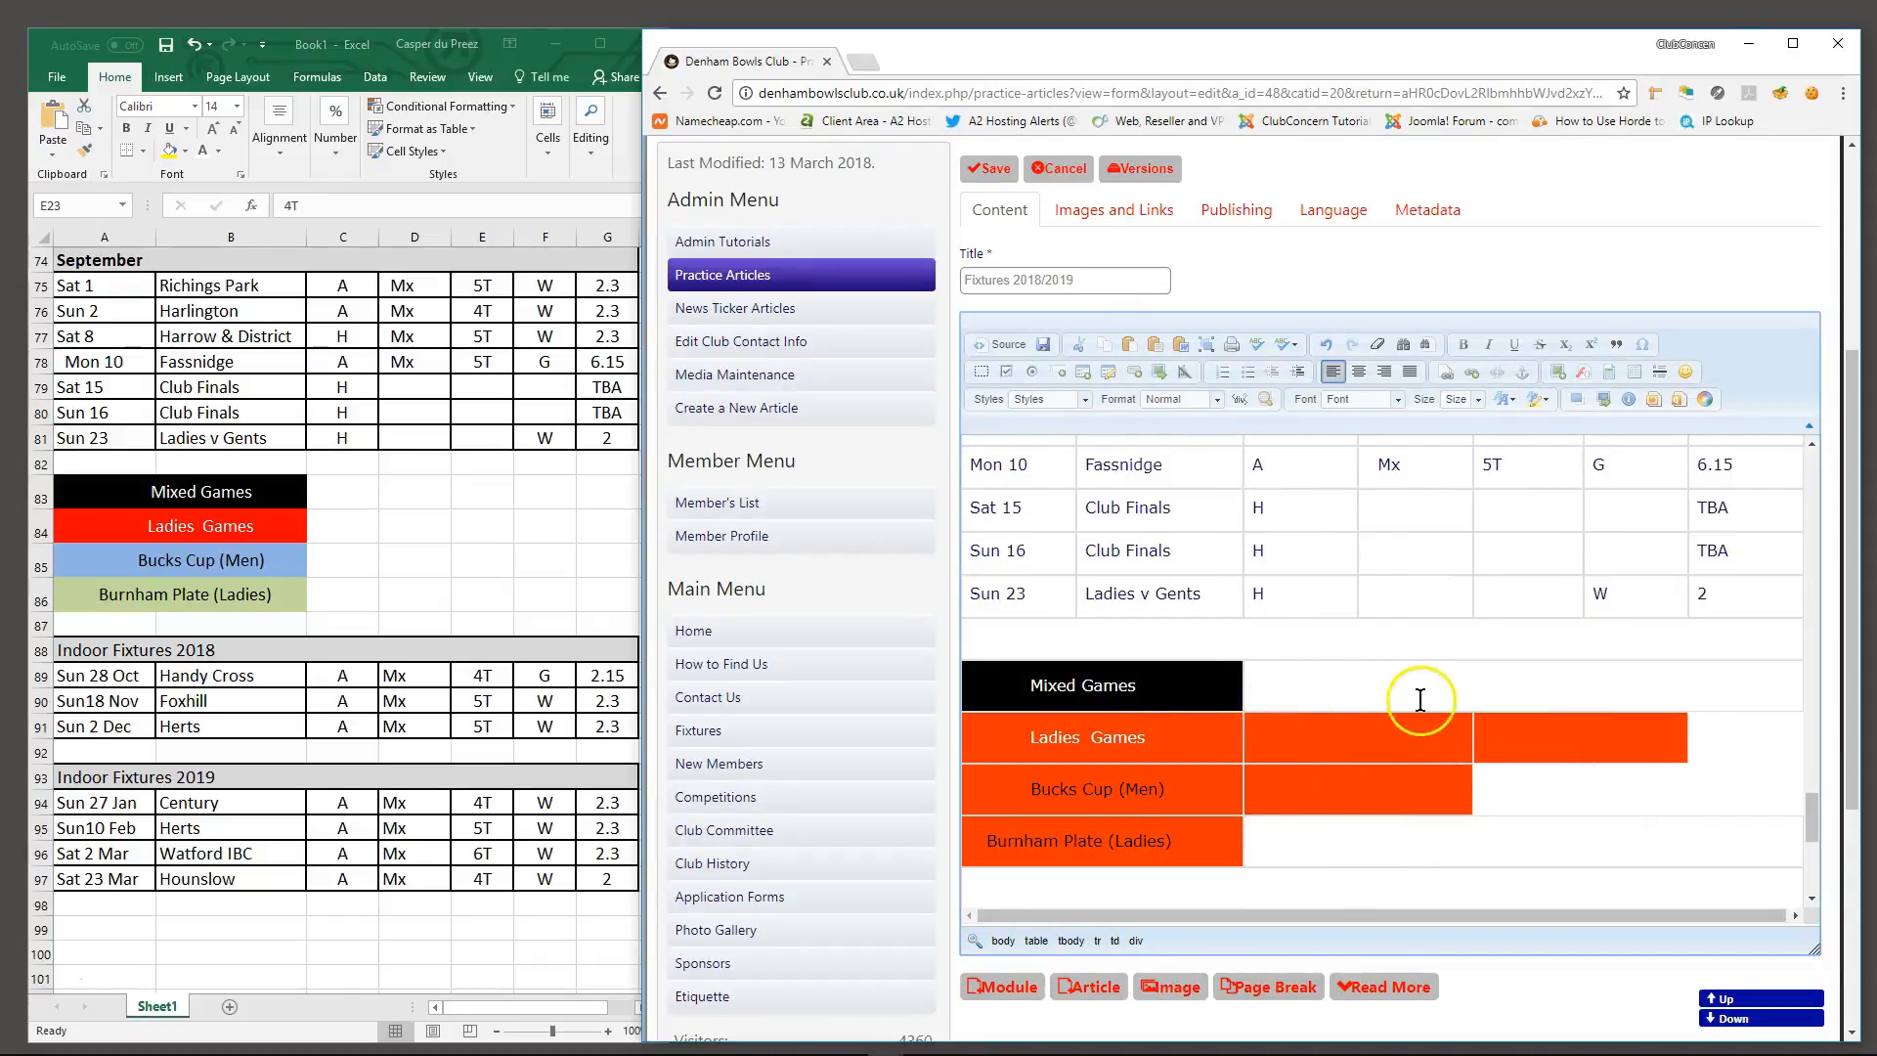
left_click(1327, 346)
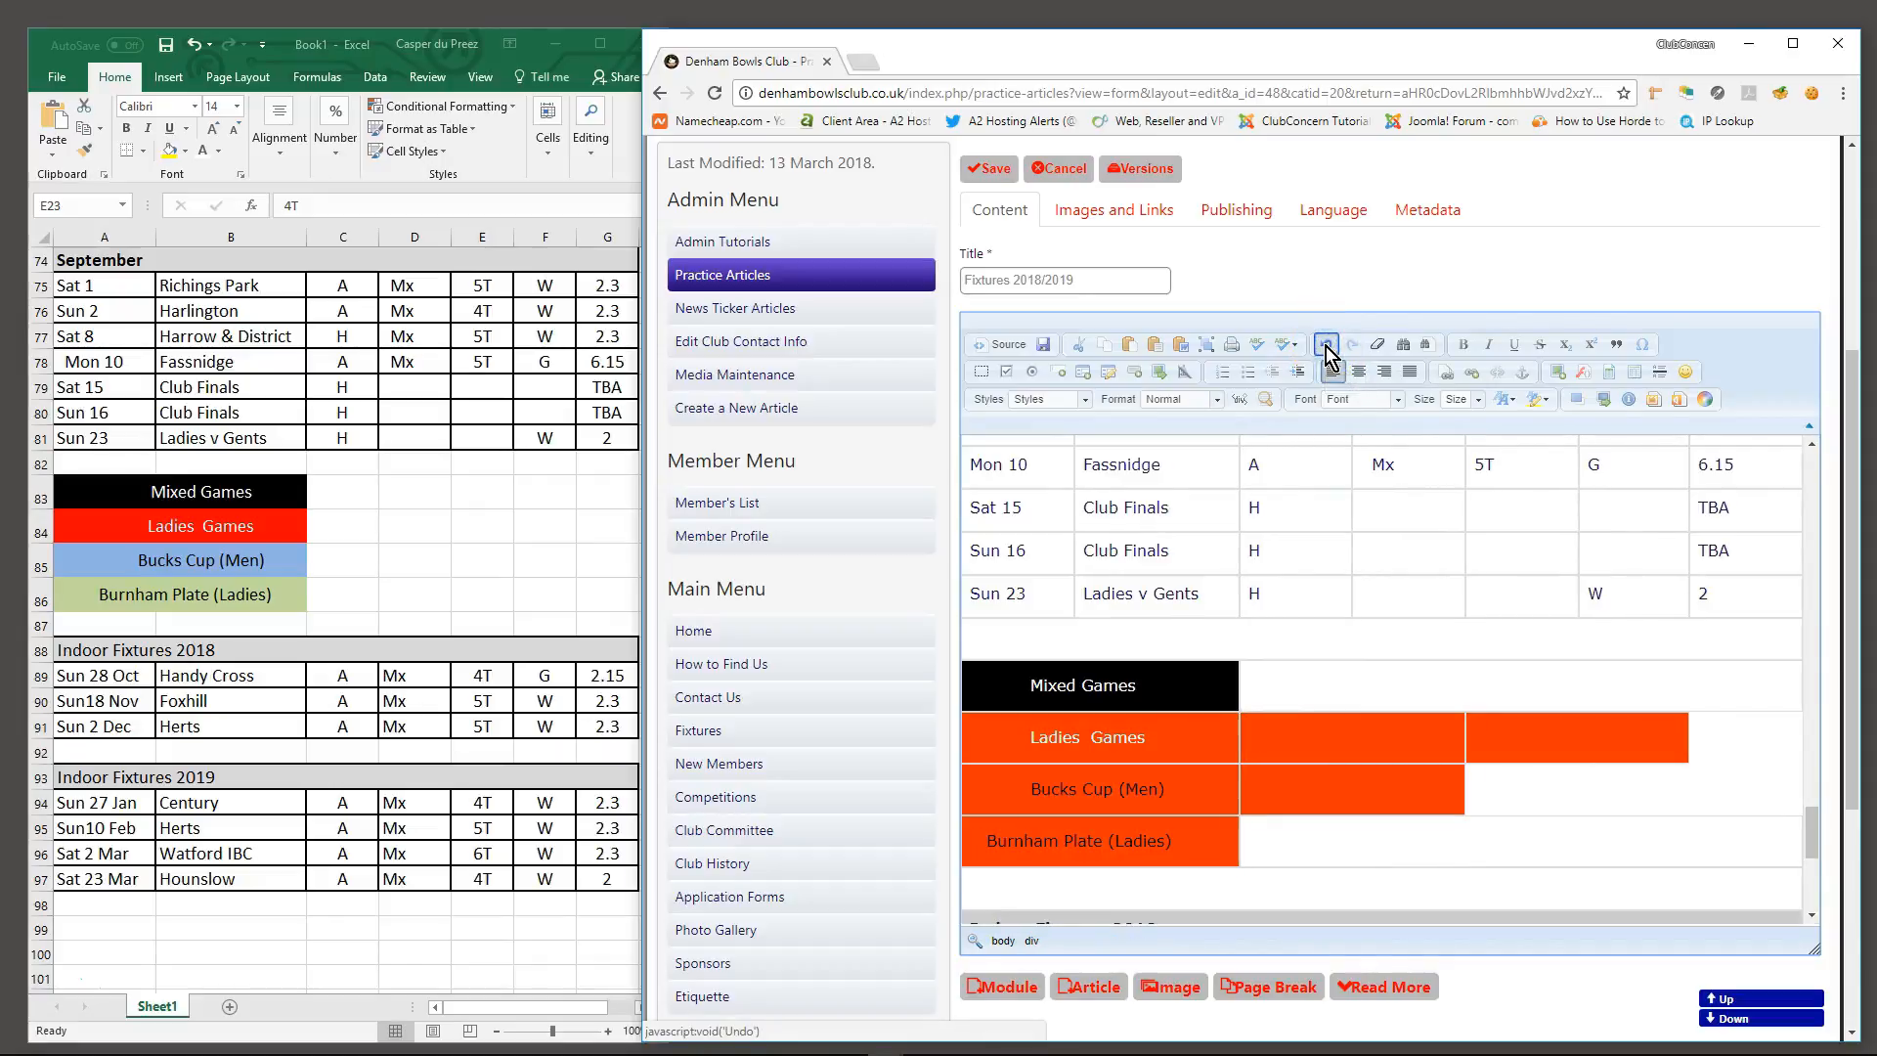
left_click(1325, 346)
left_click(1325, 346)
left_click(1327, 346)
scroll(1541, 777, "down", 3)
scroll(1554, 777, "up", 1)
left_click(1641, 745)
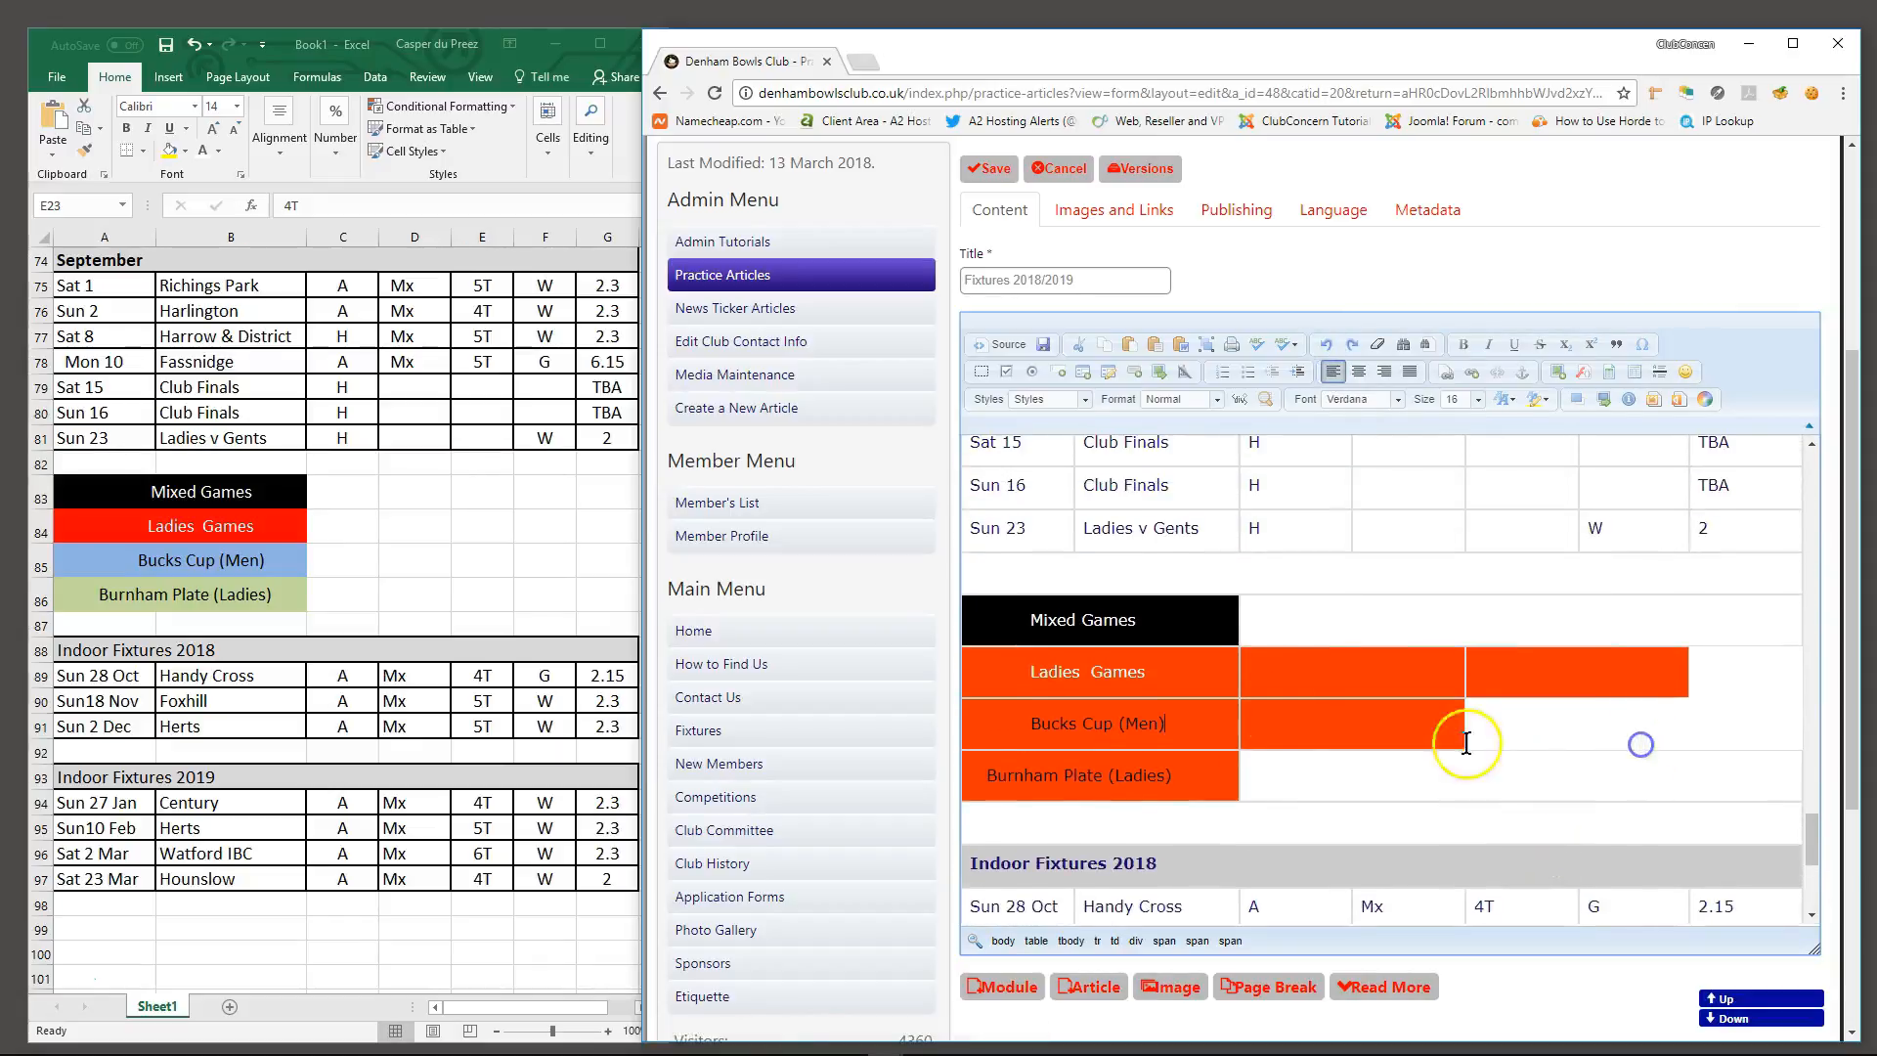
right_click(1294, 667)
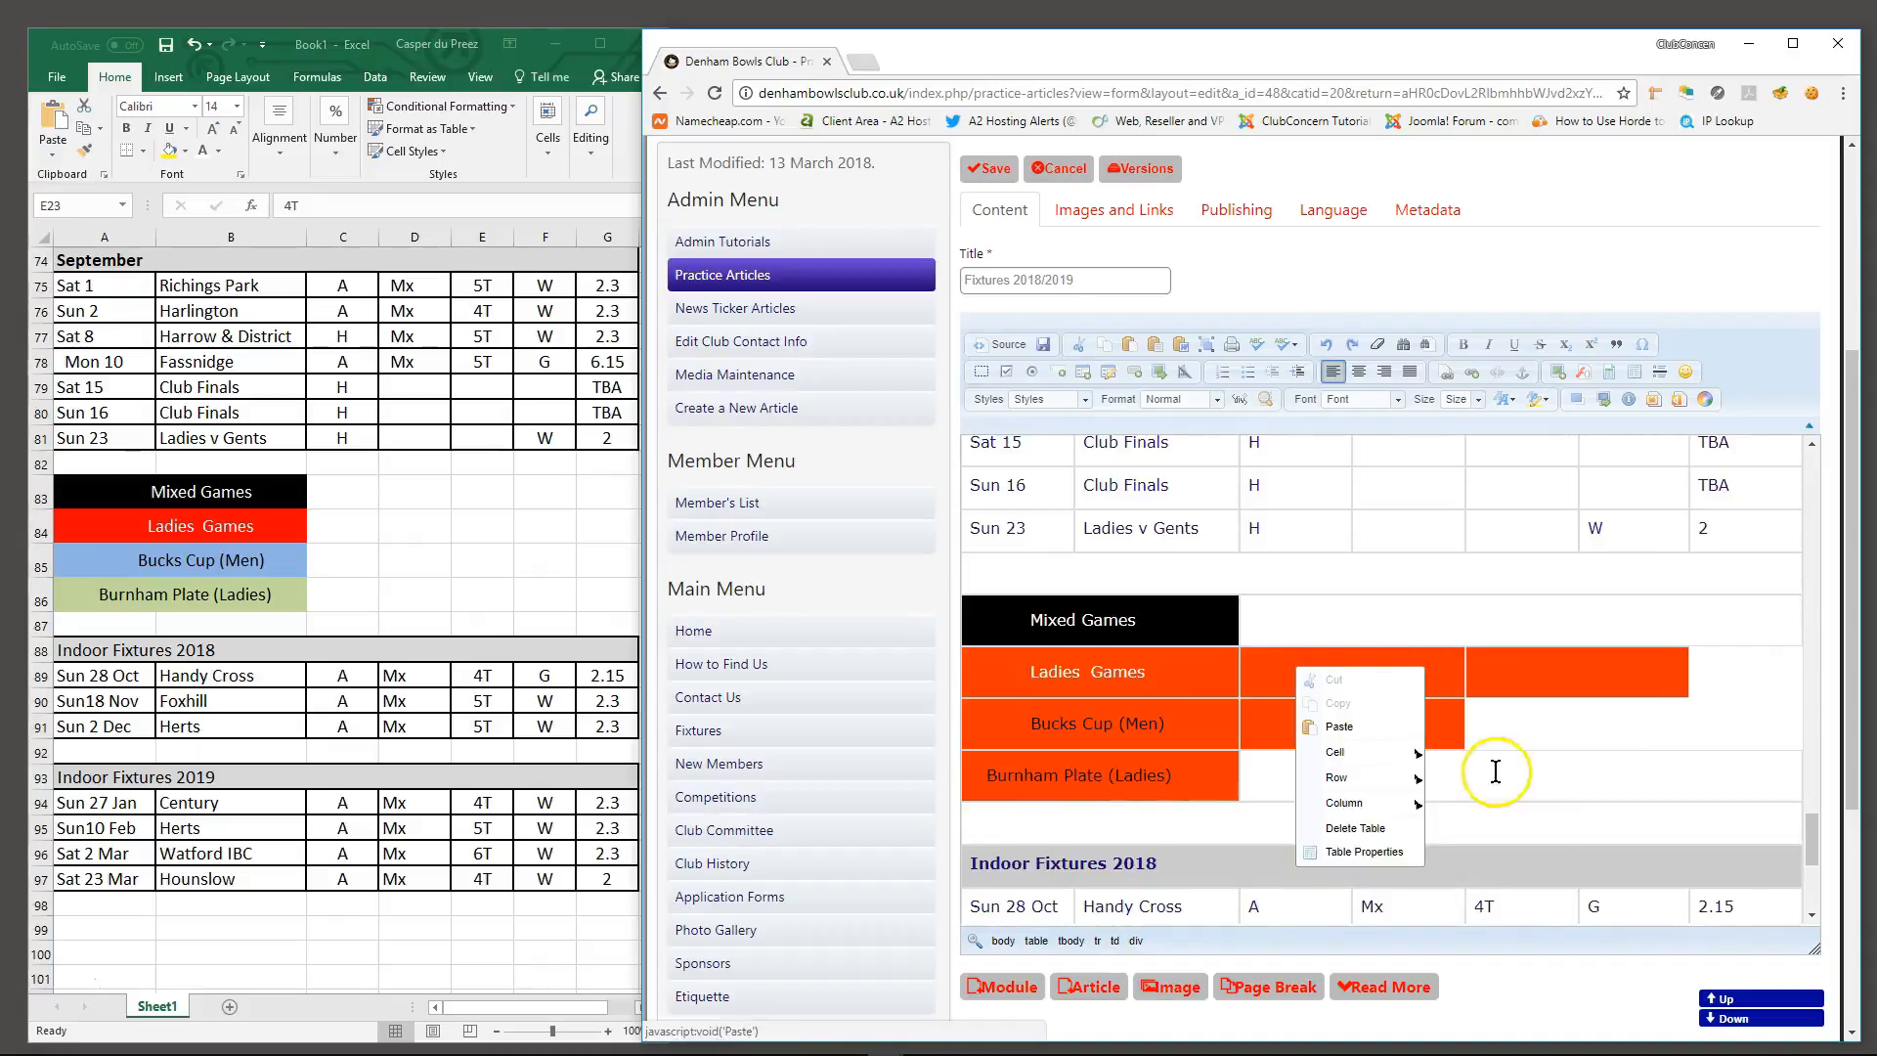
left_click(1325, 345)
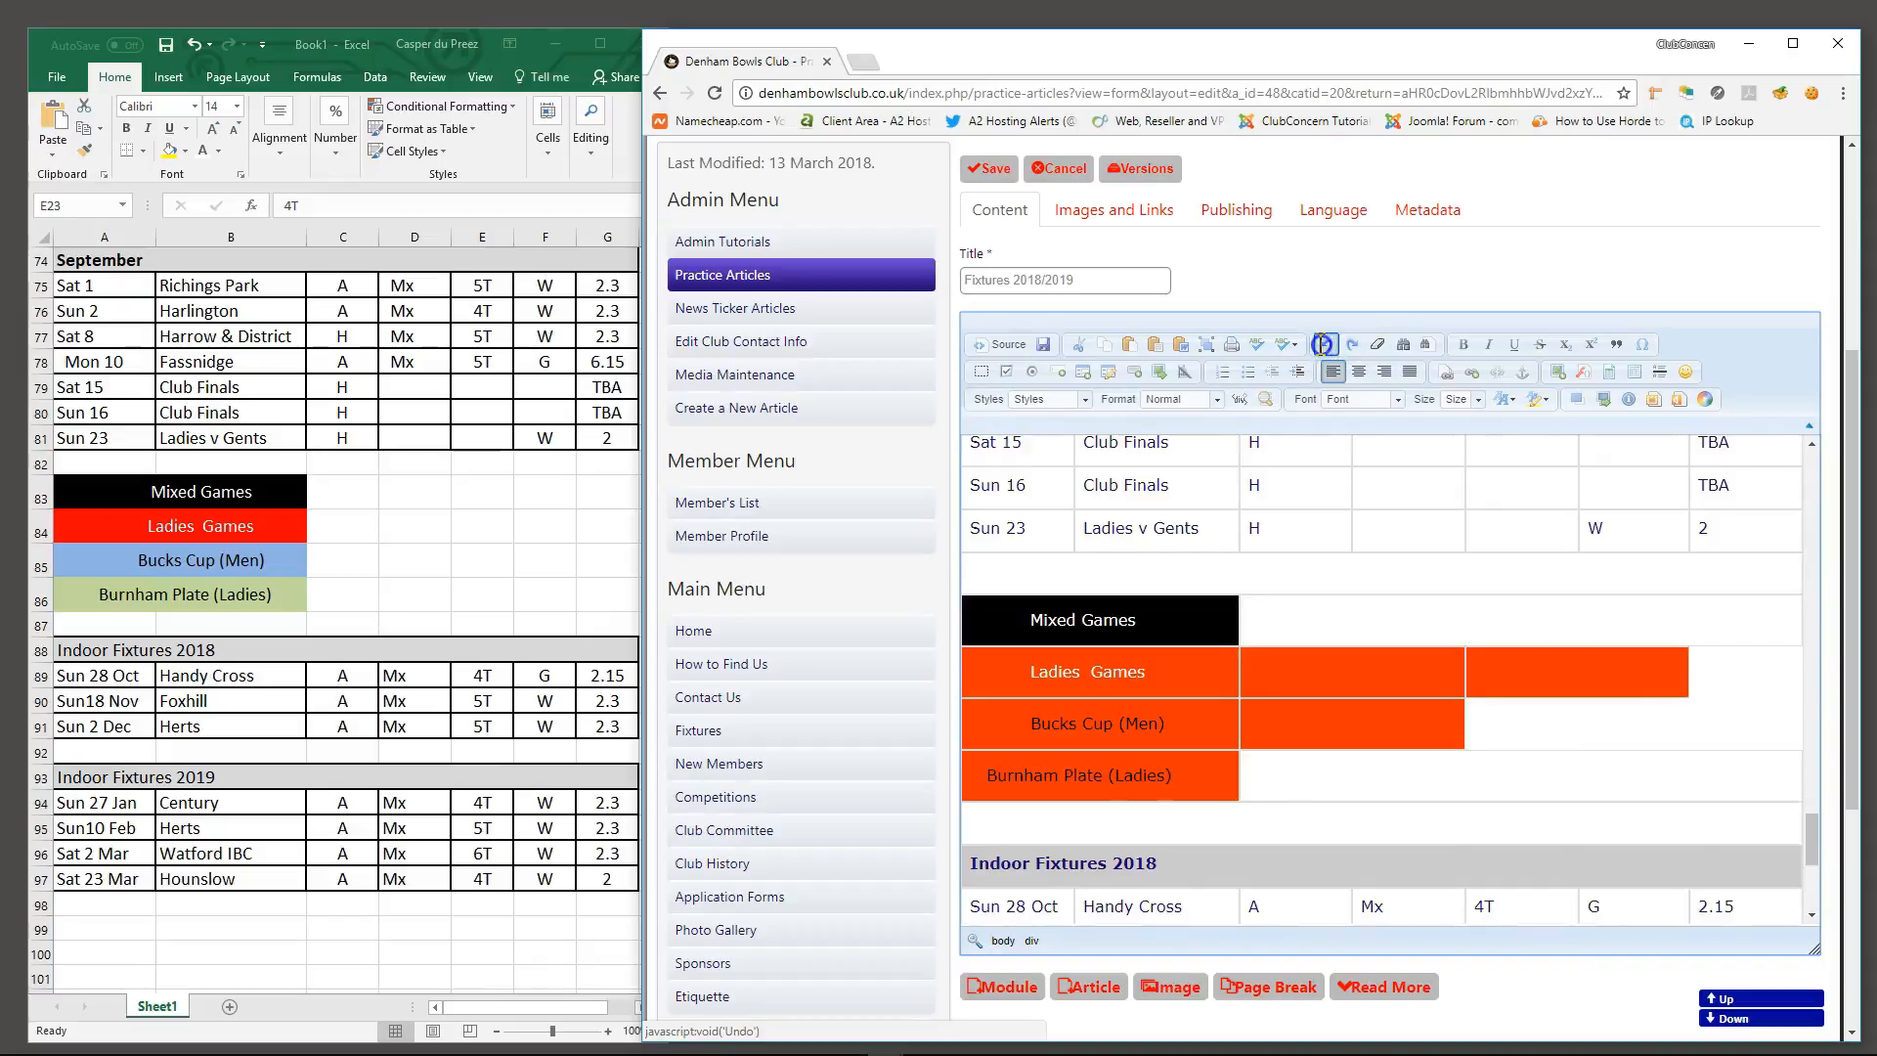
Clear the background color of the empty orange cell directly beside Ladies Games
left_click(1339, 676)
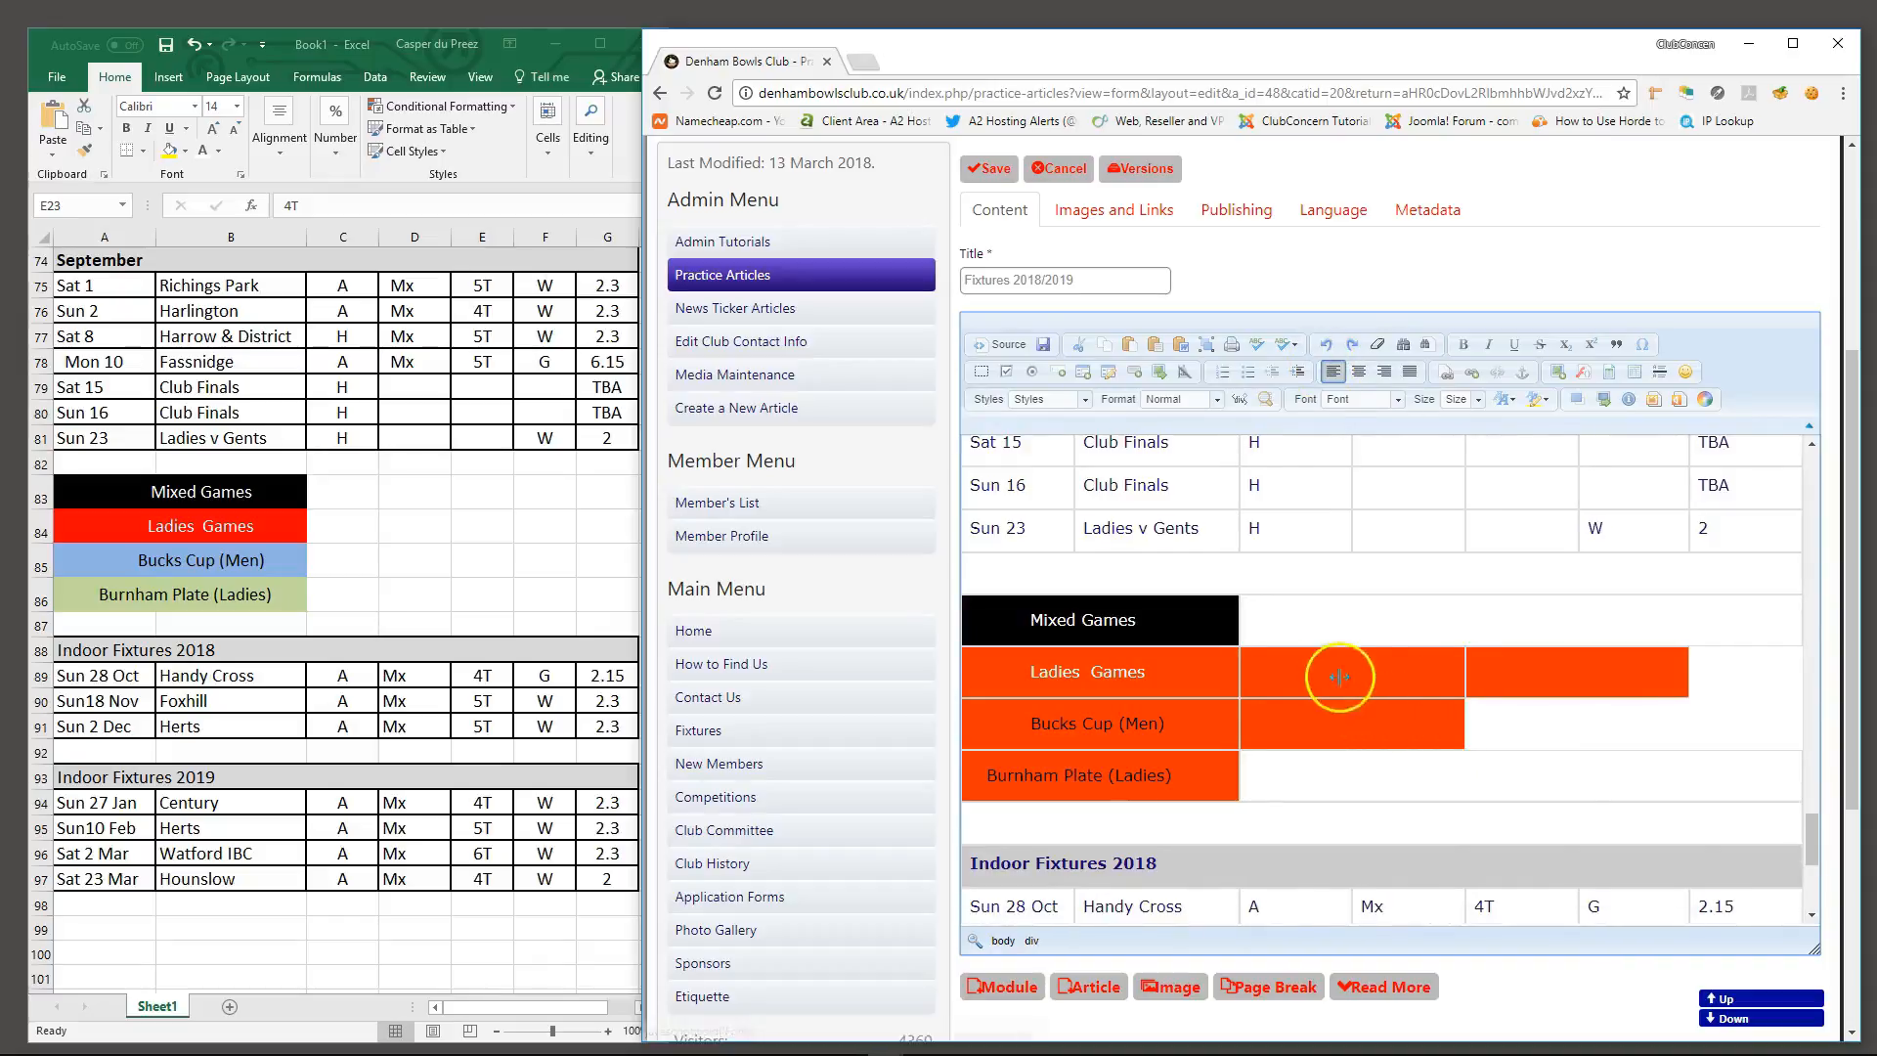
right_click(1335, 672)
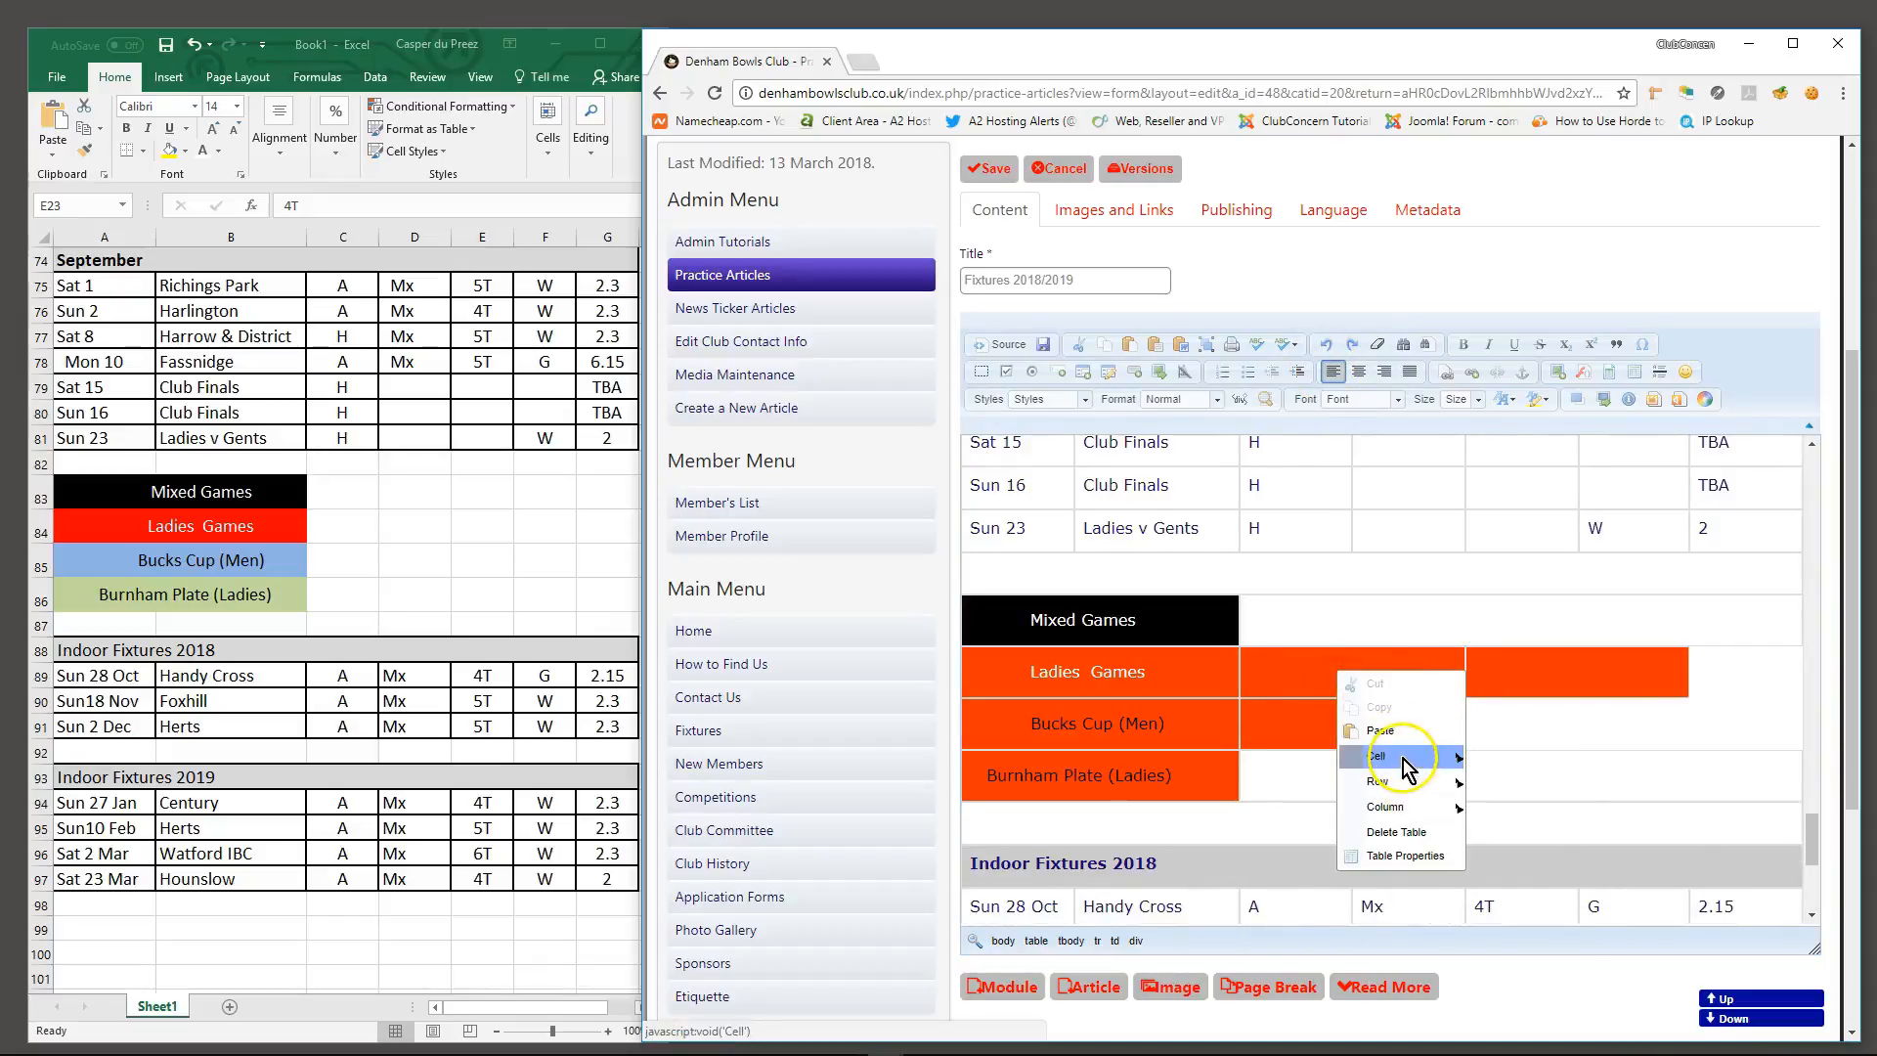
mouse_move(1403, 758)
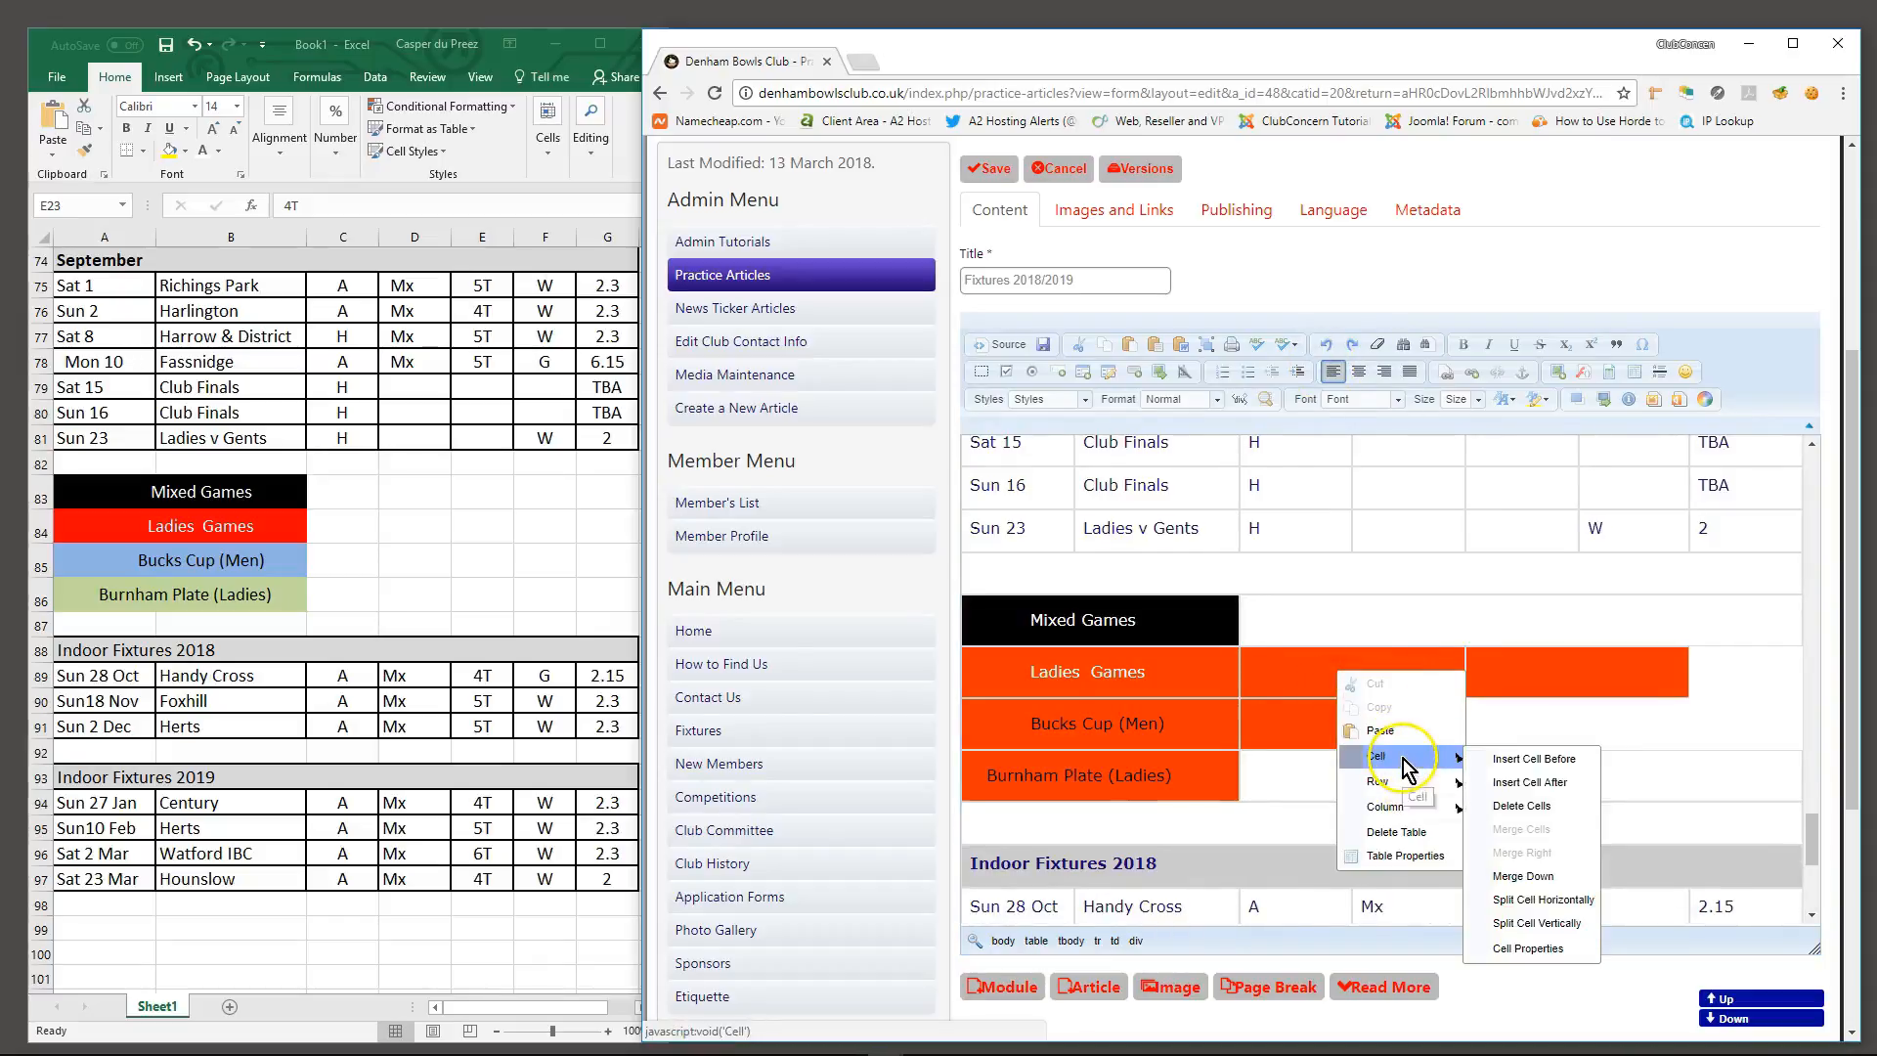
left_click(1547, 949)
left_click(1478, 573)
left_click(1392, 656)
left_click(1299, 719)
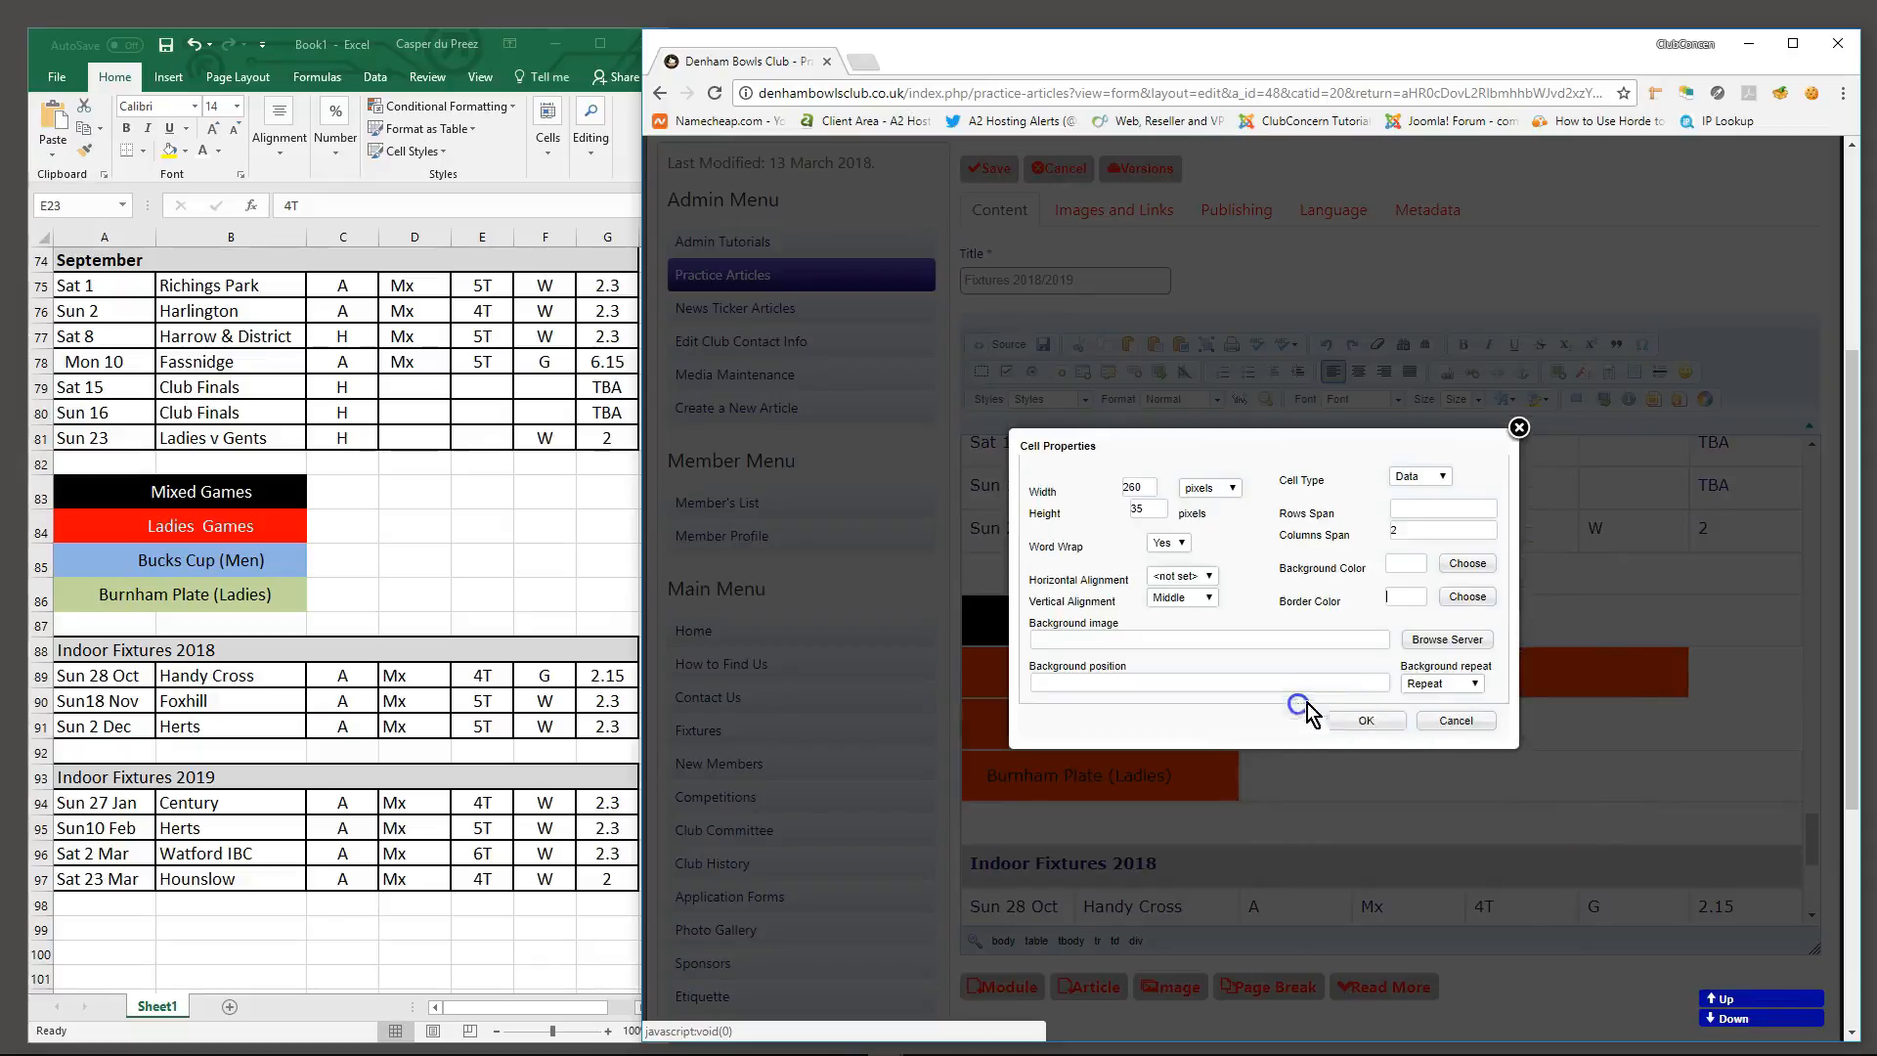
left_click(1366, 724)
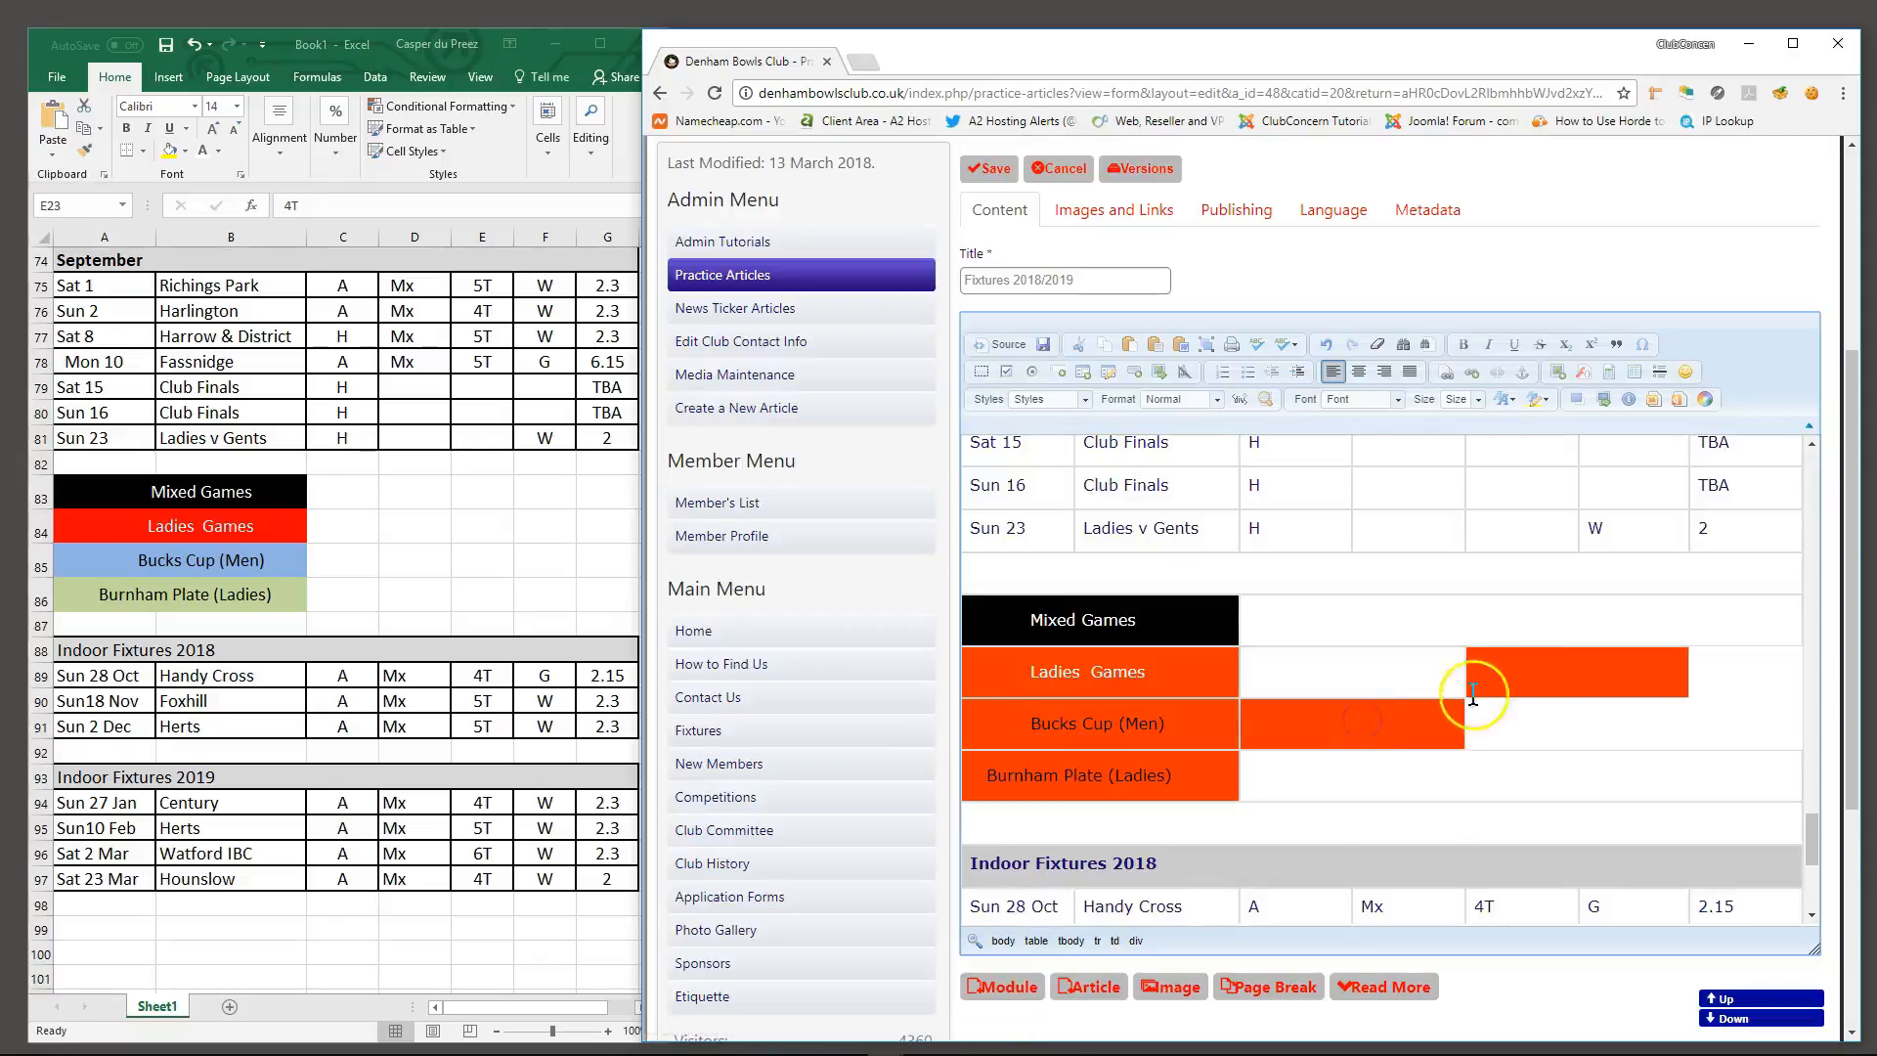
Clear the background color of the orange empty cell farther along the Ladies Games row
right_click(1528, 675)
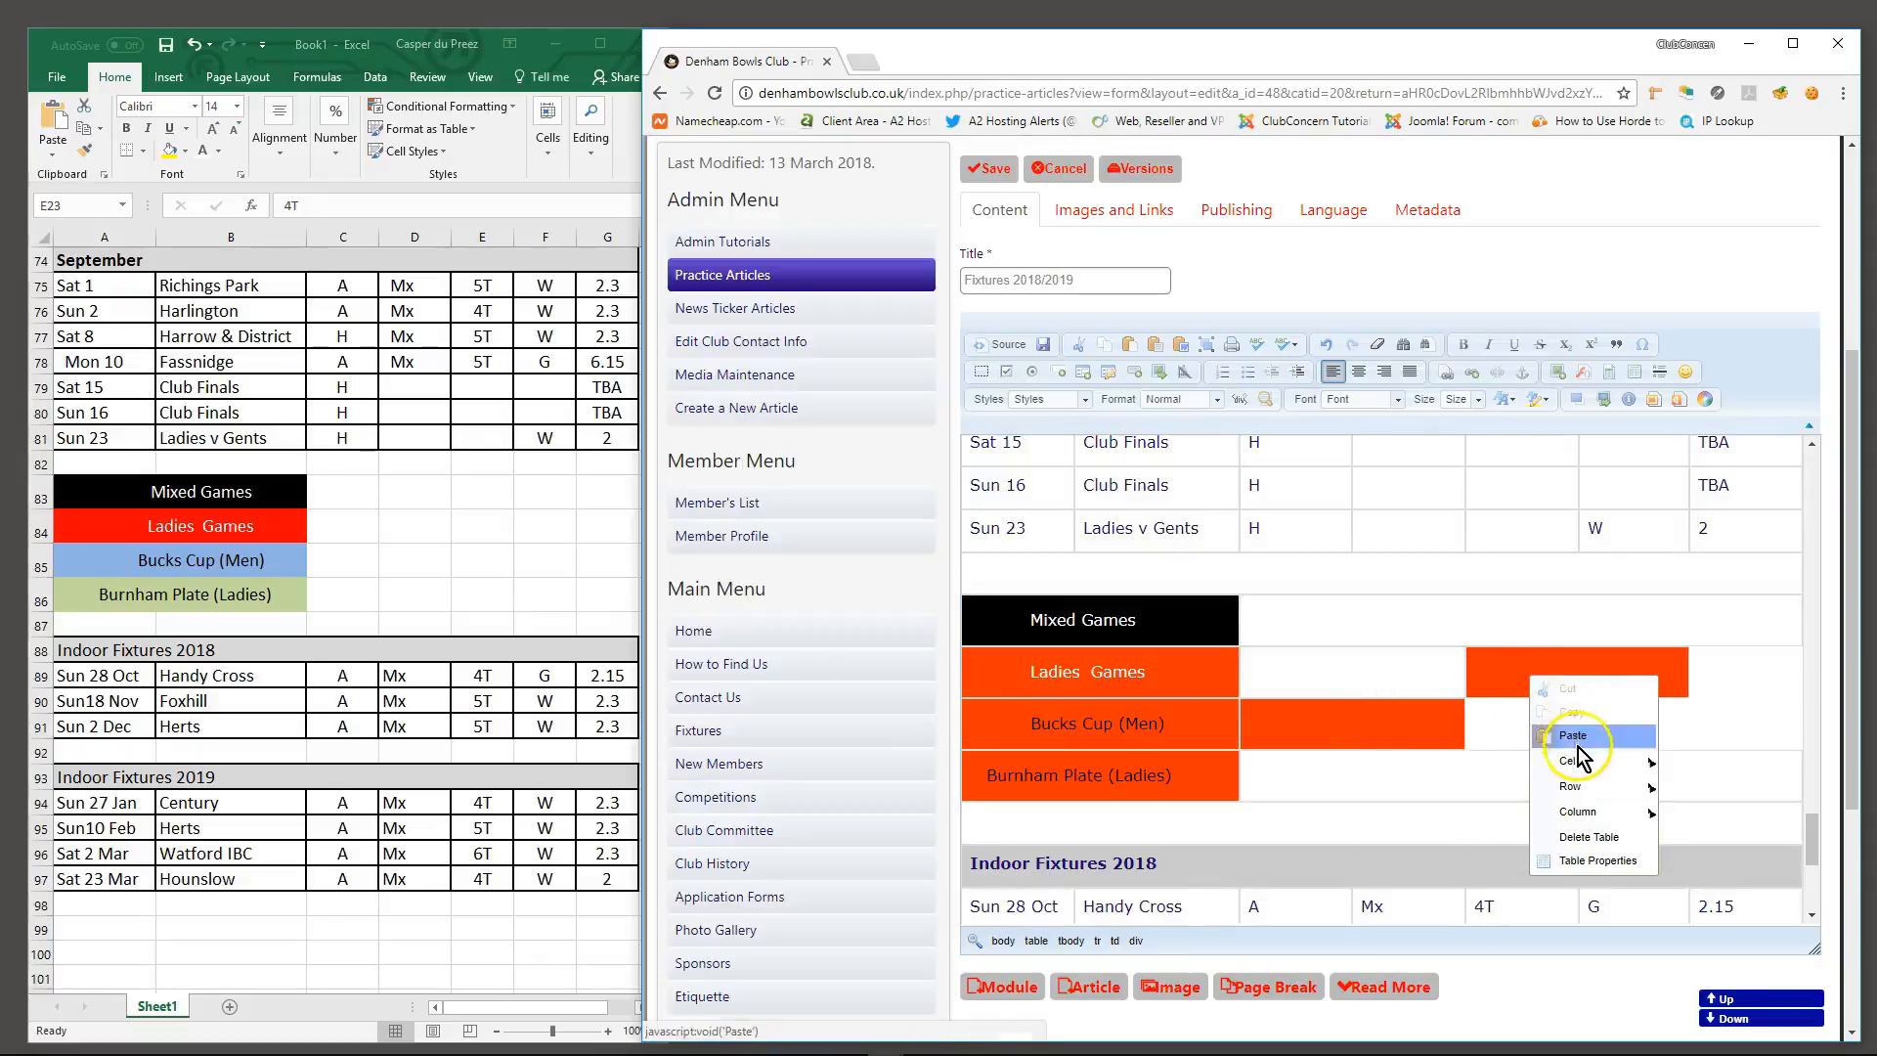
mouse_move(1648, 777)
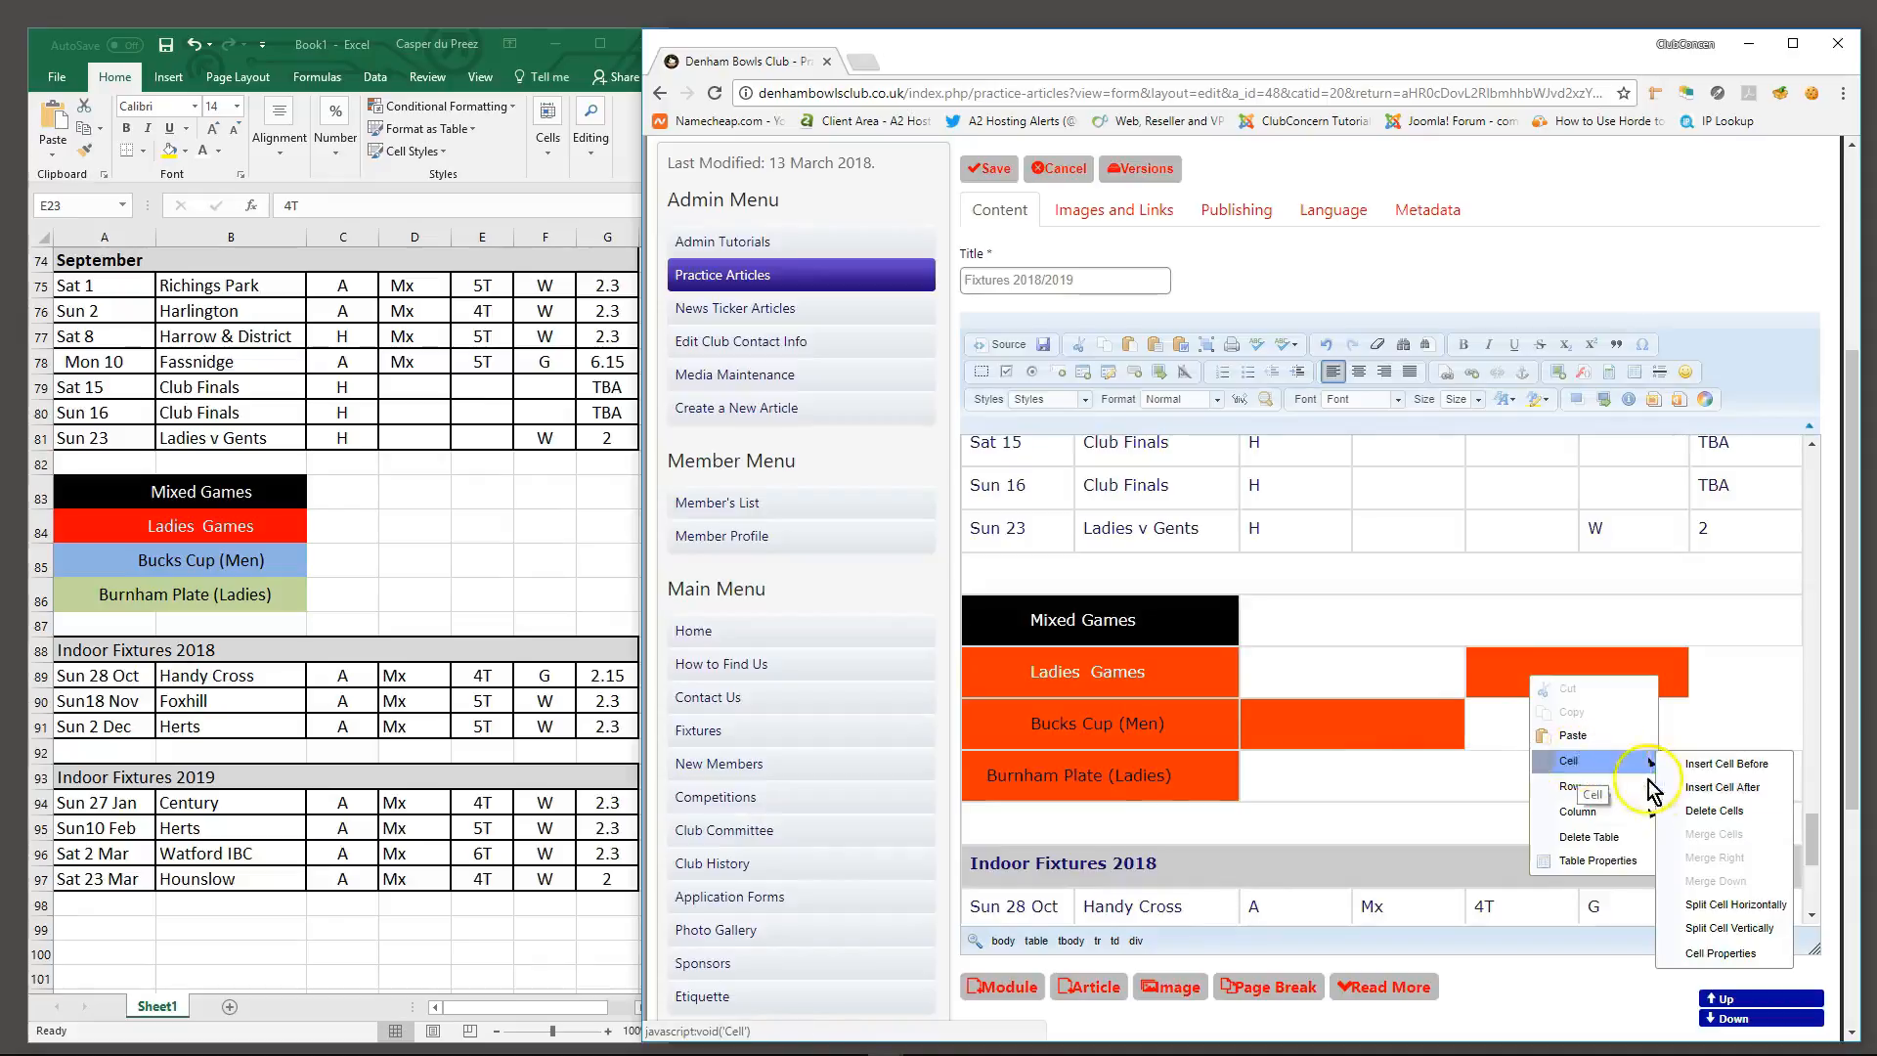
left_click(1720, 953)
left_click(1466, 563)
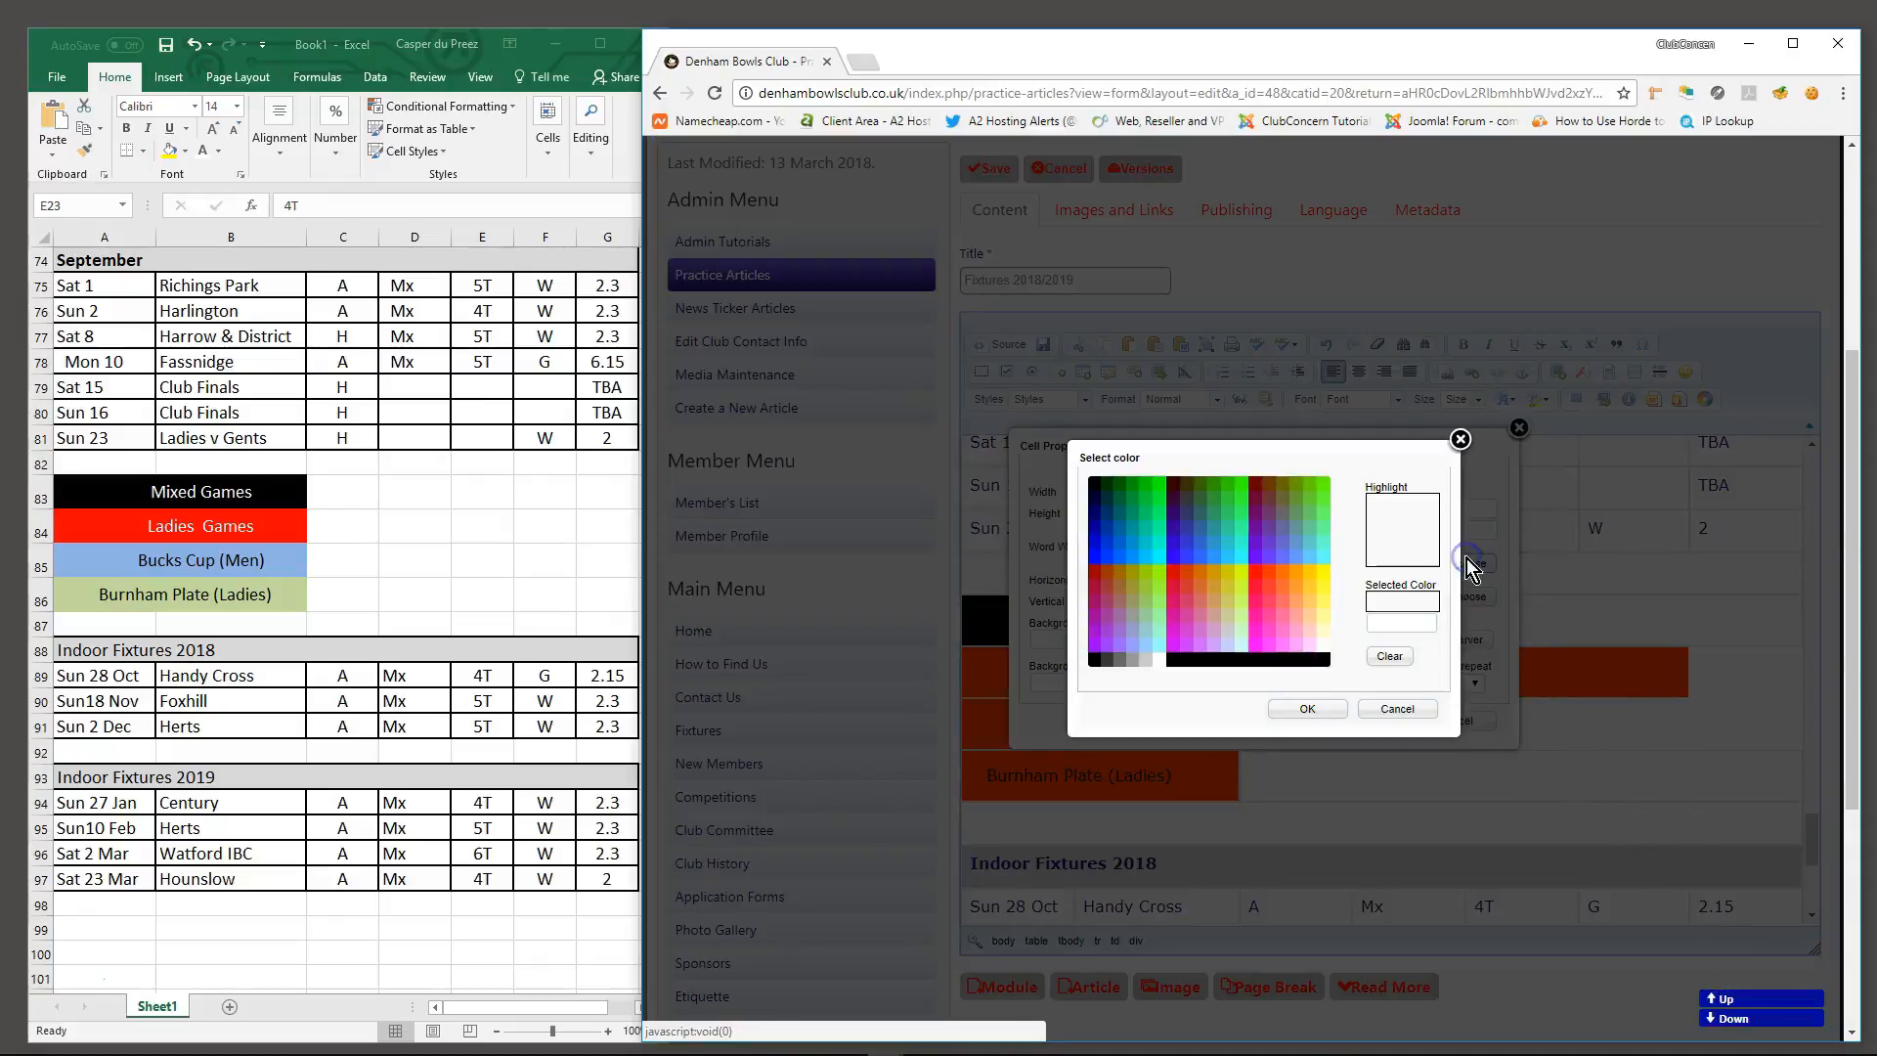
left_click(1392, 658)
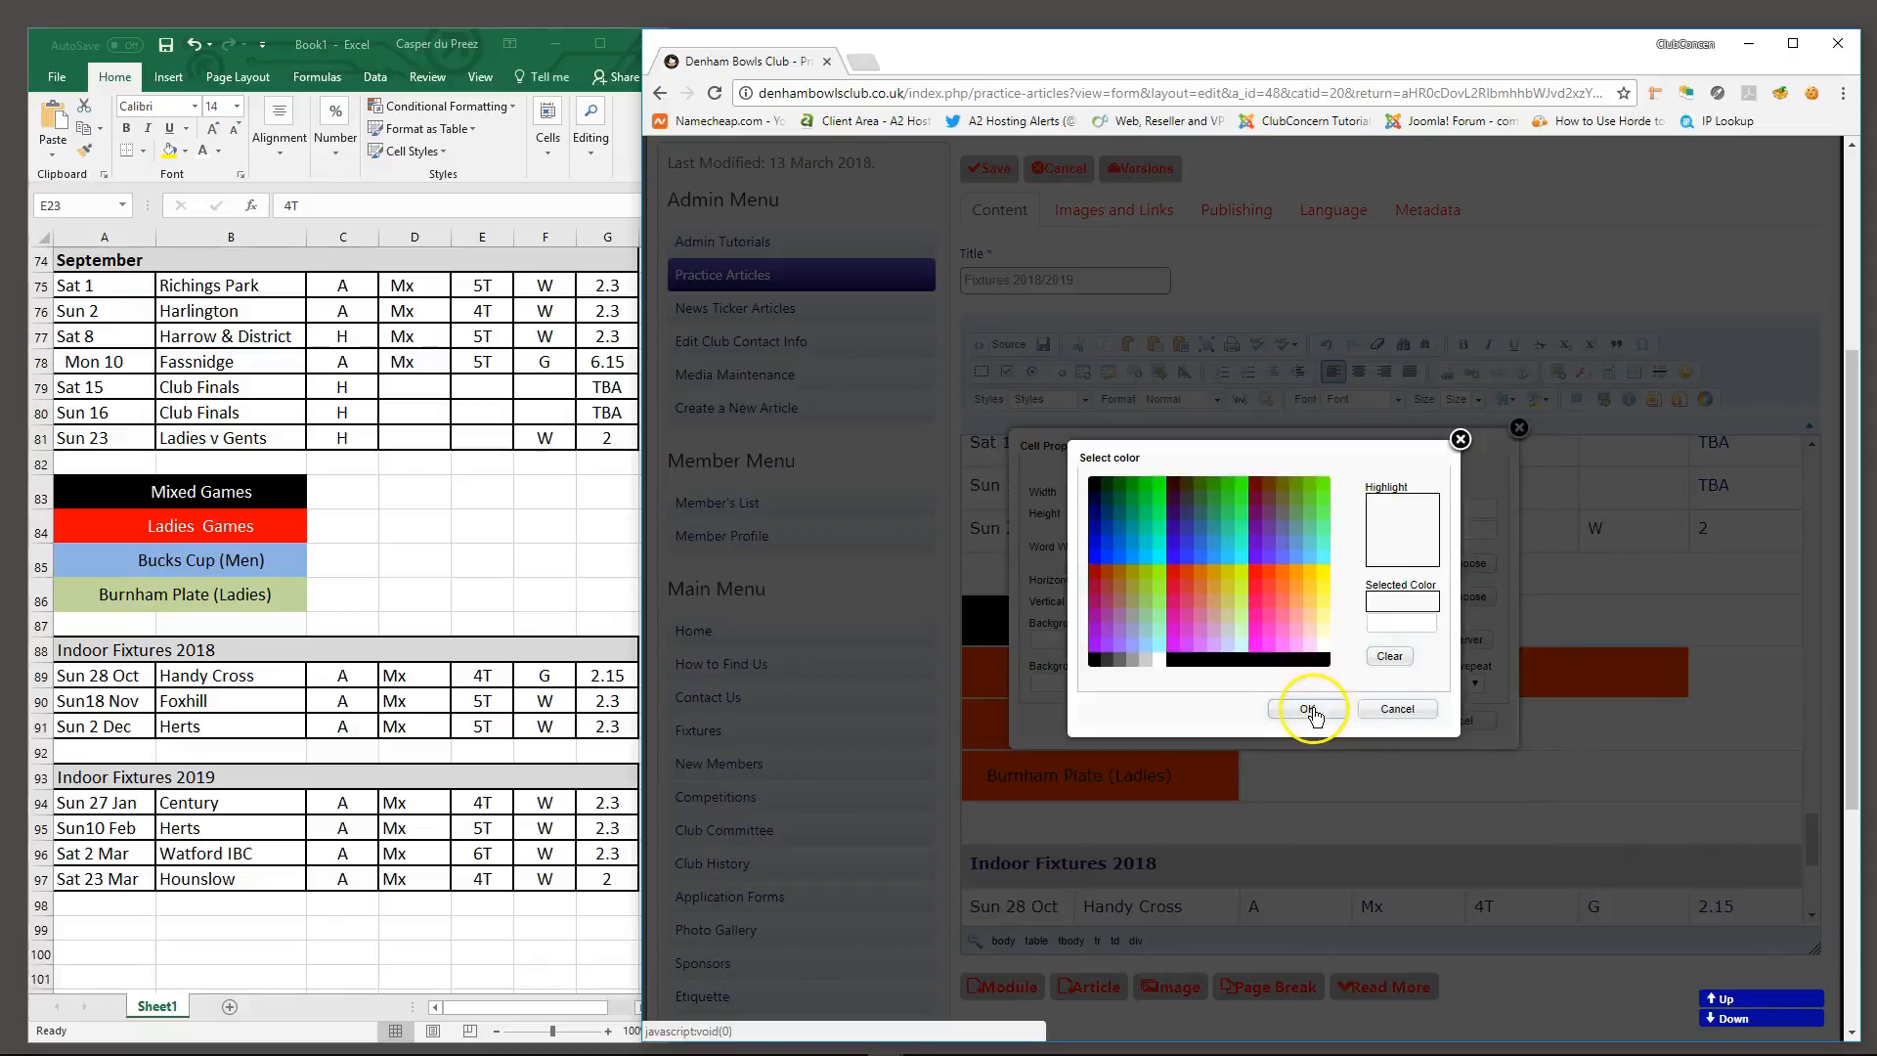
left_click(1307, 709)
left_click(1364, 720)
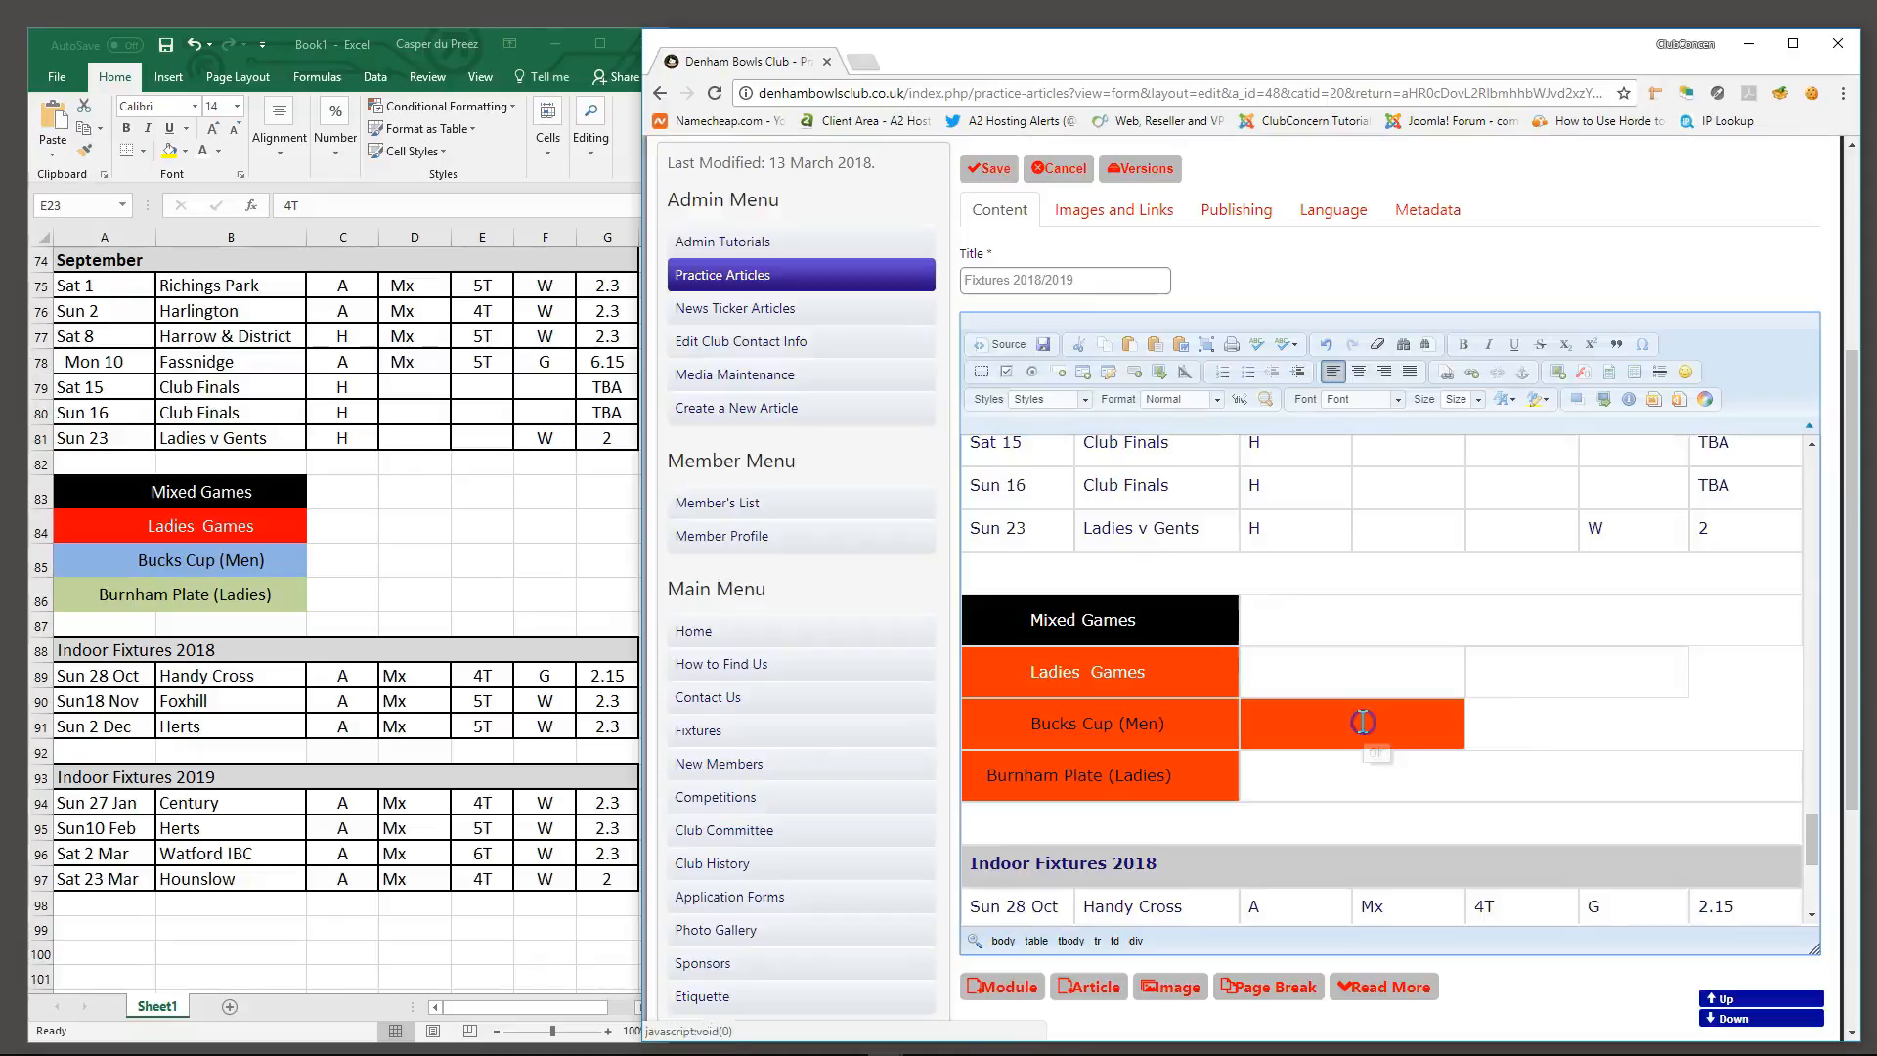
Clear the background color of the orange empty cell directly beside Bucks Cup (Men)
left_click(1362, 725)
right_click(1335, 723)
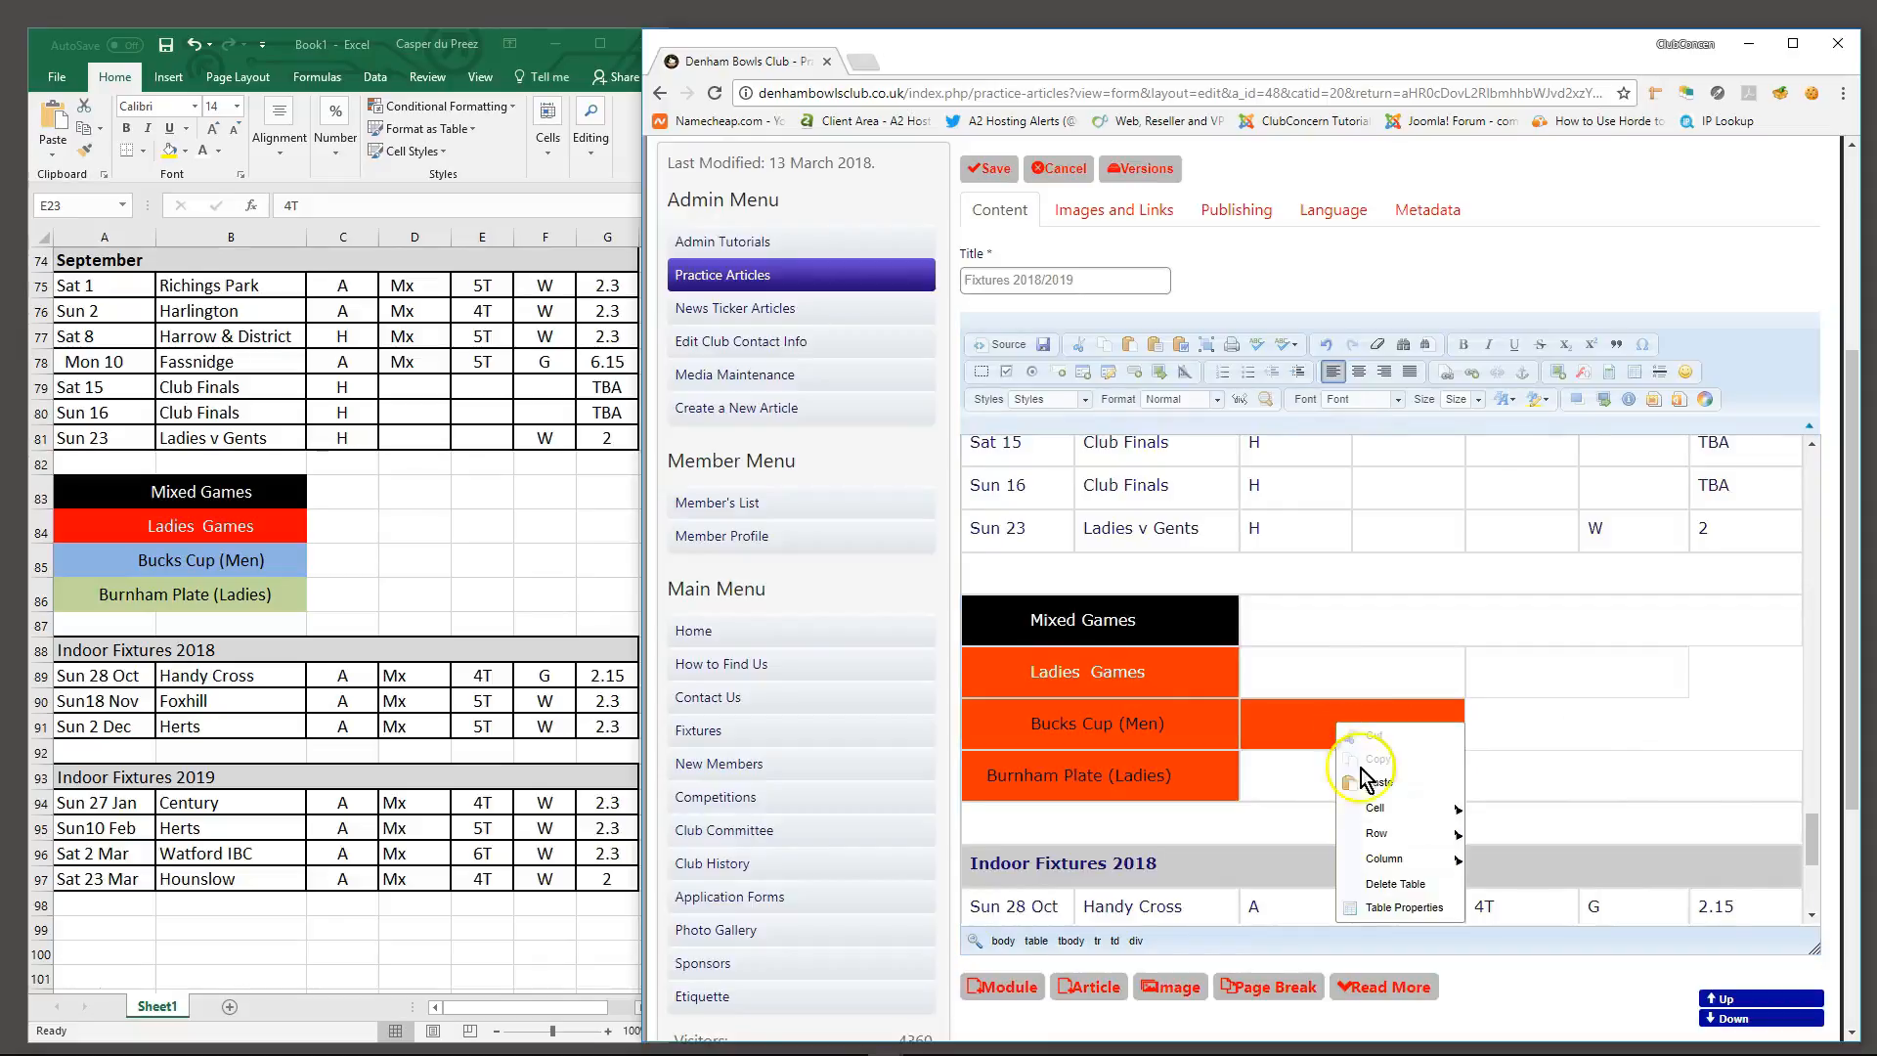
mouse_move(1378, 807)
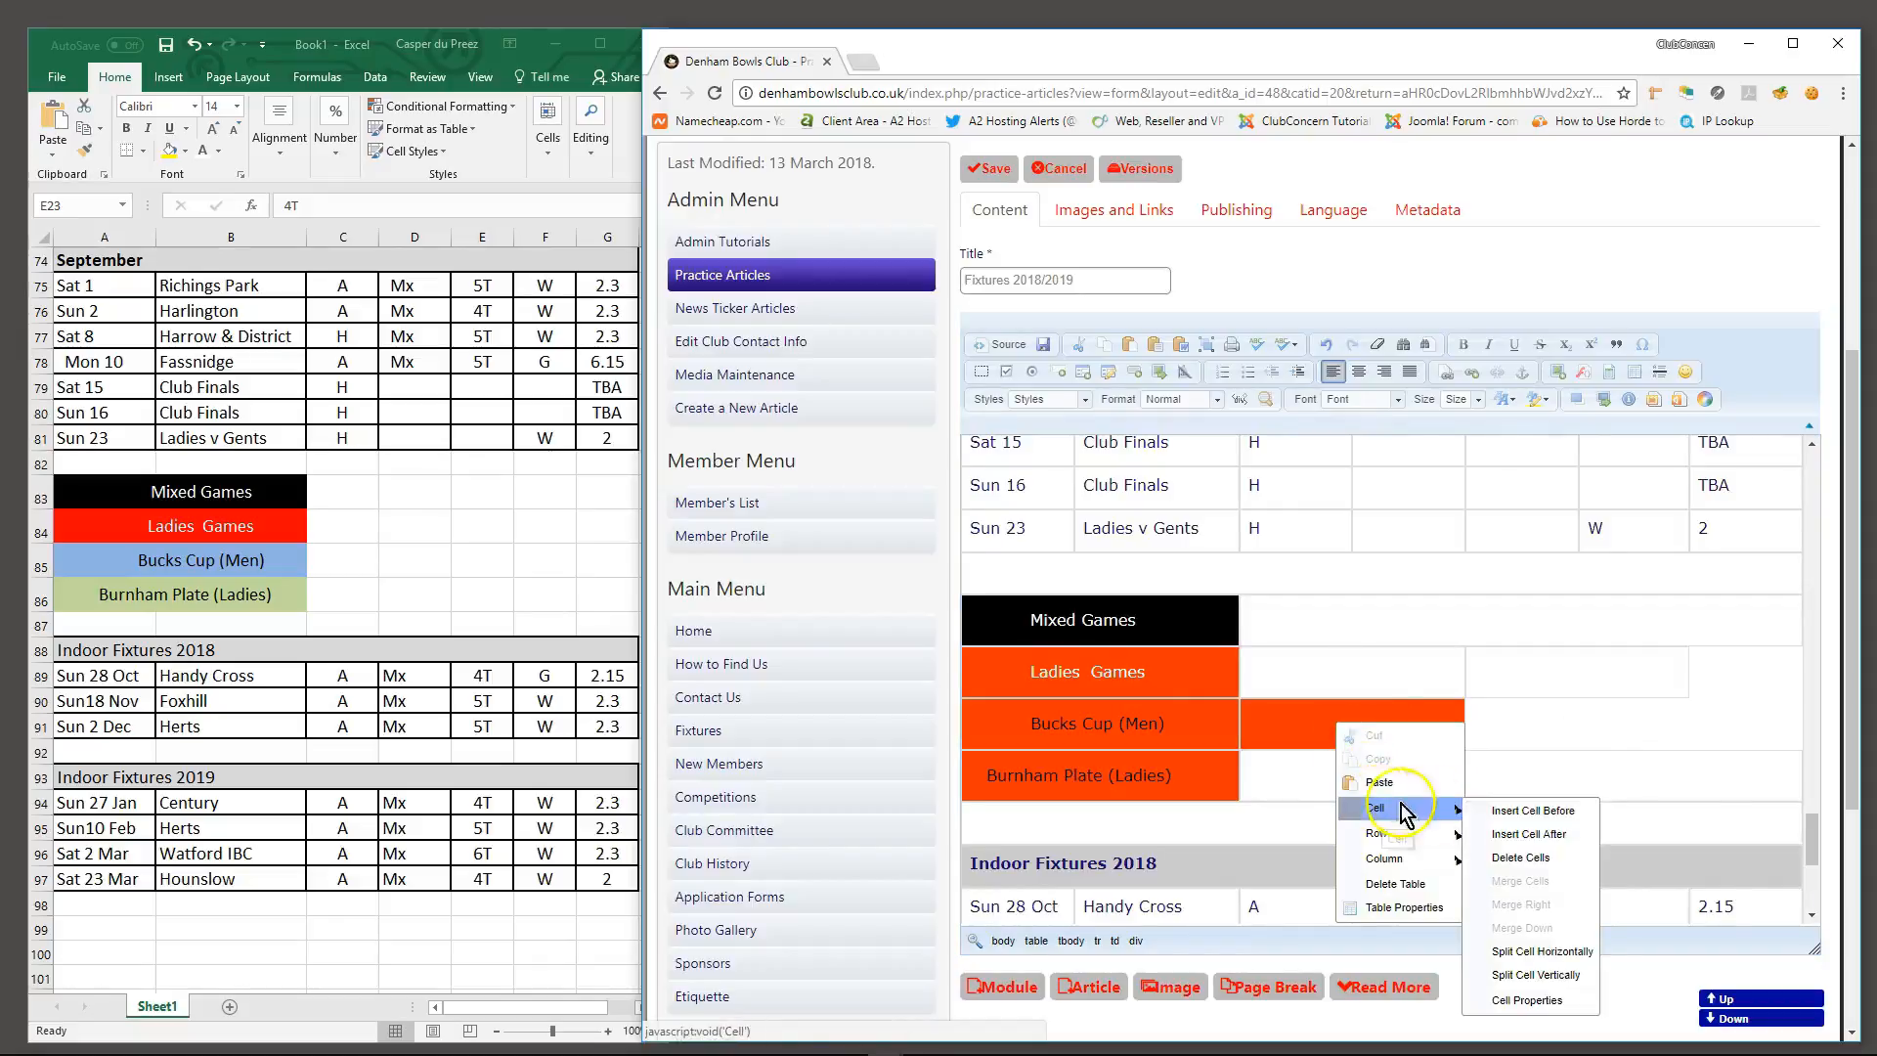
left_click(1532, 1001)
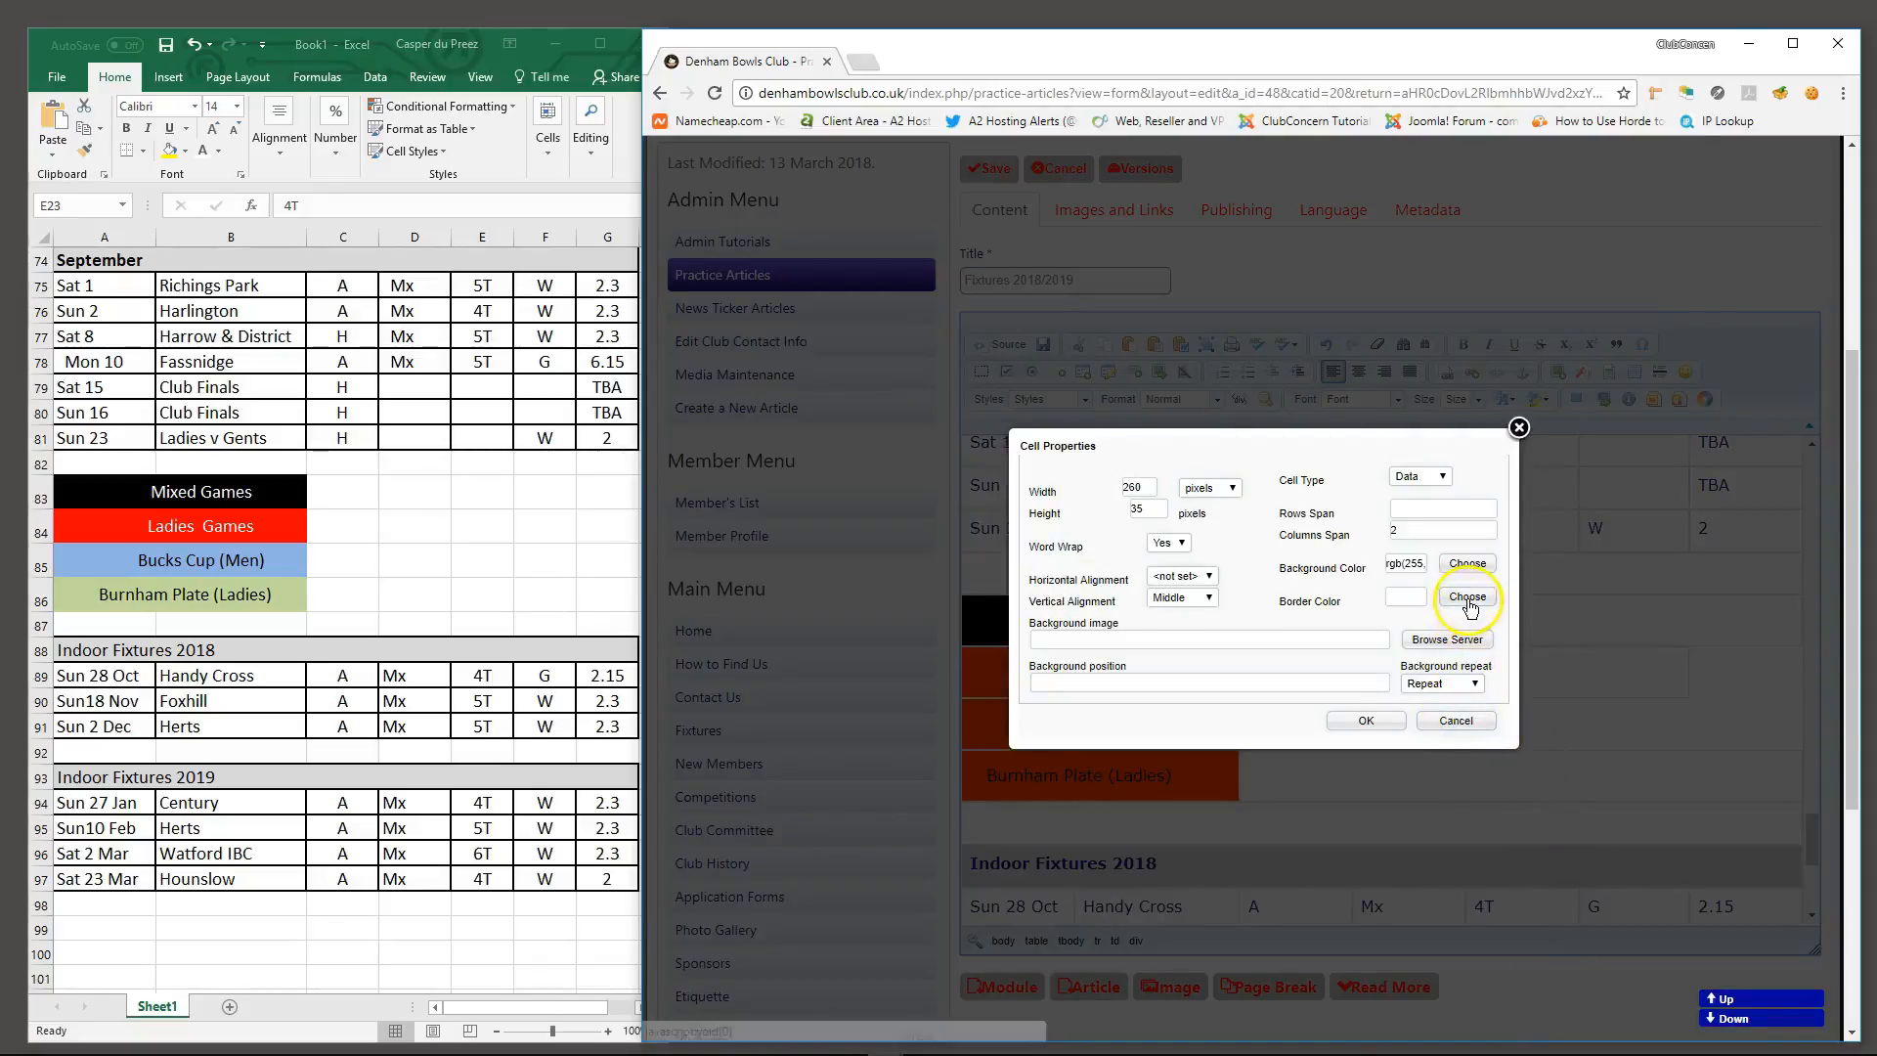
left_click(1464, 566)
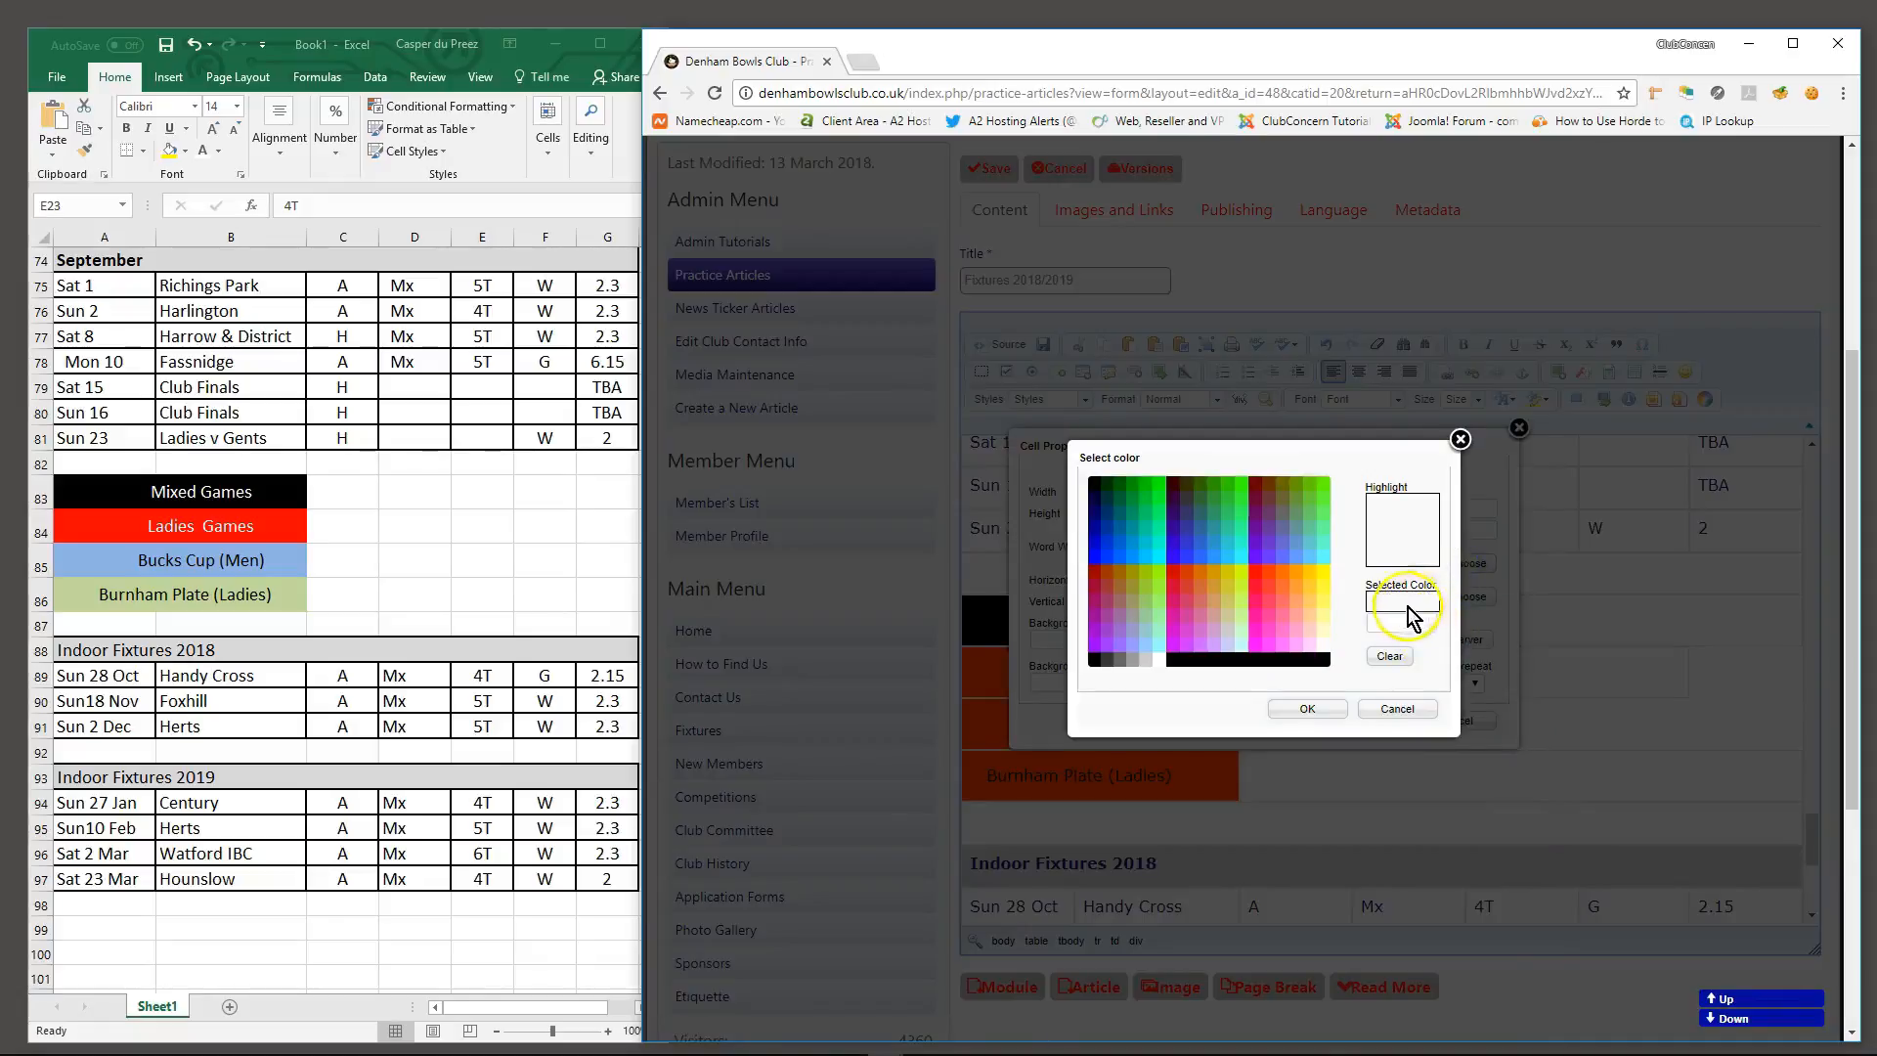
left_click(1306, 708)
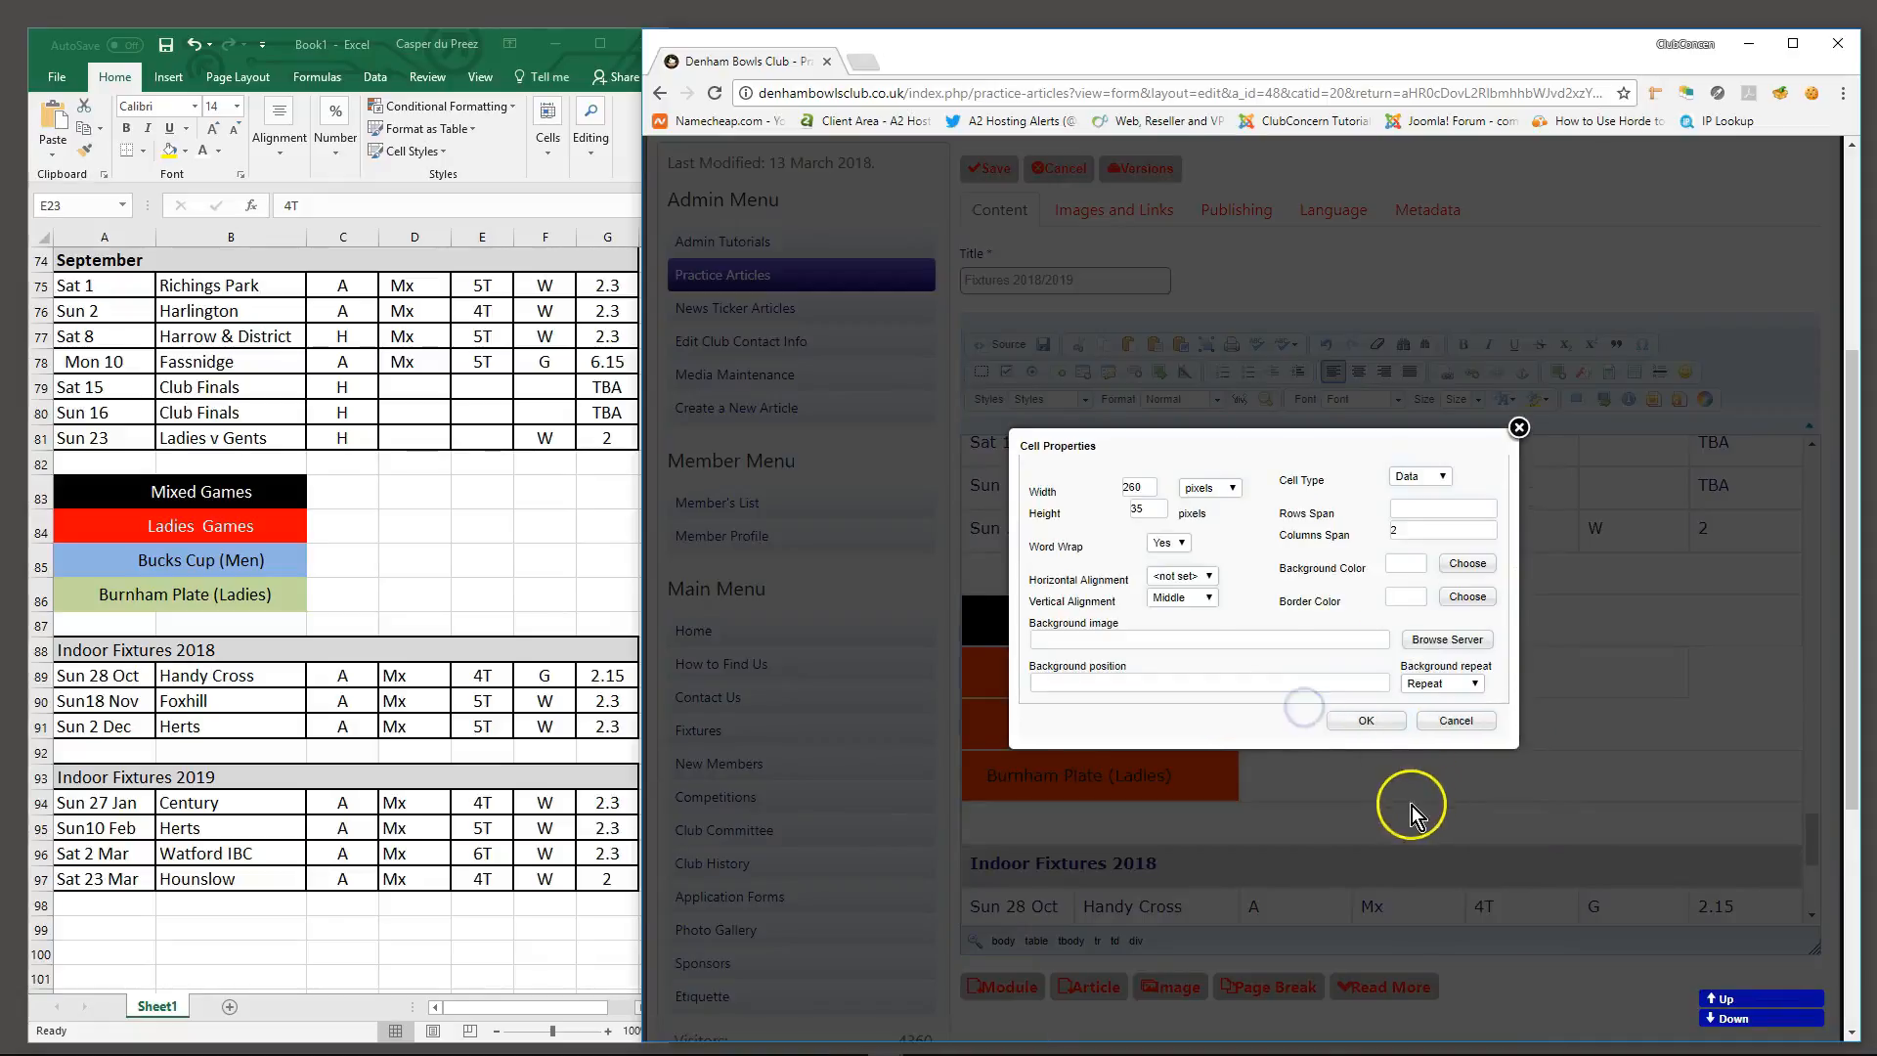
left_click(1387, 729)
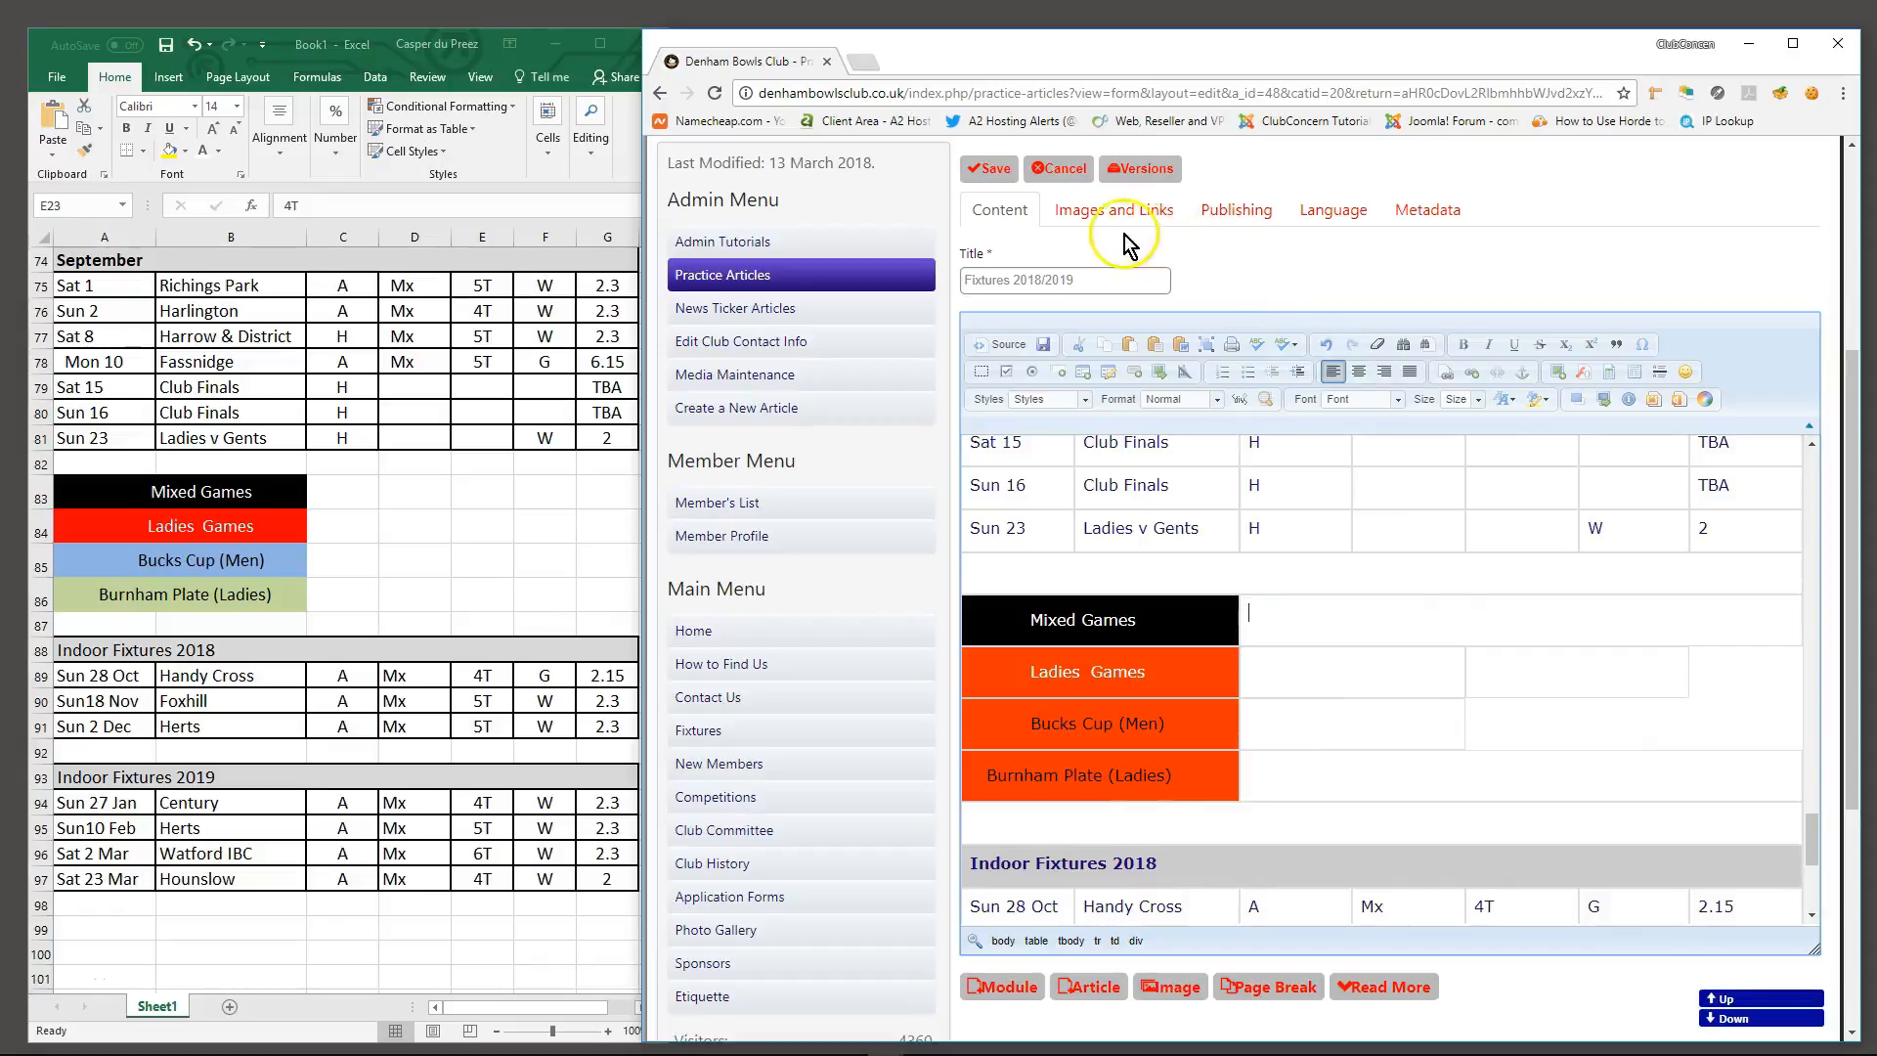
Discard the unsaved changes to the Fixtures 2018/2019 article and reopen it for editing
left_click(1063, 174)
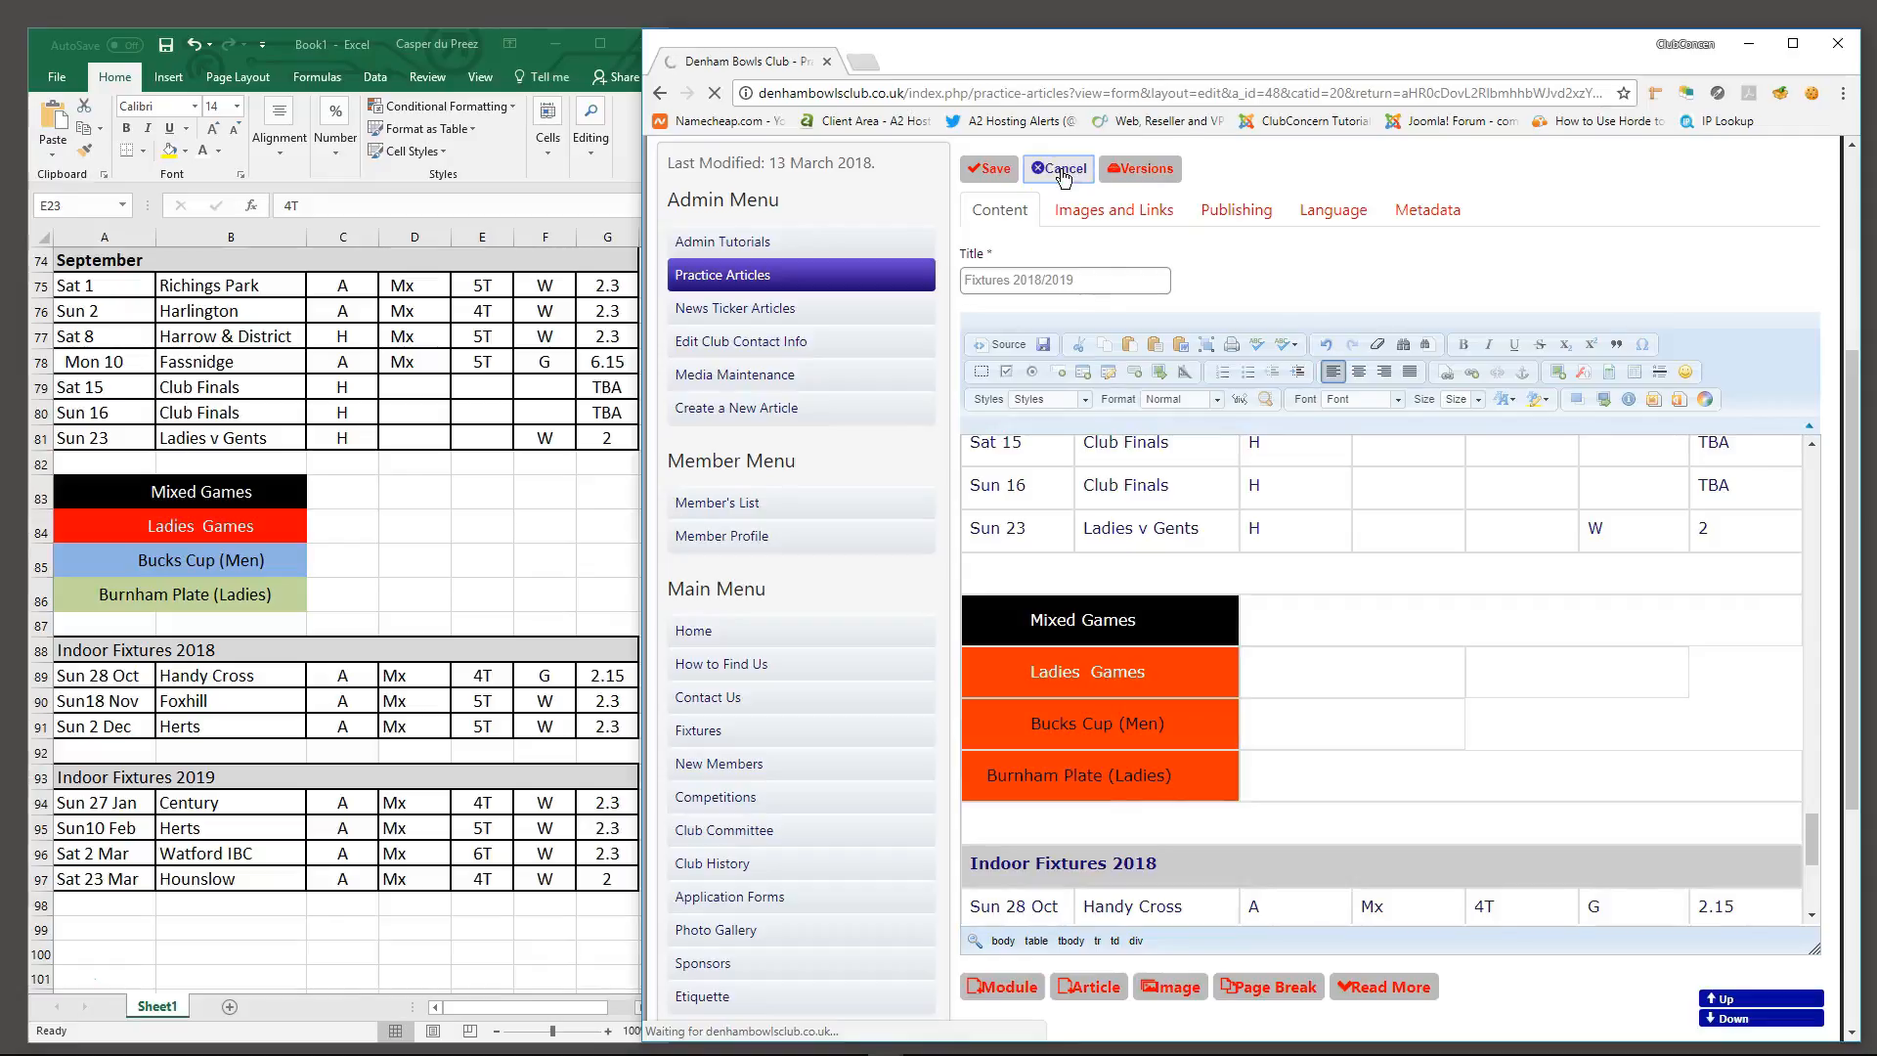
left_click(1058, 174)
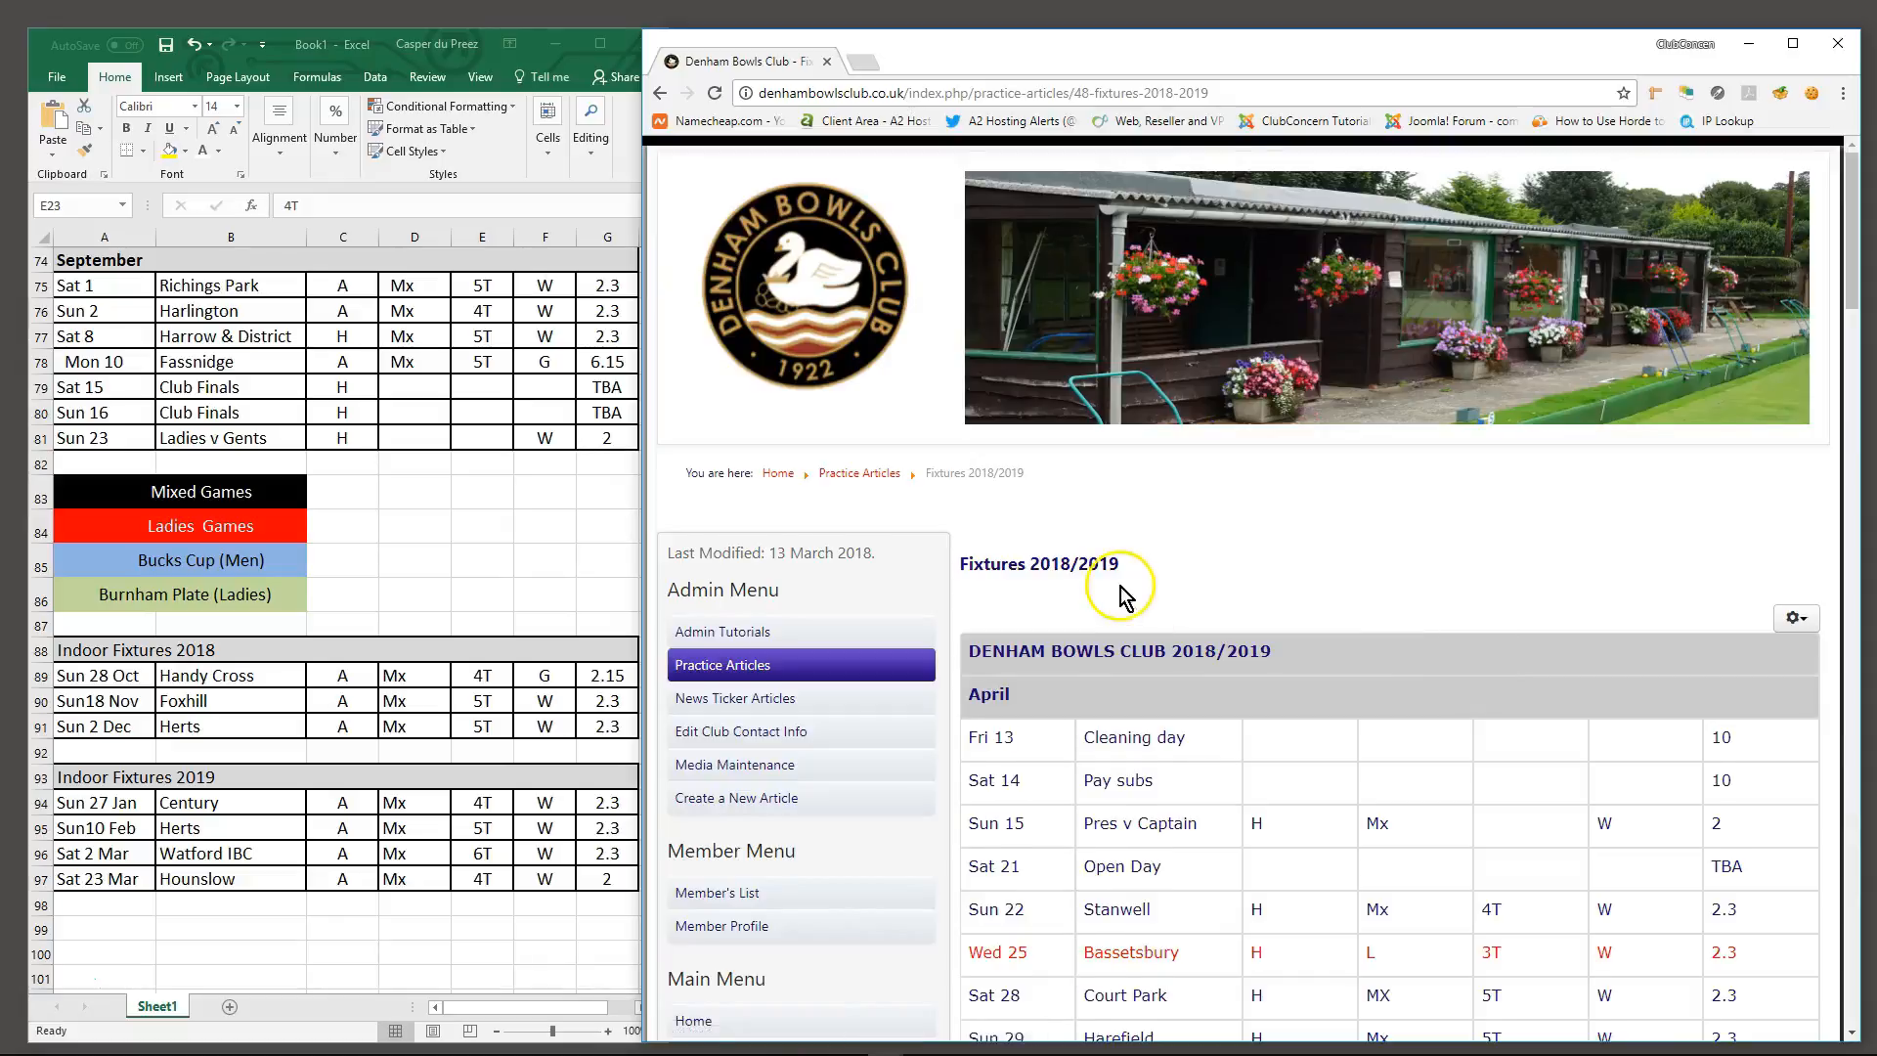
scroll(1123, 596, "down", 2)
left_click(1795, 425)
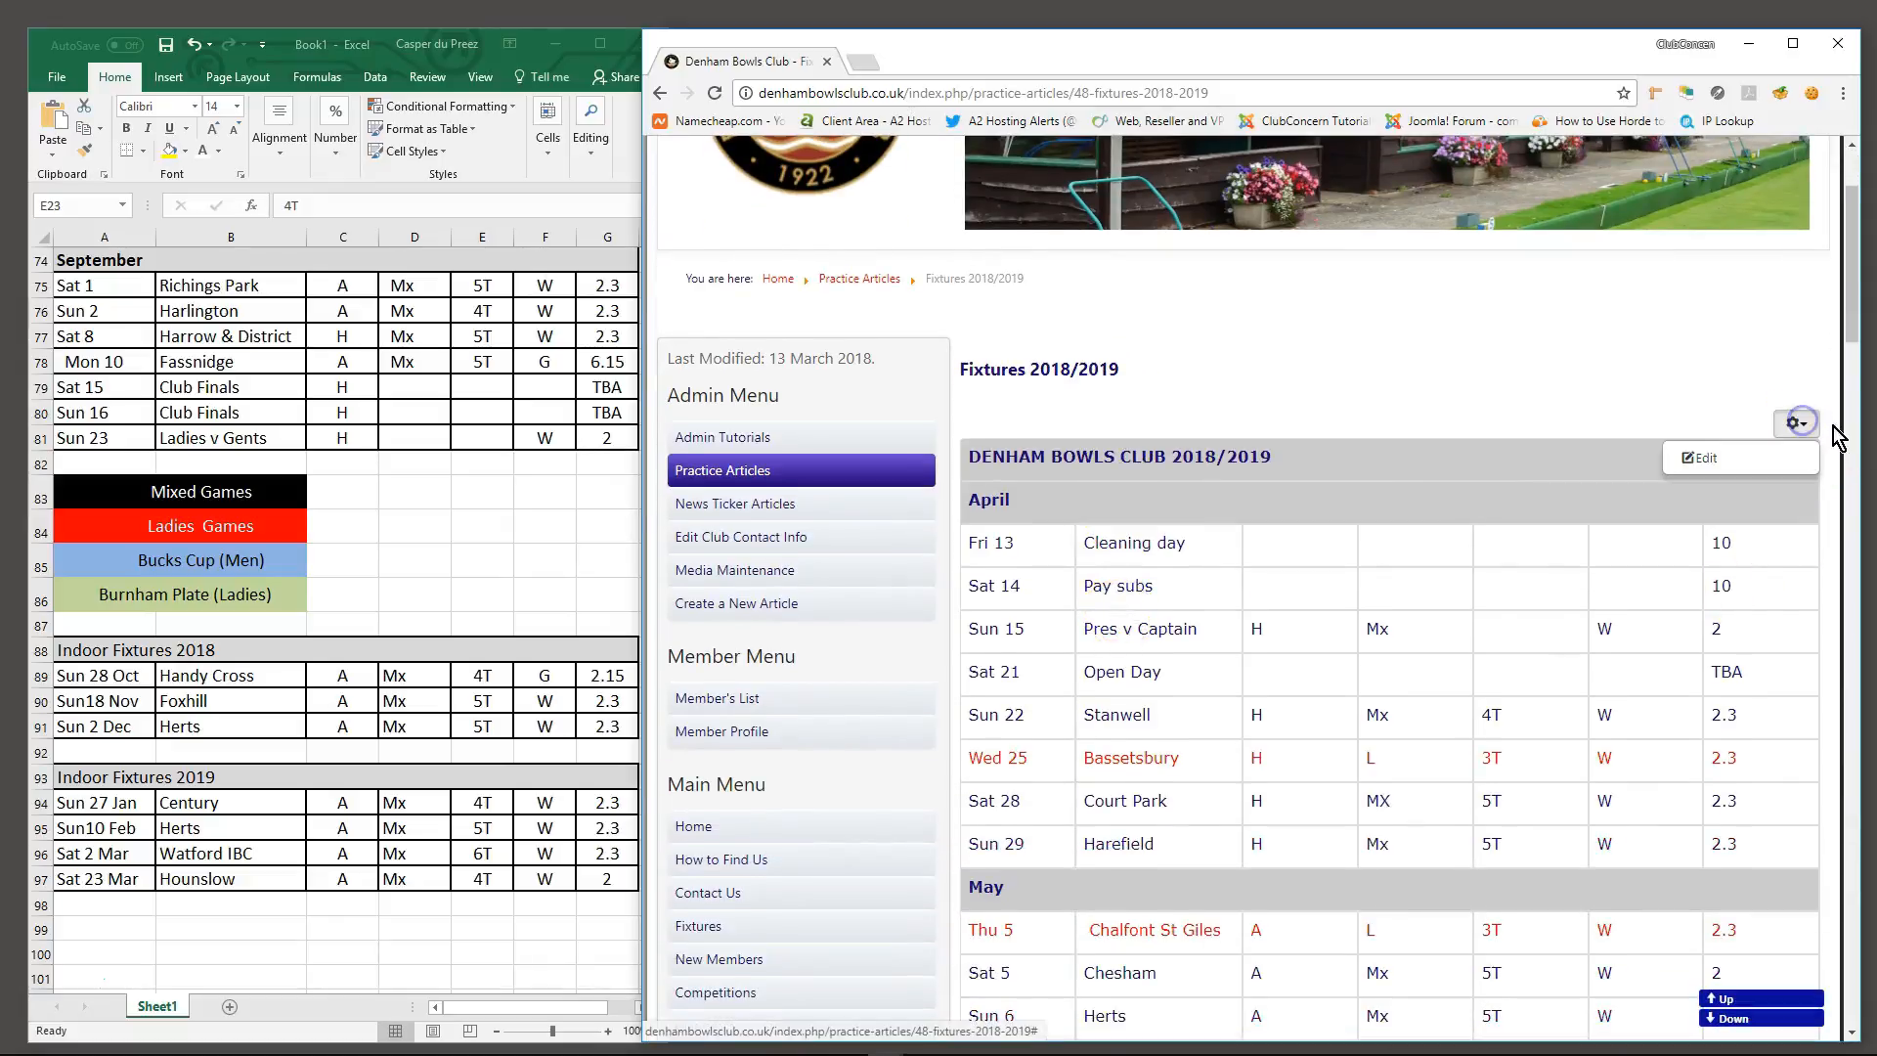
left_click(1704, 460)
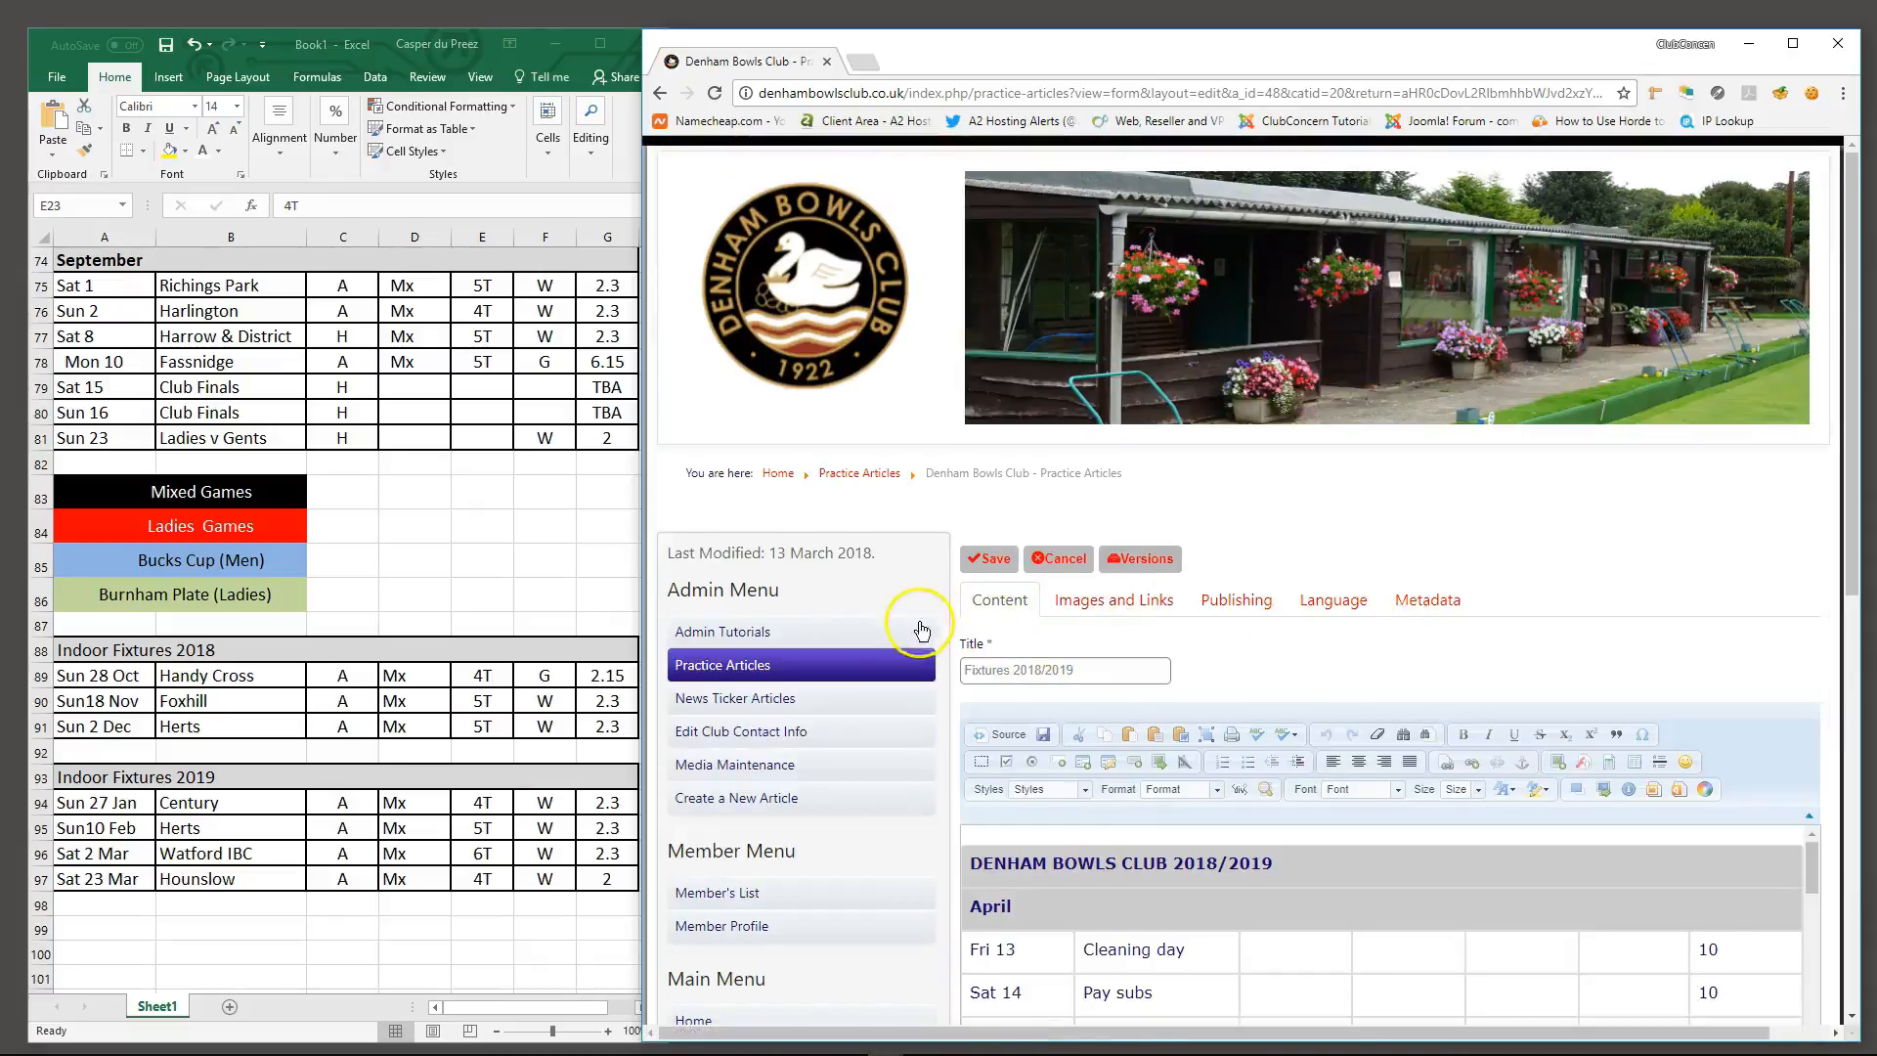
Merge all cells of the blank row between Sun 23 Ladies v Gents and Mixed Games into one cell
scroll(909, 625, "down", 5)
scroll(1153, 635, "down", 6)
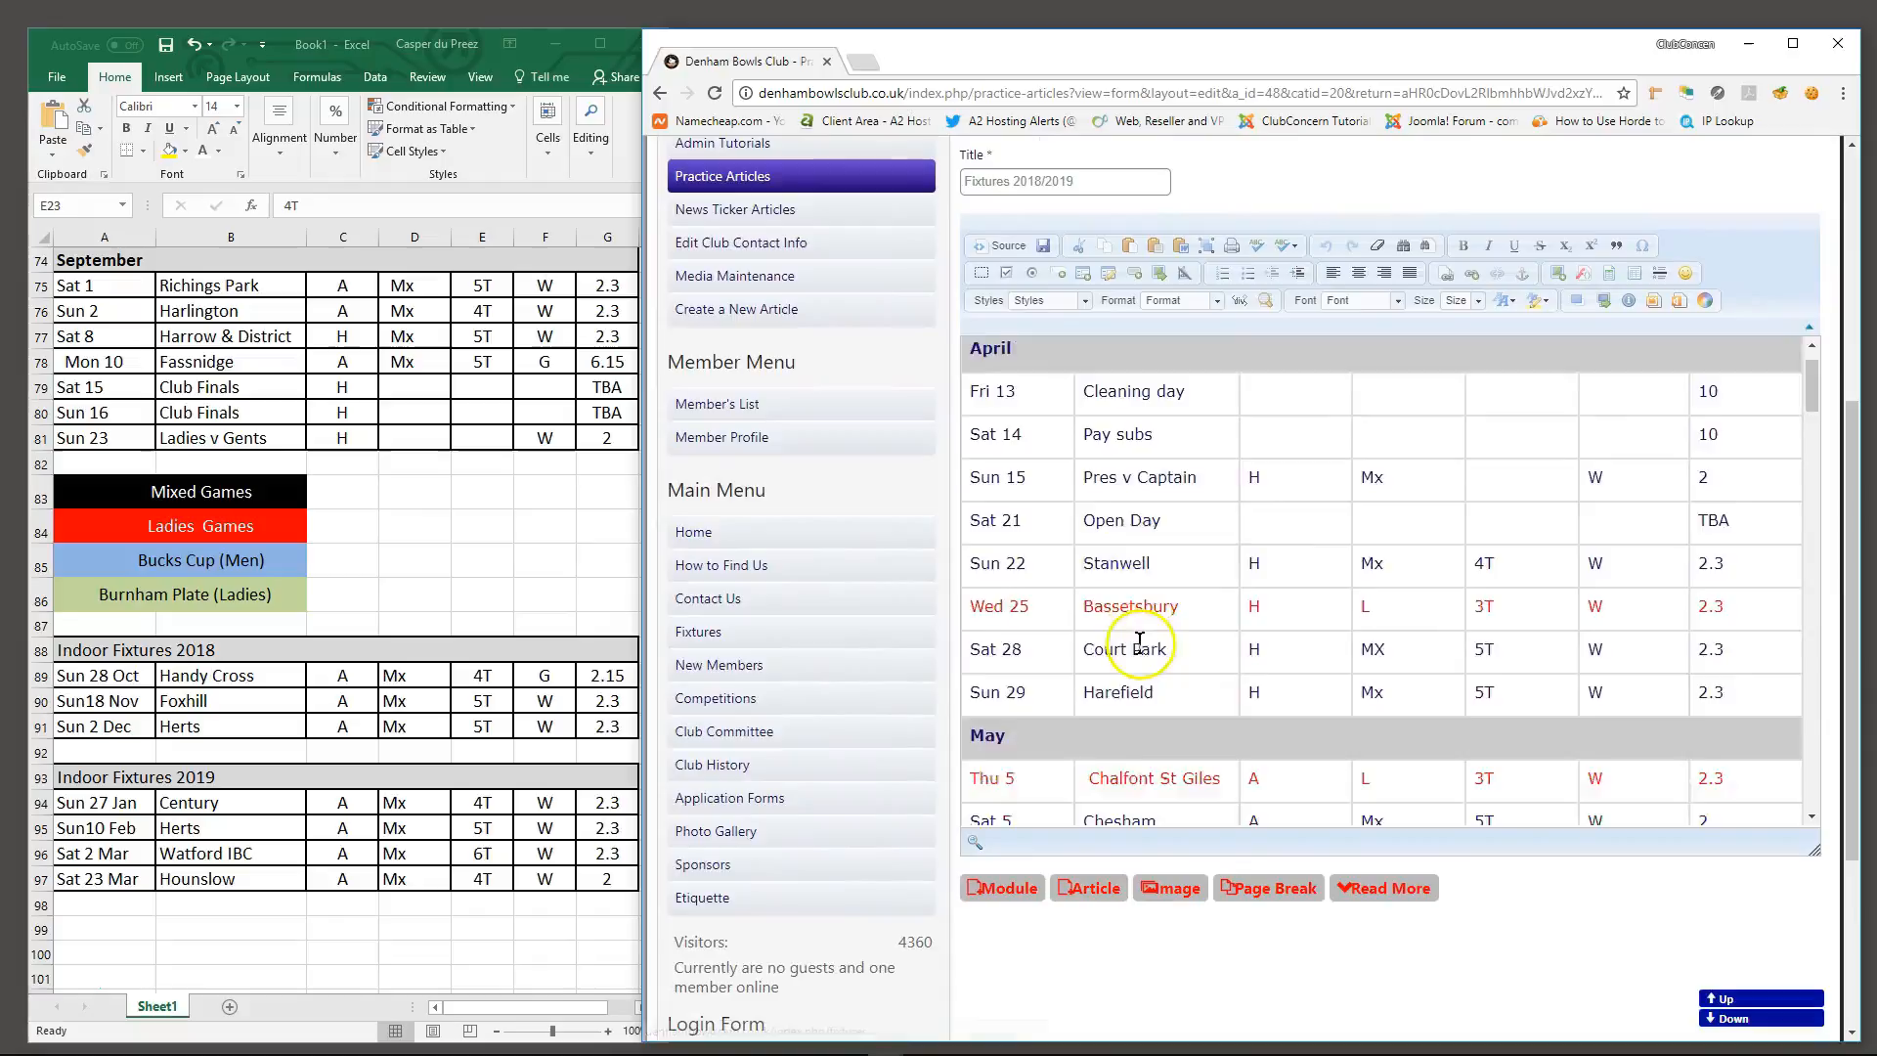
scroll(1190, 525, "down", 5)
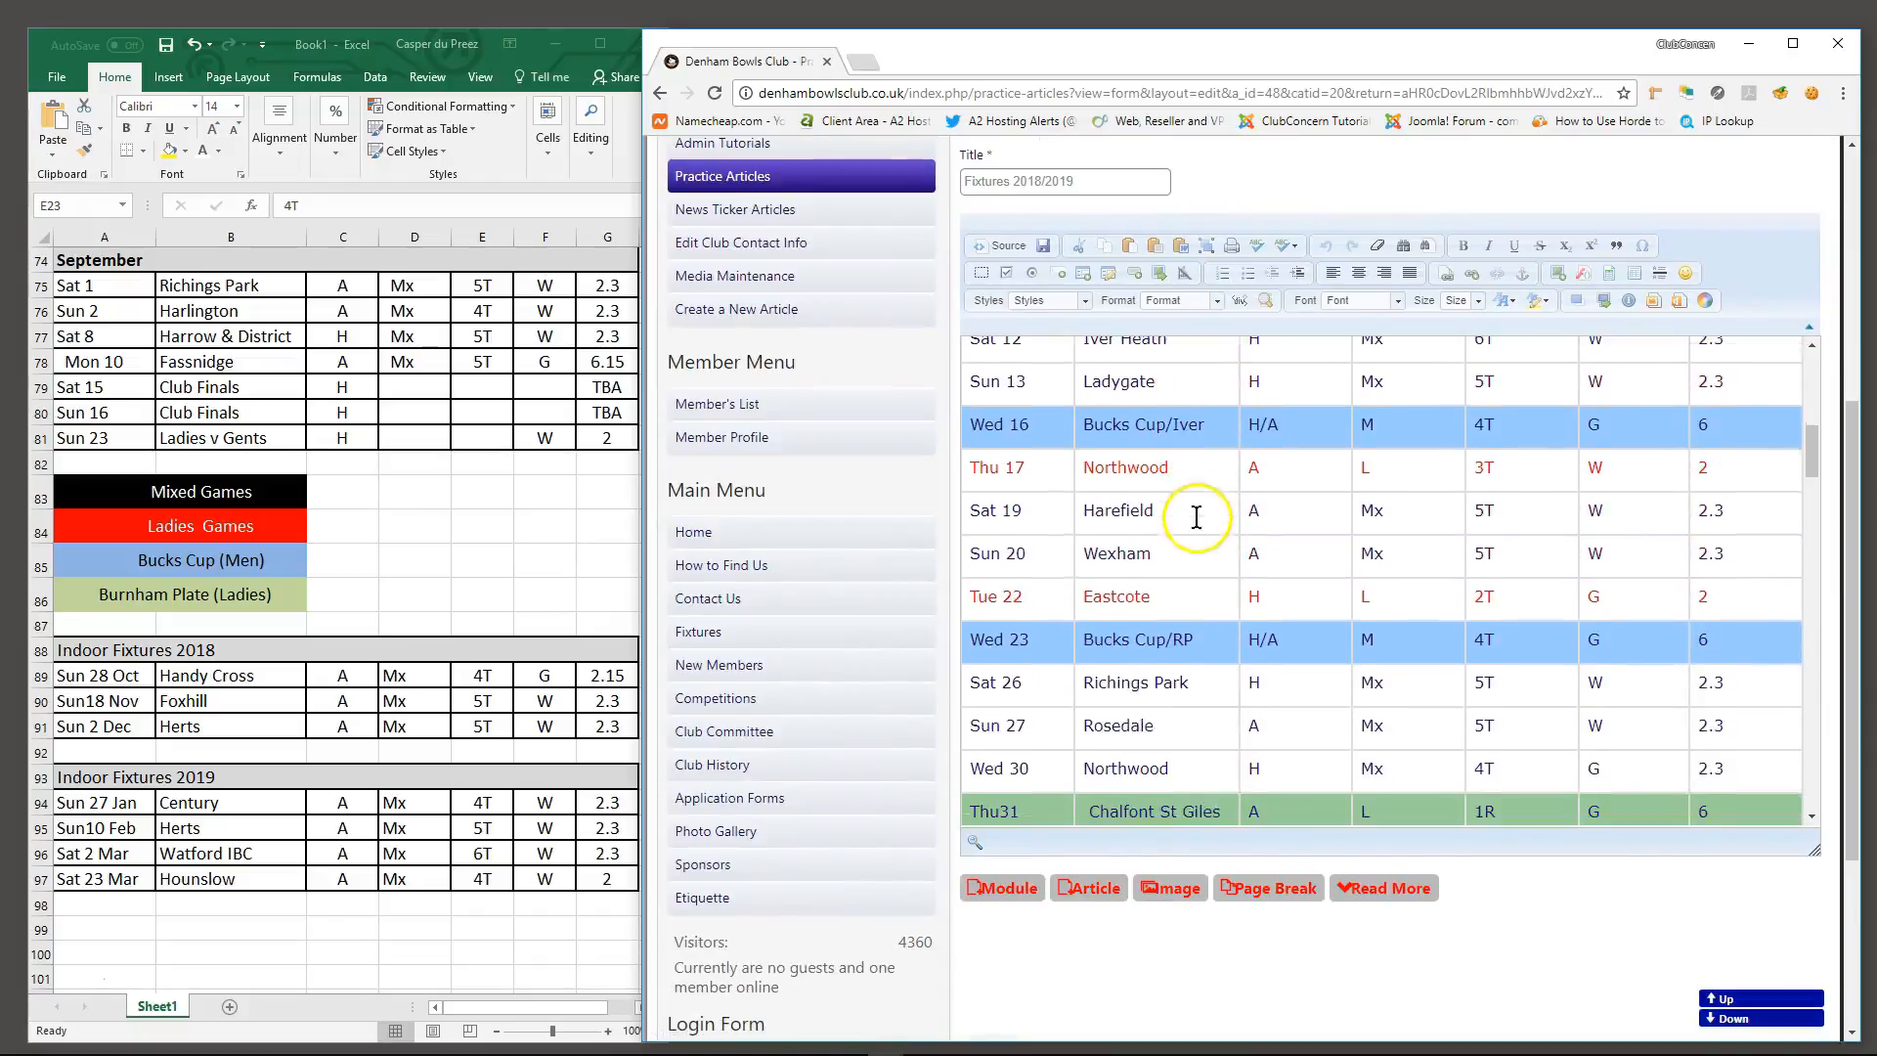
scroll(1258, 564, "down", 5)
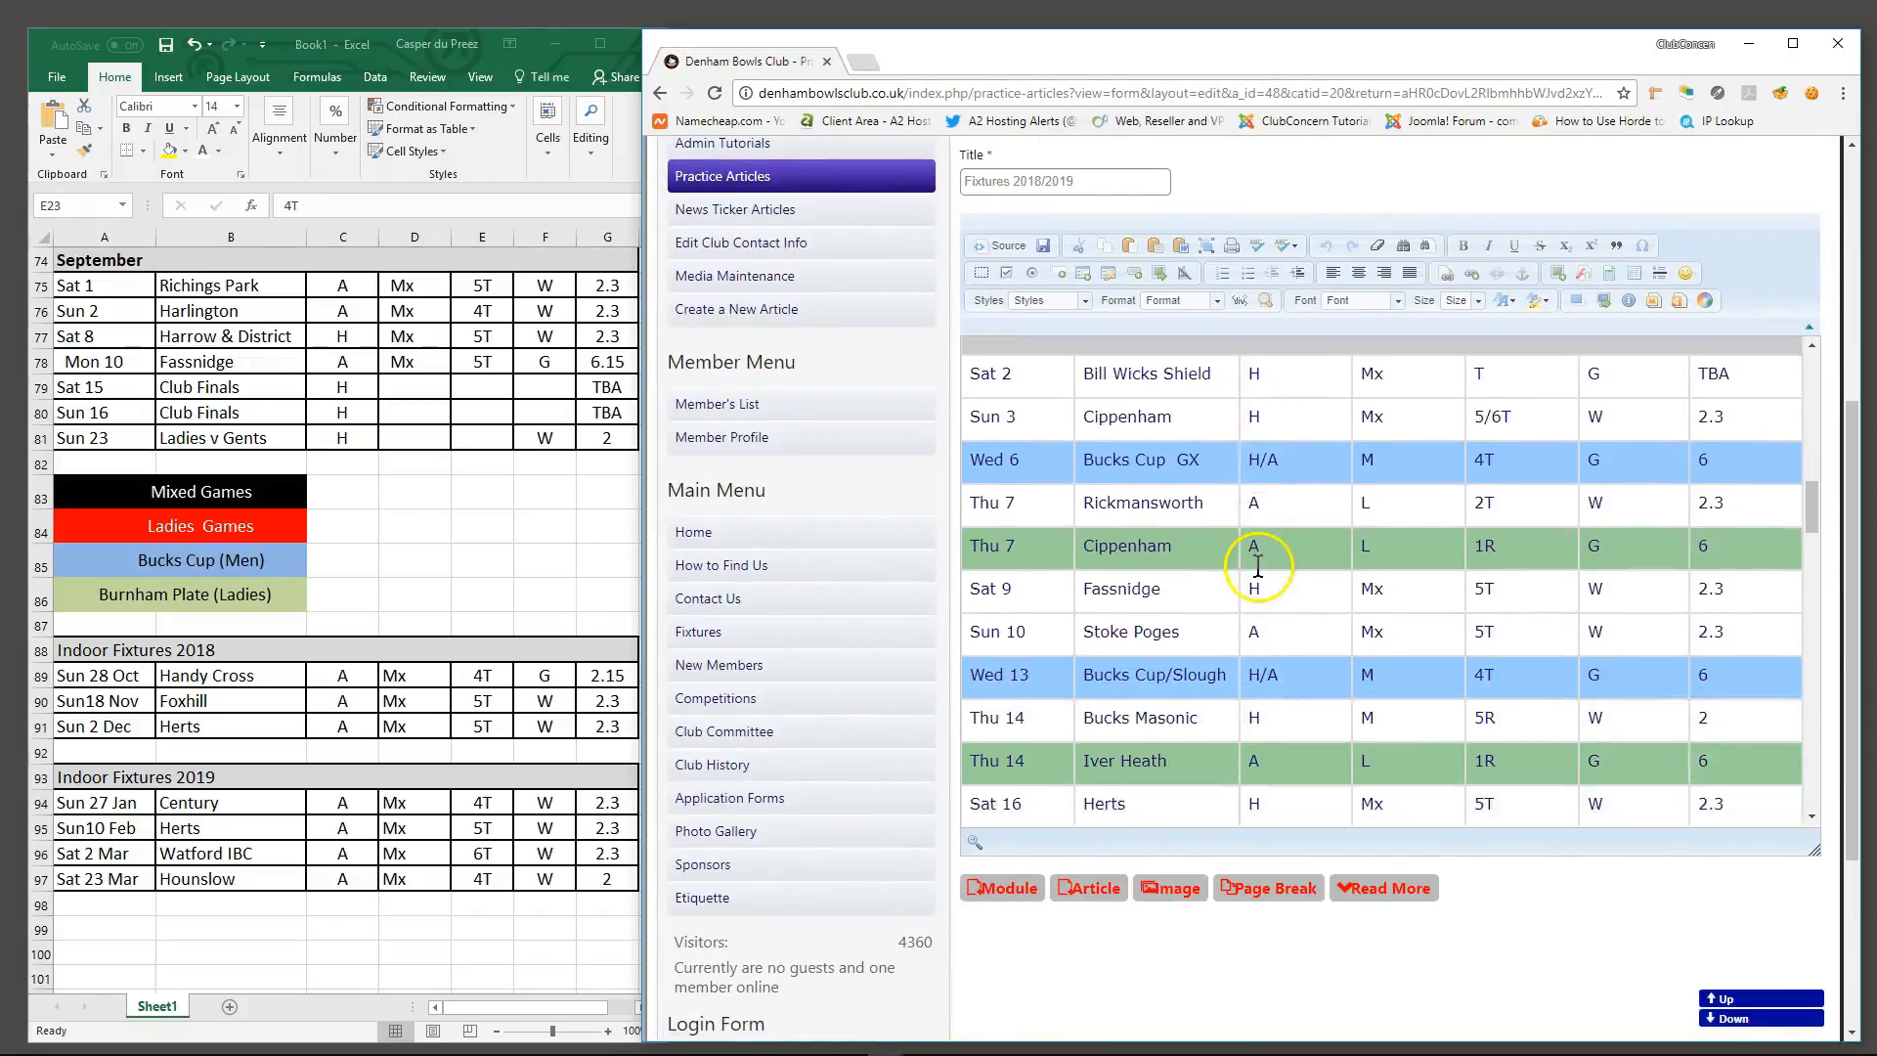
scroll(1251, 534, "down", 5)
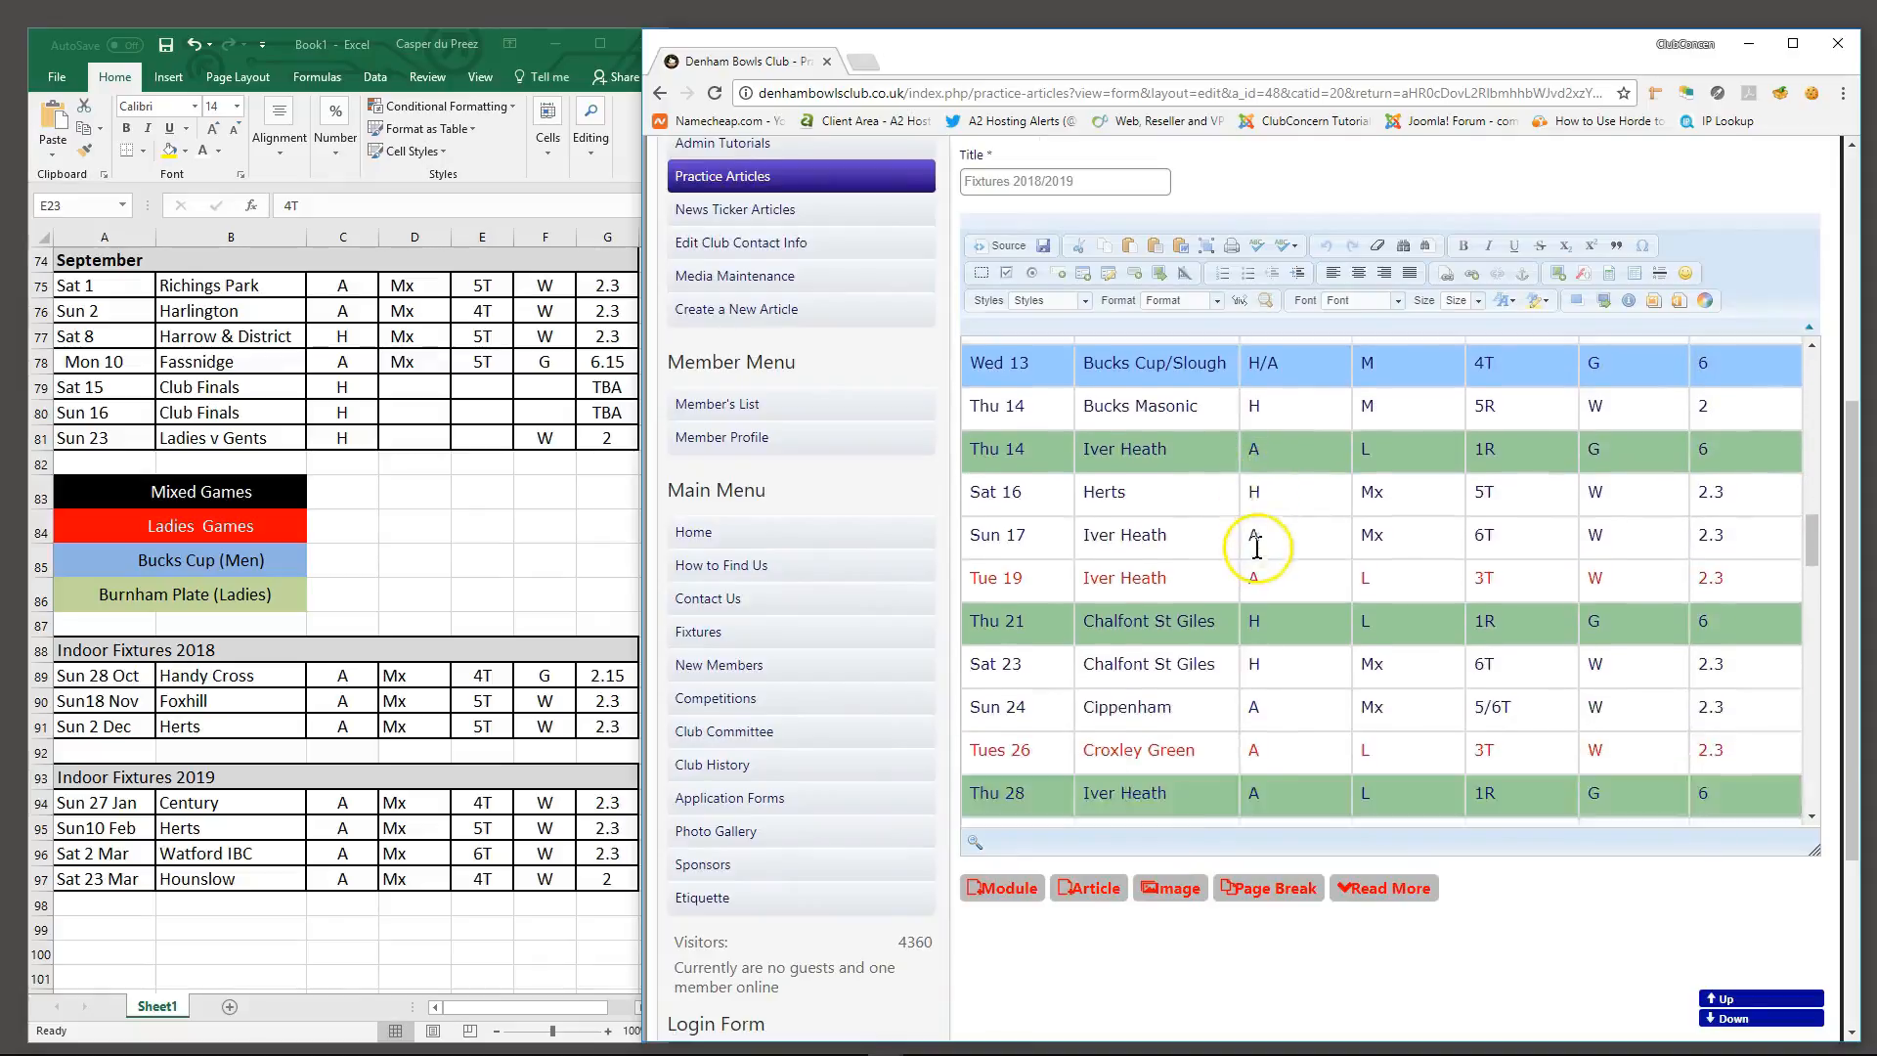
scroll(1269, 538, "down", 5)
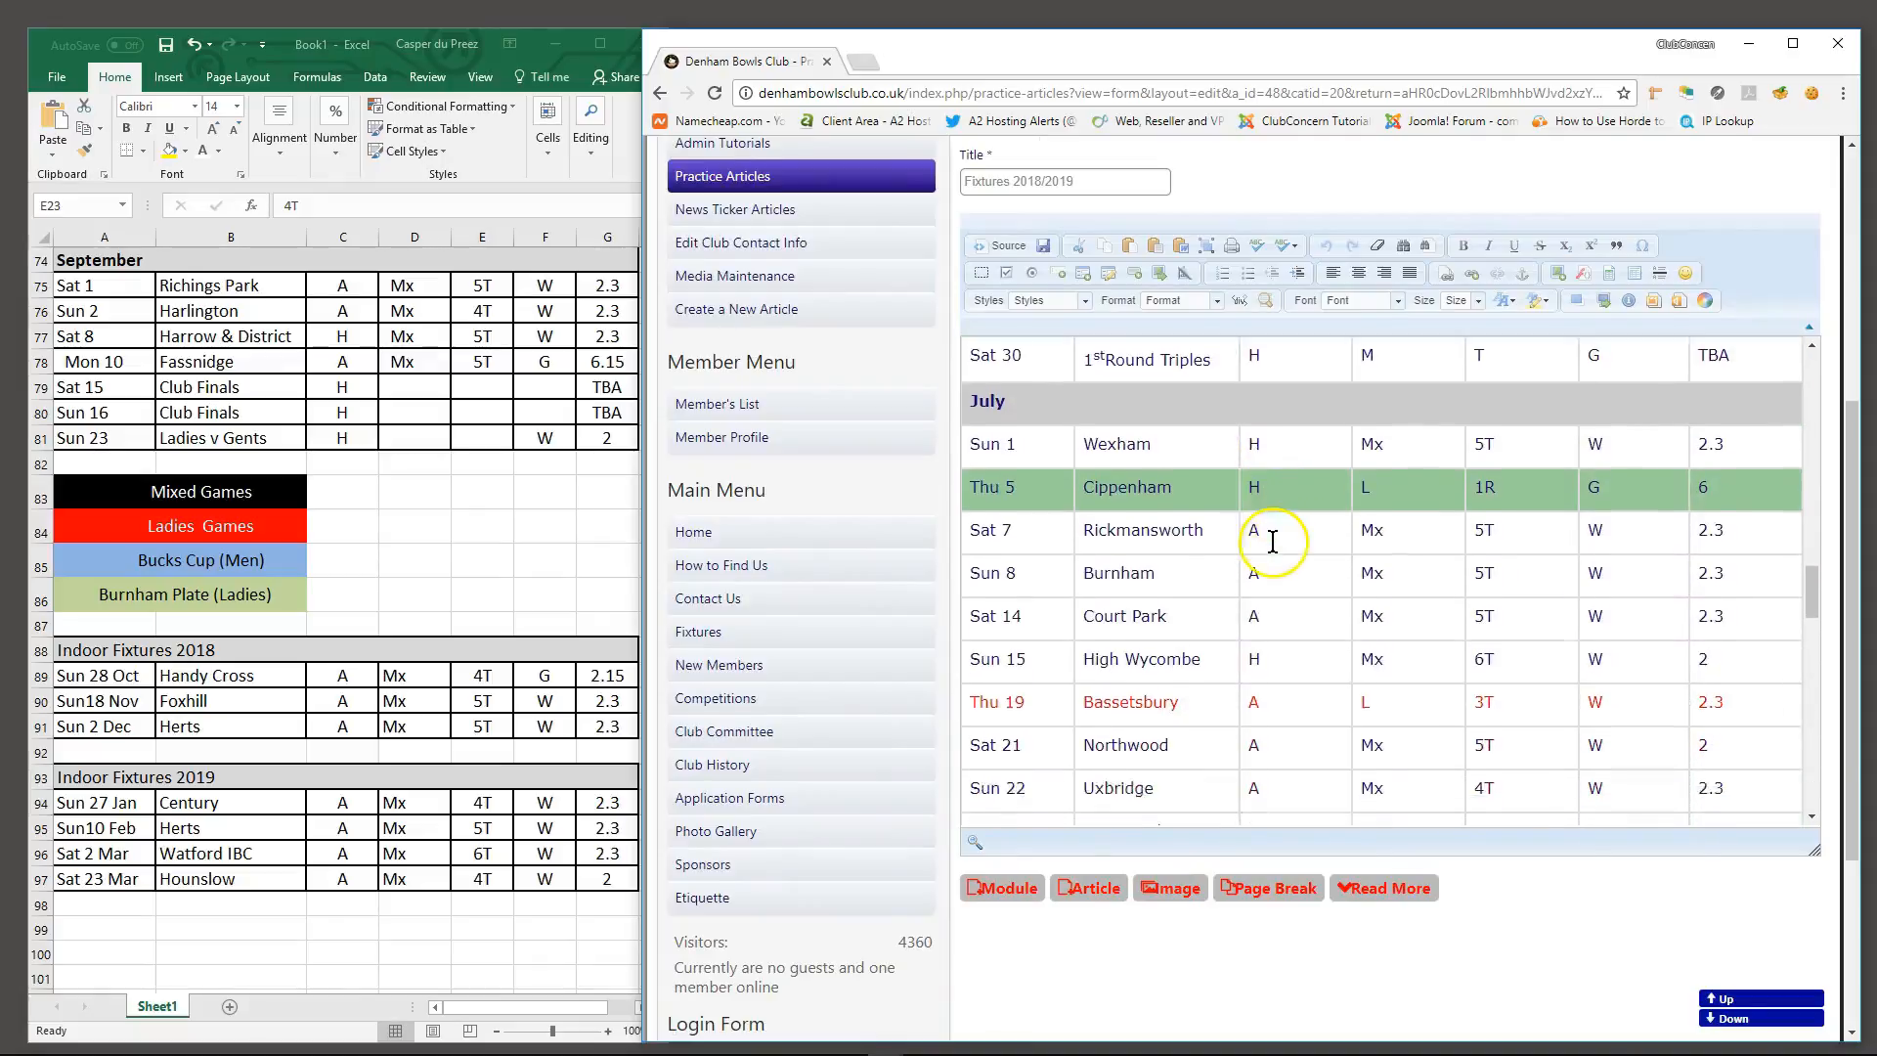
scroll(1271, 547, "down", 5)
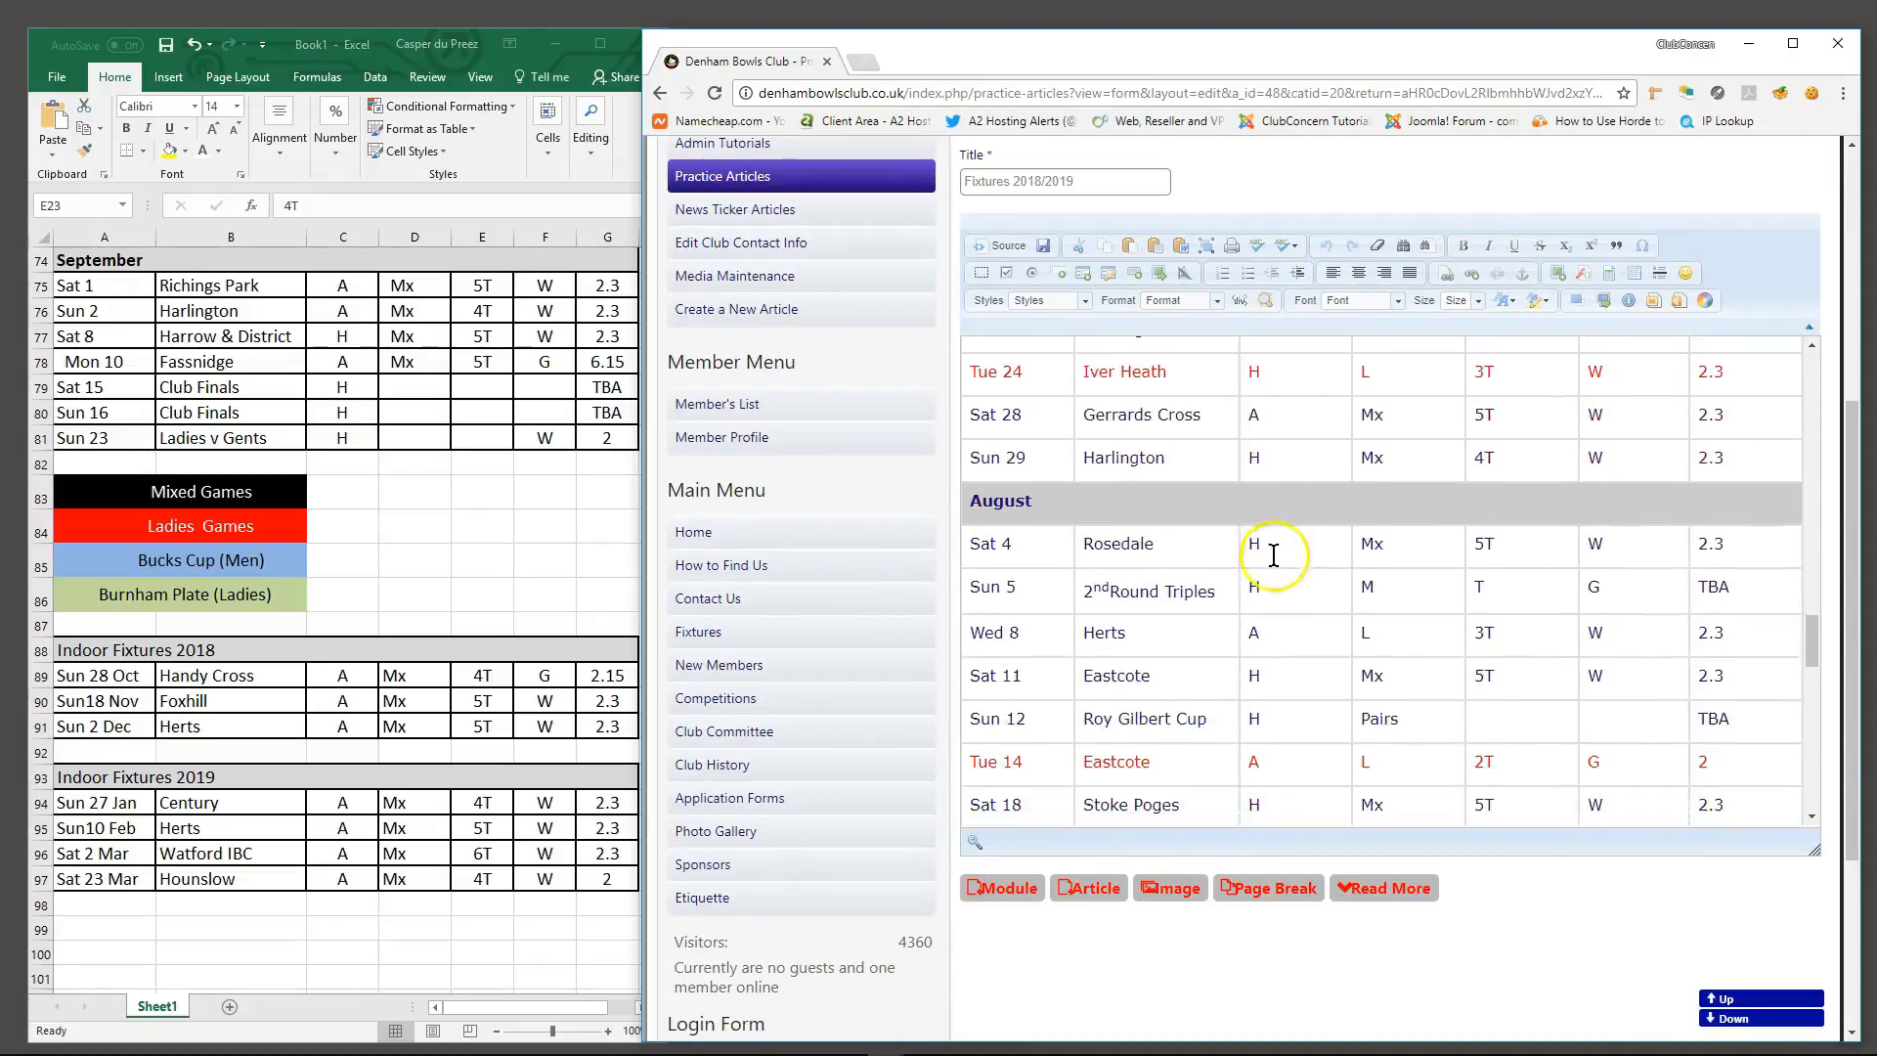
scroll(1277, 562, "down", 5)
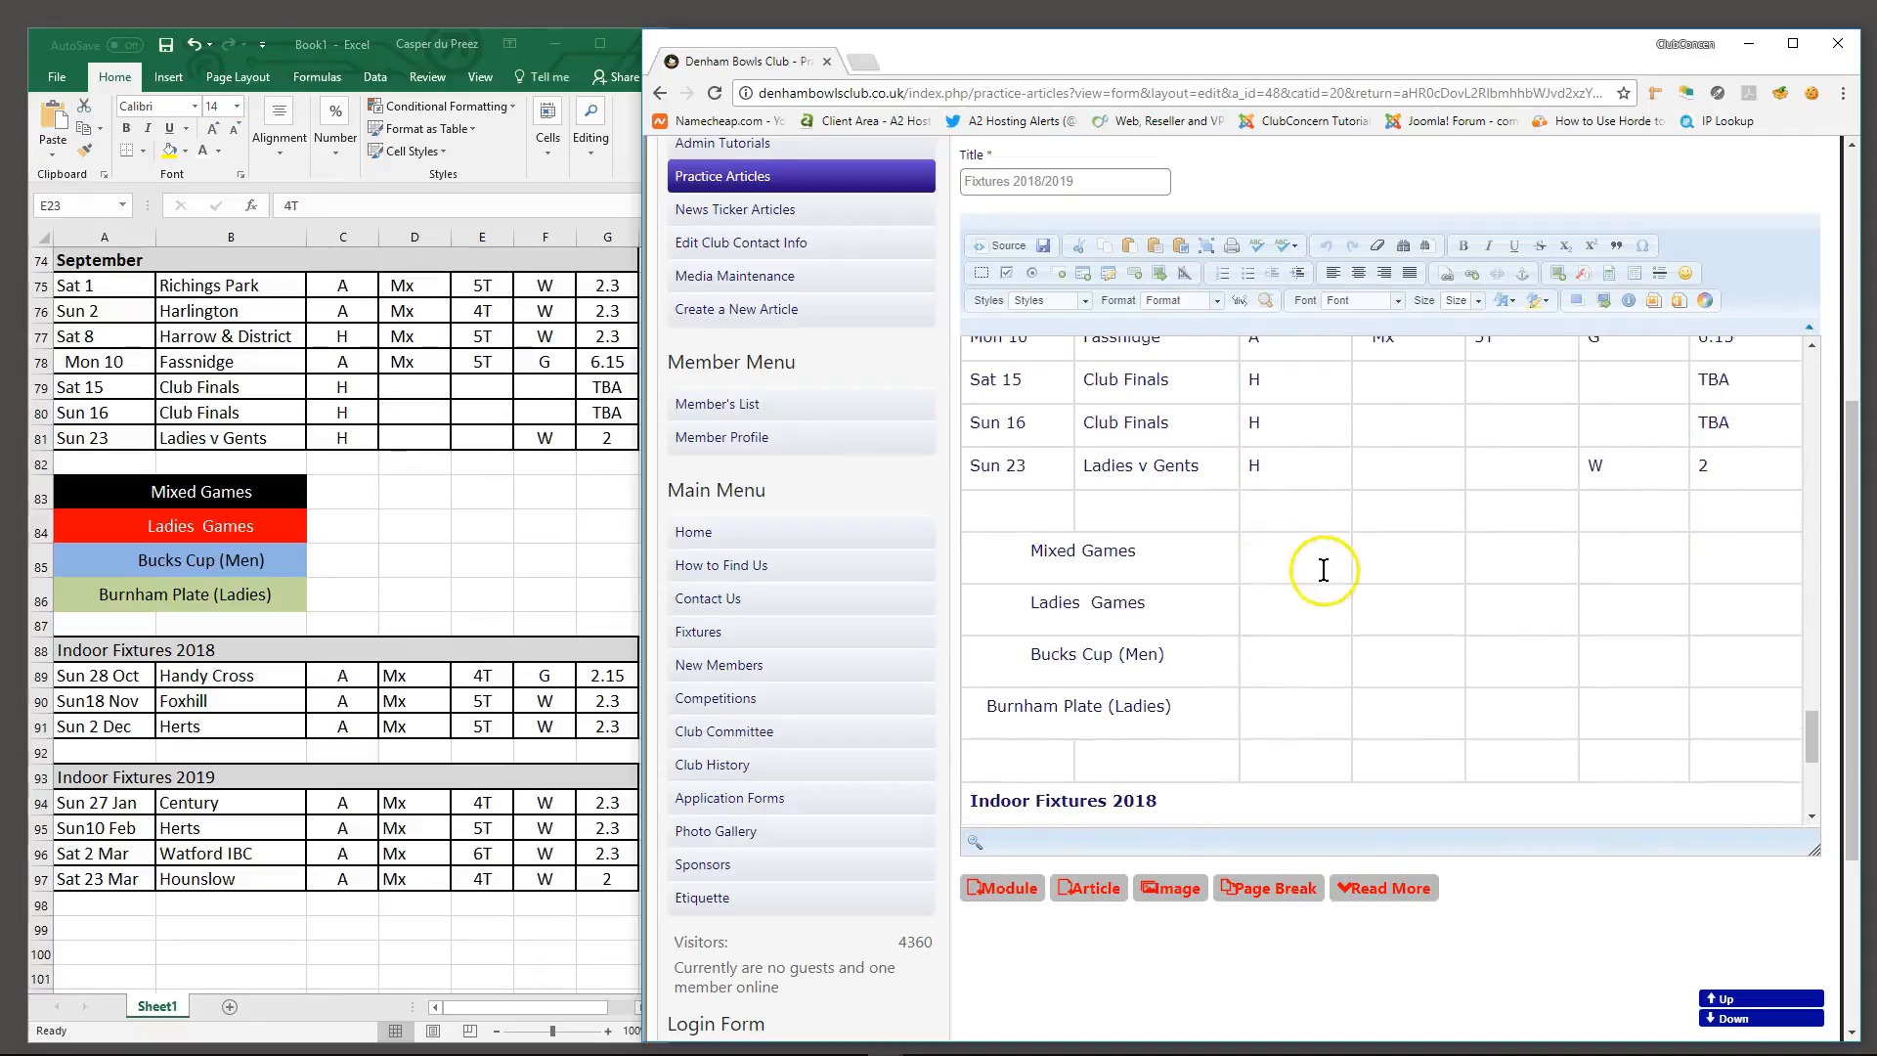
scroll(1348, 554, "down", 1)
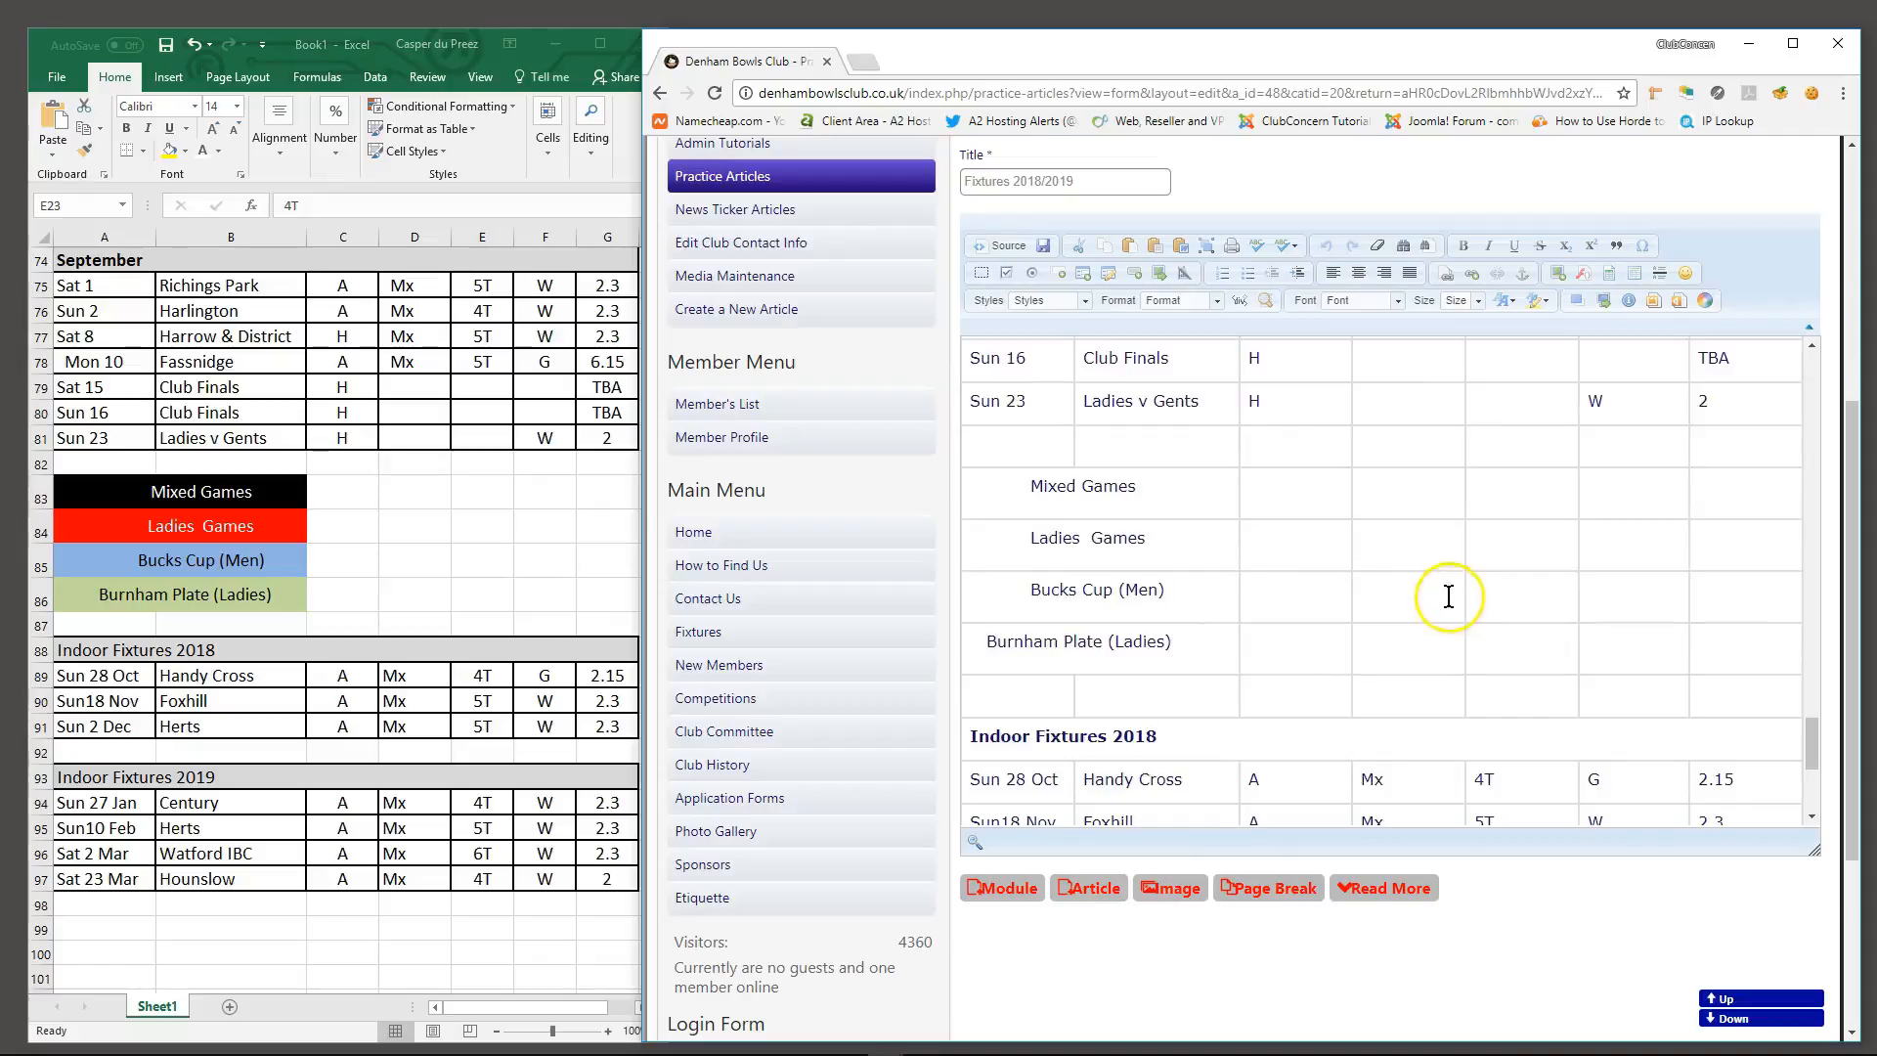
left_click(1726, 445)
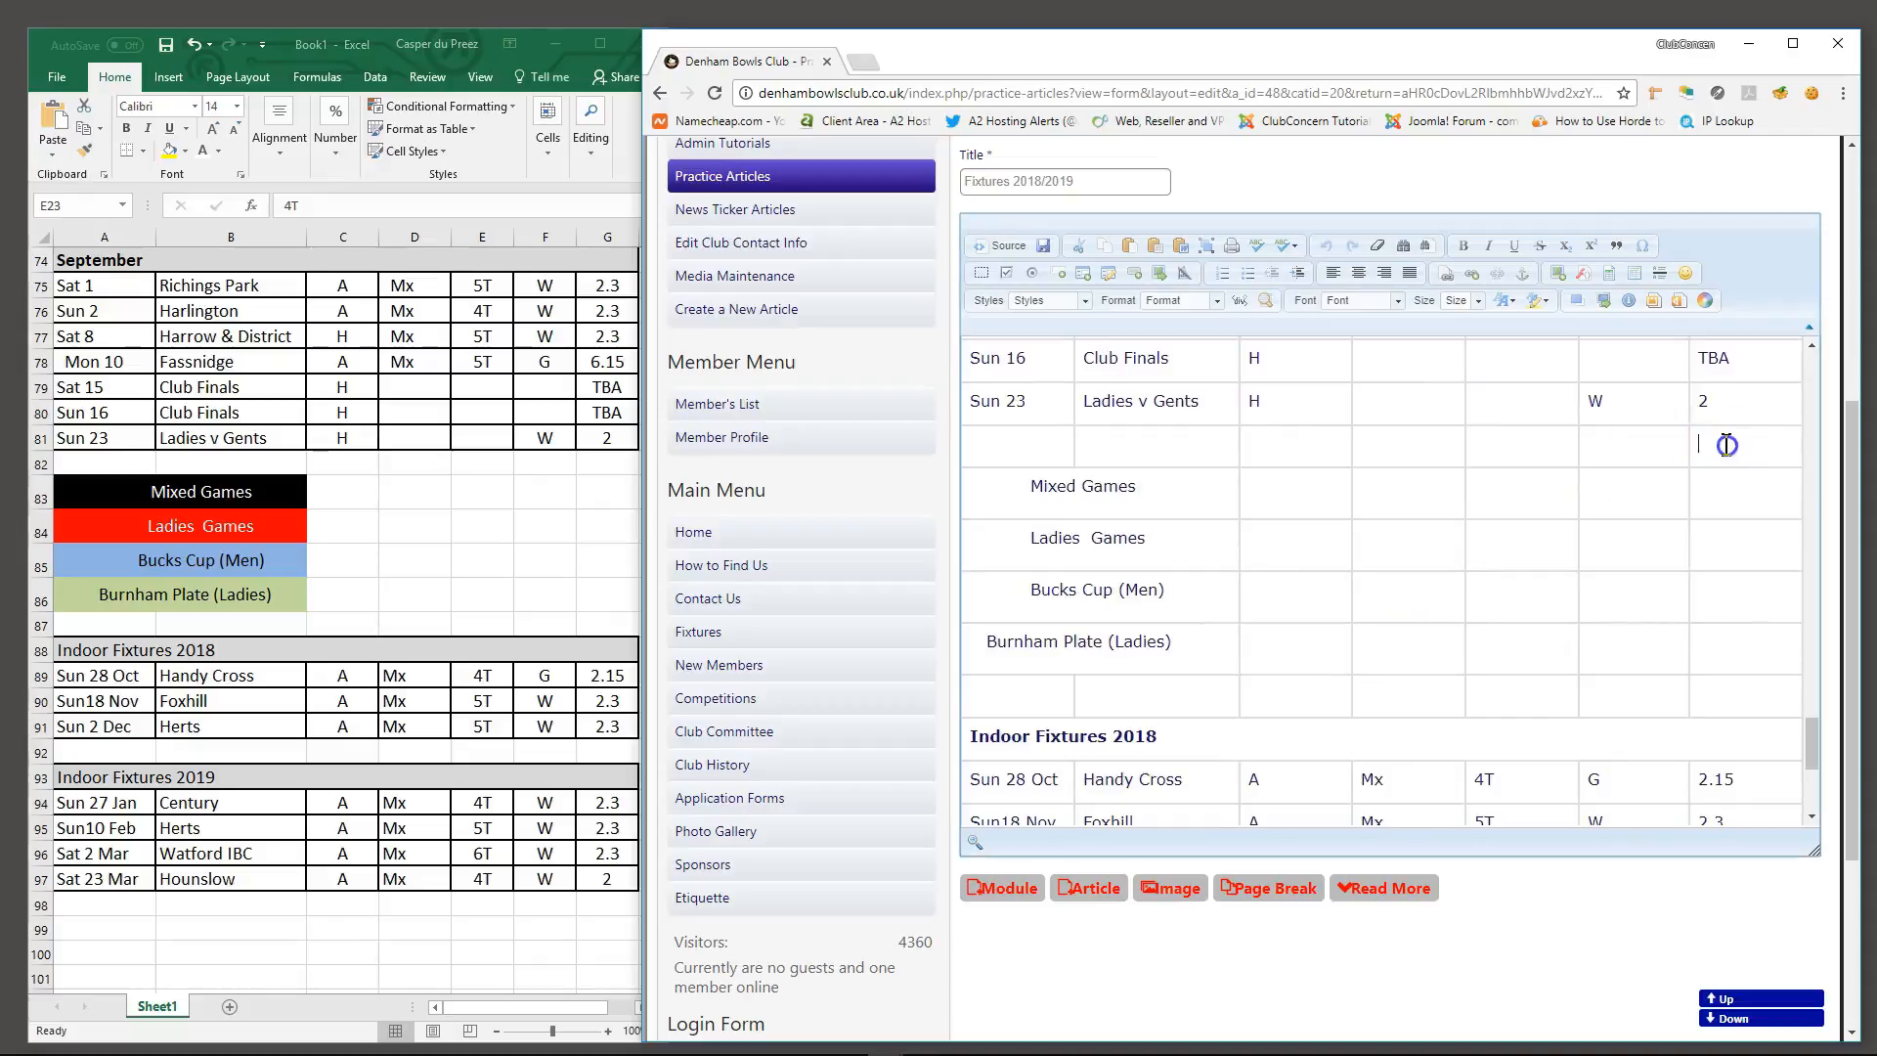
right_click(1018, 453)
mouse_move(1065, 533)
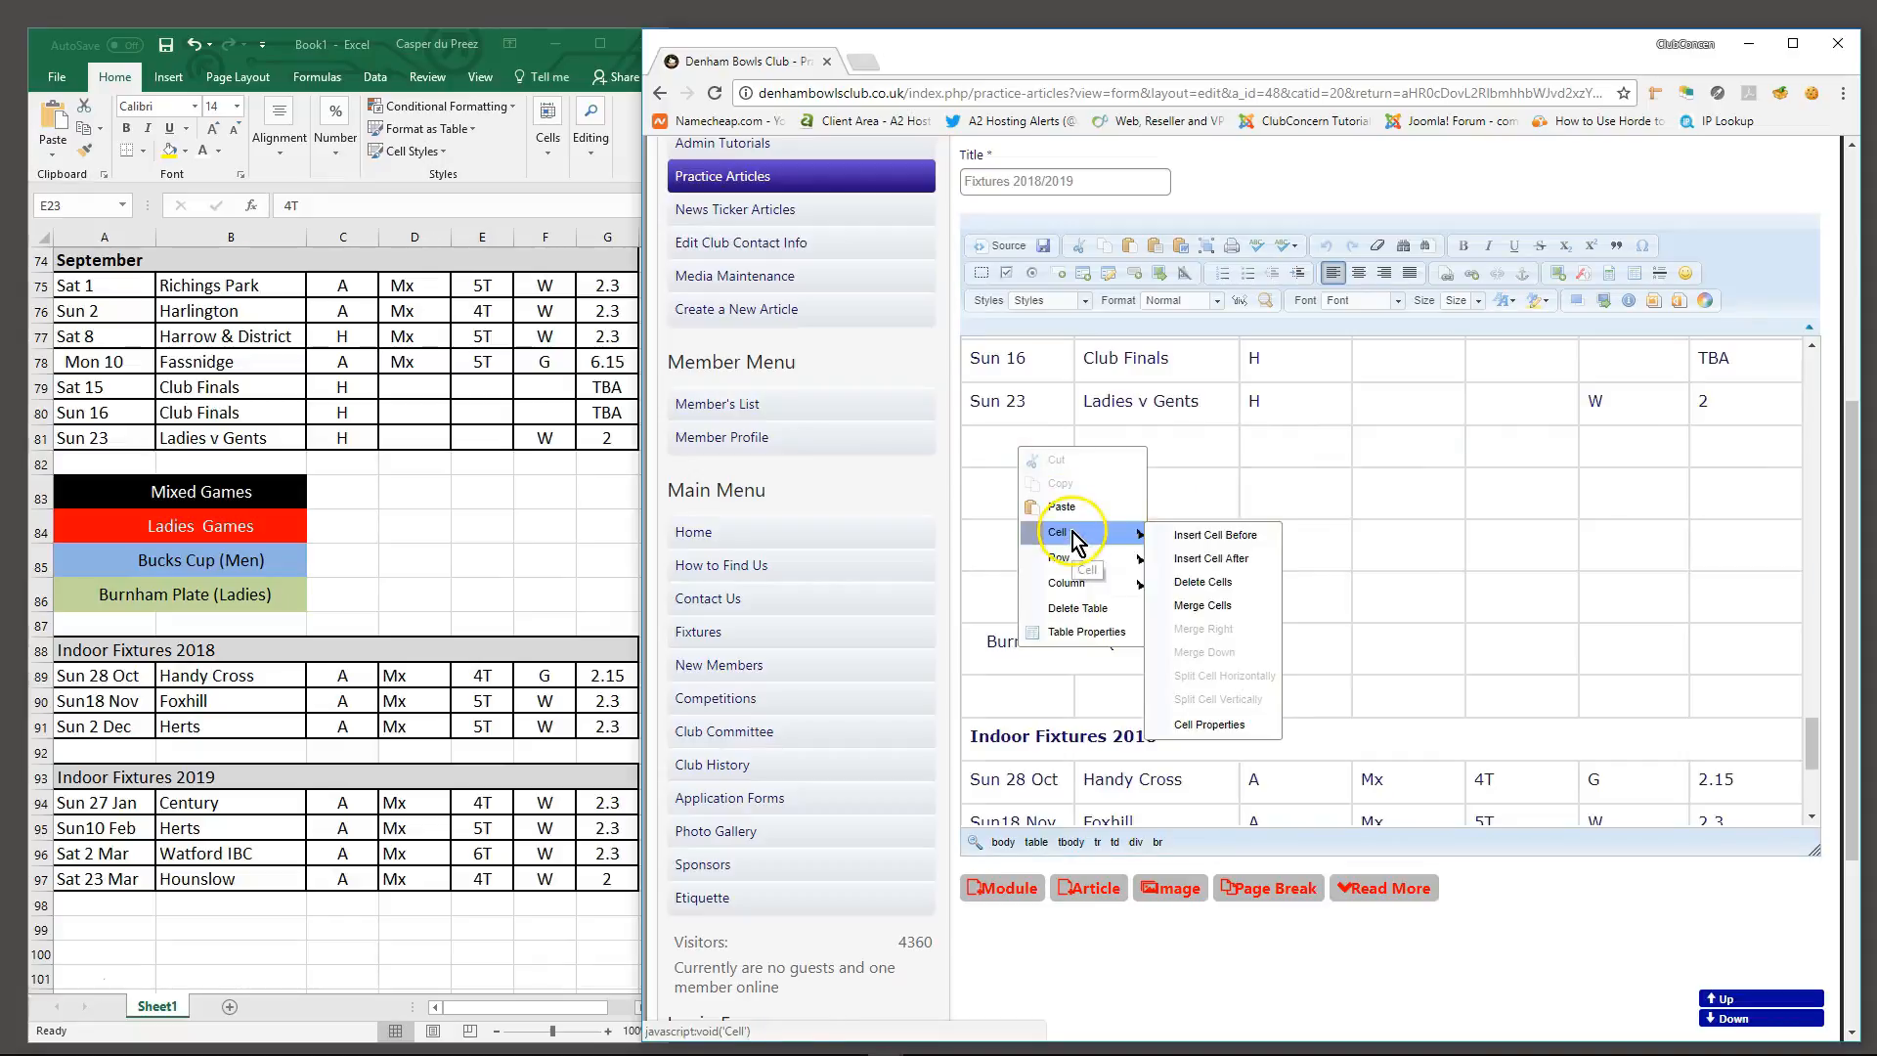
left_click(1200, 583)
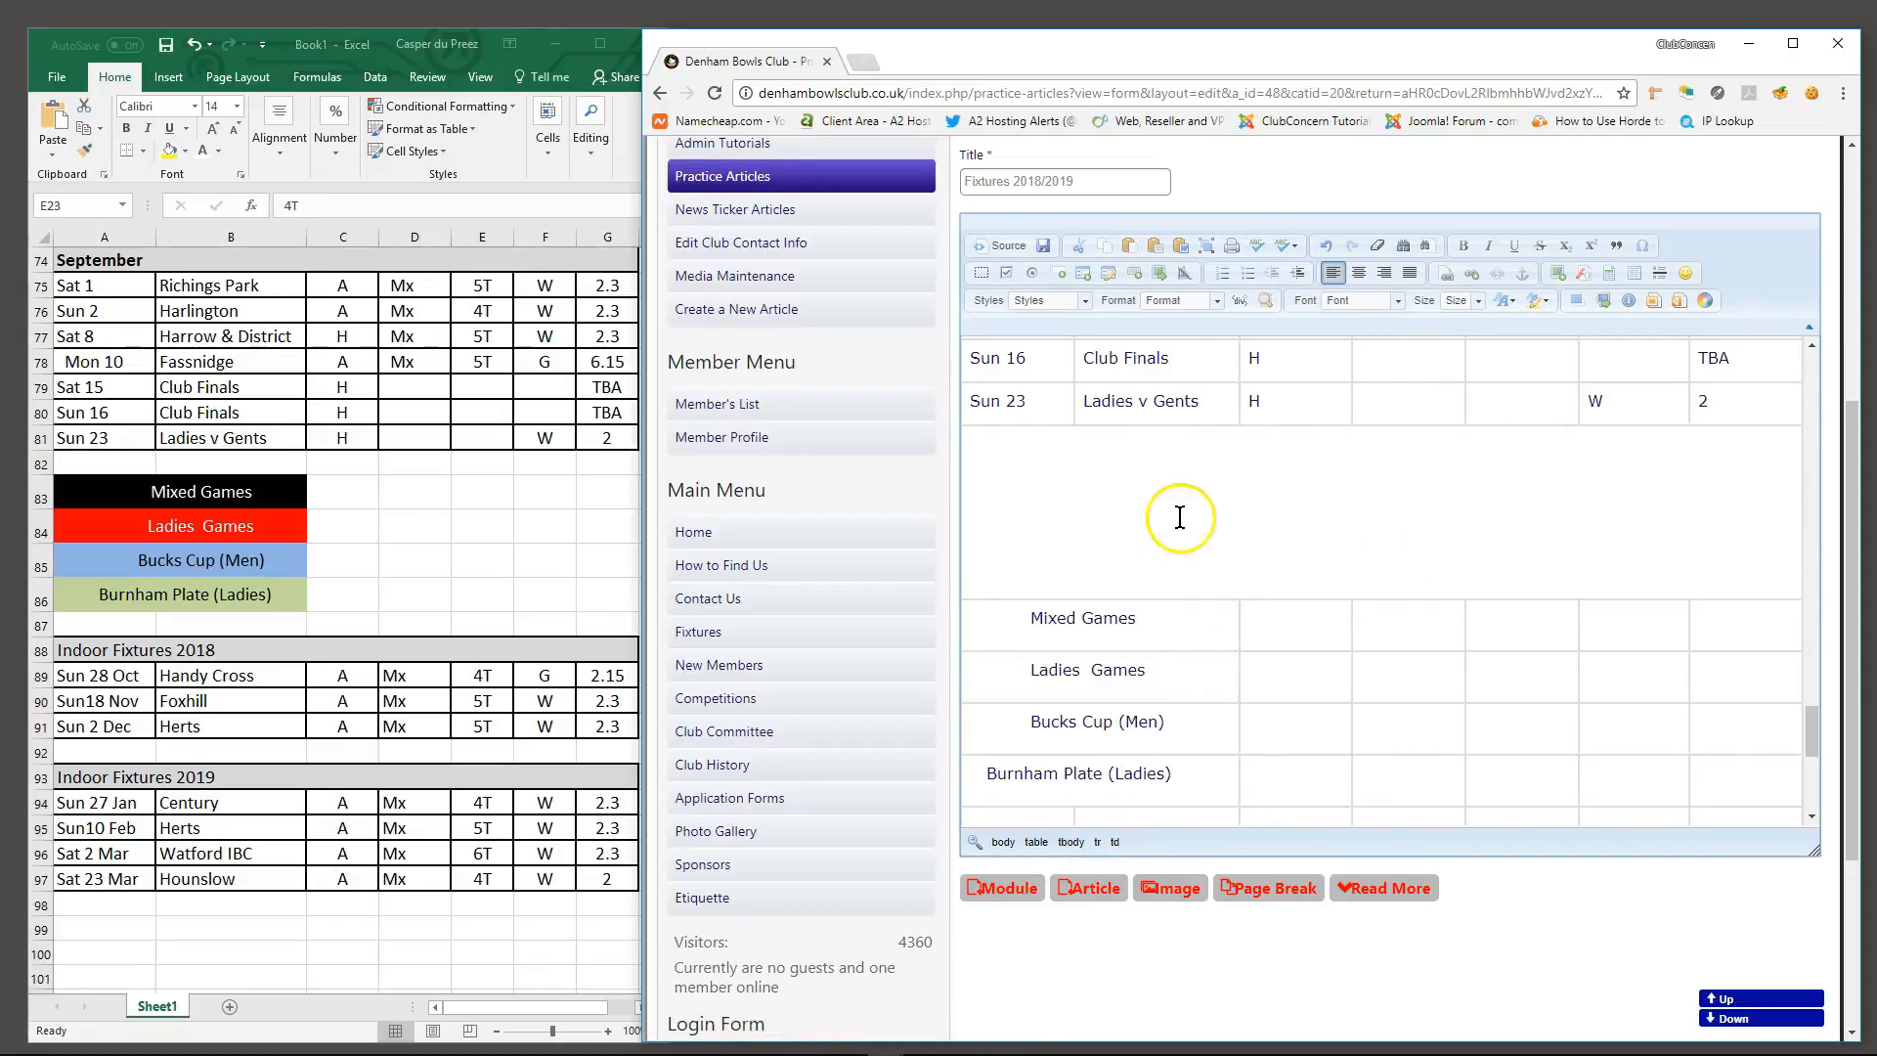
Remove the extra blank lines from the merged row above Mixed Games
key("BackSpace")
key("BackSpace")
key("BackSpace")
key("BackSpace")
key("BackSpace")
key("BackSpace")
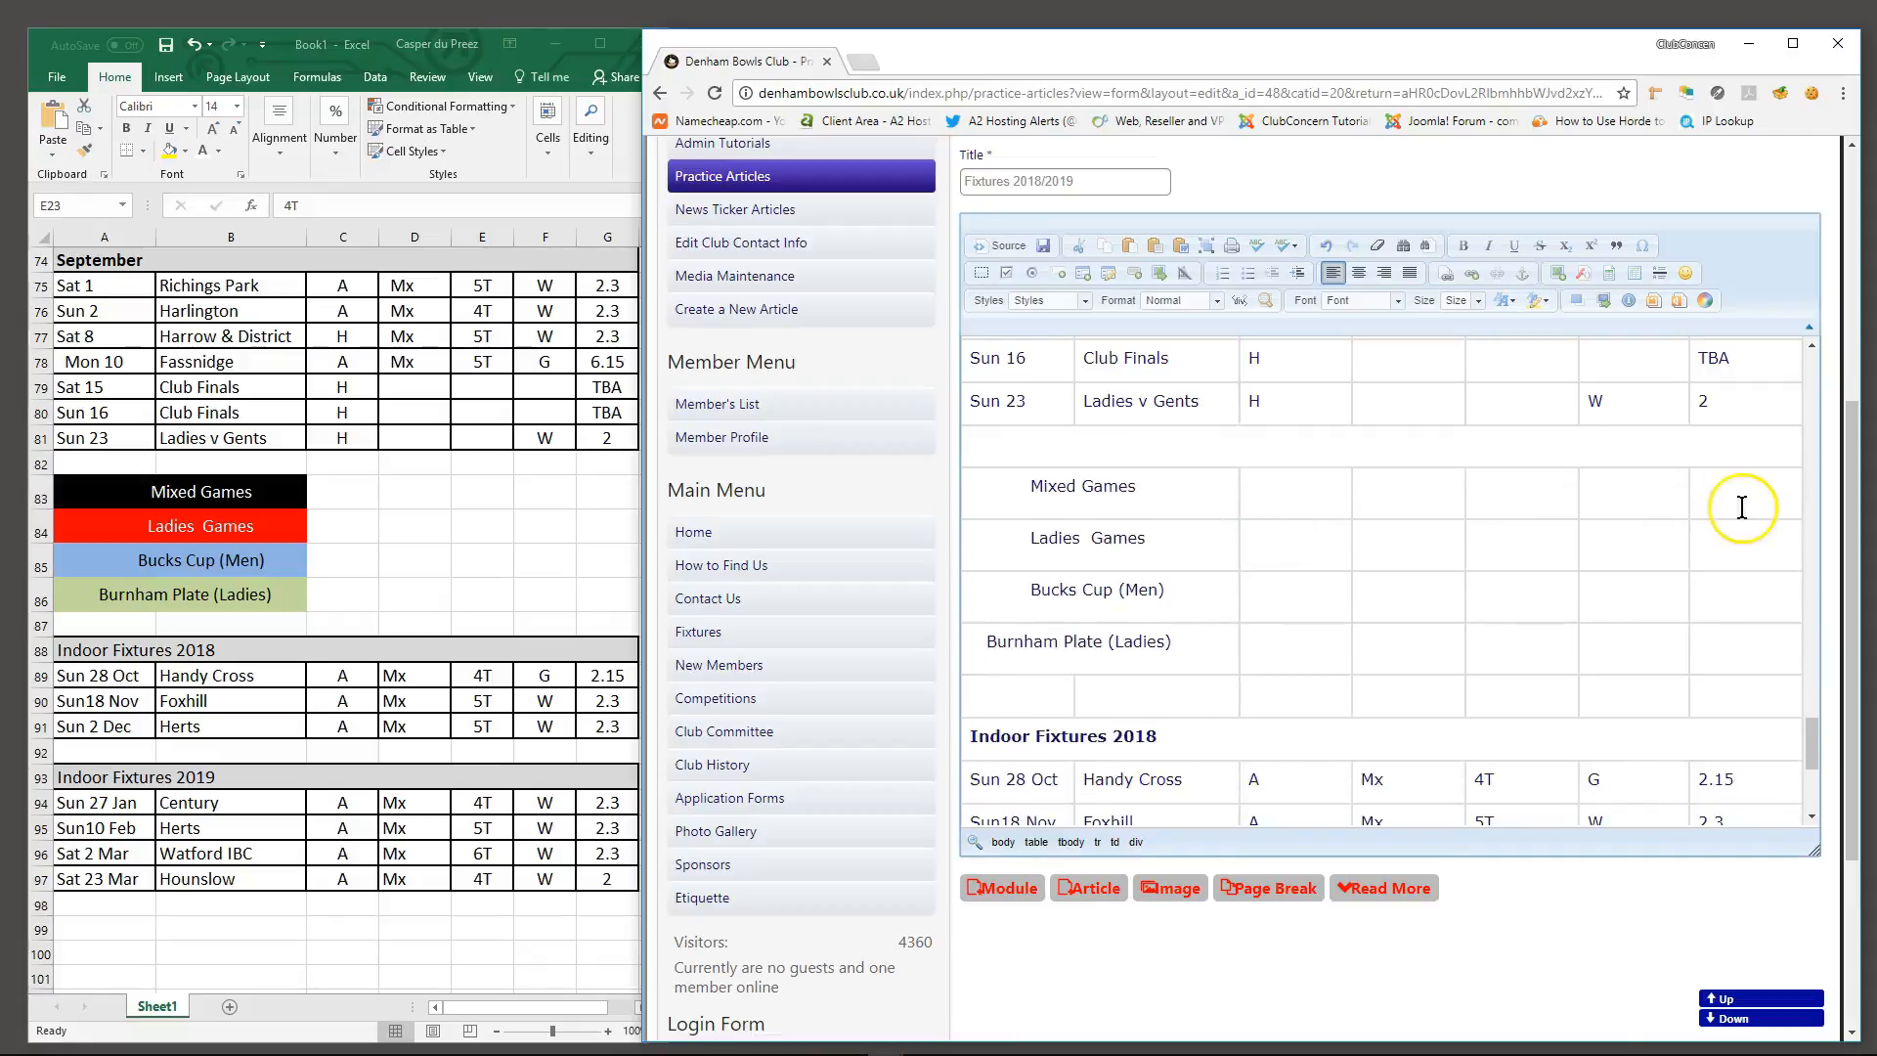
right_click(1294, 498)
mouse_move(1331, 586)
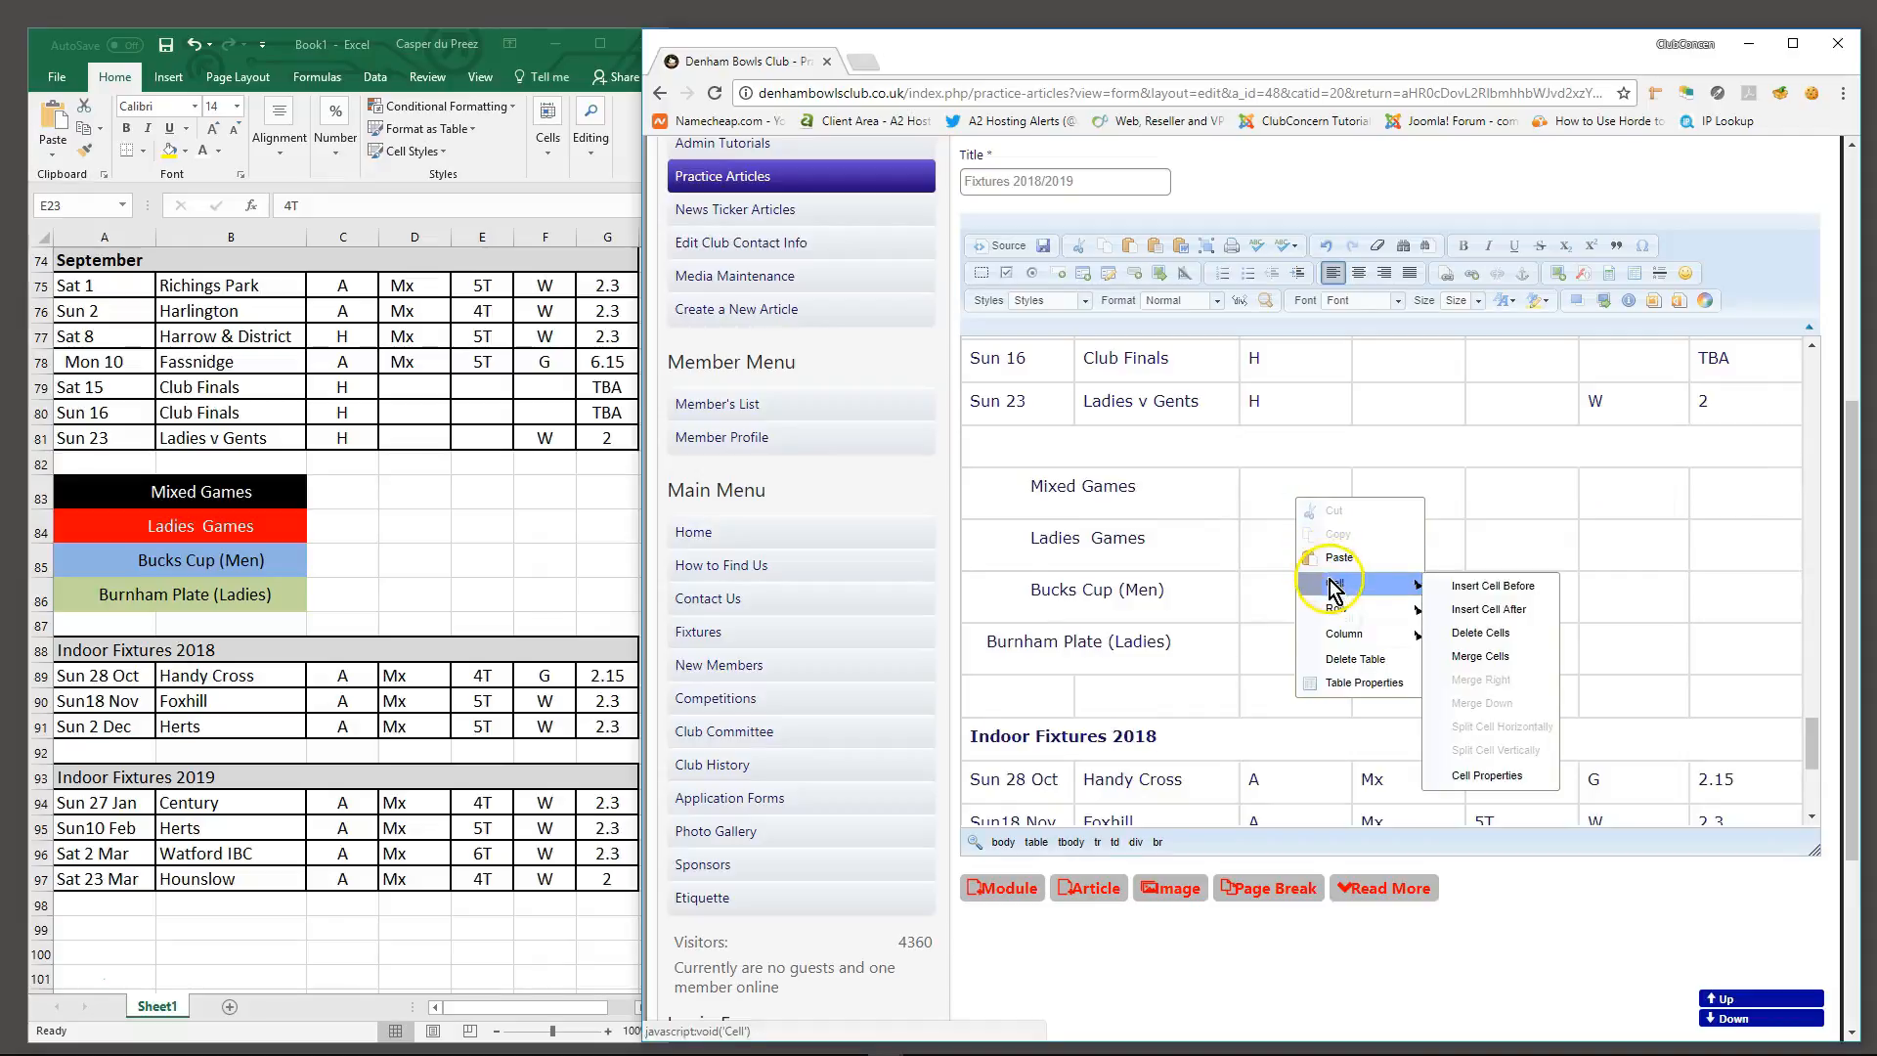
left_click(1508, 779)
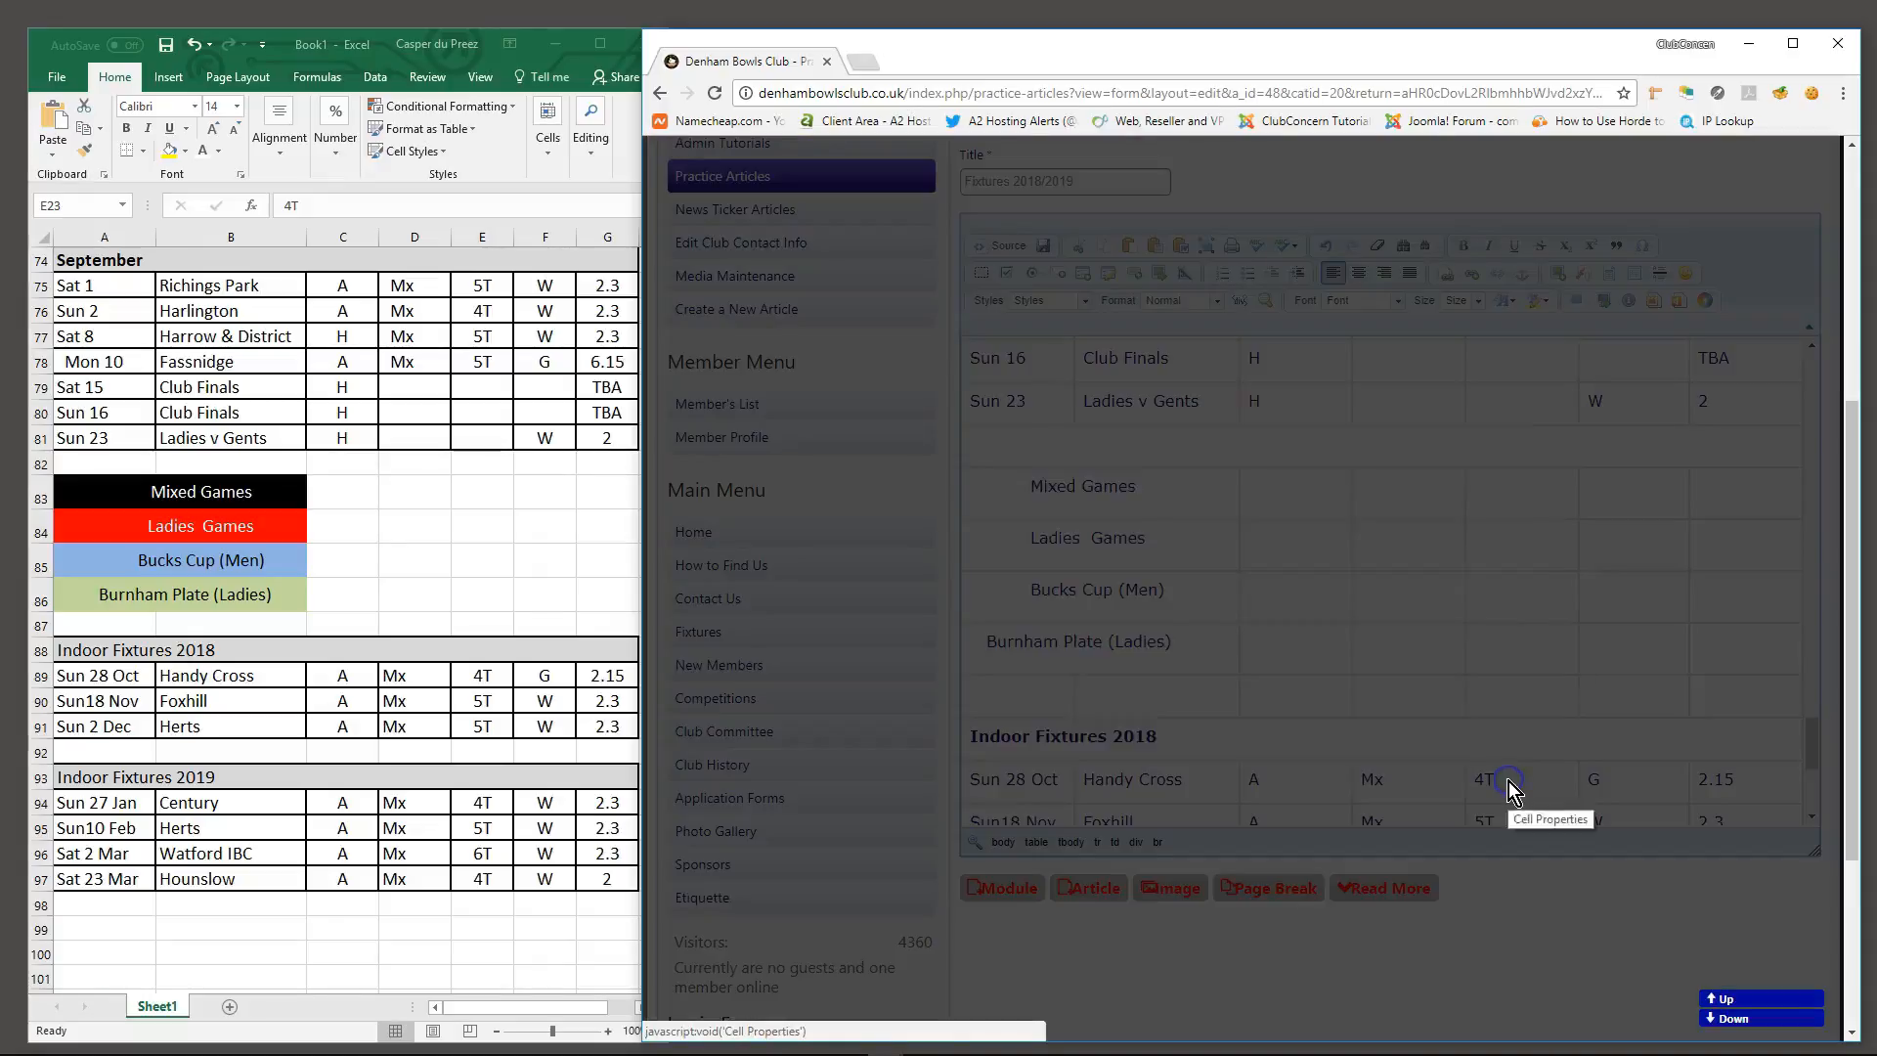
left_click(1457, 721)
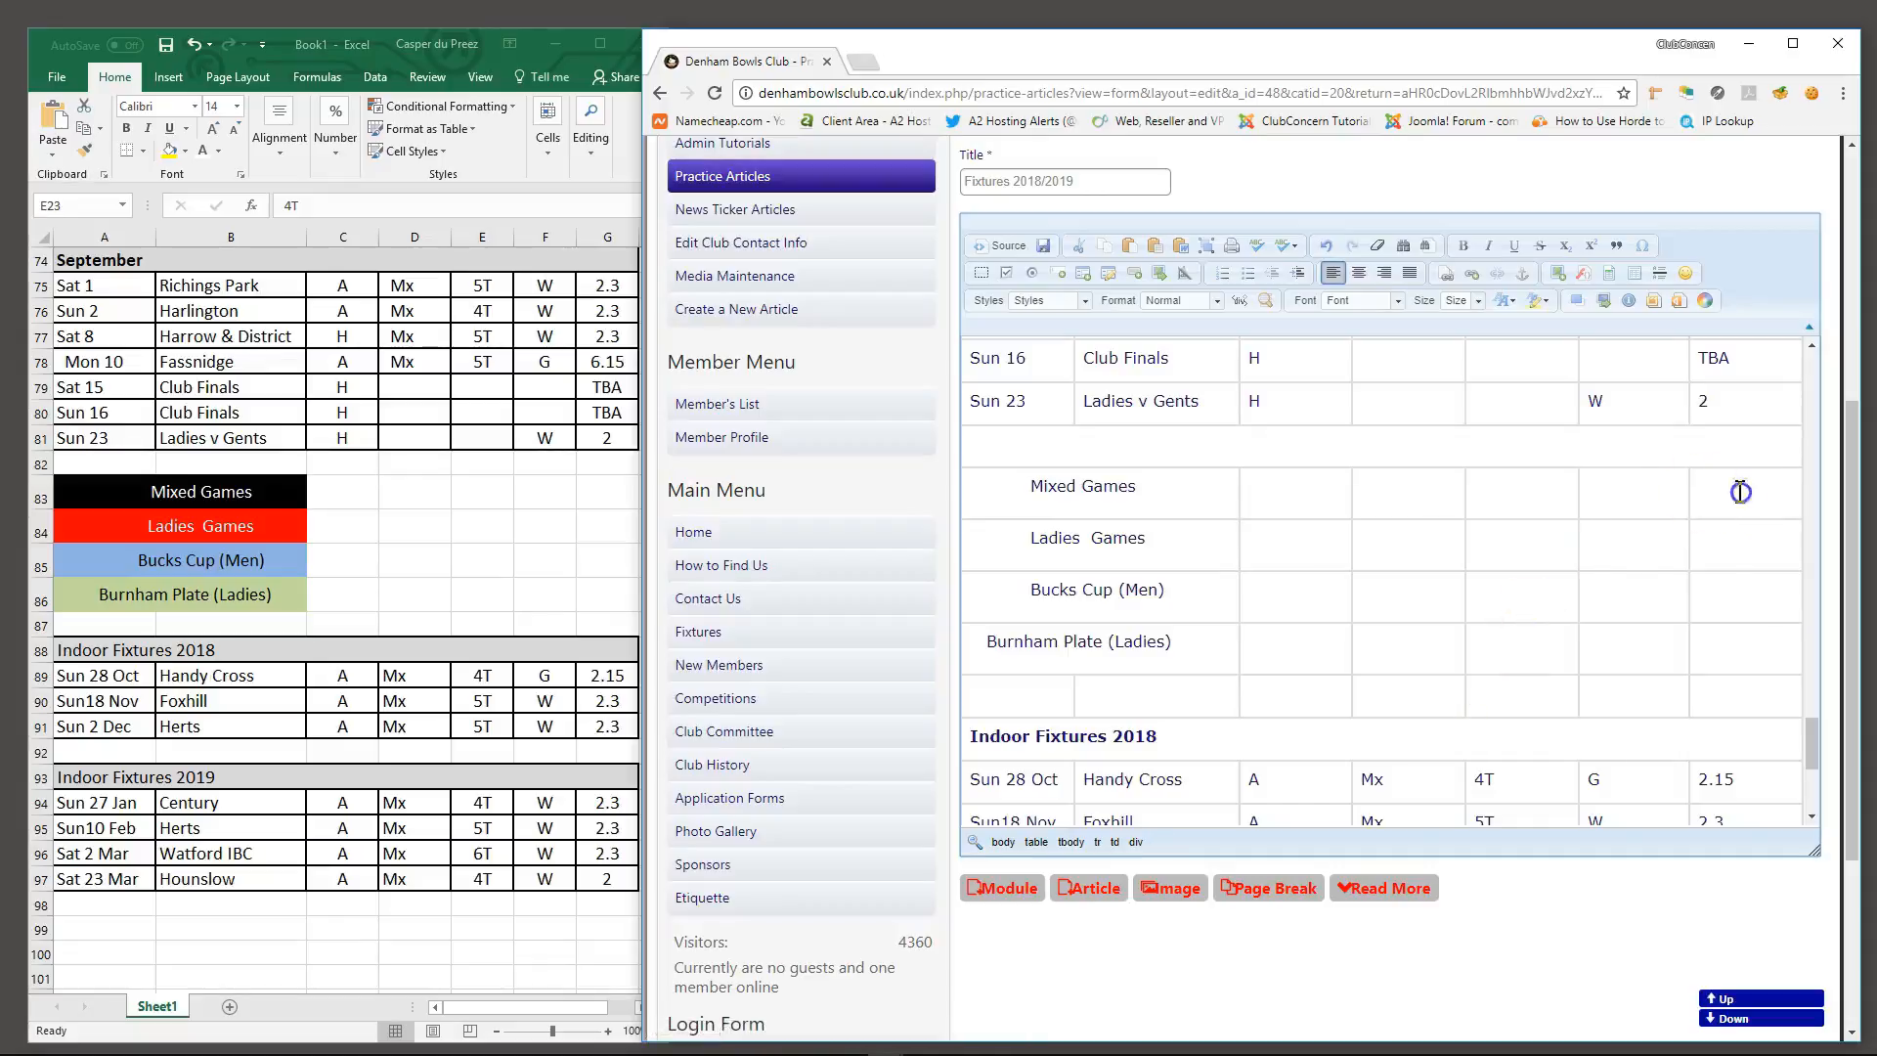
Merge the empty cells beside Mixed Games into one and delete the surplus blank lines inside it
right_click(1260, 489)
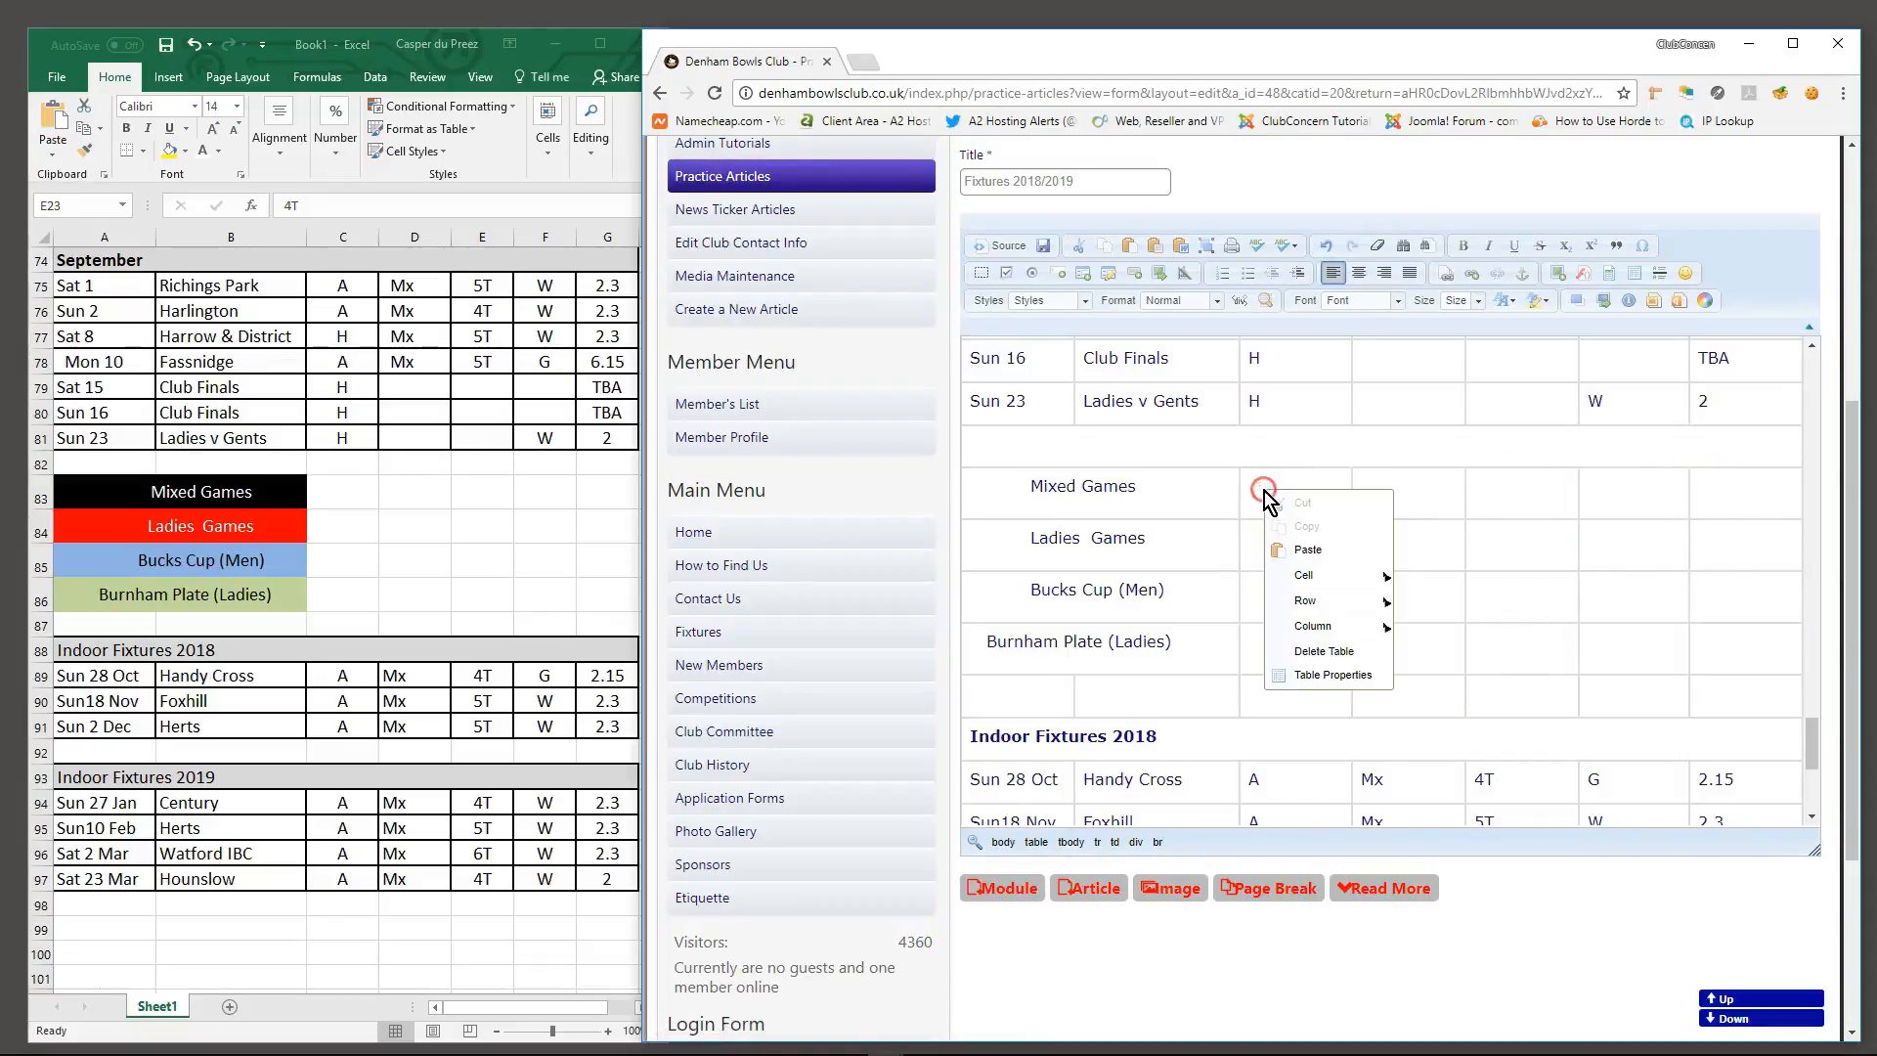
mouse_move(1305, 576)
left_click(1452, 651)
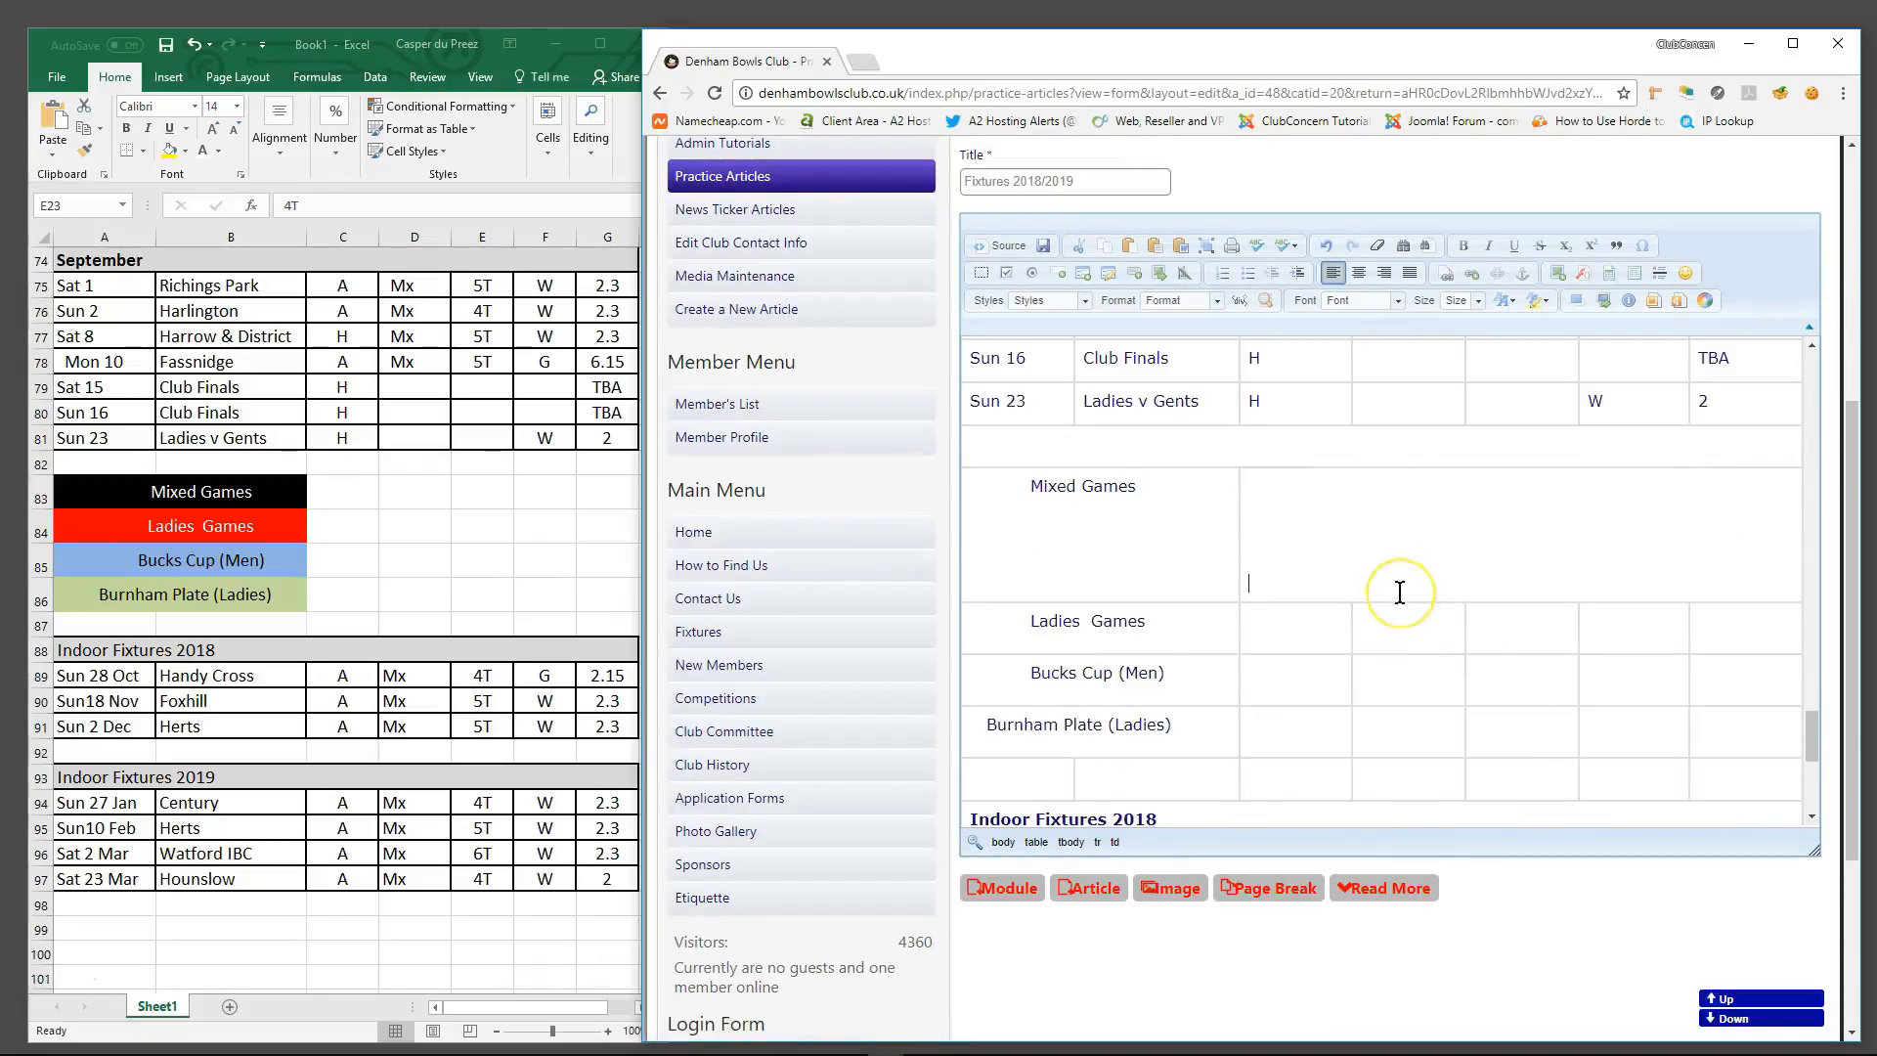
key("BackSpace")
key("BackSpace")
key("BackSpace")
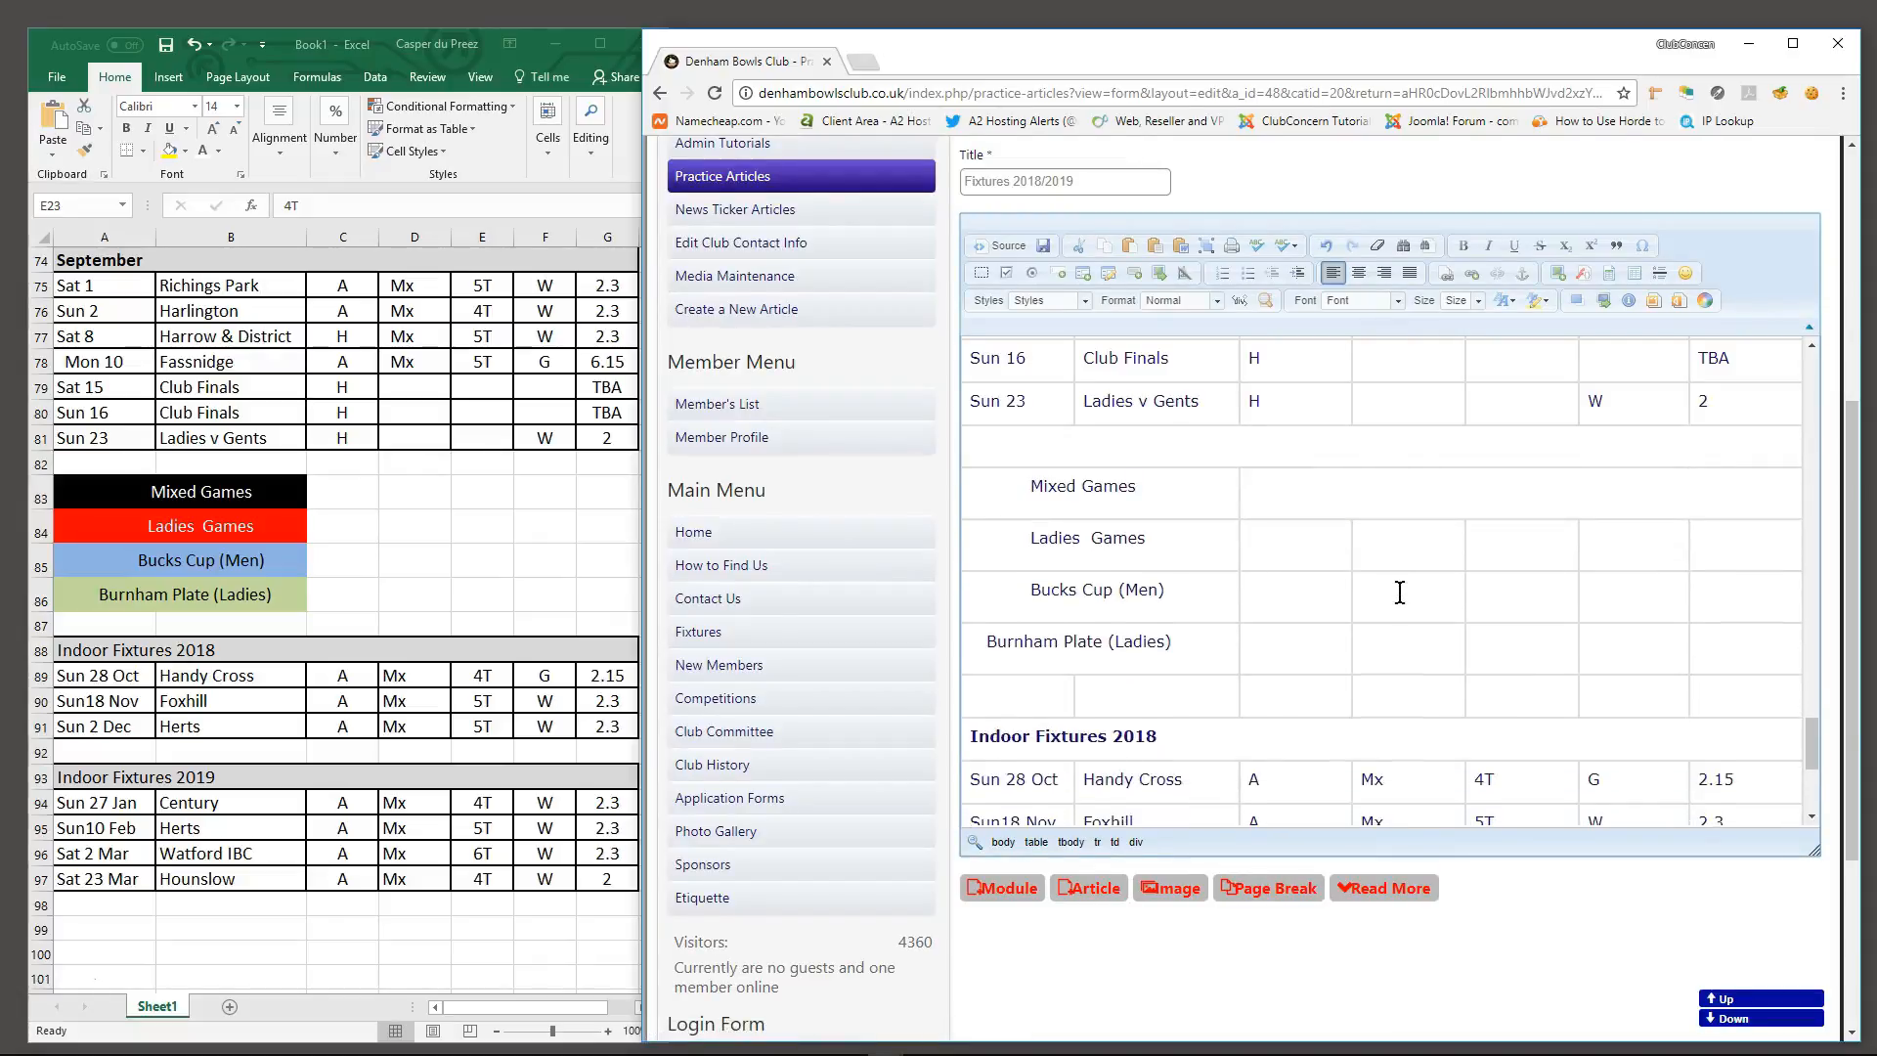
Merge the empty cells beside Ladies Games into one cell
left_click(1703, 545)
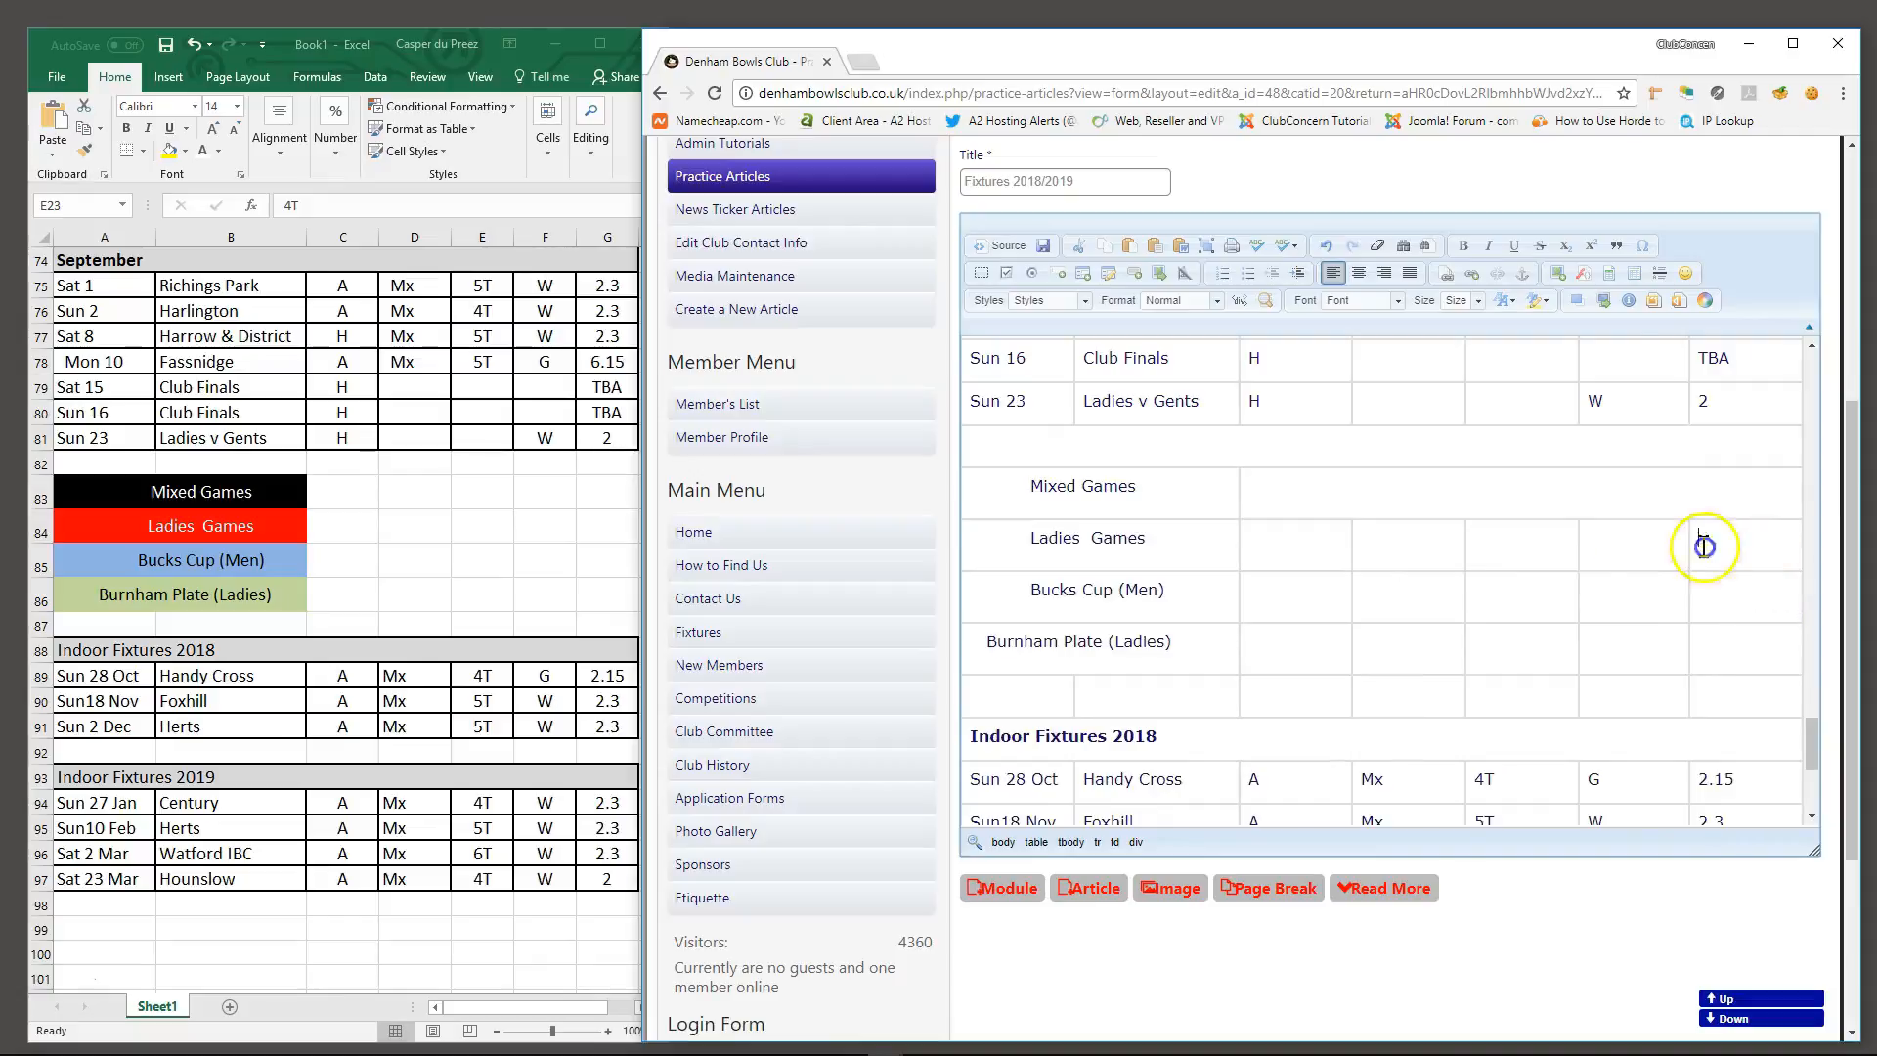
right_click(1286, 555)
mouse_move(1382, 635)
left_click(1456, 708)
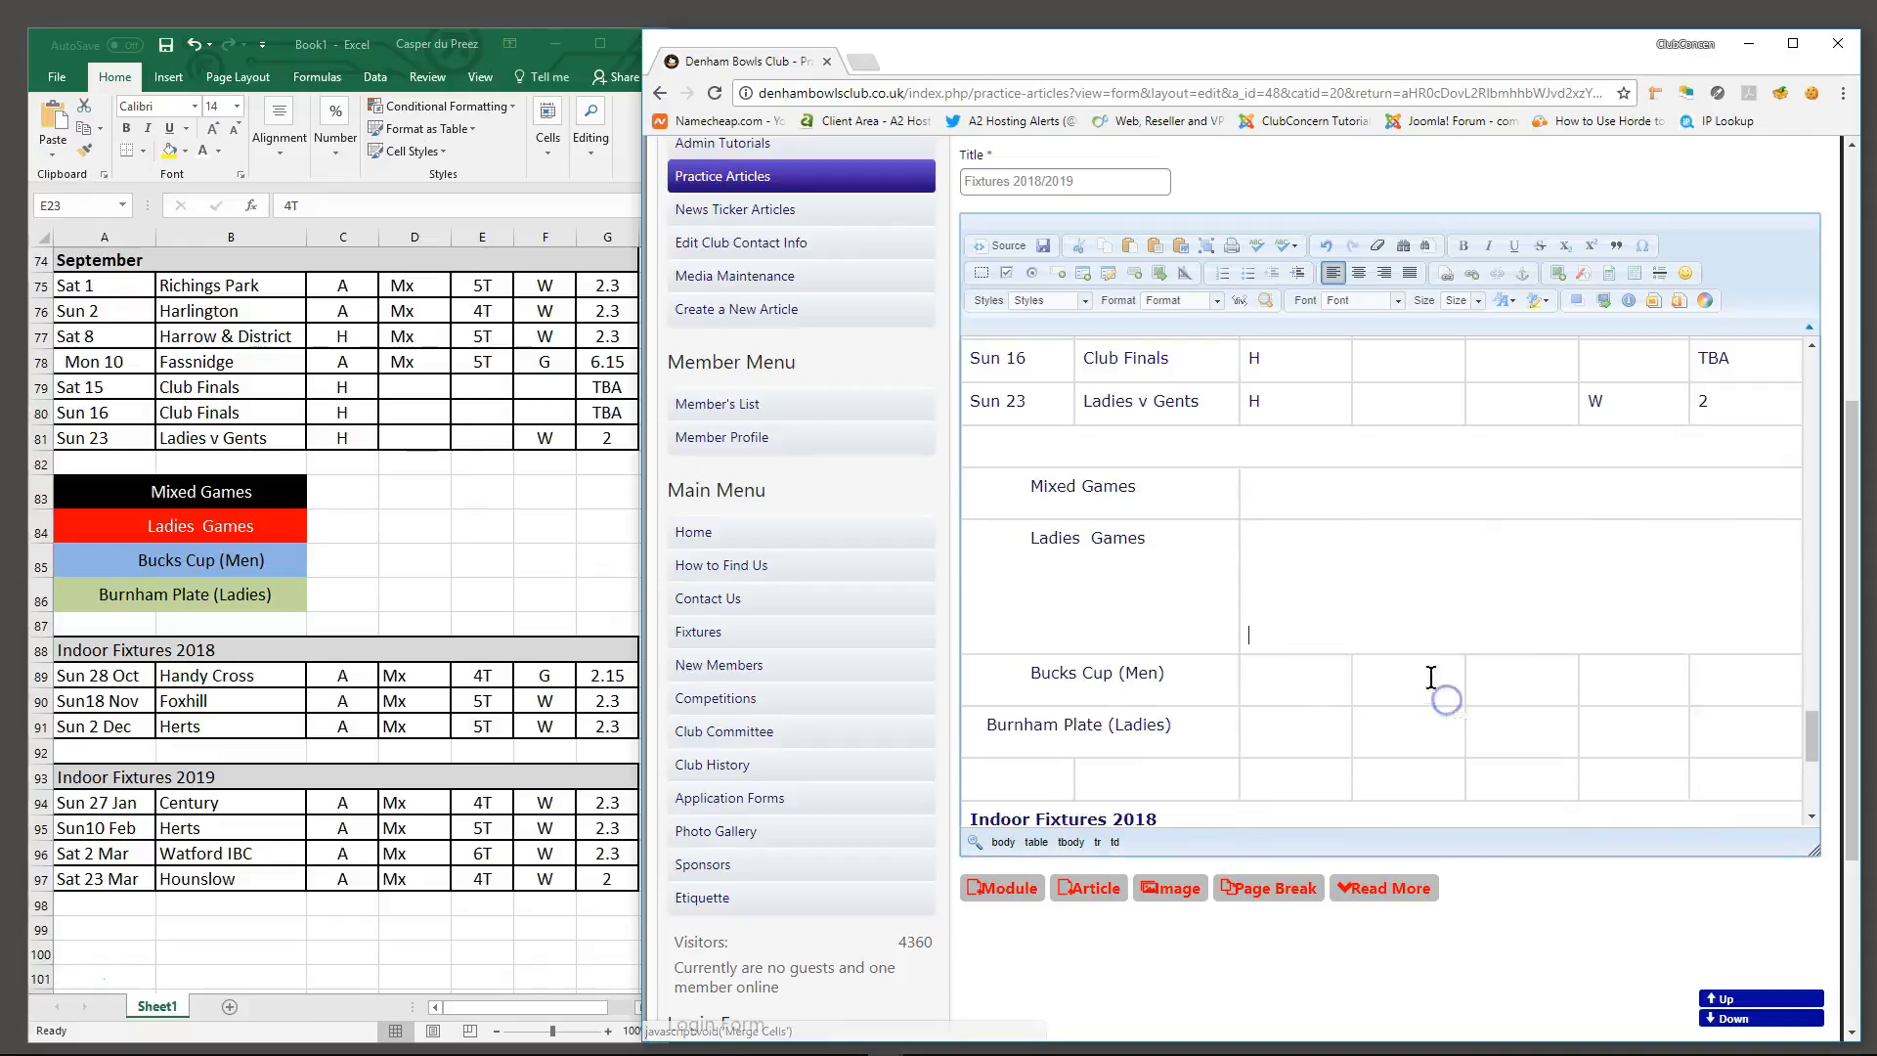
Delete the surplus blank lines from the merged cell beside Ladies Games
key("BackSpace")
key("BackSpace")
key("BackSpace")
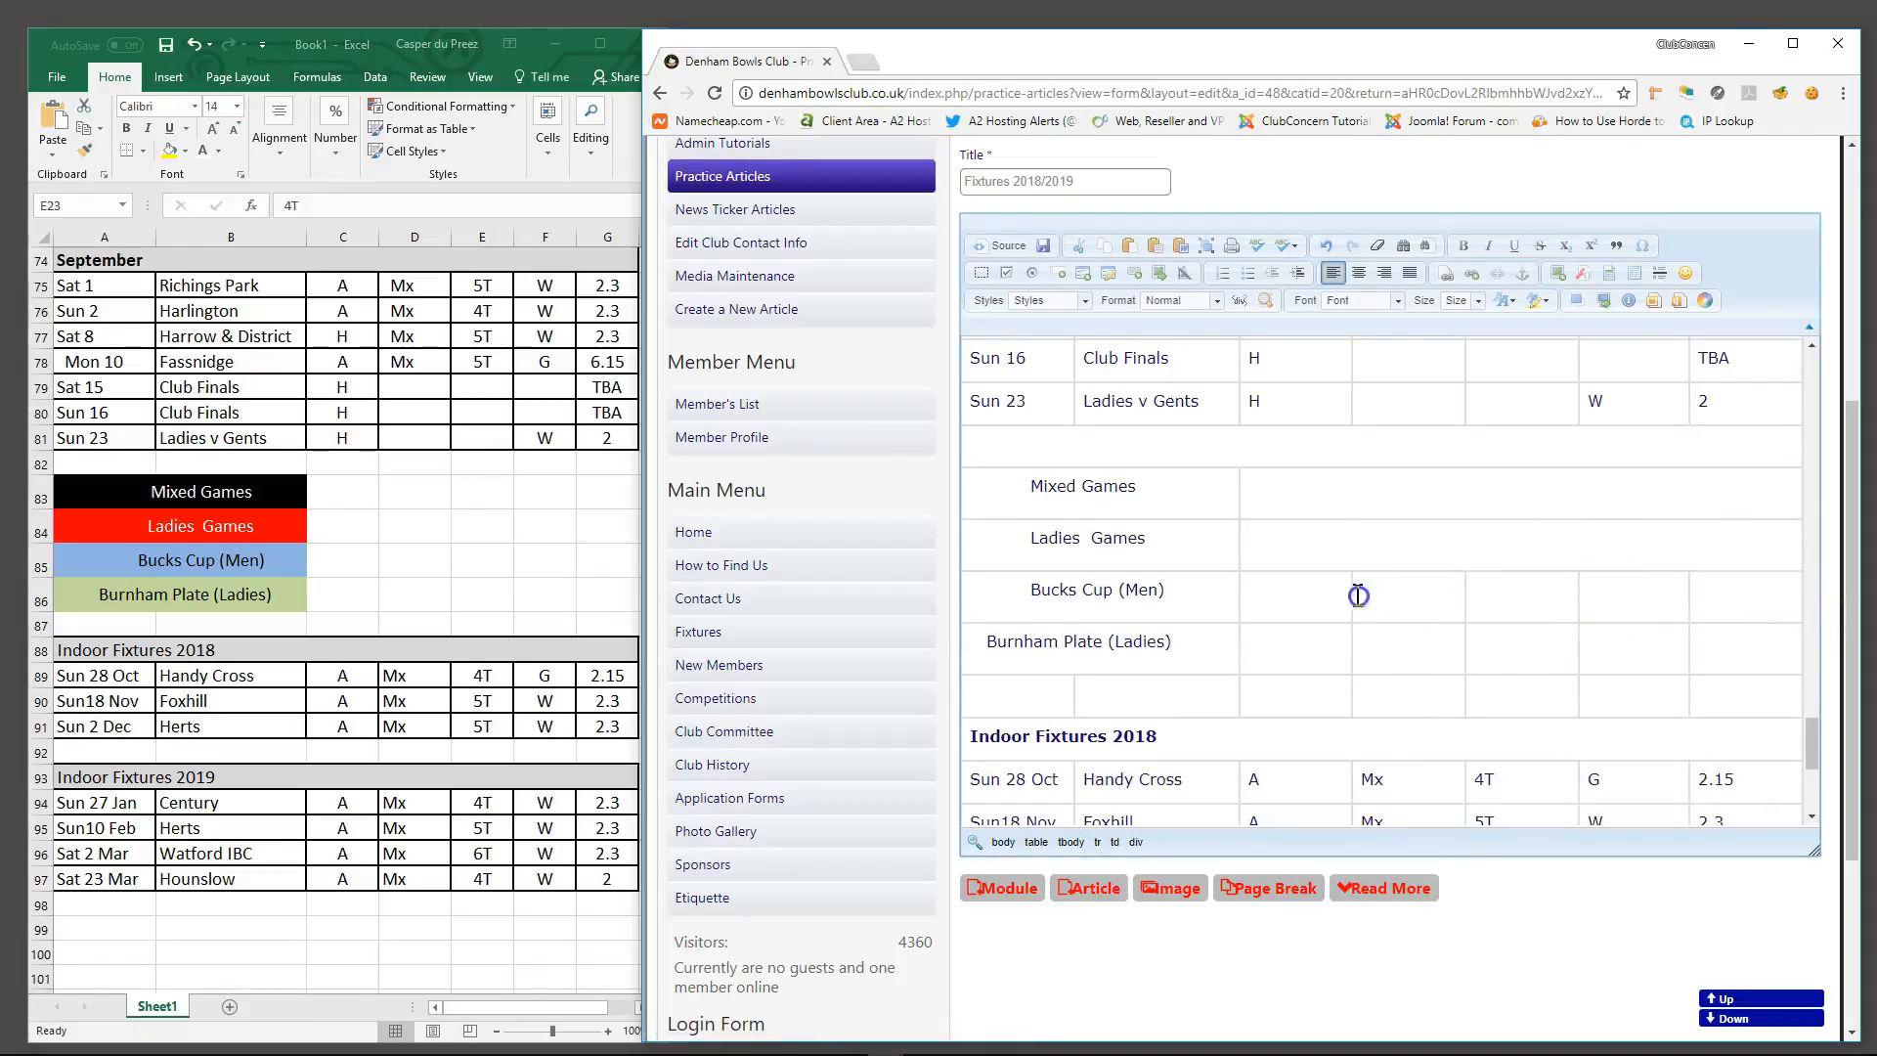
Merge the empty cells beside Bucks Cup (Men) into one and remove the extra blank lines inside it
right_click(1298, 595)
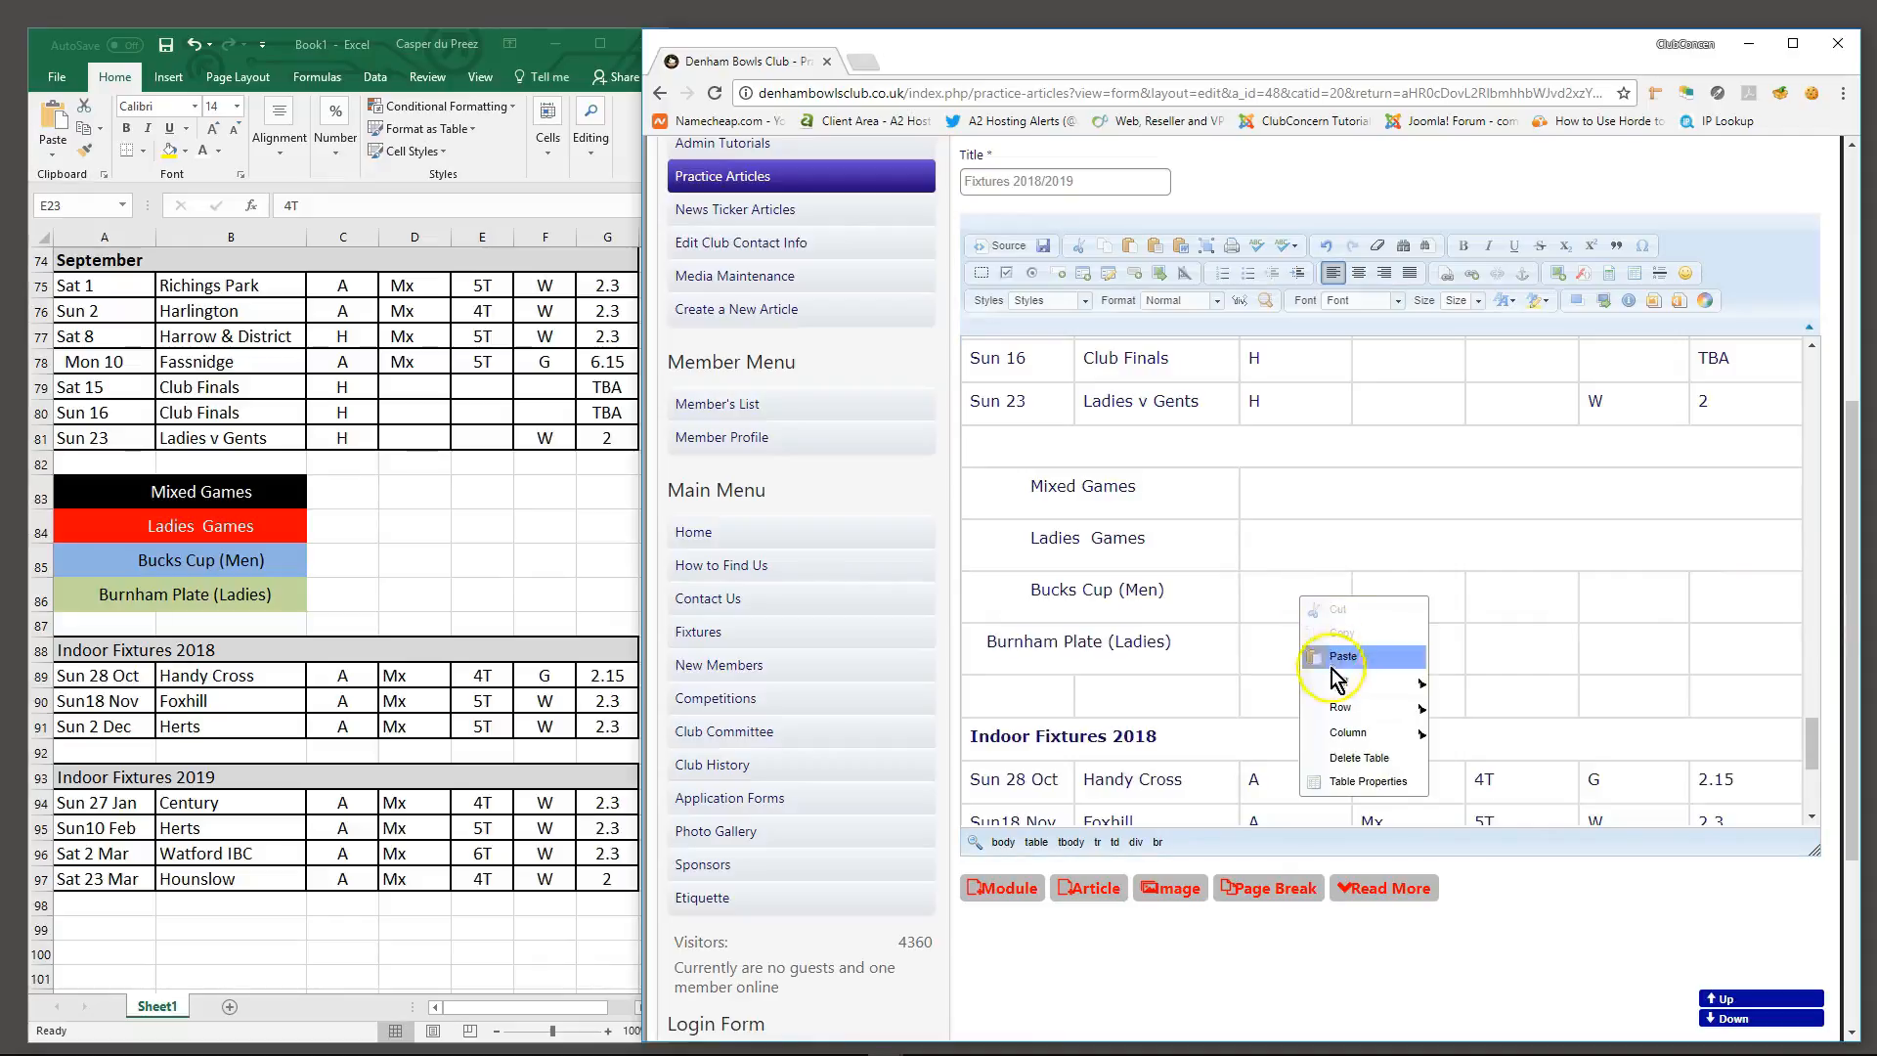
mouse_move(1383, 684)
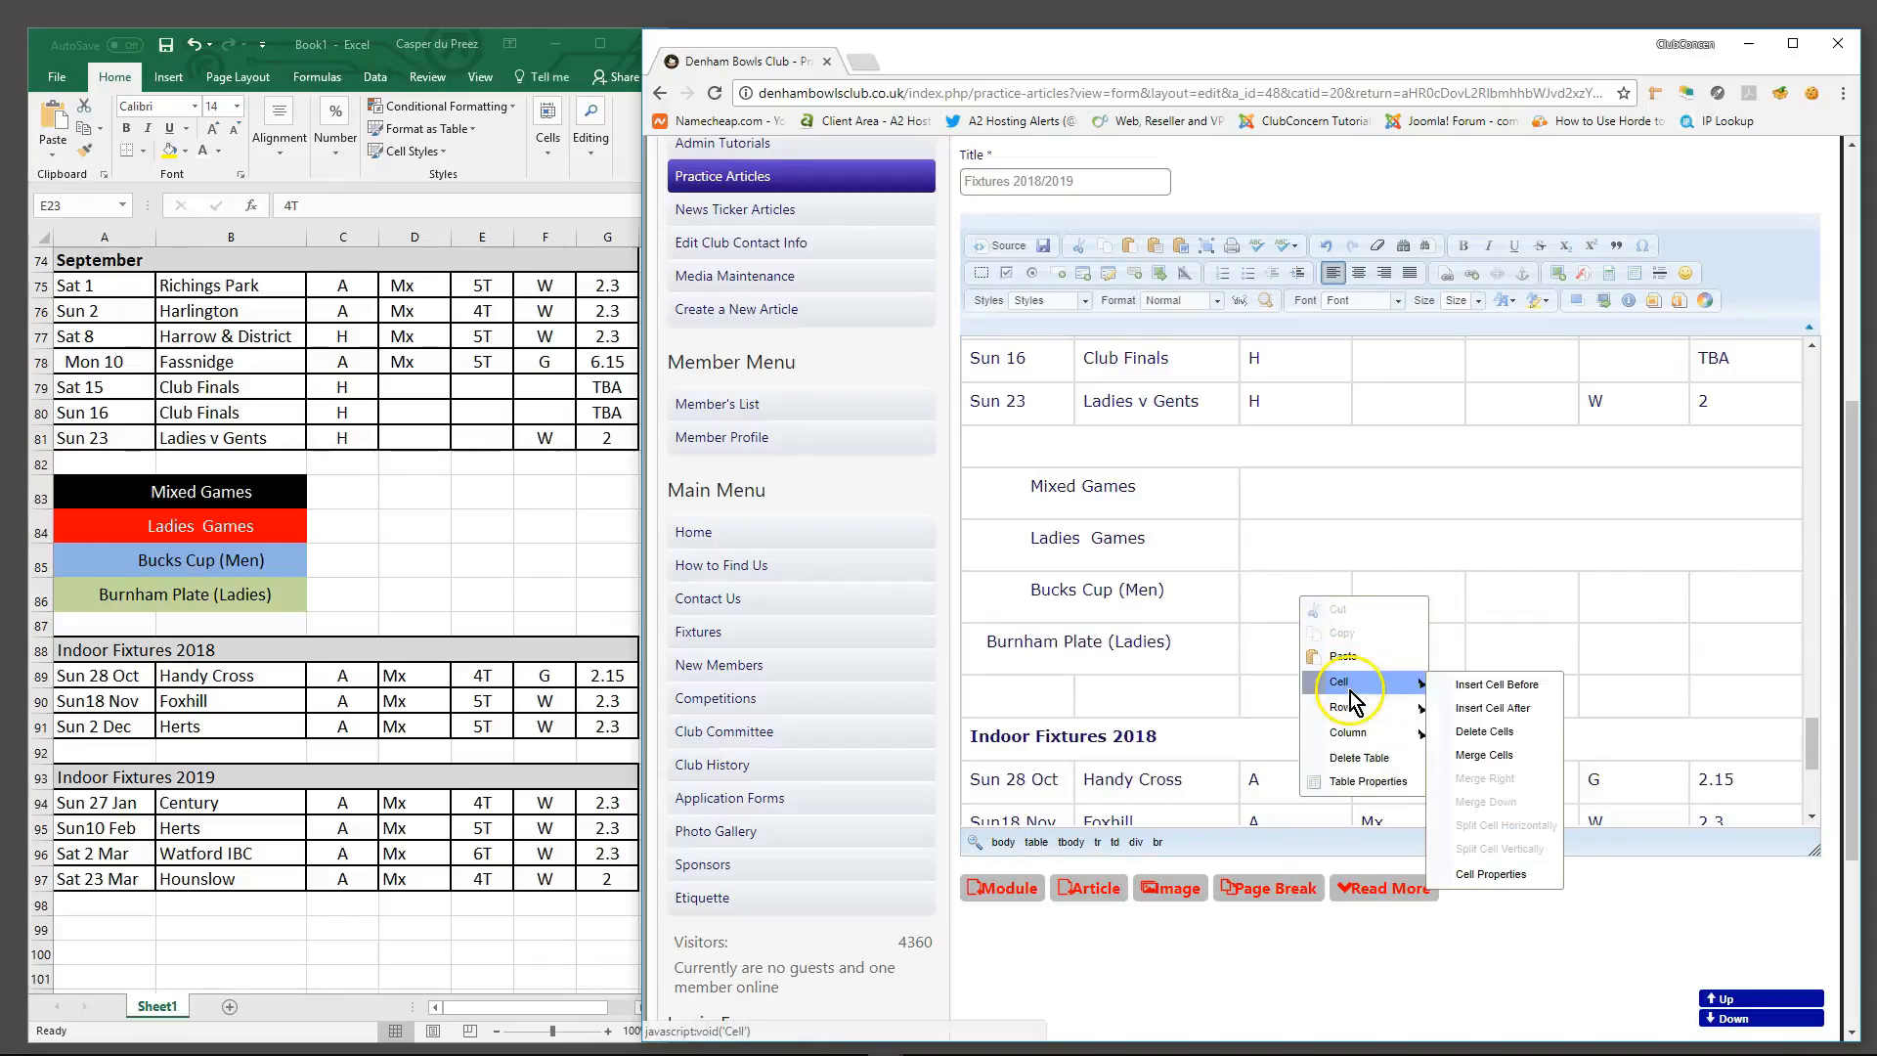
left_click(1484, 755)
key("BackSpace")
key("BackSpace")
key("BackSpace")
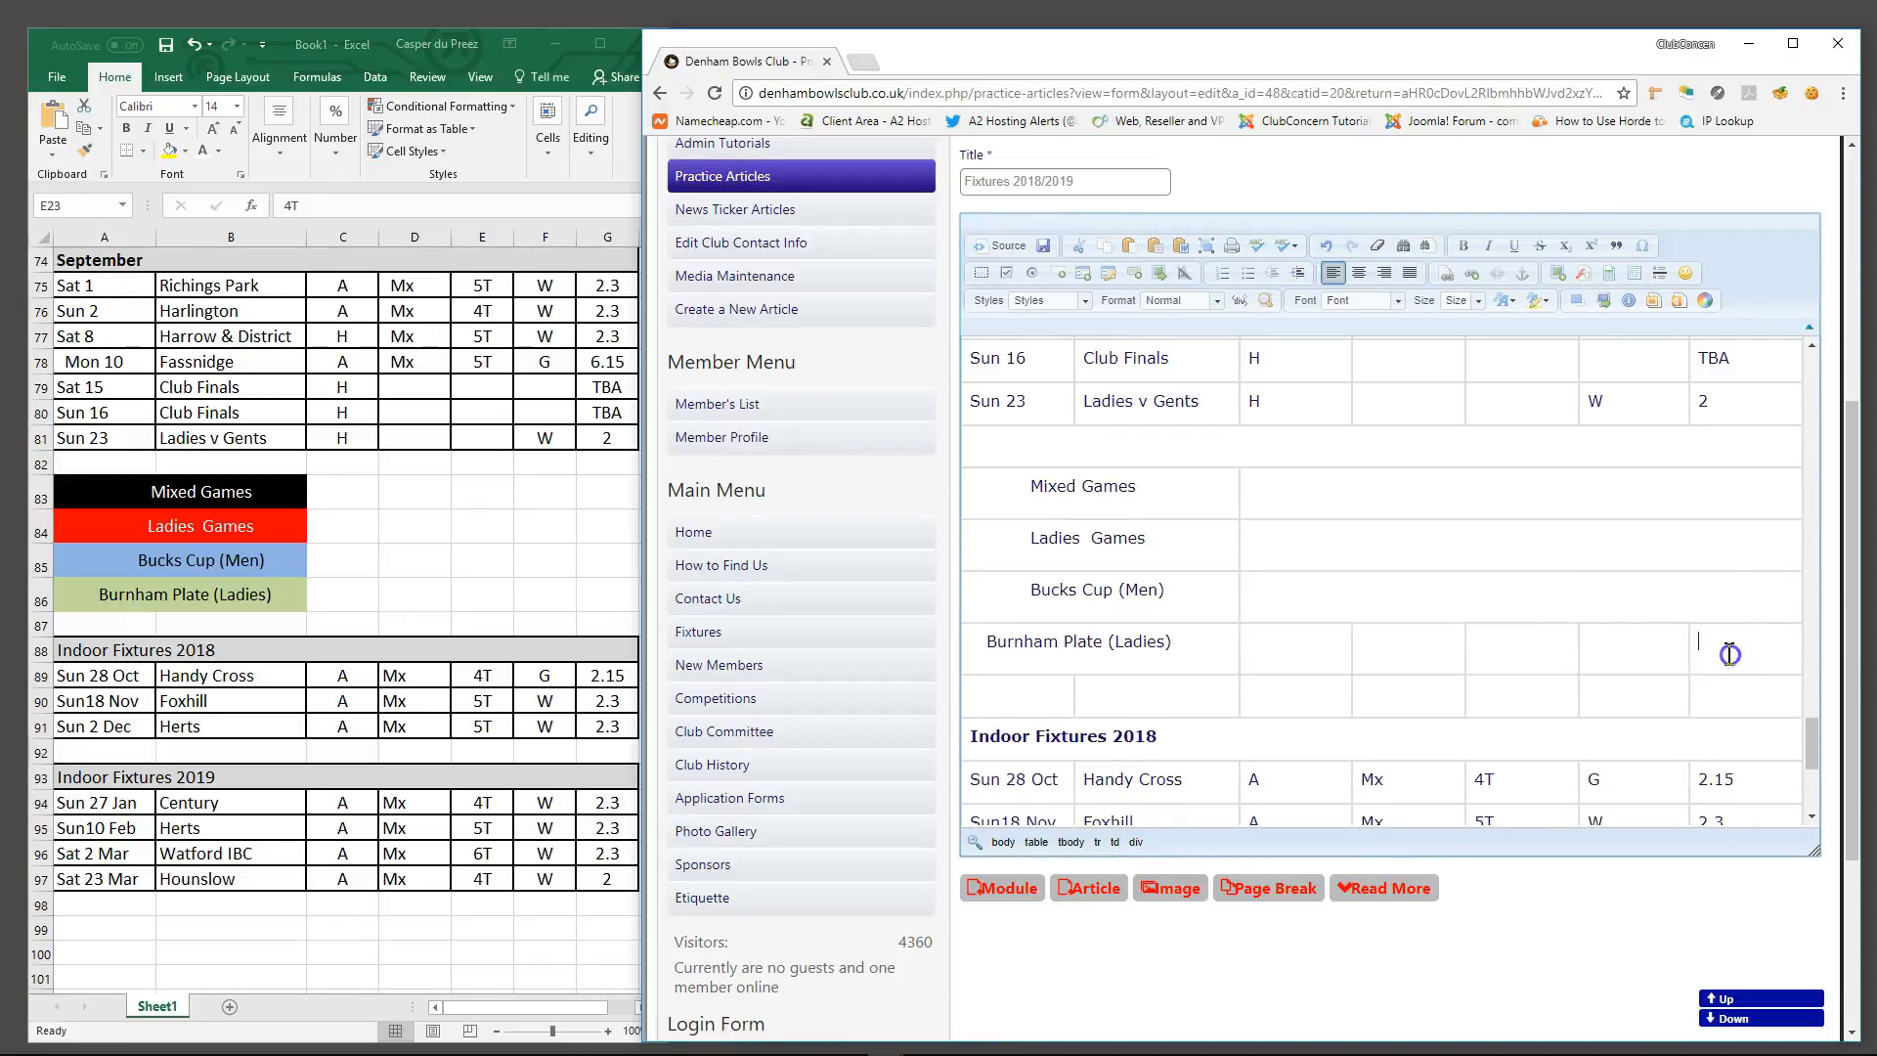
Merge the empty cells beside Burnham Plate (Ladies) into one and remove its surplus blank lines
right_click(1280, 664)
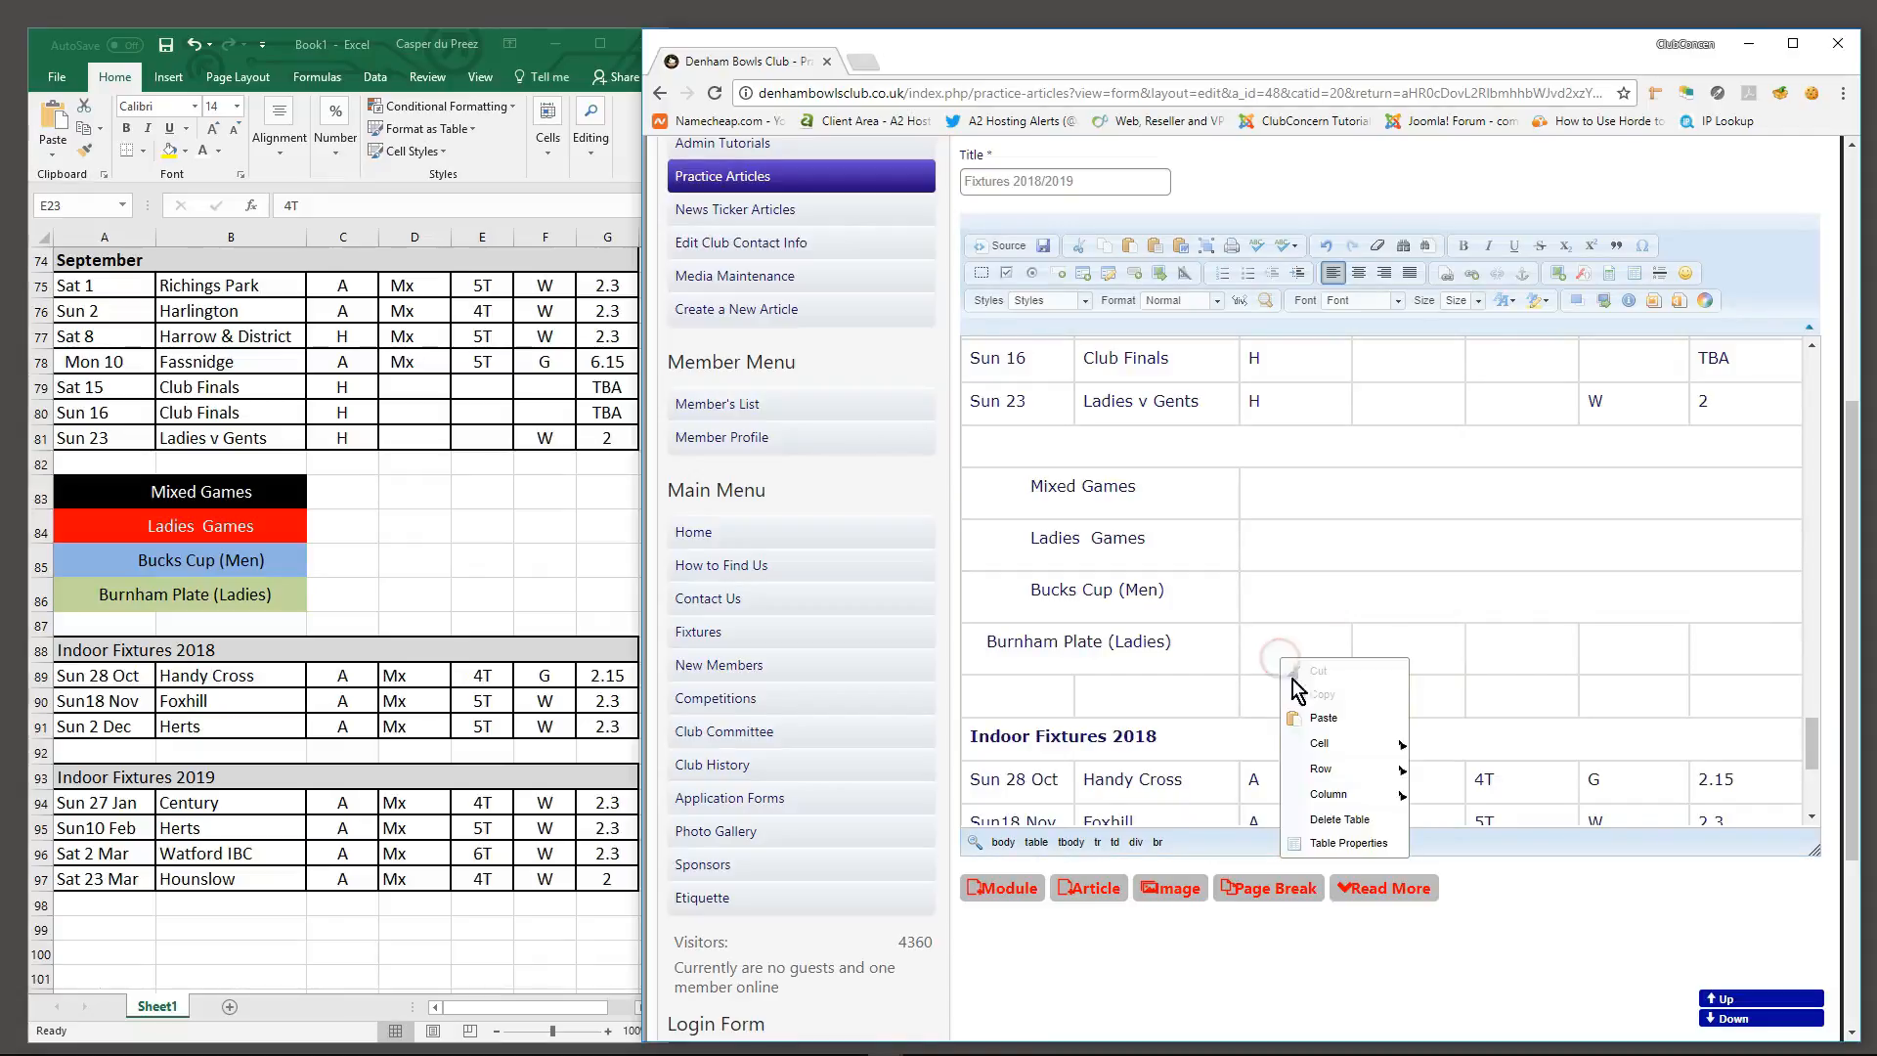
mouse_move(1322, 751)
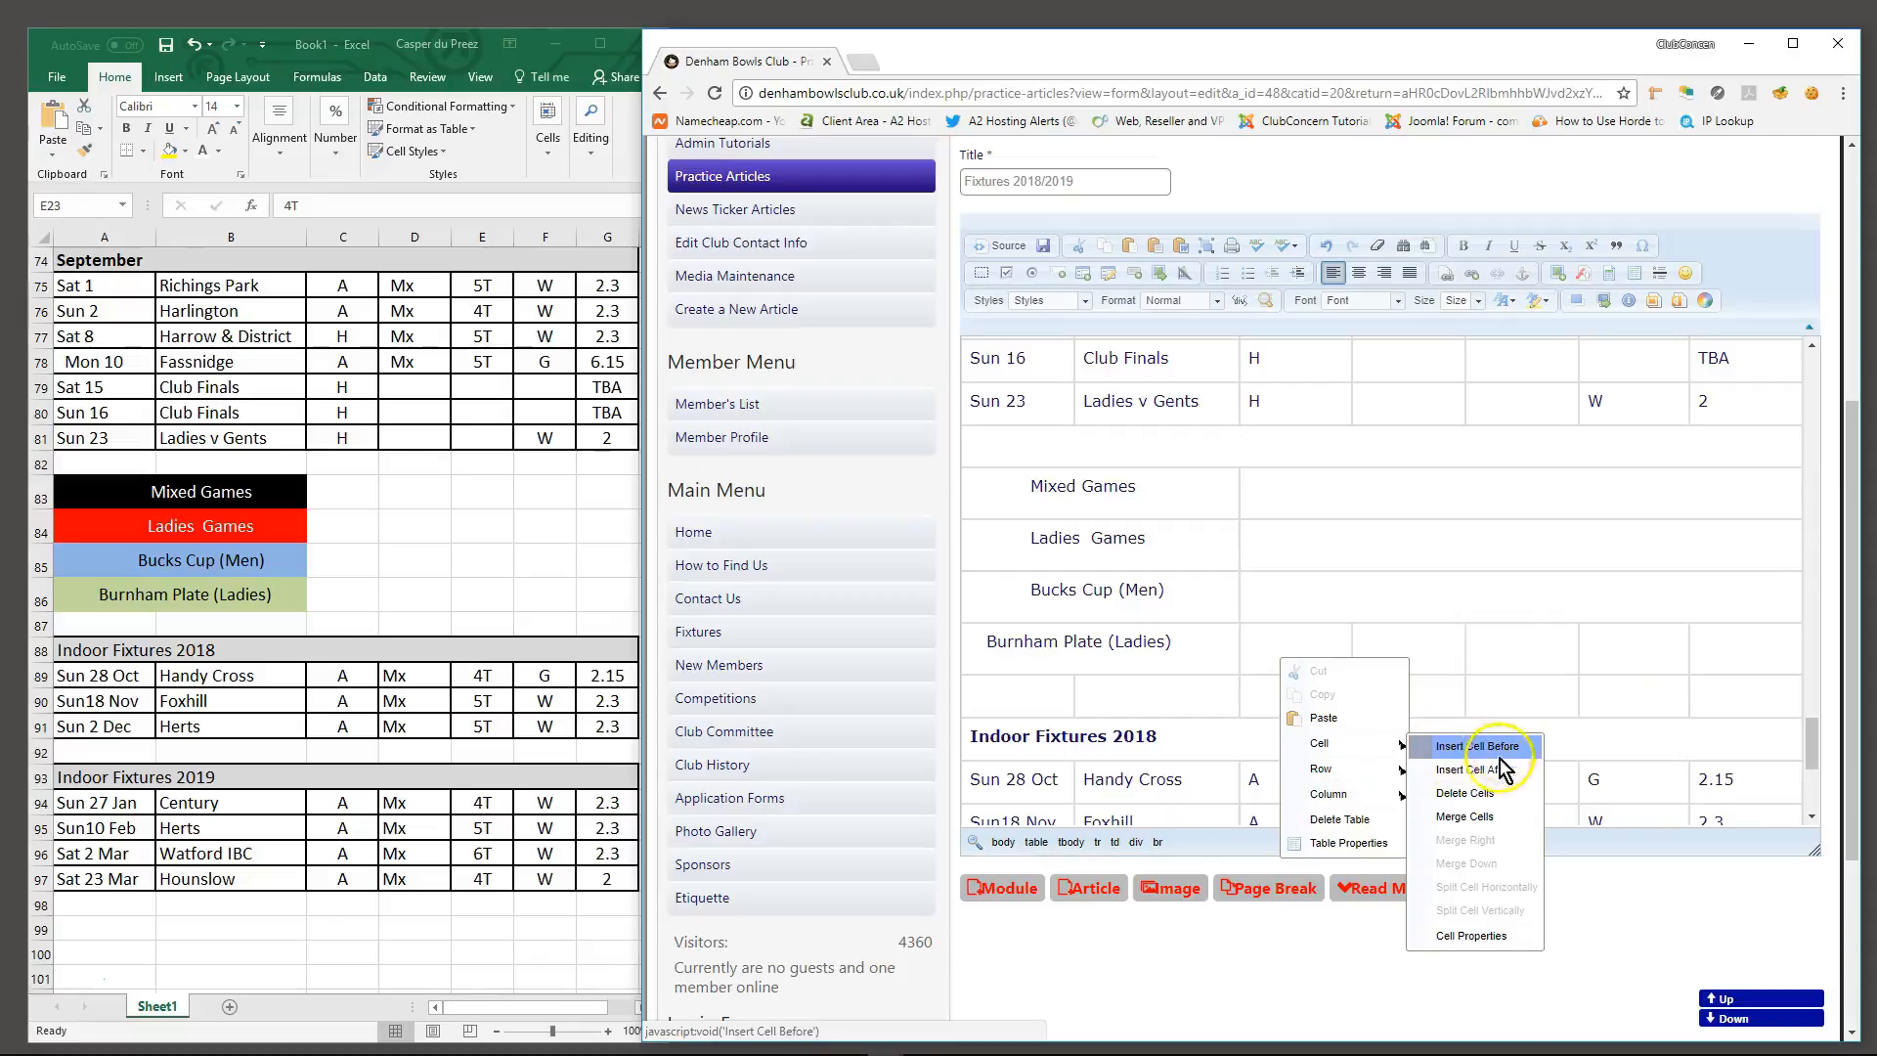
left_click(1484, 827)
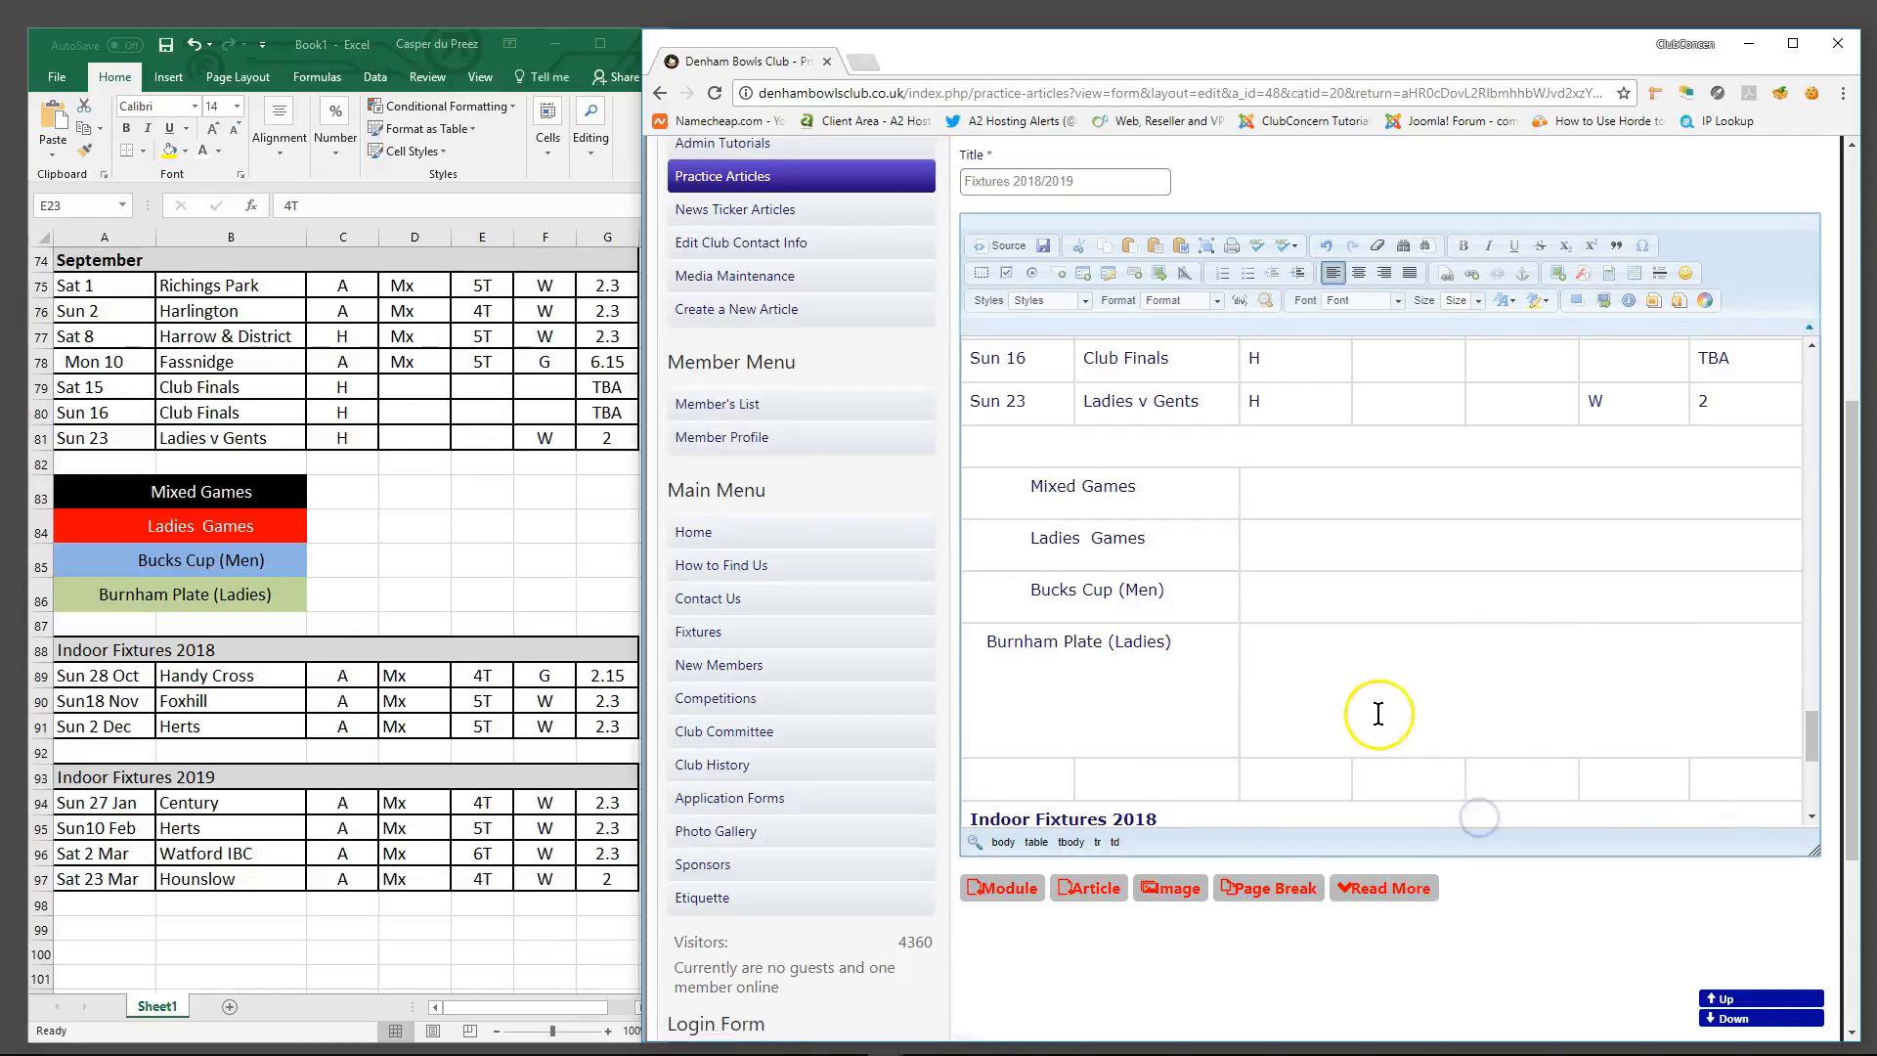
key("BackSpace")
key("BackSpace")
key("BackSpace")
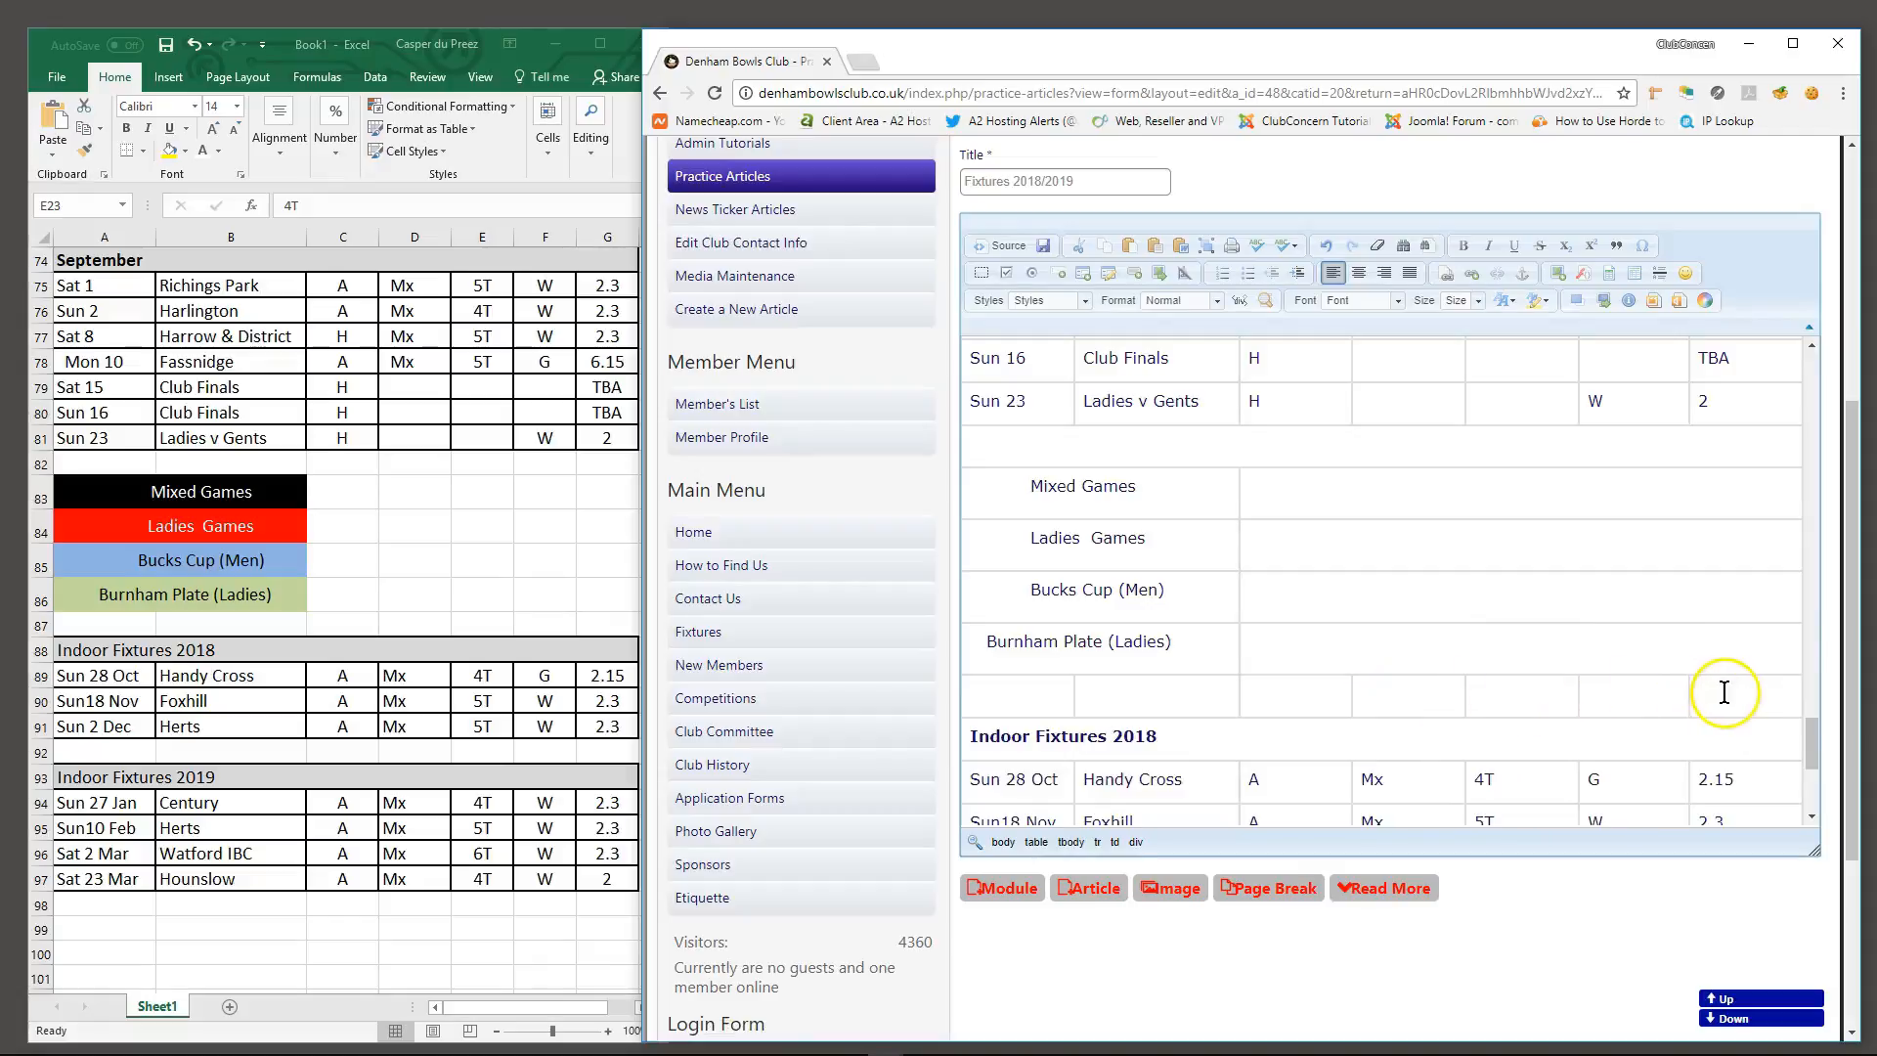
Merge all cells of the blank row above Indoor Fixtures 2018 into one cell without extra blank lines
right_click(1006, 695)
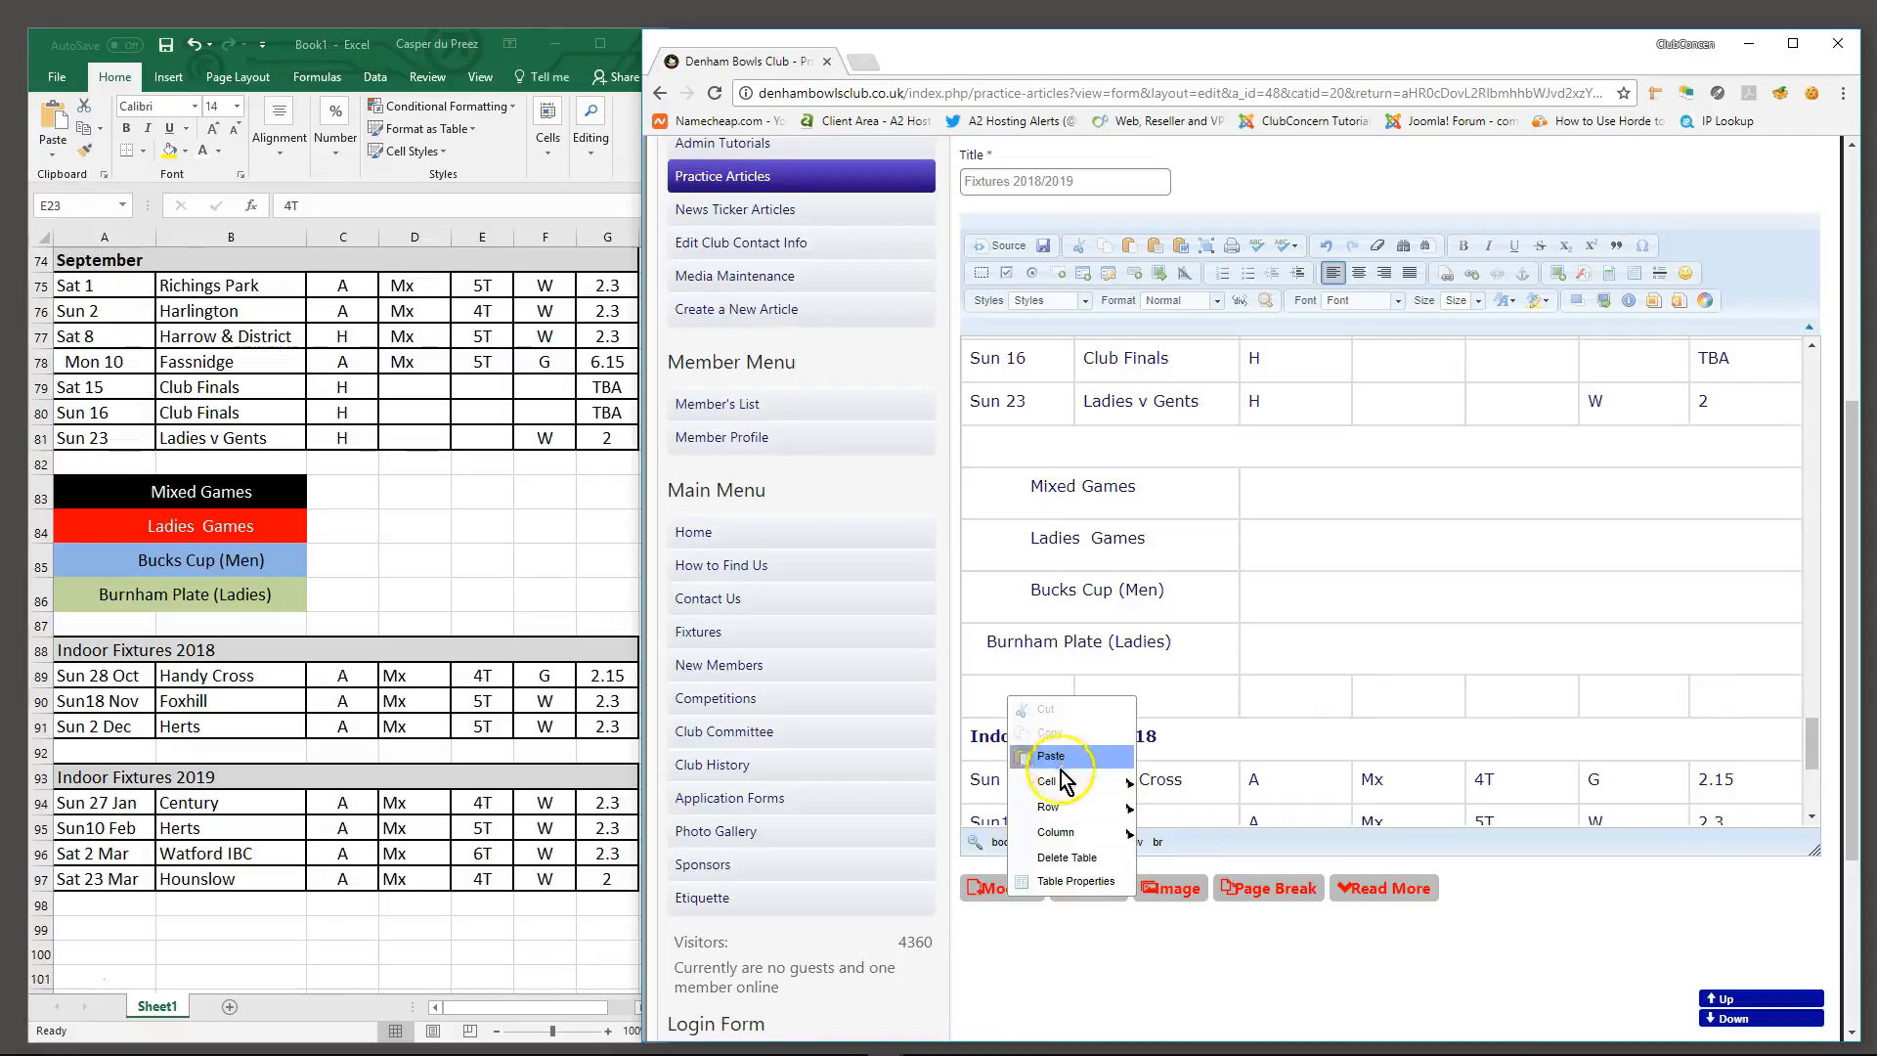
mouse_move(1110, 794)
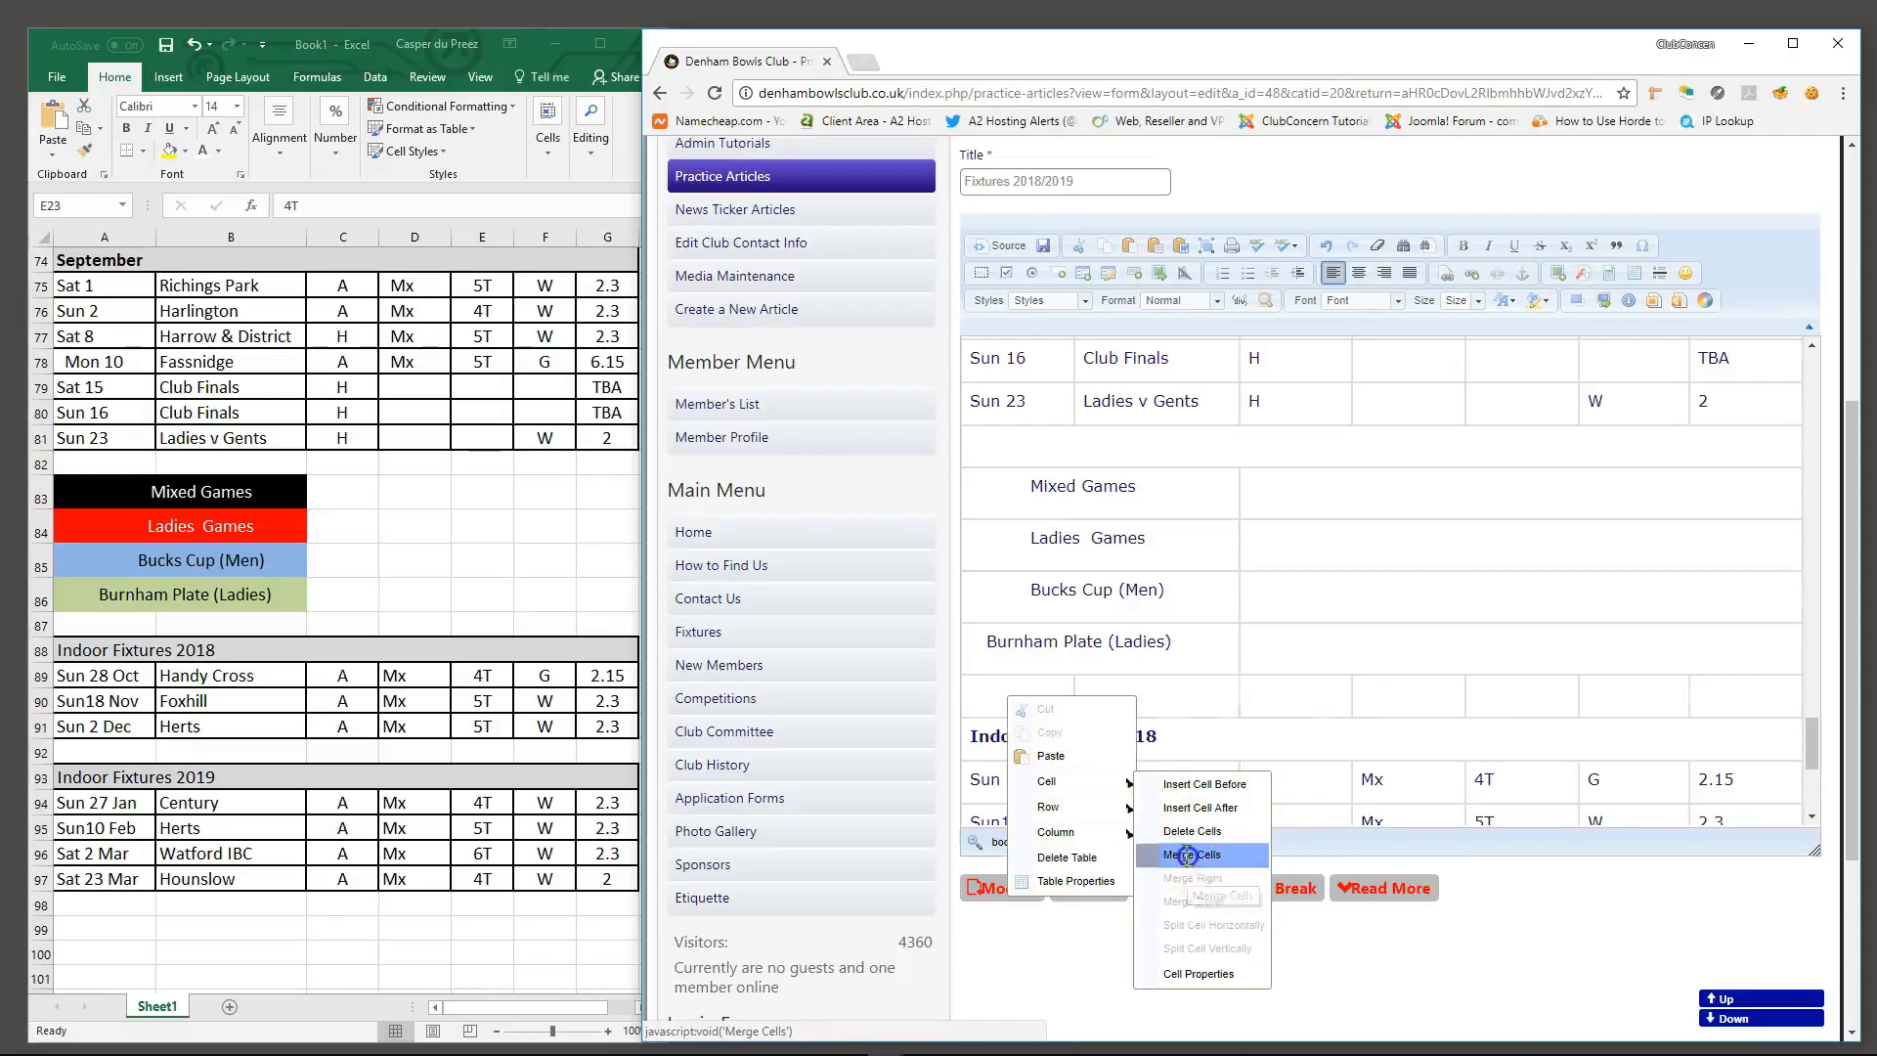
left_click(1198, 854)
key("ctrl+v")
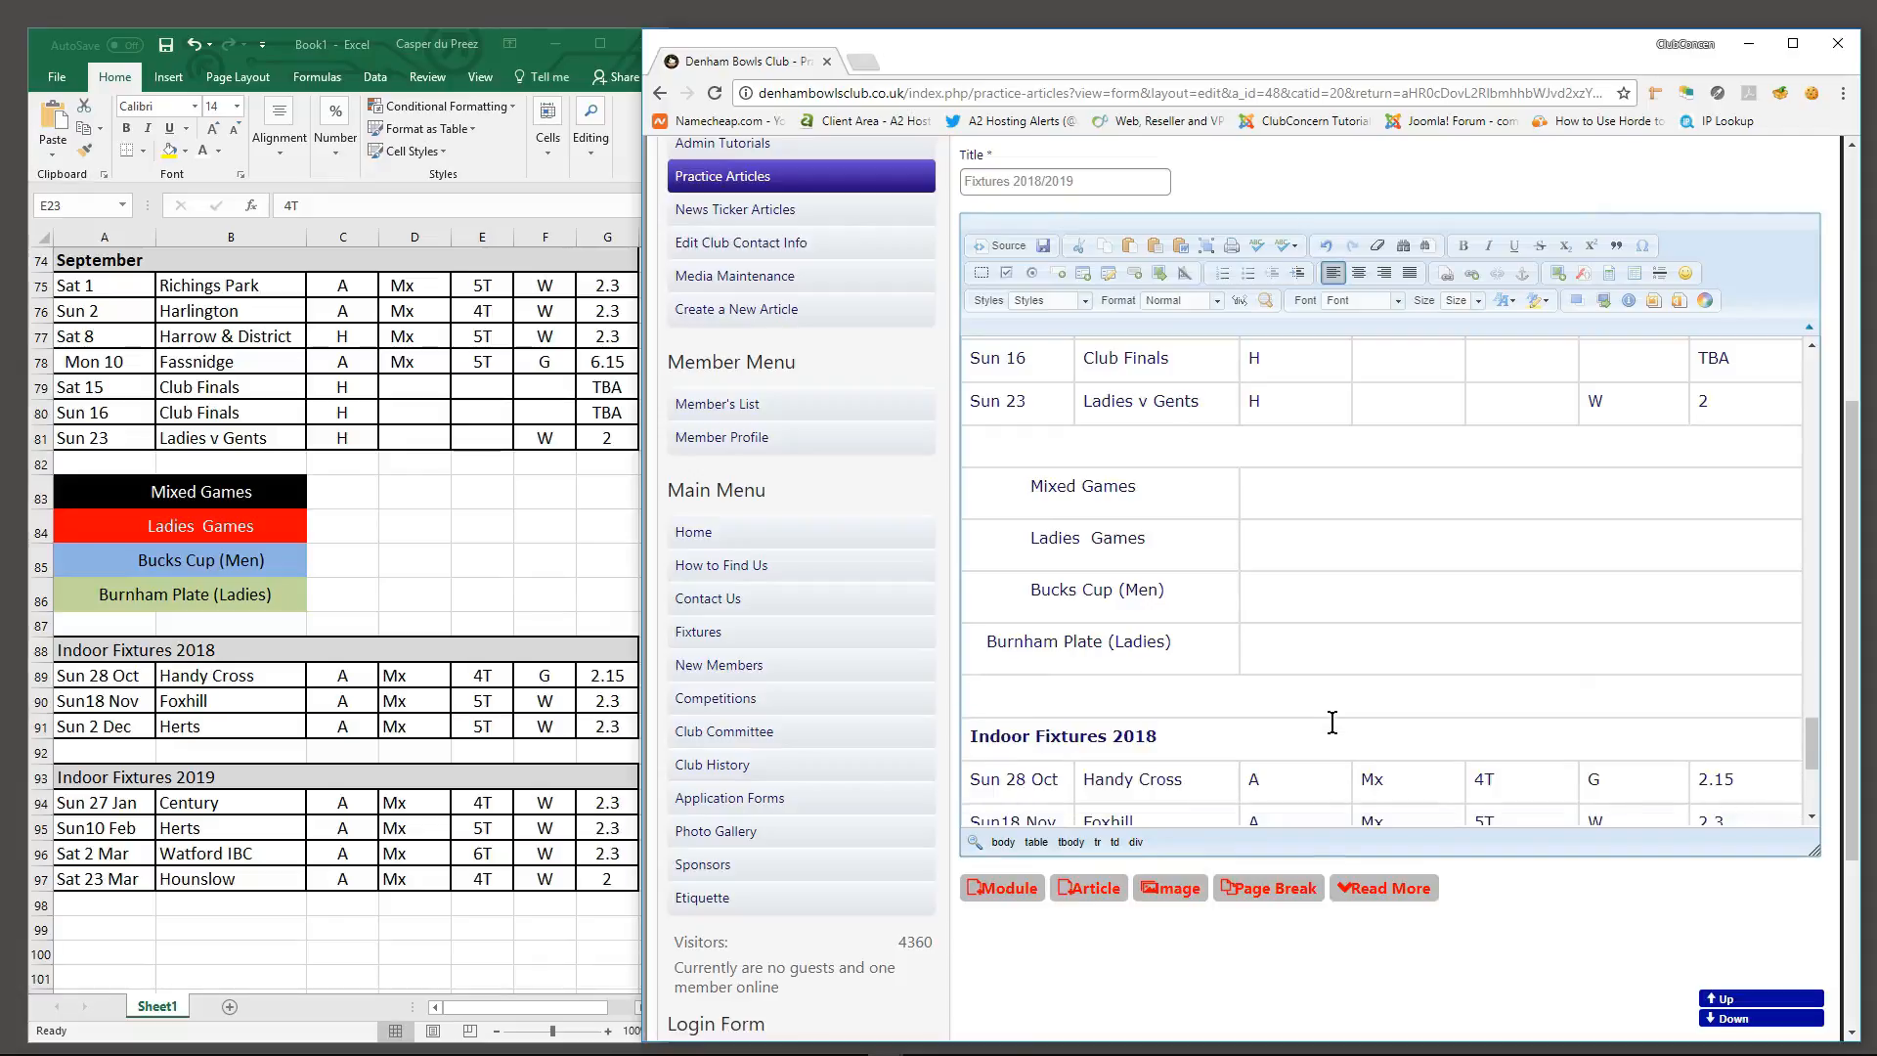
Merge the blank row's cells above Indoor Fixtures 2019 into one and delete the surplus blank lines in it
scroll(1342, 694, "down", 3)
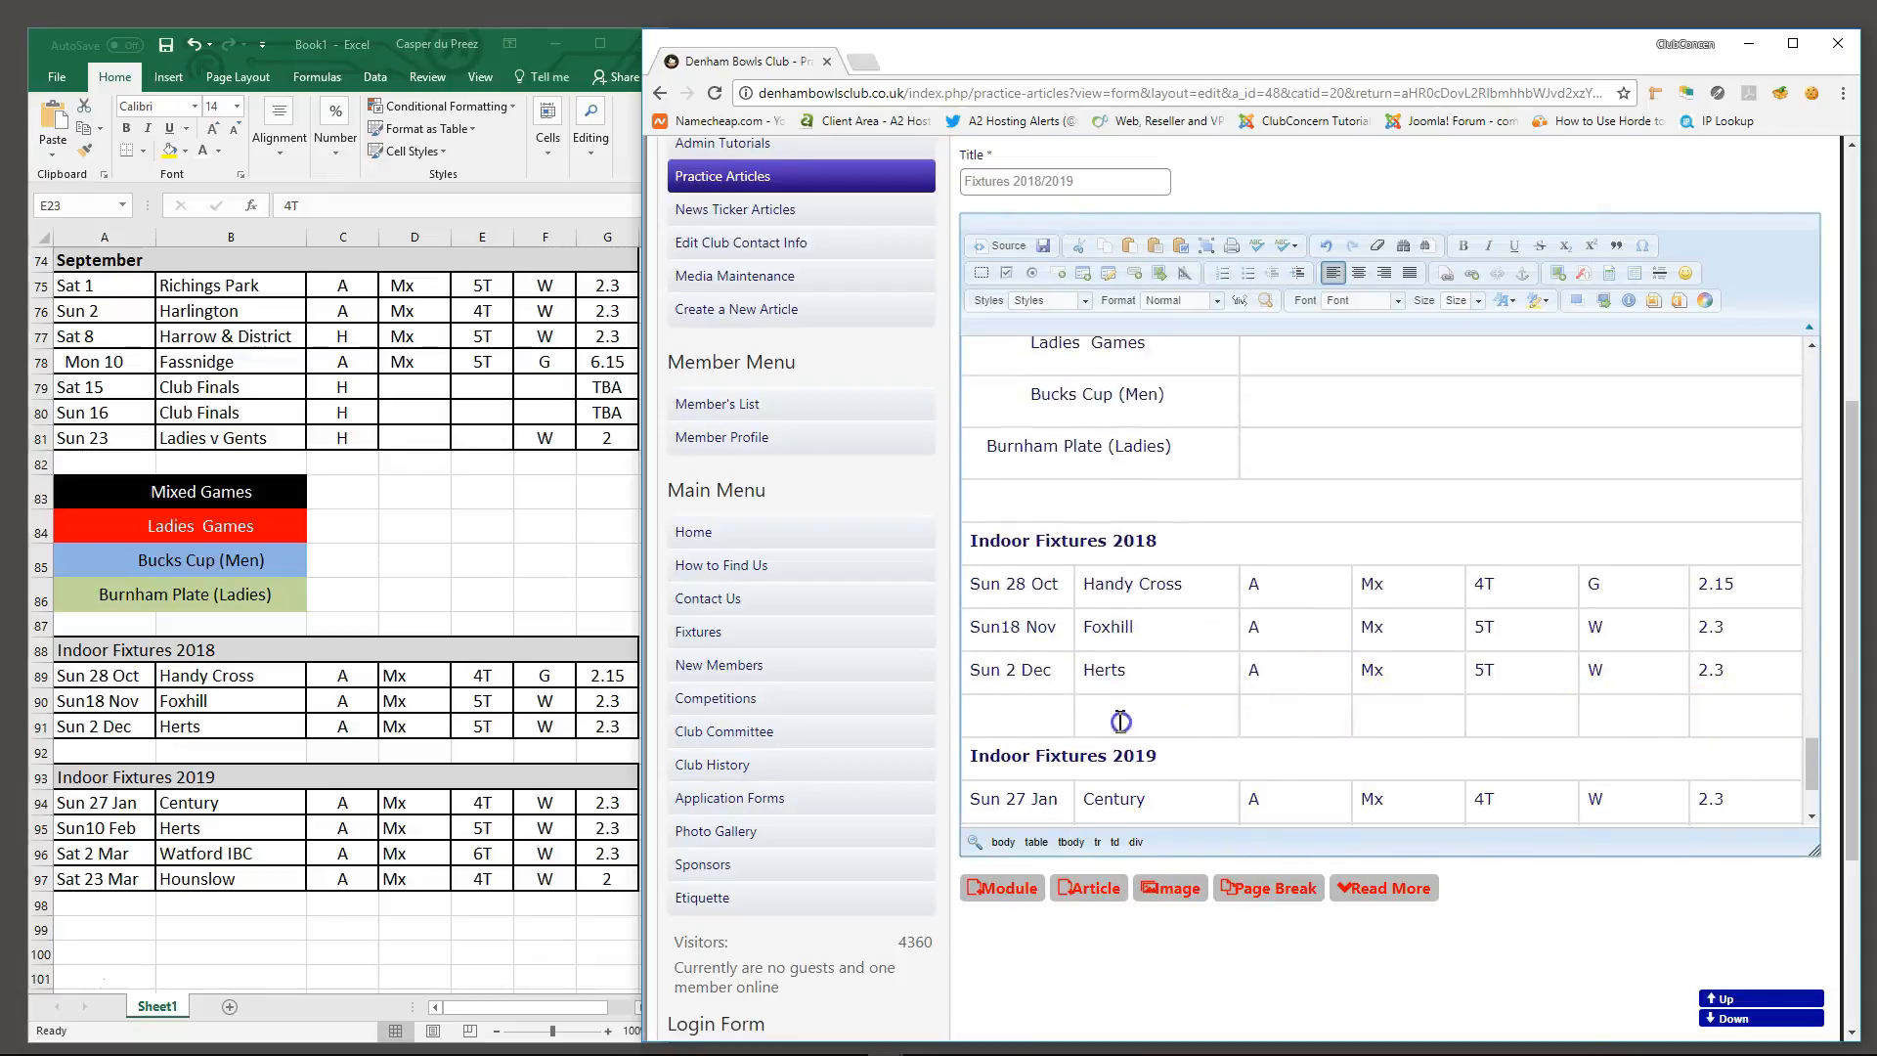
right_click(1007, 720)
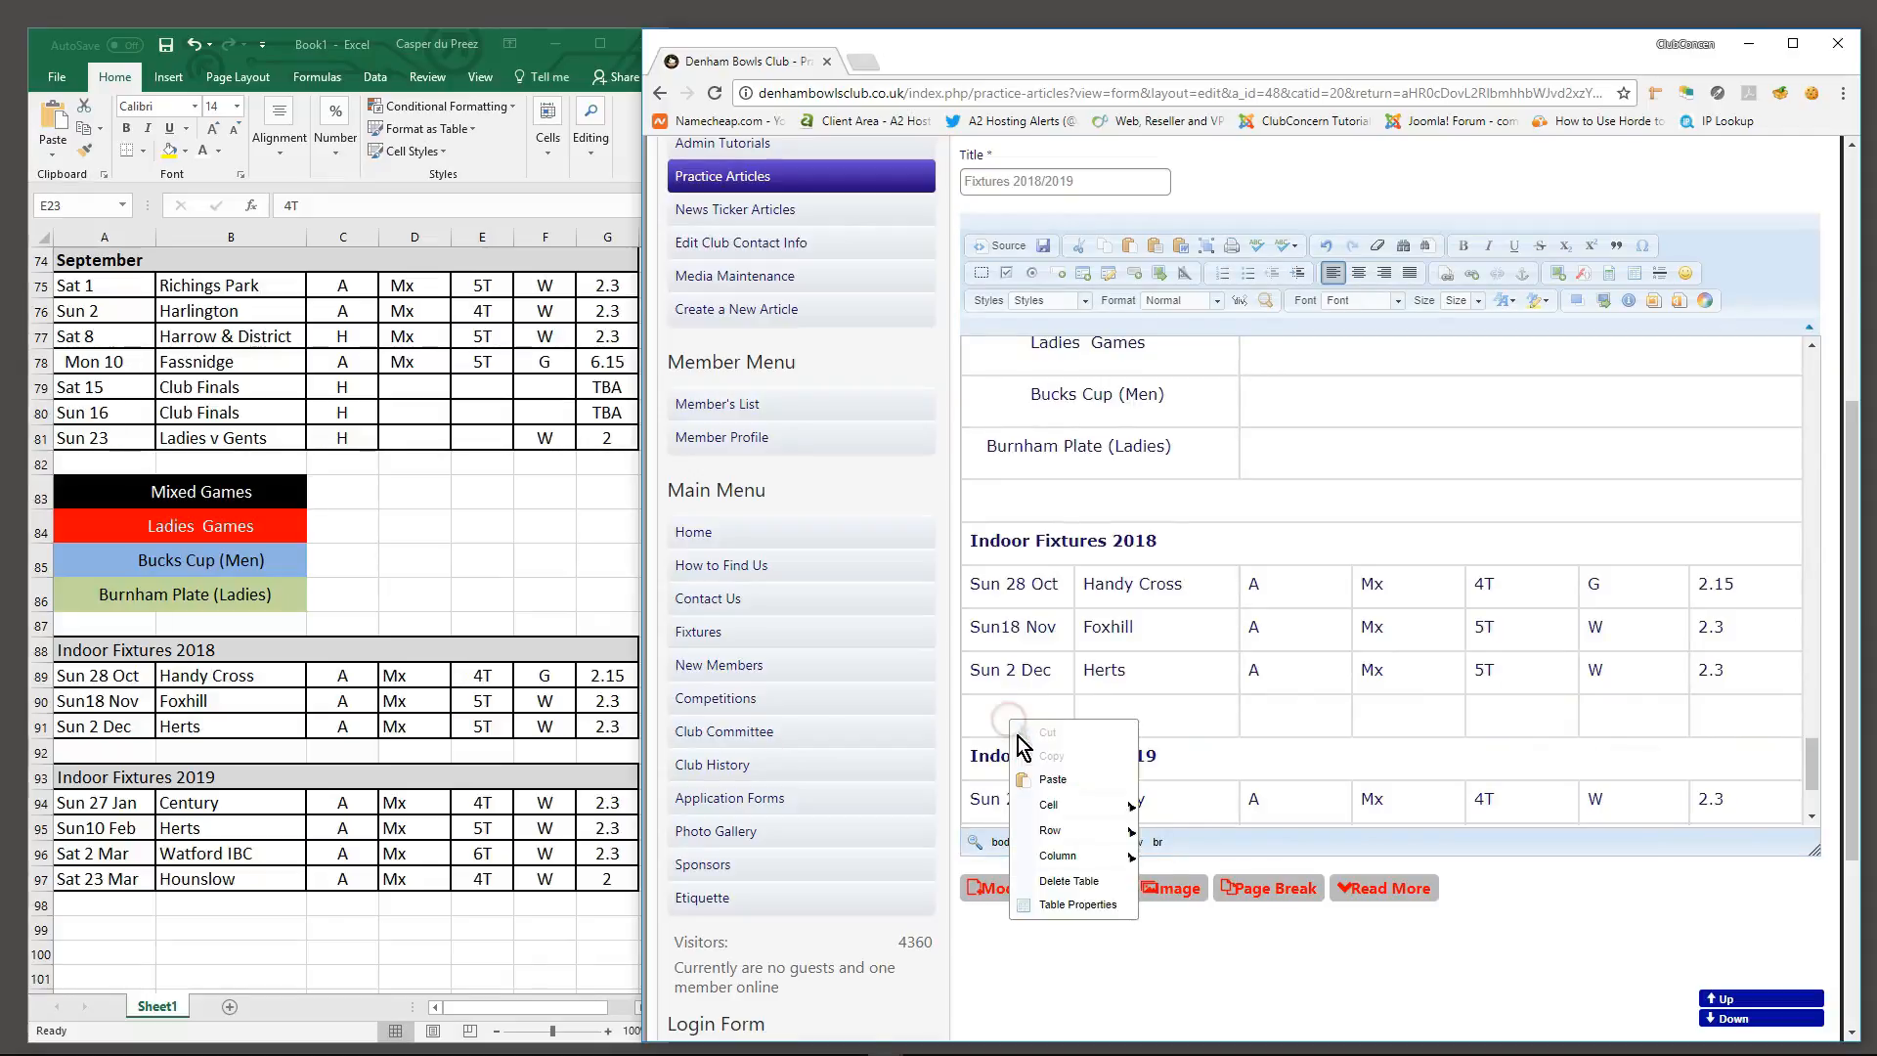
mouse_move(1068, 811)
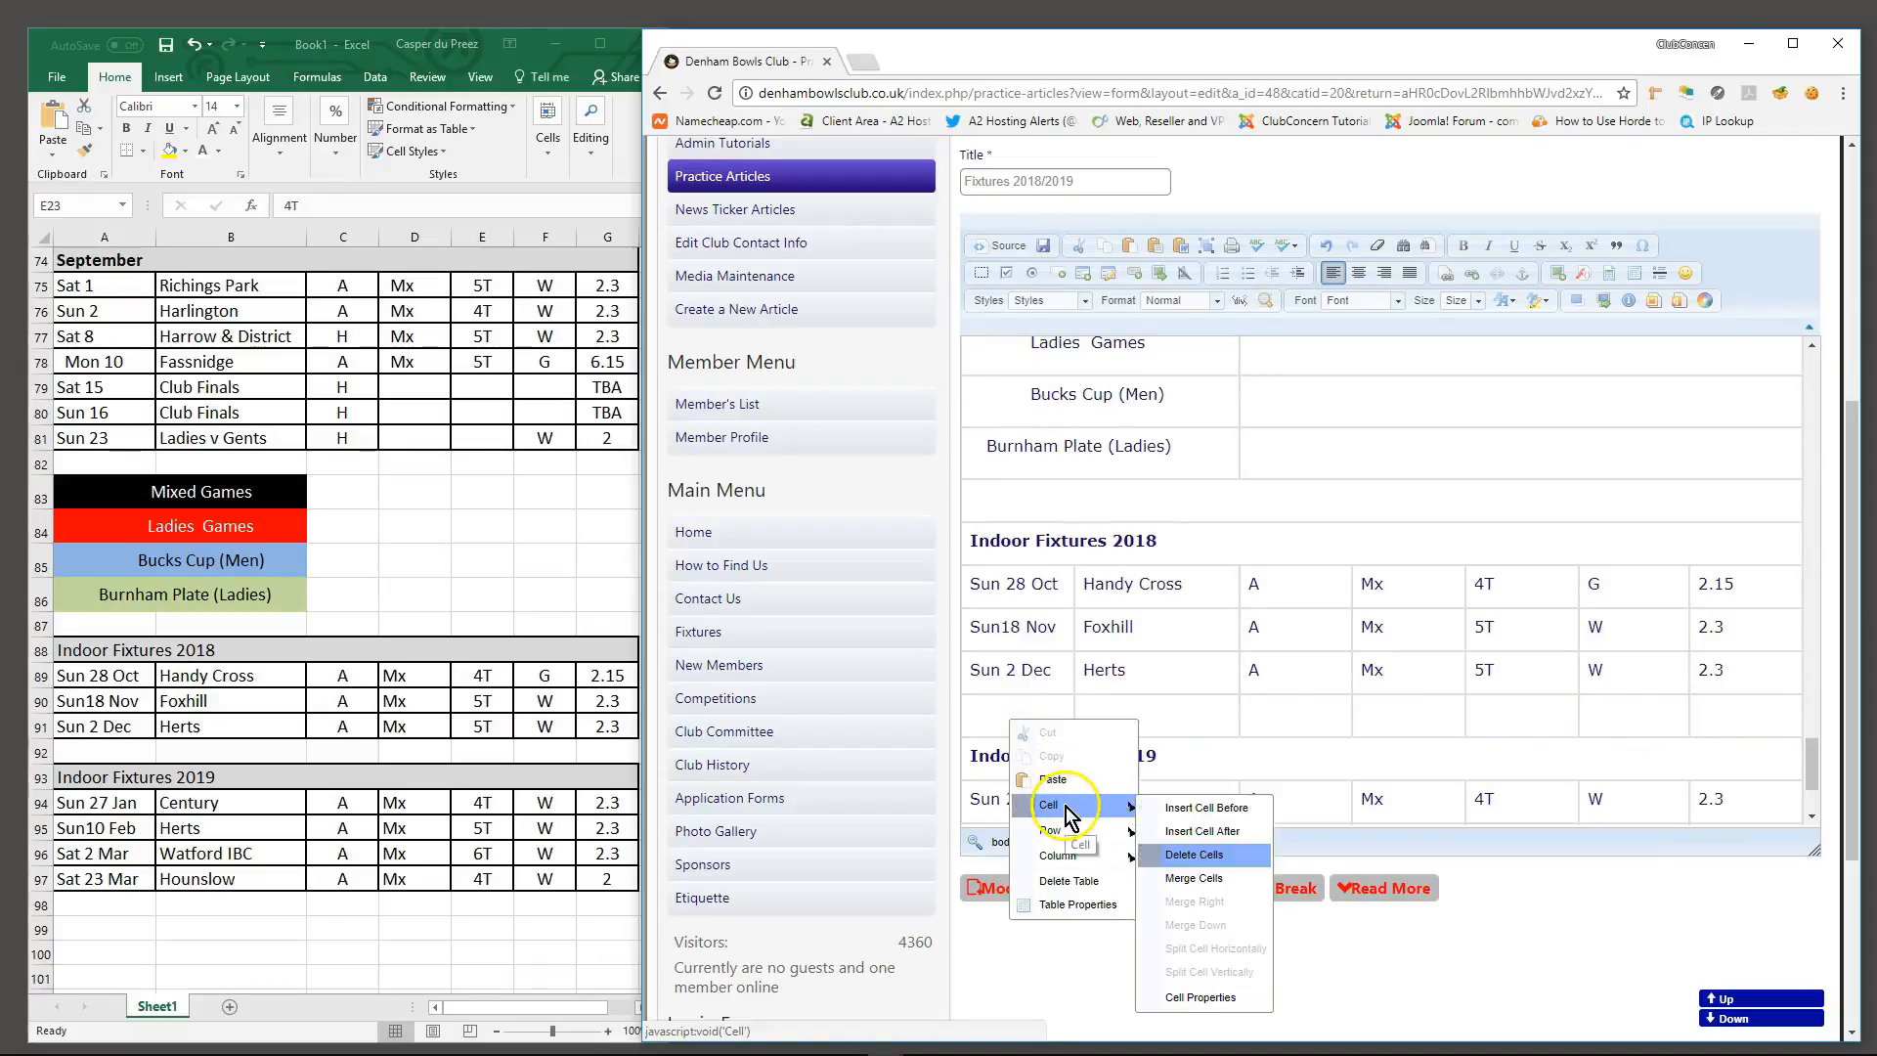
left_click(1186, 878)
left_click(1386, 796)
key("BackSpace")
key("BackSpace")
key("BackSpace")
key("BackSpace")
key("BackSpace")
key("BackSpace")
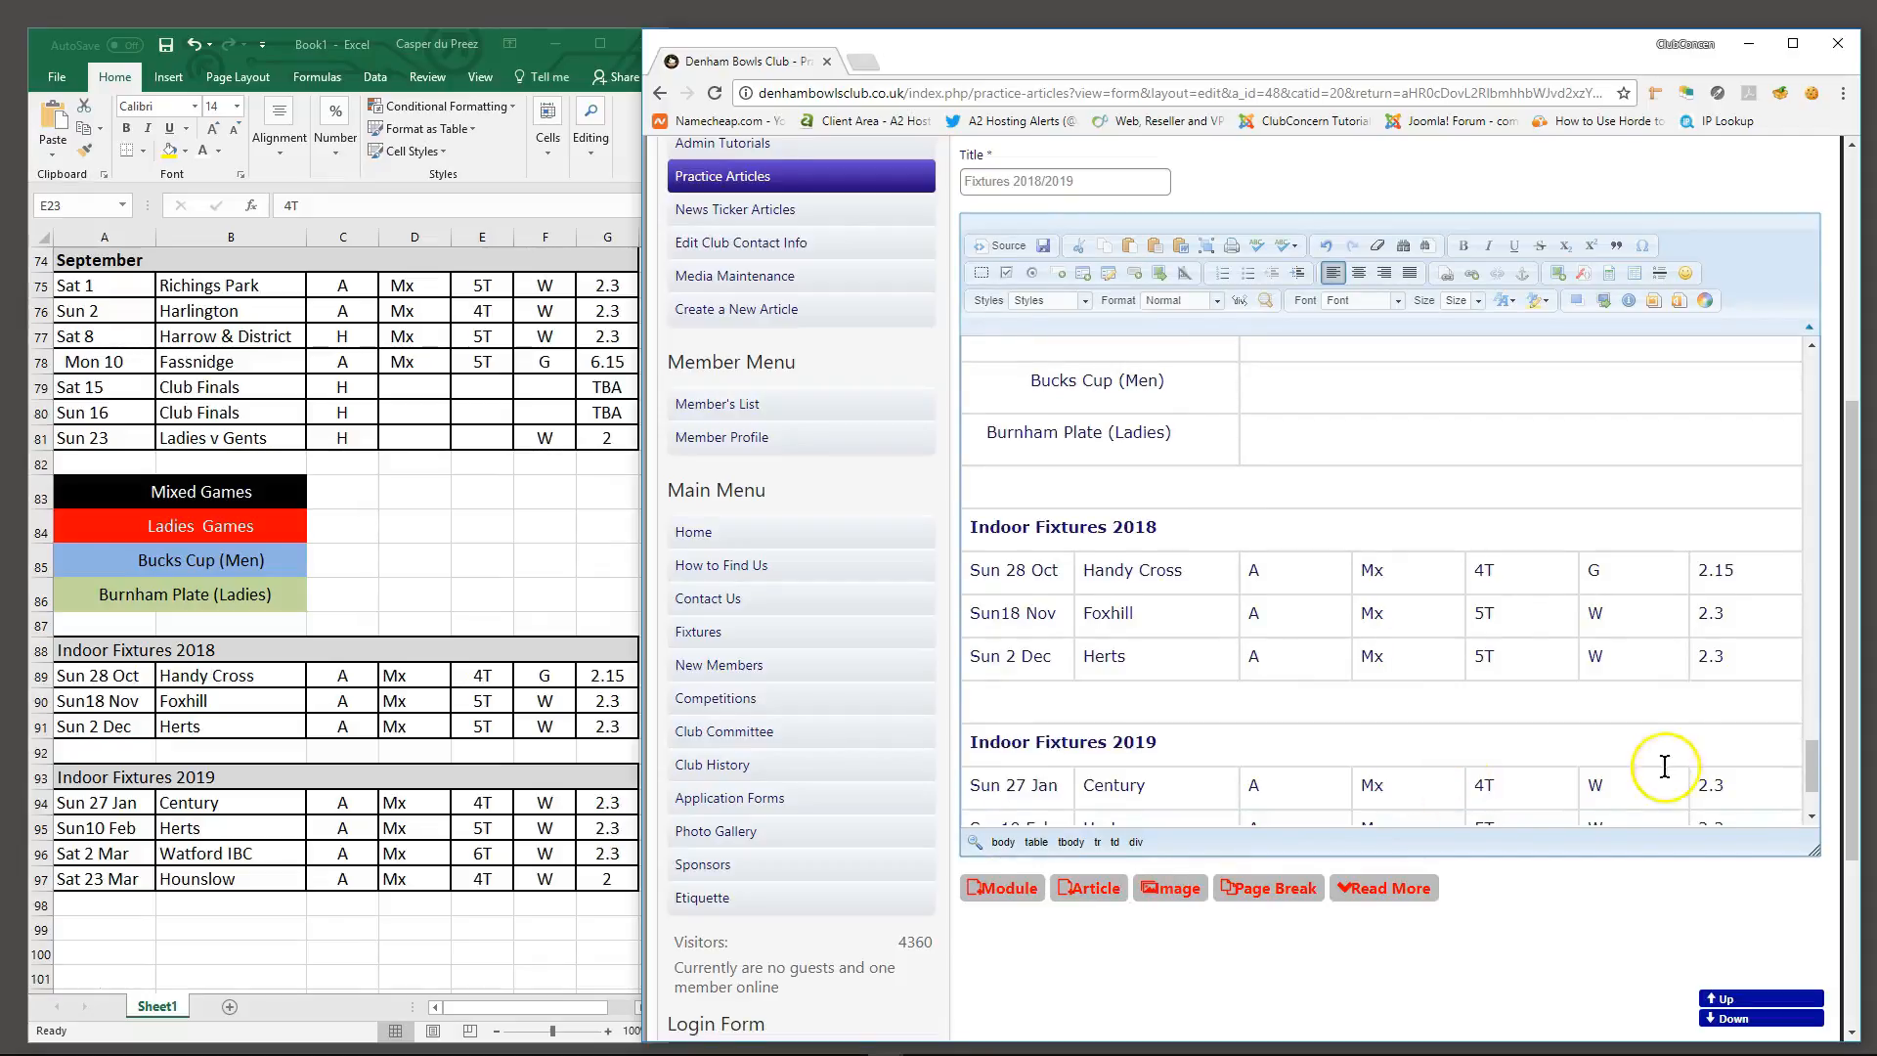
Save the Fixtures 2018/2019 article with its merged rows
scroll(1193, 682, "down", 5)
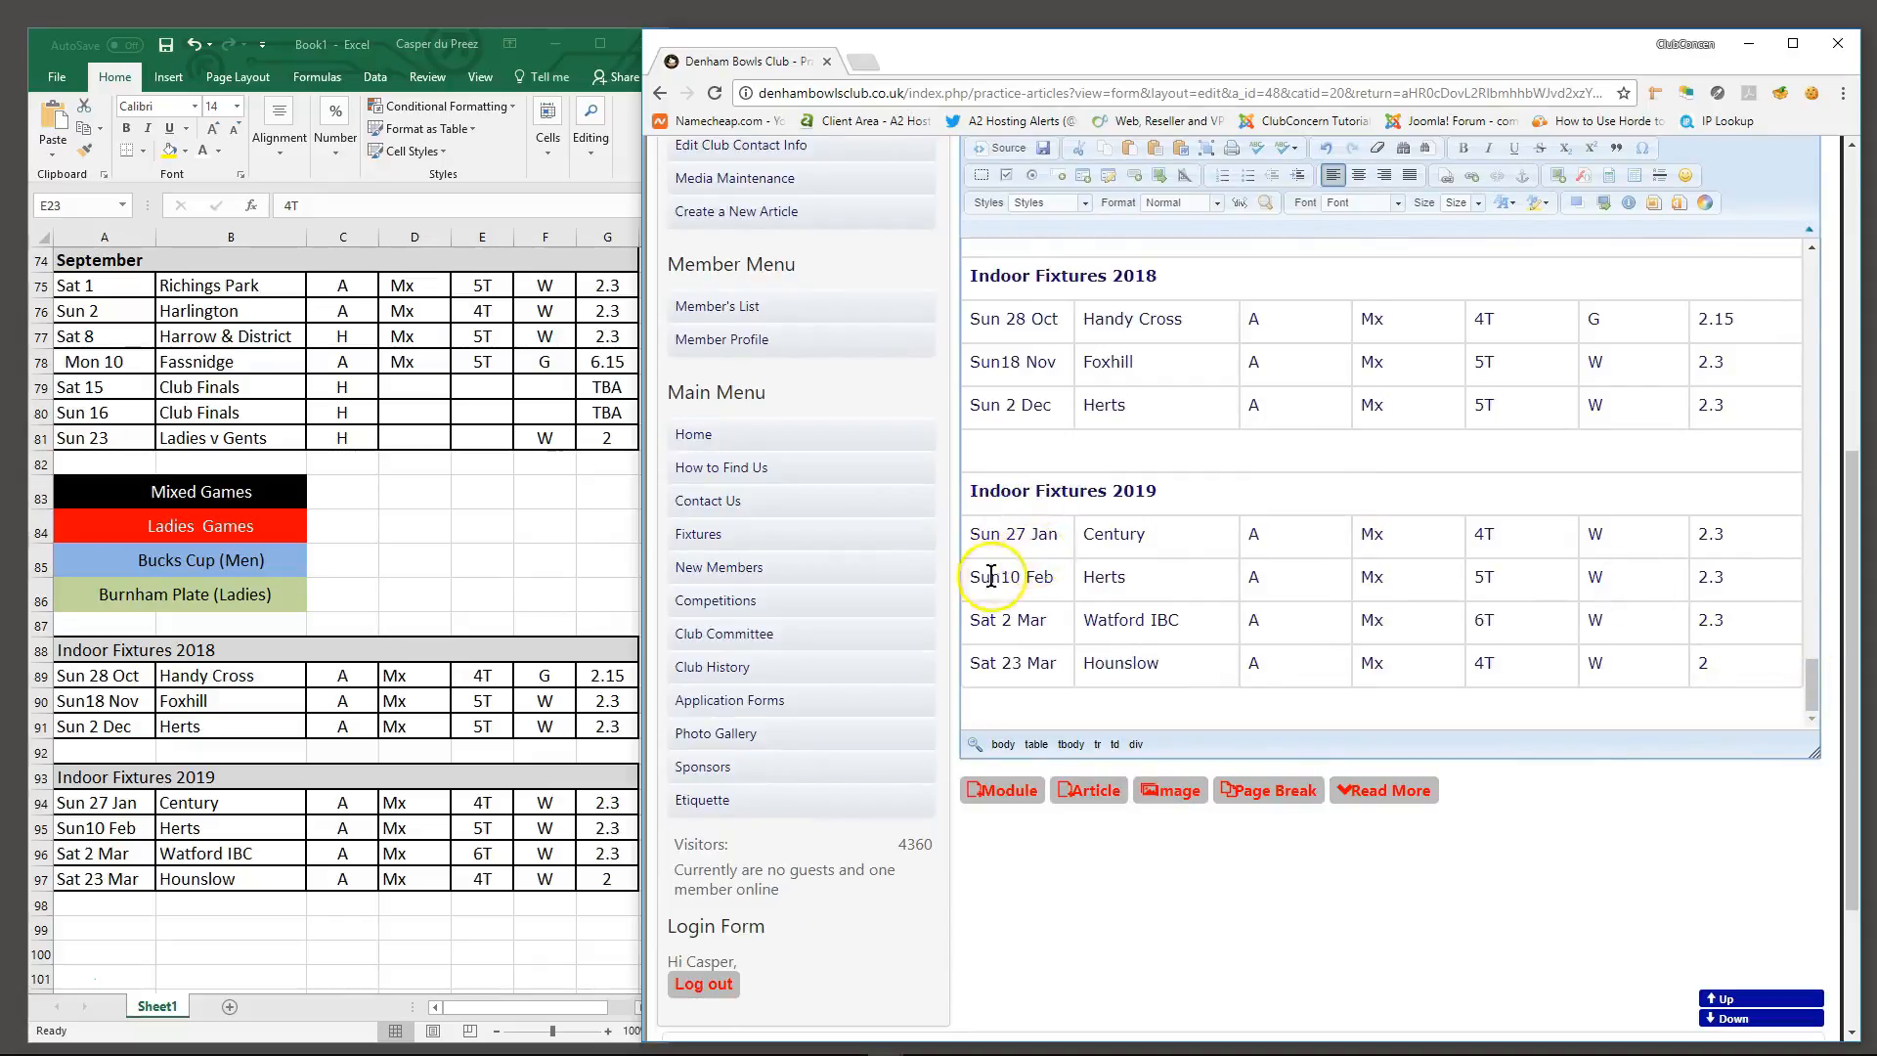
scroll(1010, 564, "up", 1)
scroll(1011, 566, "up", 7)
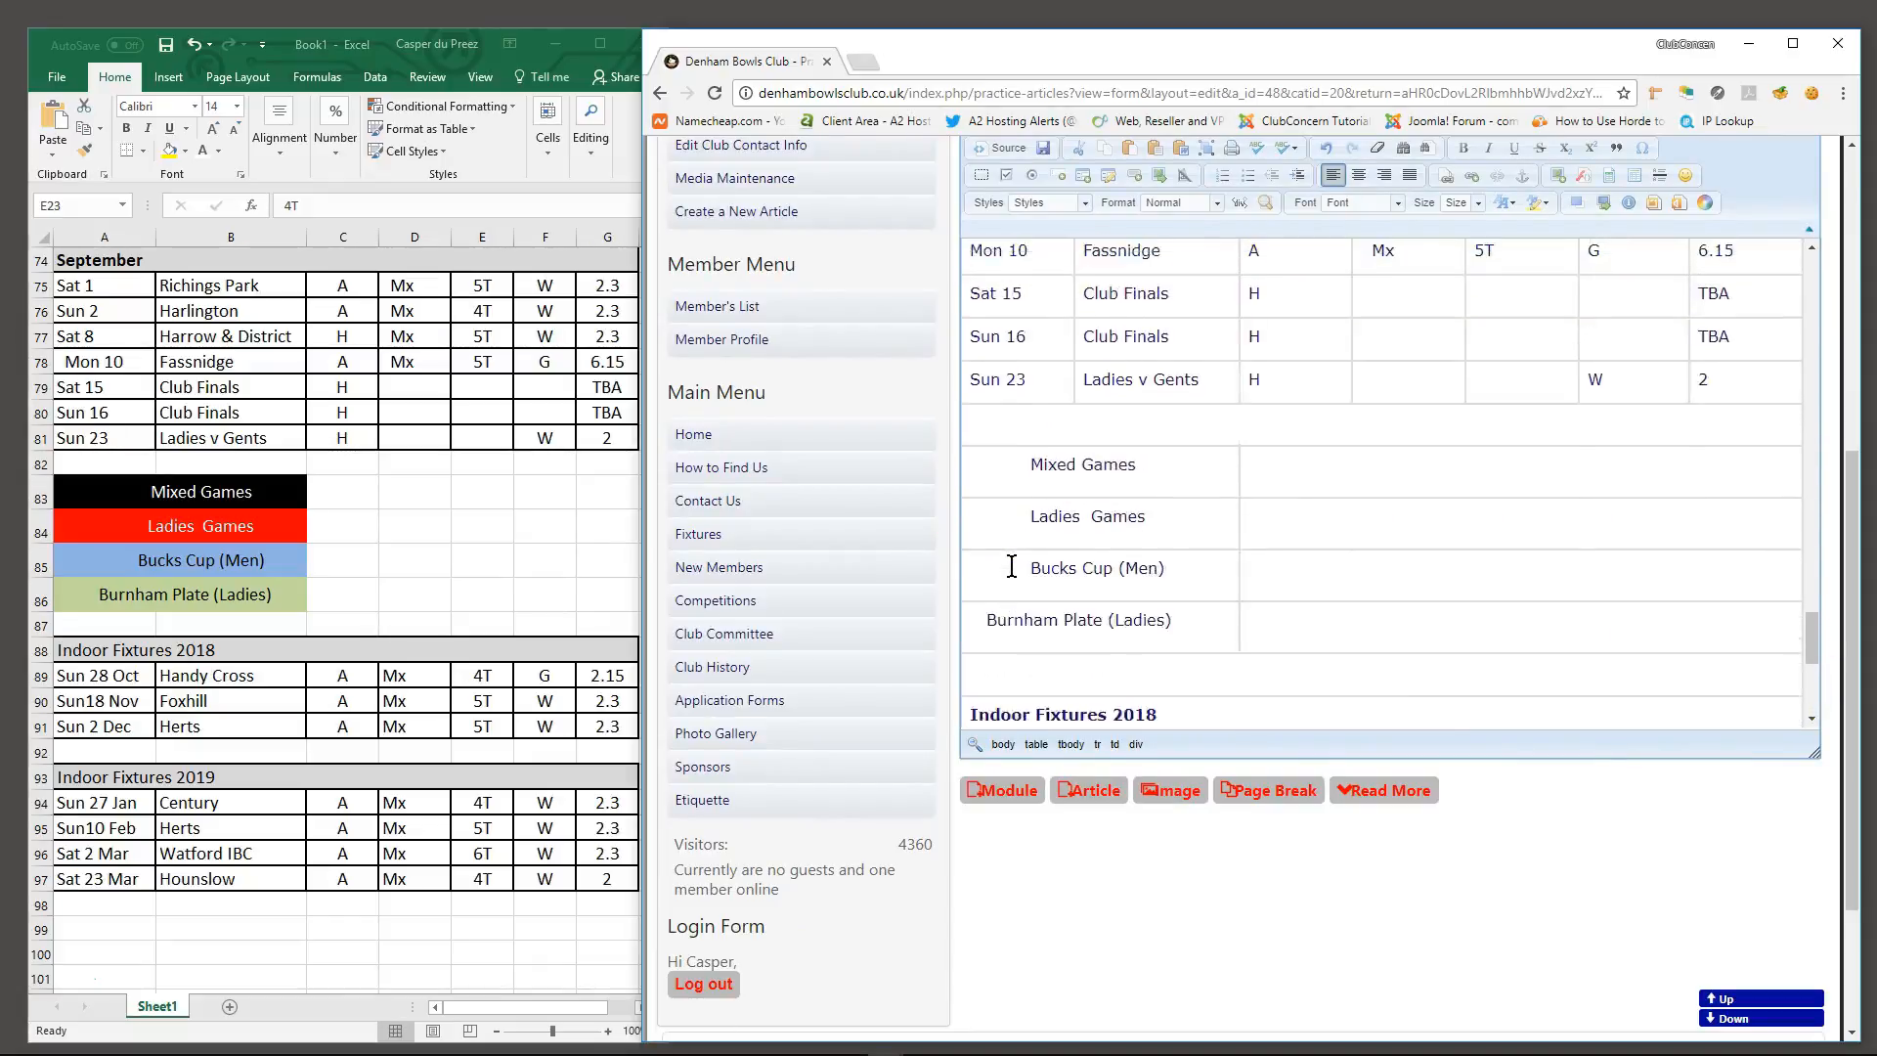
scroll(1010, 565, "up", 3)
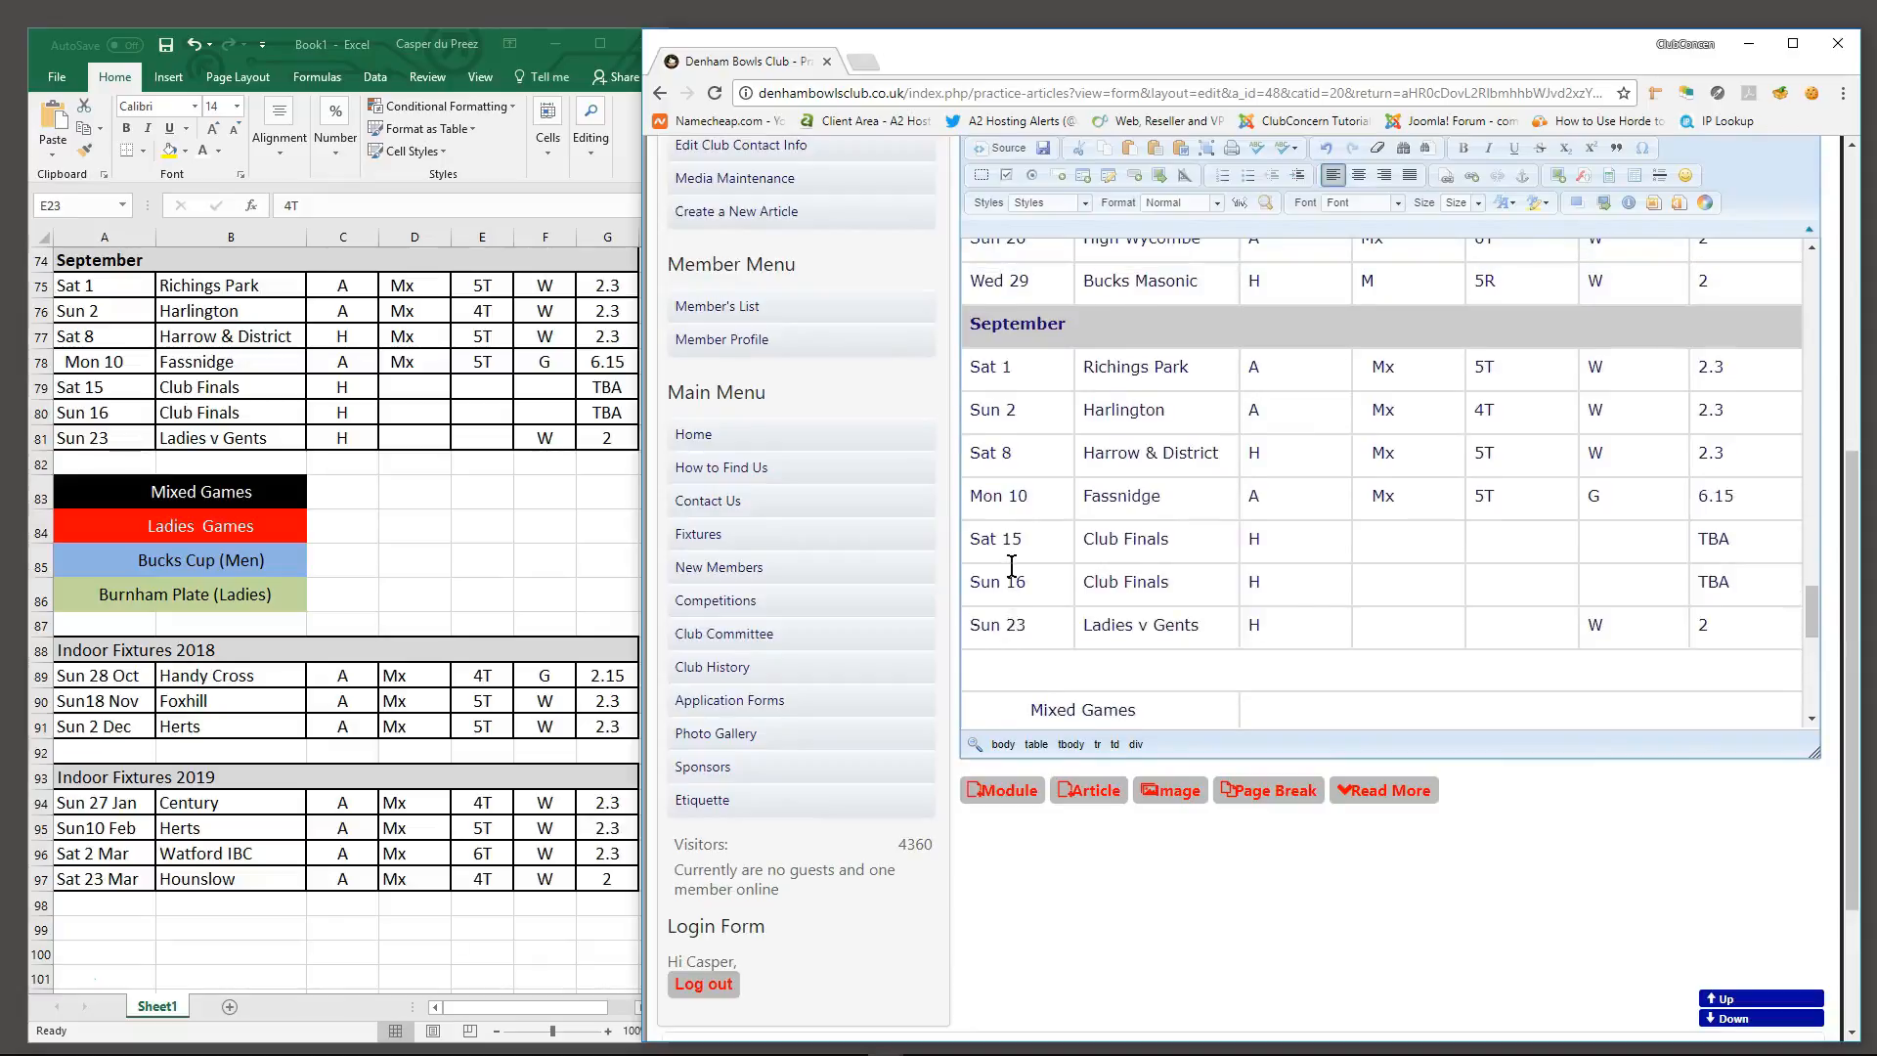
scroll(1182, 371, "up", 3)
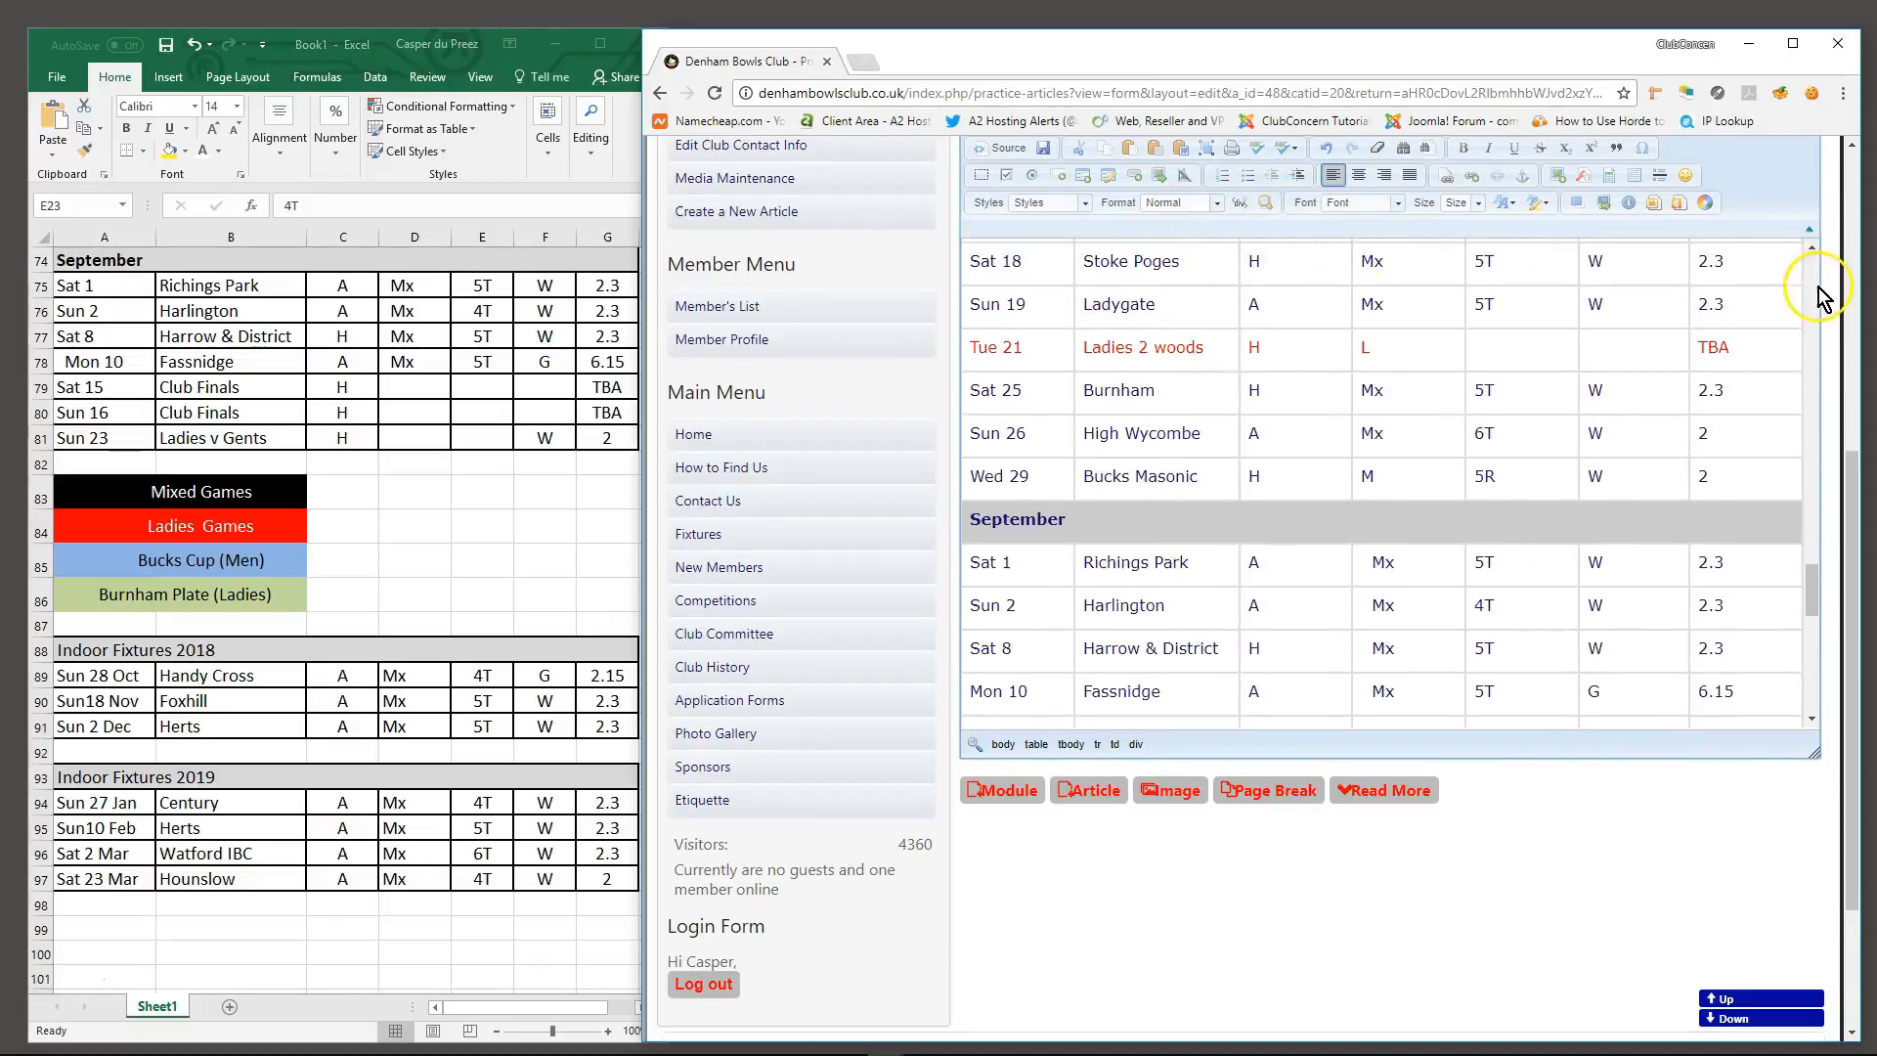
scroll(1831, 311, "up", 3)
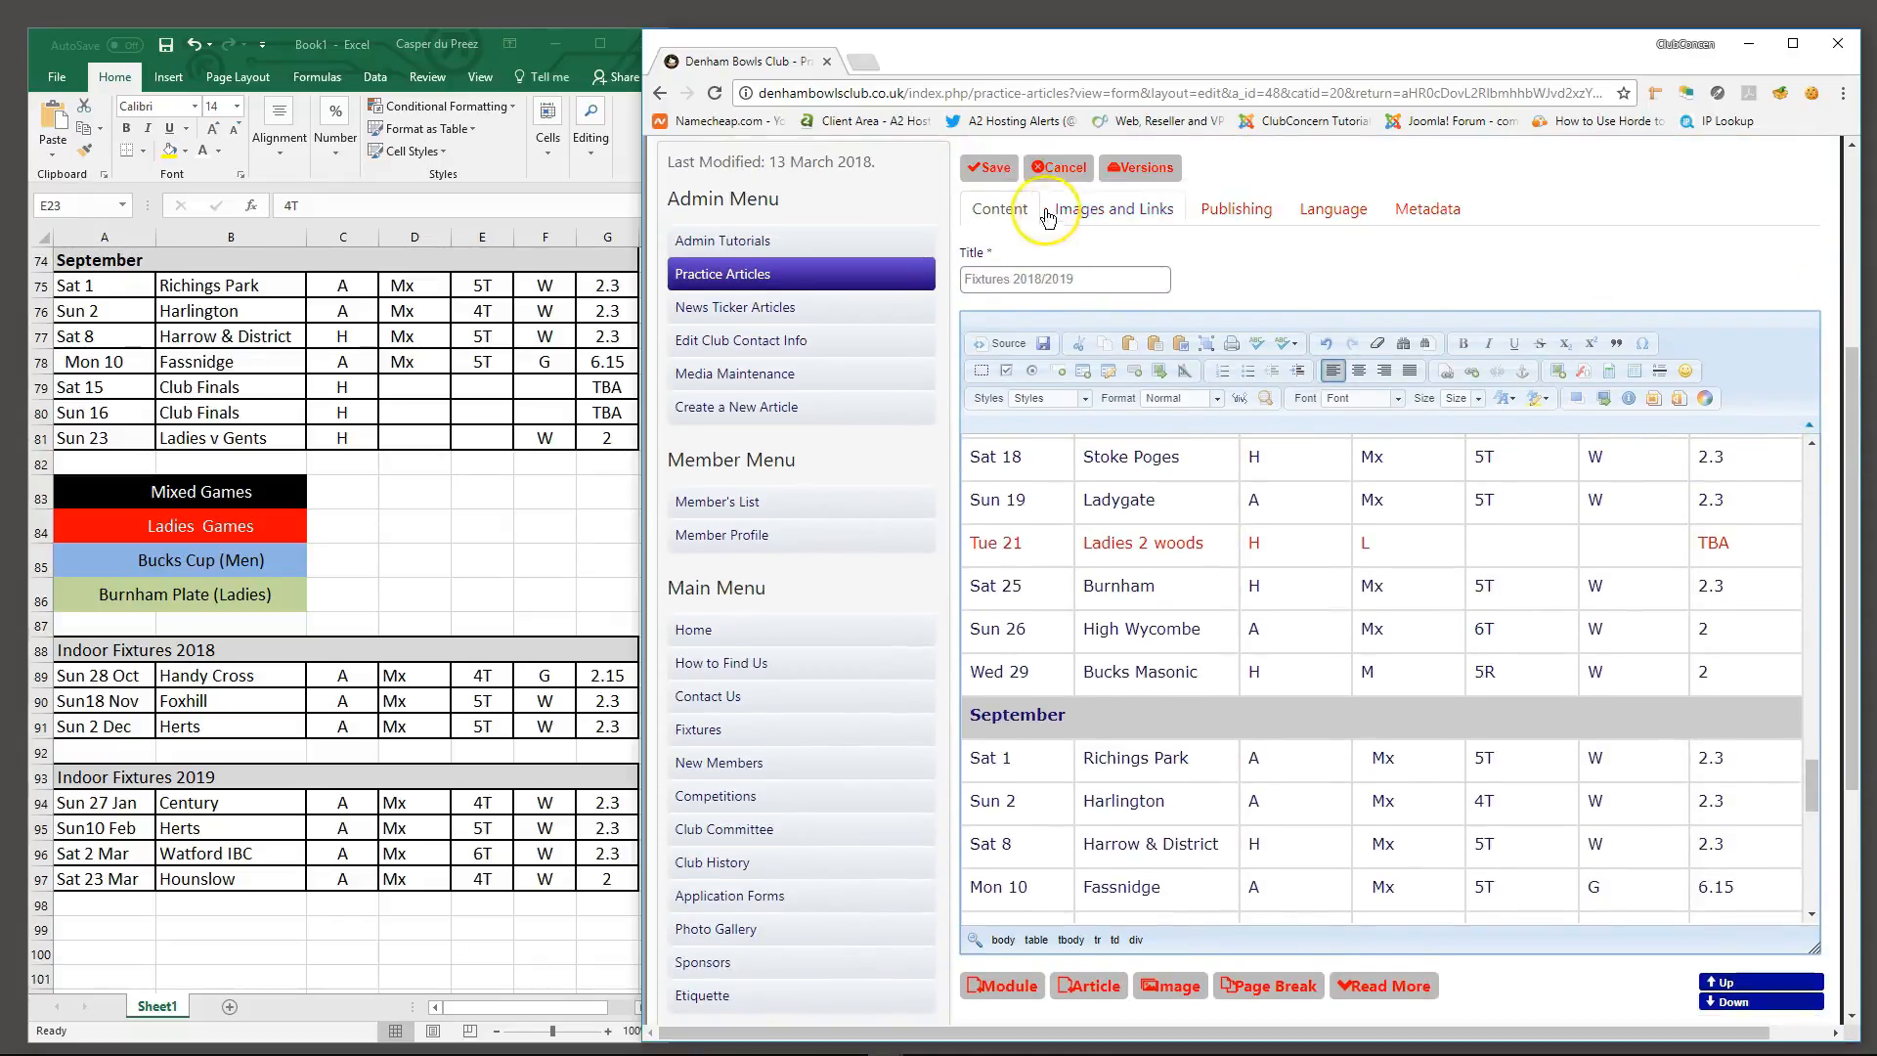
left_click(991, 176)
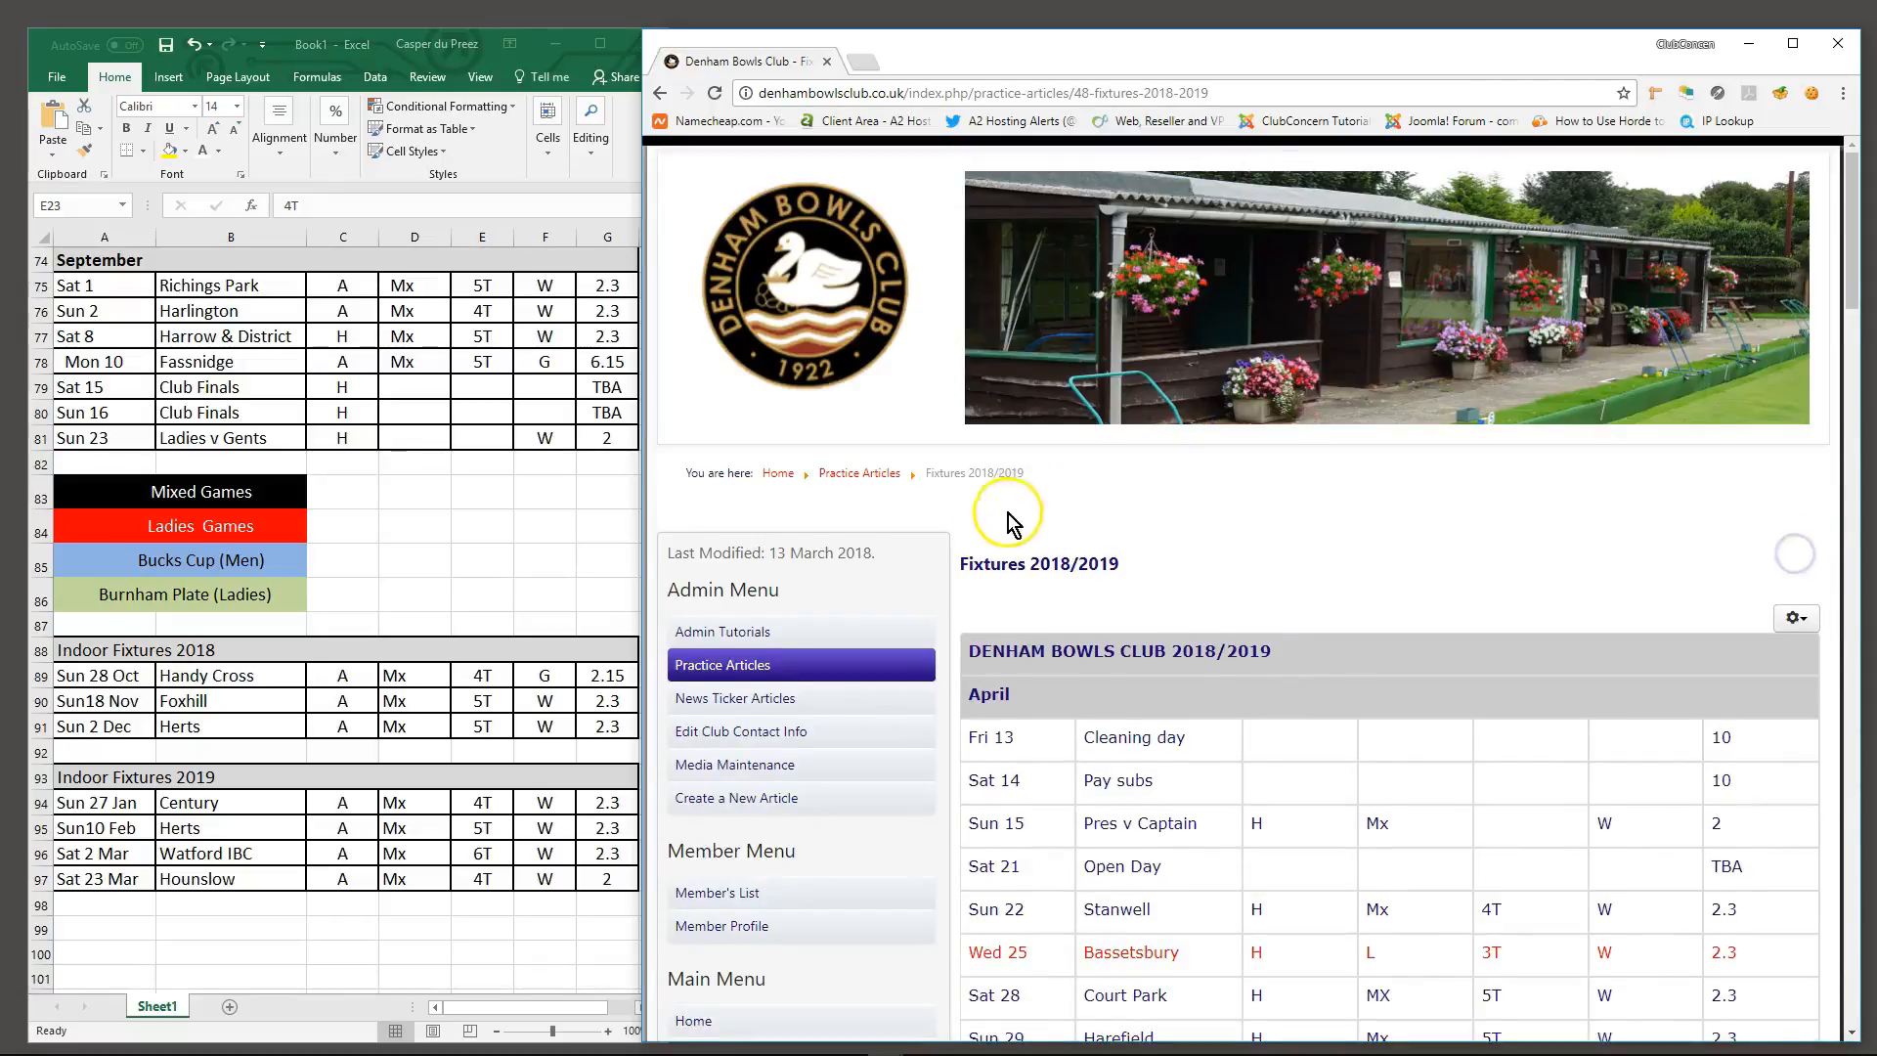
Review the published fixtures table from April through the legend and the Indoor Fixtures 2019 rows
scroll(1005, 527, "down", 3)
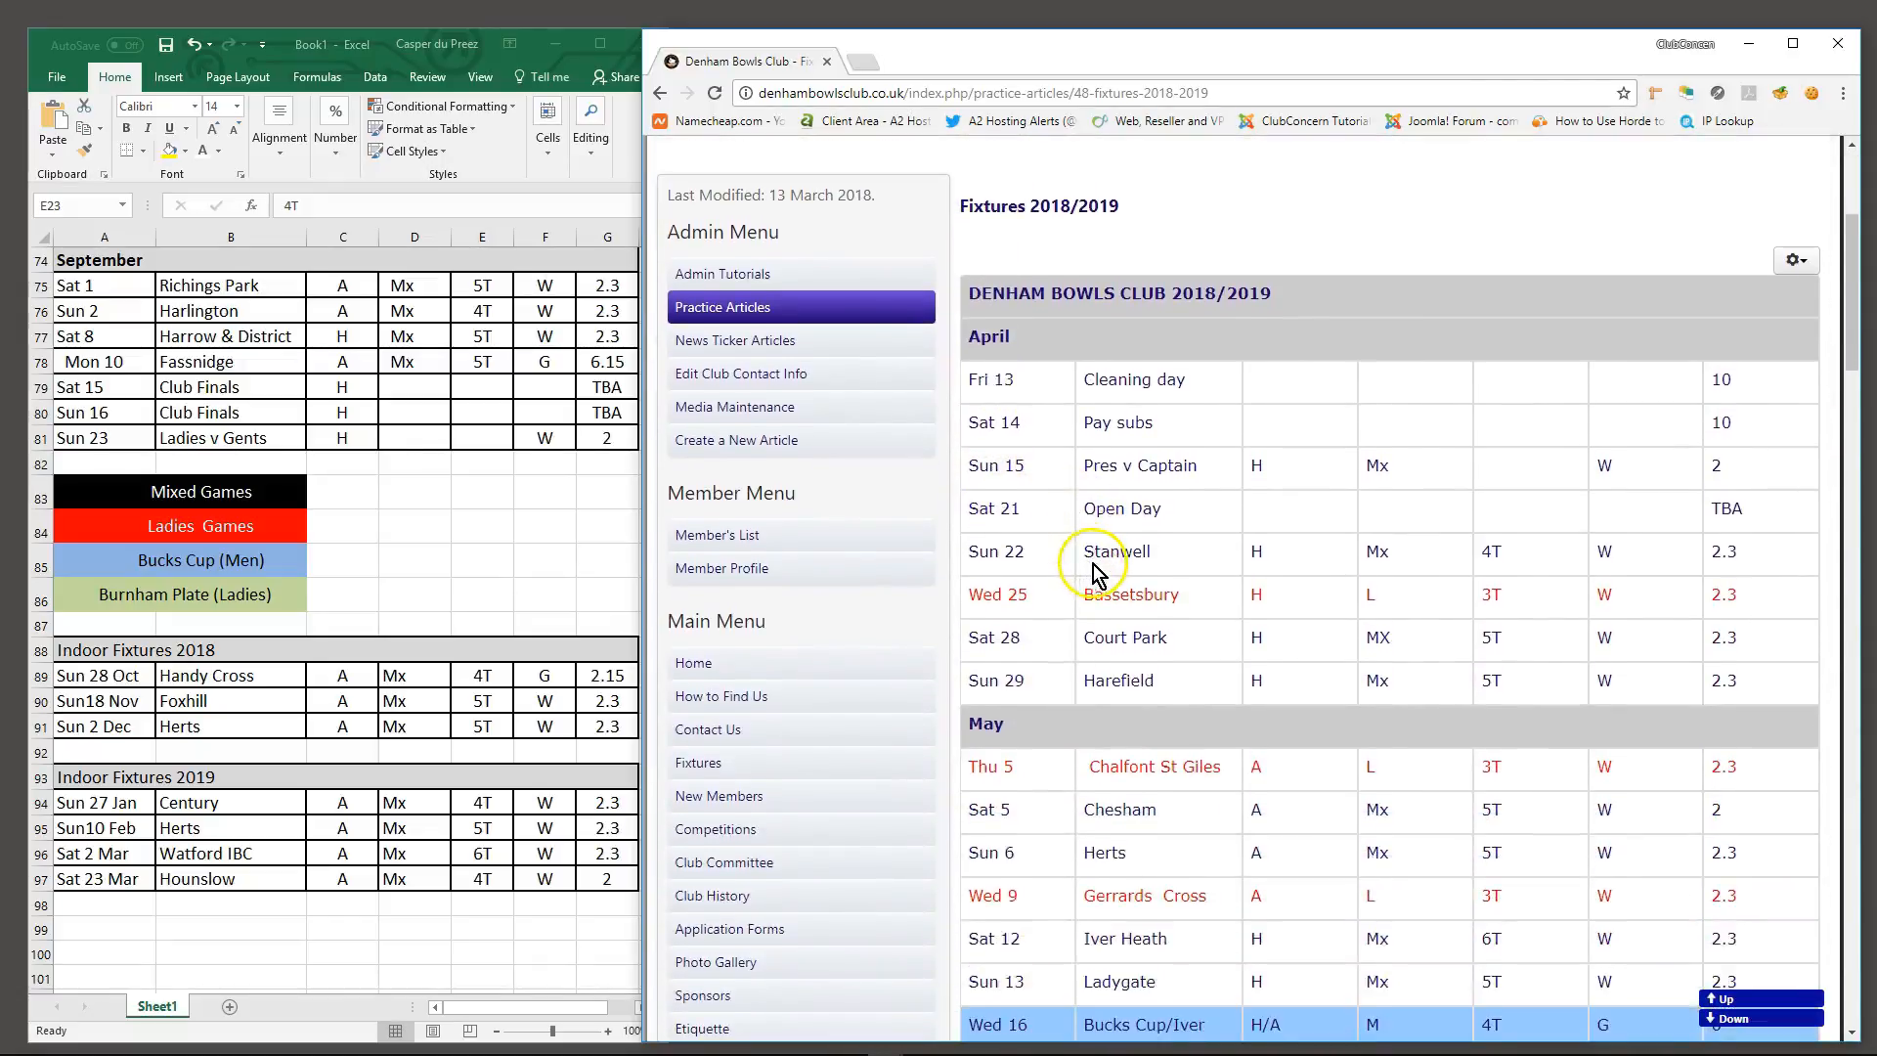
scroll(1194, 528, "down", 3)
scroll(1309, 572, "down", 8)
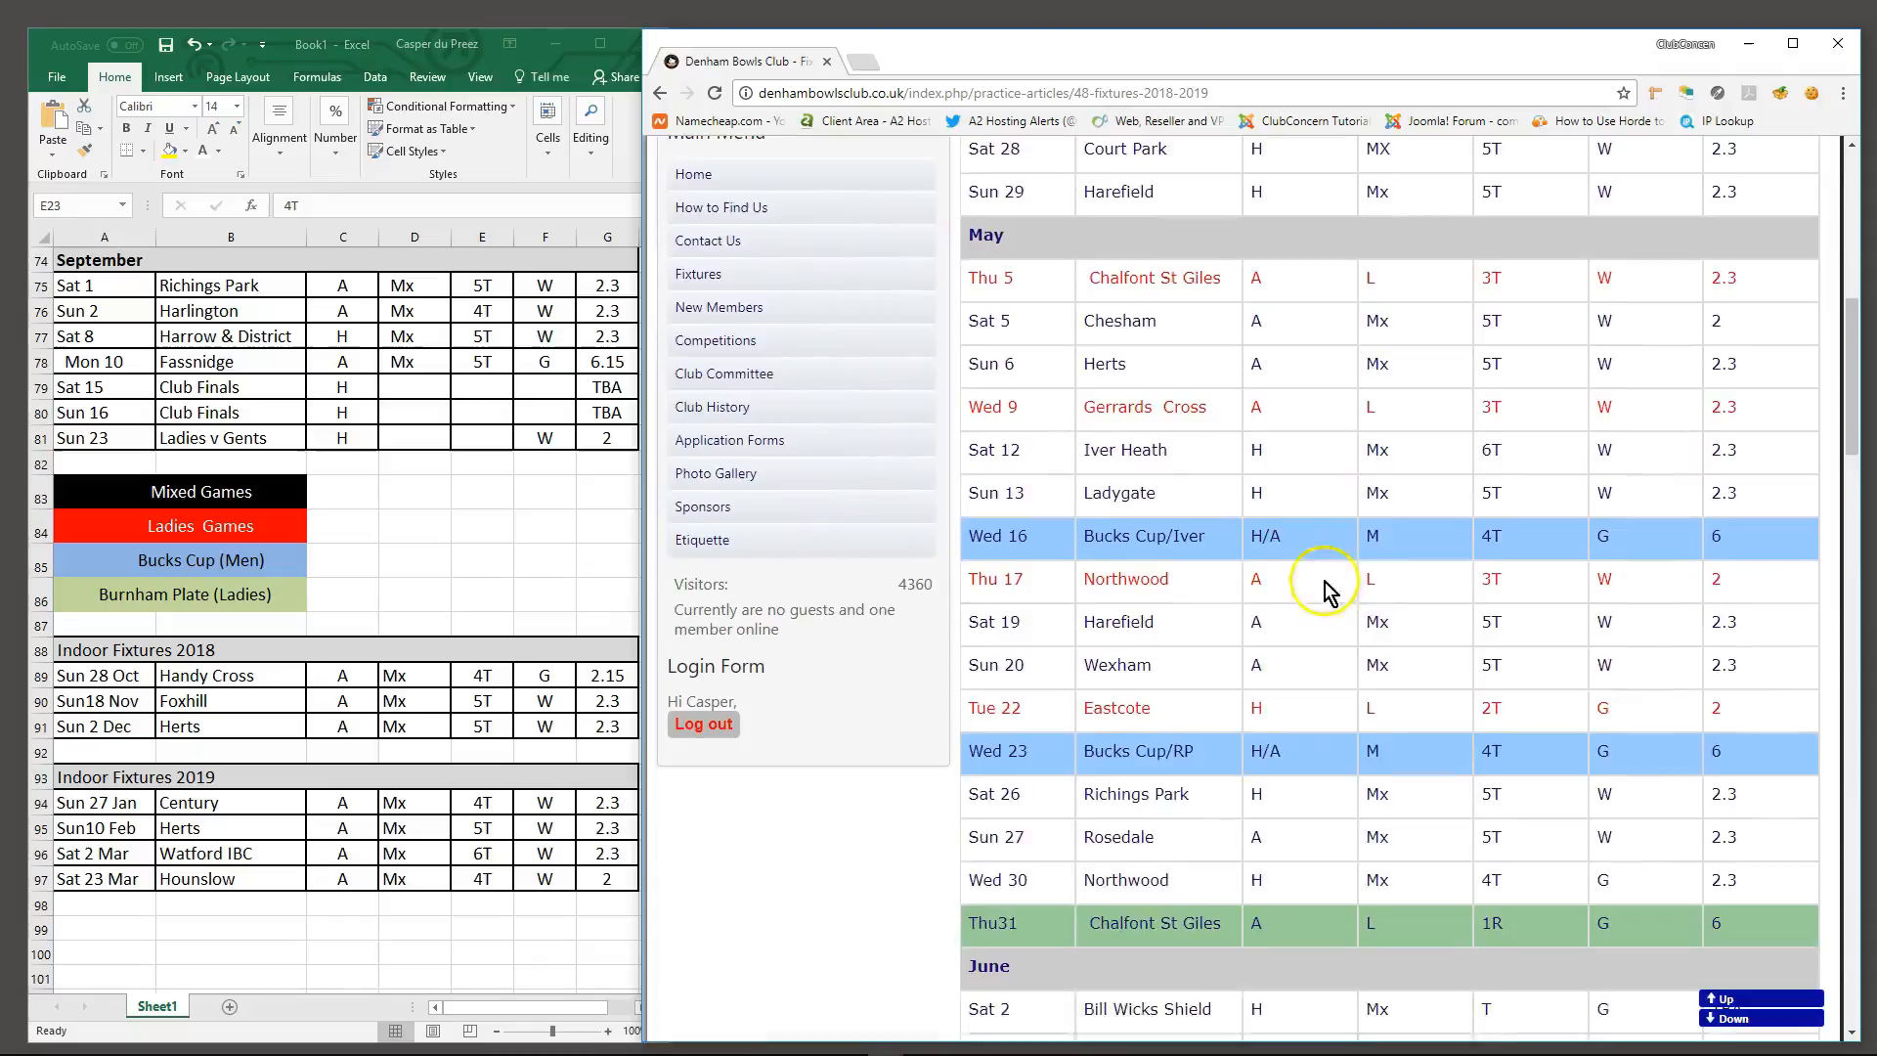
scroll(1229, 571, "down", 5)
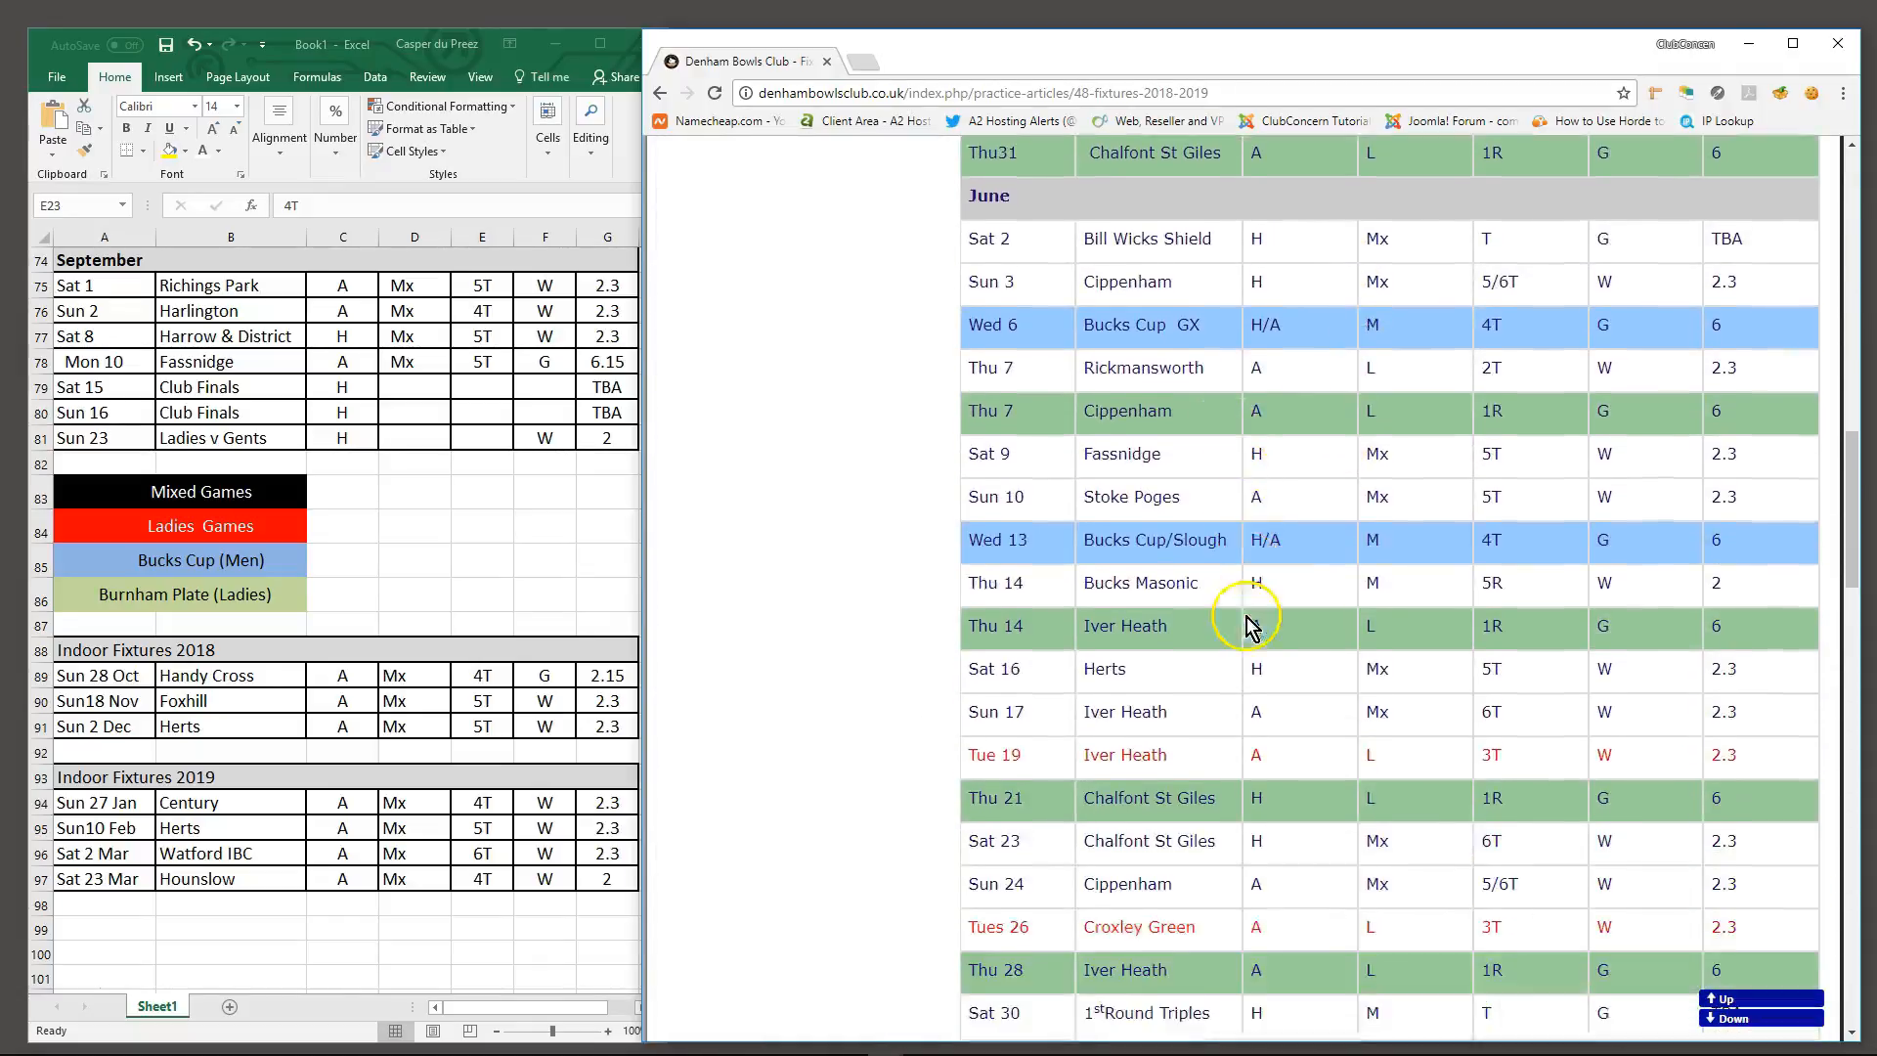
scroll(1208, 586, "down", 6)
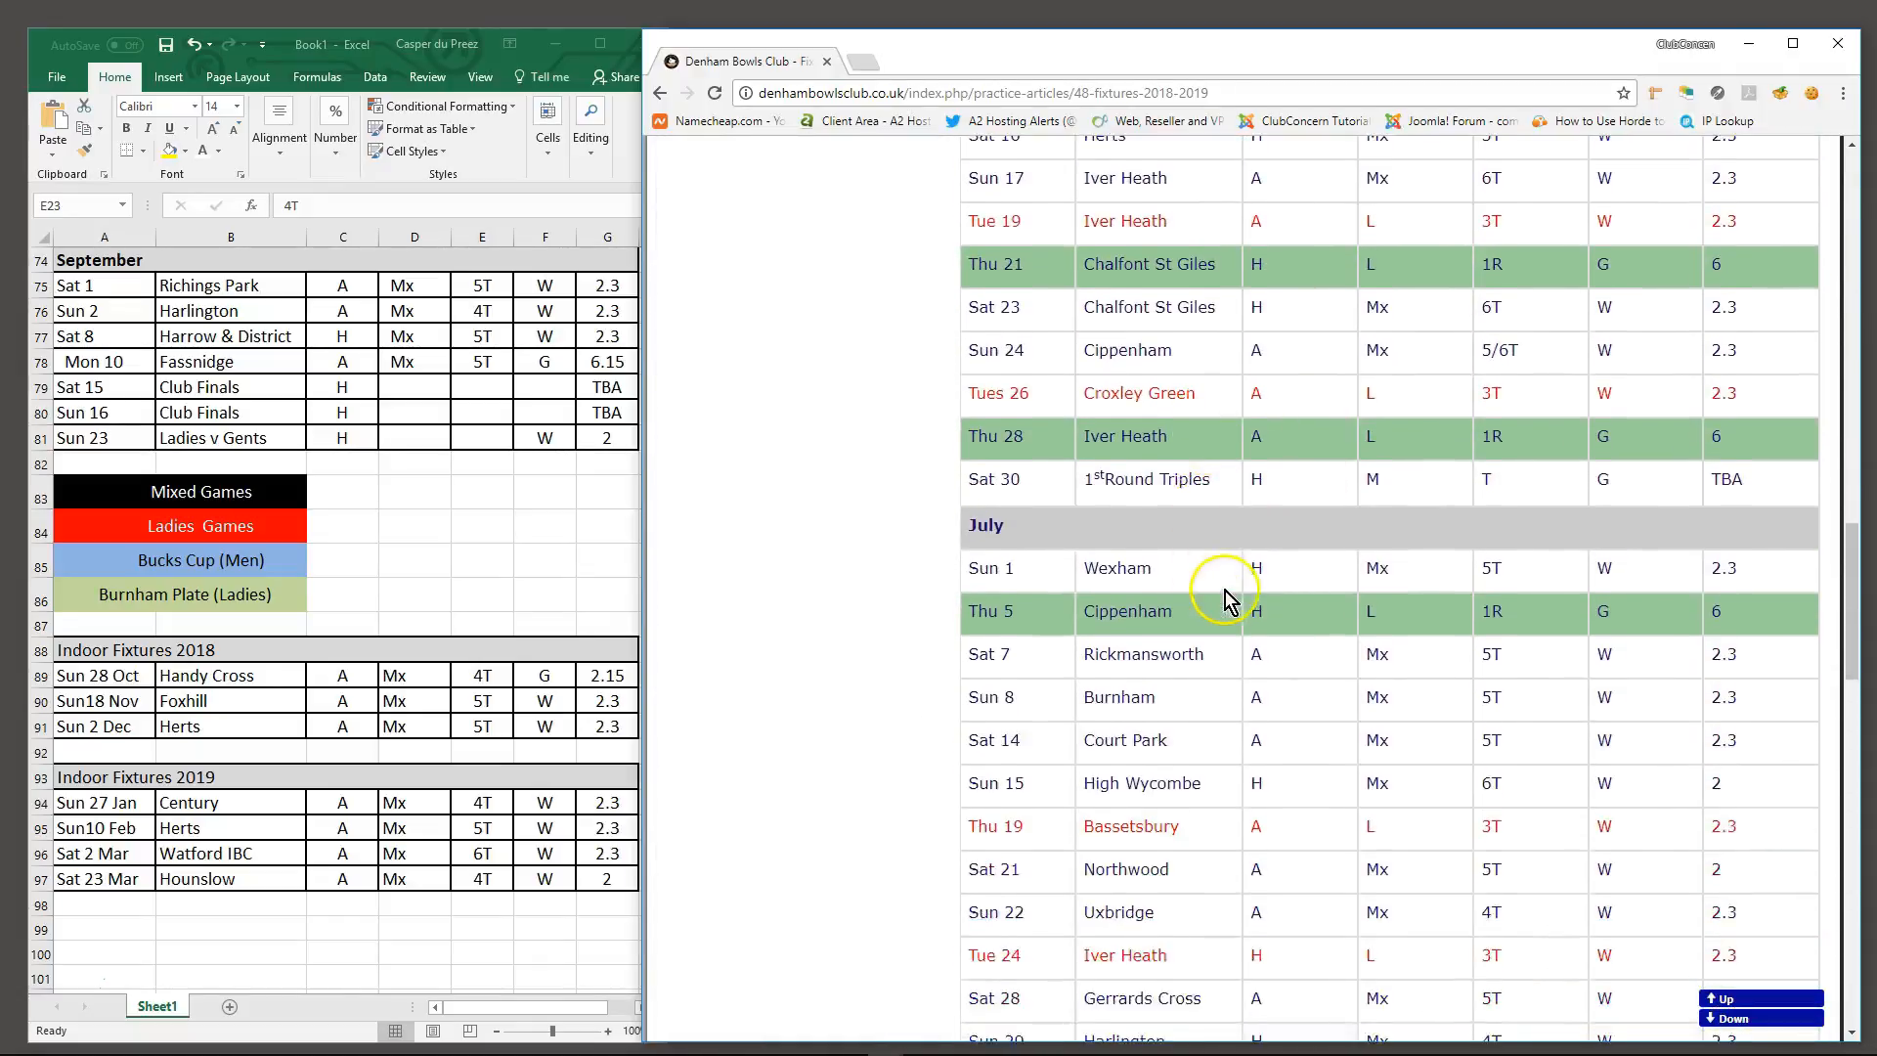
scroll(1185, 631, "down", 5)
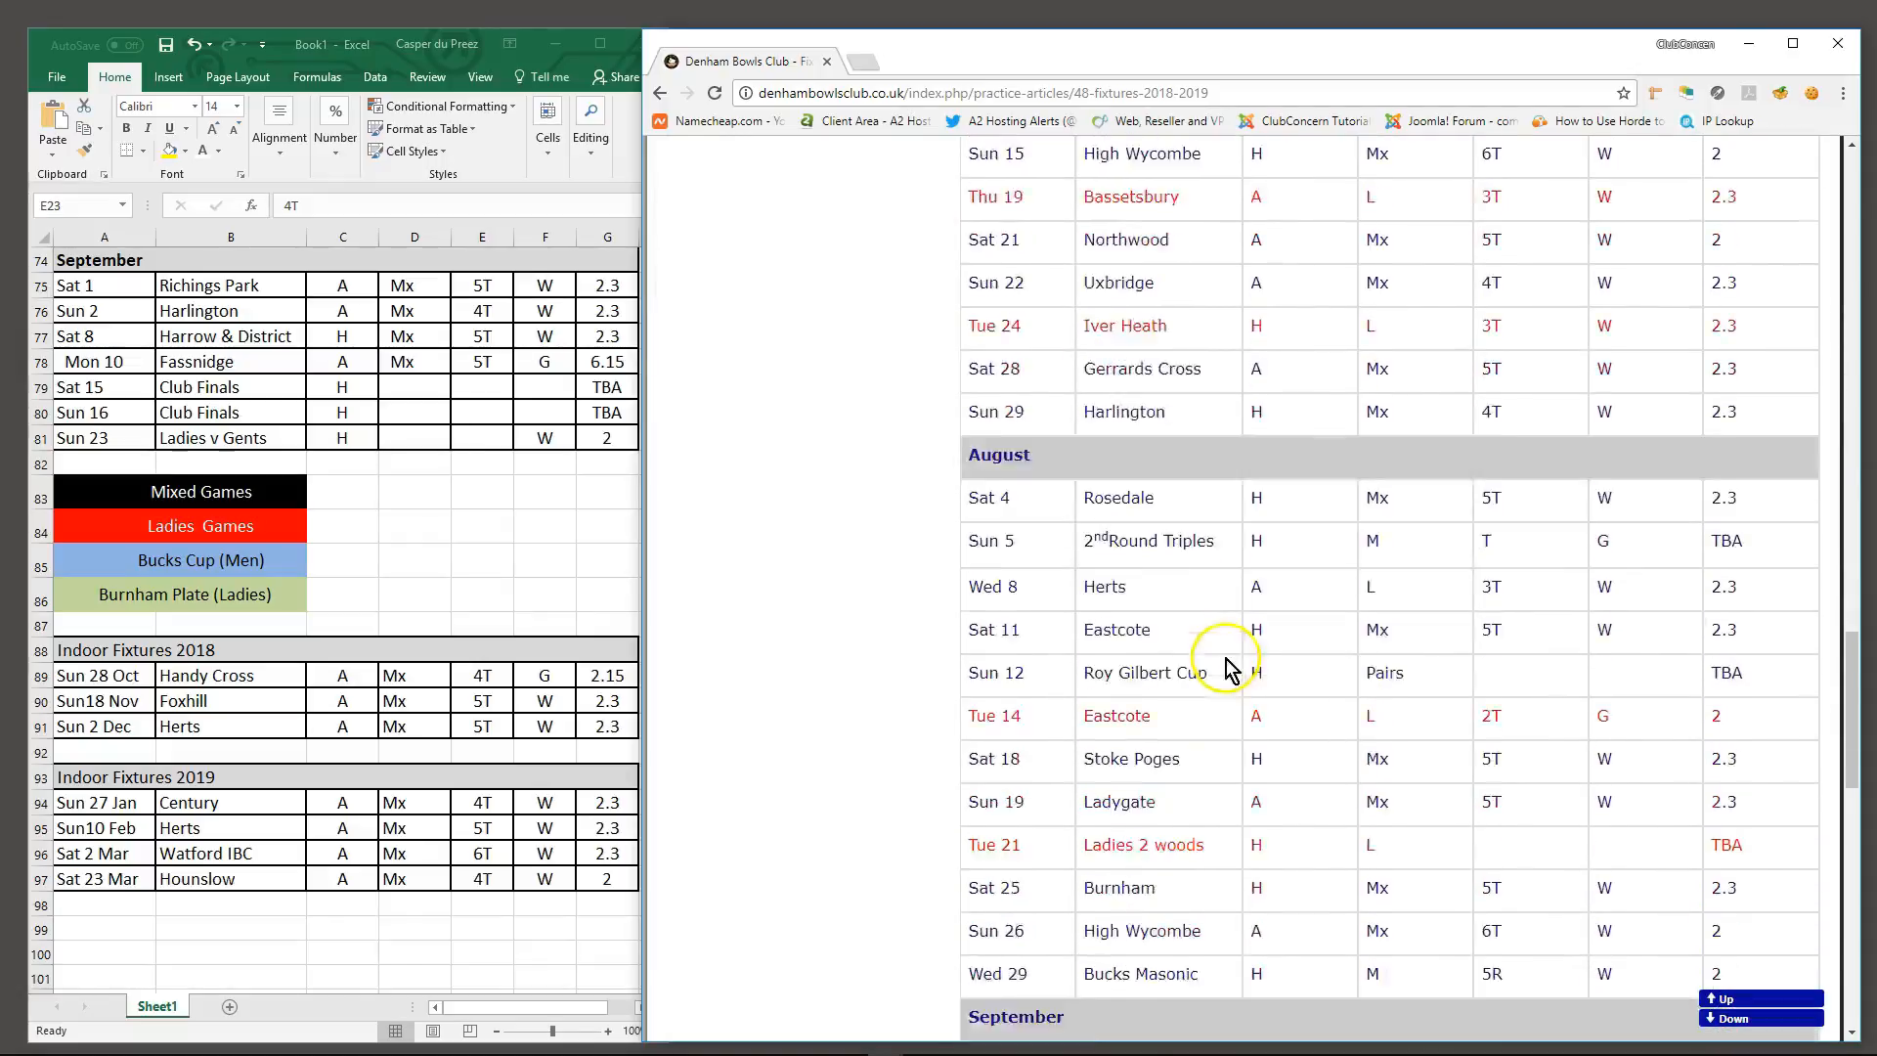
scroll(1222, 543, "down", 2)
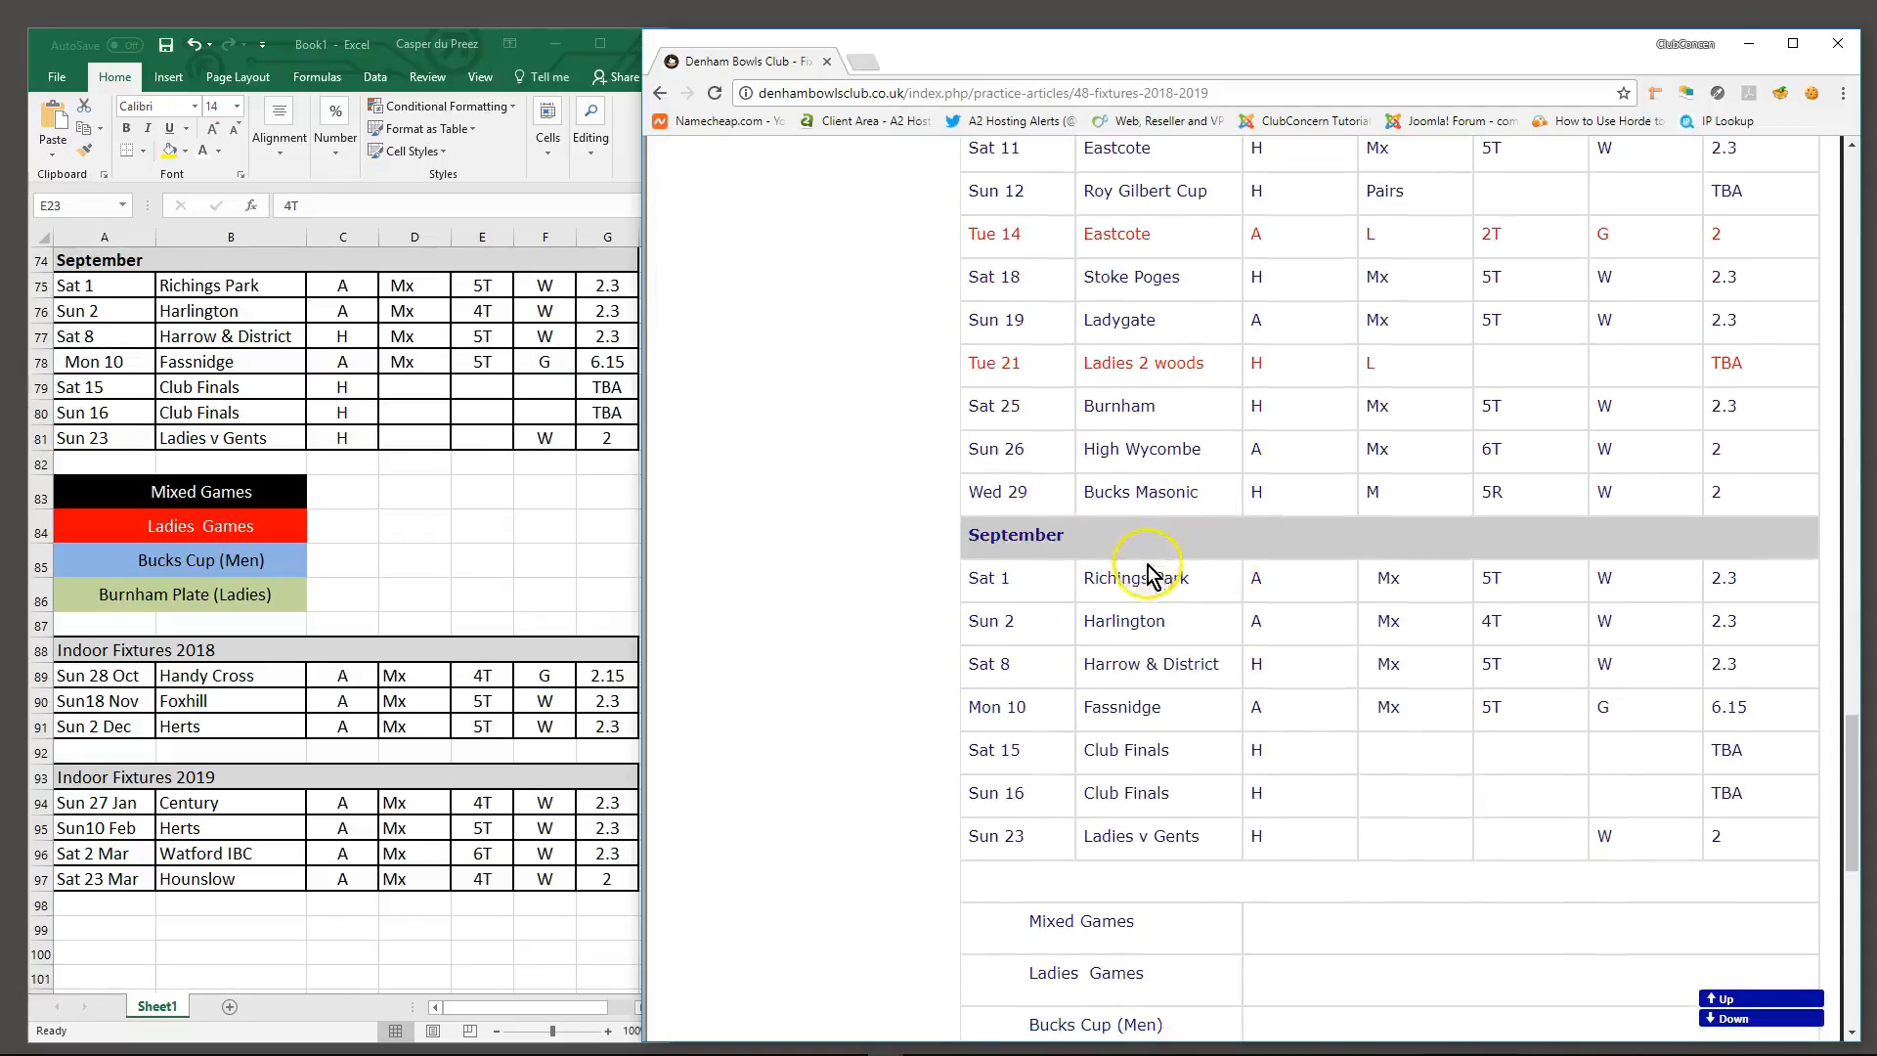
scroll(1048, 567, "down", 3)
scroll(1508, 713, "down", 2)
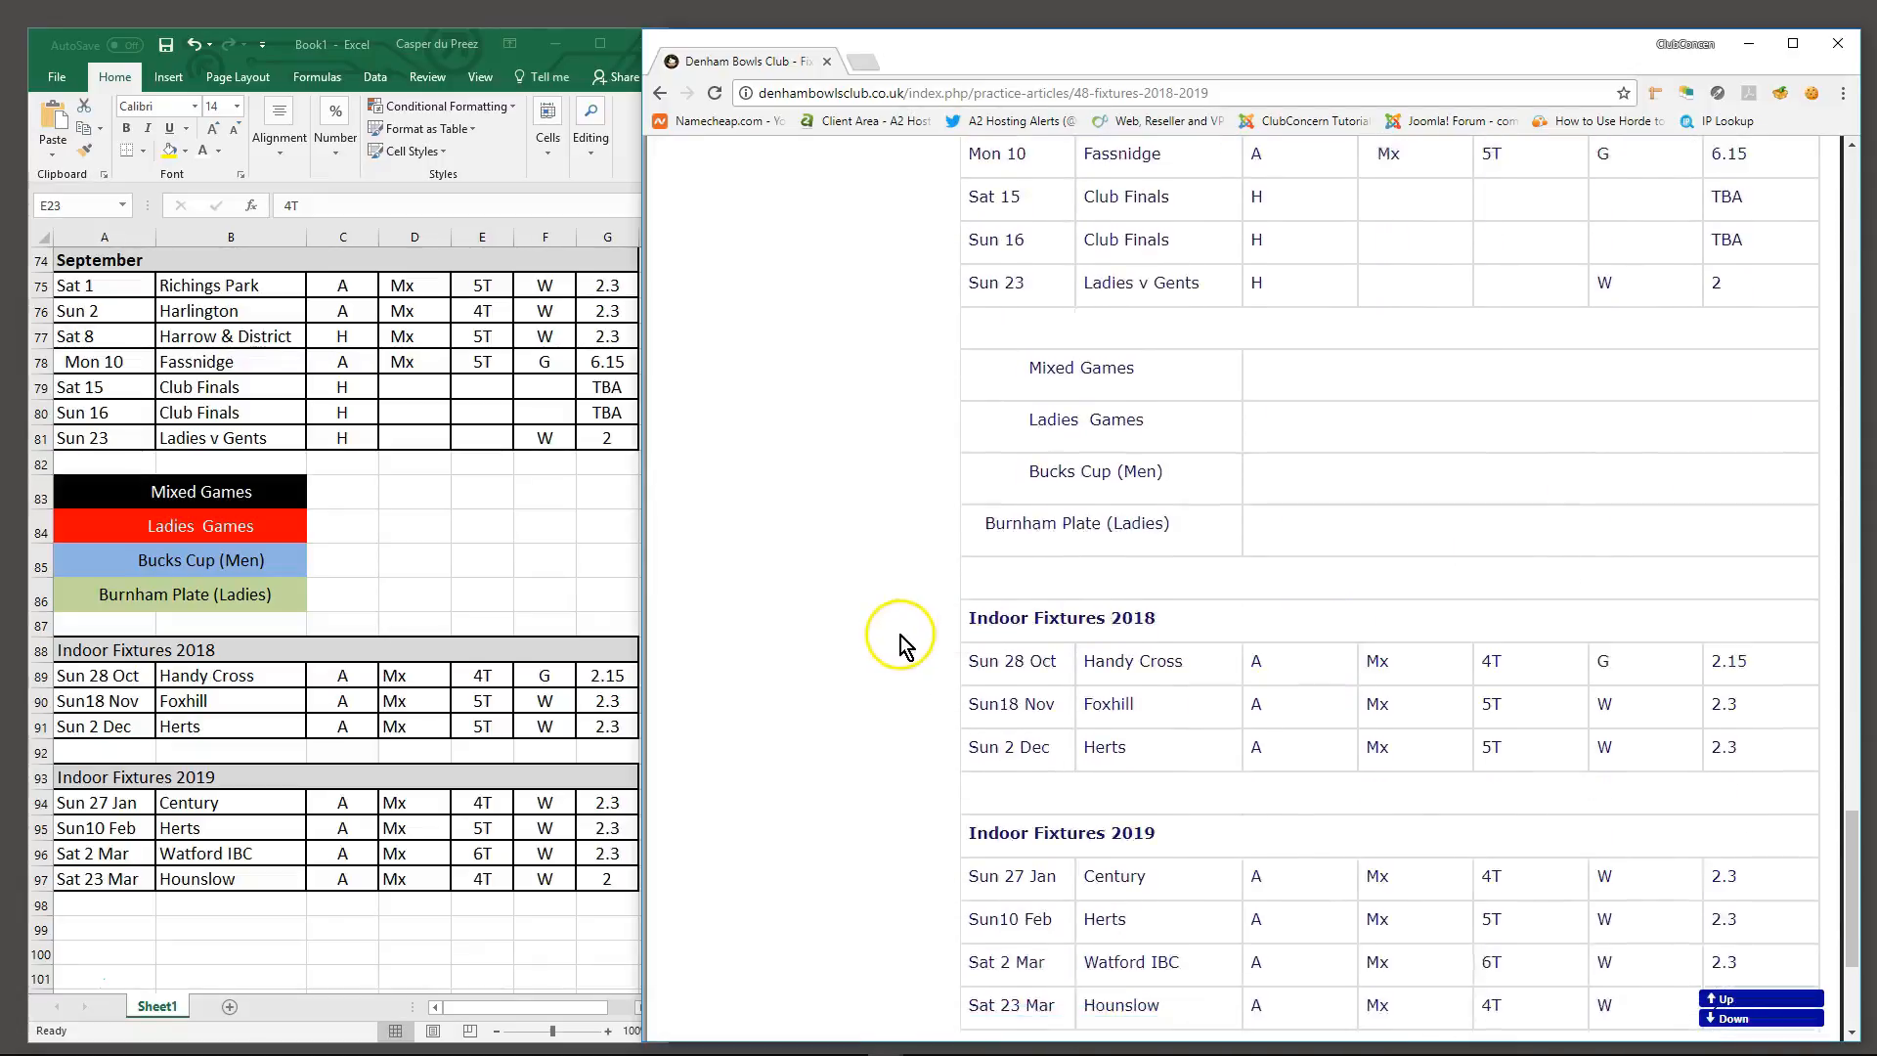
scroll(1115, 653, "down", 1)
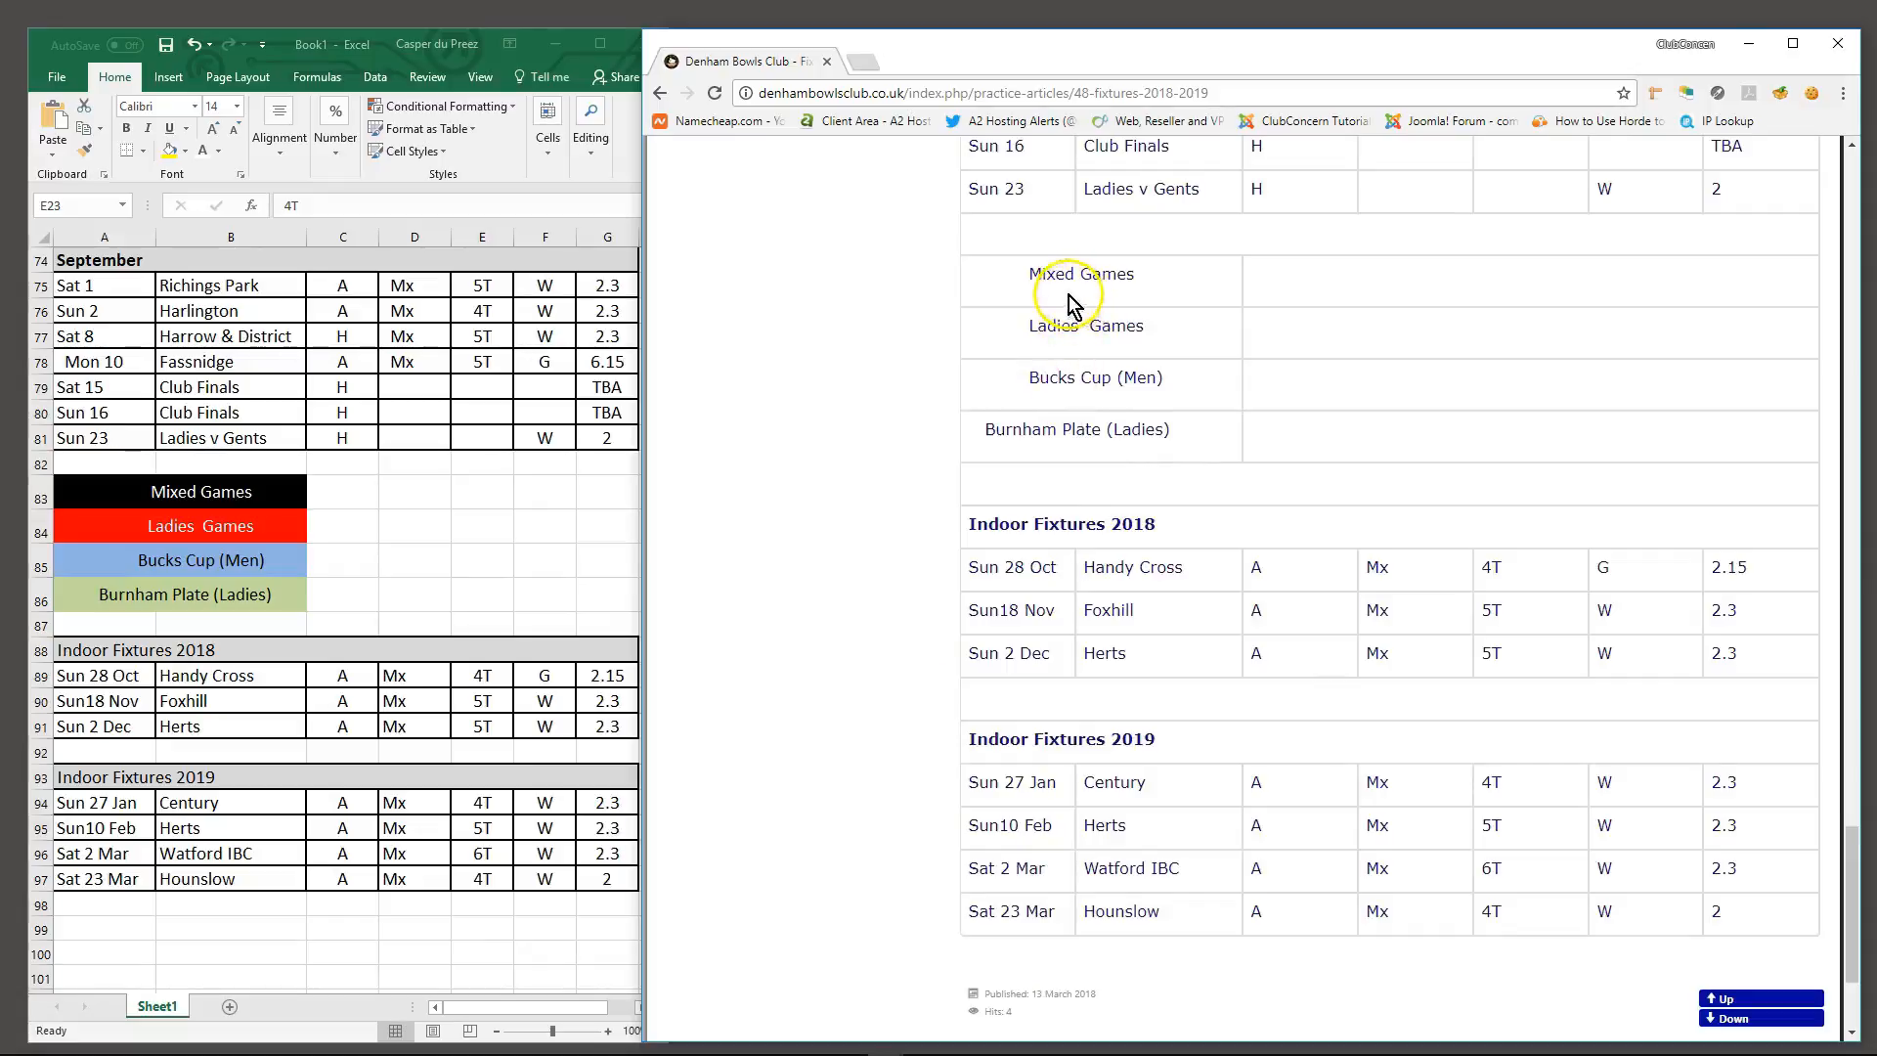
scroll(1292, 689, "up", 4)
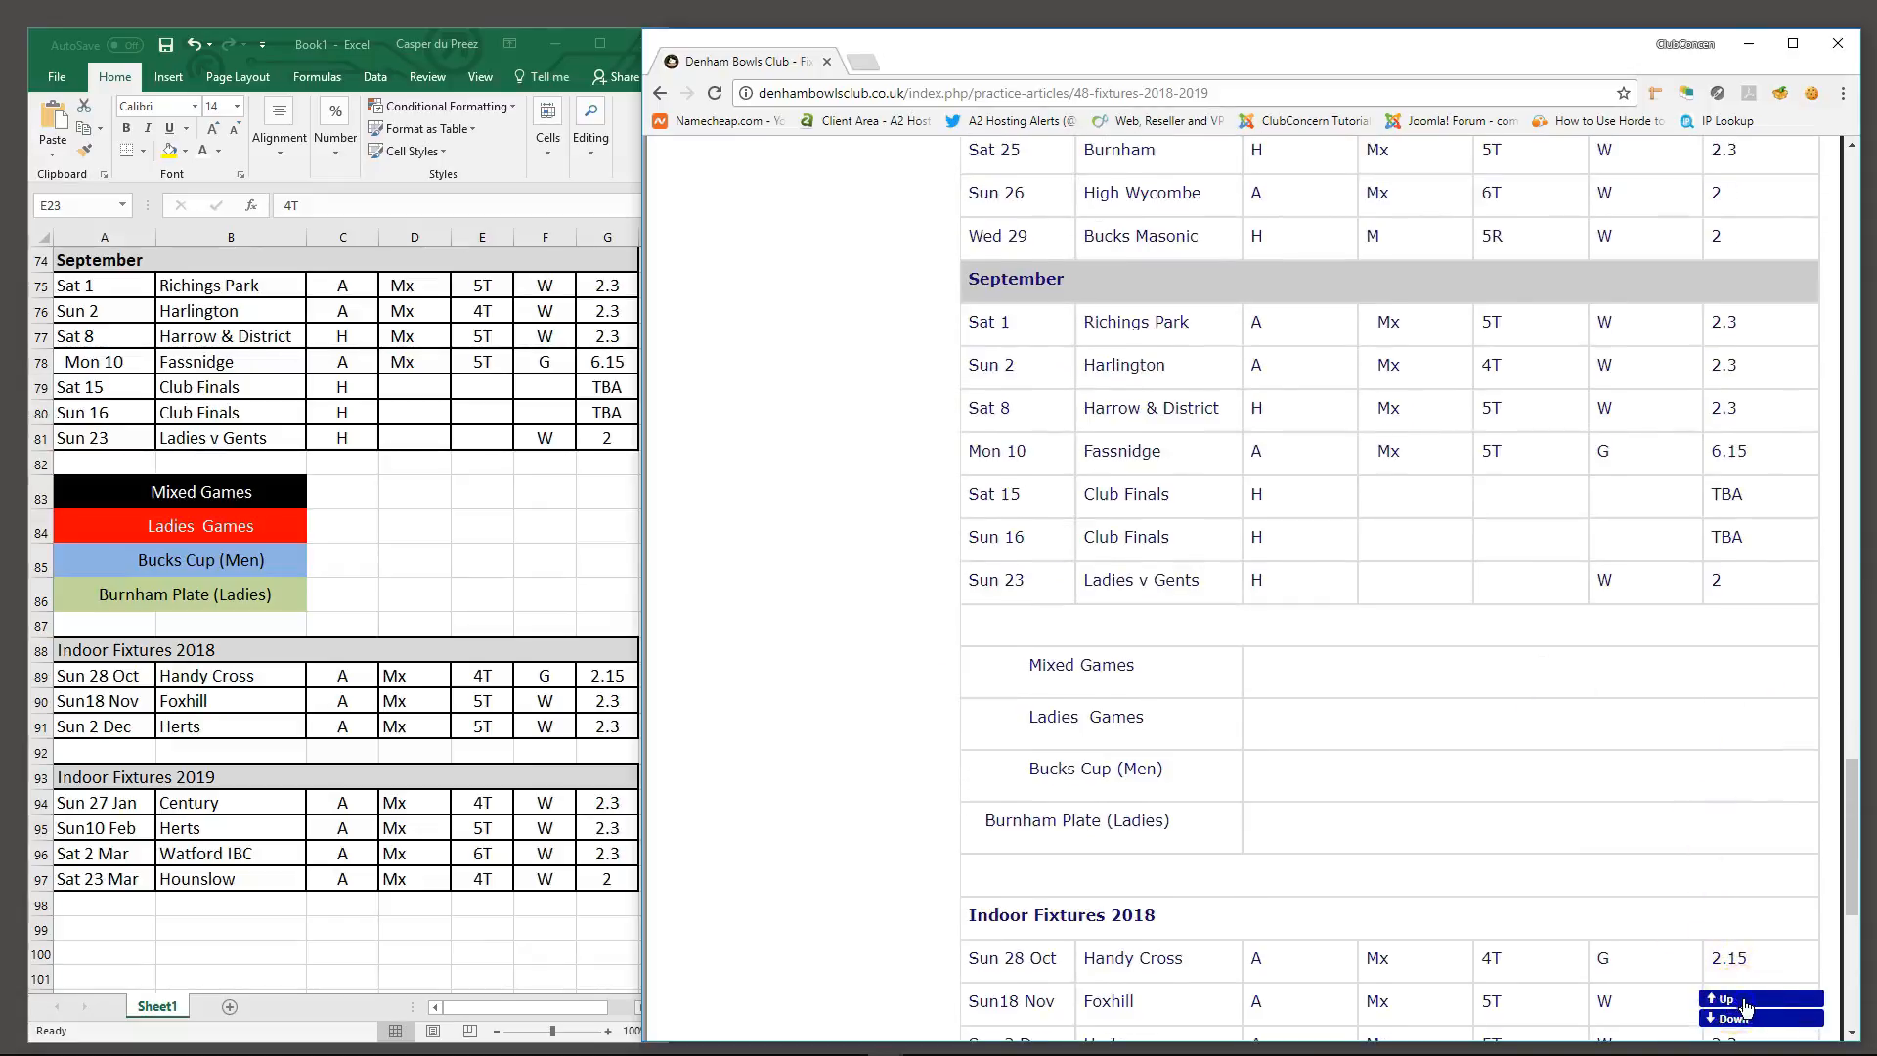
Reopen the Fixtures 2018/2019 article for editing and go to the legend rows below September
left_click(1747, 999)
scroll(1833, 479, "down", 2)
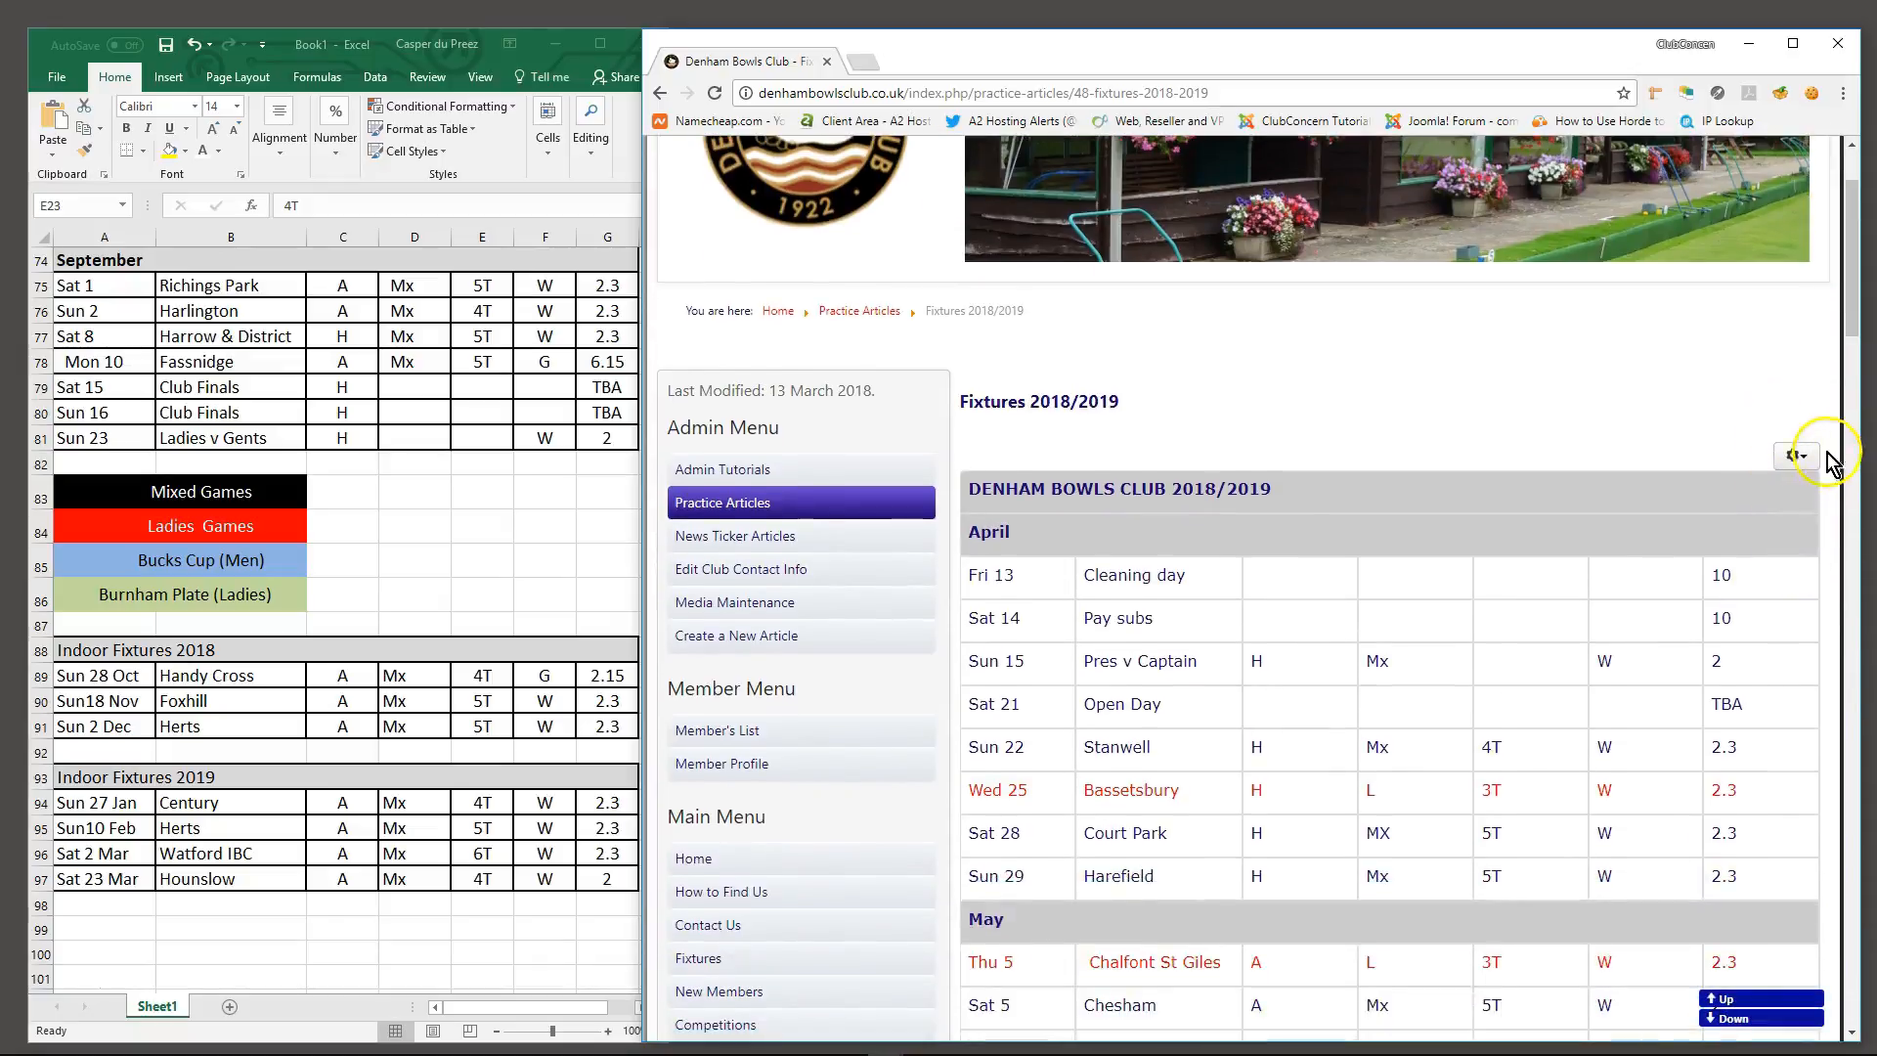
left_click(1797, 455)
left_click(1742, 491)
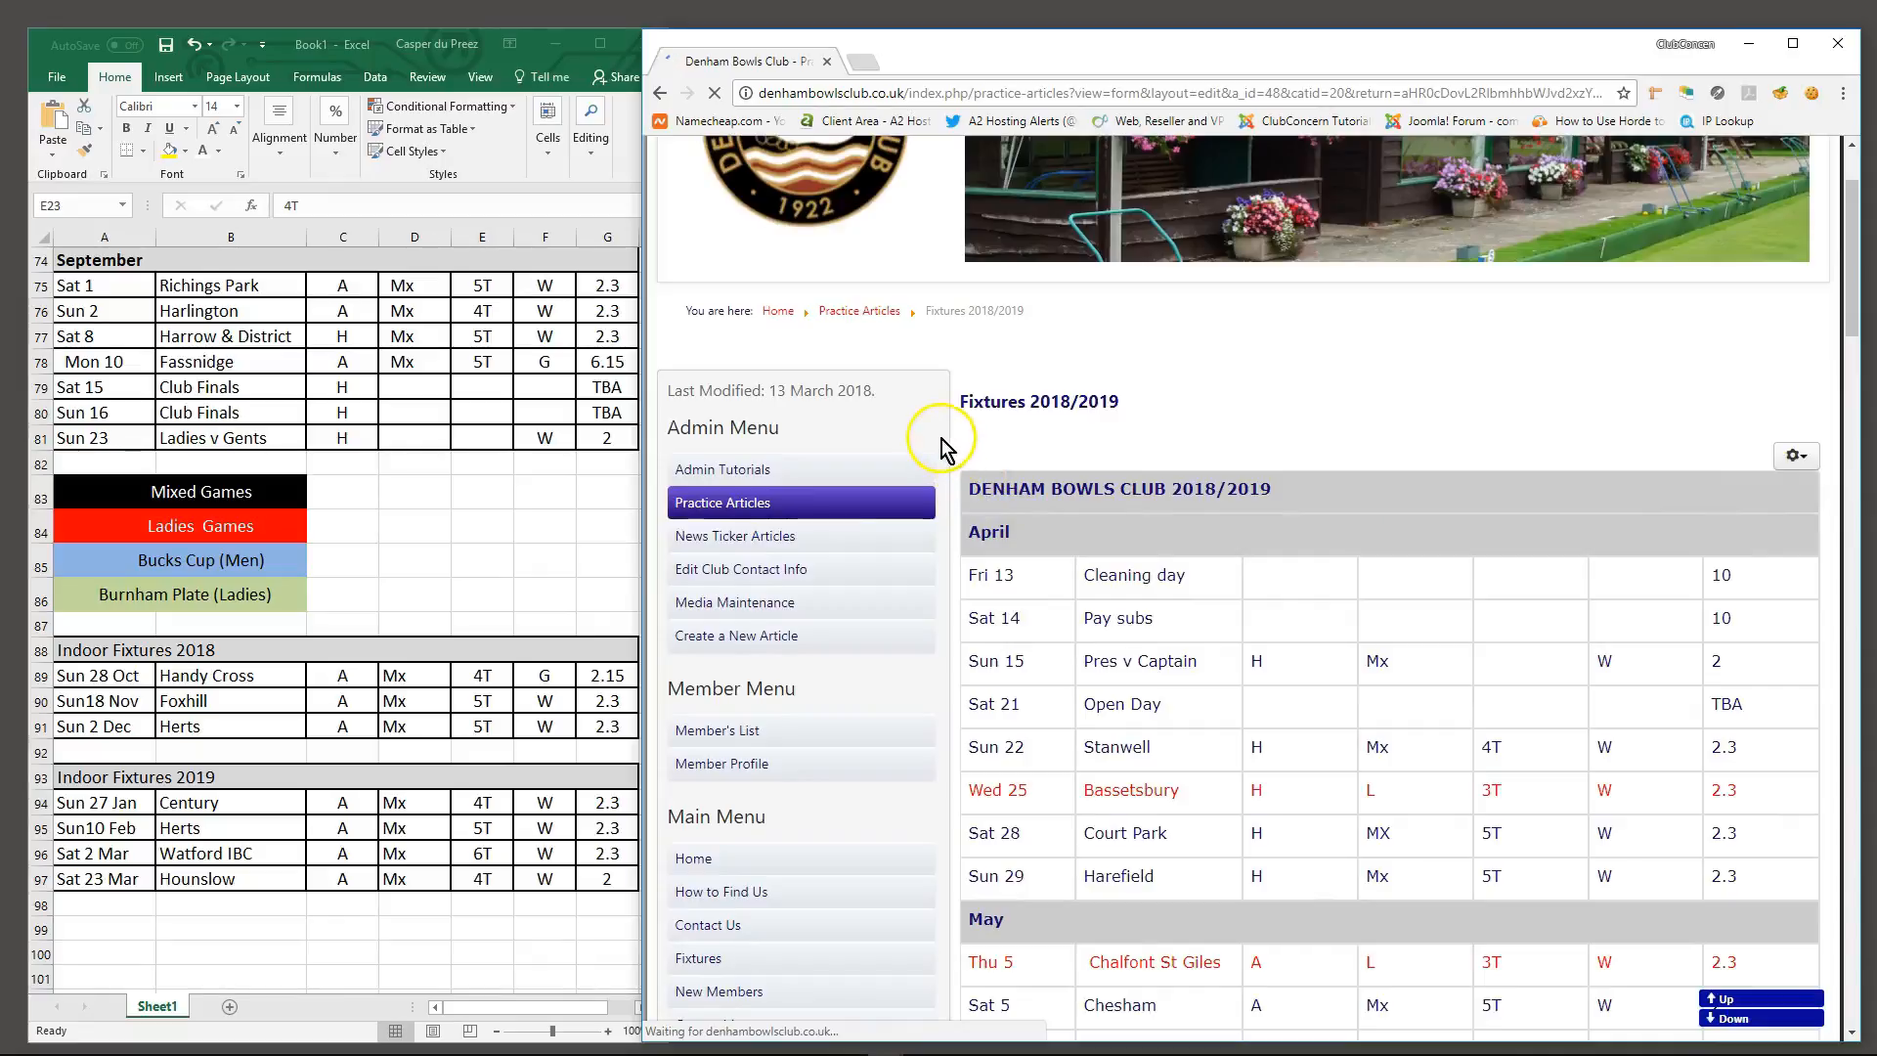
scroll(946, 489, "down", 3)
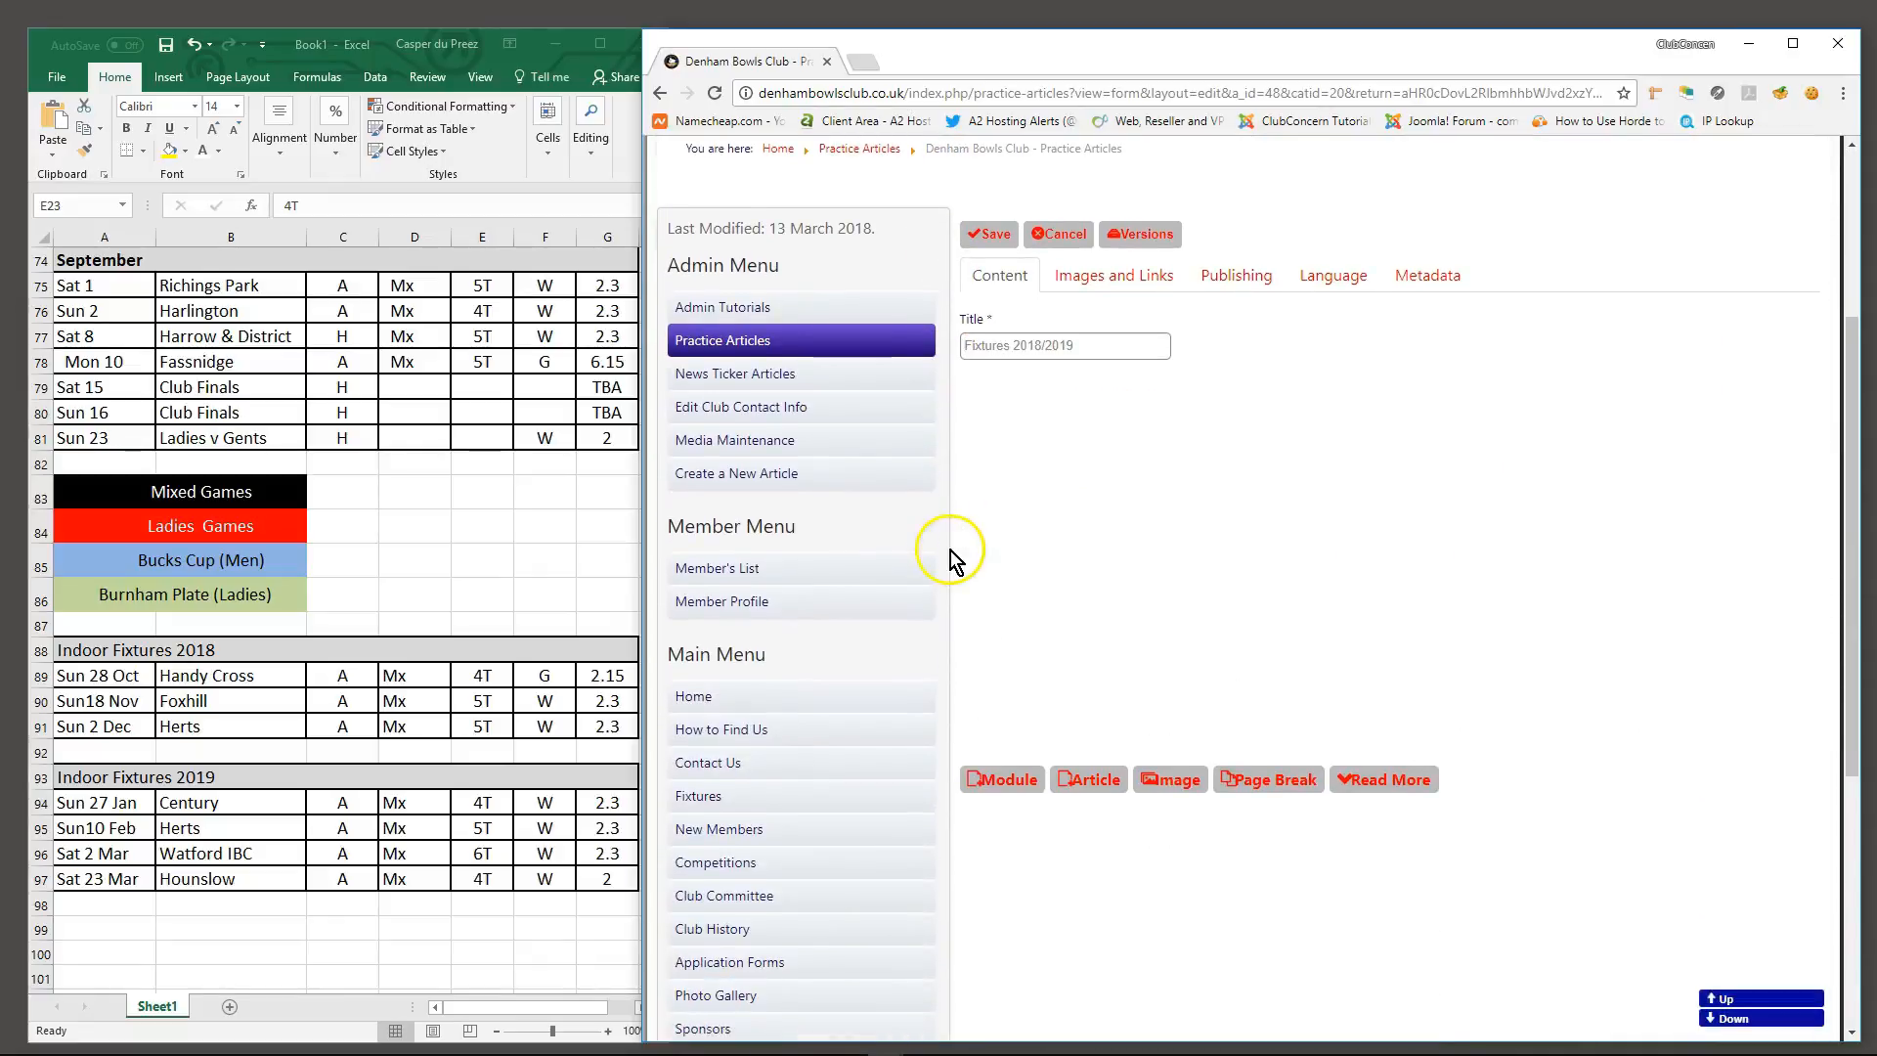
scroll(870, 539, "down", 2)
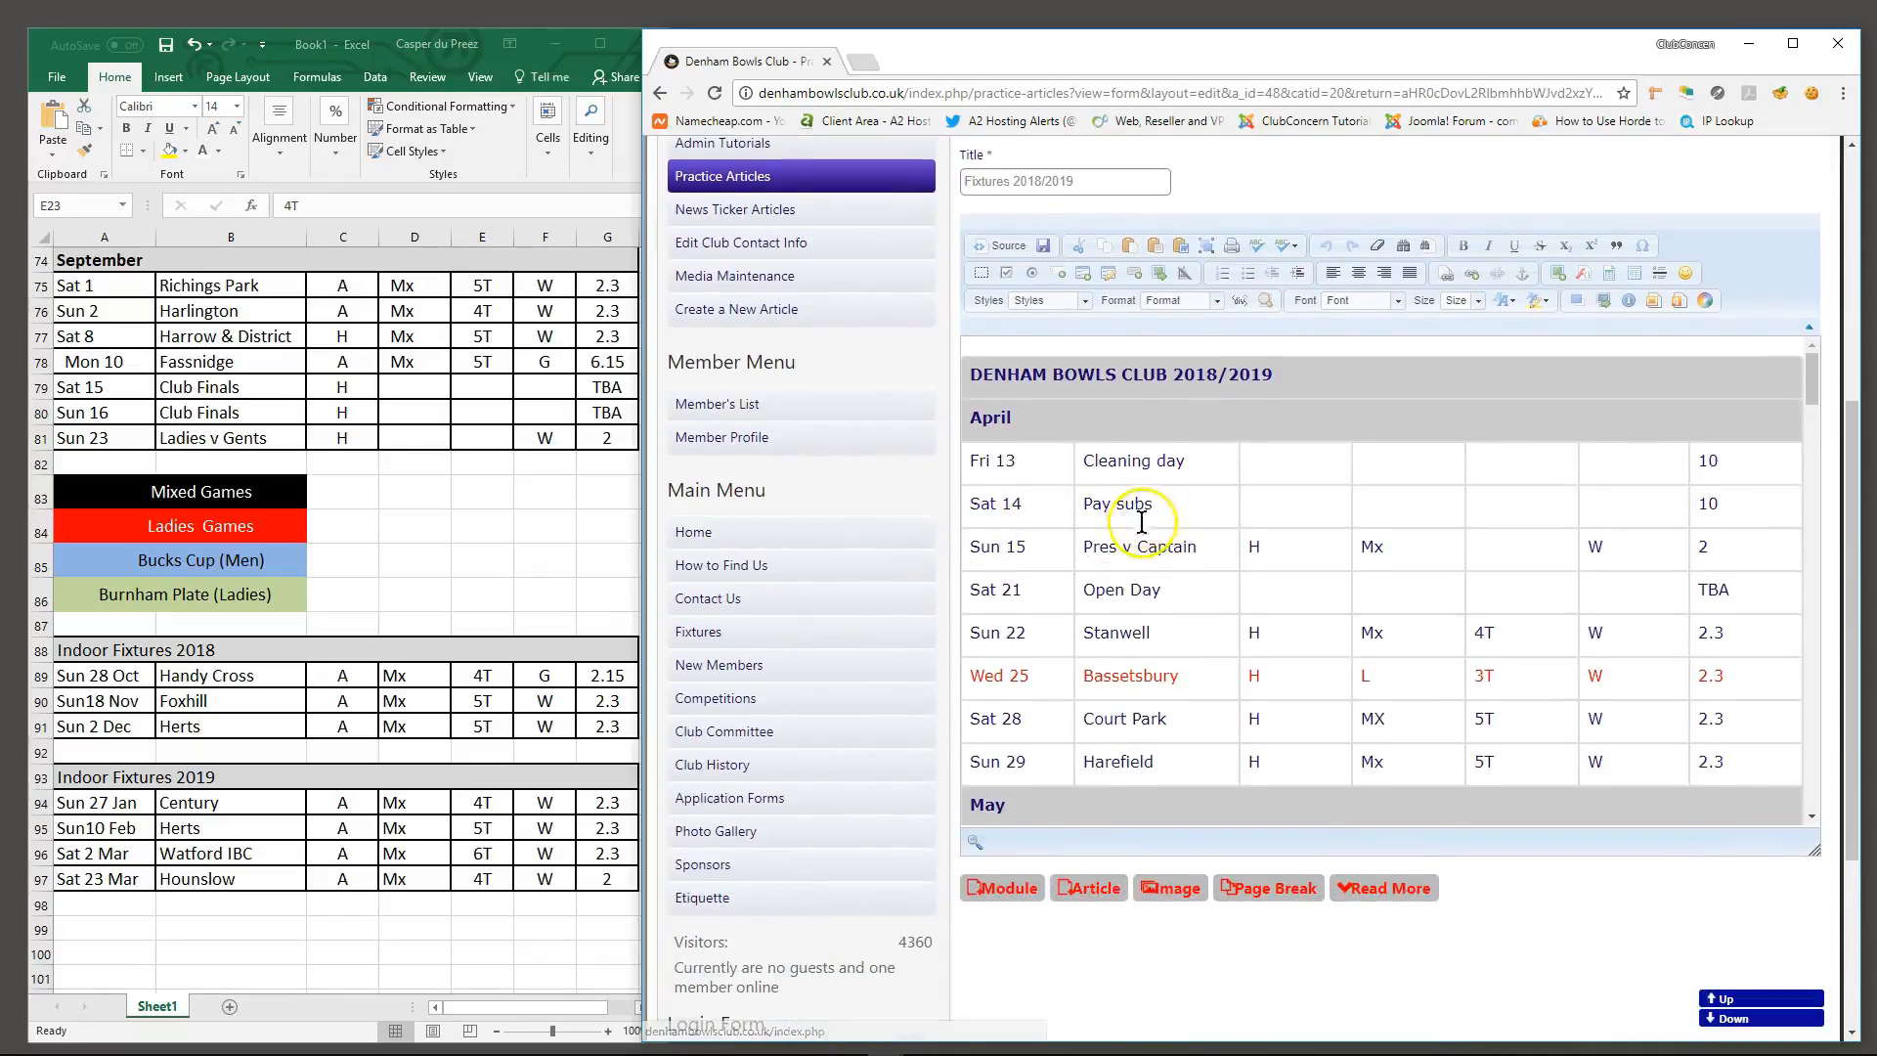
scroll(1141, 521, "down", 5)
left_click_drag(1808, 440, 1808, 752)
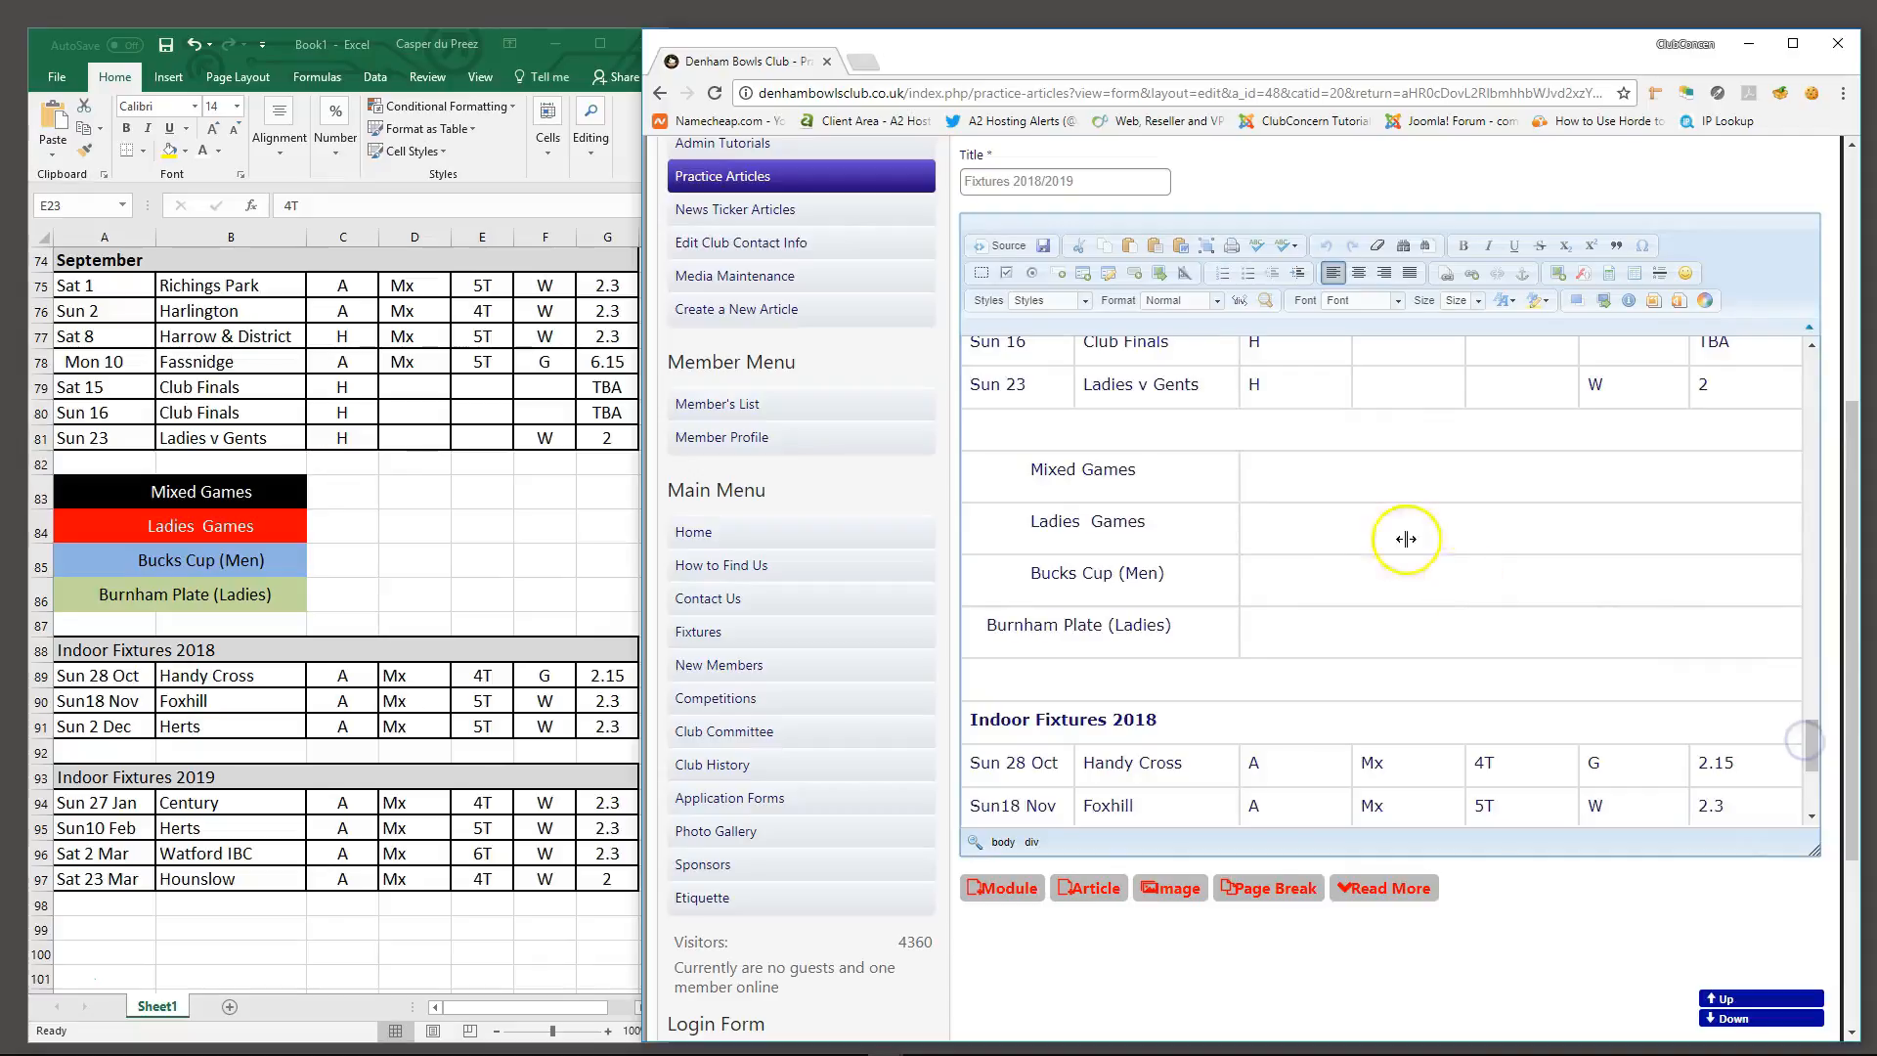
Set the vertical alignment of the Mixed Games legend cell to Middle
right_click(1166, 478)
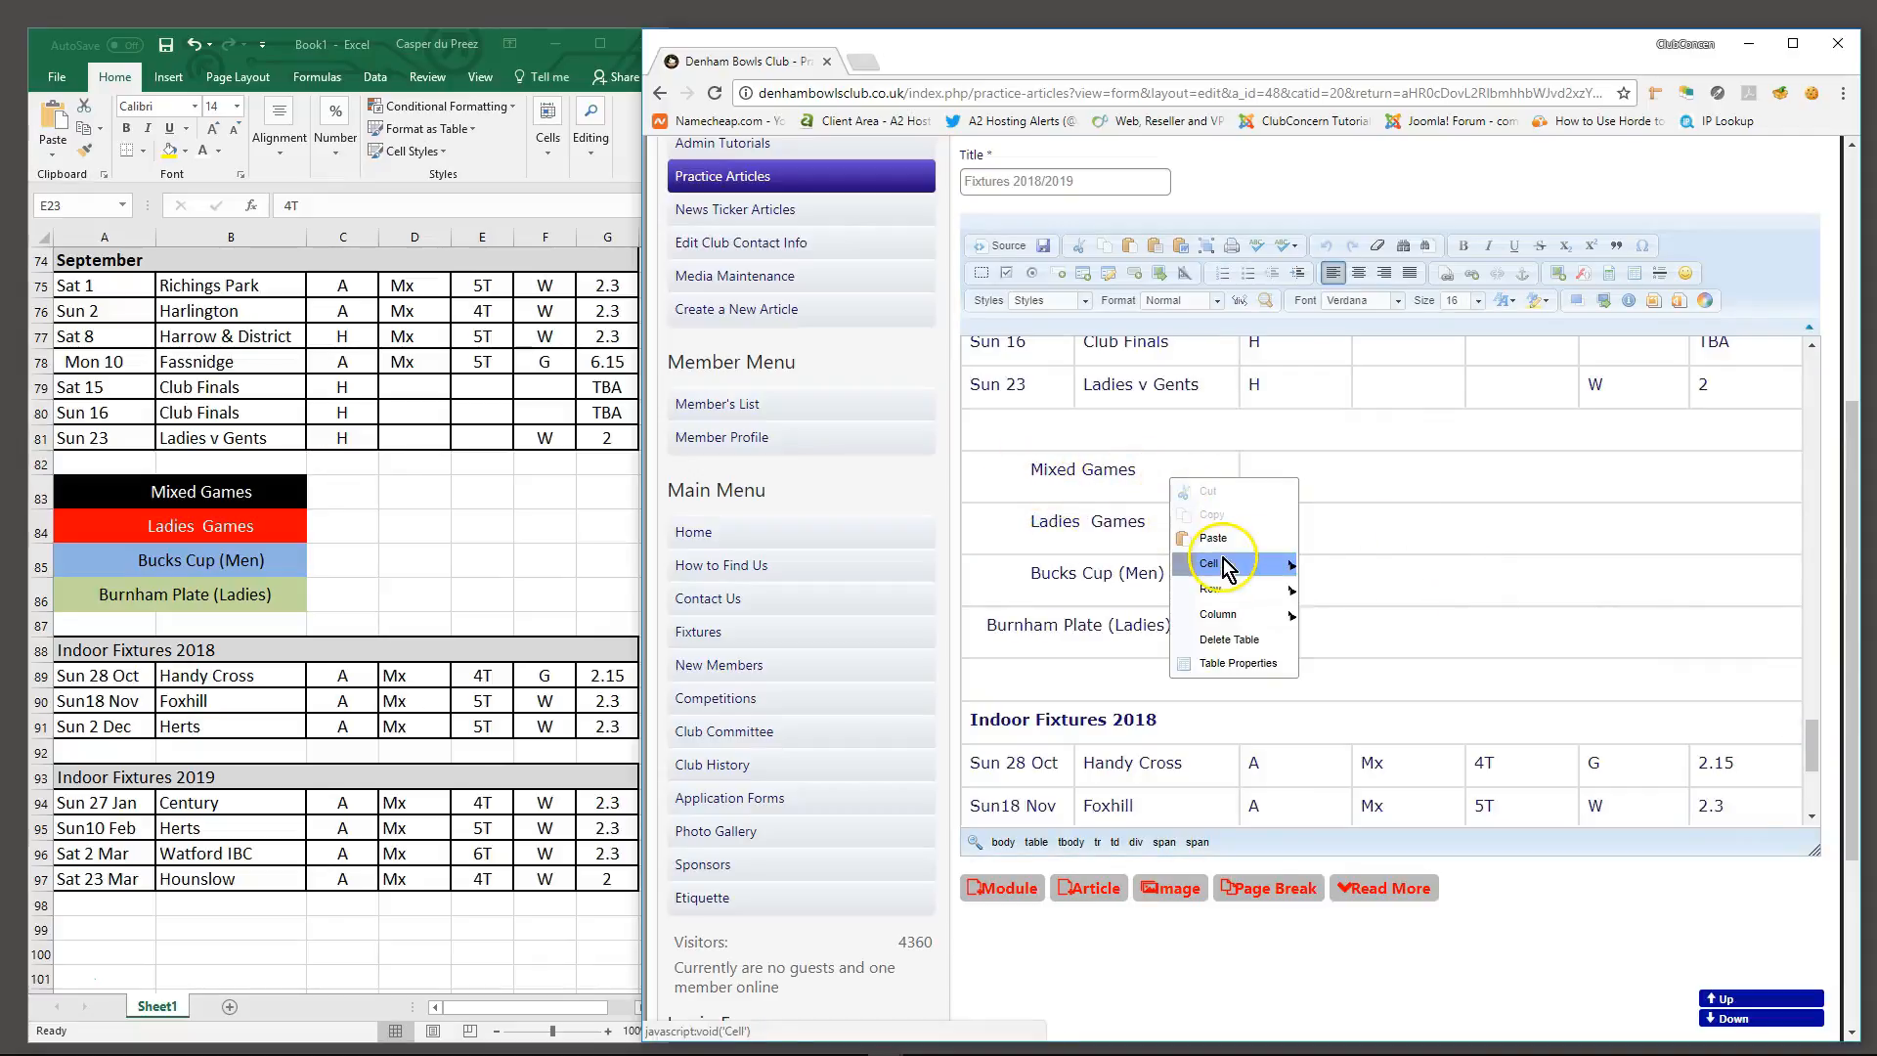
mouse_move(1225, 569)
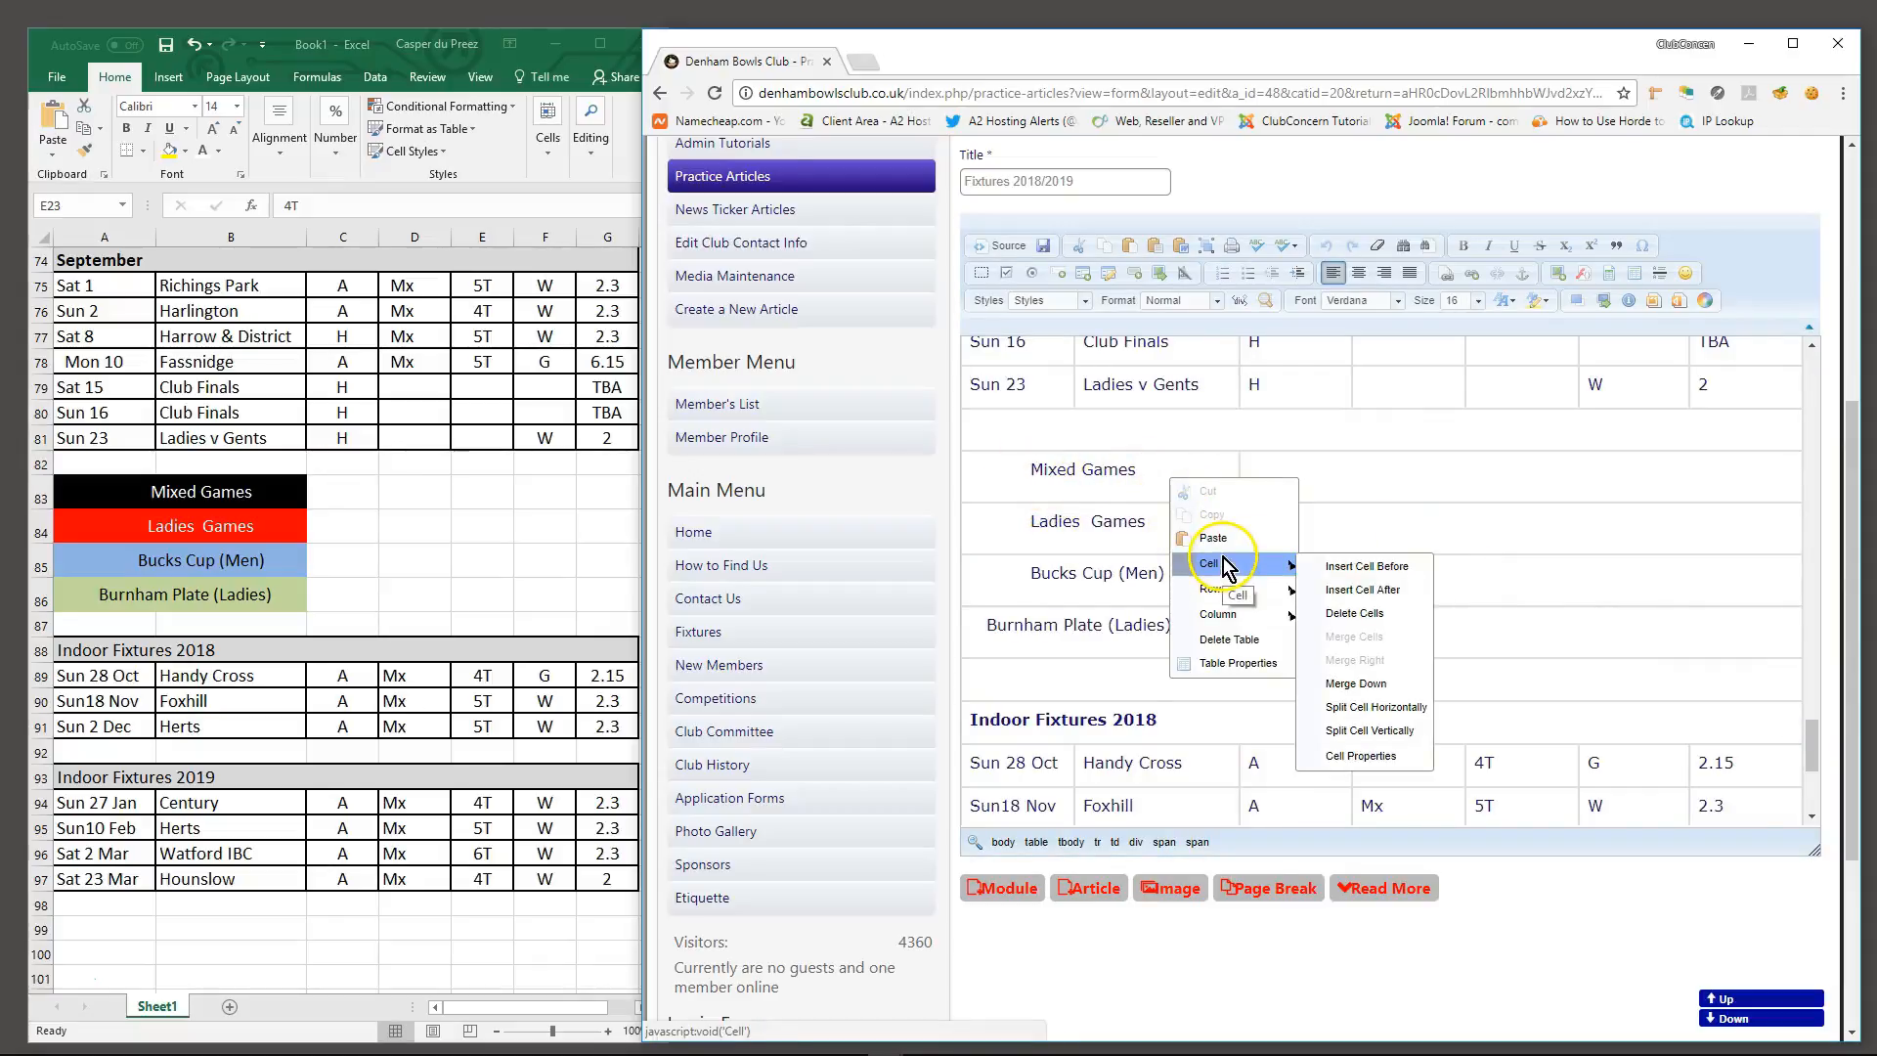
left_click(1351, 754)
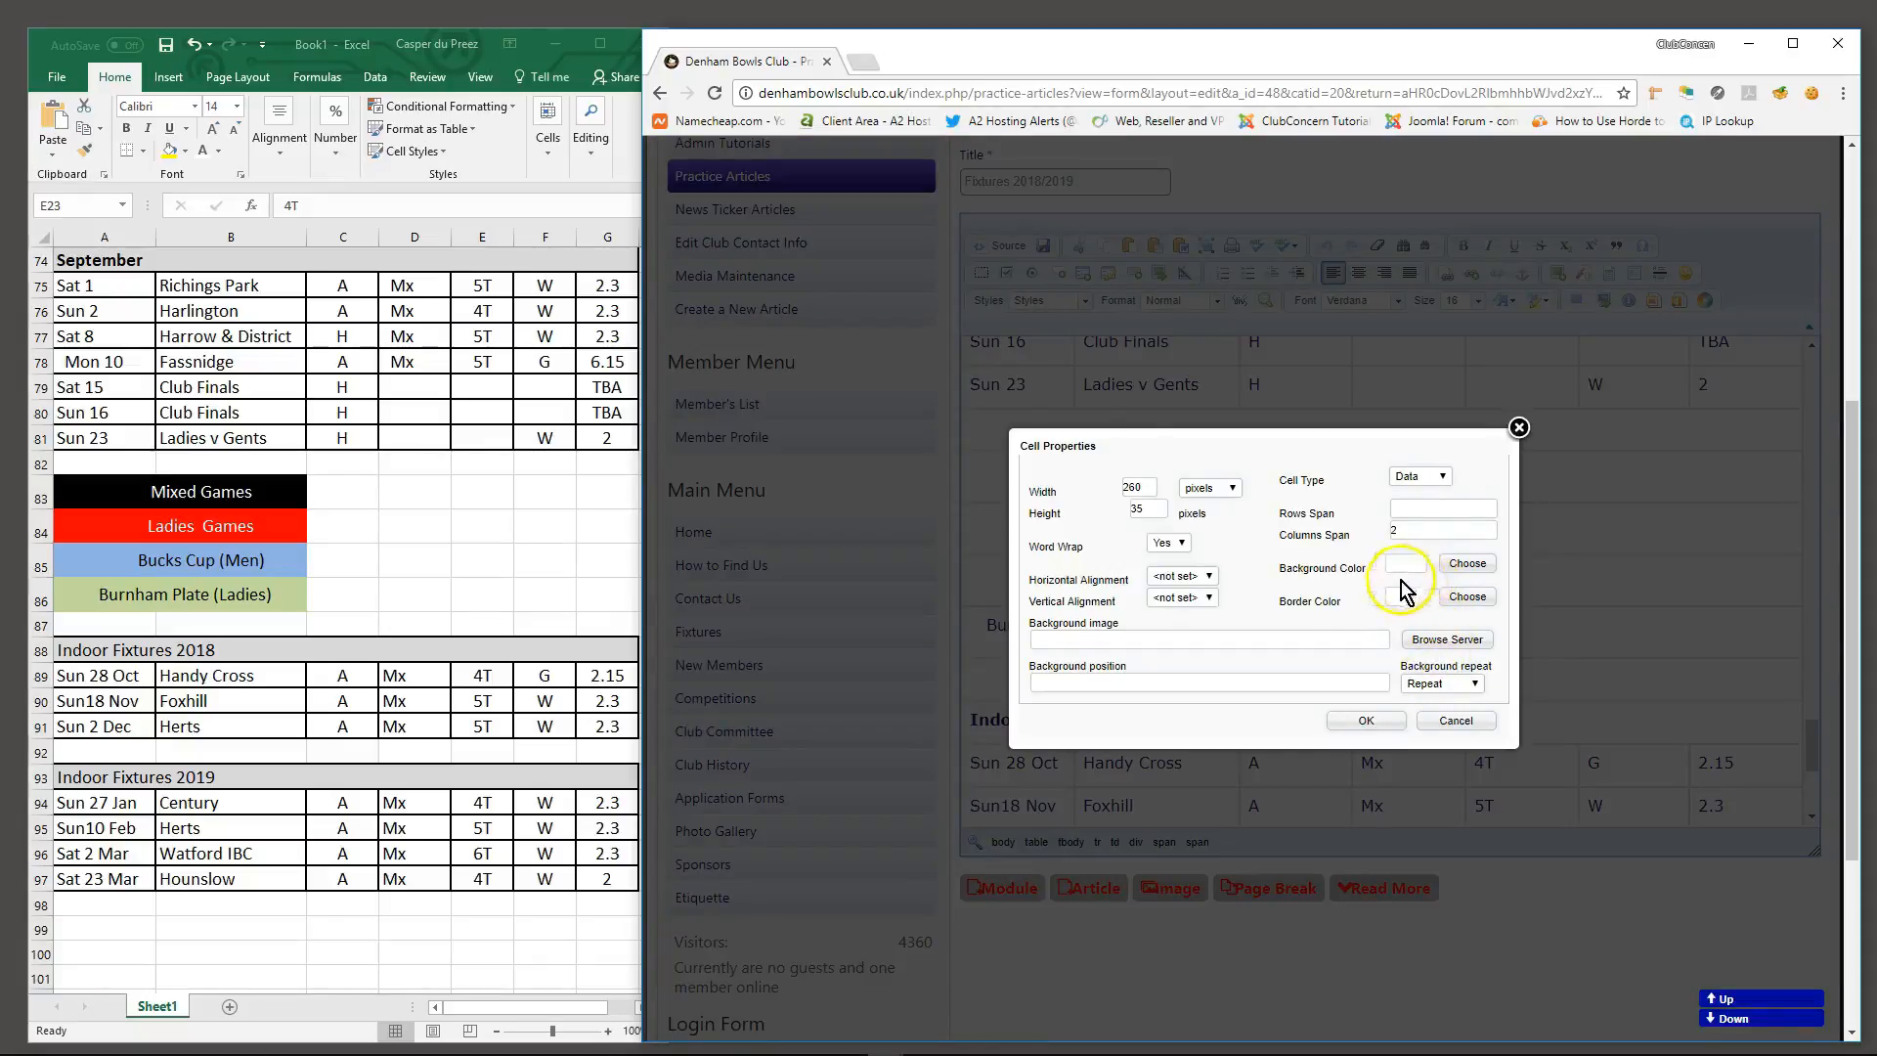
left_click(1211, 599)
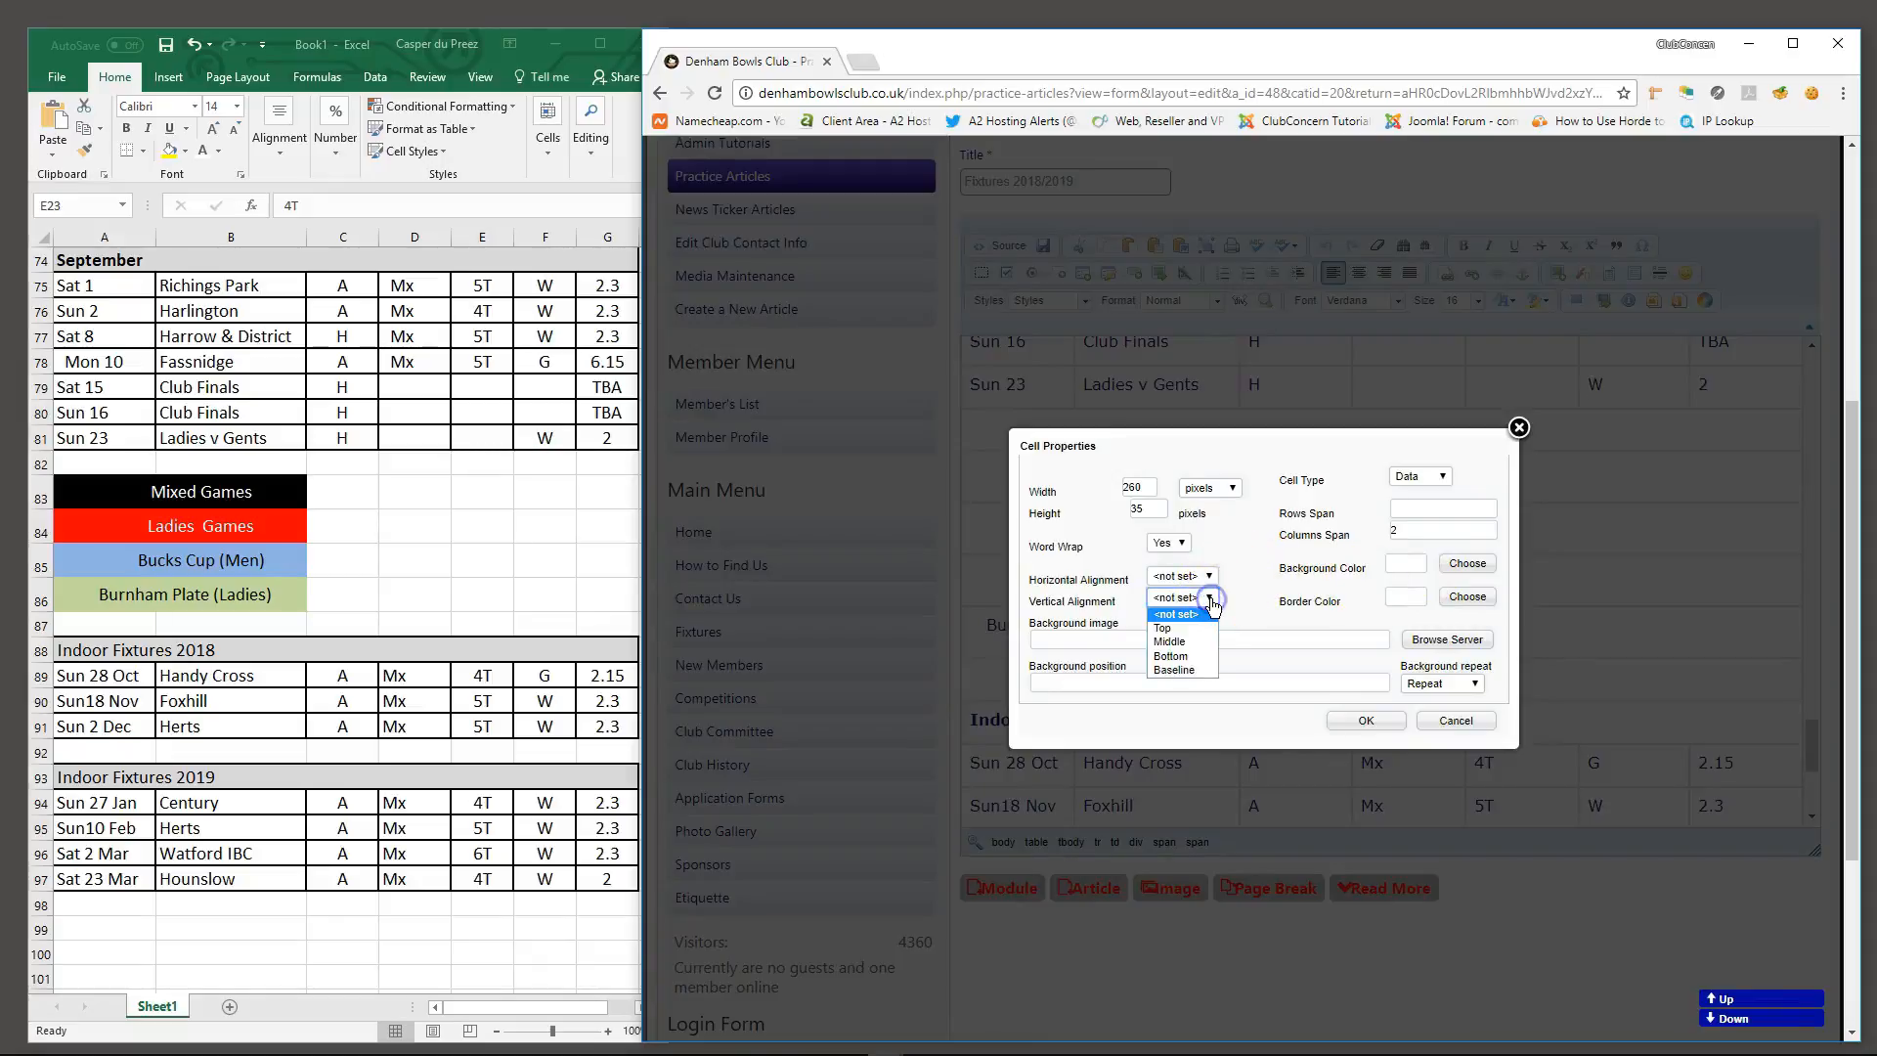
left_click(1187, 645)
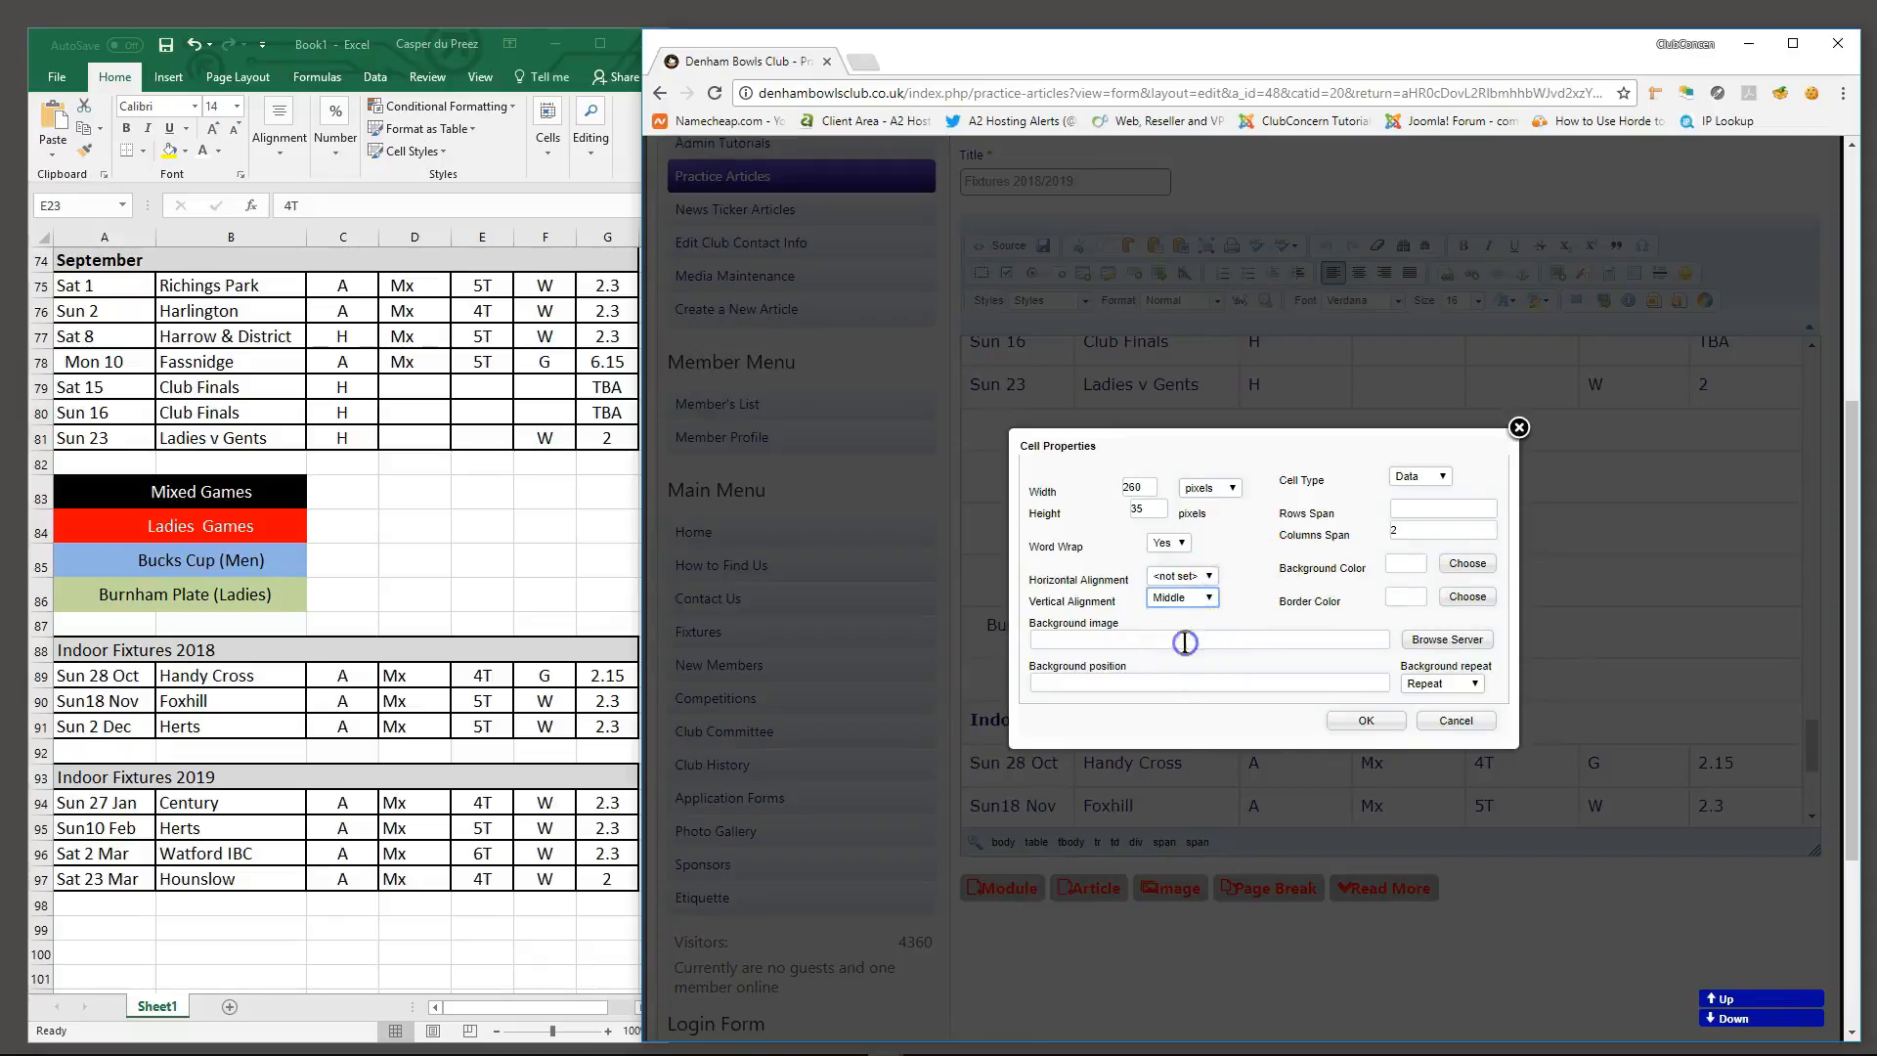
left_click(1373, 721)
Set the vertical alignment of the Ladies Games legend cell to Middle
right_click(1165, 529)
mouse_move(1232, 614)
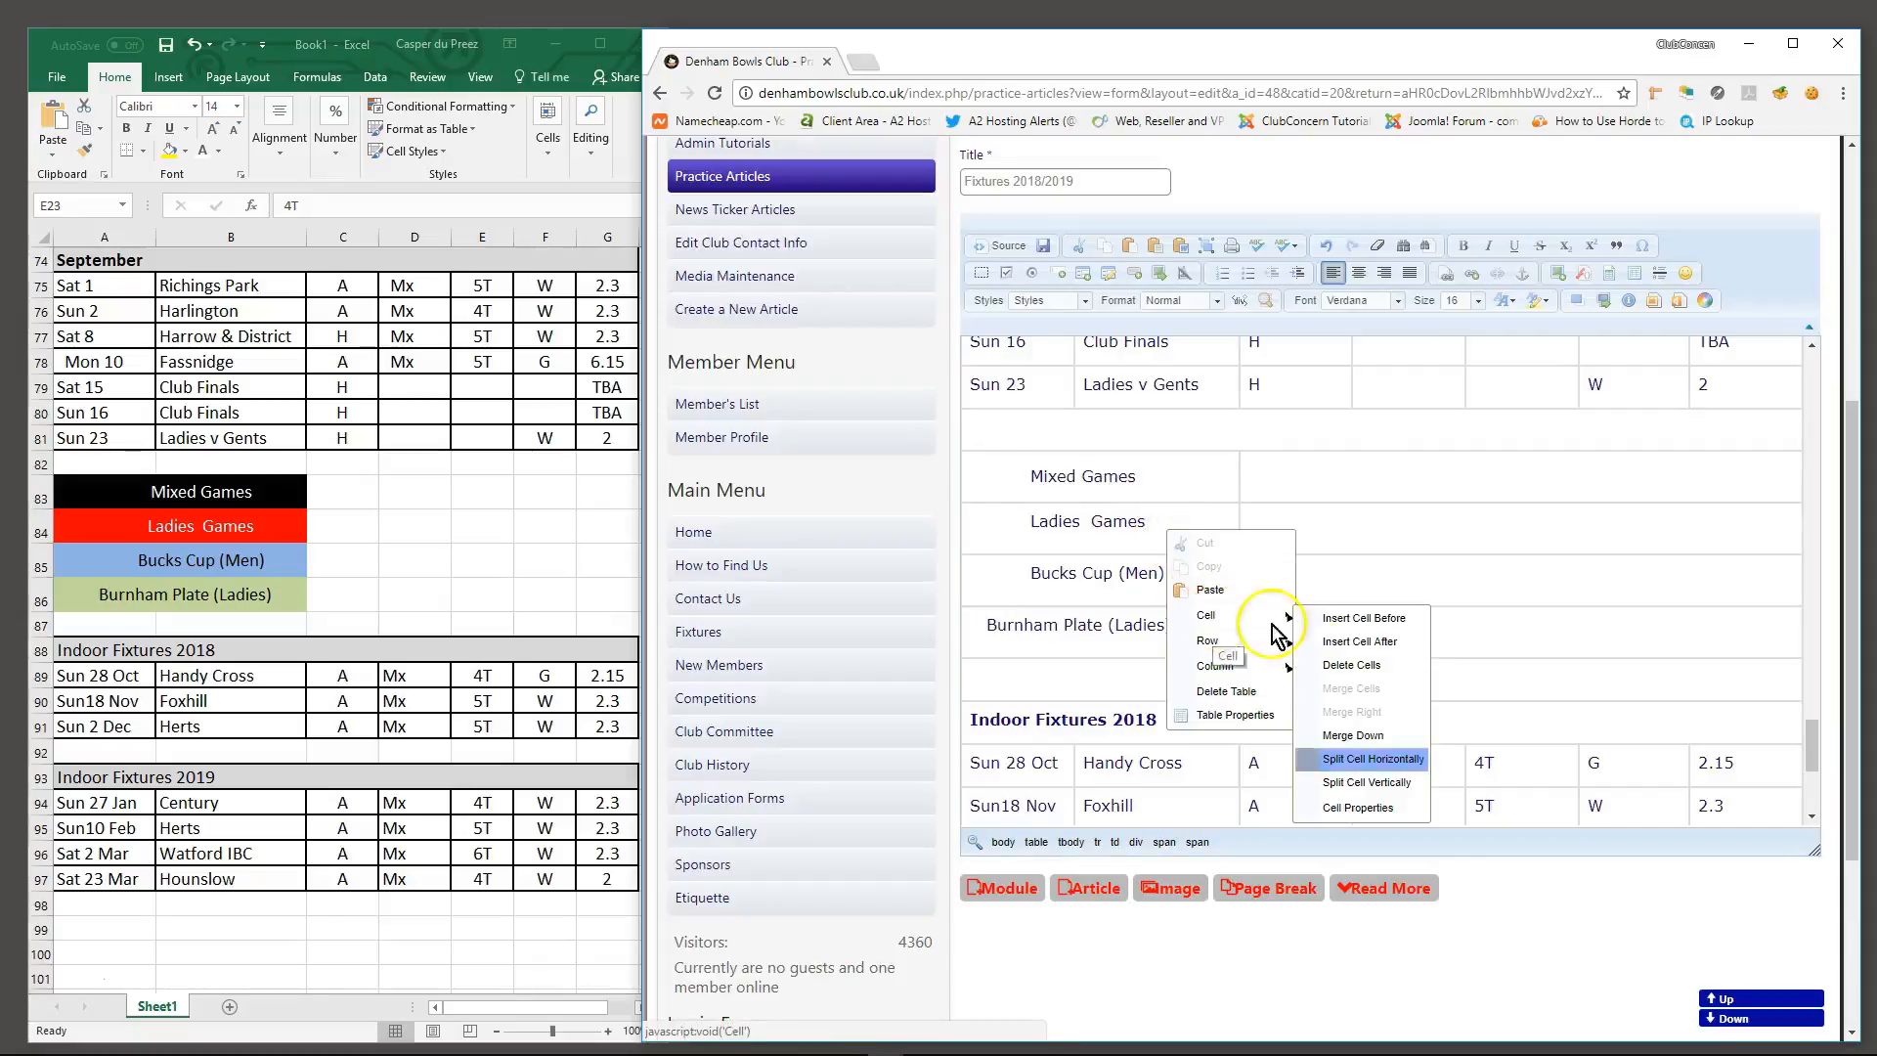
left_click(1362, 808)
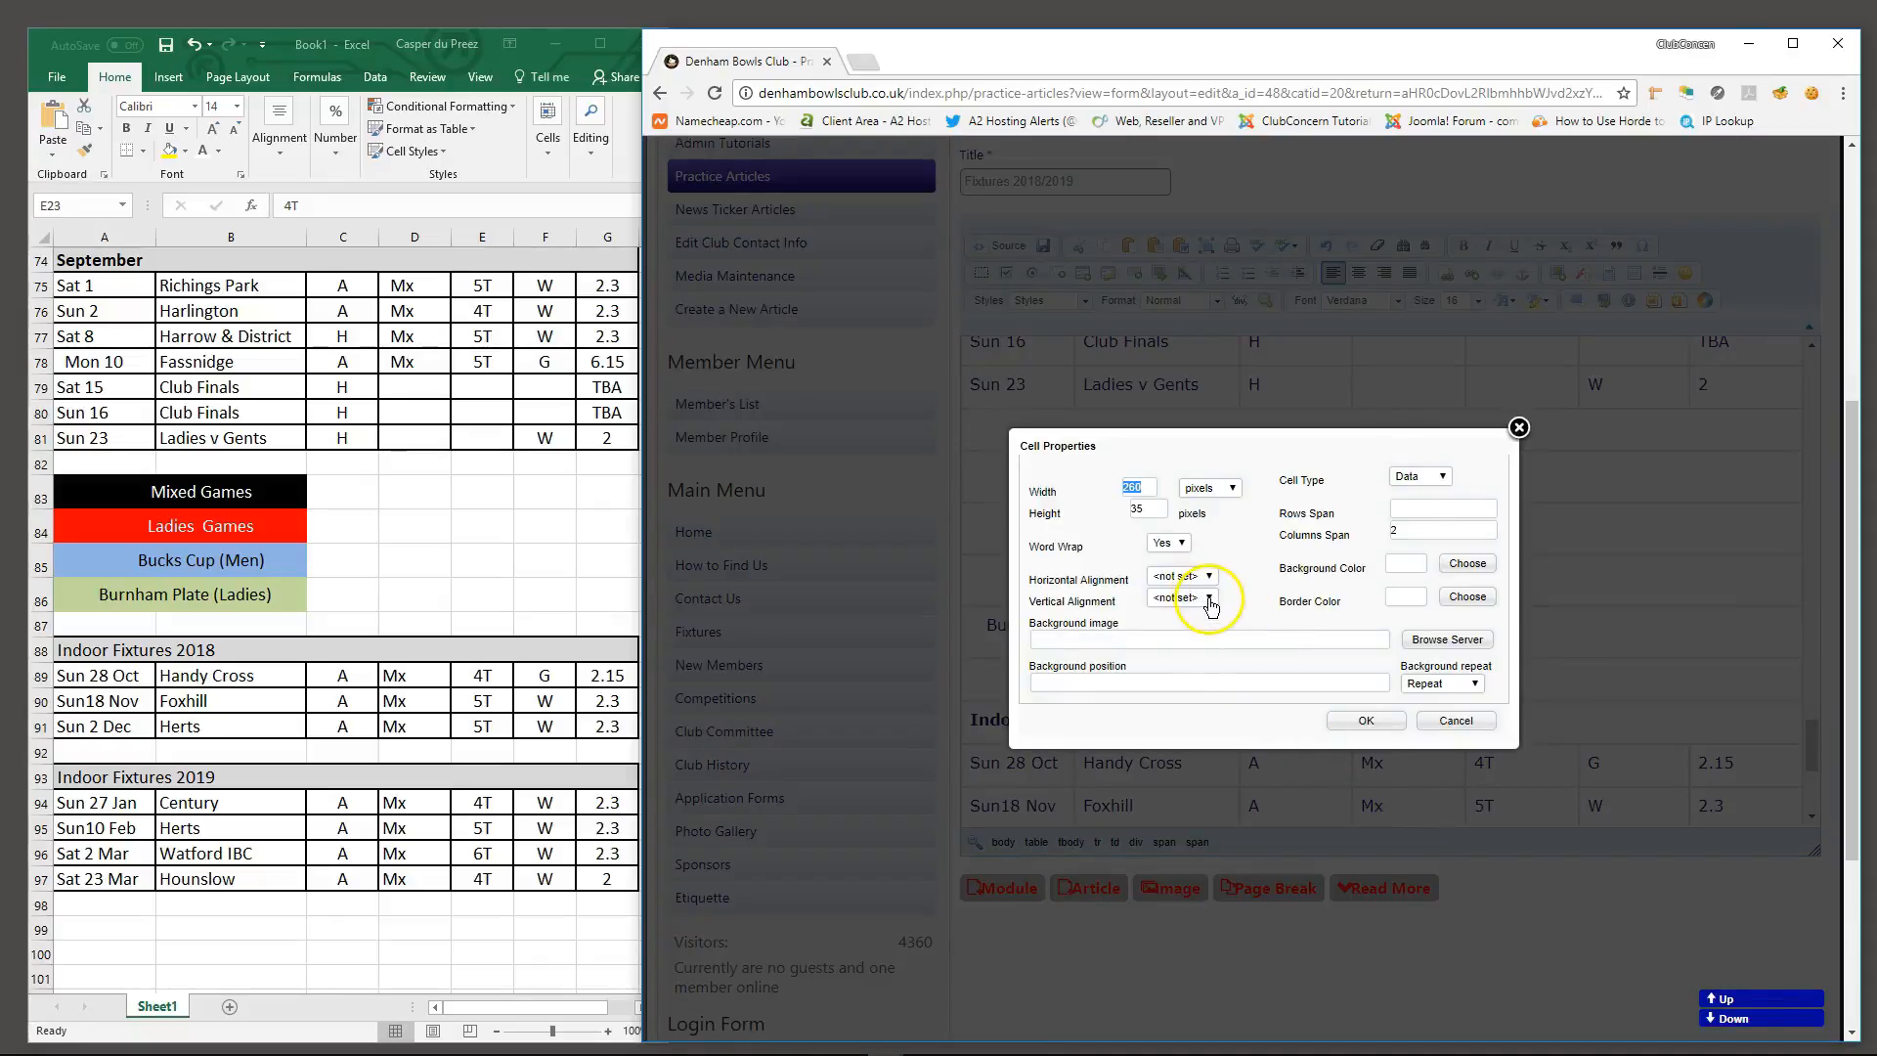
left_click(1209, 600)
left_click(1170, 641)
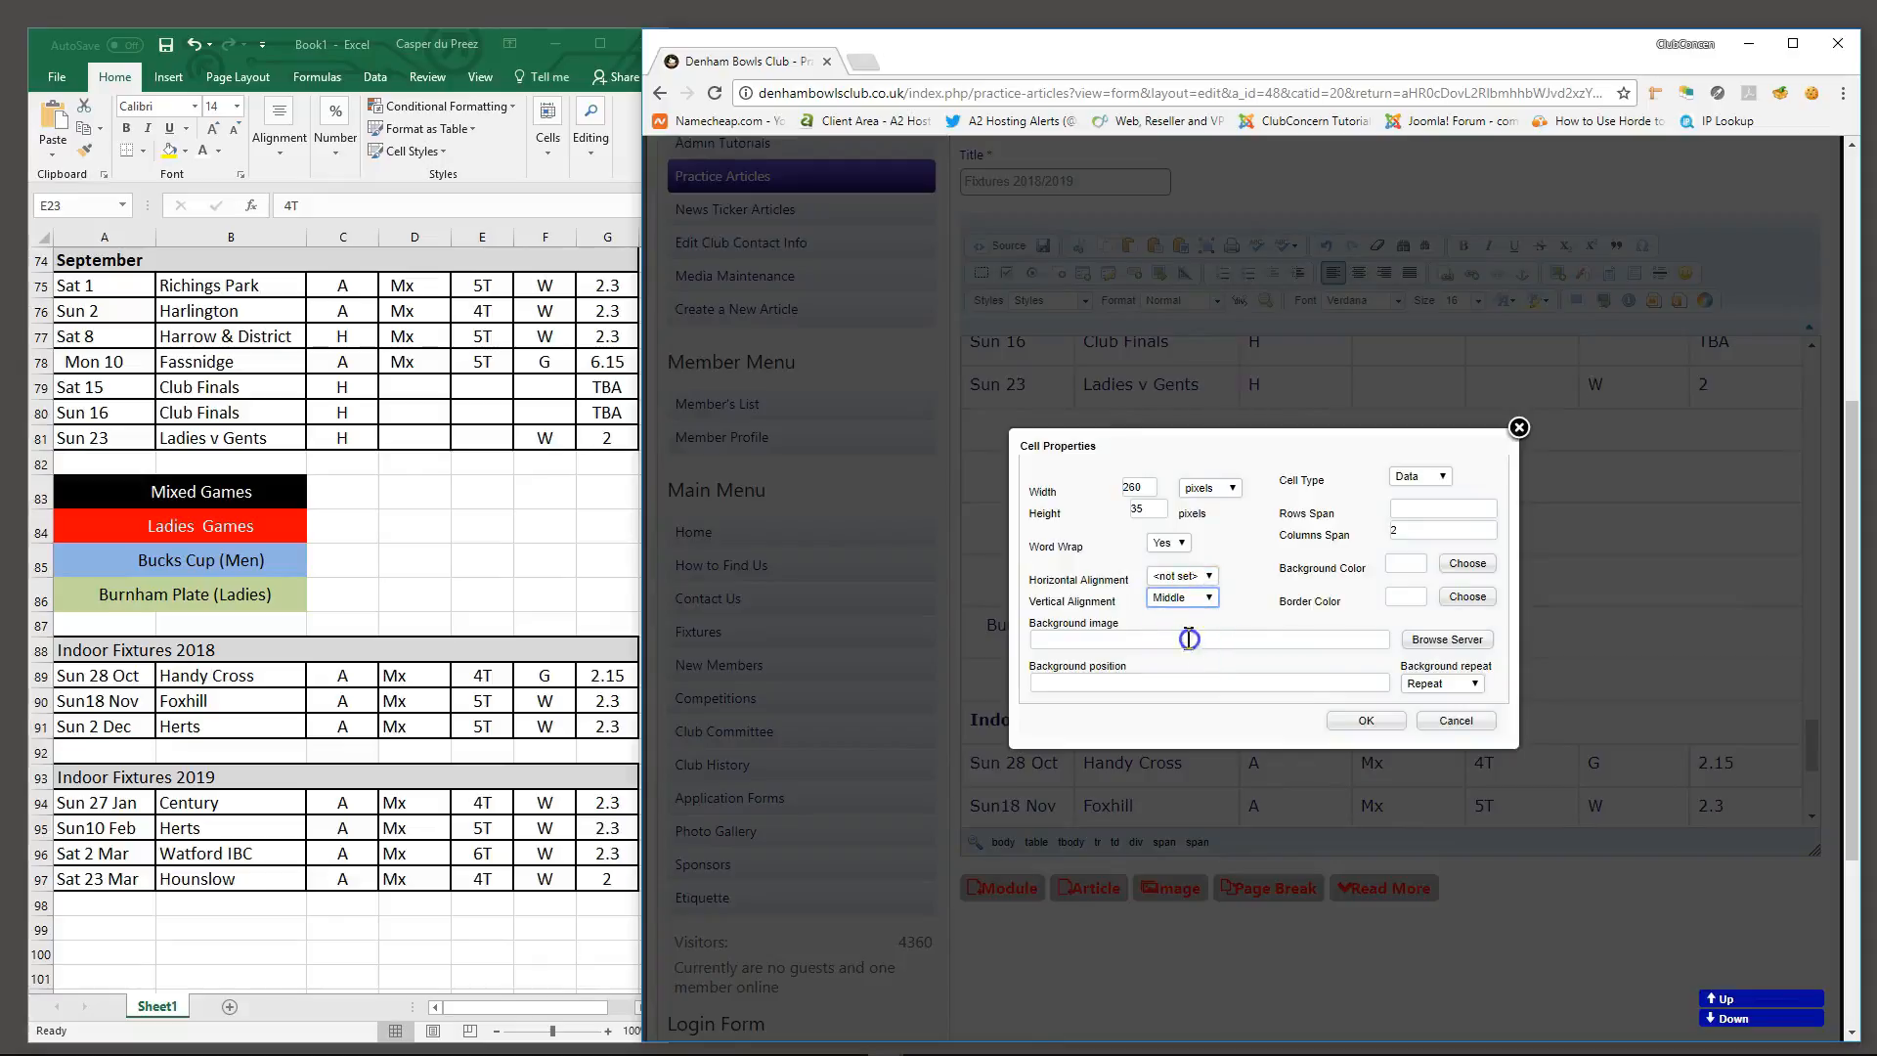
left_click(1366, 724)
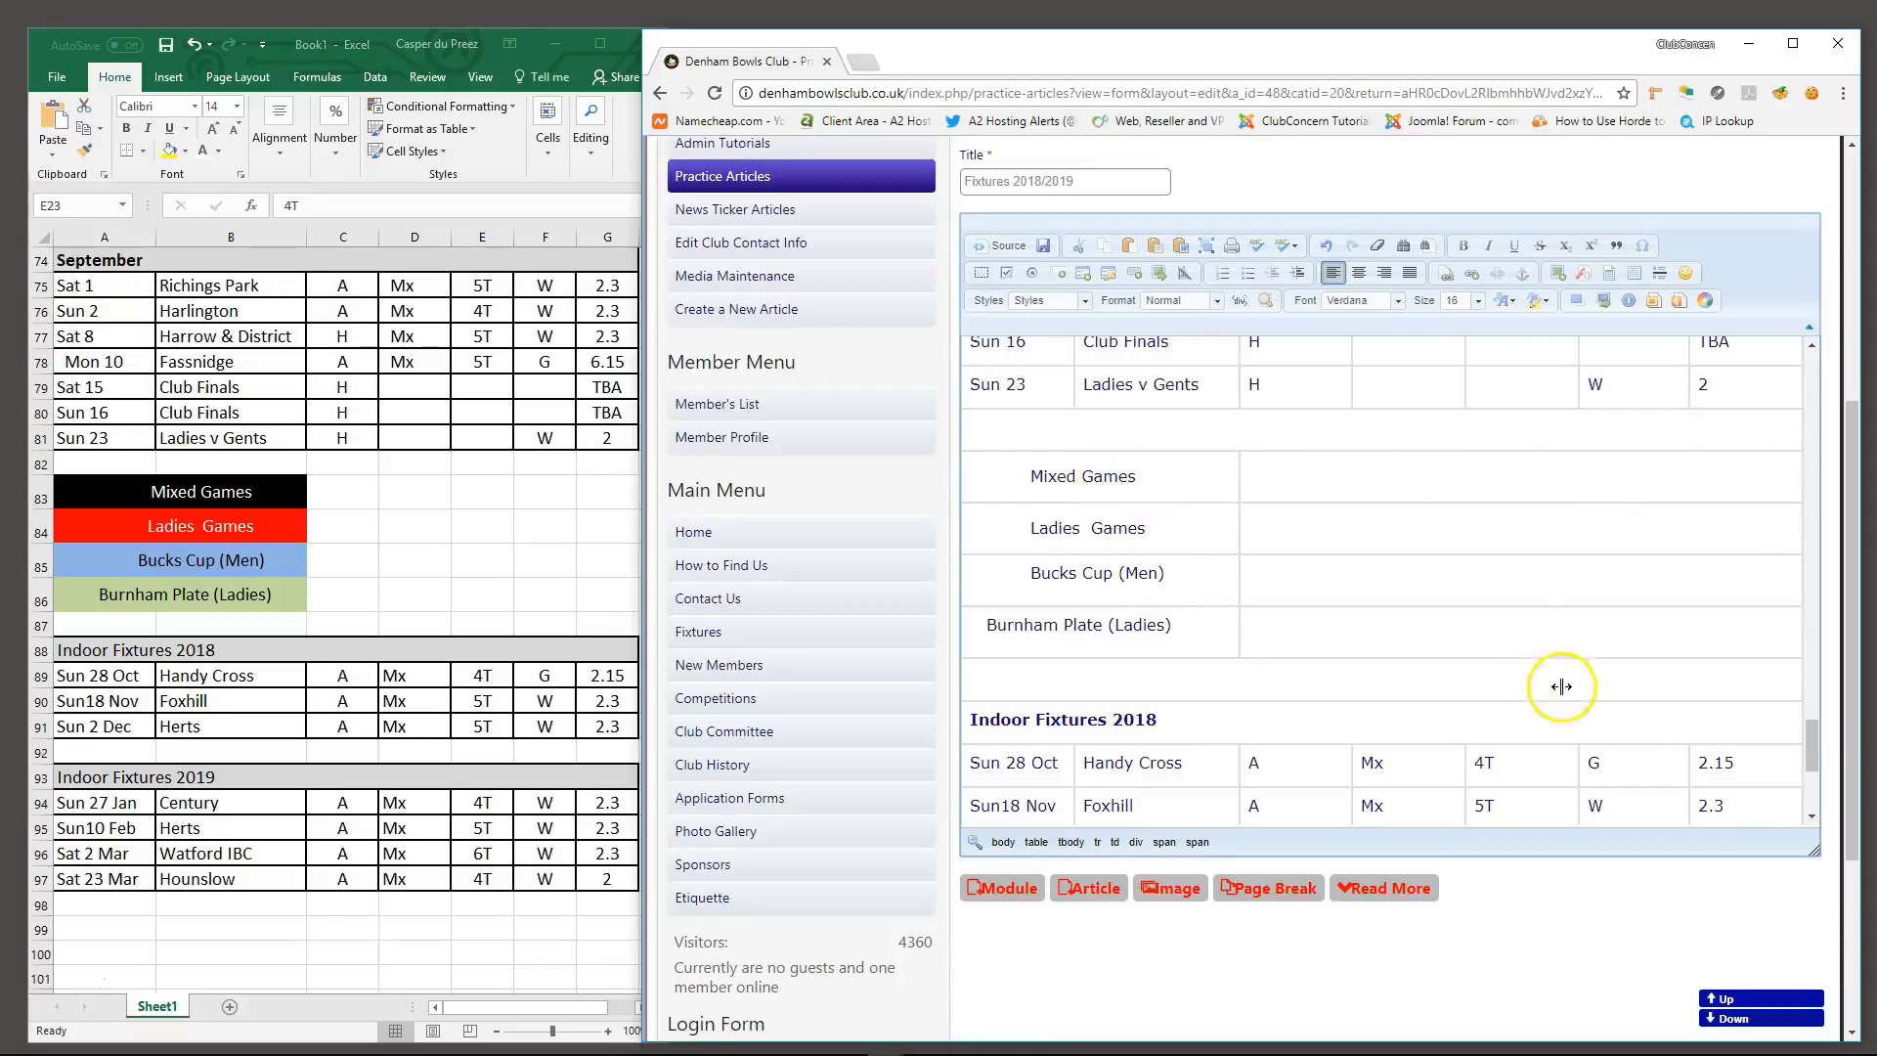
Set the vertical alignment of the Bucks Cup (Men) legend cell to Middle
right_click(1189, 577)
mouse_move(1256, 673)
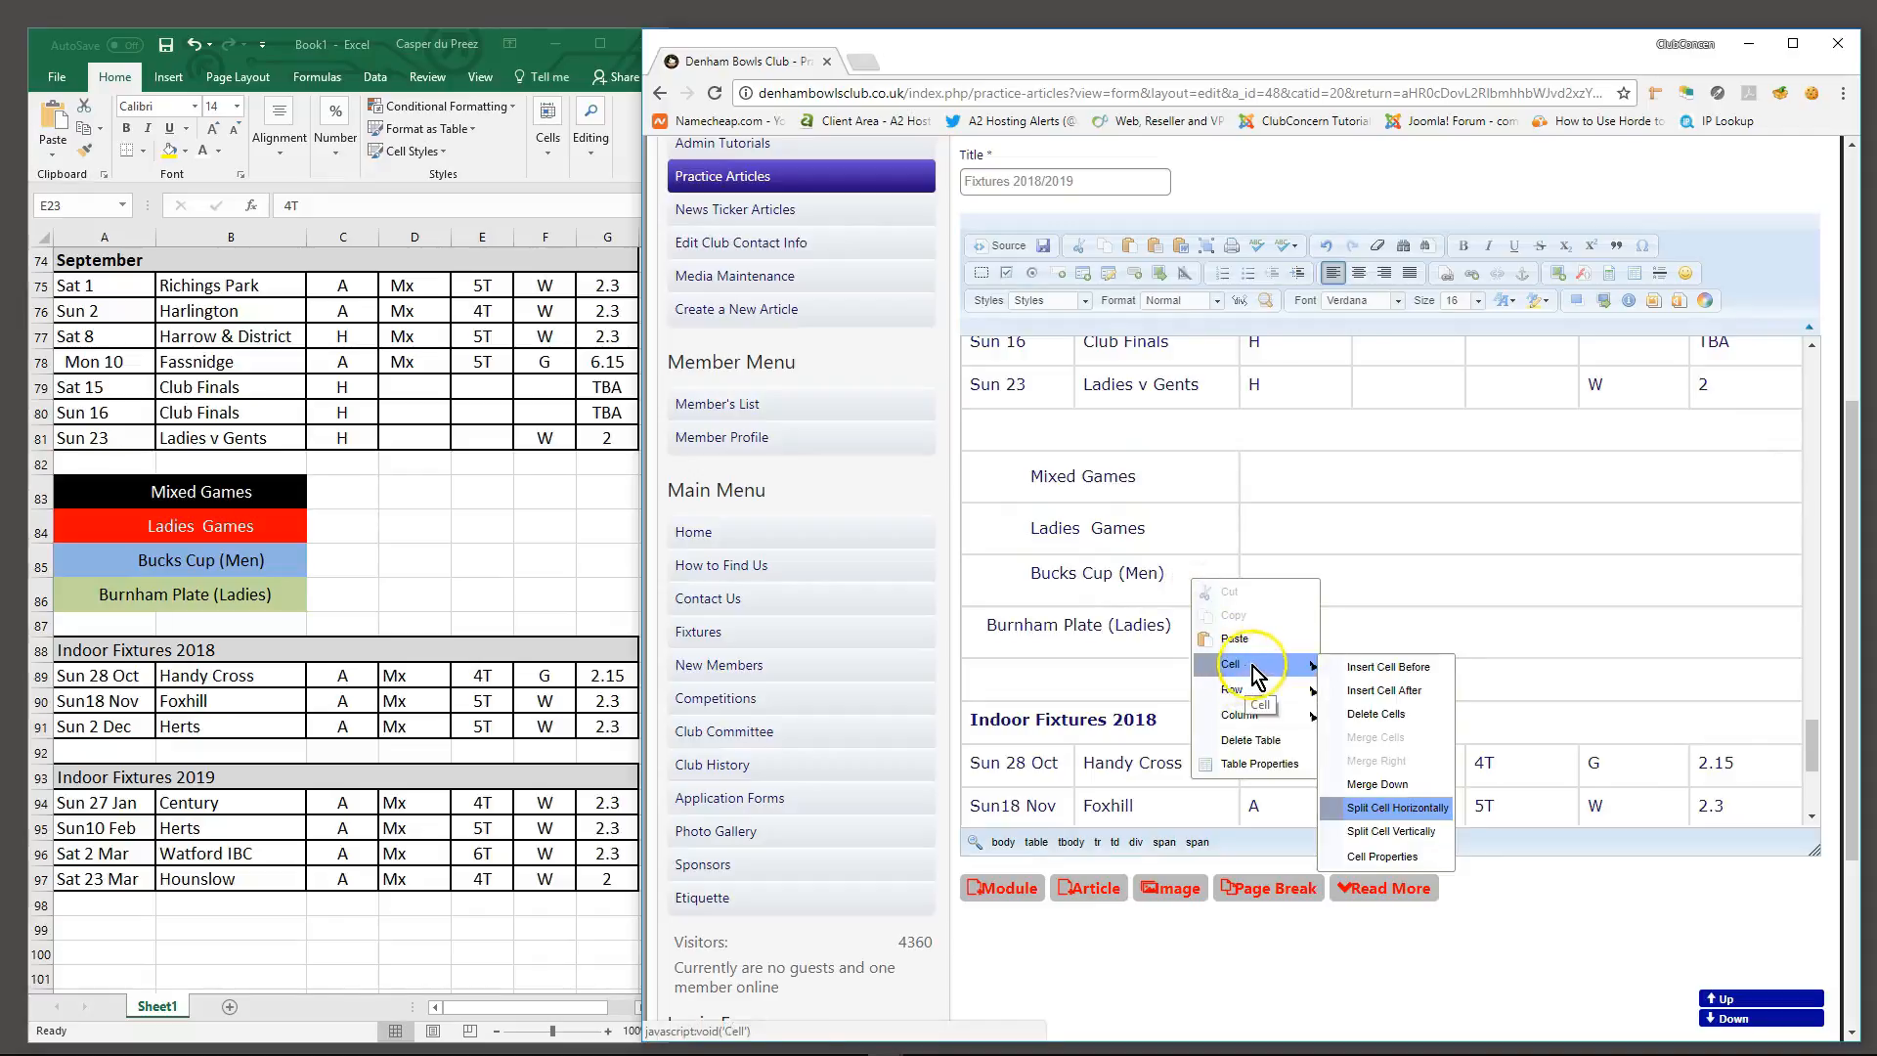
left_click(1382, 860)
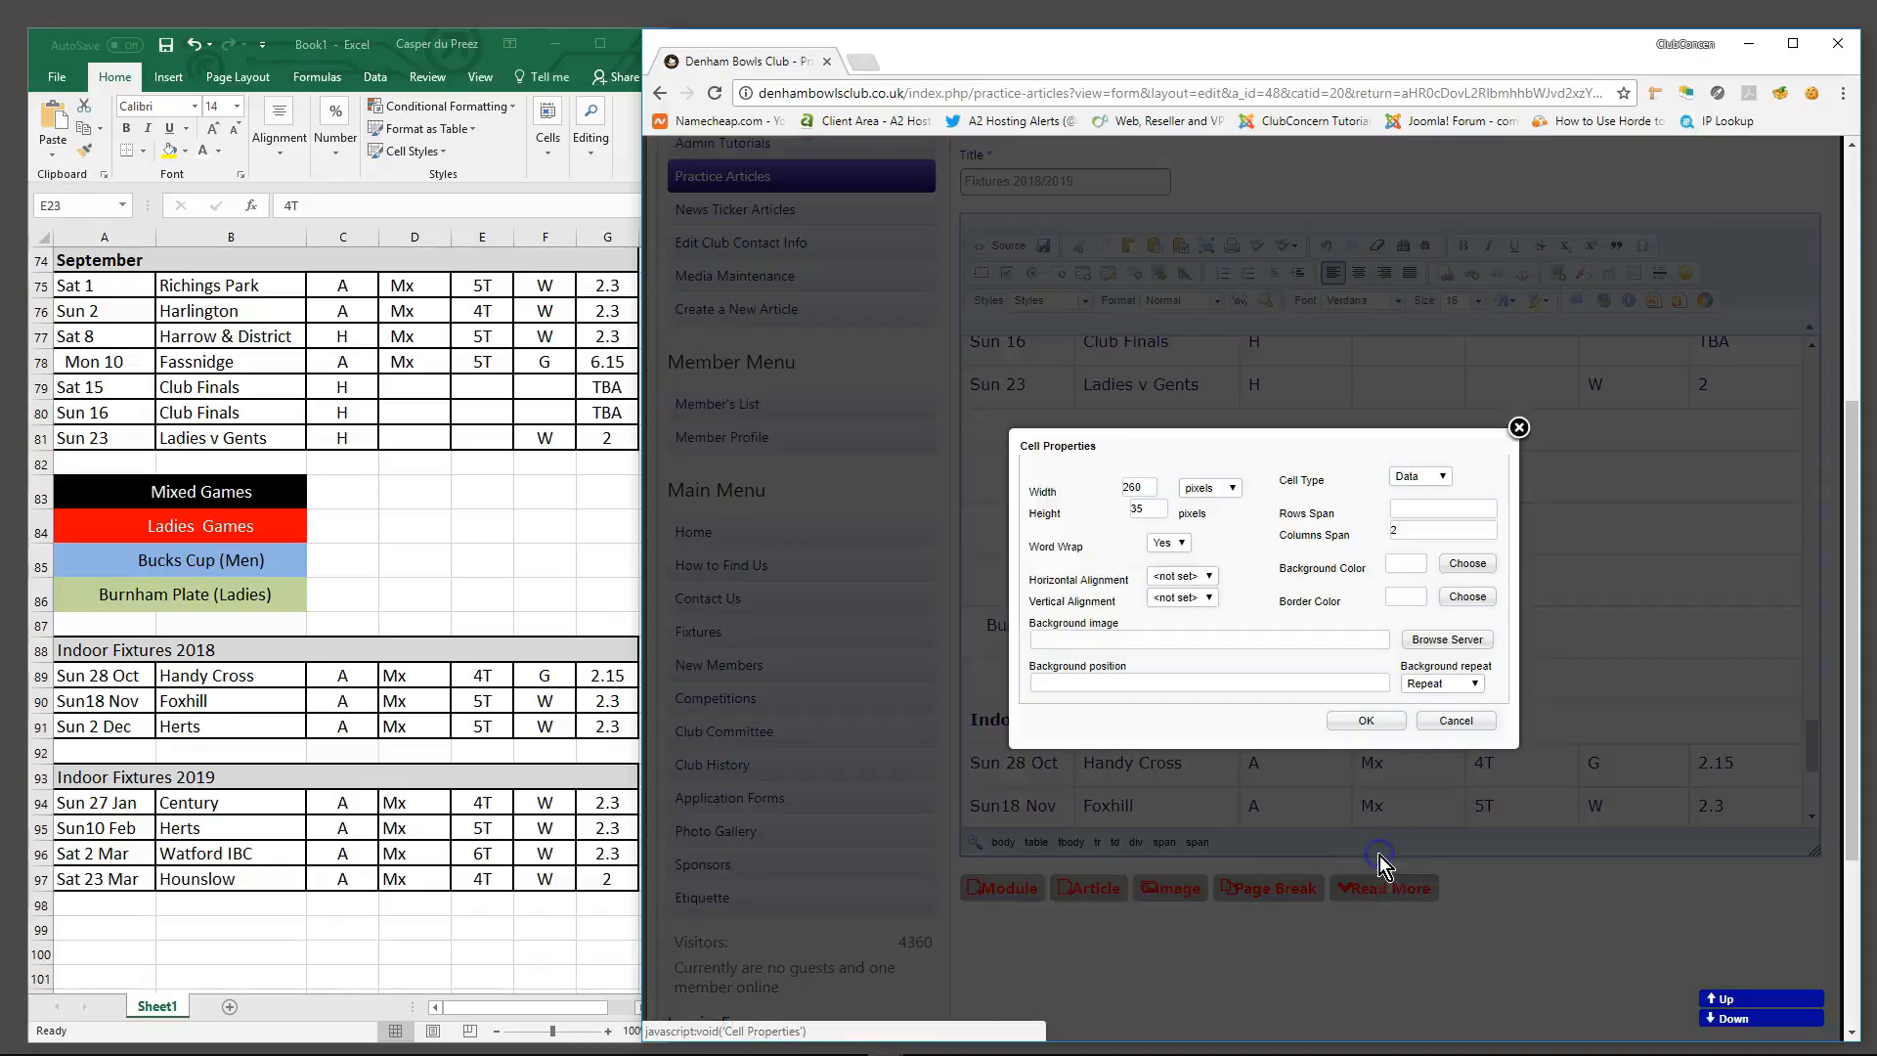
left_click(1210, 599)
left_click(1177, 641)
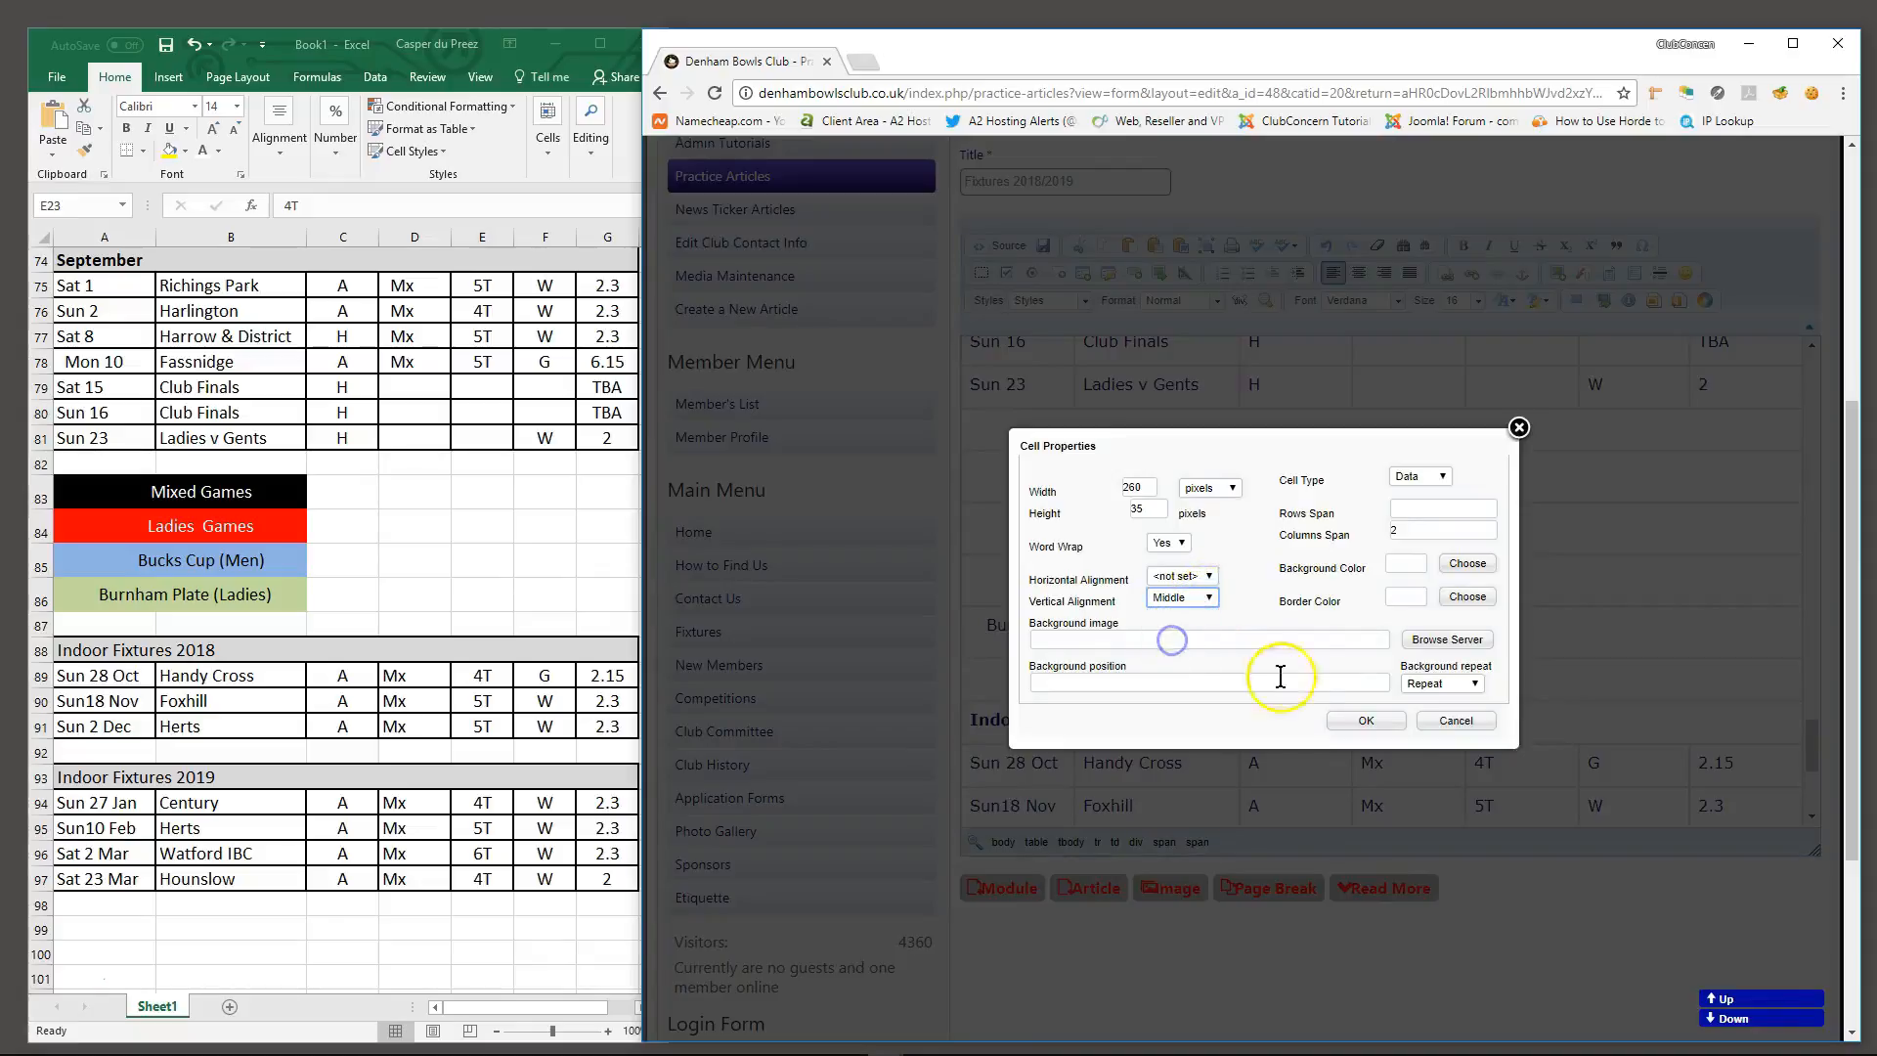
left_click(1359, 722)
Set the vertical alignment of the Burnham Plate (Ladies) legend cell to Middle
right_click(1188, 630)
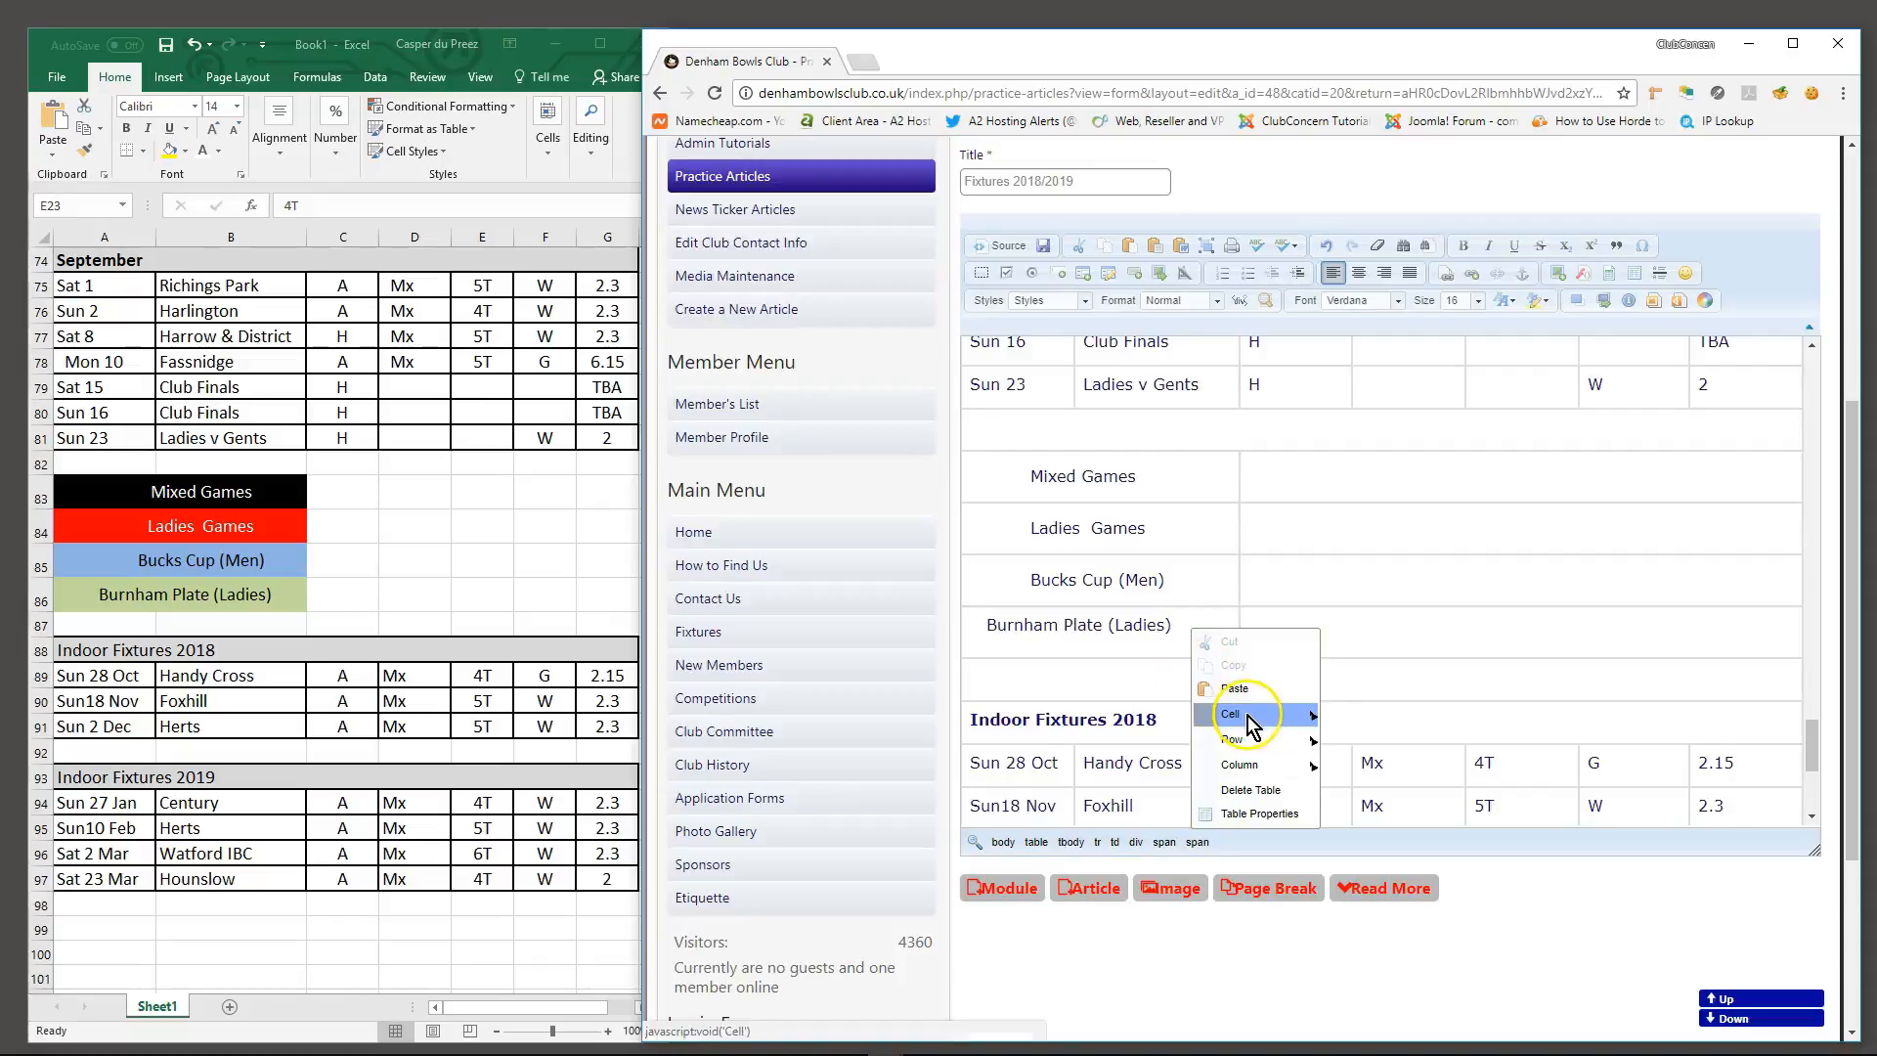
mouse_move(1246, 717)
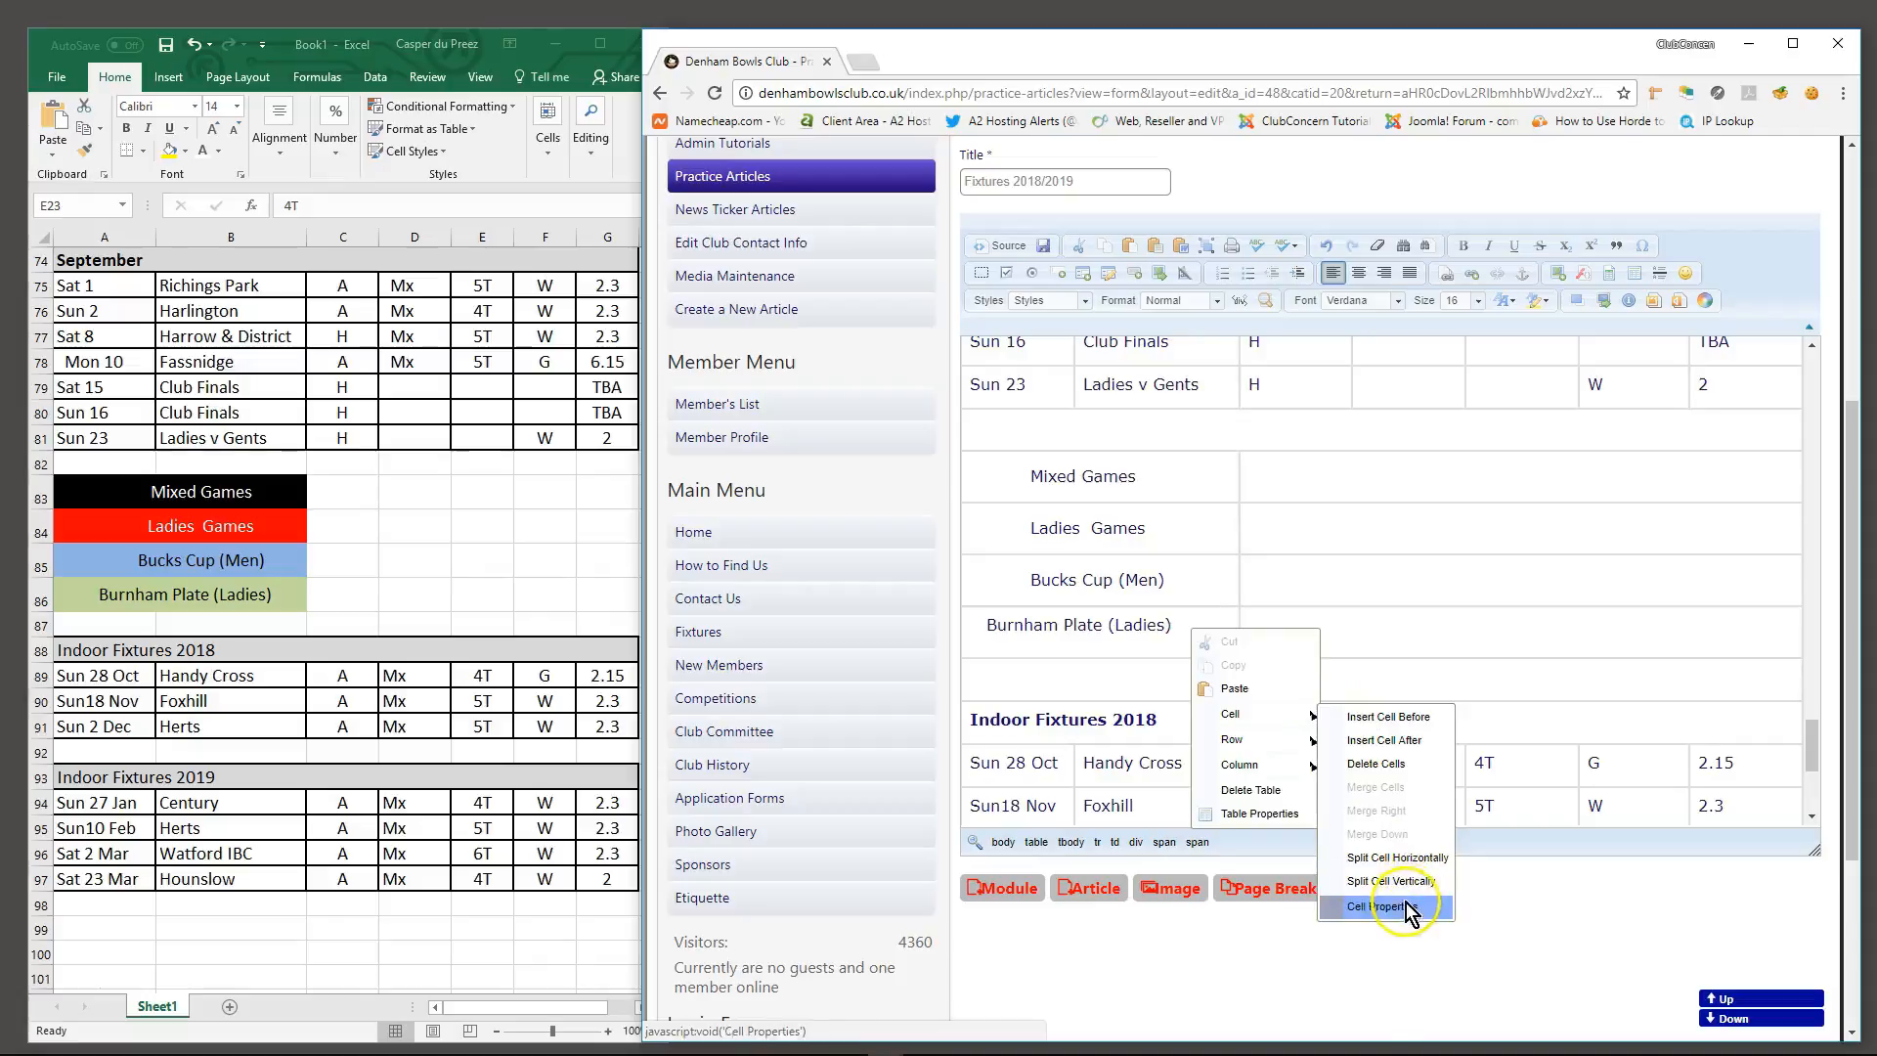
left_click(1389, 907)
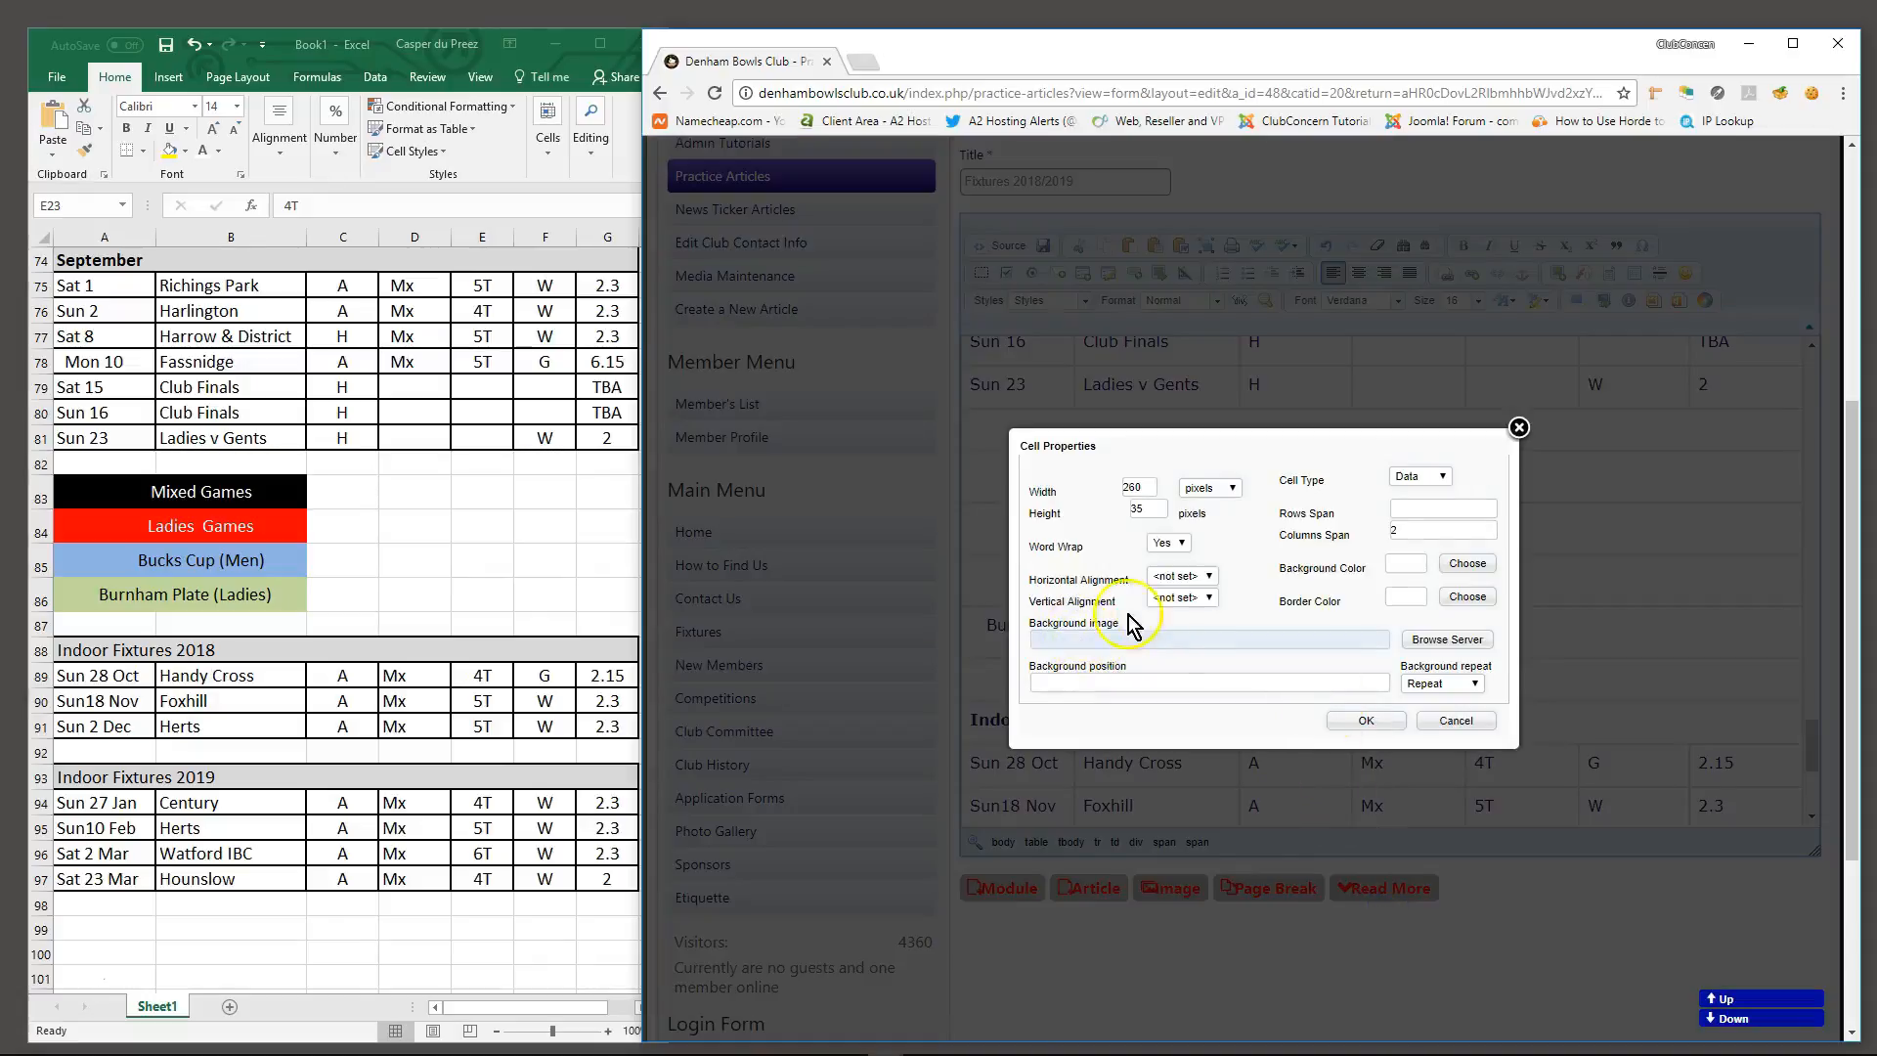
left_click(1208, 599)
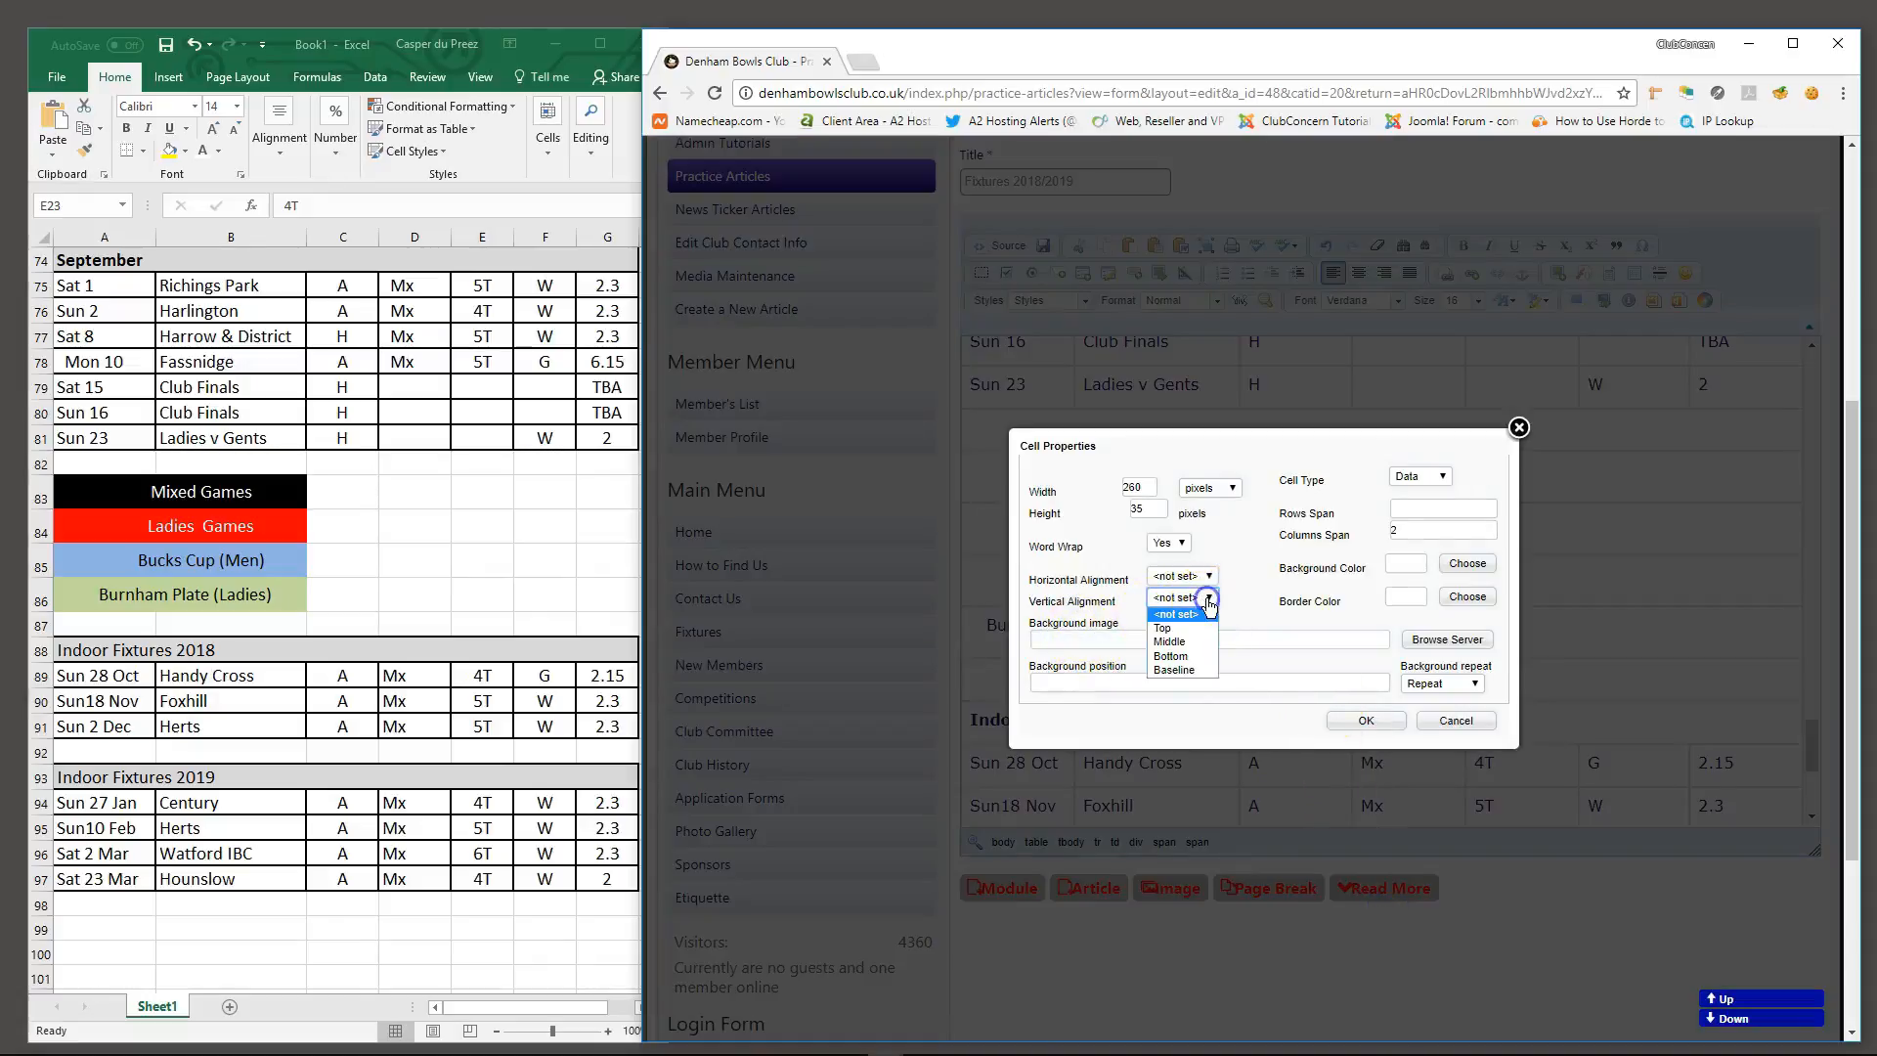
left_click(1176, 656)
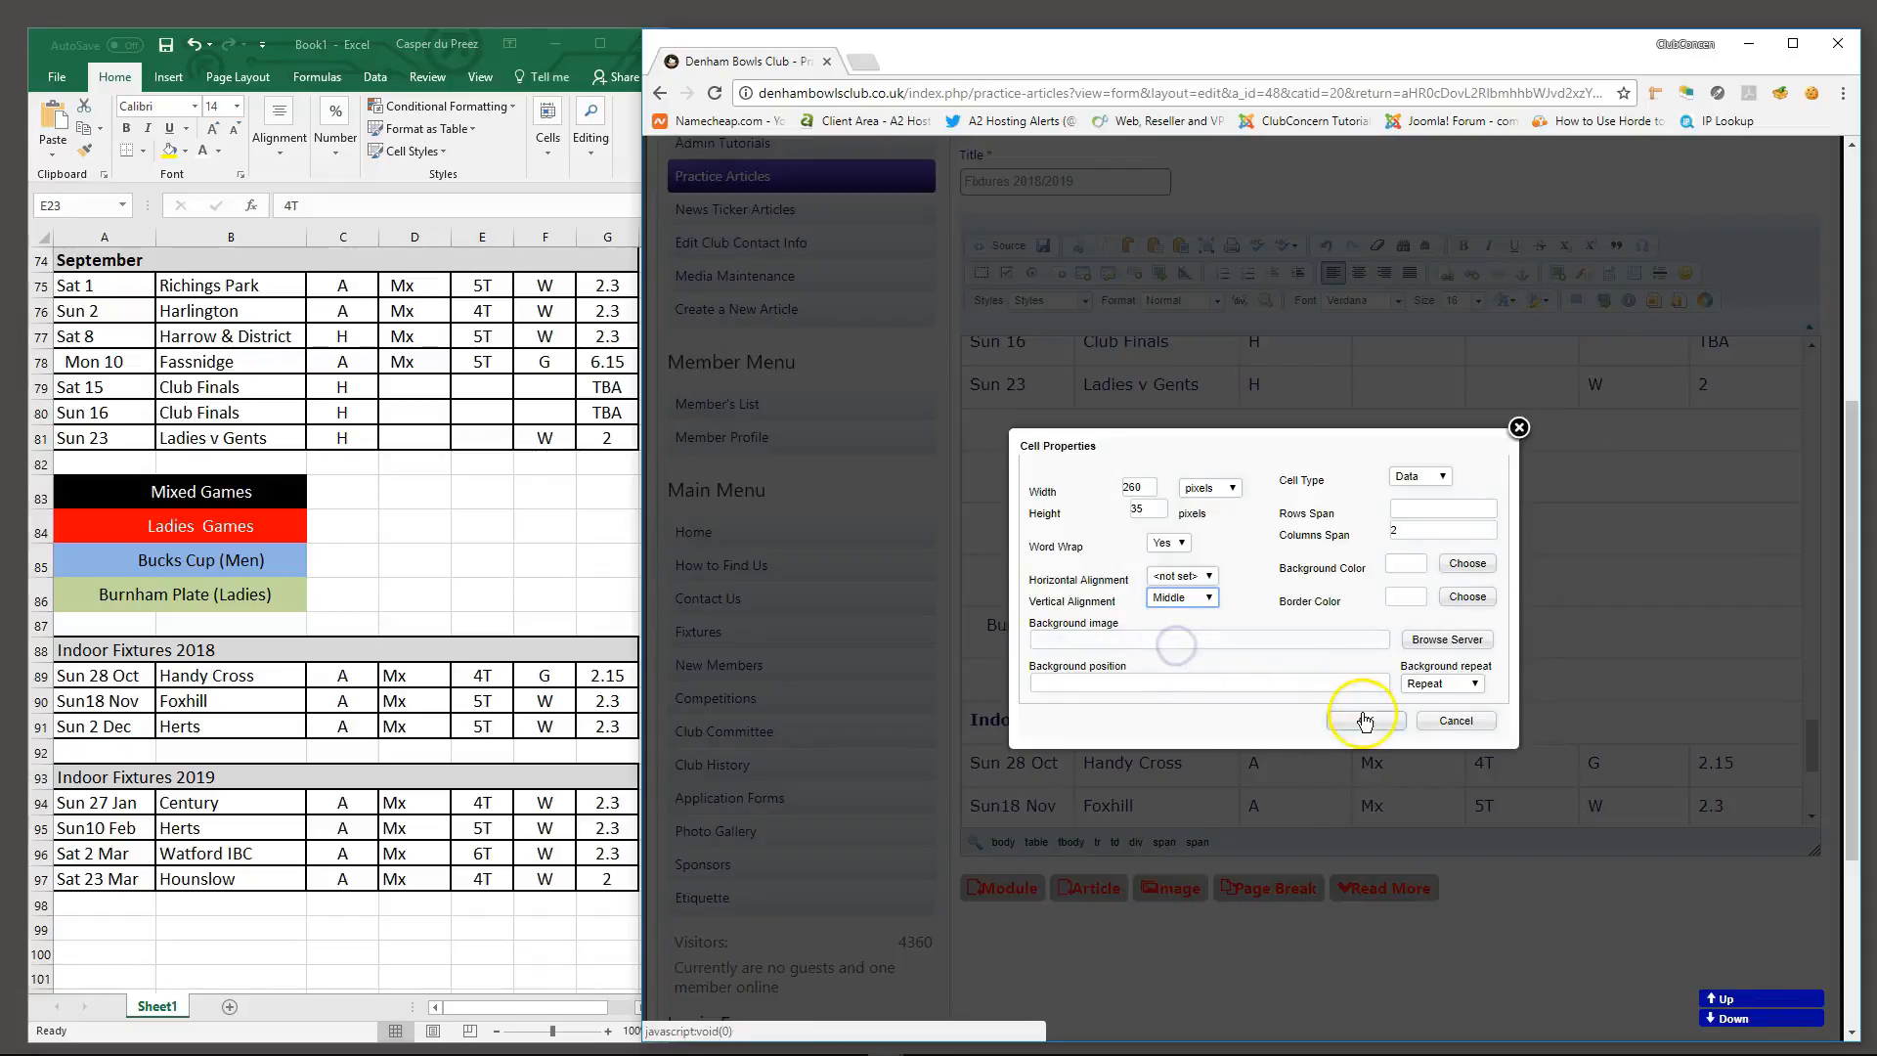
left_click(1363, 720)
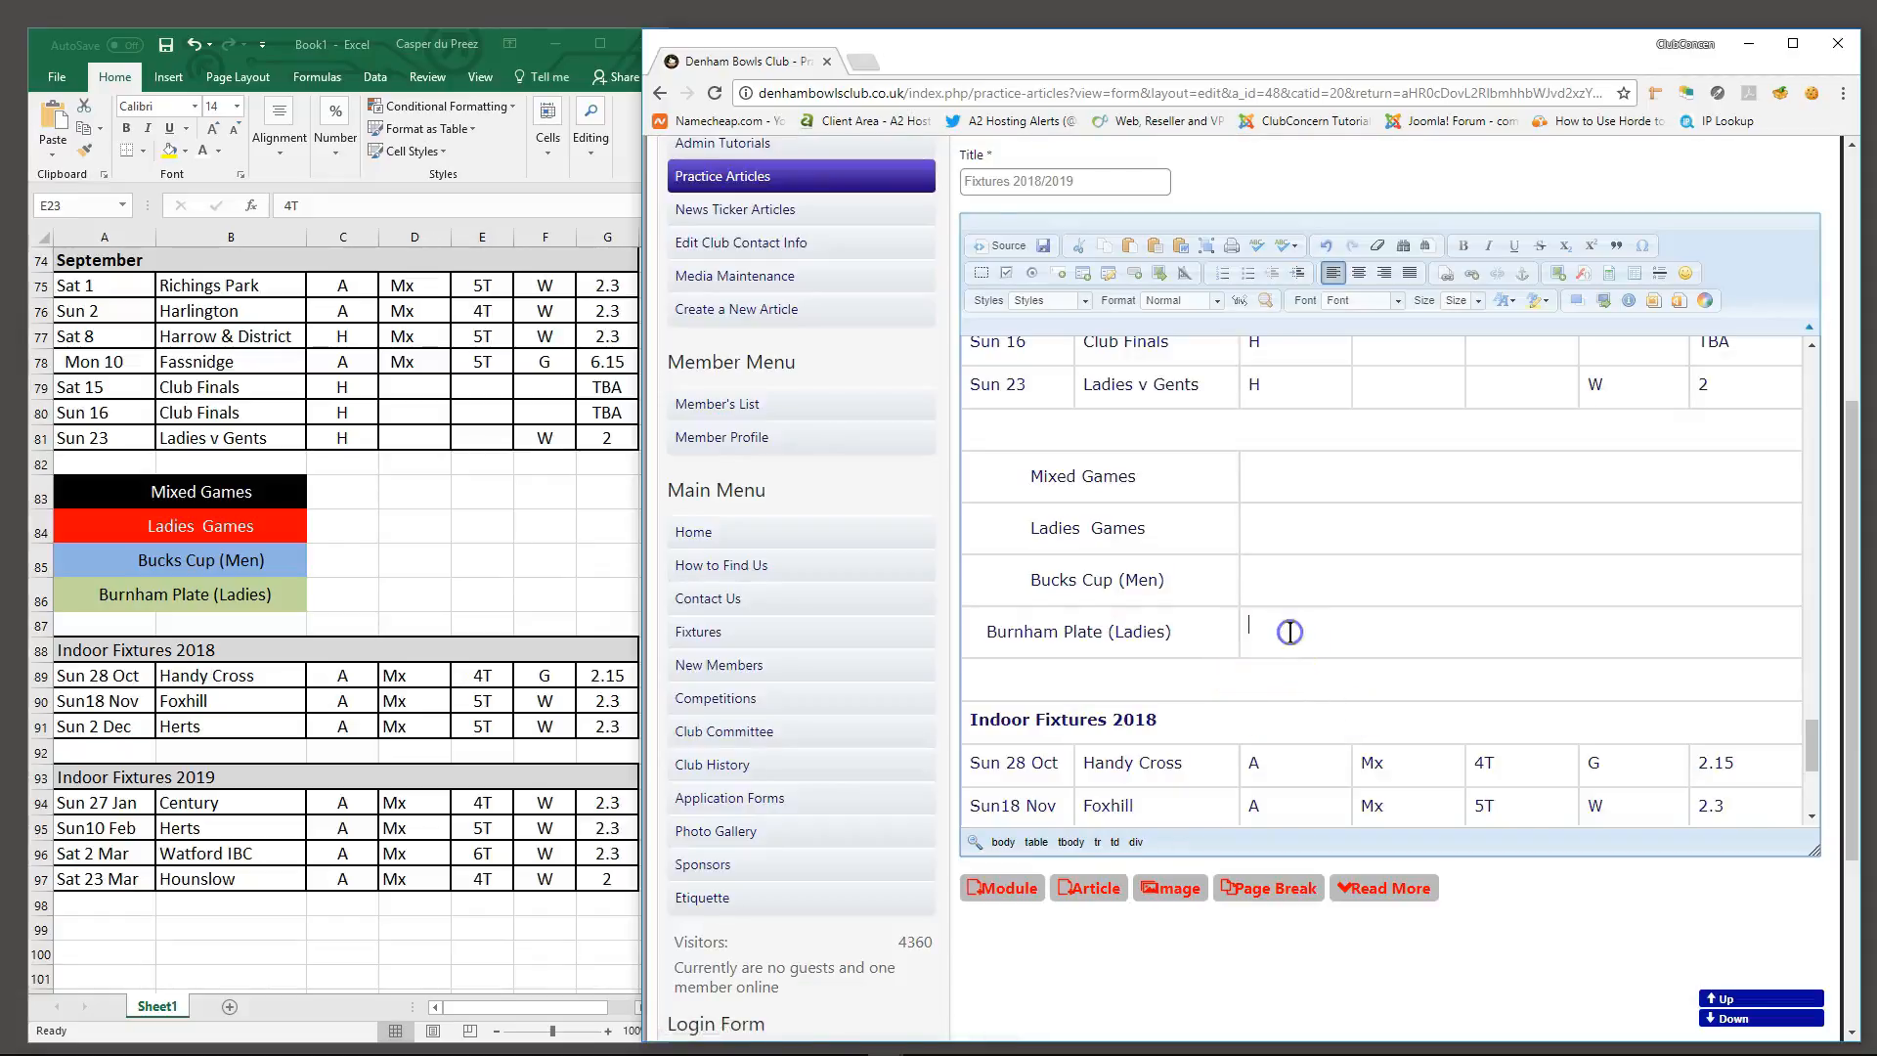
Change the text colour of the Mixed Games and Ladies Games legend labels to white
scroll(1206, 691, "down", 4)
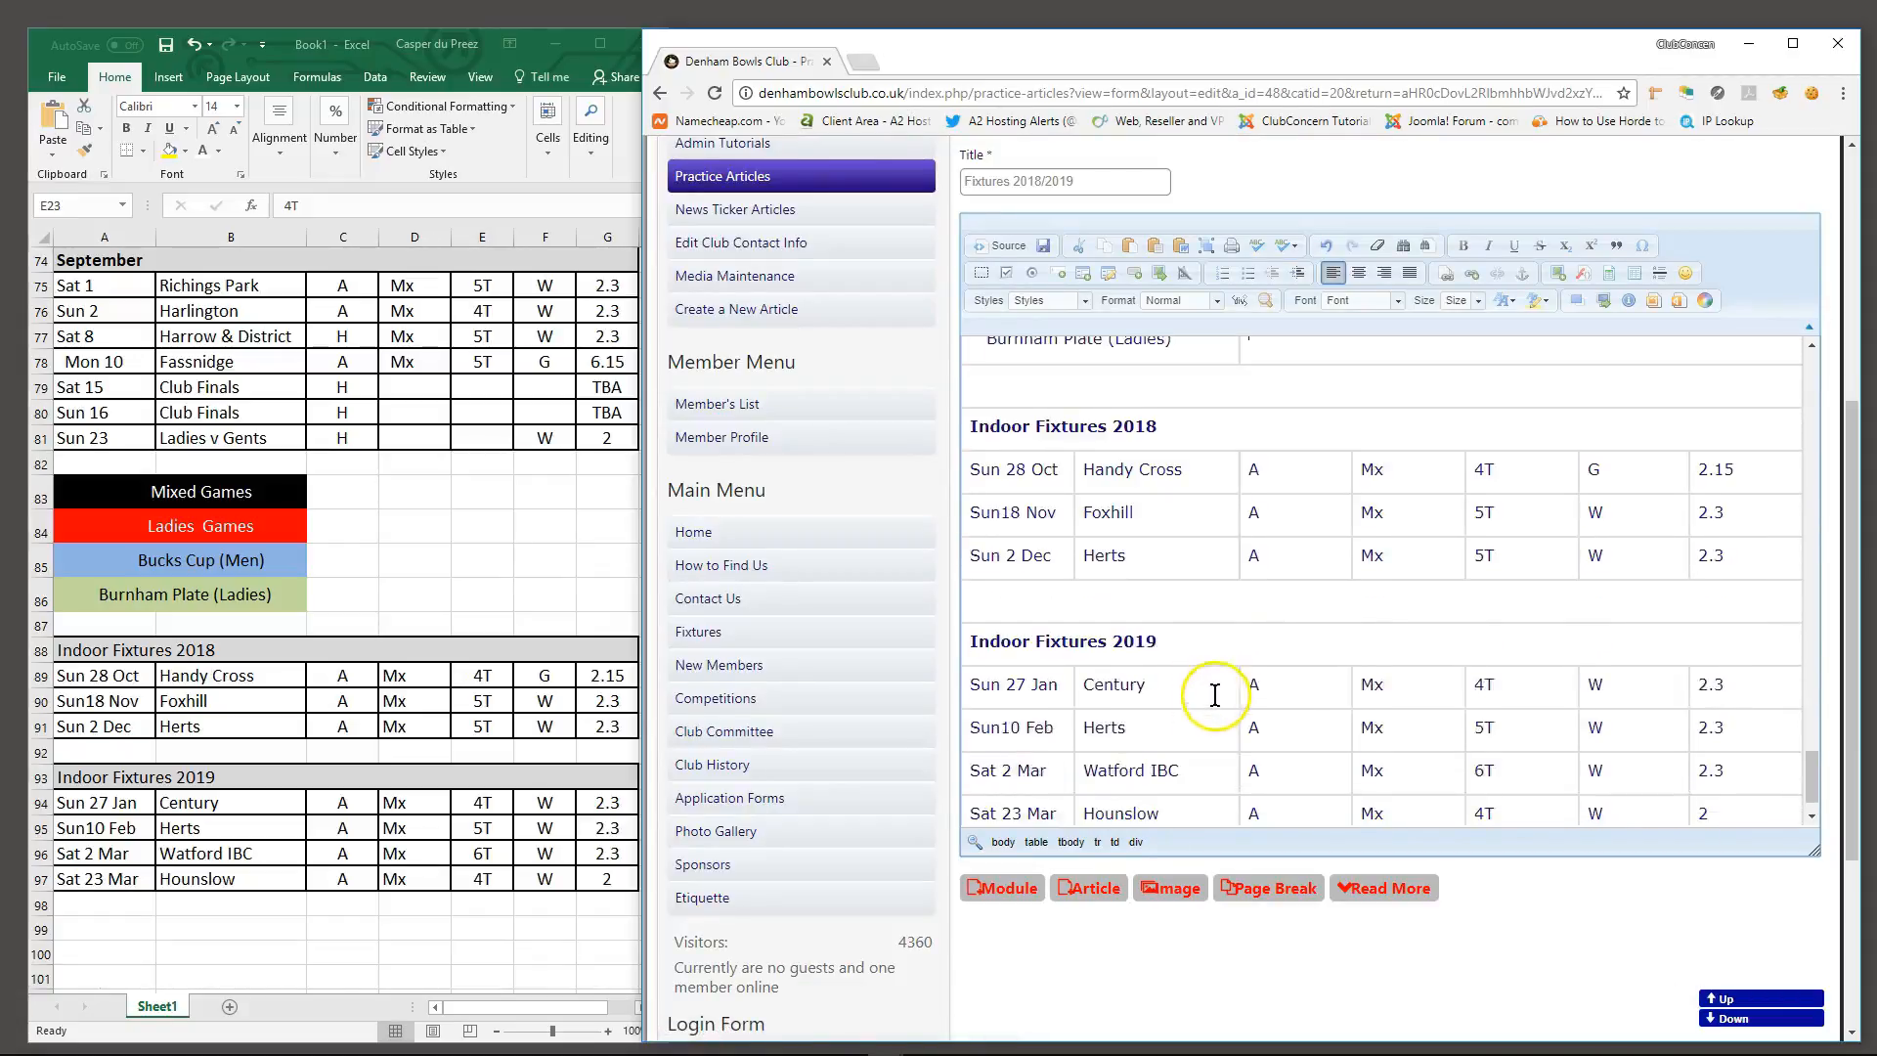
scroll(1217, 712, "up", 5)
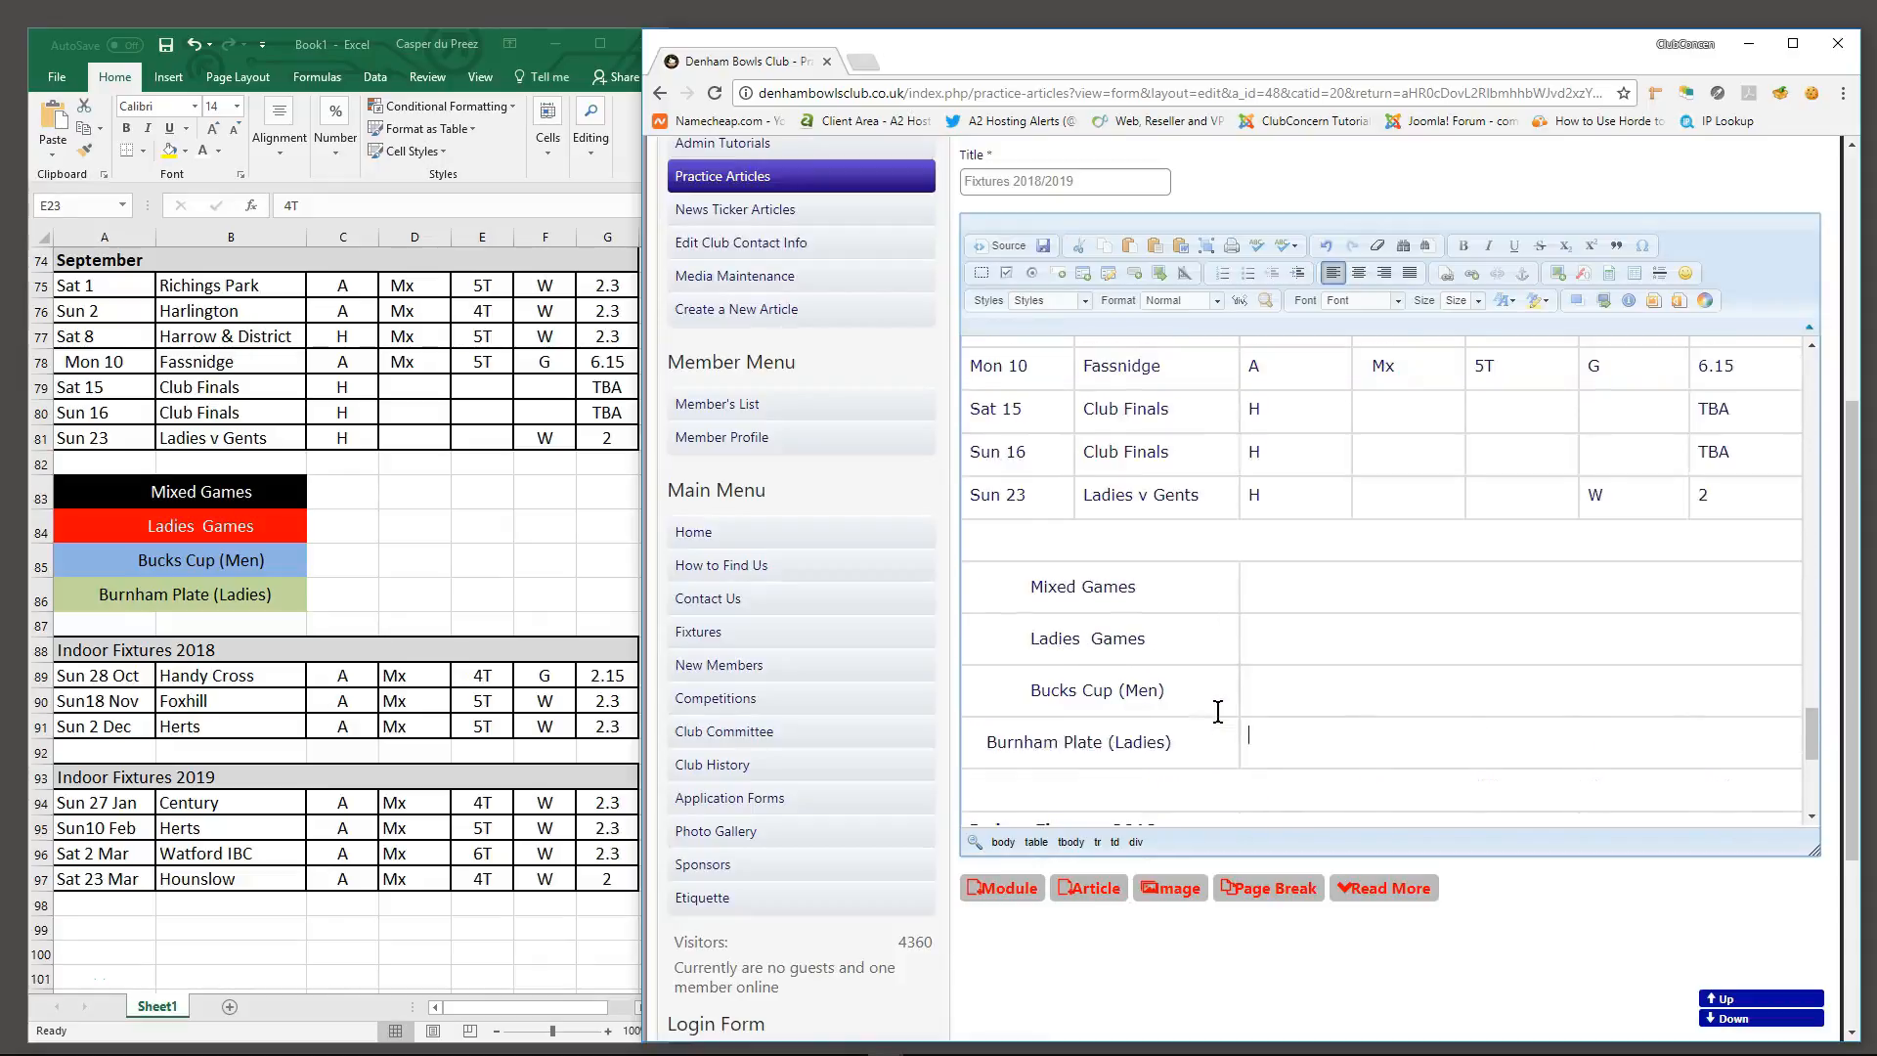
scroll(1378, 648, "up", 3)
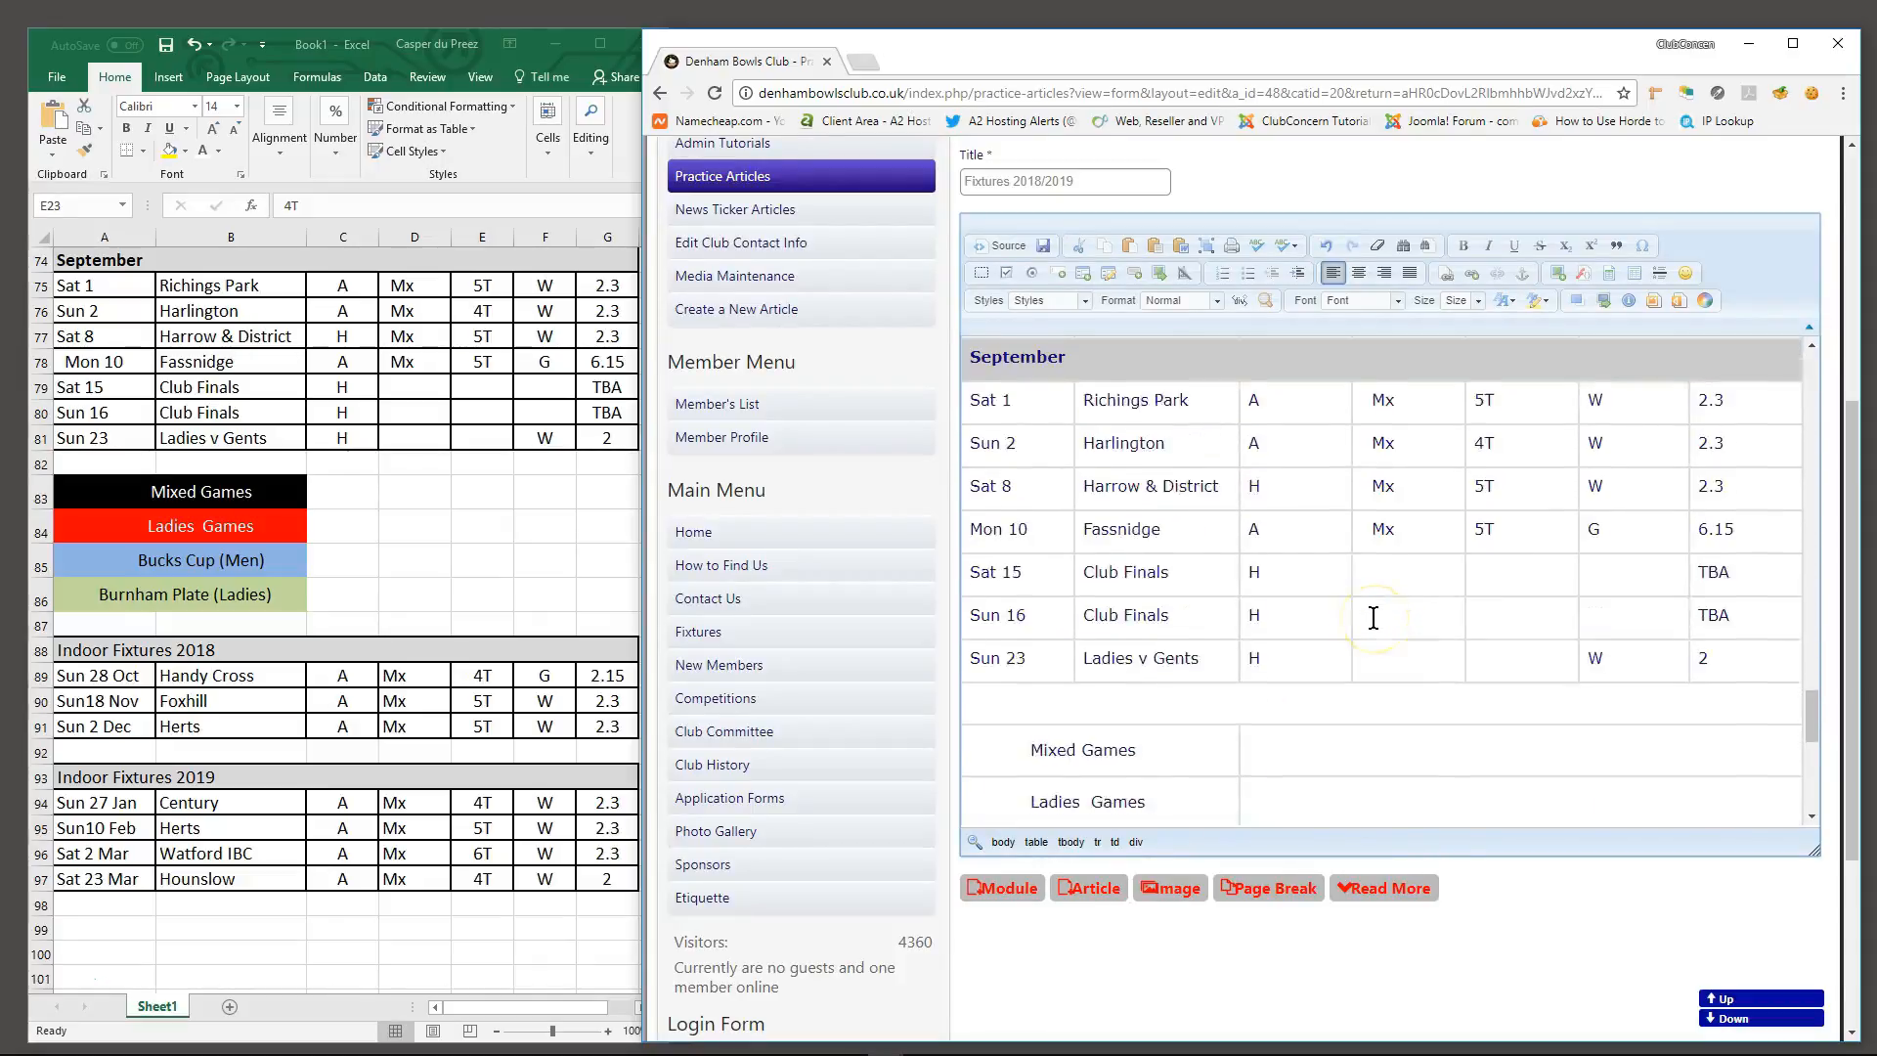
scroll(1308, 593, "down", 5)
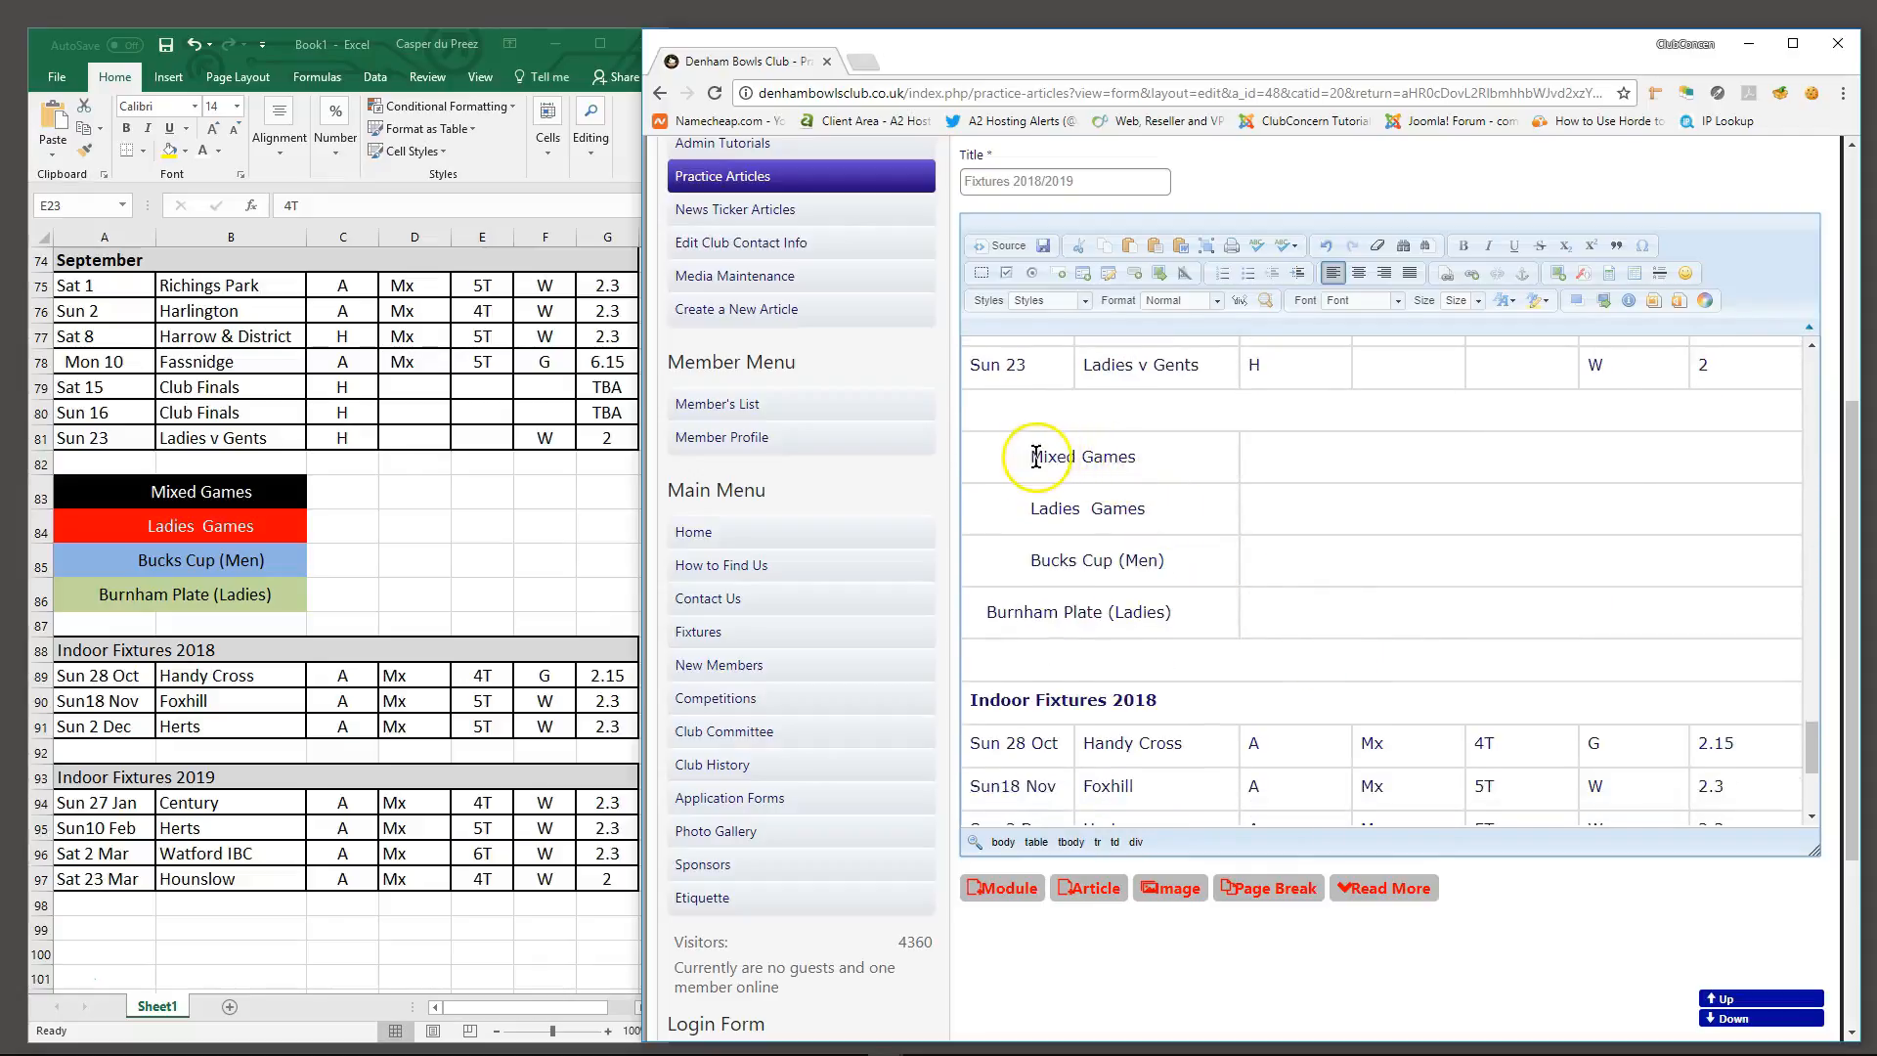
left_click_drag(1036, 456, 1131, 466)
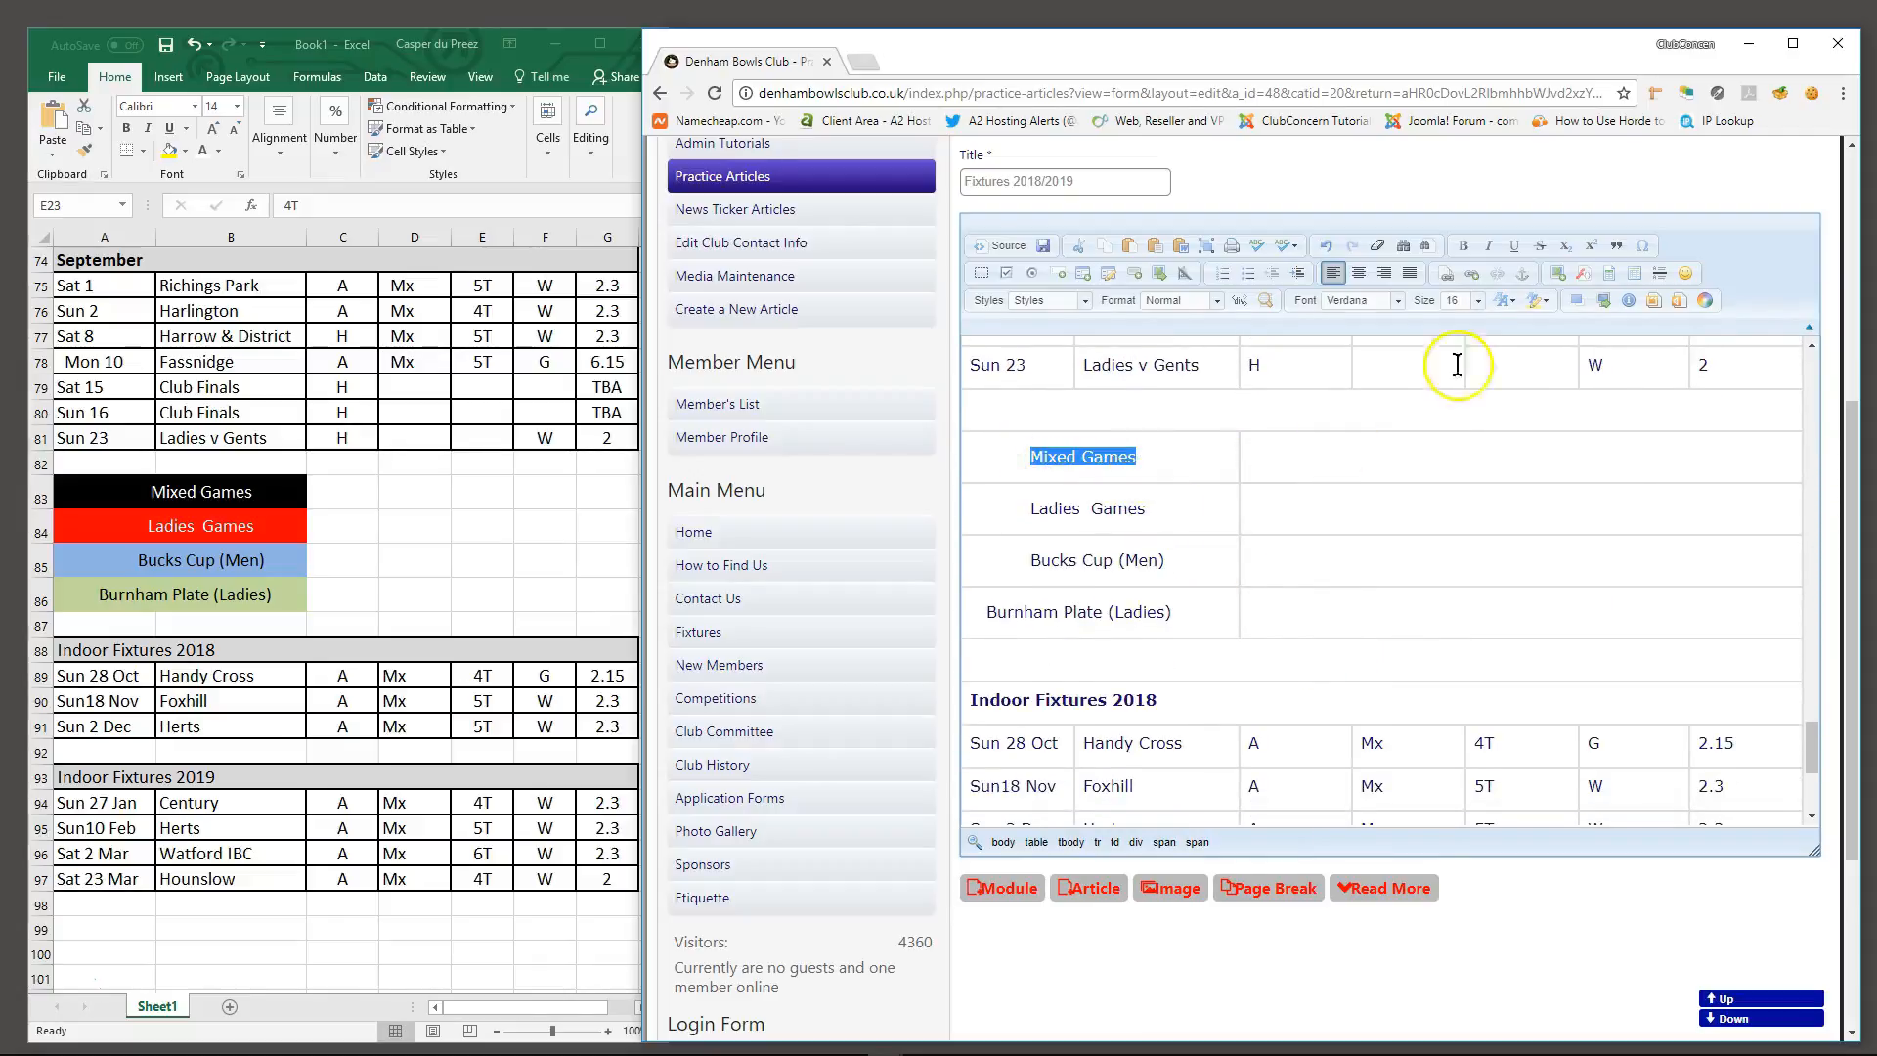
left_click(1504, 300)
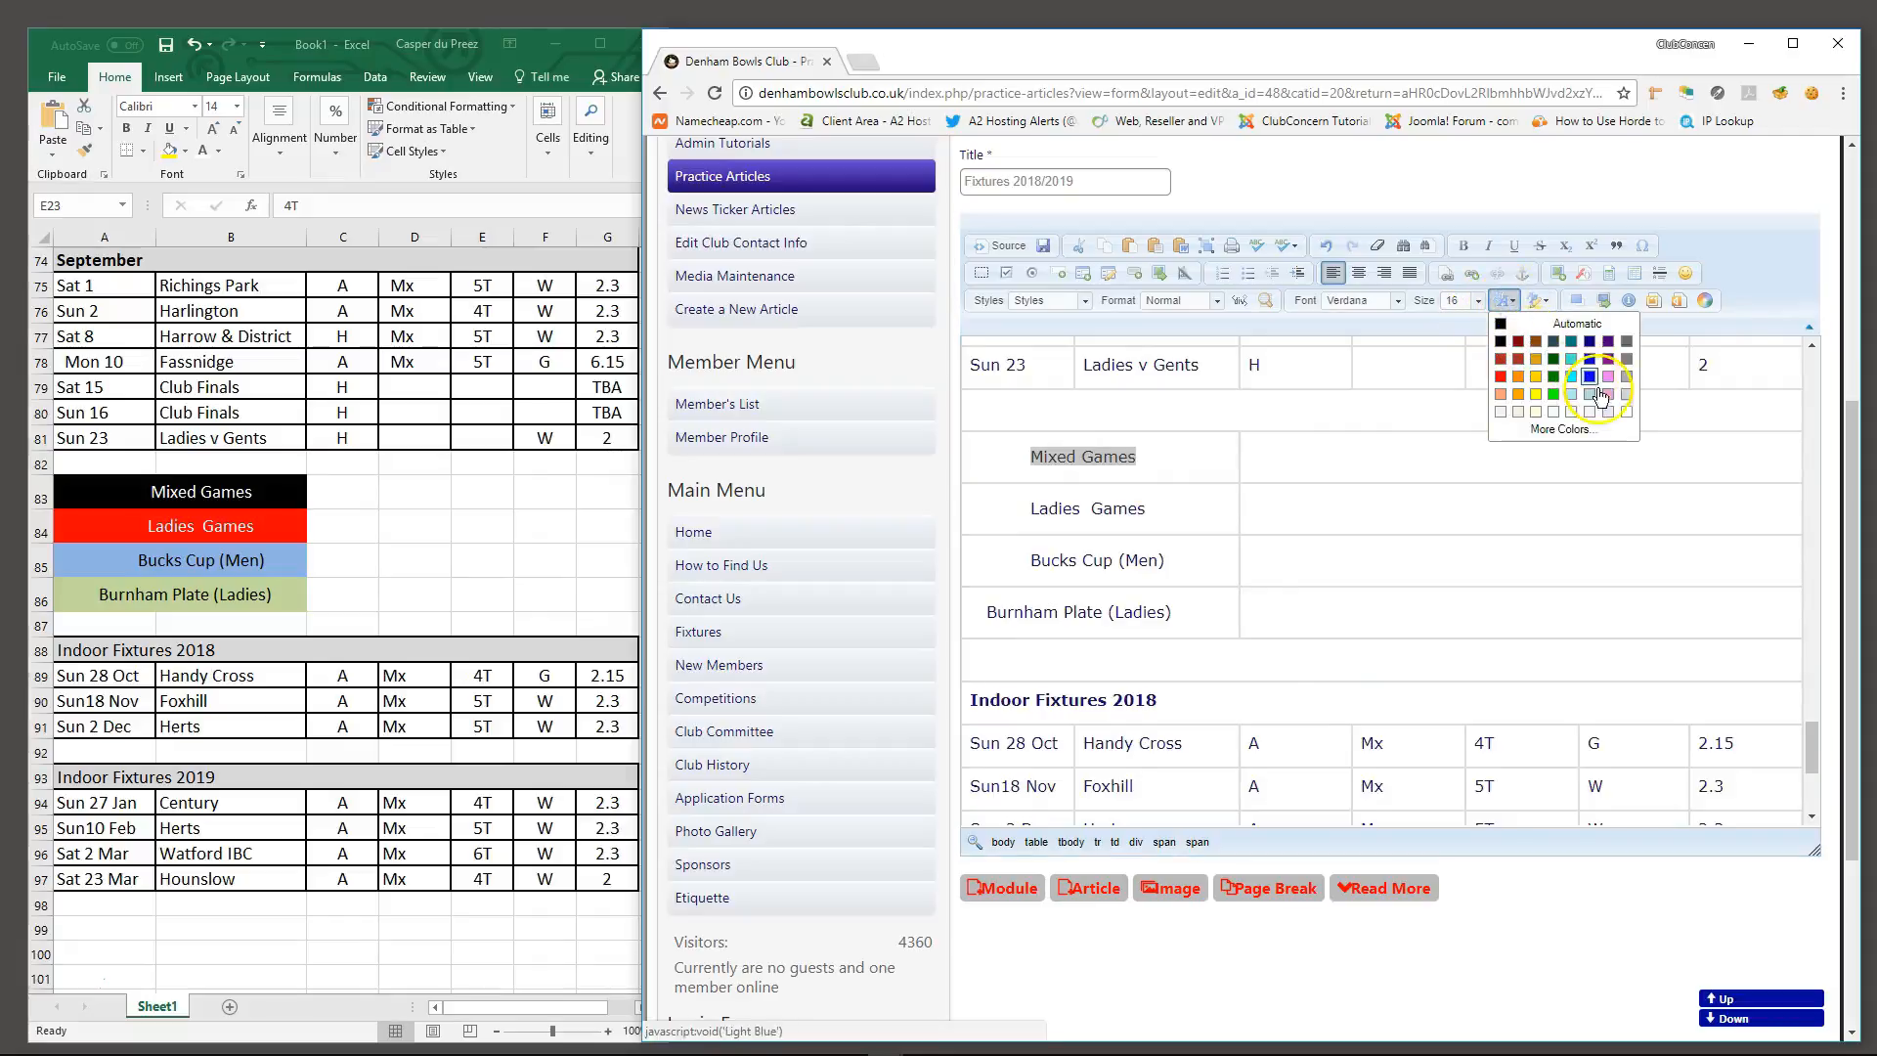
left_click(1627, 414)
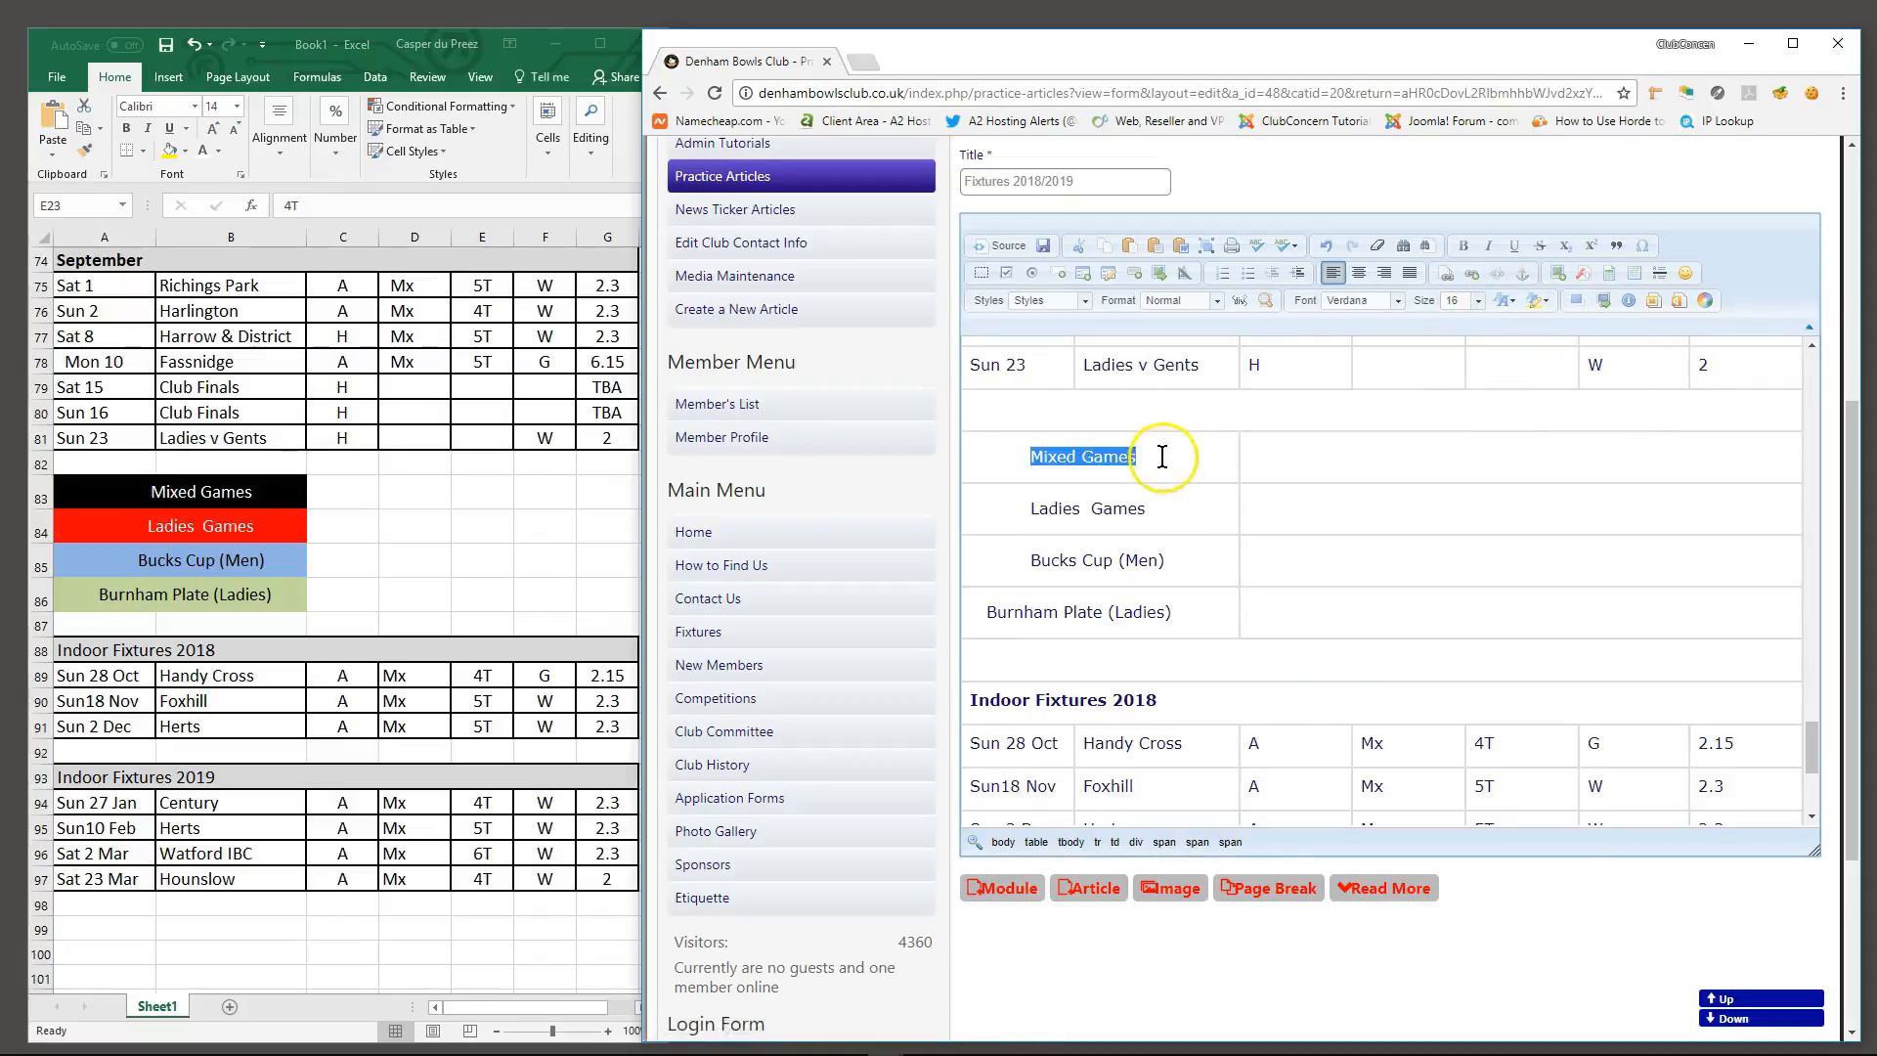
left_click_drag(1046, 510, 1116, 518)
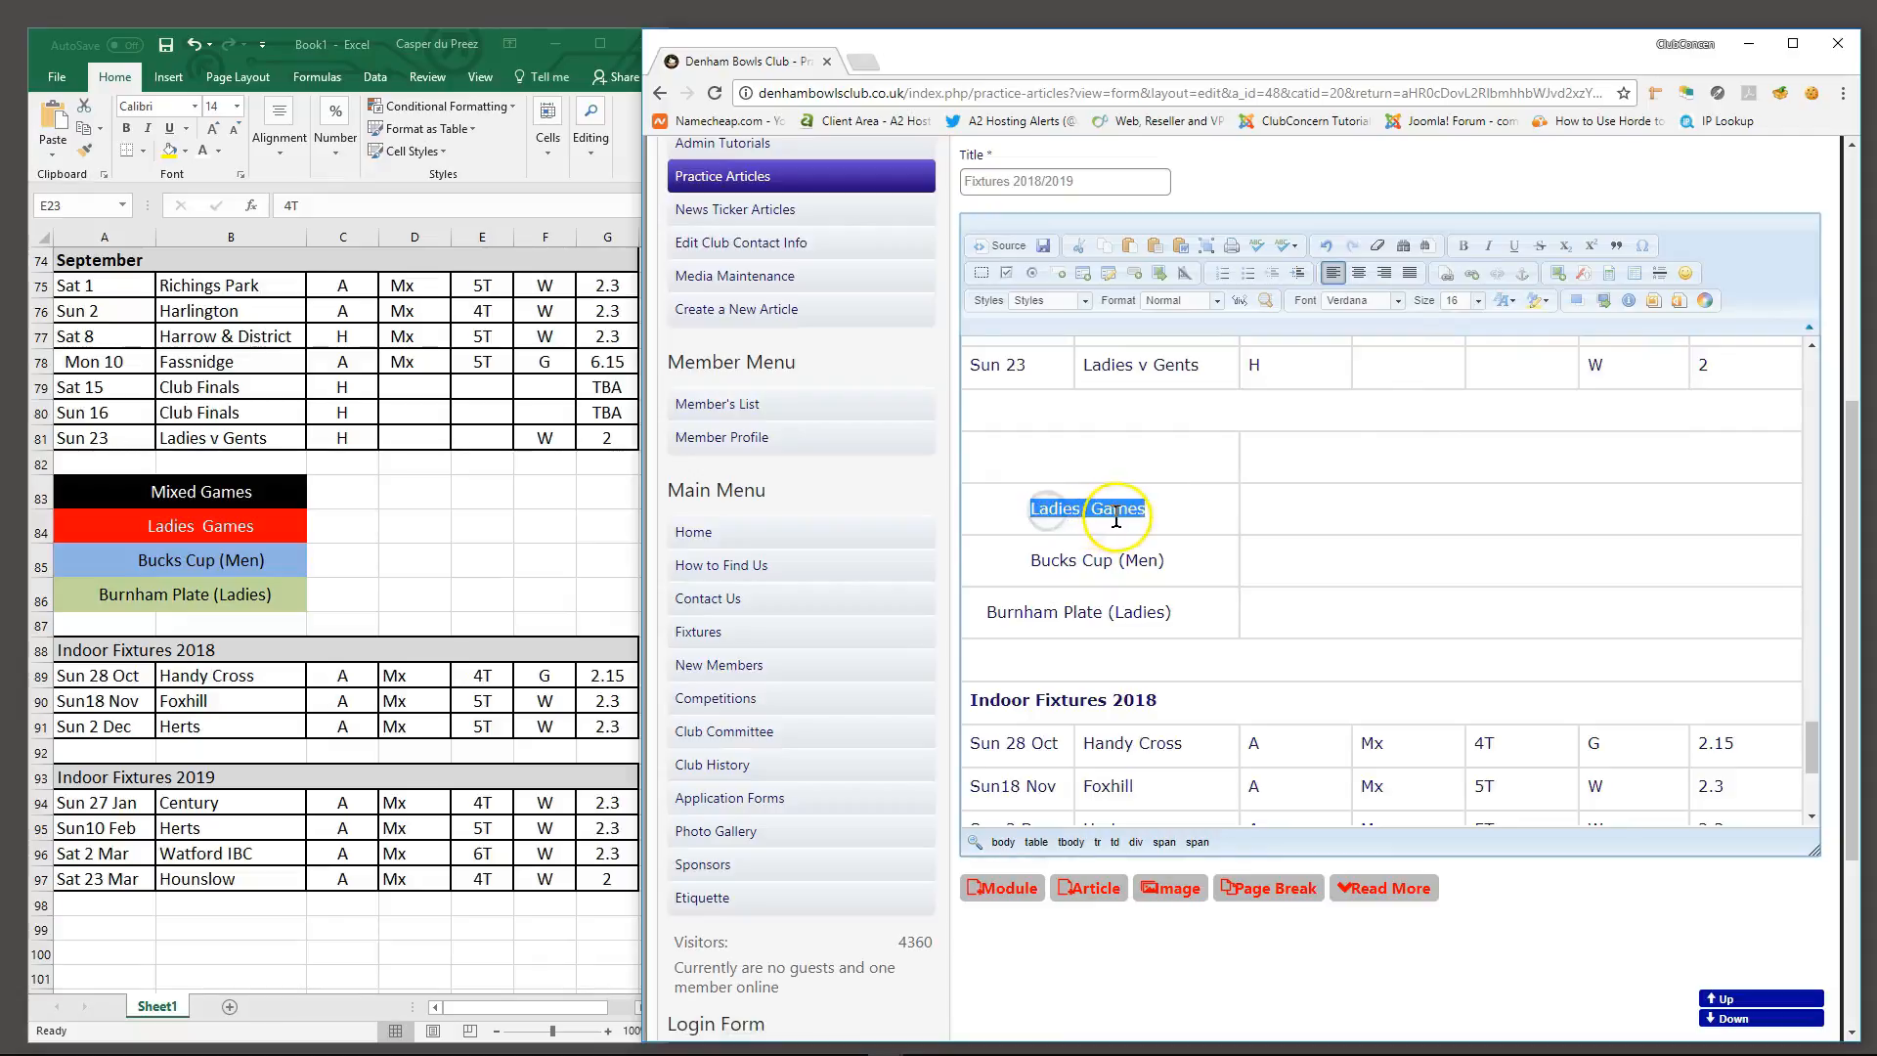
left_click(1504, 305)
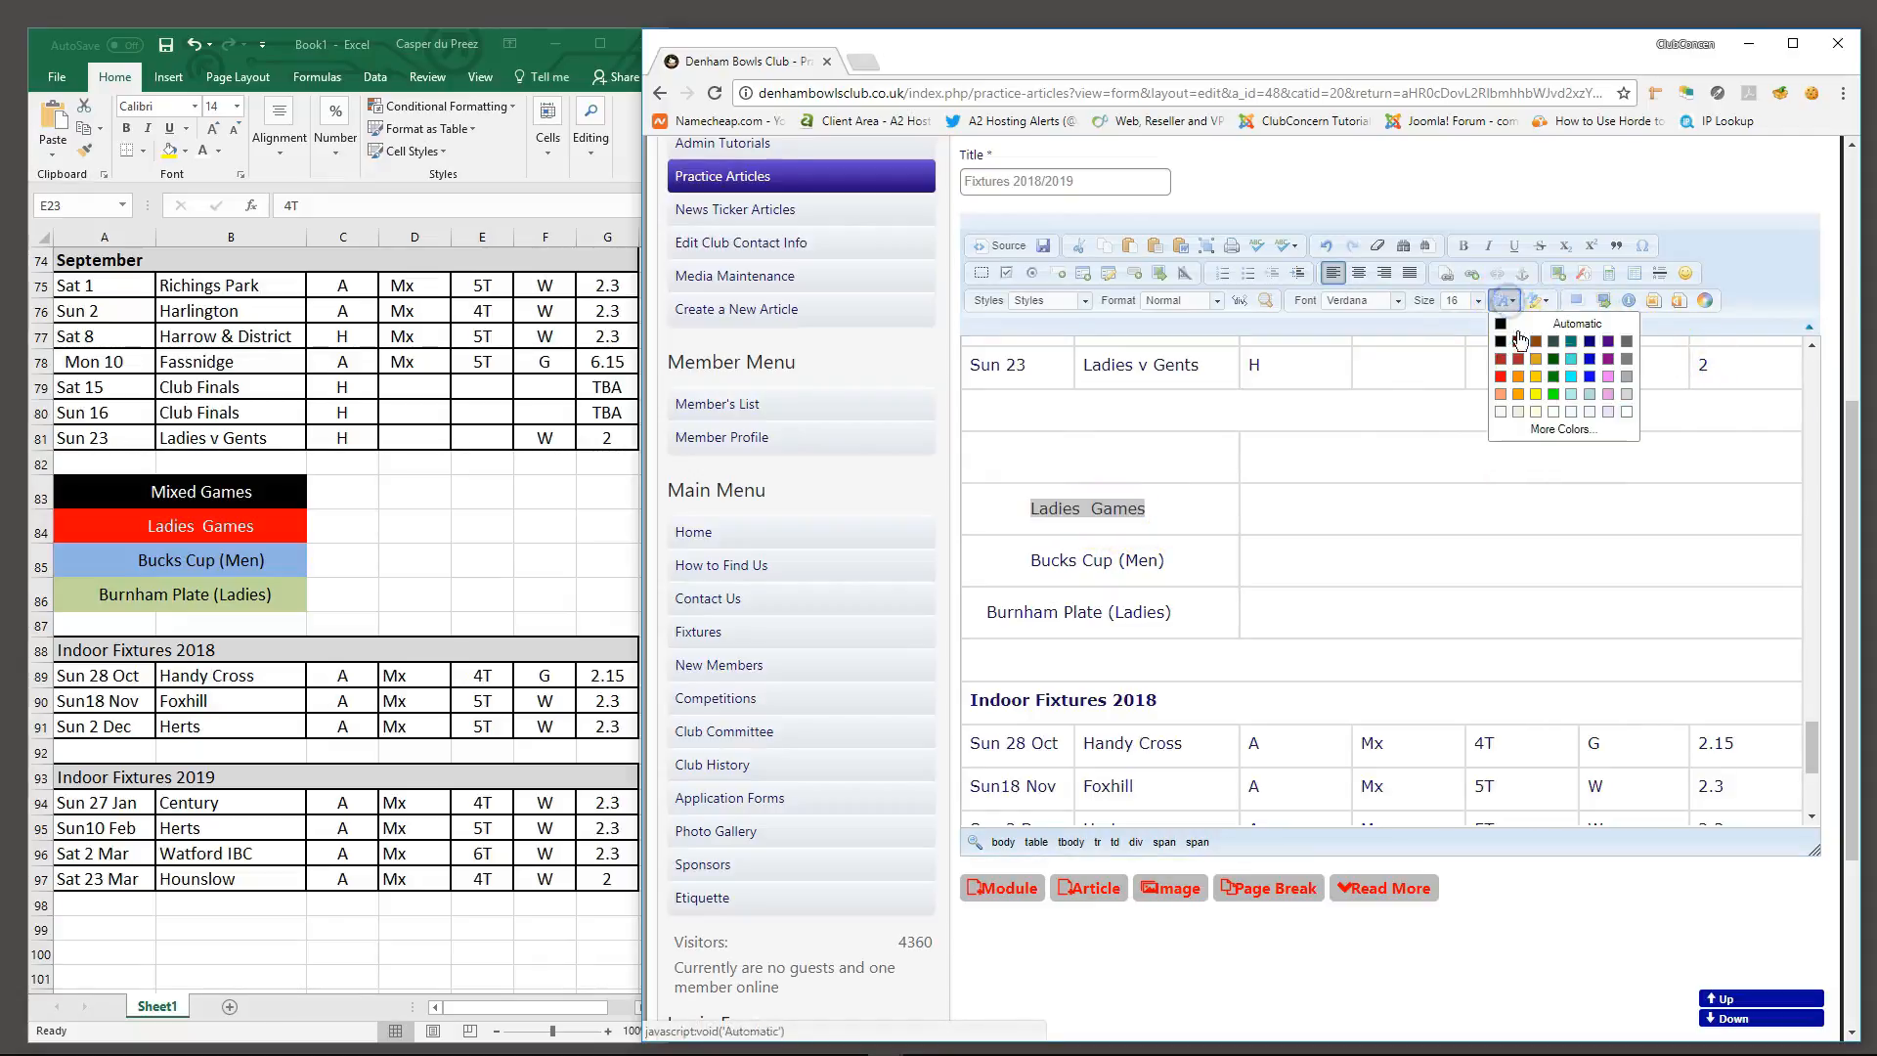
left_click(1625, 414)
left_click(1198, 524)
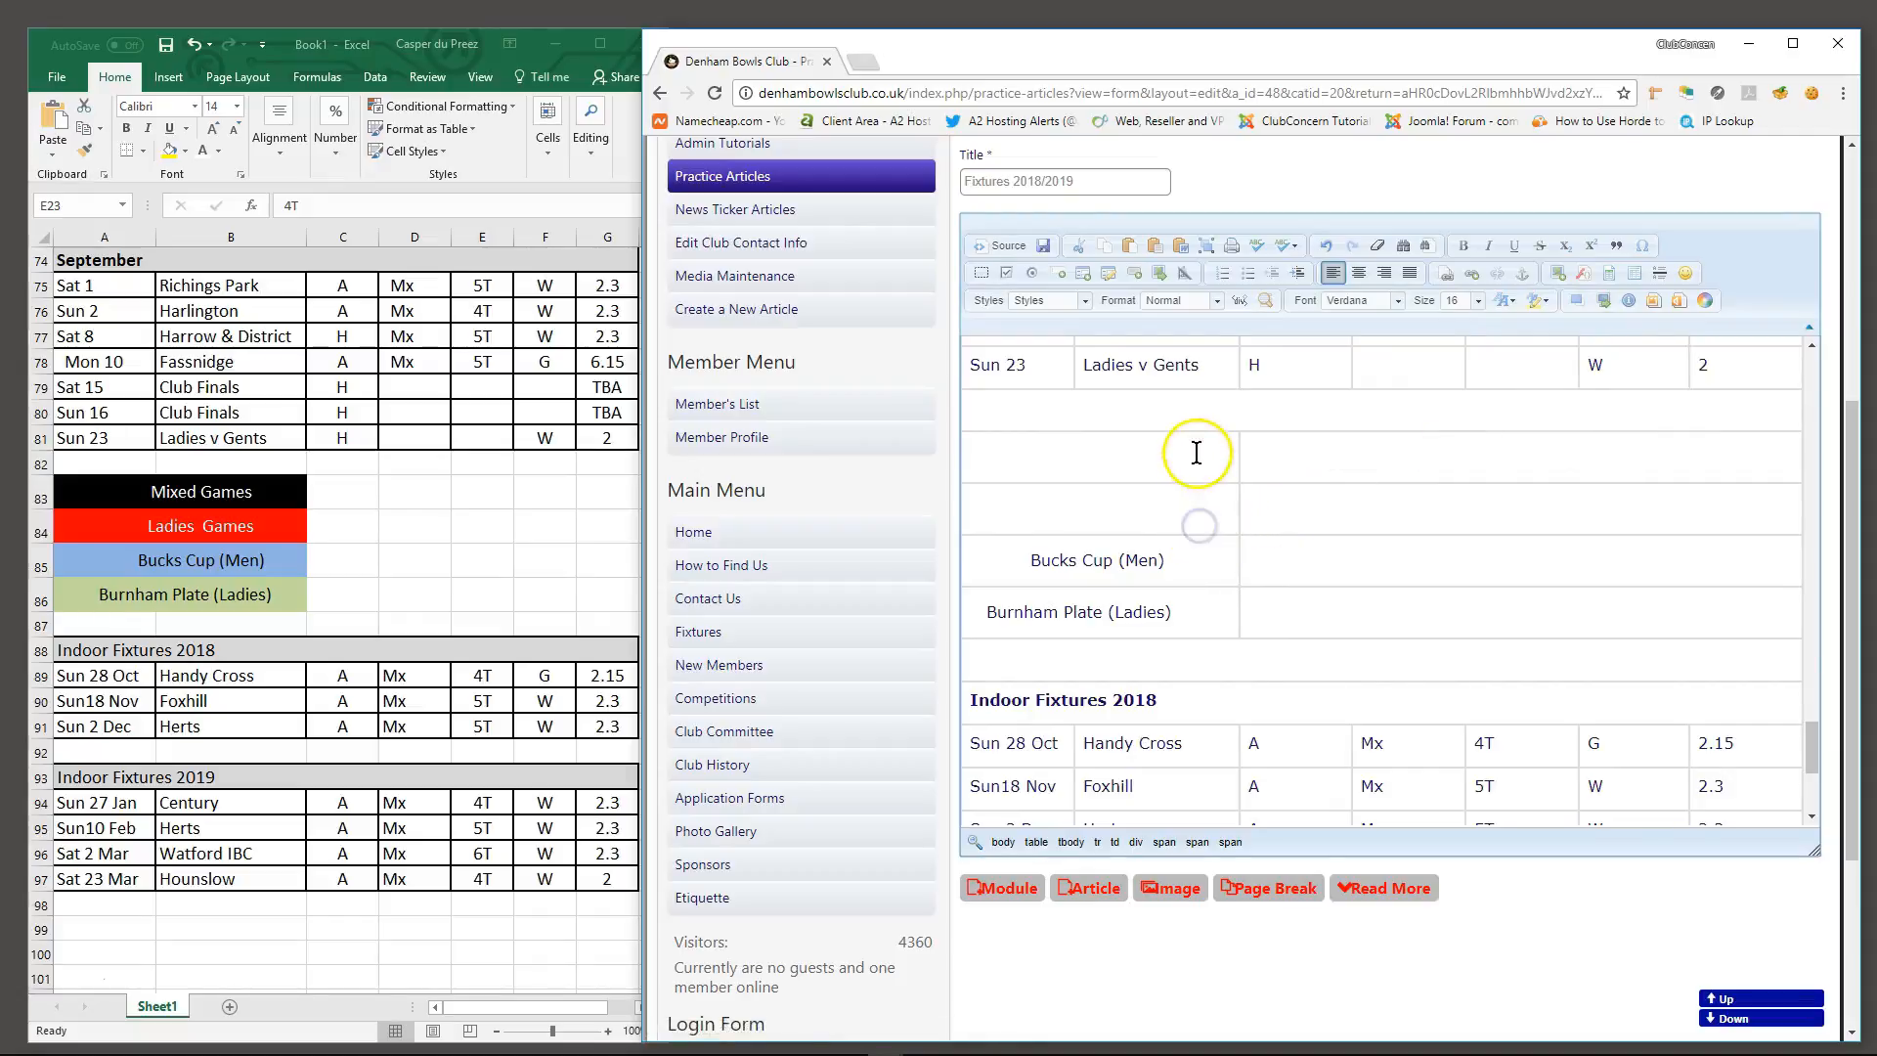
Give the Mixed Games legend cell a black background, #000000
right_click(1176, 462)
mouse_move(1261, 565)
left_click(1390, 748)
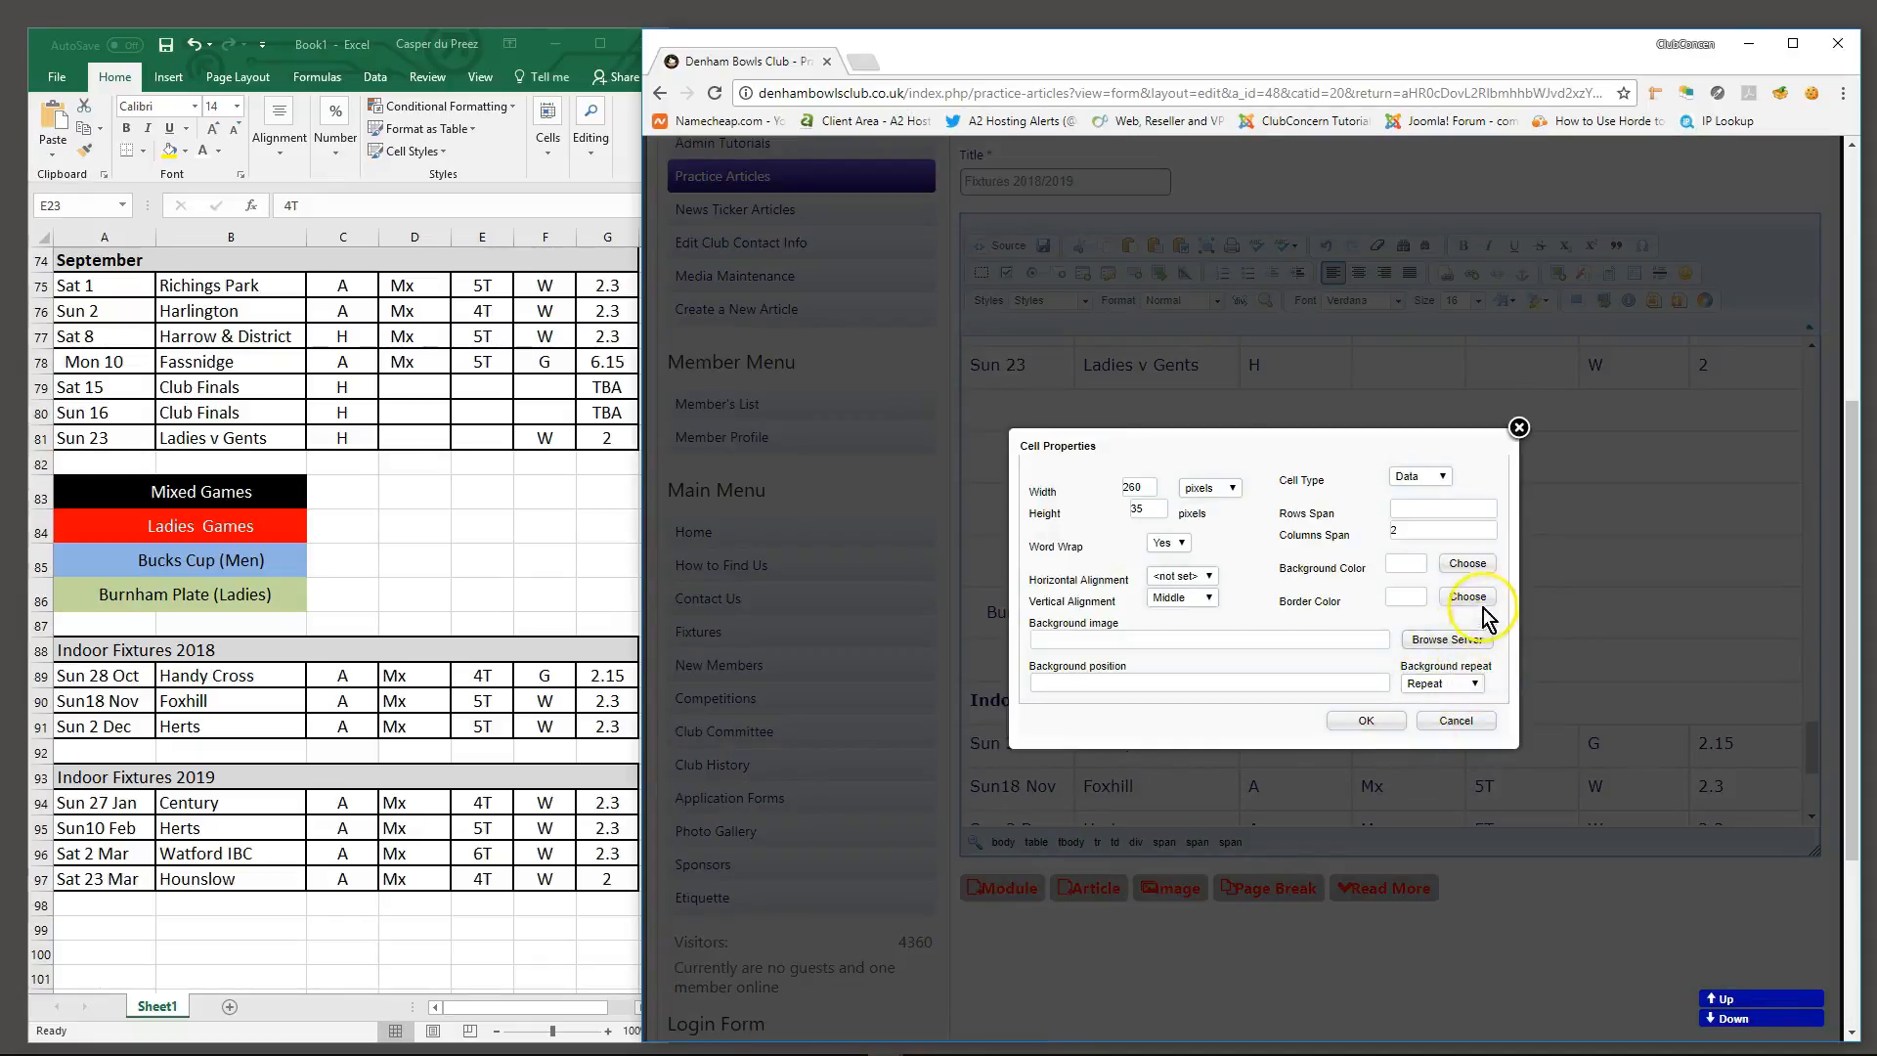
left_click(1467, 564)
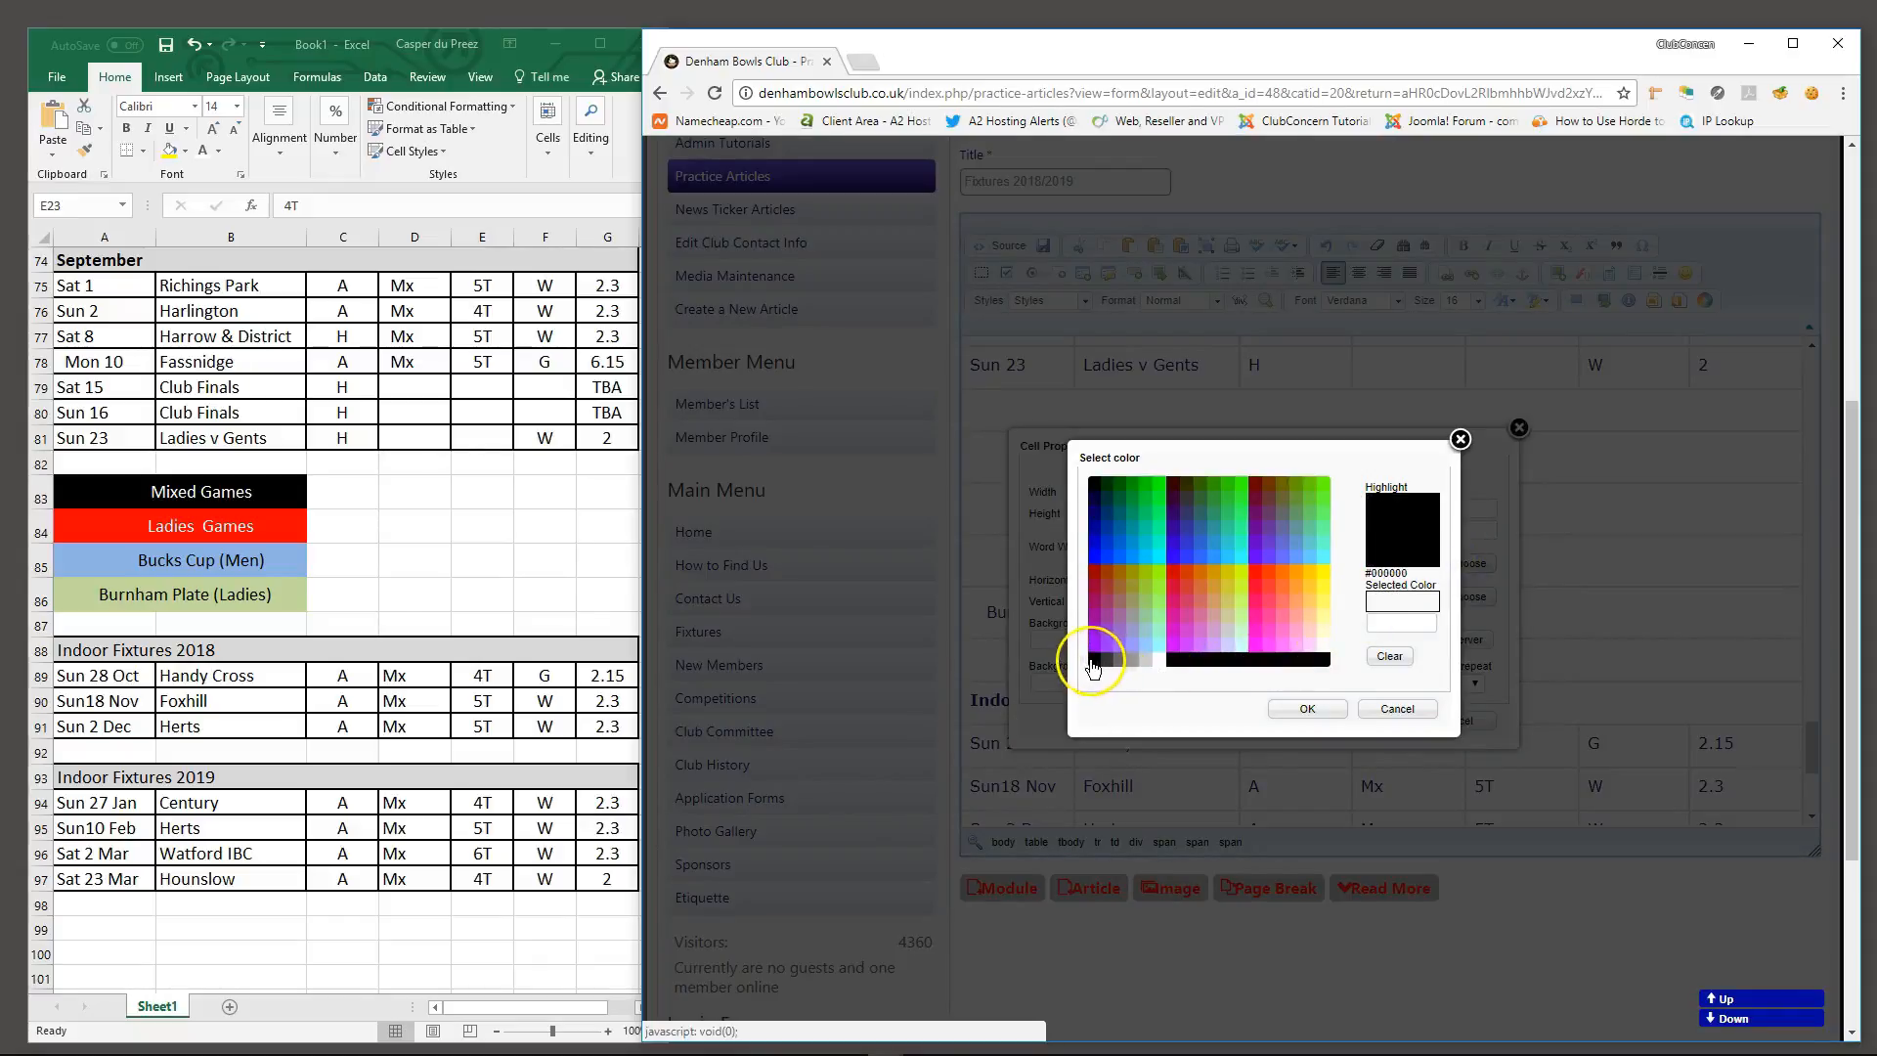
left_click(1093, 661)
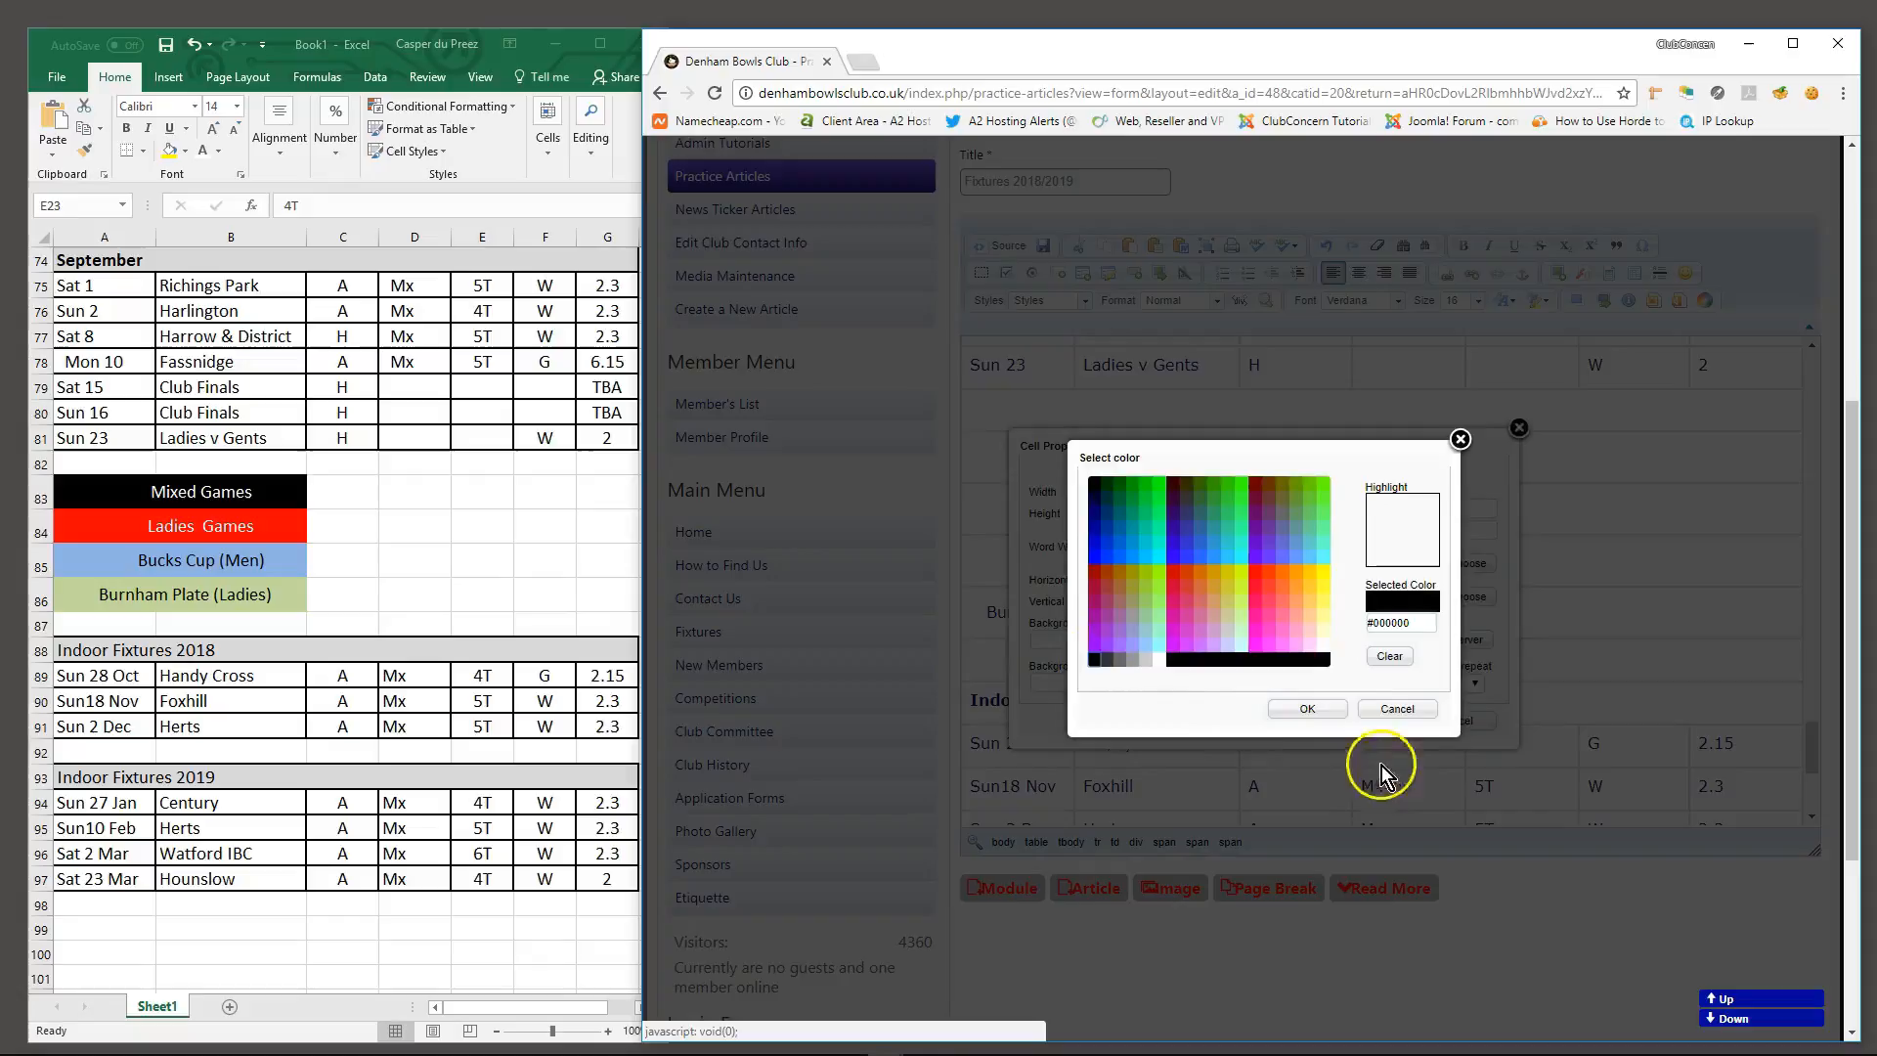
left_click(1307, 711)
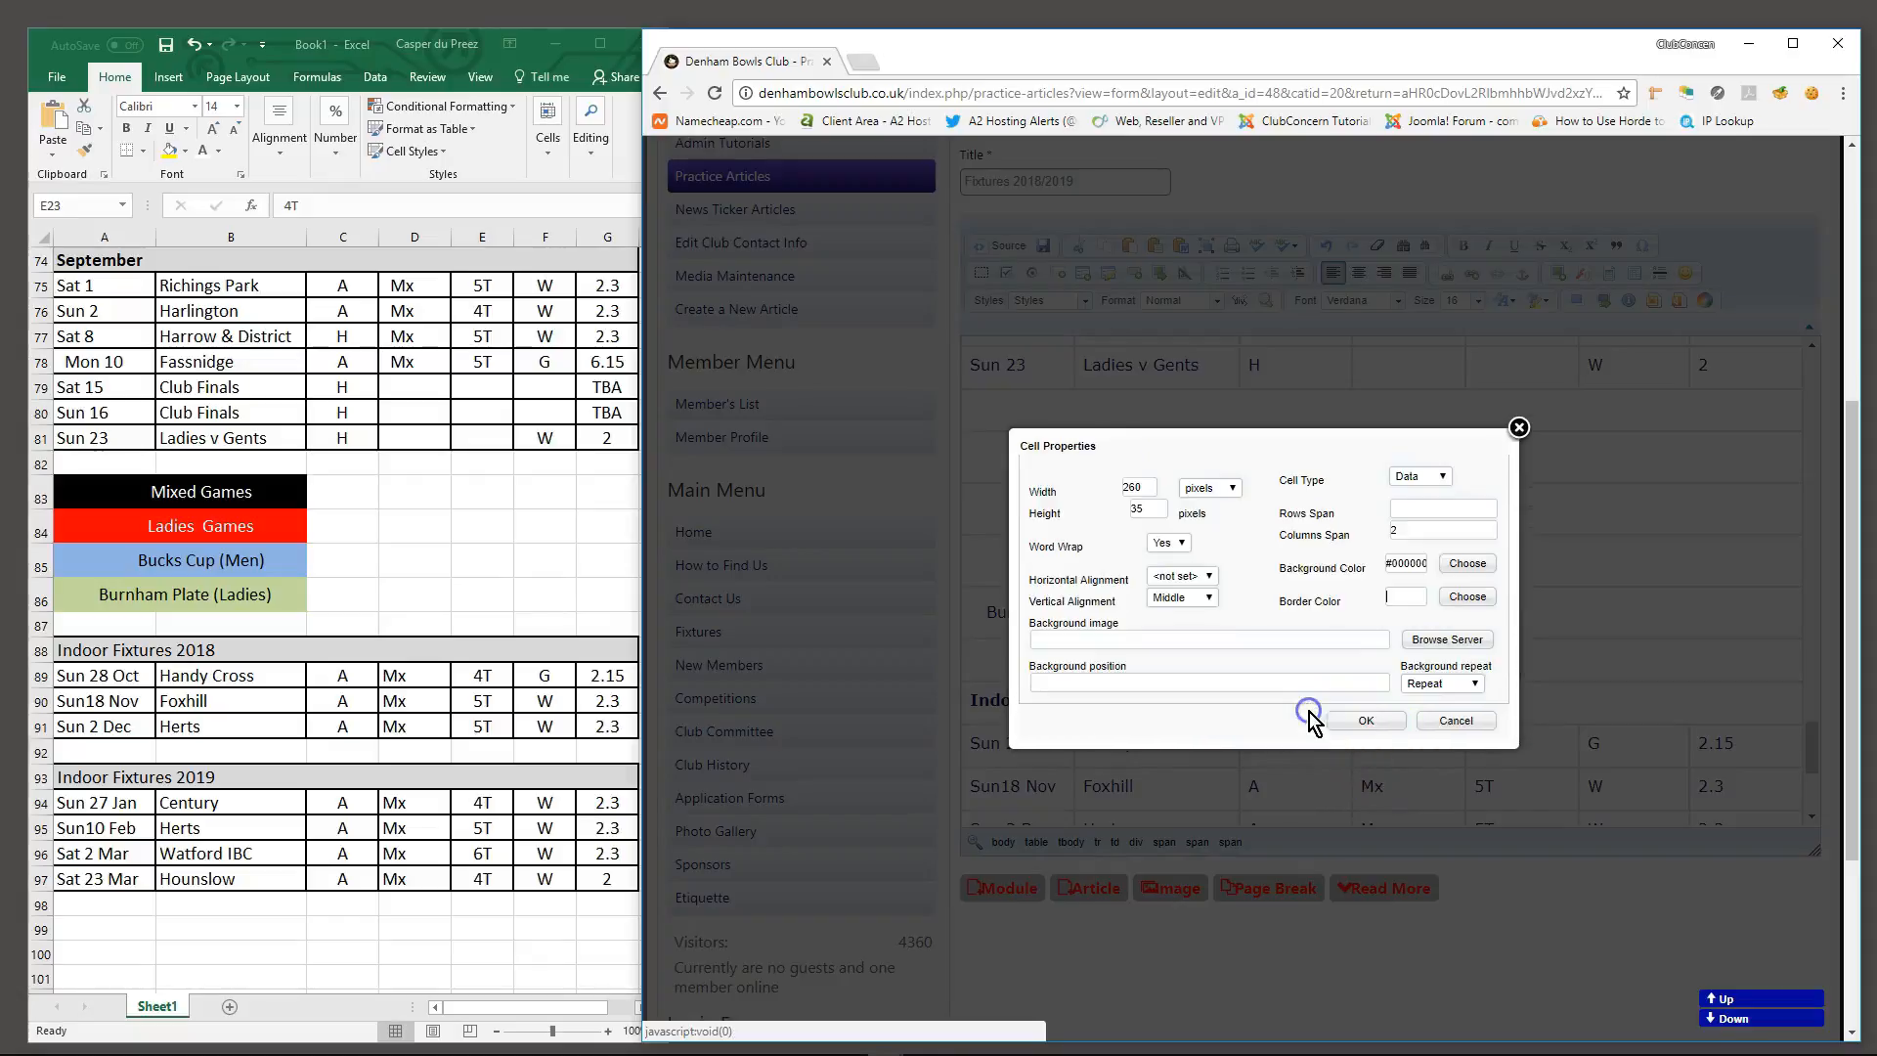
left_click(1360, 718)
Give the Ladies Games legend cell an orange-red background, #ff3300
right_click(1175, 513)
mouse_move(1220, 601)
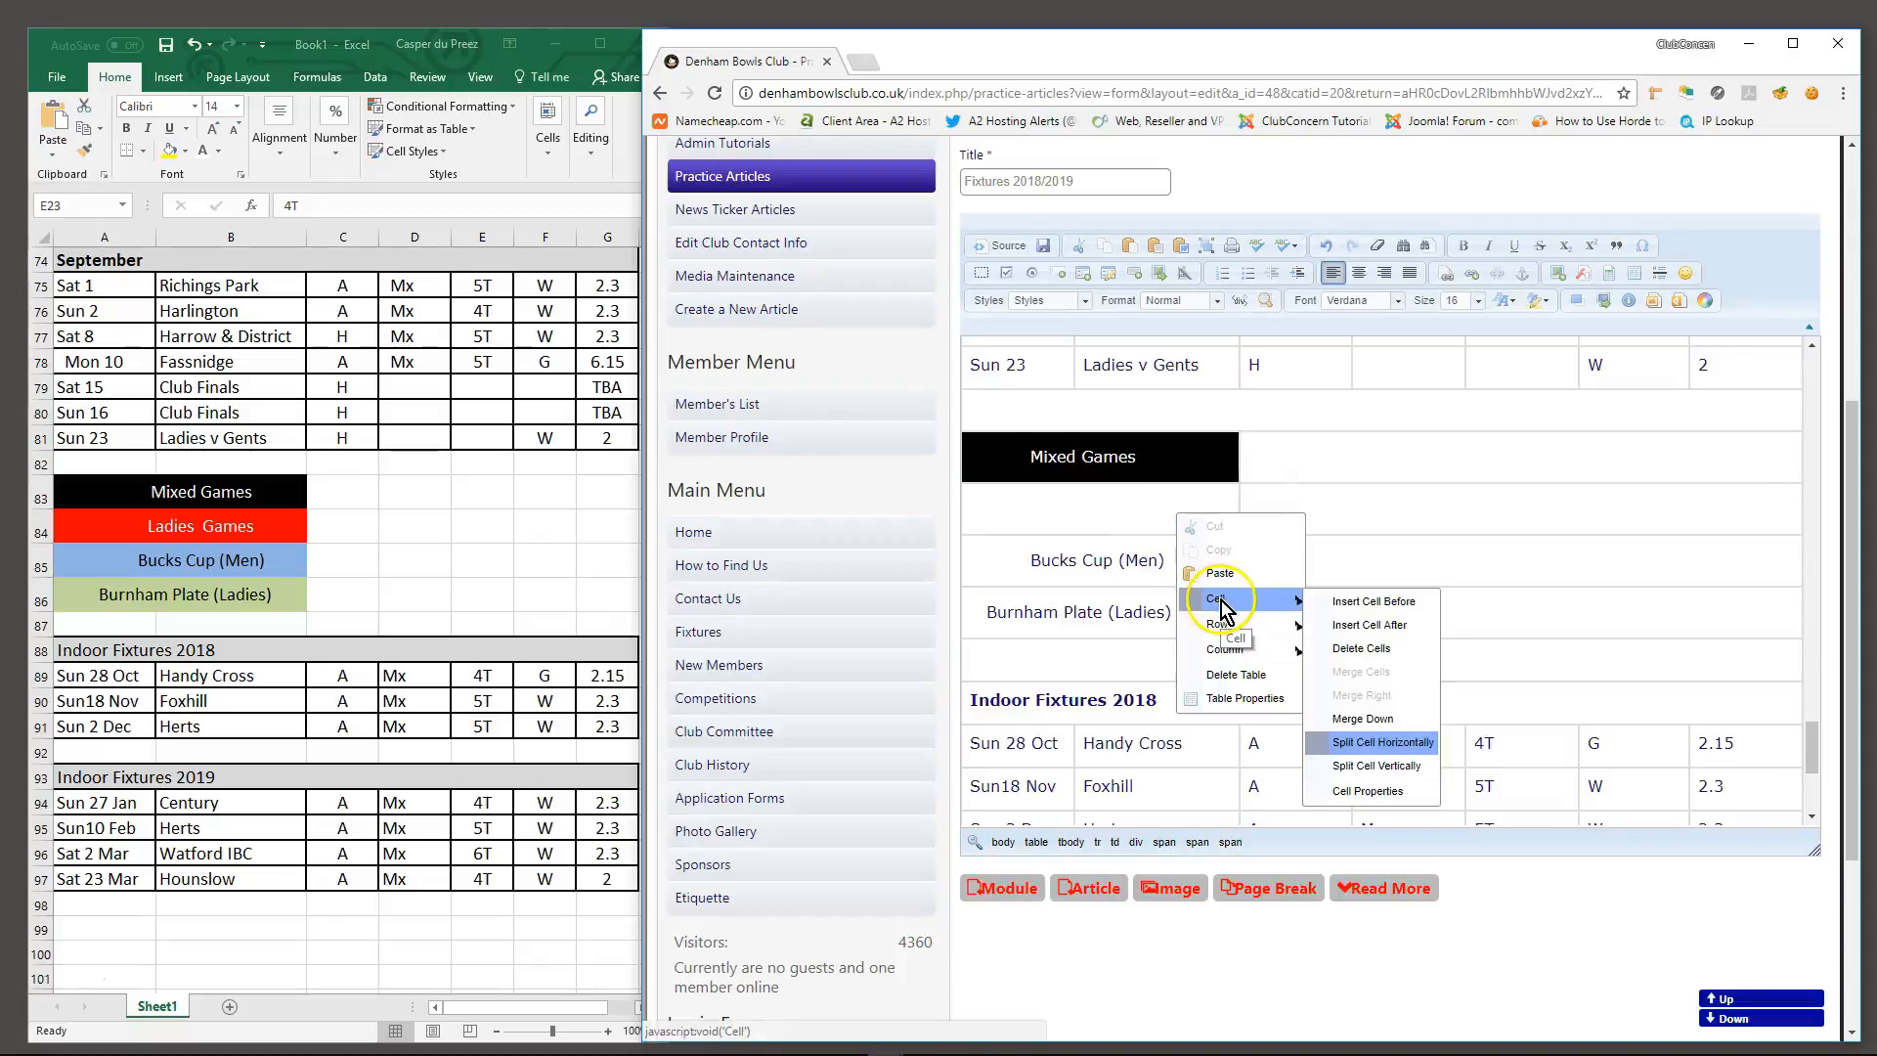
left_click(1403, 790)
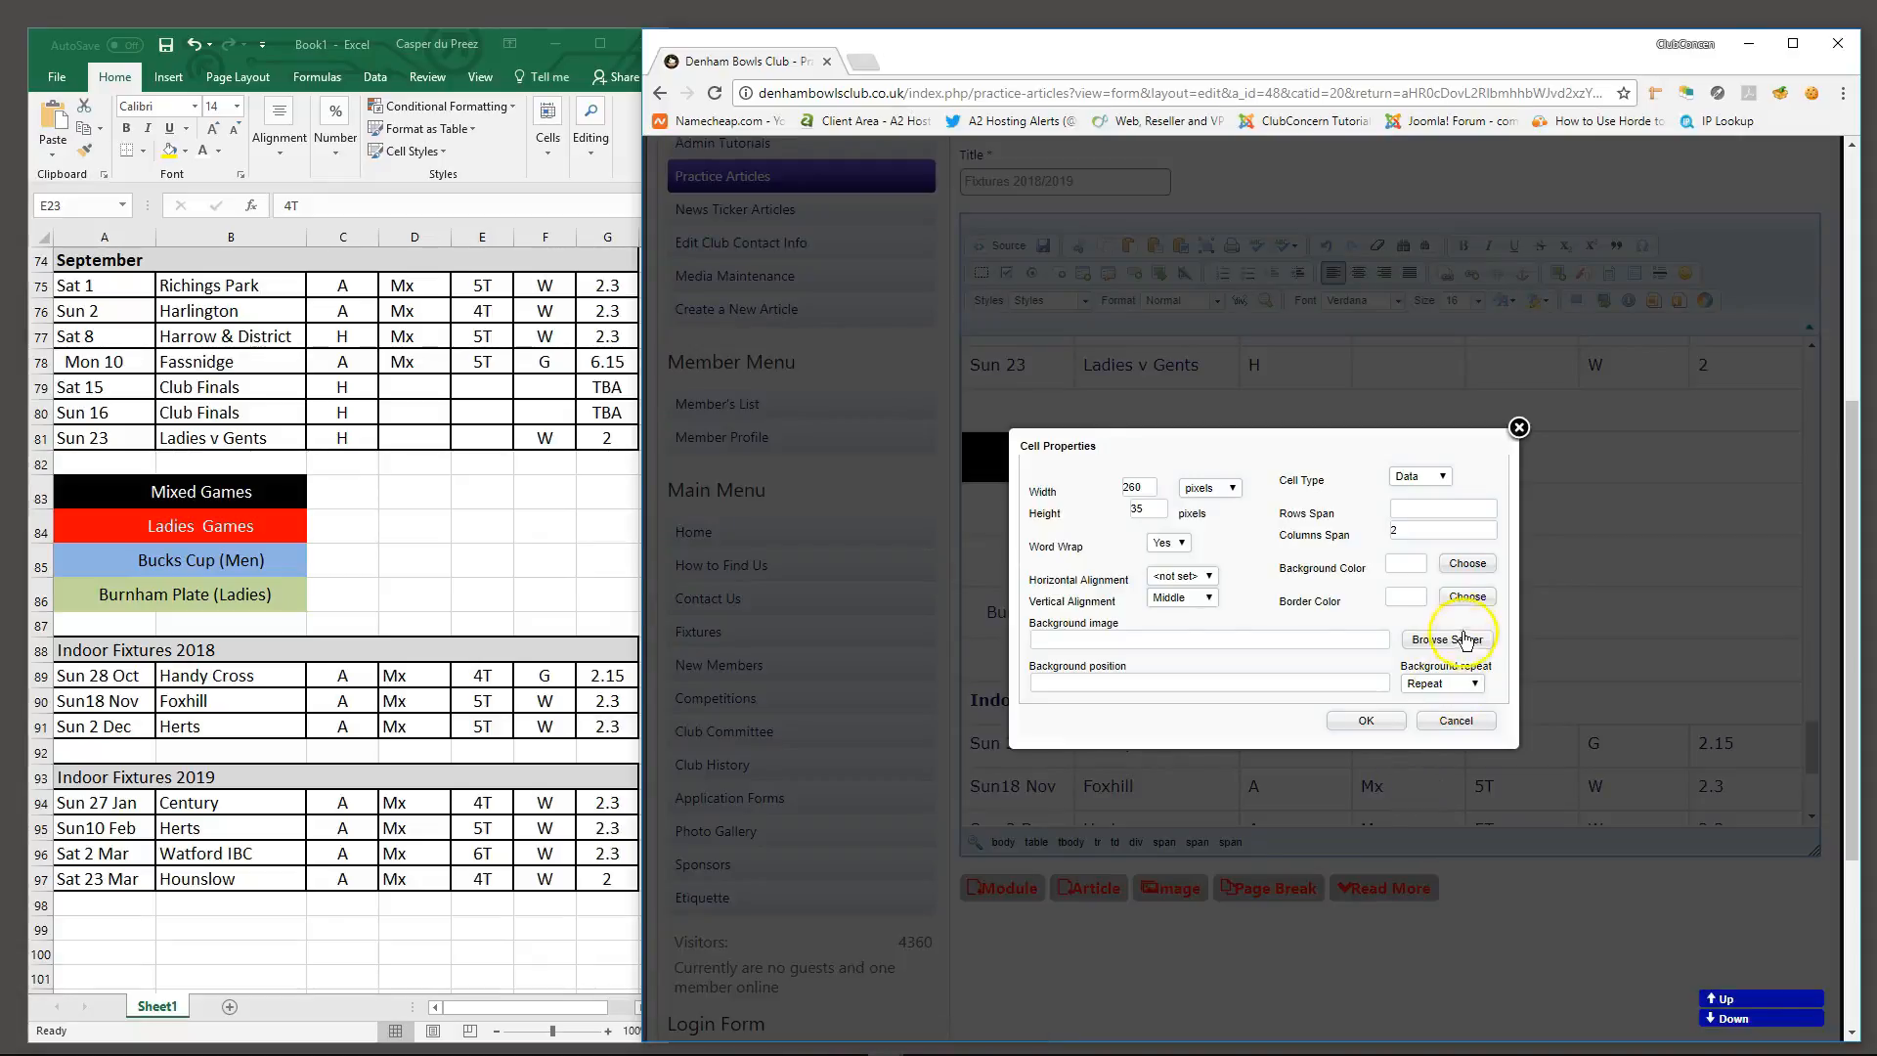
left_click(1474, 571)
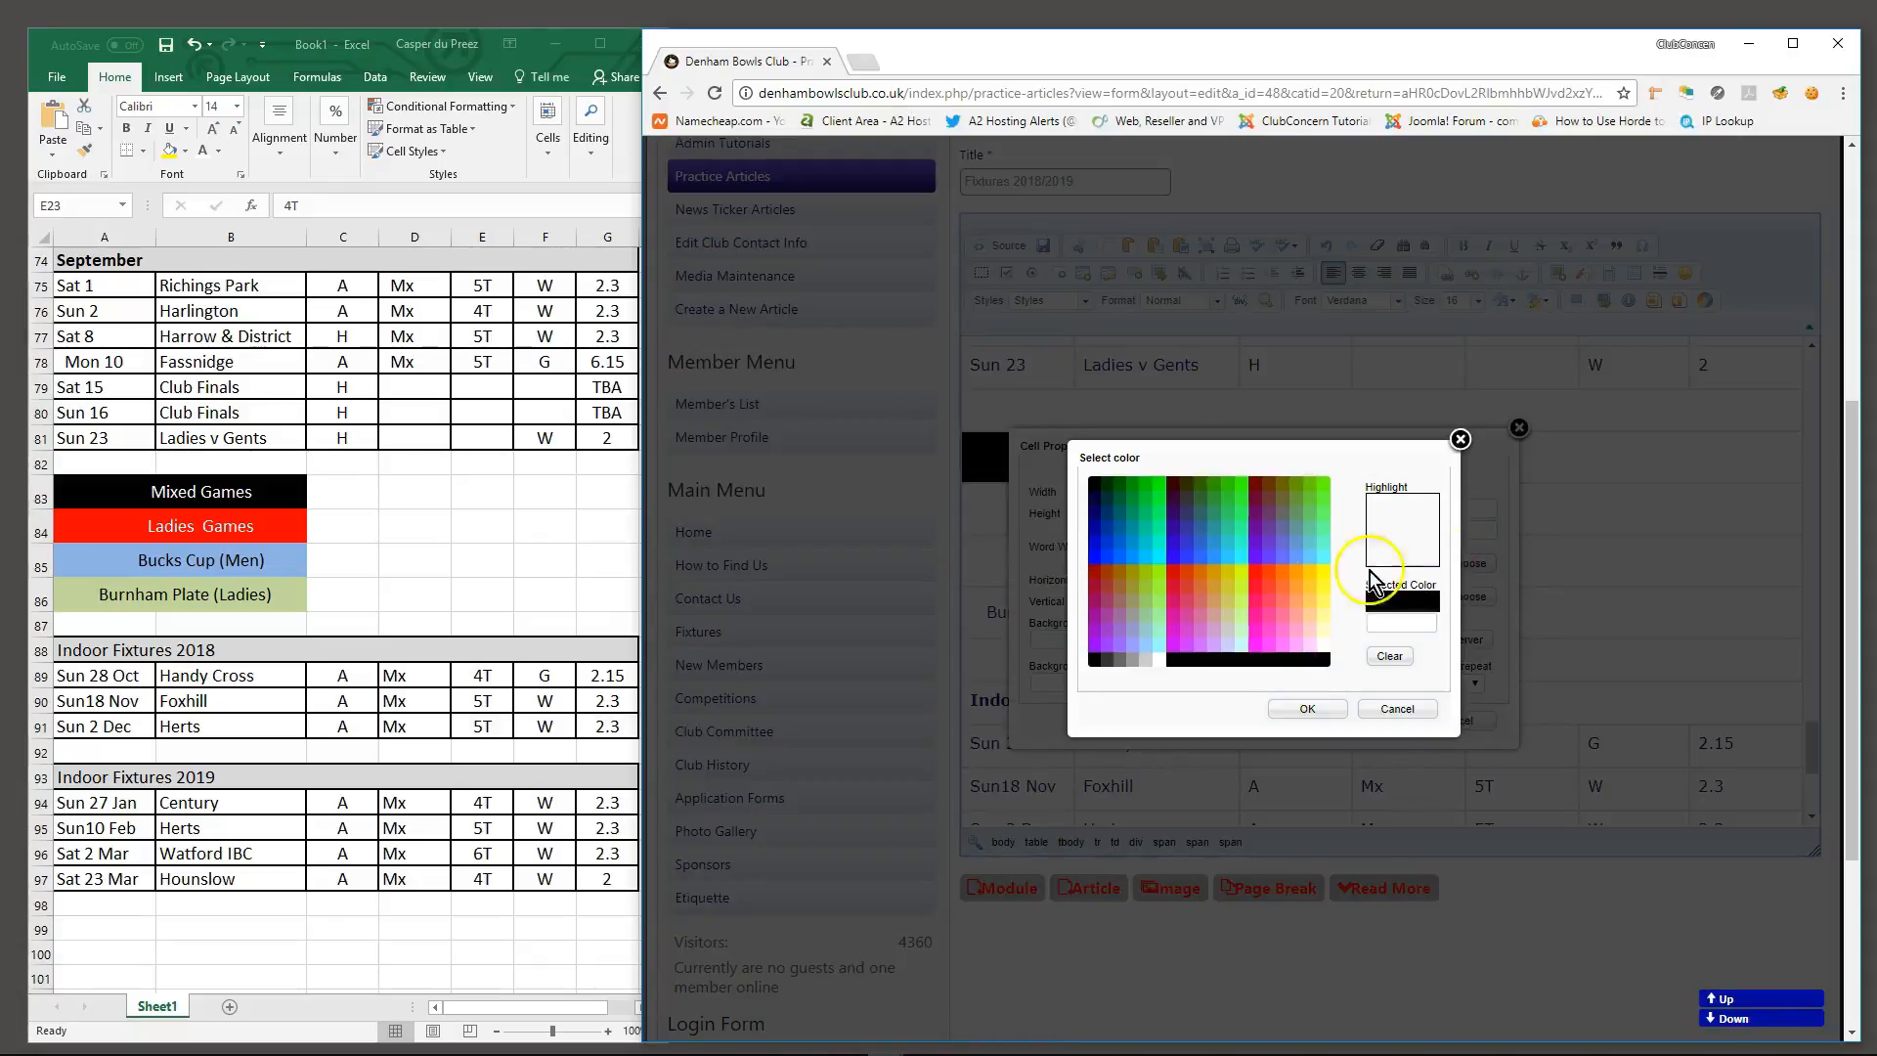
left_click(1268, 572)
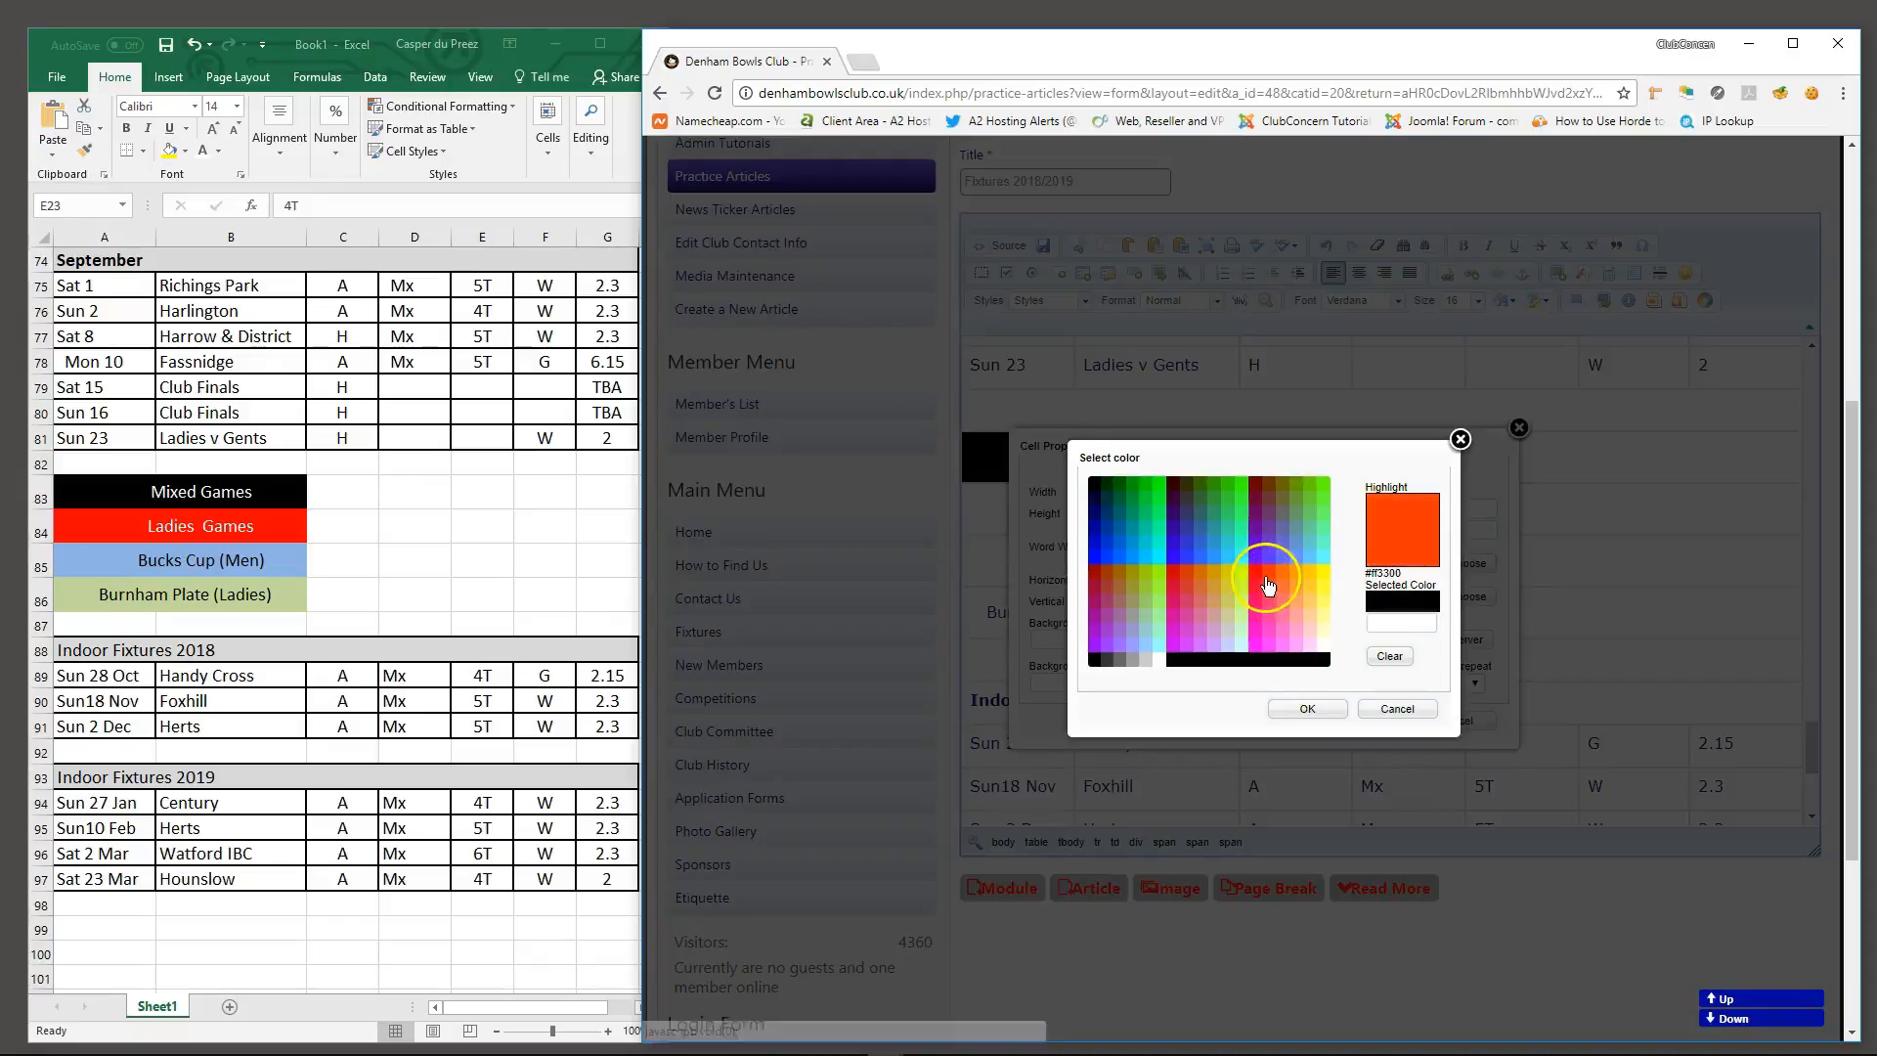
left_click(1306, 710)
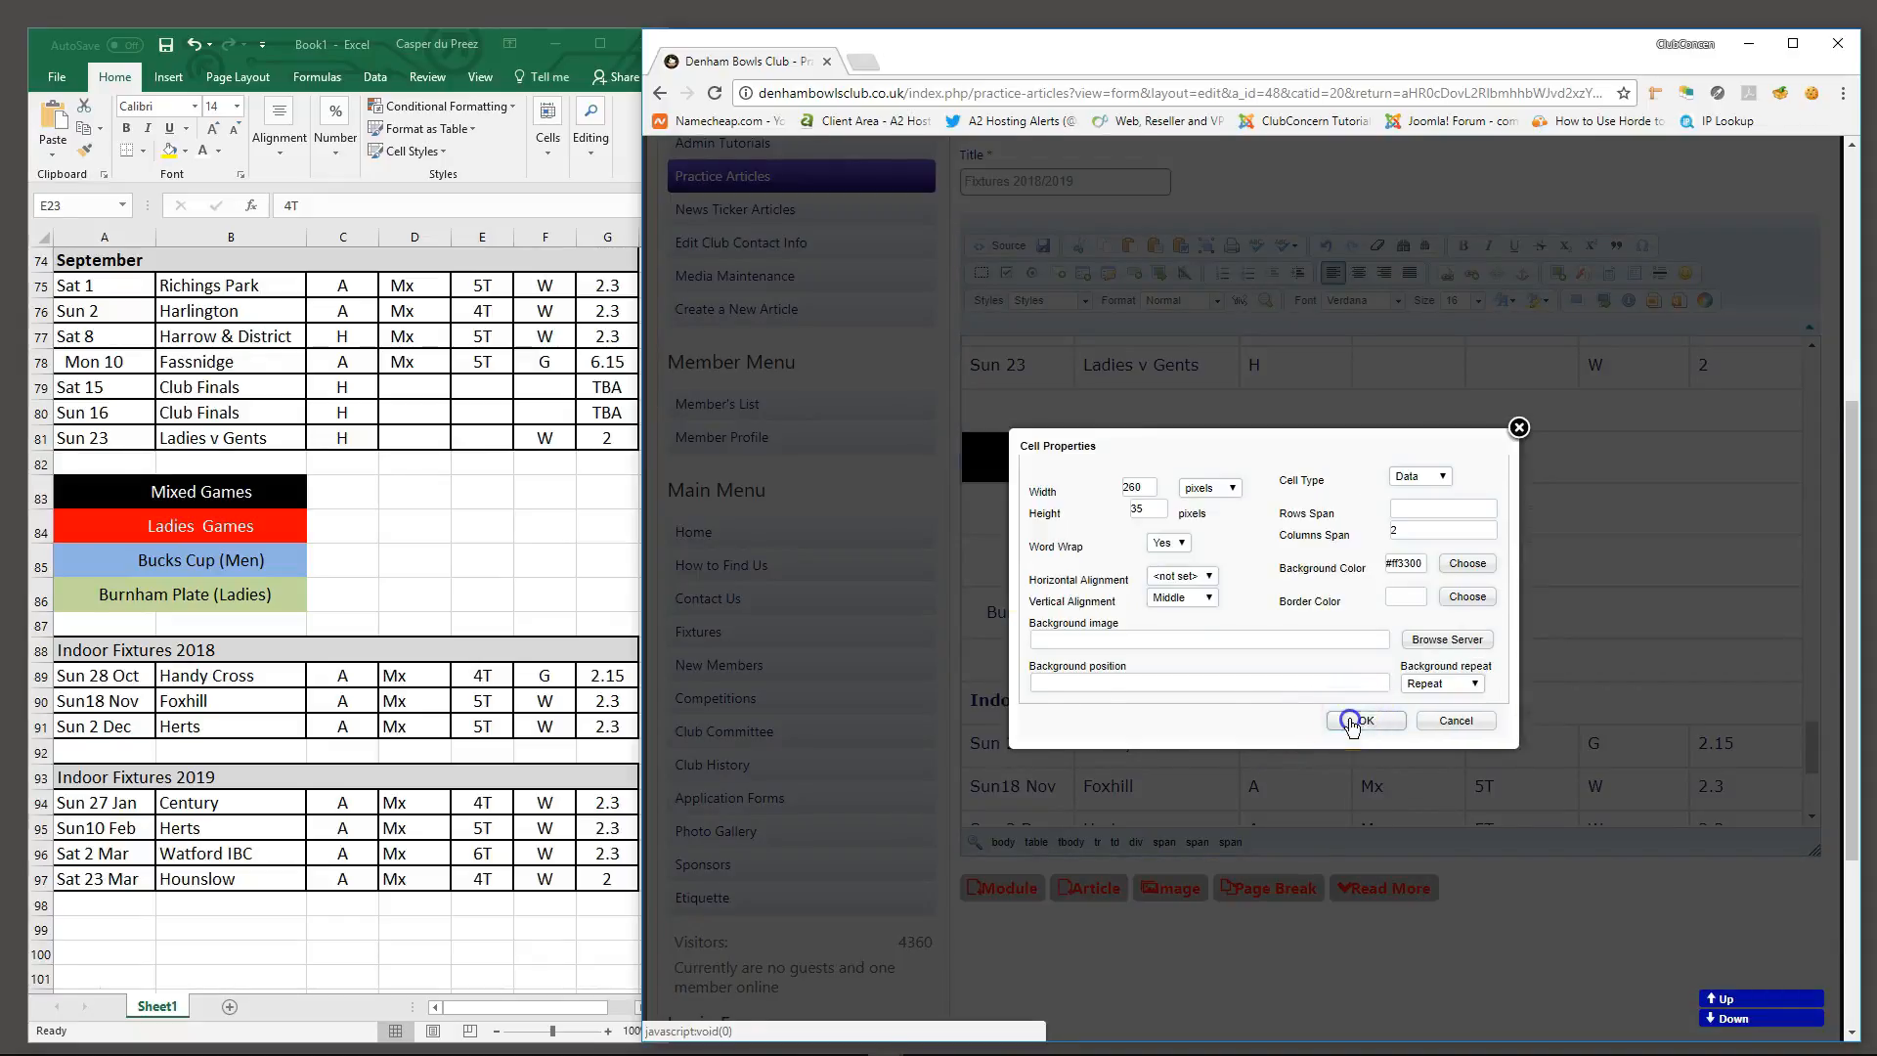
left_click(1350, 717)
Give the Bucks Cup (Men) legend cell a light blue background, #99ccff
right_click(1187, 563)
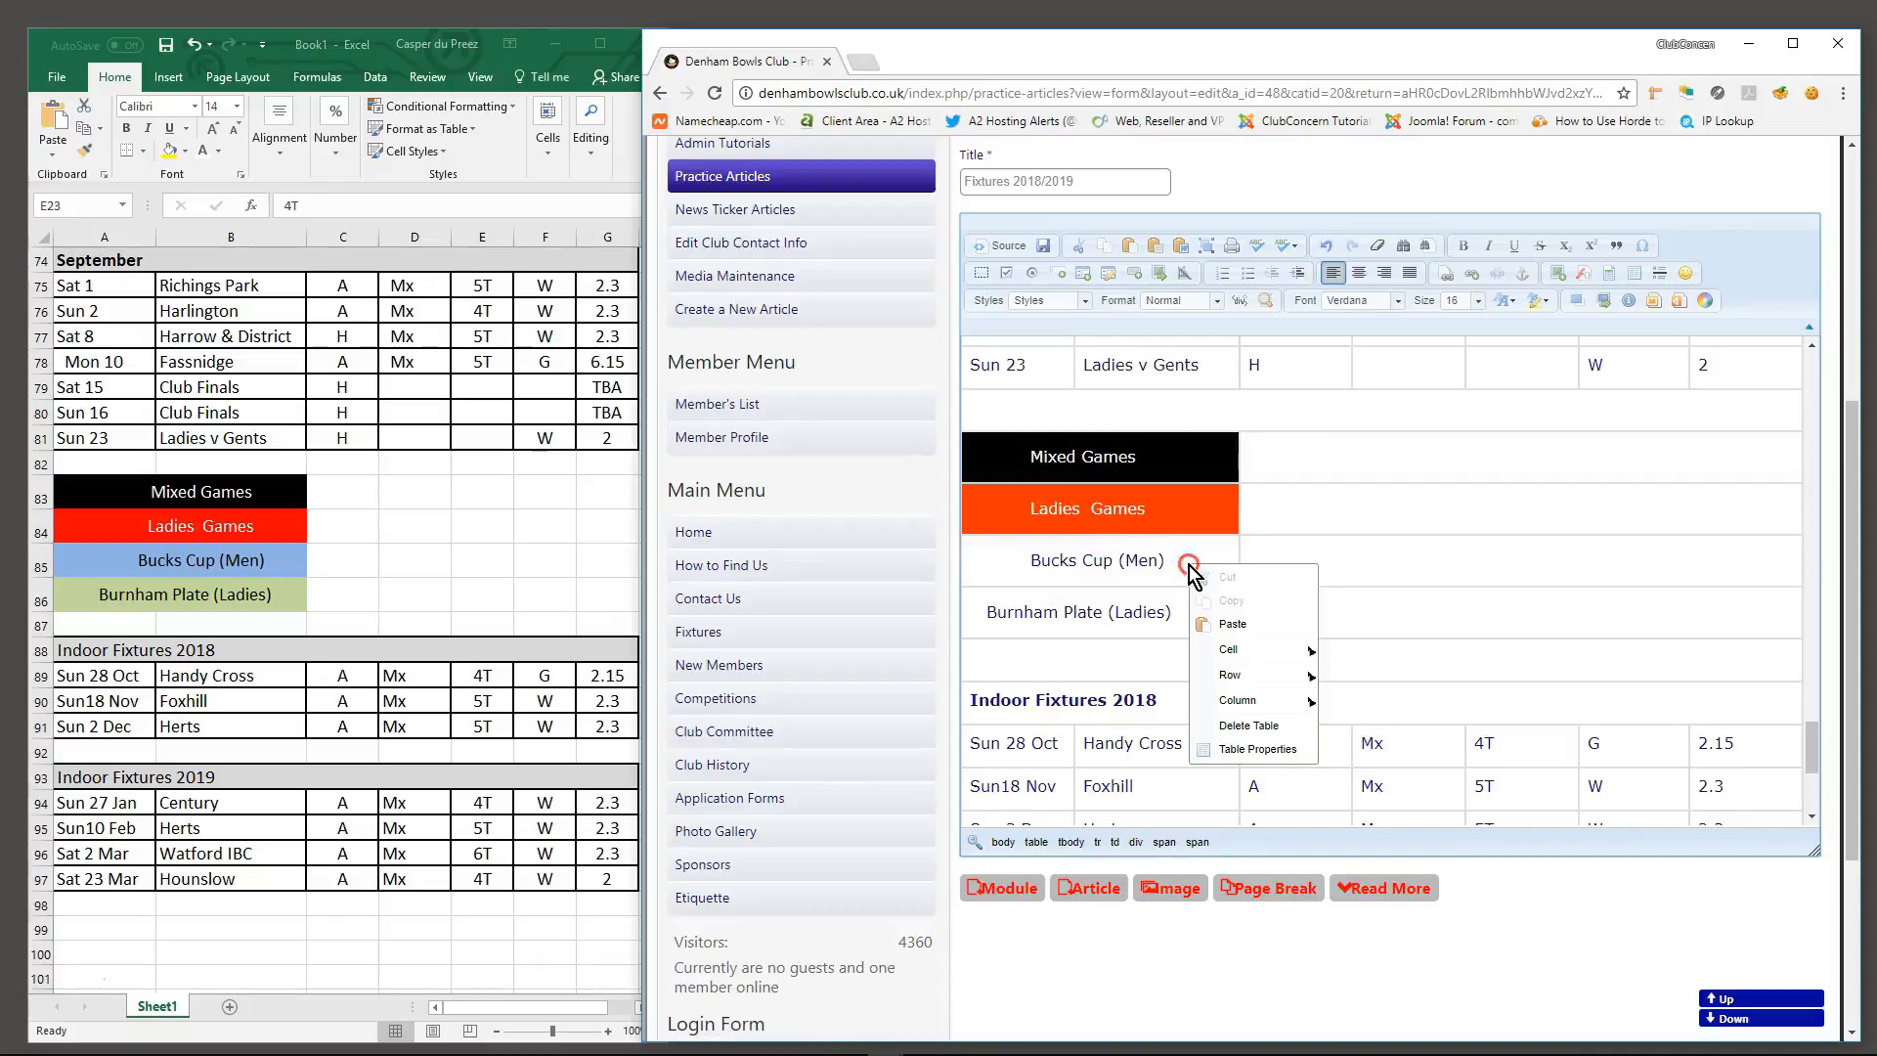
left_click(1258, 664)
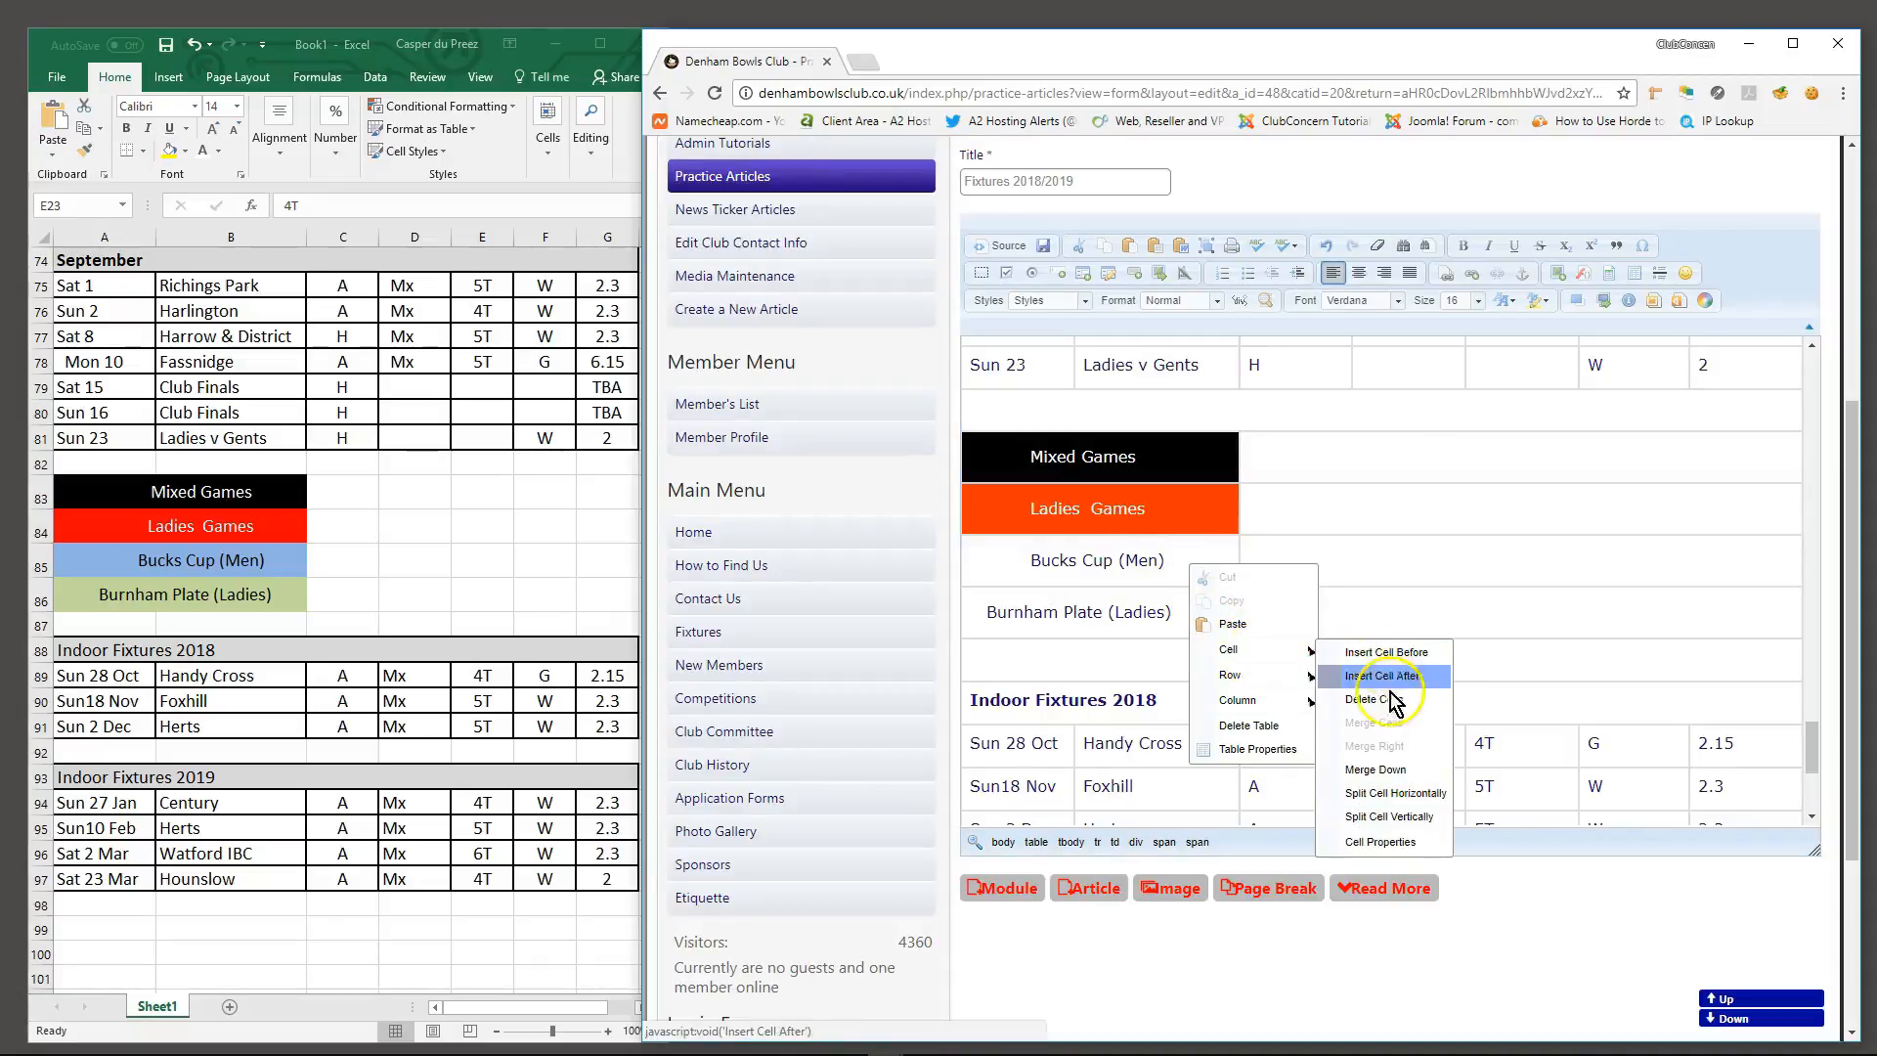
left_click(1404, 845)
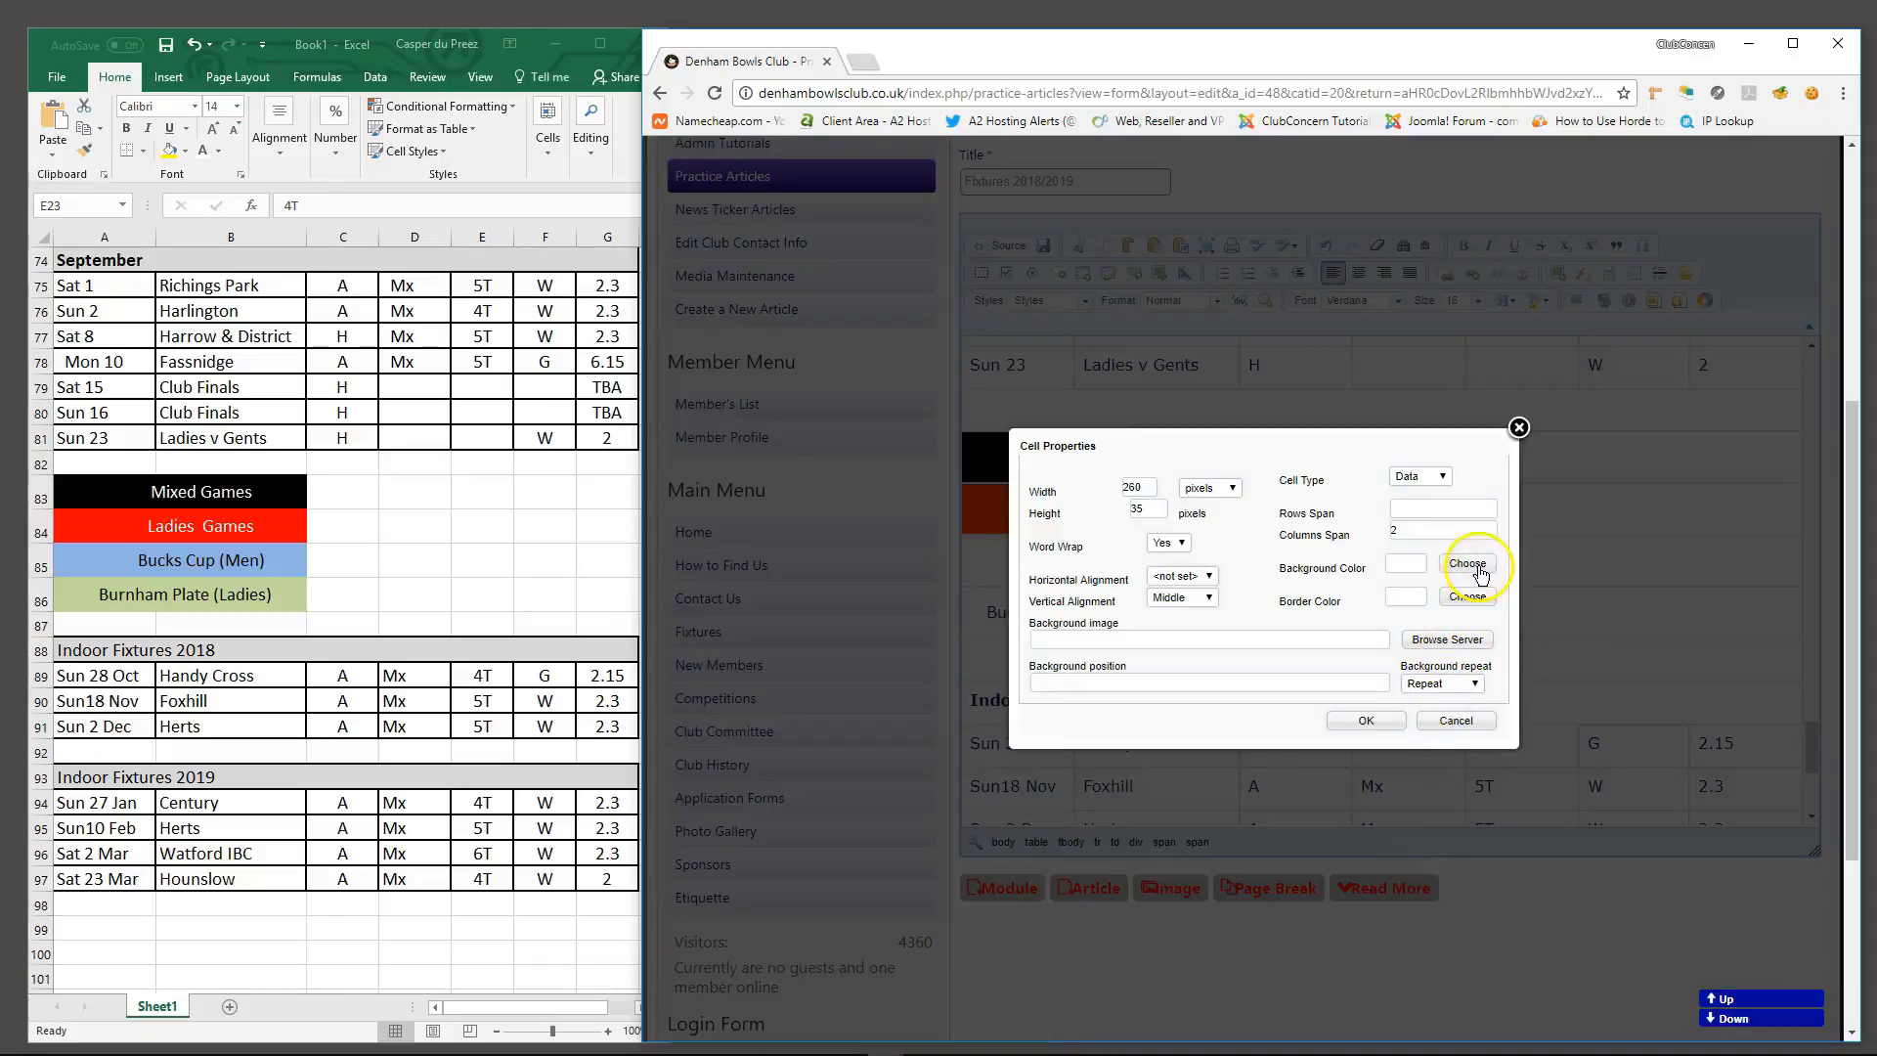
left_click(1468, 565)
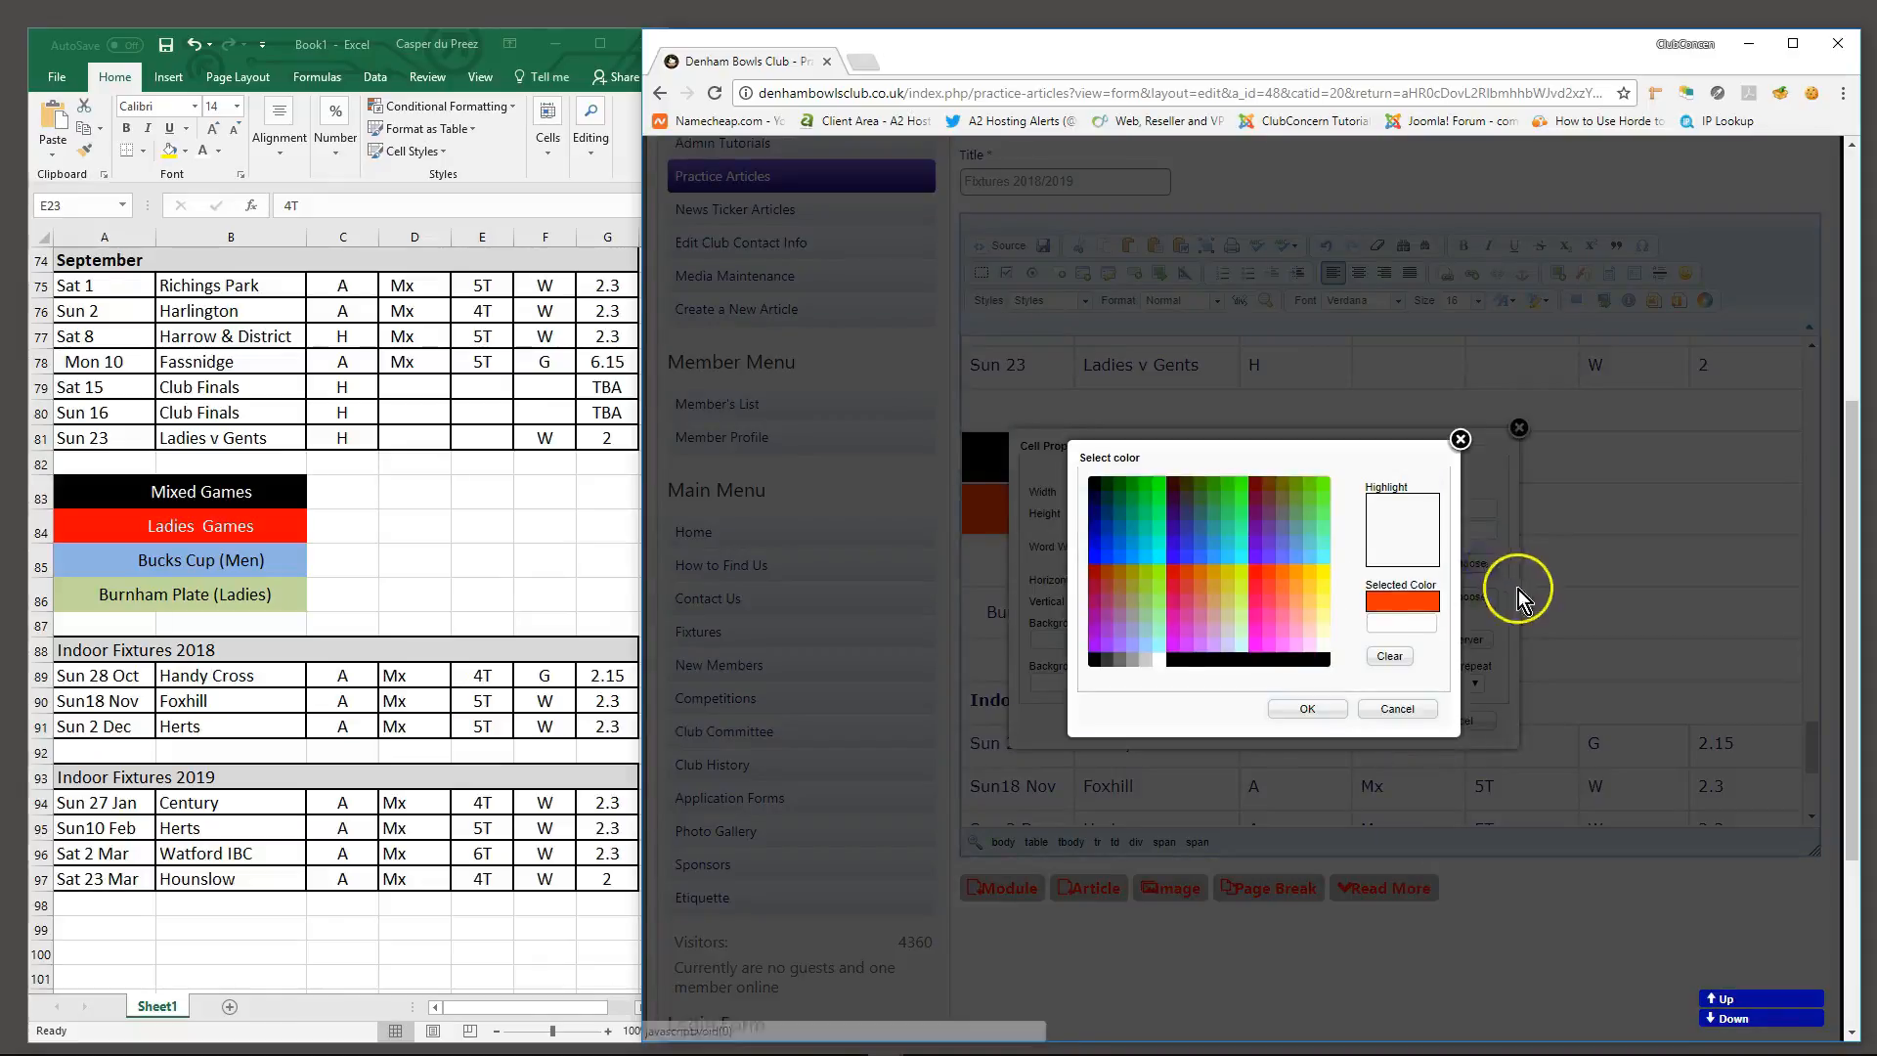
left_click(1147, 653)
left_click(1306, 711)
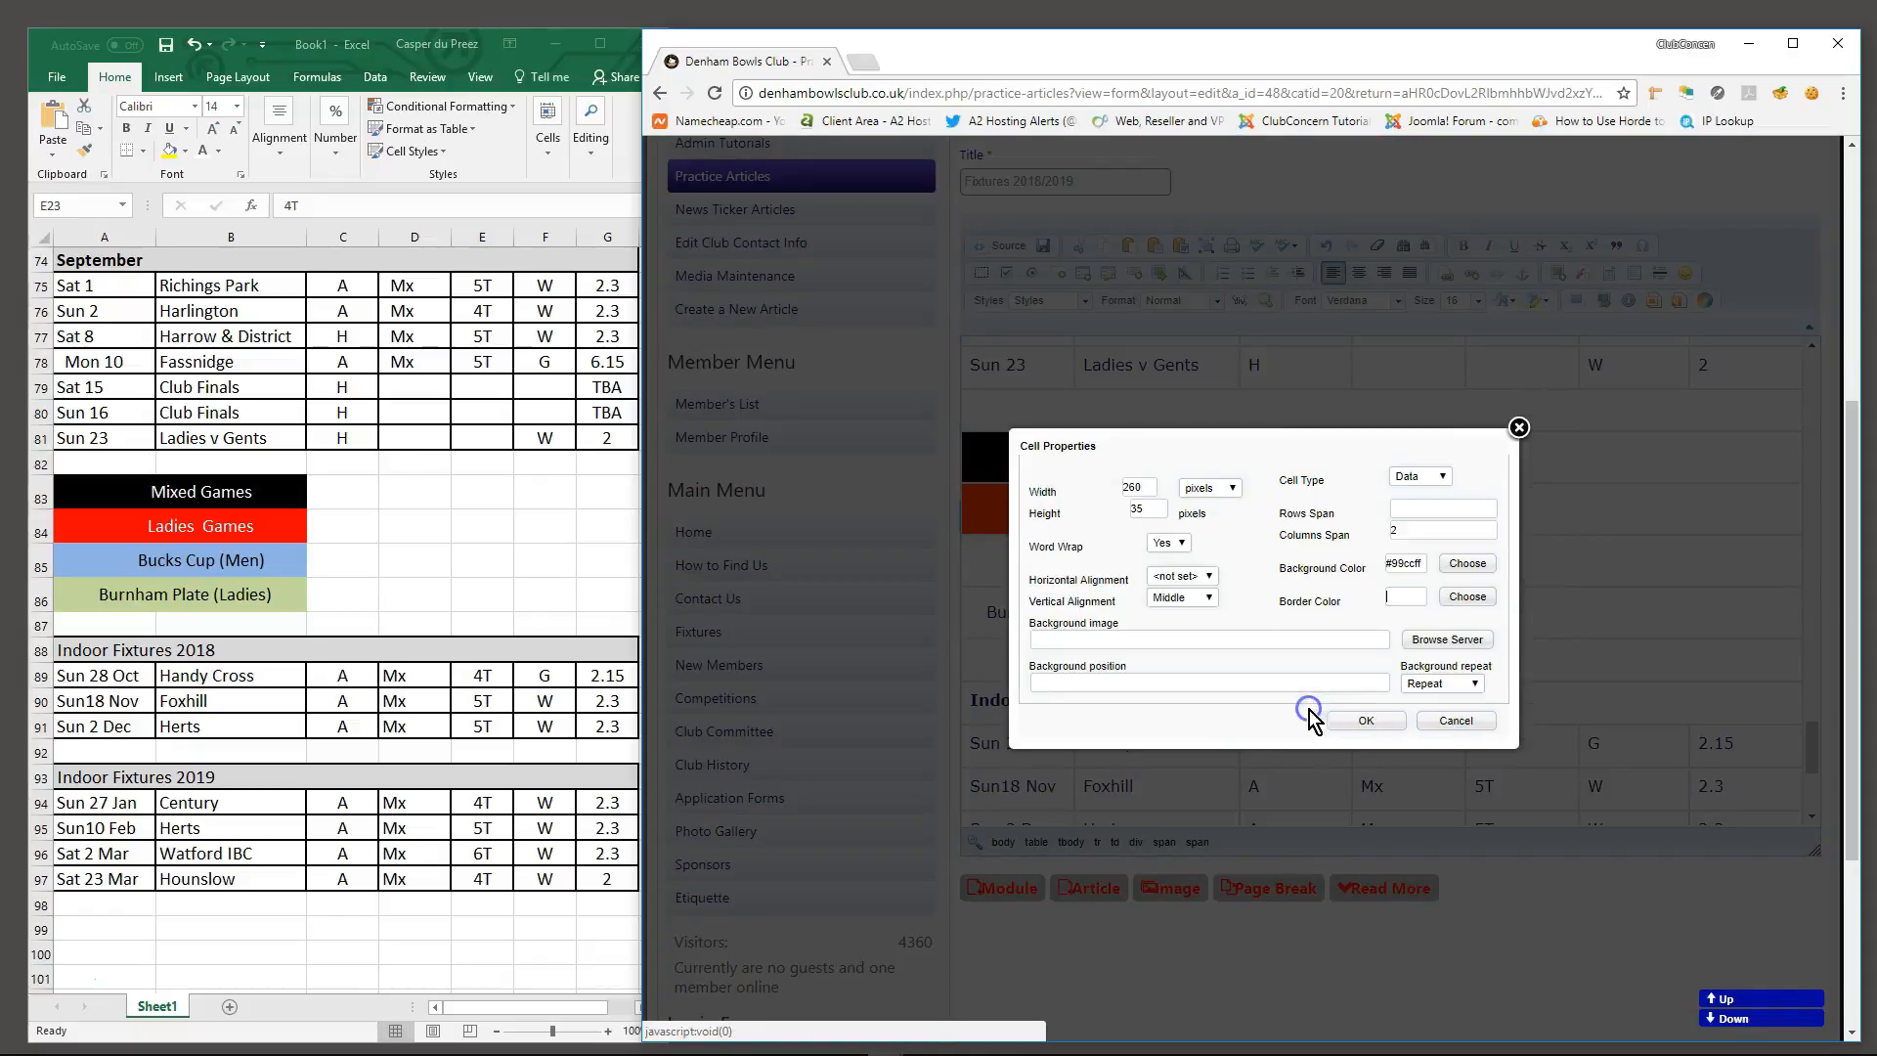
left_click(1357, 721)
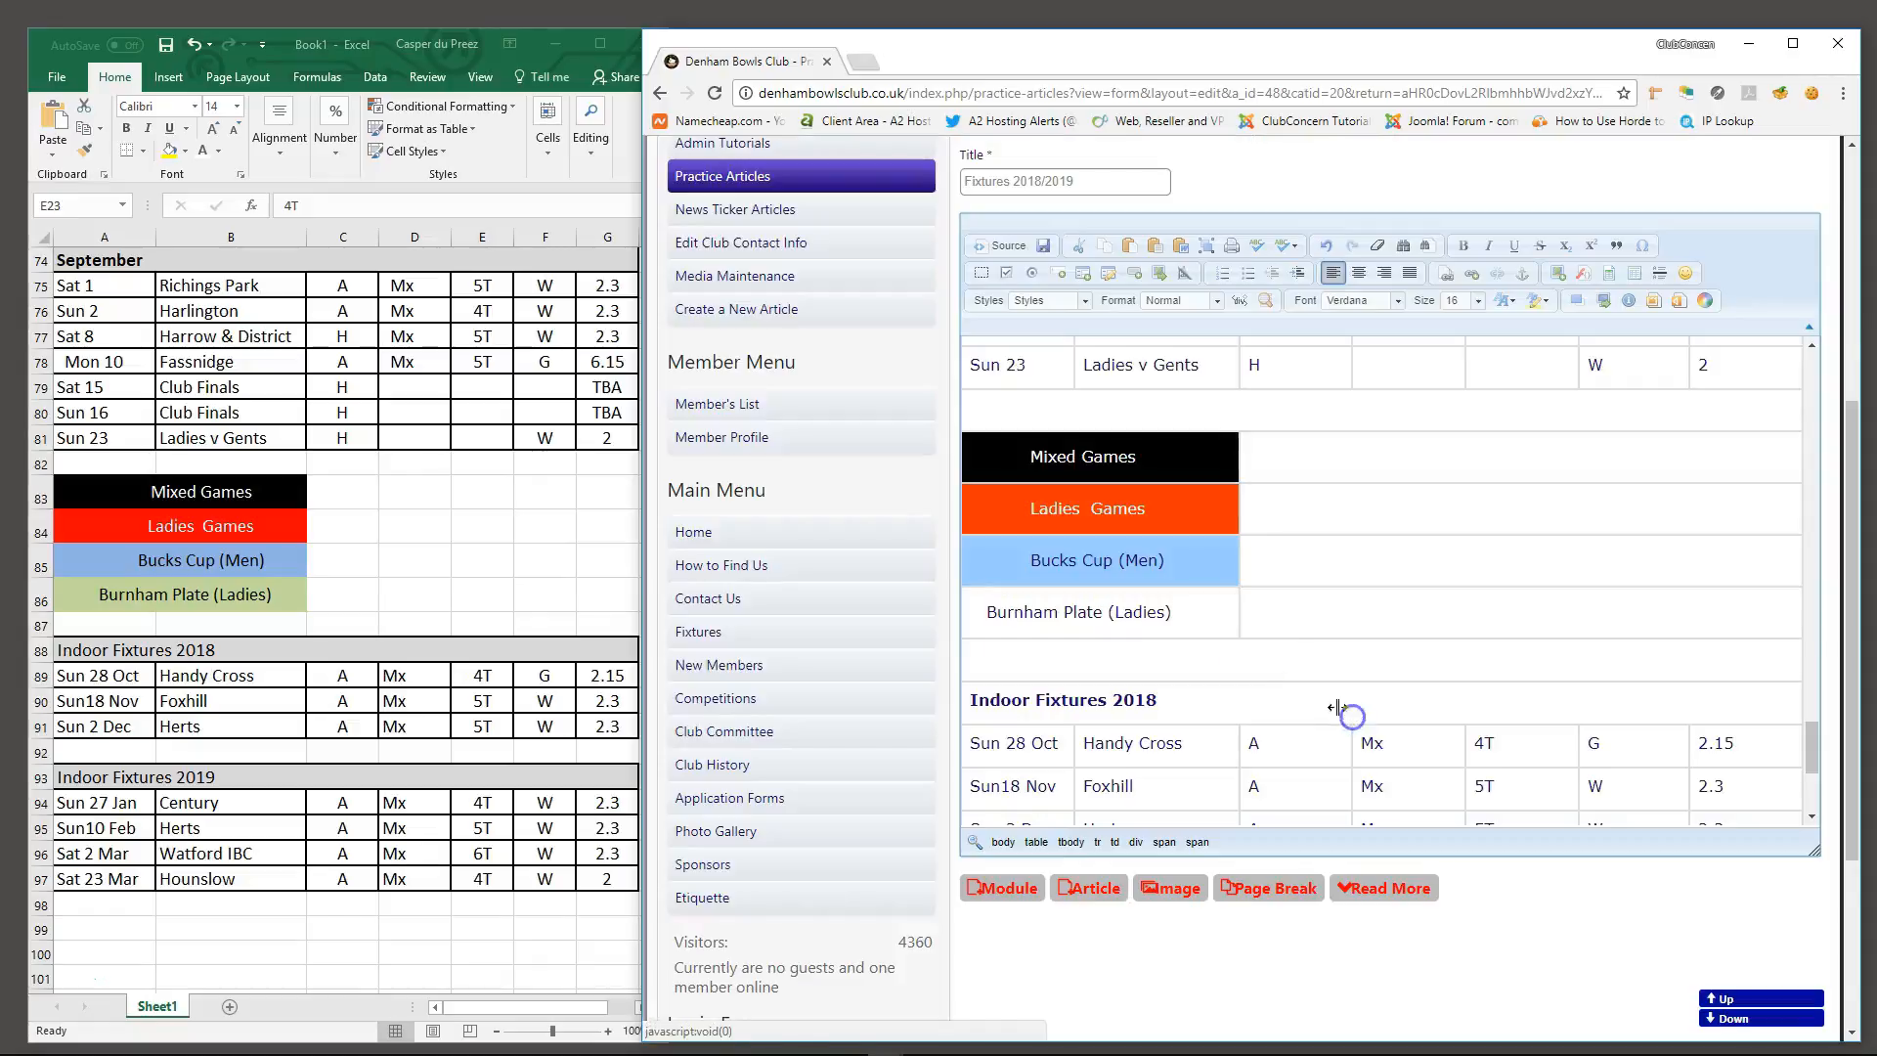
Give the Burnham Plate (Ladies) legend cell a soft green background
right_click(1196, 612)
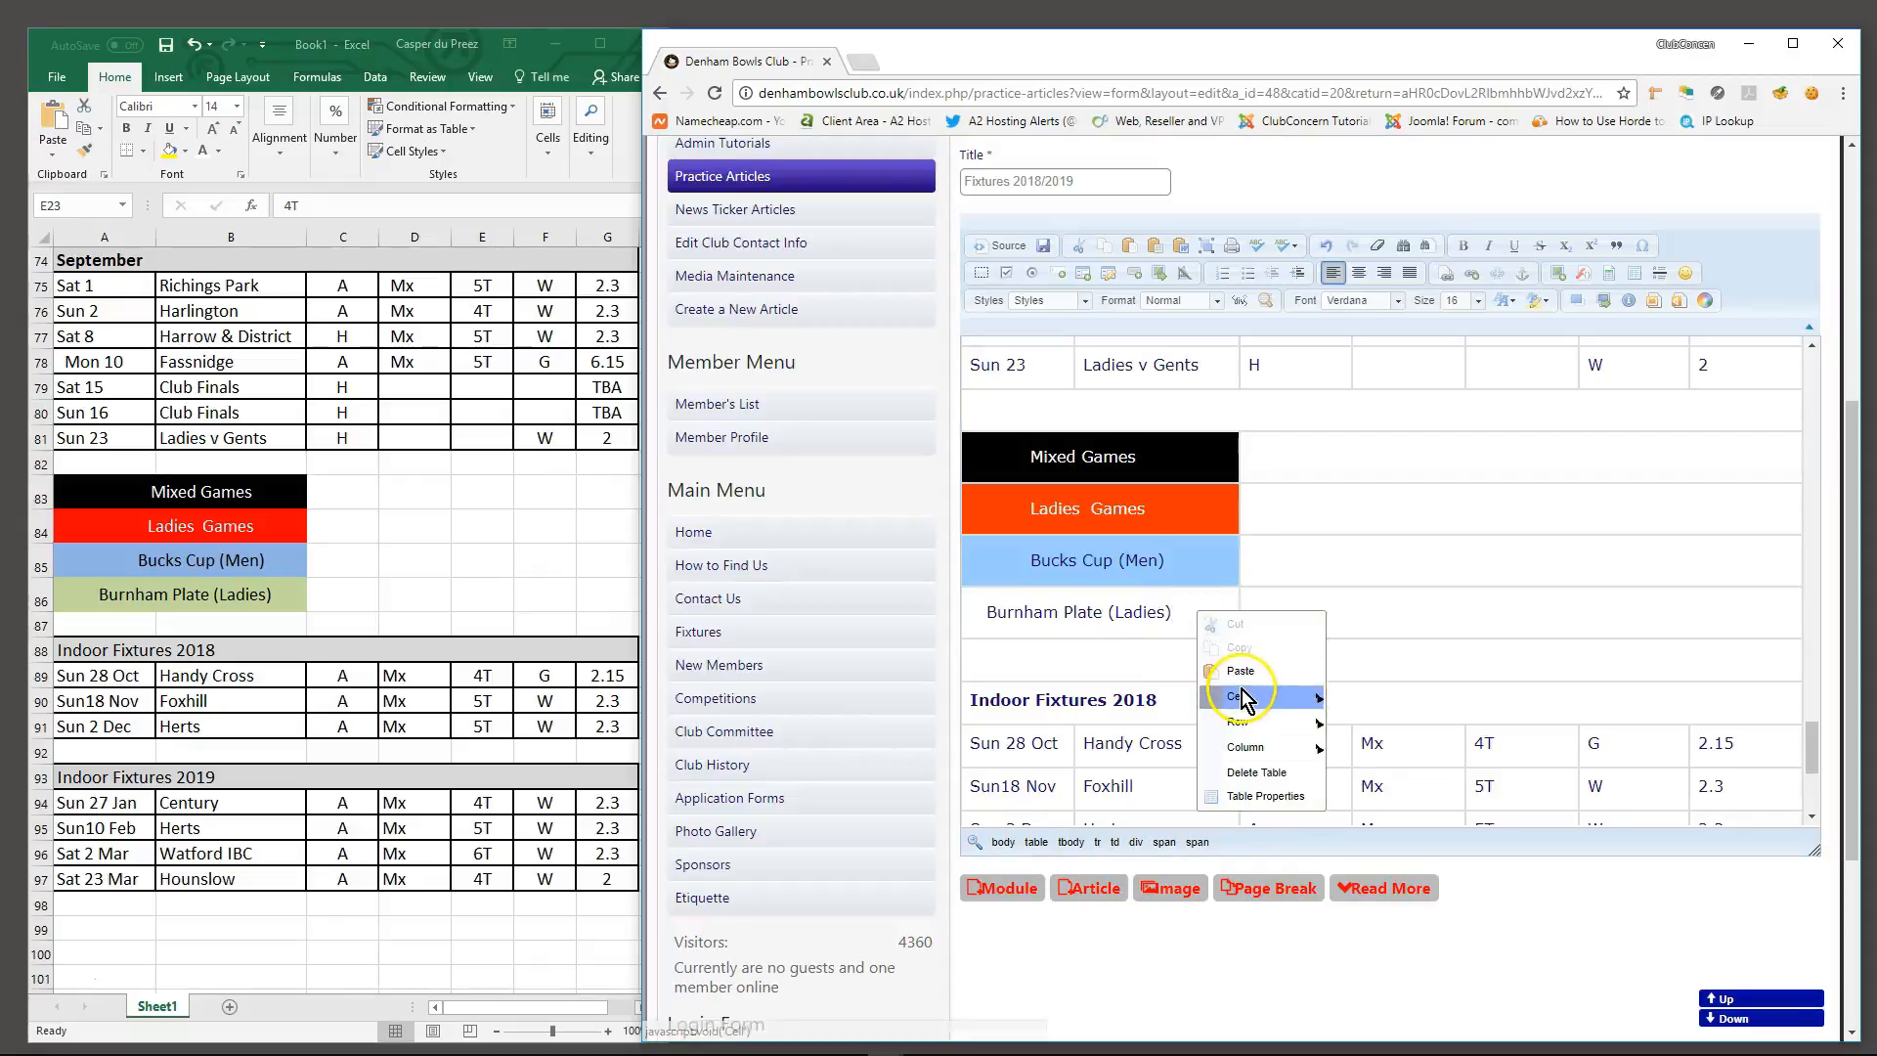
mouse_move(1300, 696)
left_click(1392, 889)
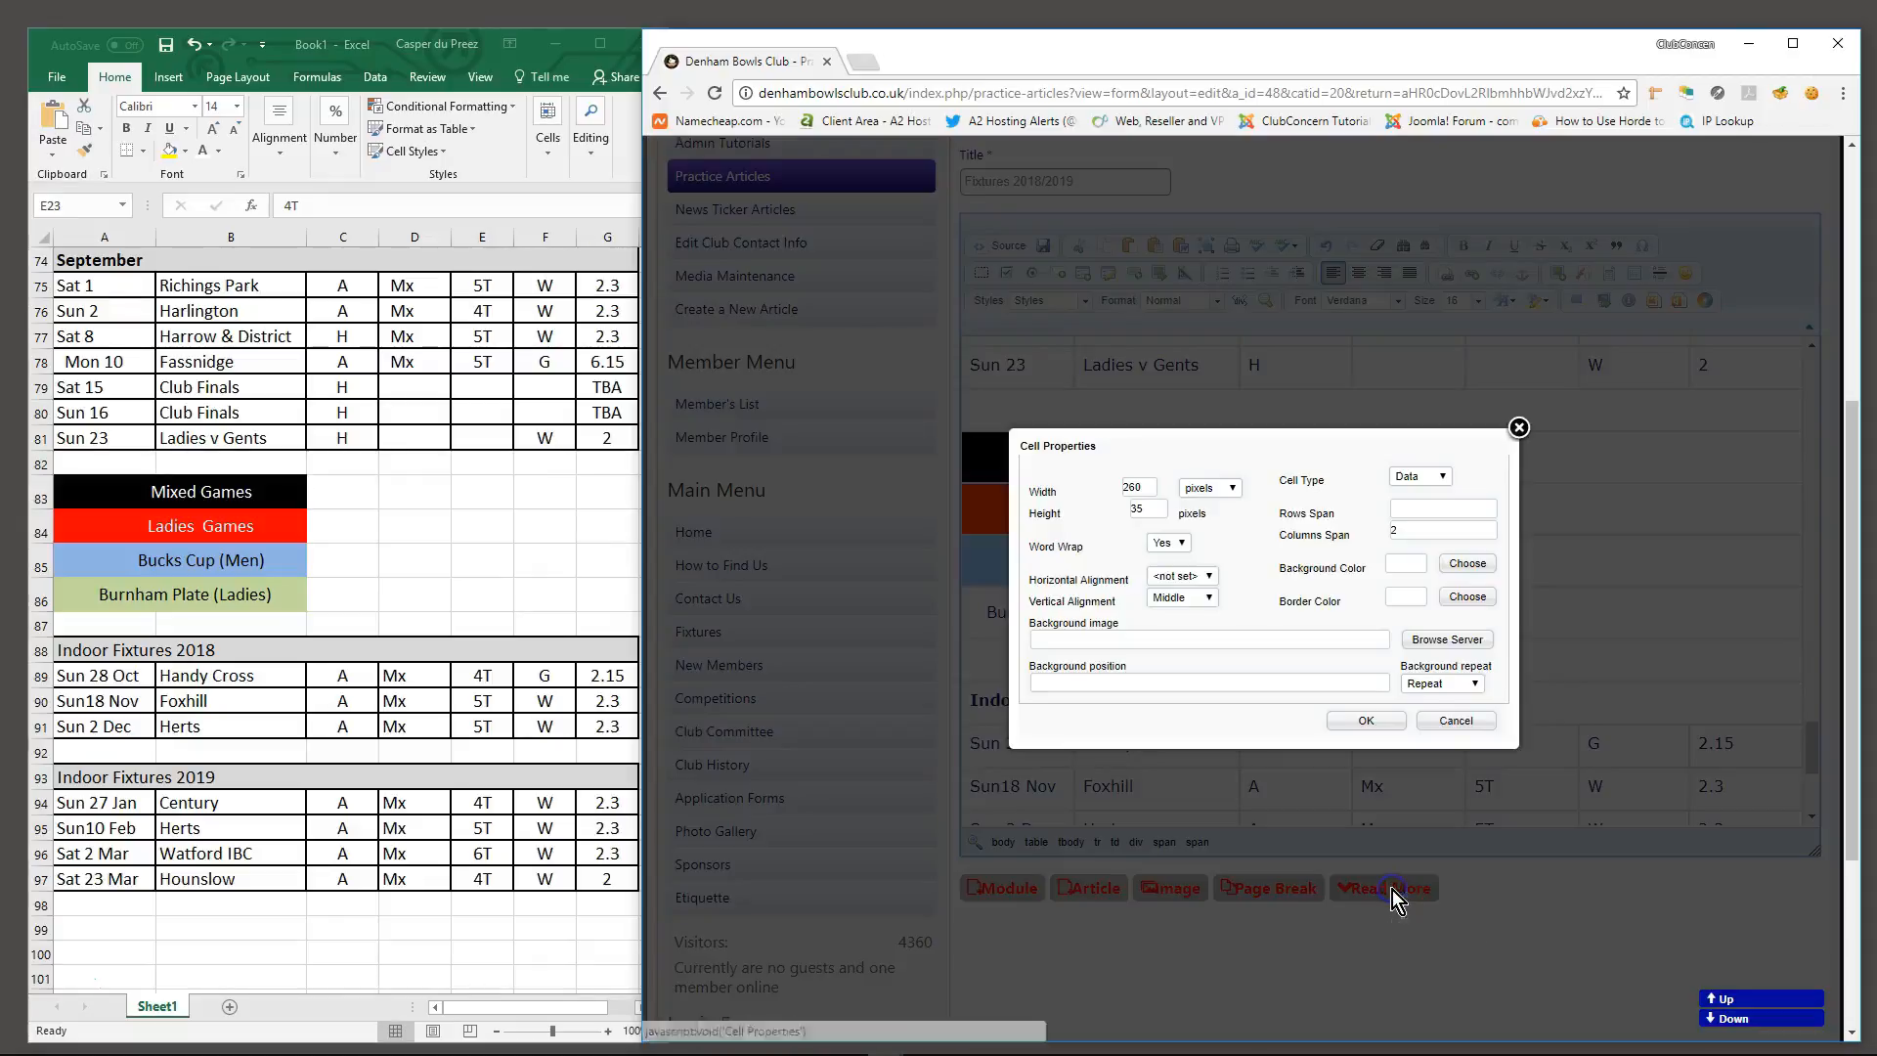
left_click(1467, 564)
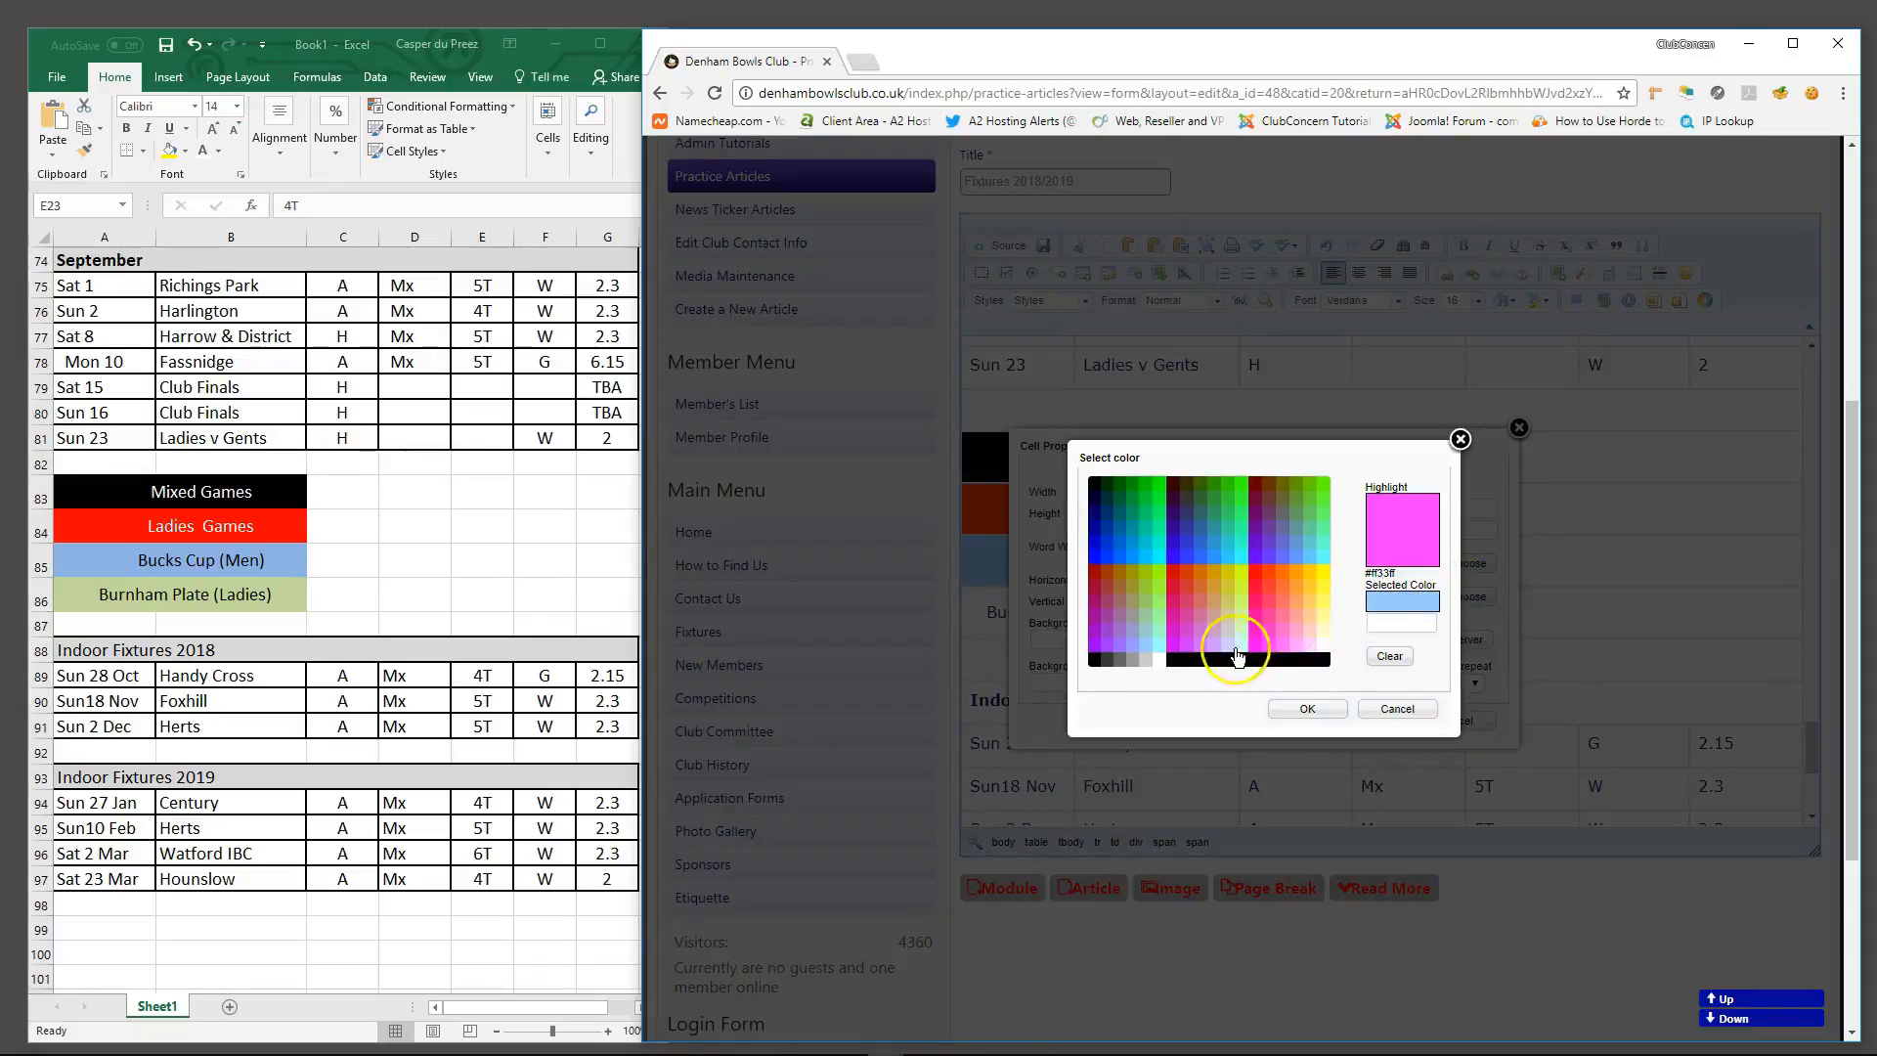
left_click(1145, 617)
left_click(1287, 719)
left_click(1368, 721)
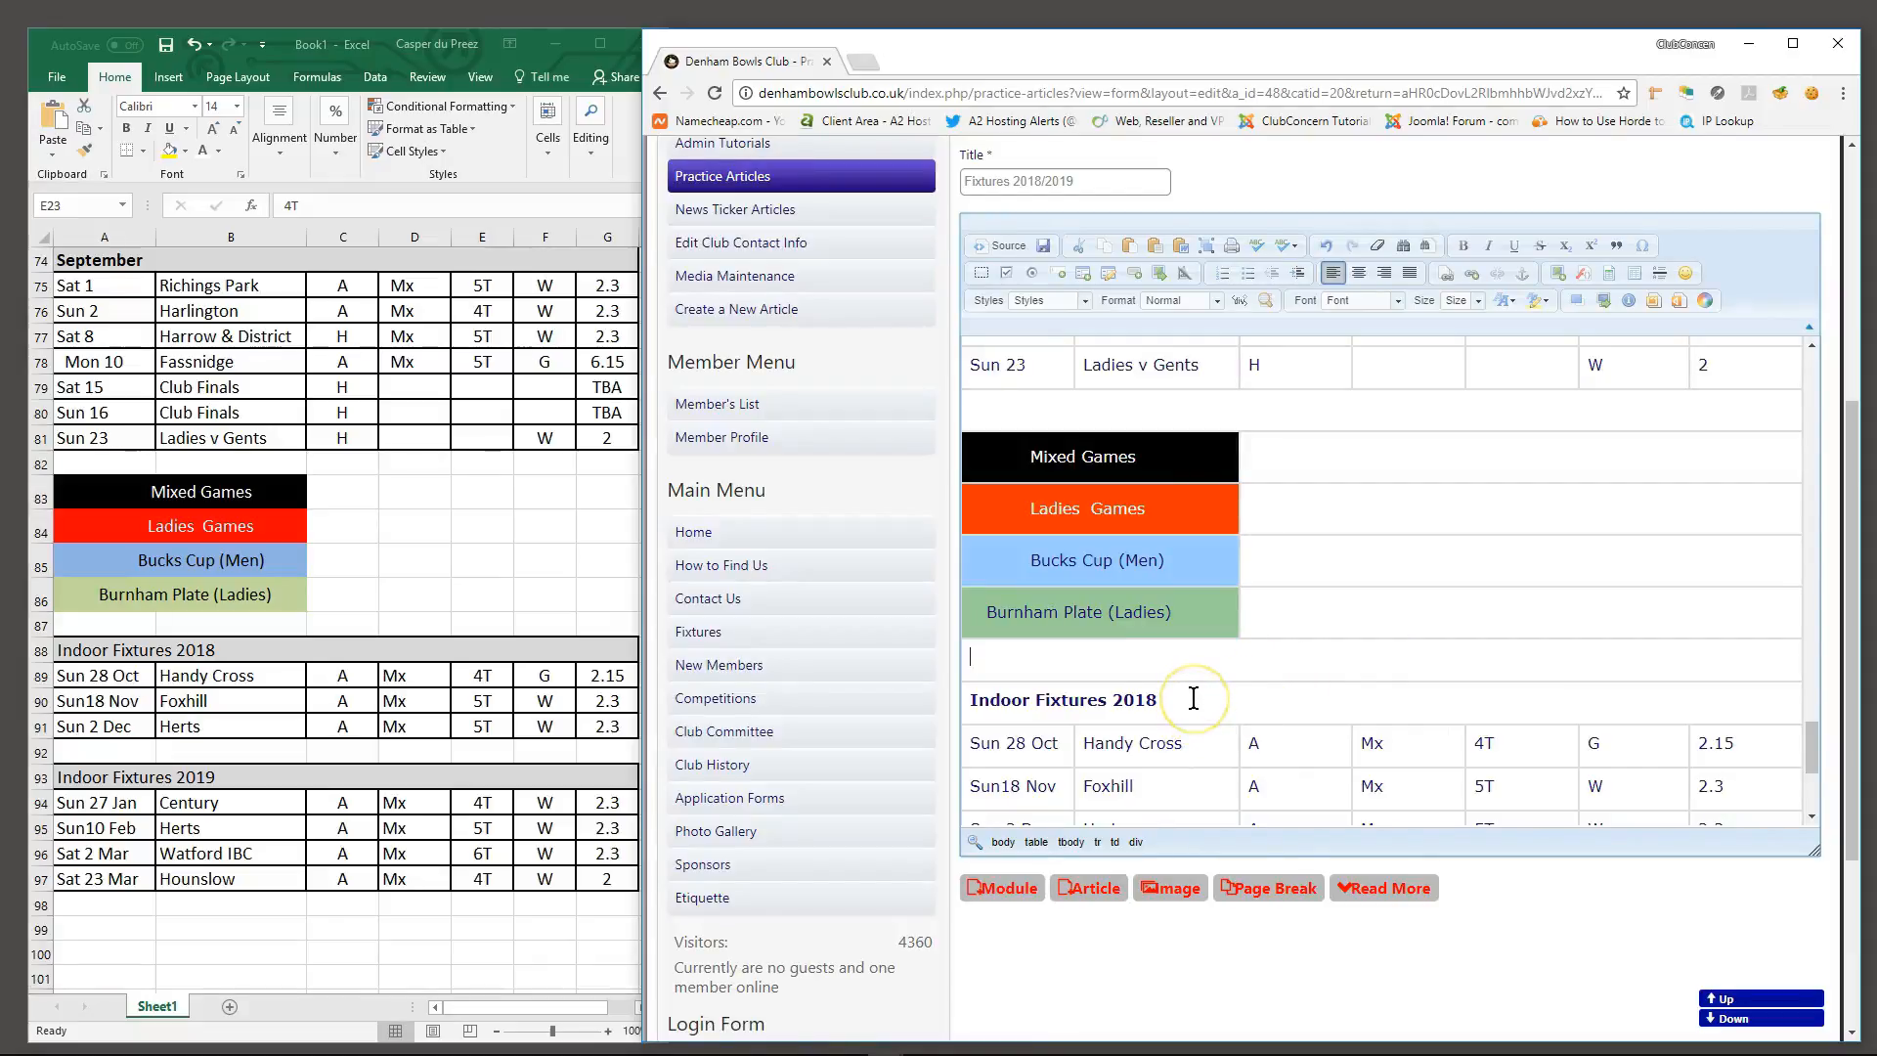
Give the Indoor Fixtures 2018 heading row a grey background, #cccccc
scroll(1194, 698, "up", 4)
scroll(1188, 665, "down", 7)
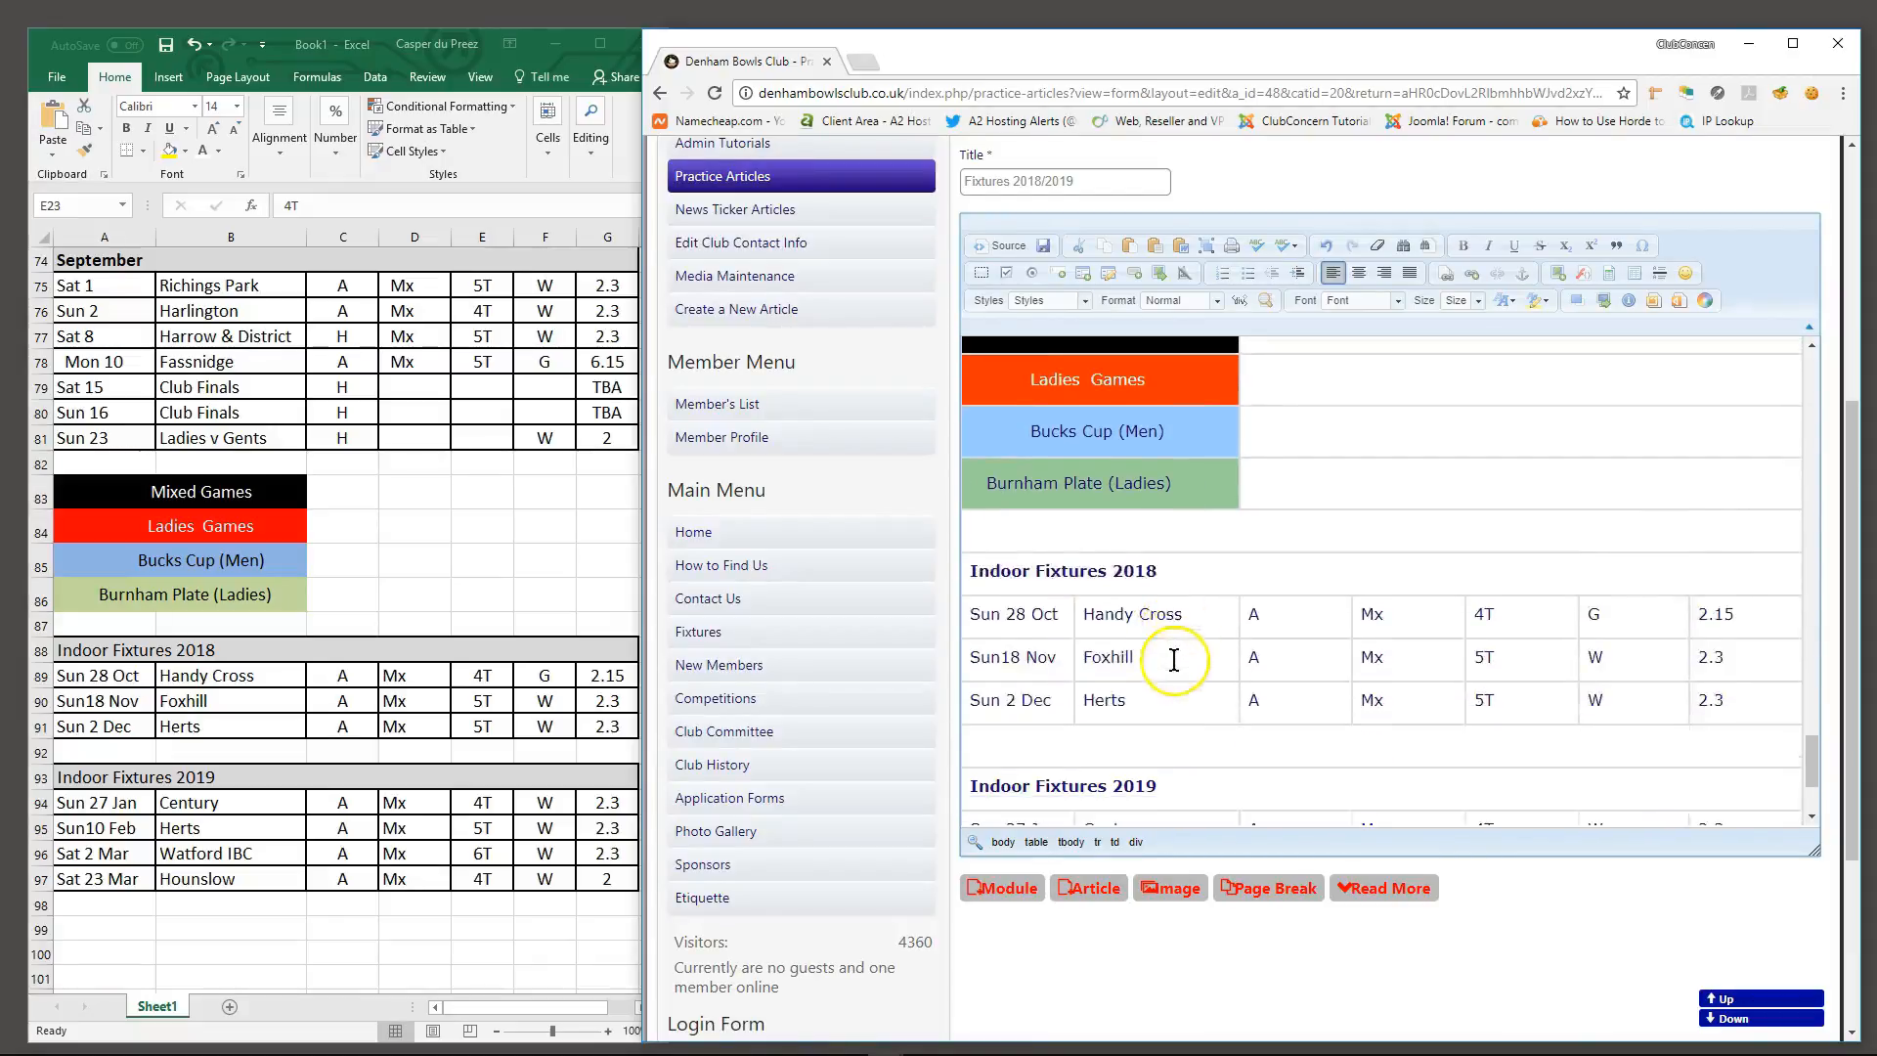
right_click(1189, 440)
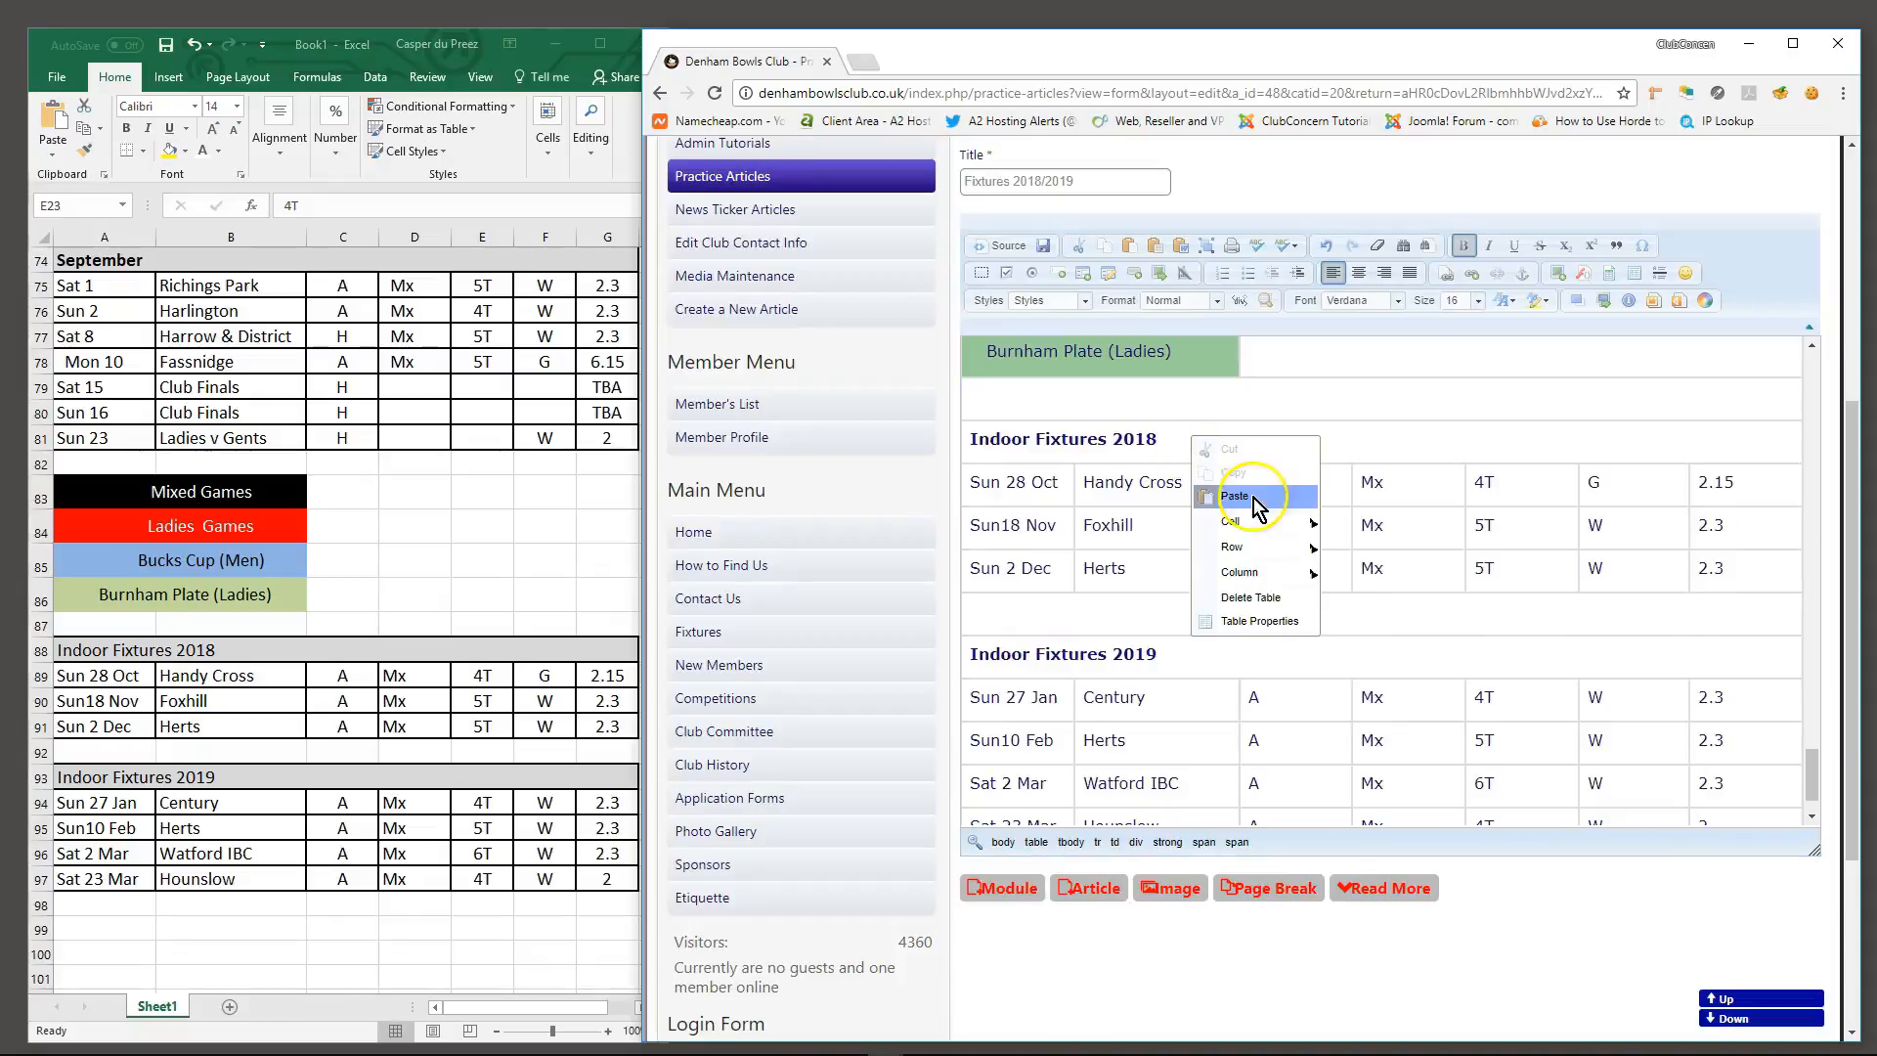
left_click(1249, 528)
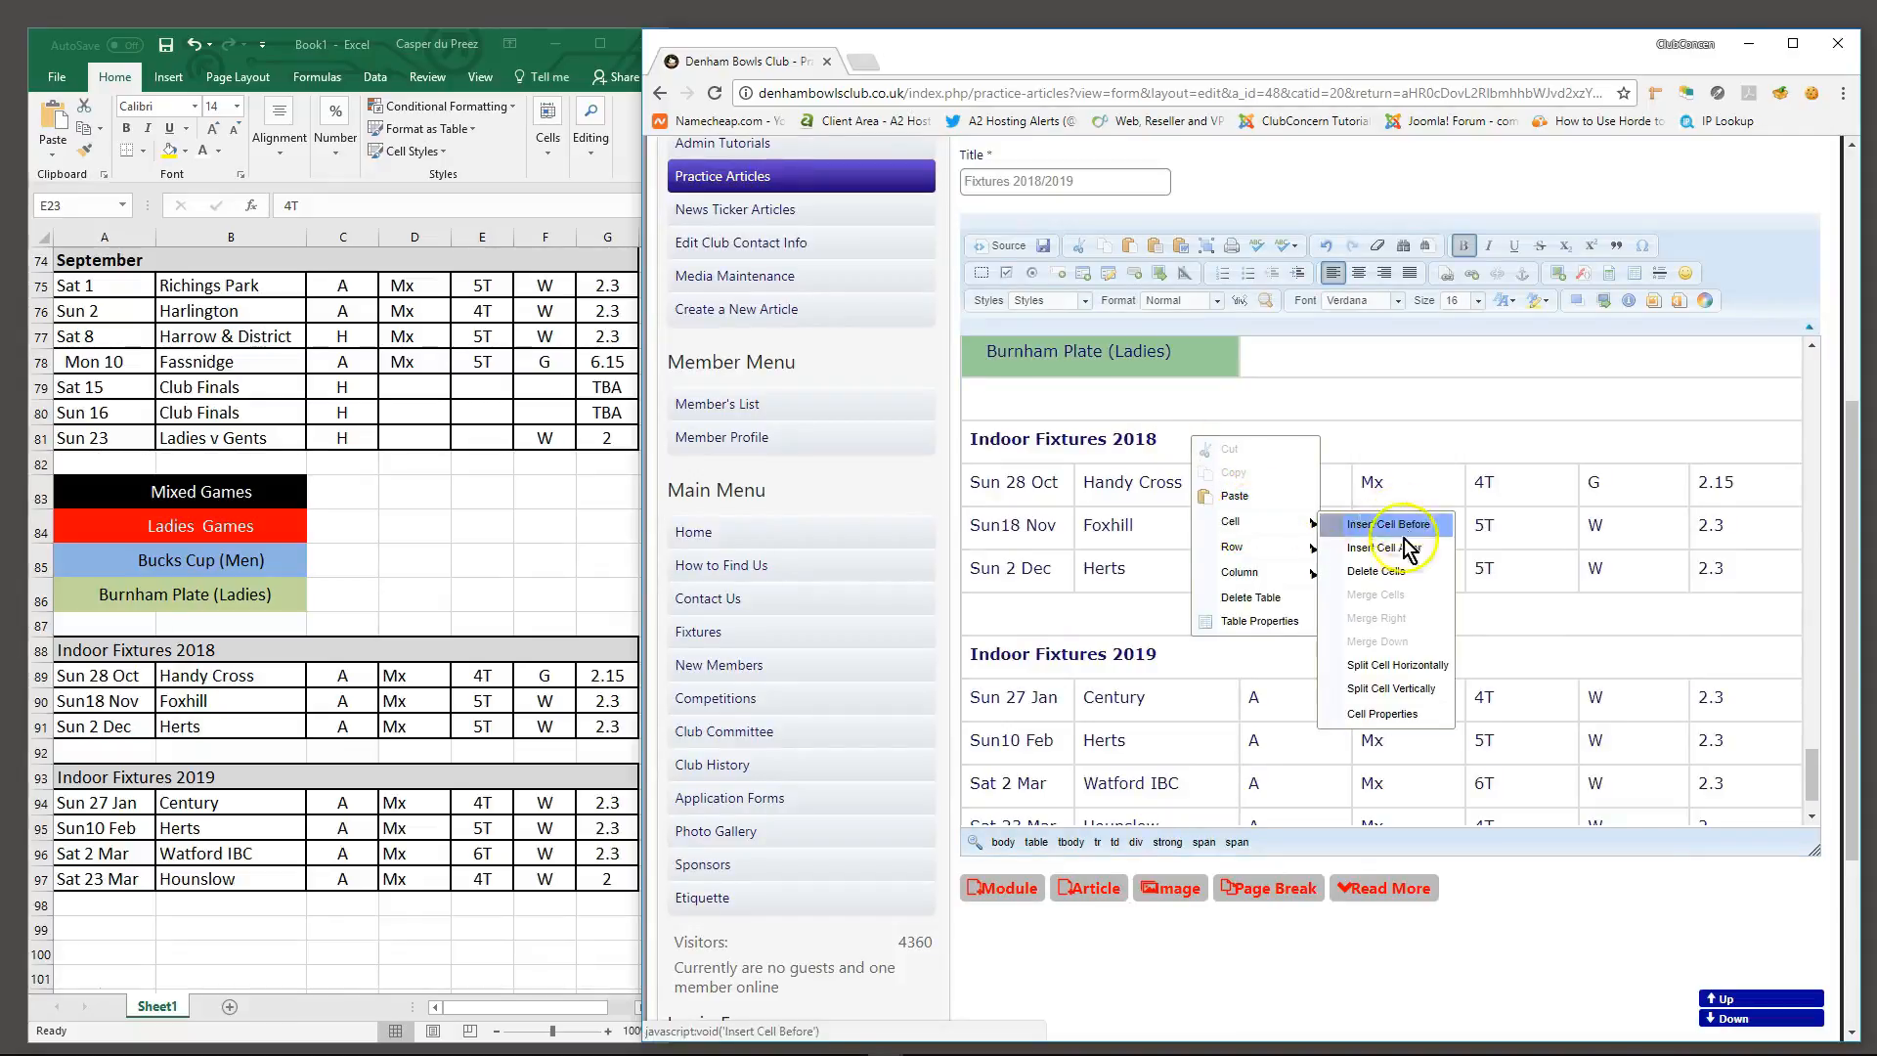
left_click(1380, 717)
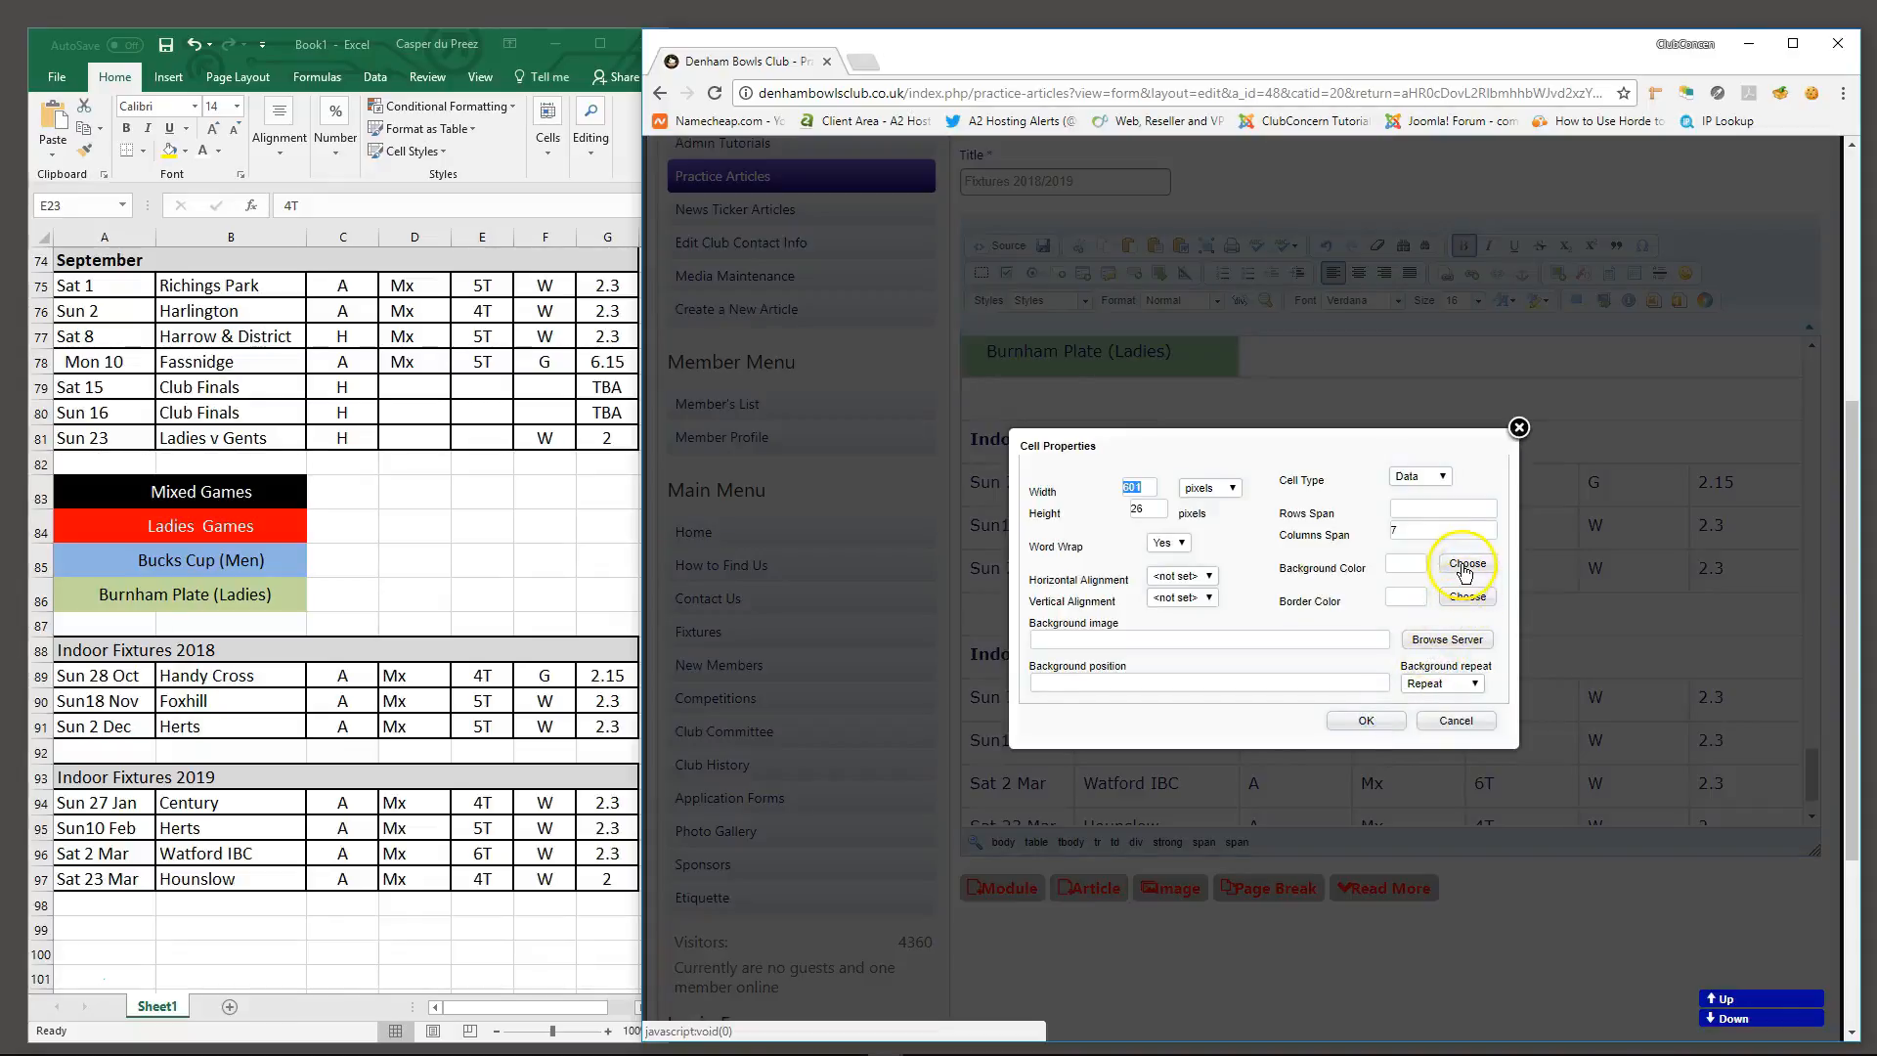
left_click(1460, 565)
left_click(1146, 659)
left_click(1308, 709)
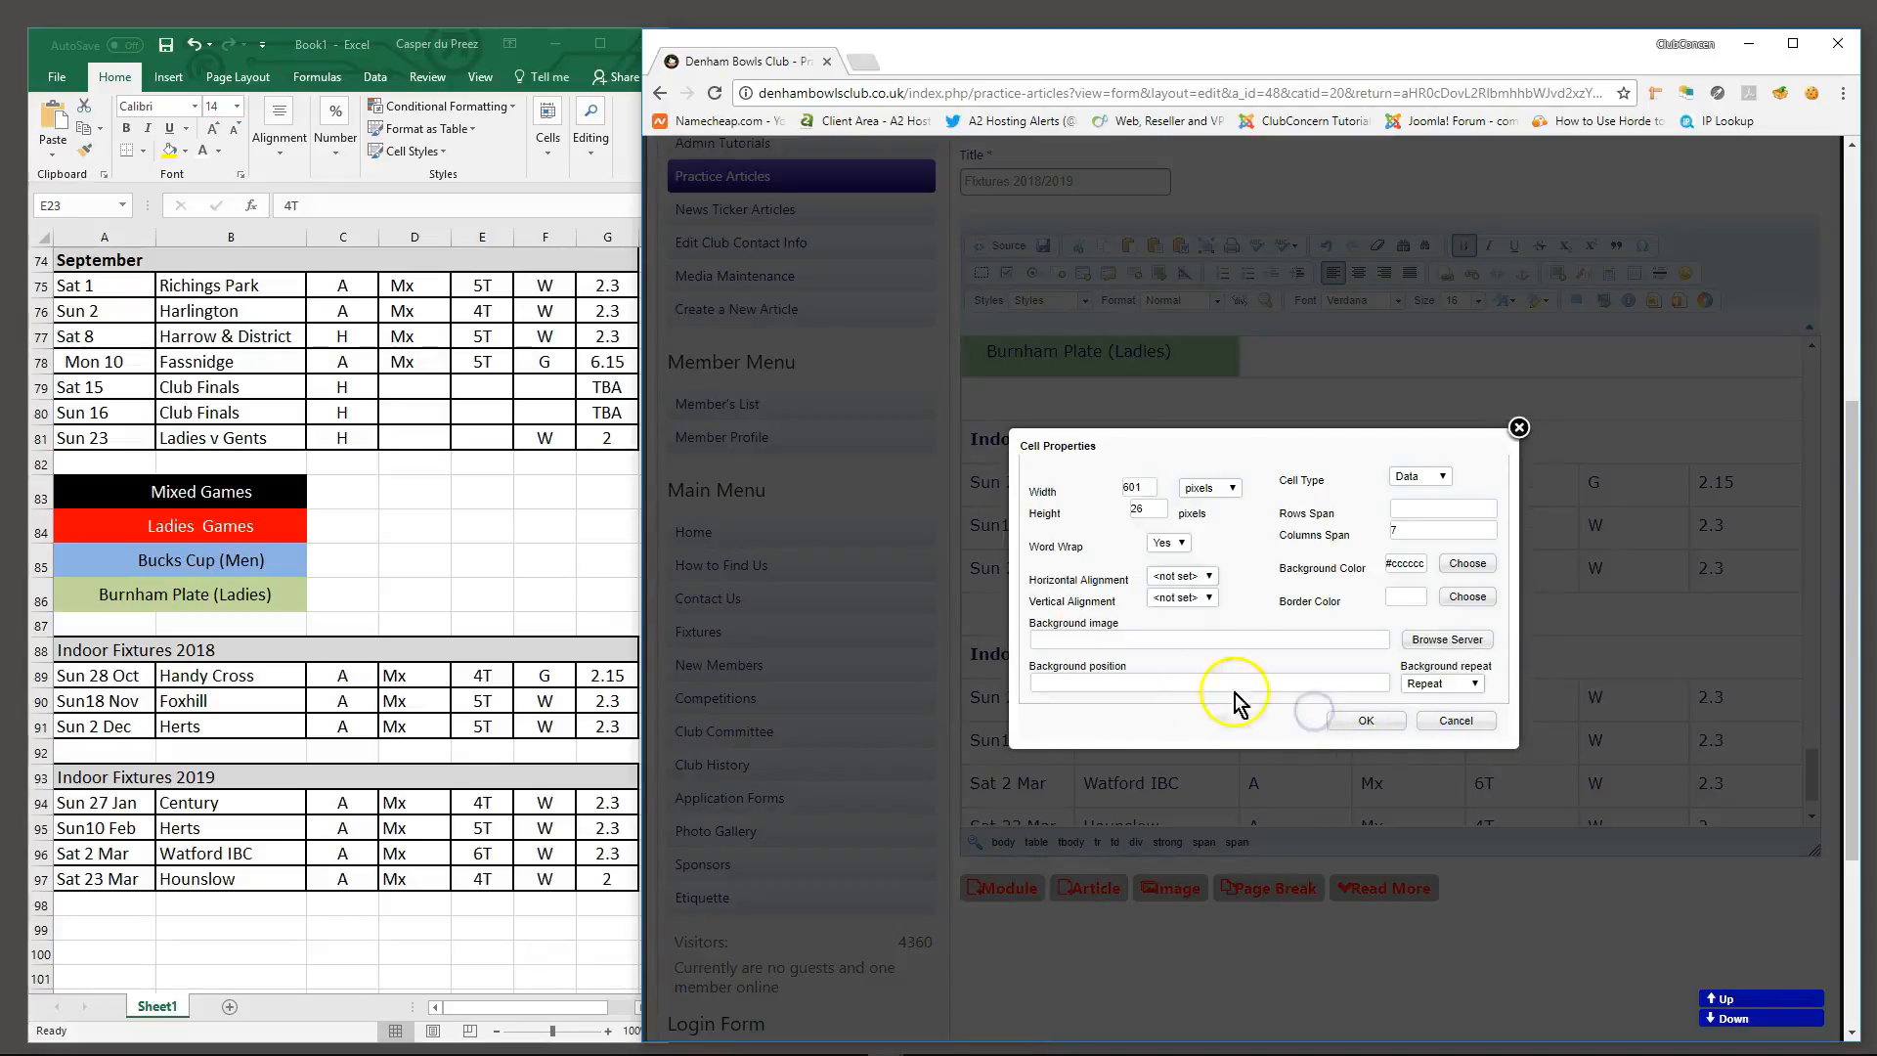
left_click(1373, 721)
Give the Indoor Fixtures 2019 heading row the same grey background as the Indoor Fixtures 2018 heading
scroll(1257, 670, "down", 2)
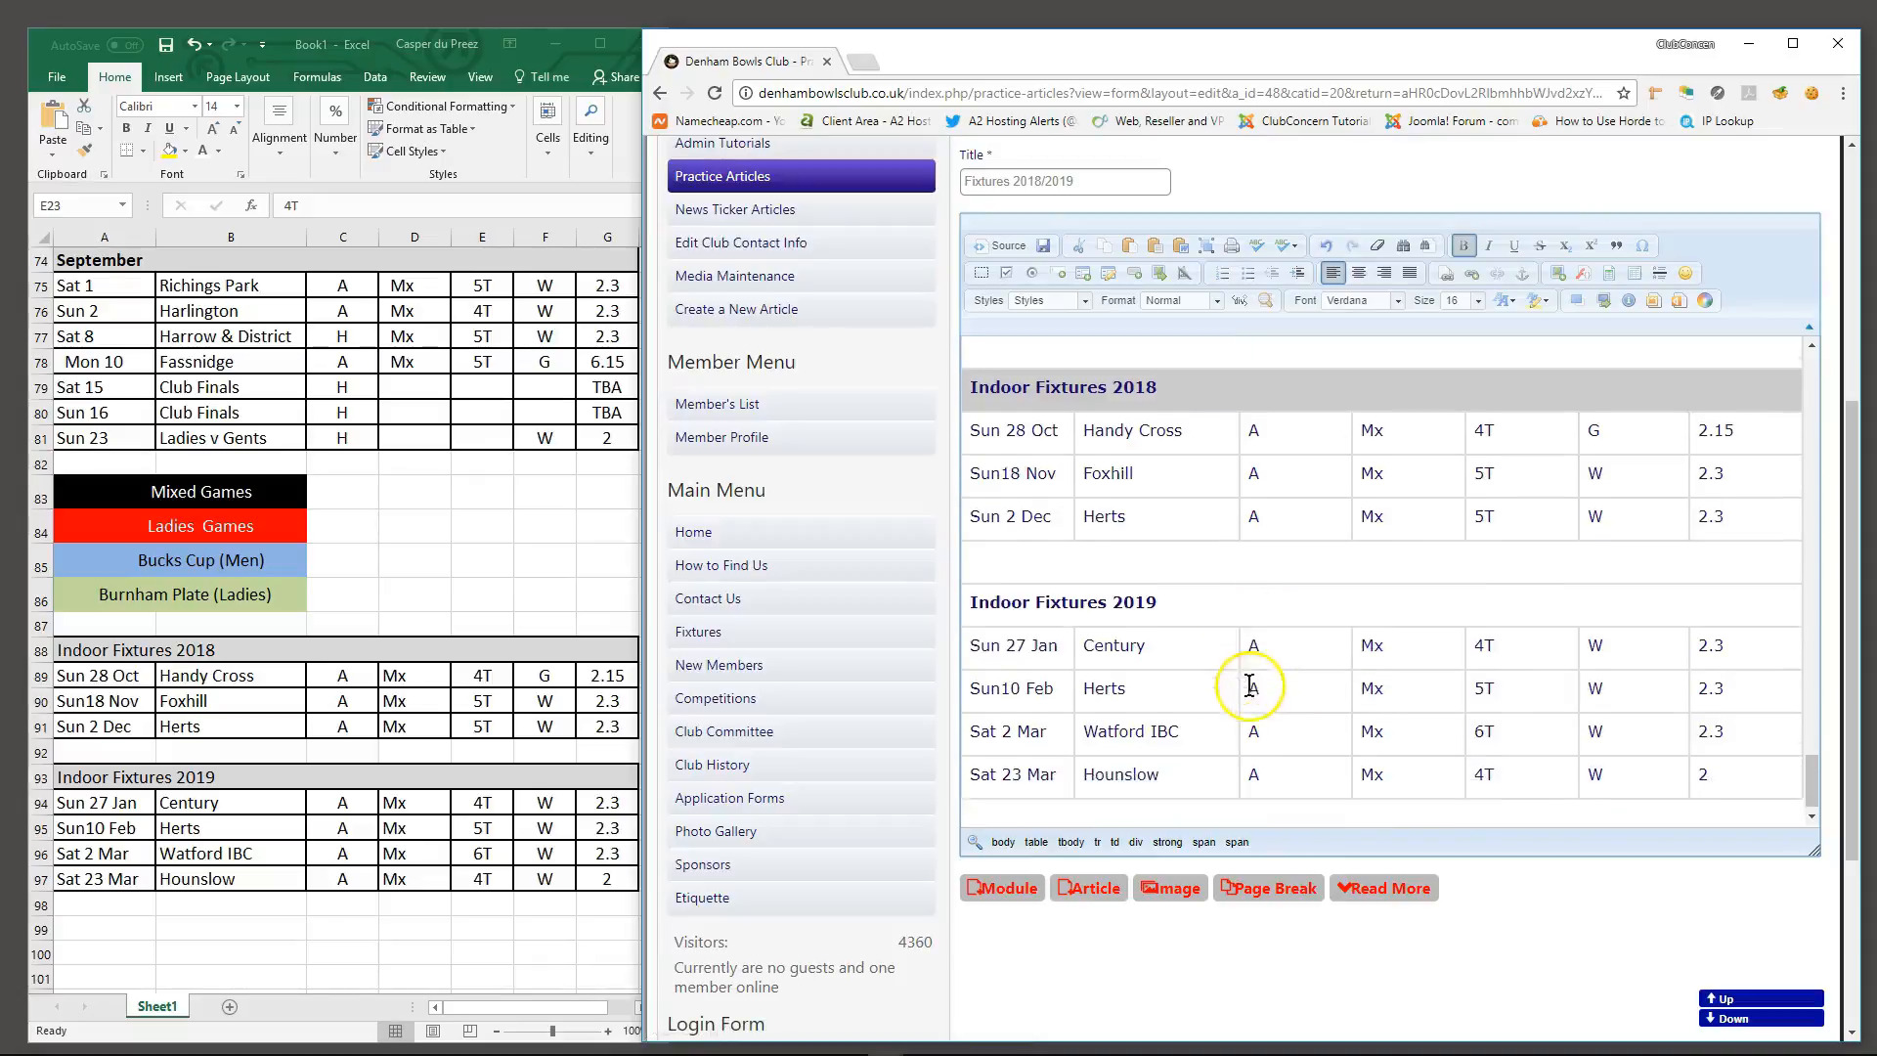
right_click(1197, 593)
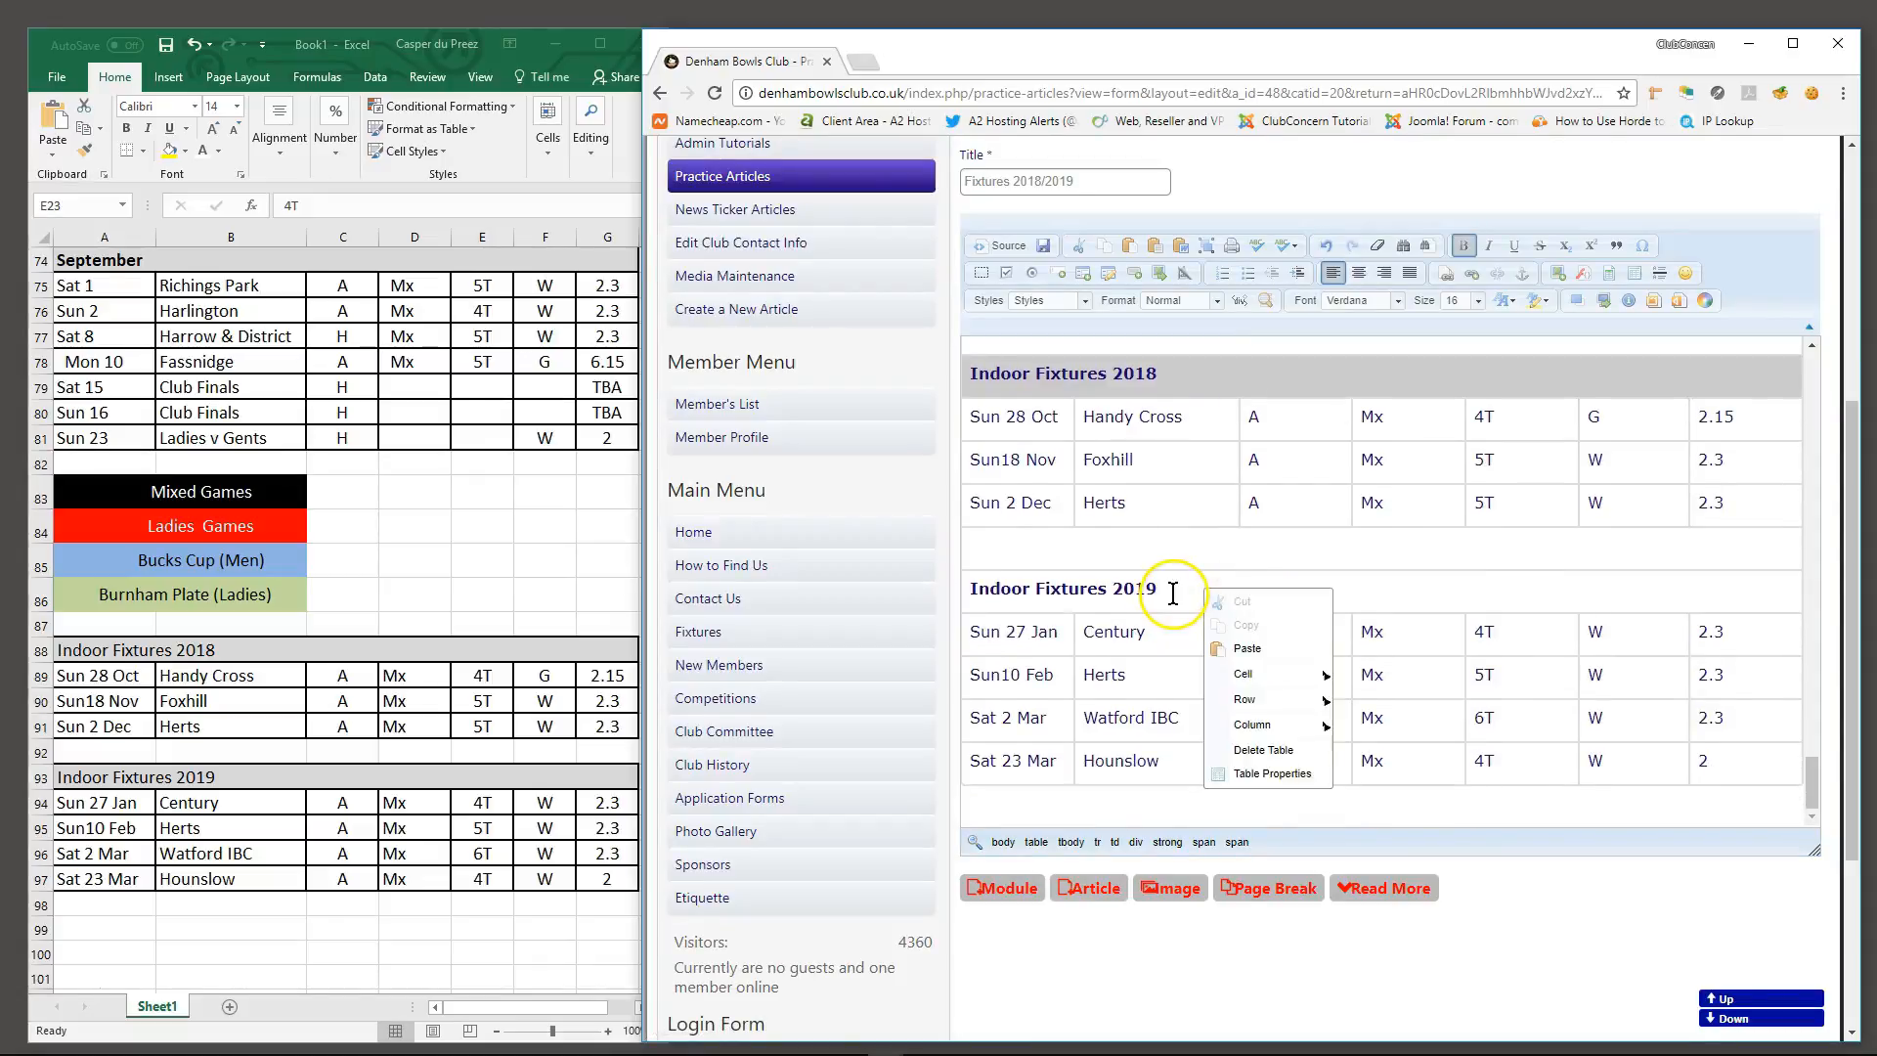
left_click(1178, 595)
right_click(1182, 600)
mouse_move(1274, 676)
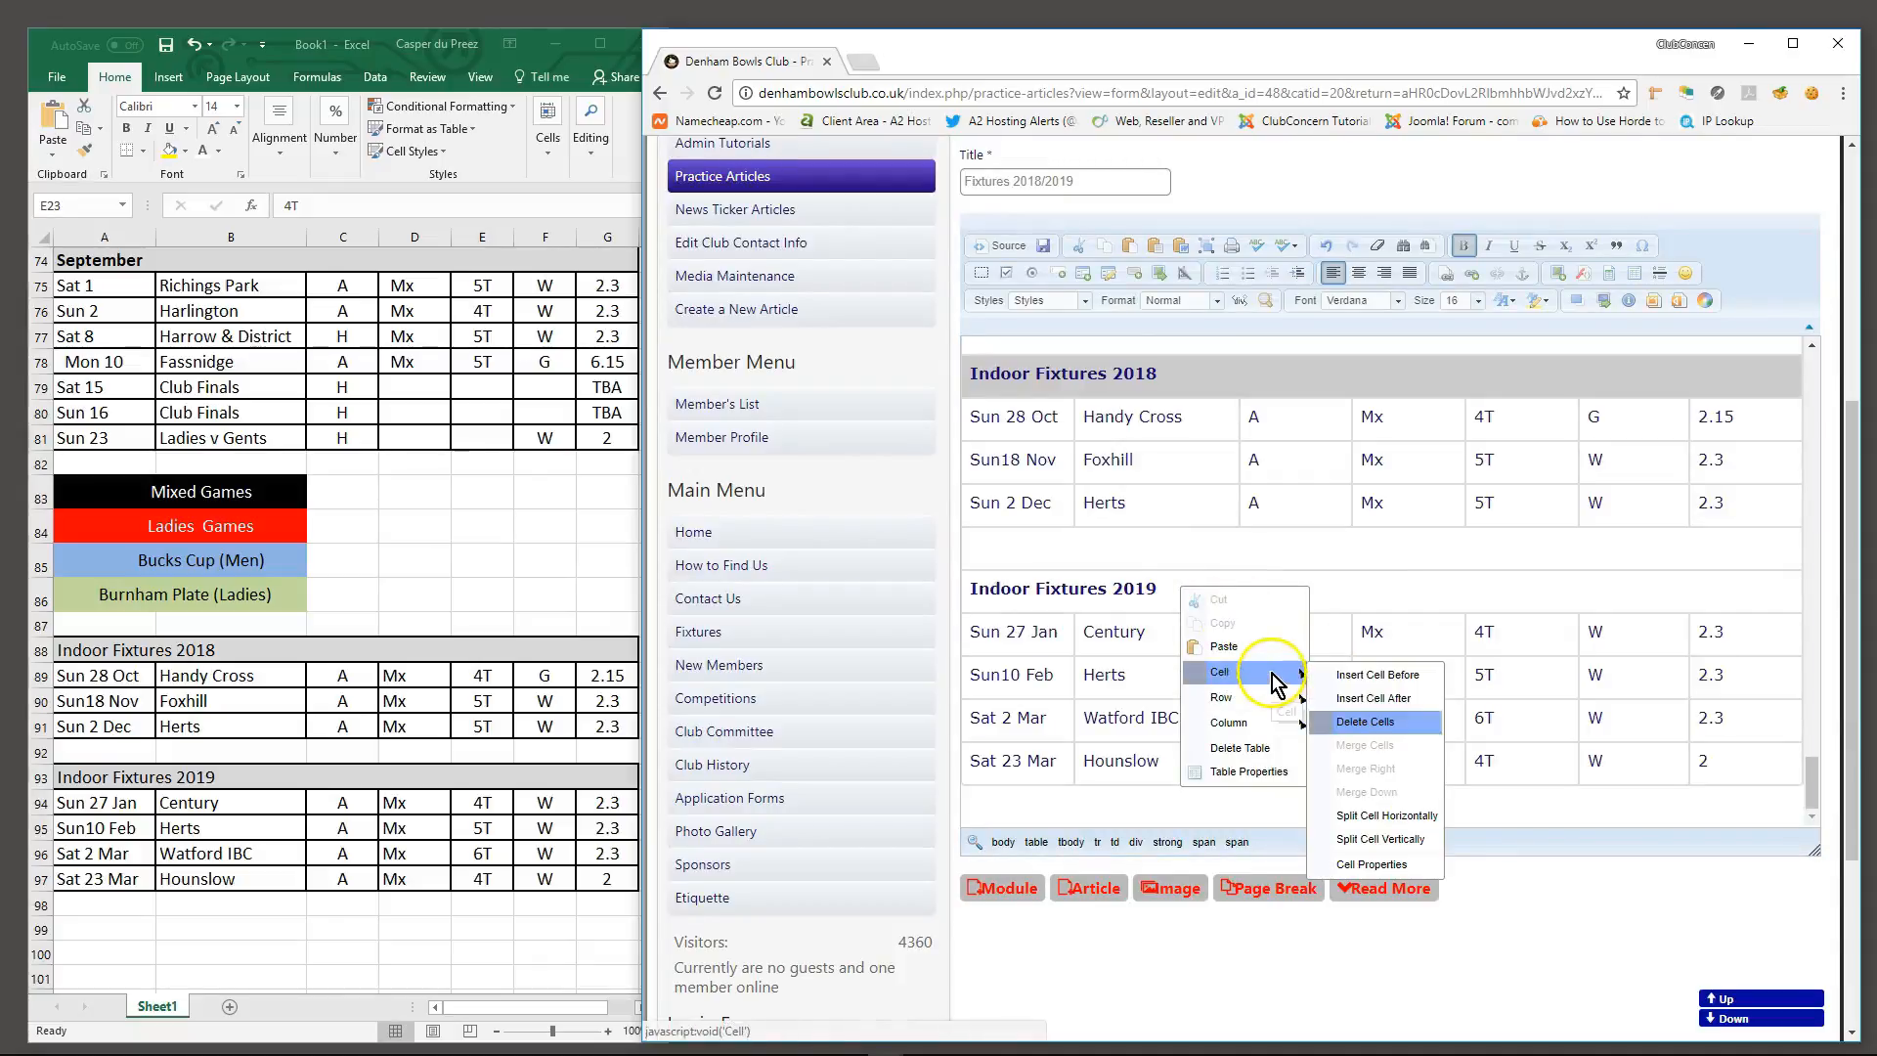
left_click(1371, 864)
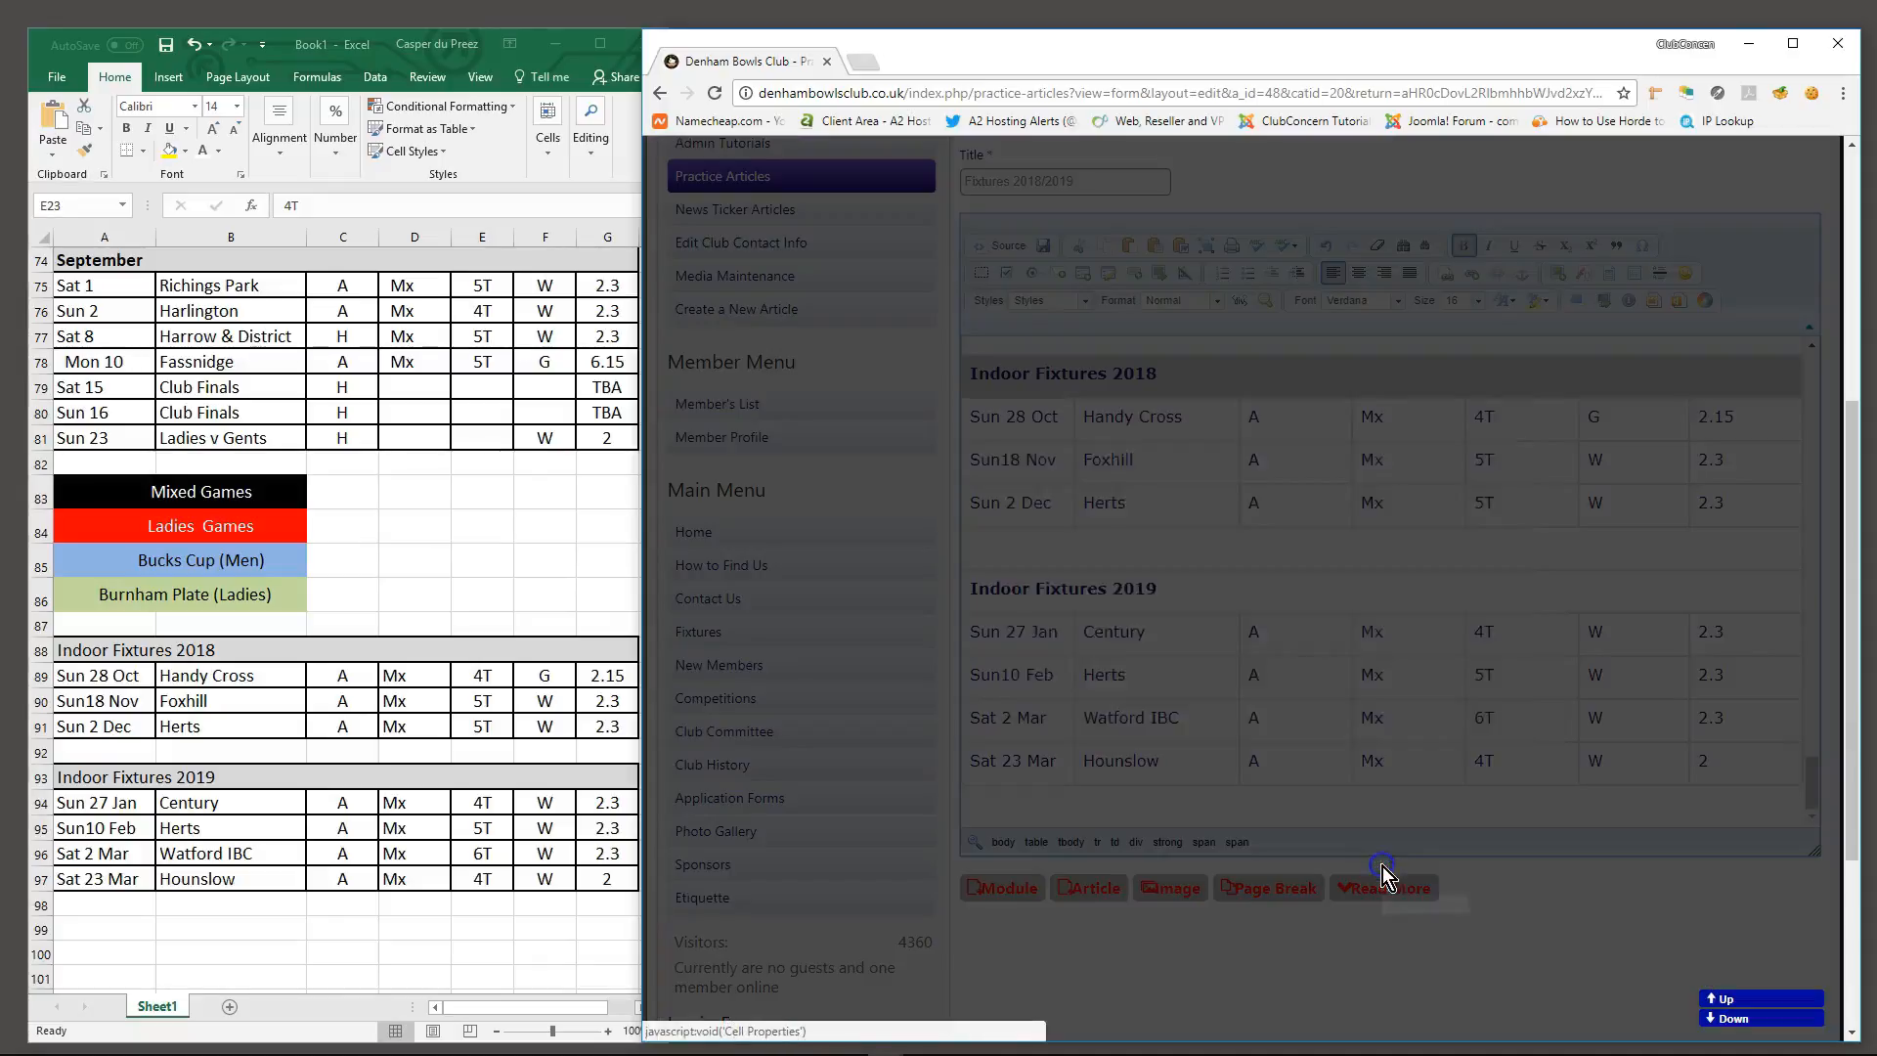
left_click(1464, 572)
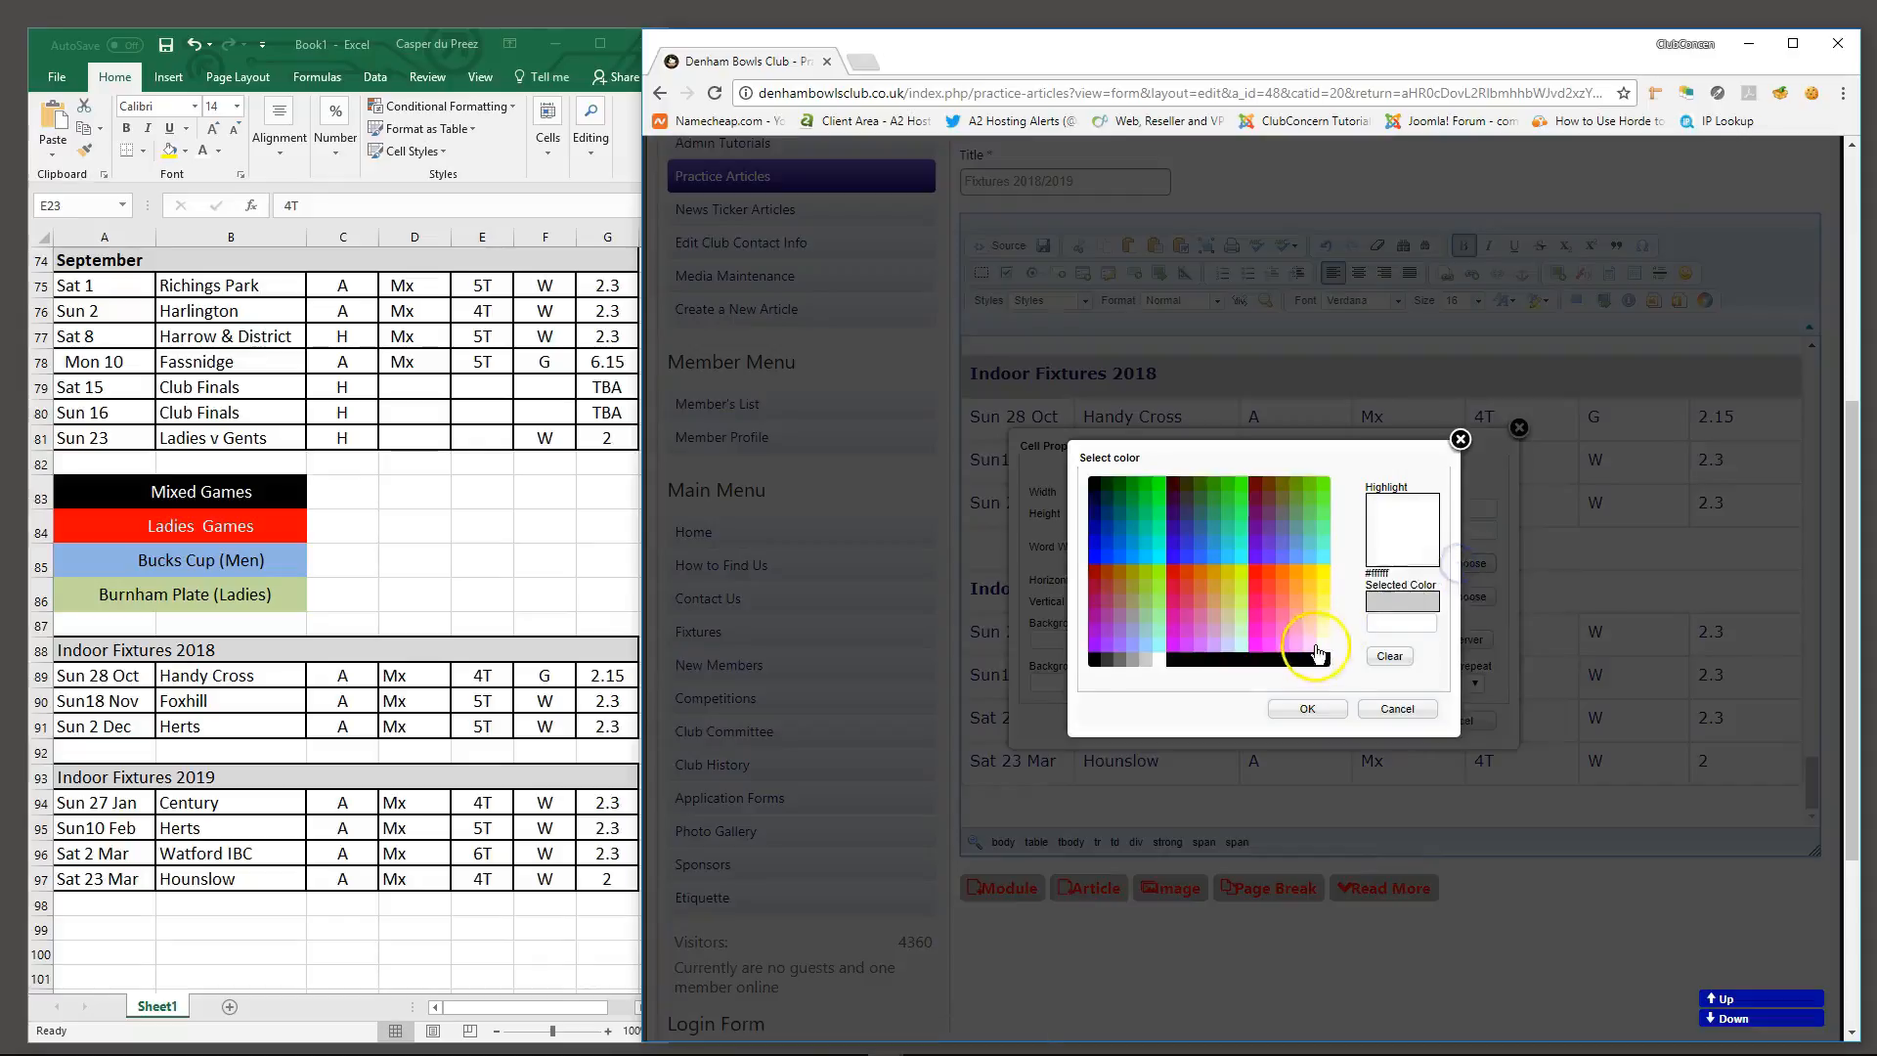
left_click(1310, 711)
left_click(1356, 722)
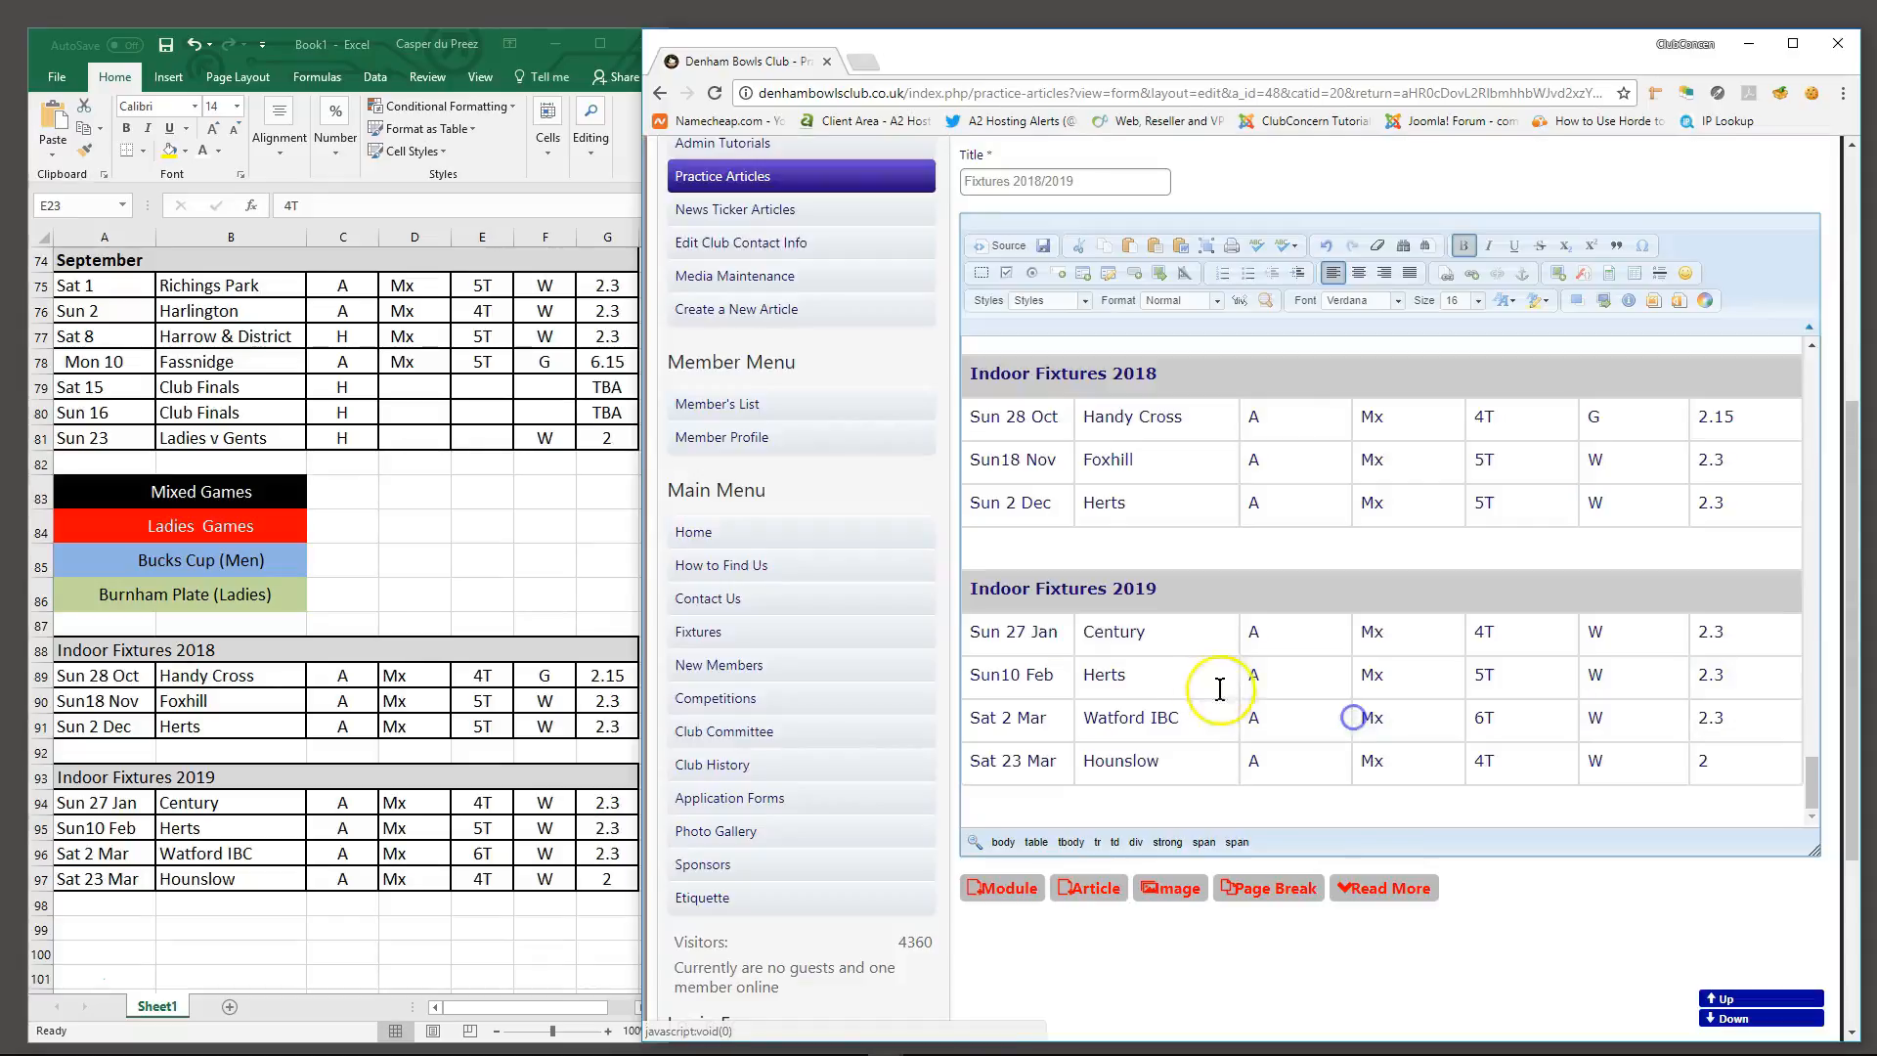
Save the Fixtures 2018/2019 article and dismiss the confirmation message on the published page
scroll(1185, 772, "up", 3)
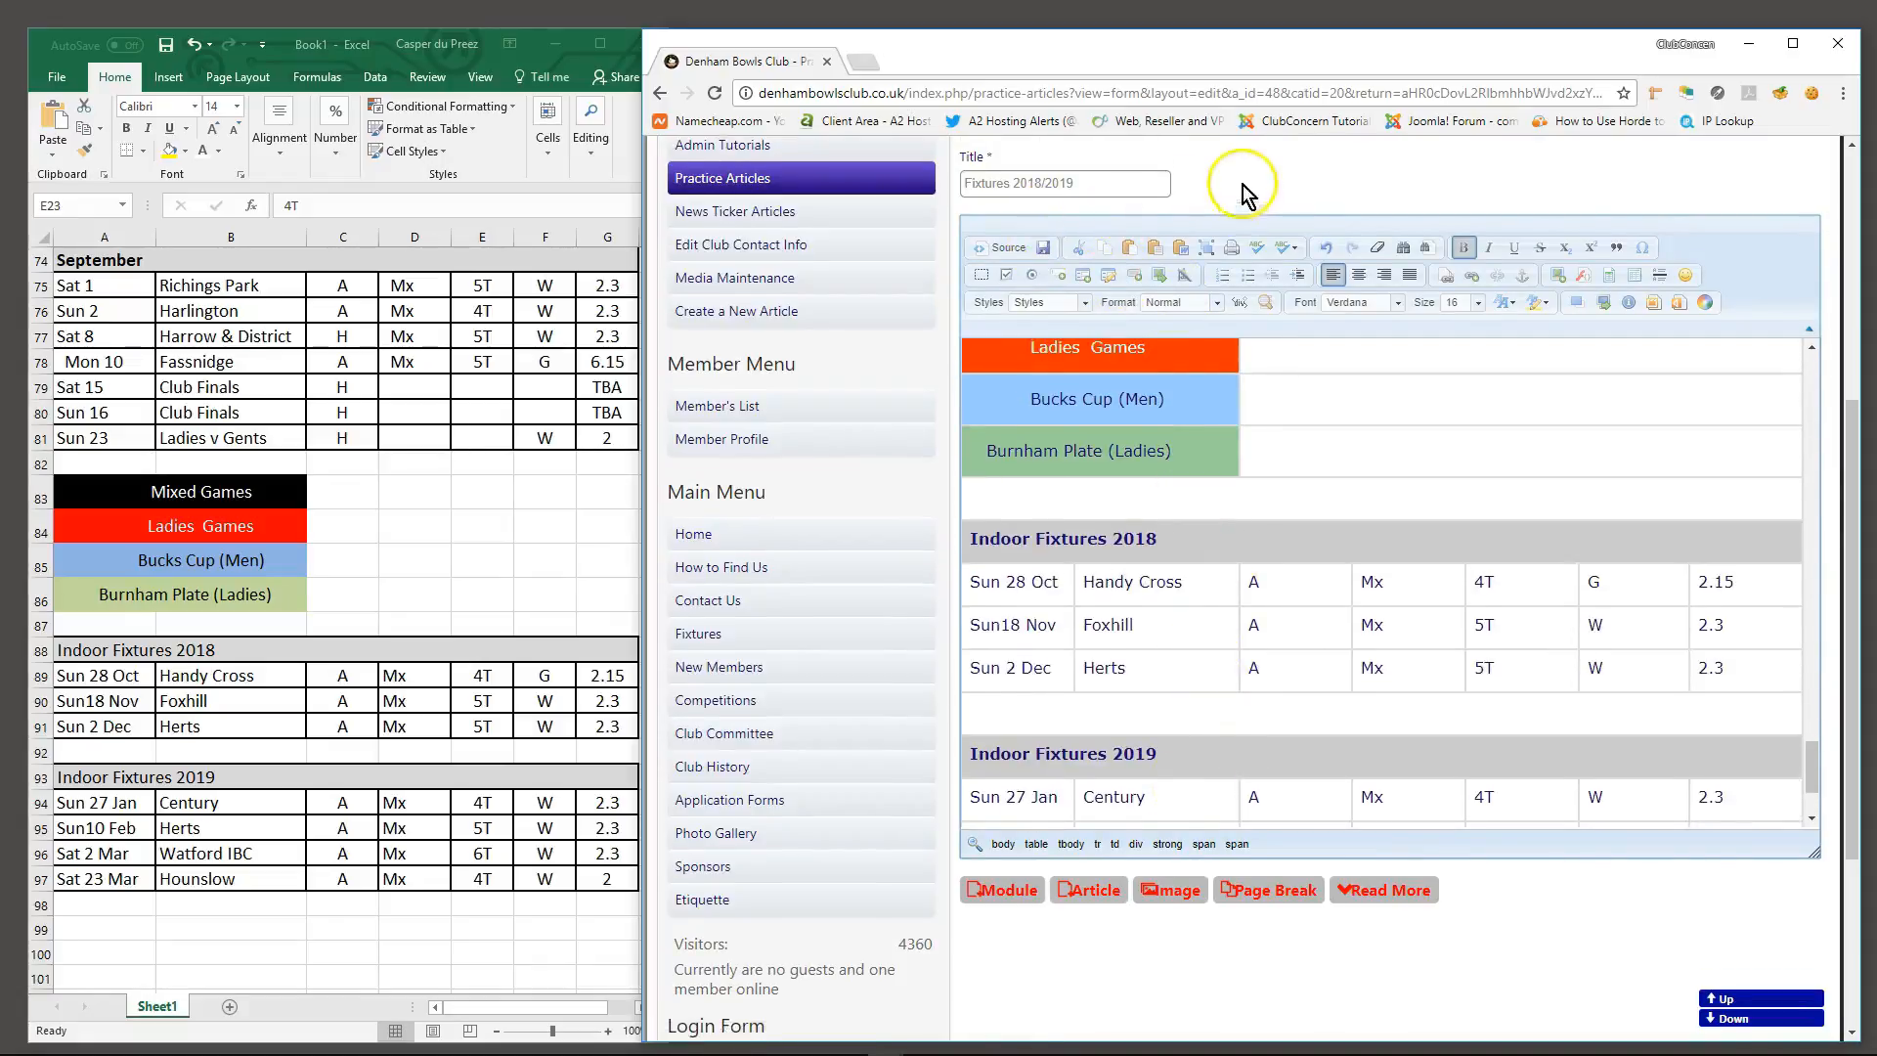
scroll(1215, 209, "up", 3)
left_click(992, 210)
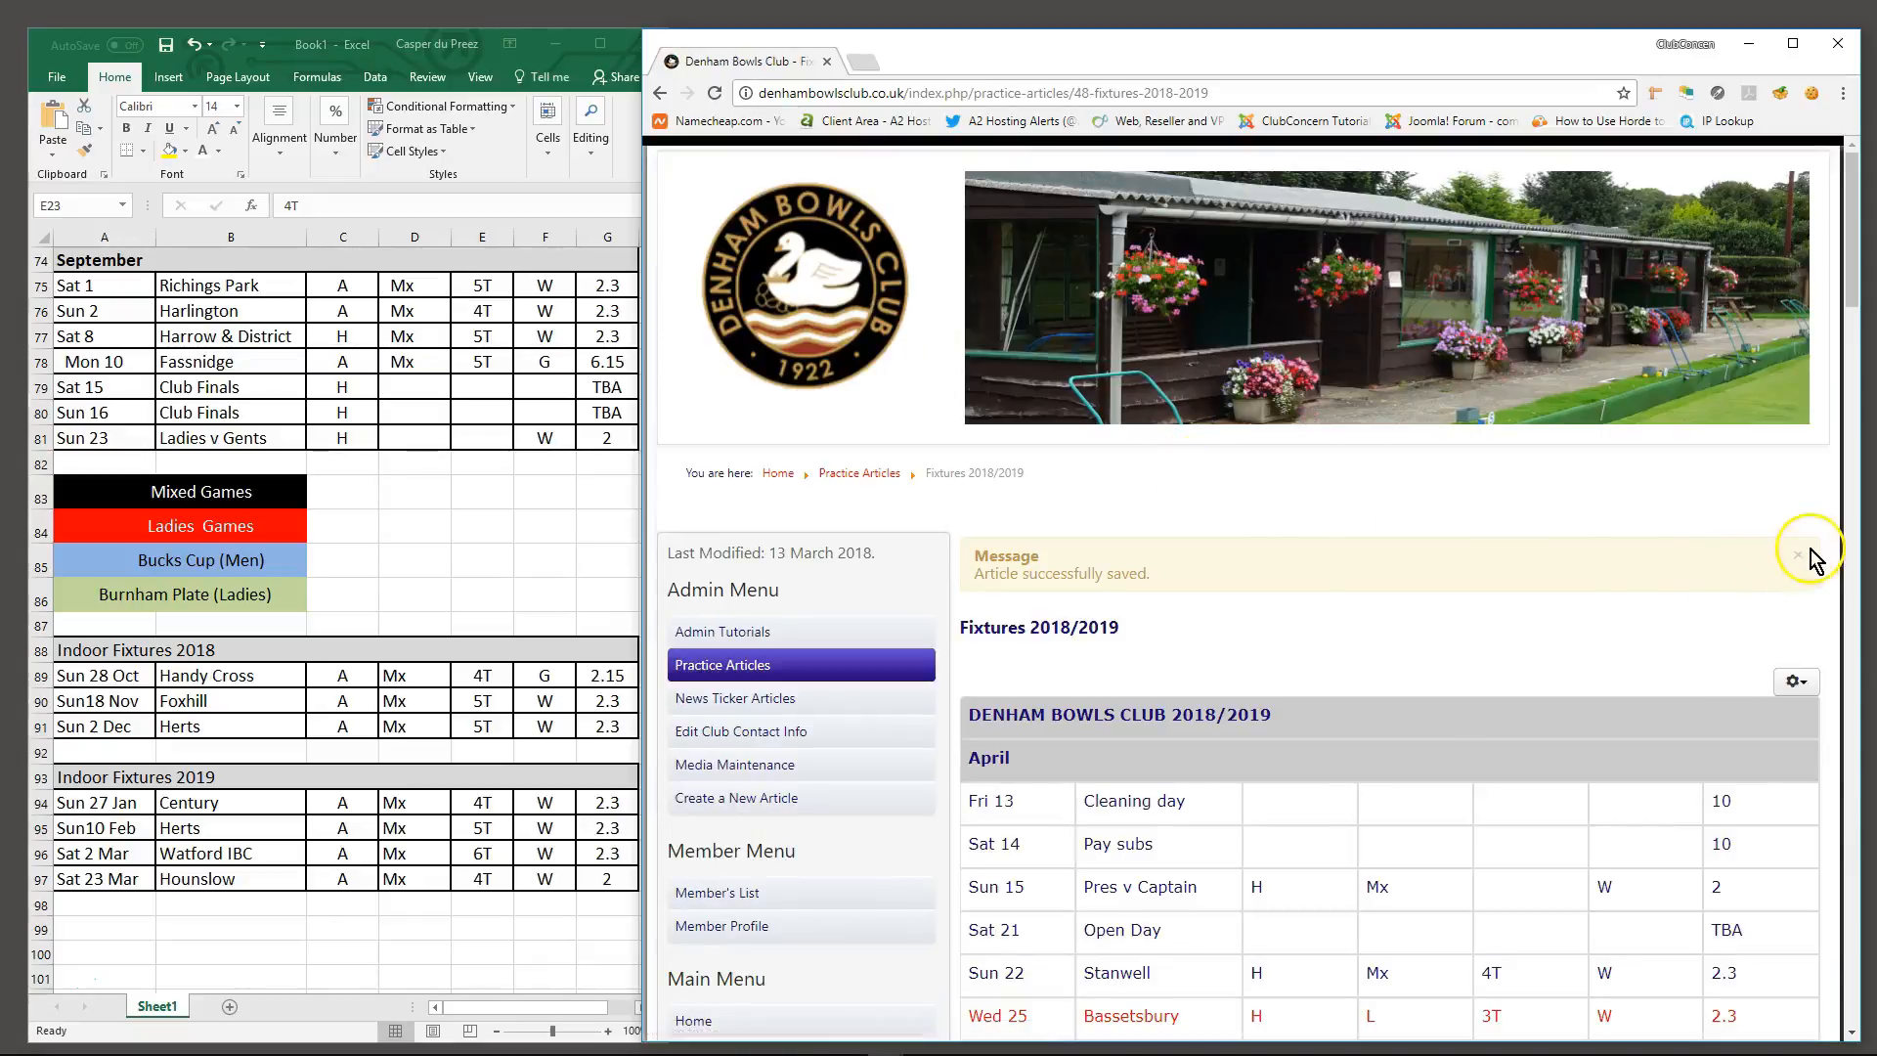
left_click(1801, 557)
Review the published Fixtures 2018/2019 table from April through the legend and Indoor Fixtures 2019, checking its row colours and headings
scroll(967, 536, "down", 3)
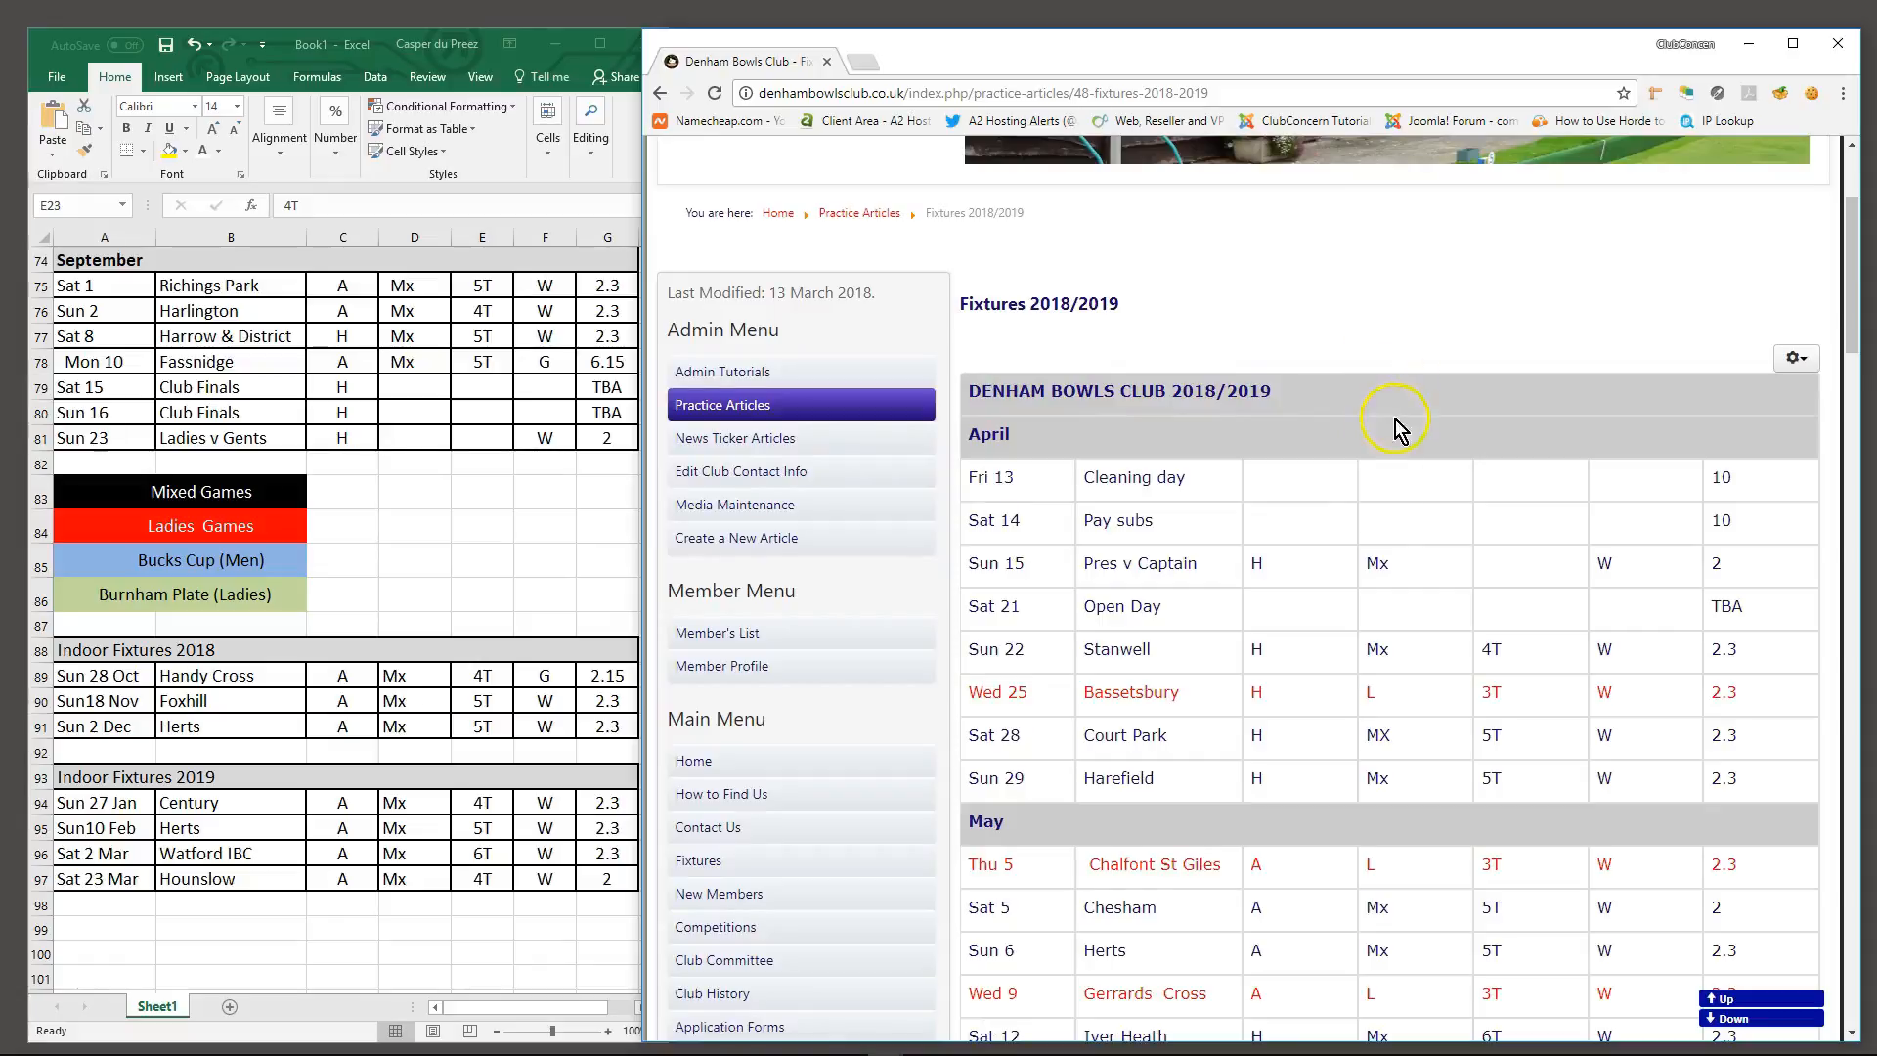
scroll(960, 431, "down", 3)
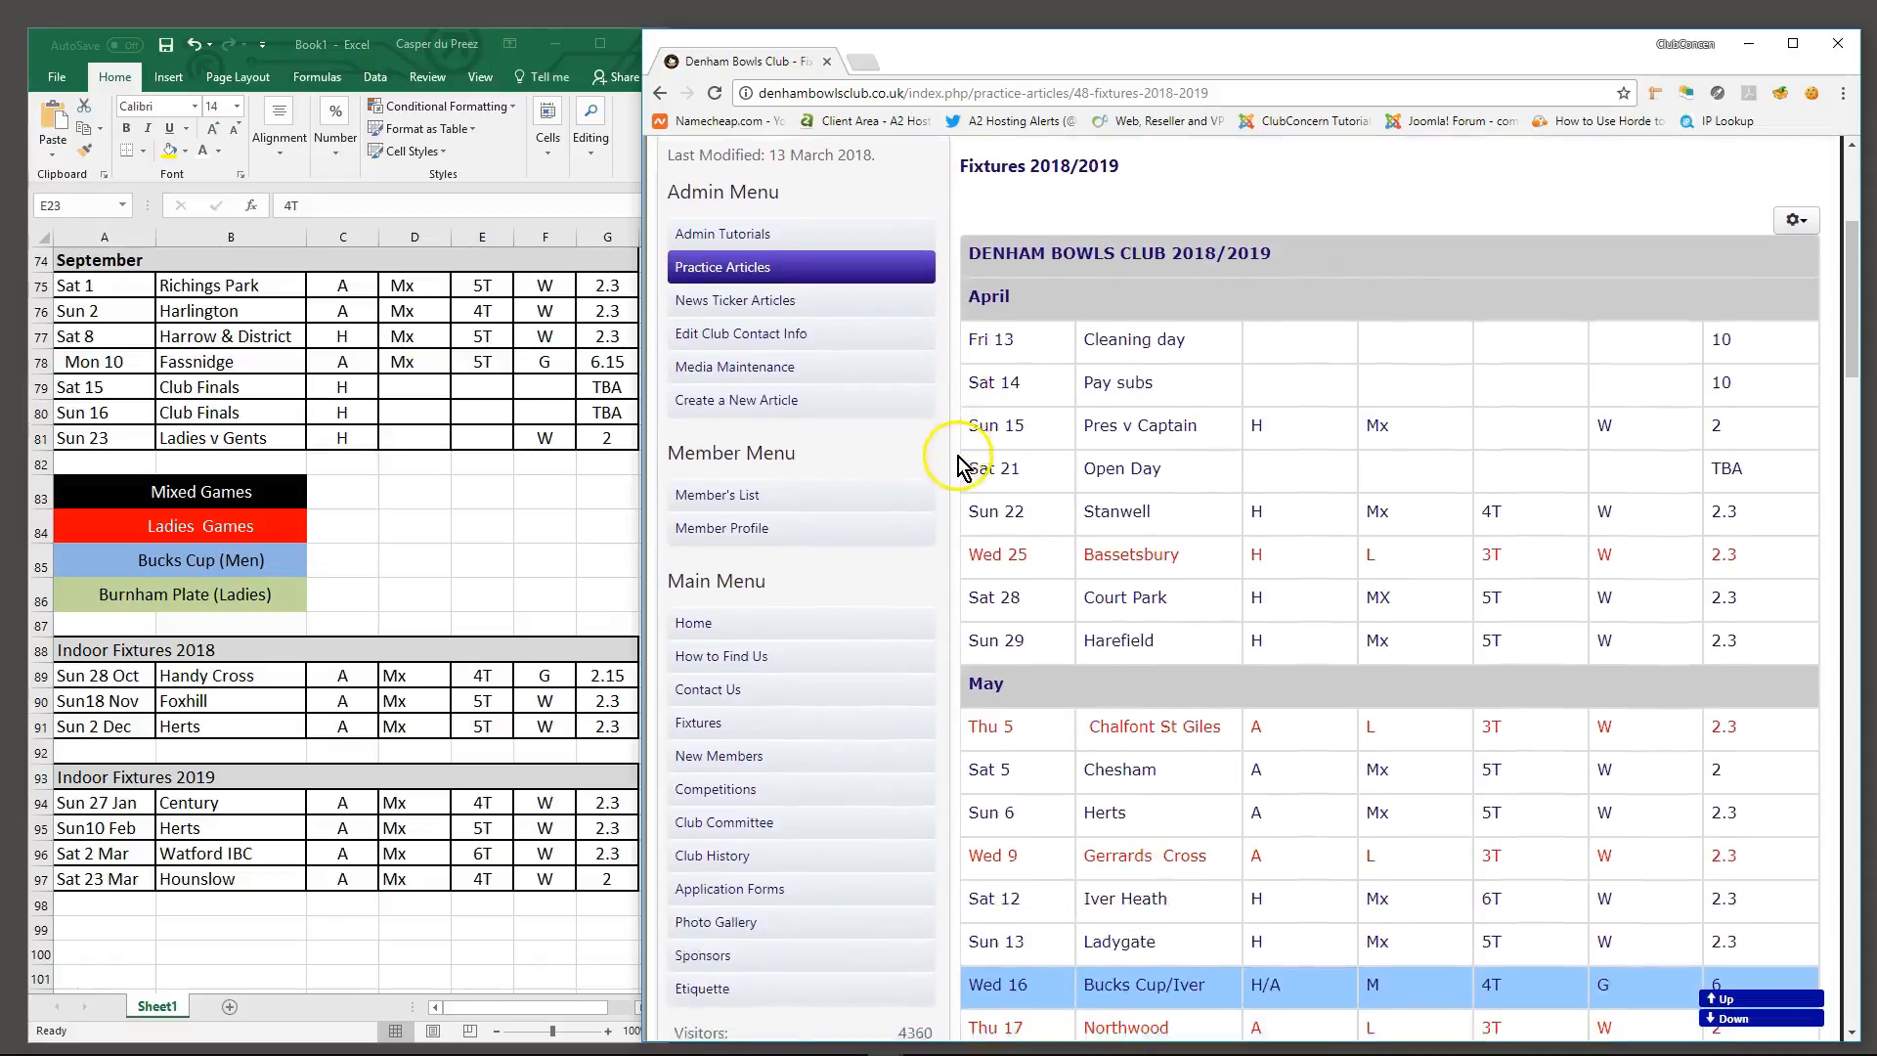
scroll(961, 473, "down", 3)
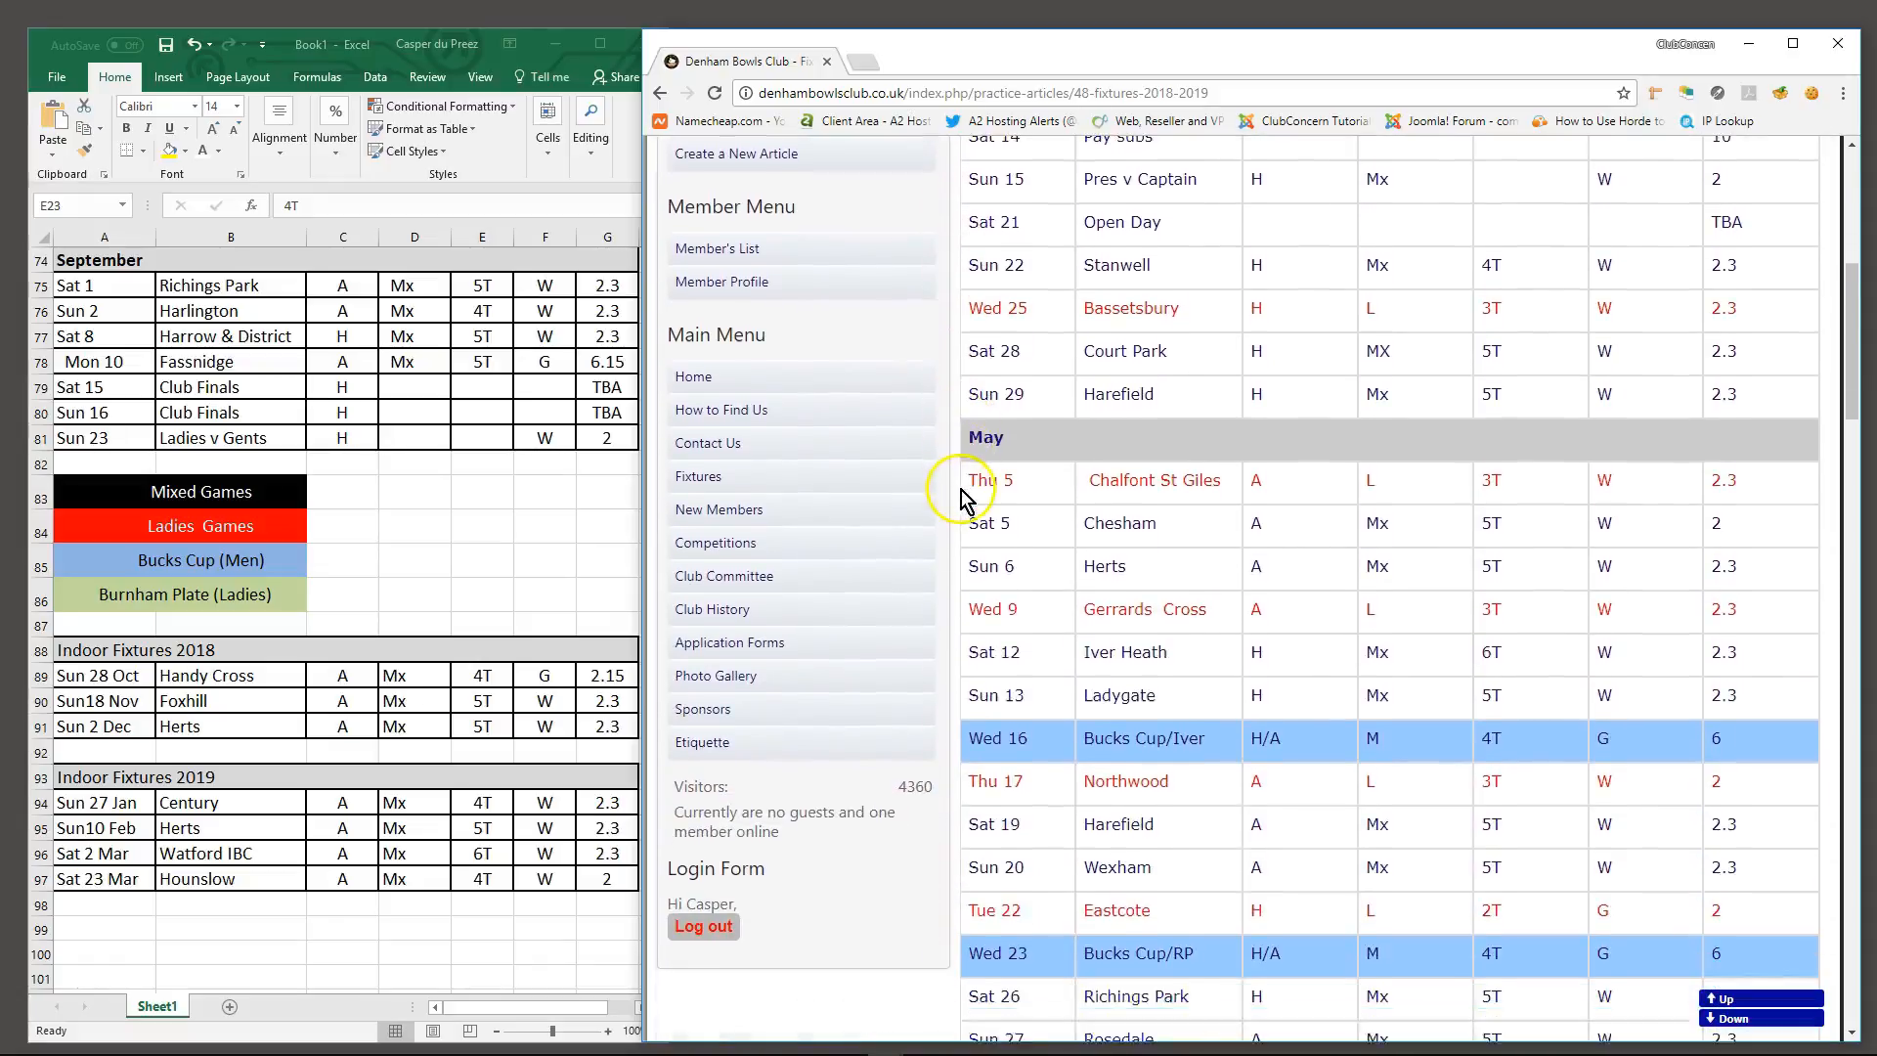
scroll(962, 548, "down", 3)
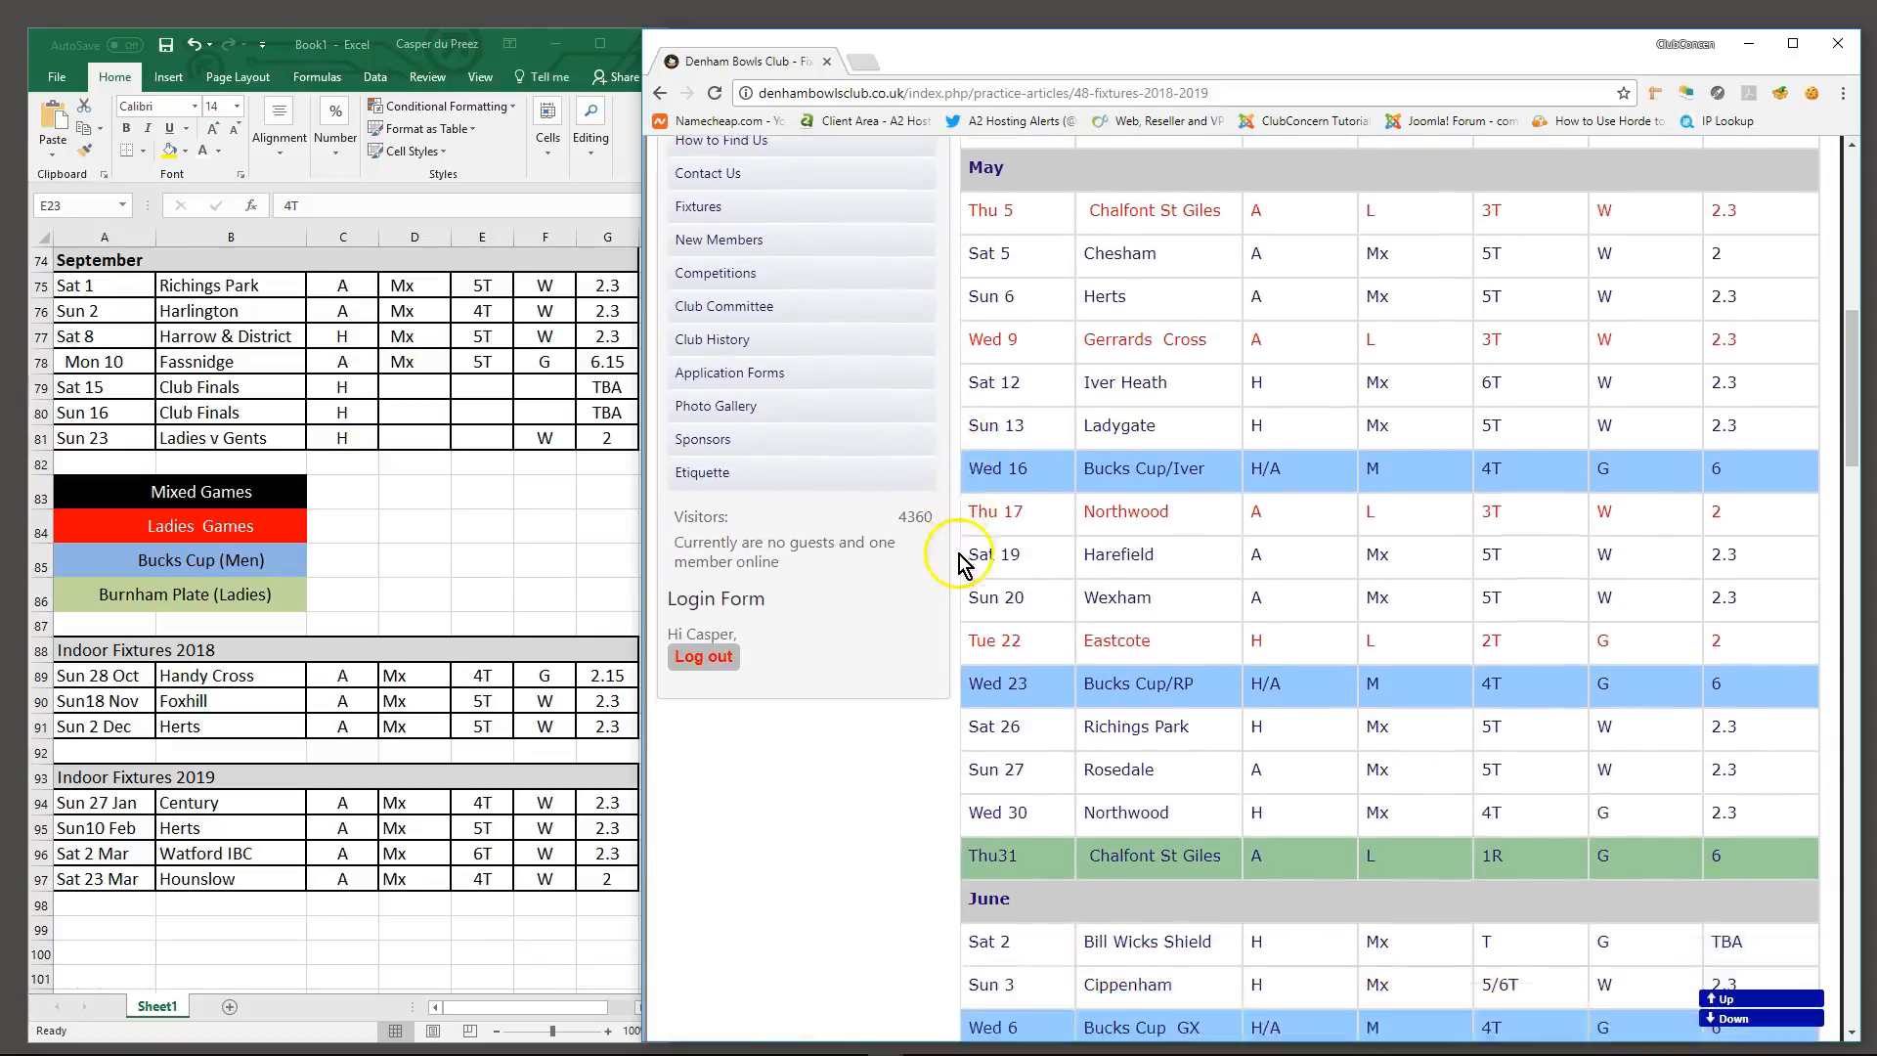
scroll(968, 584, "down", 5)
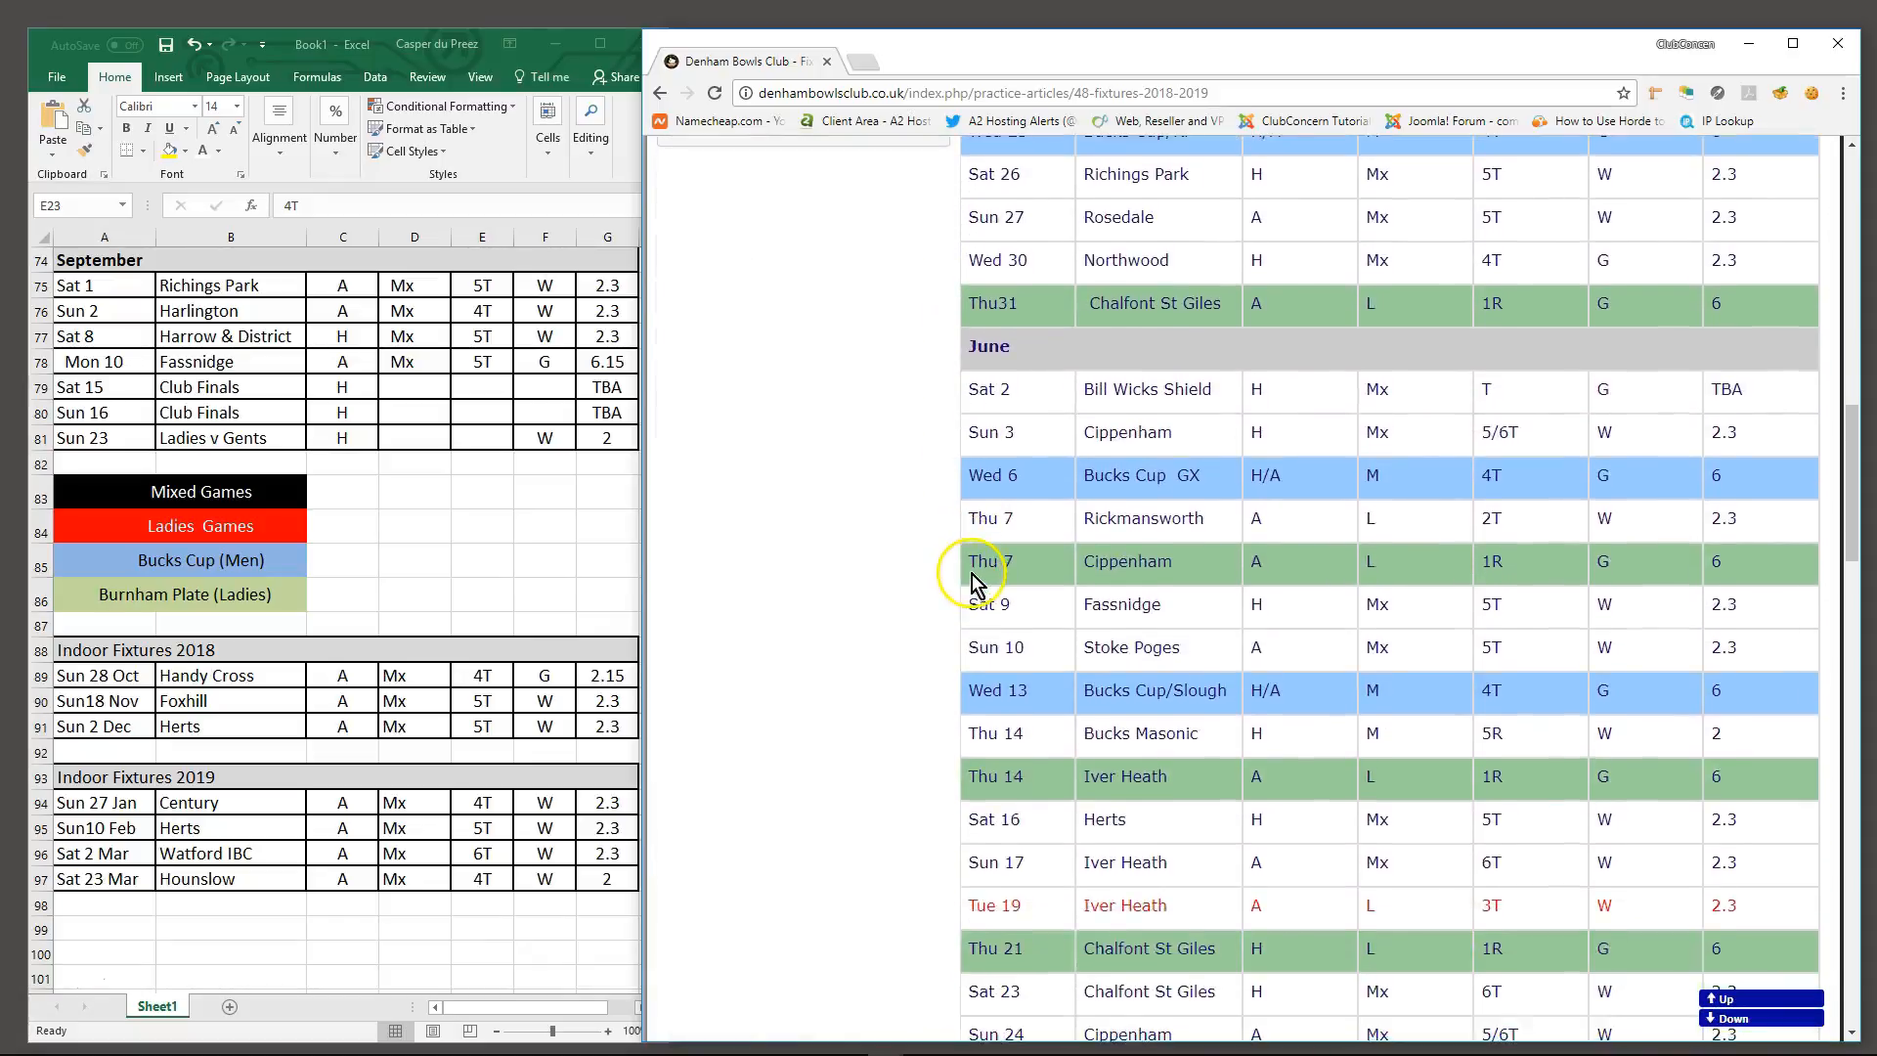
scroll(973, 591, "down", 5)
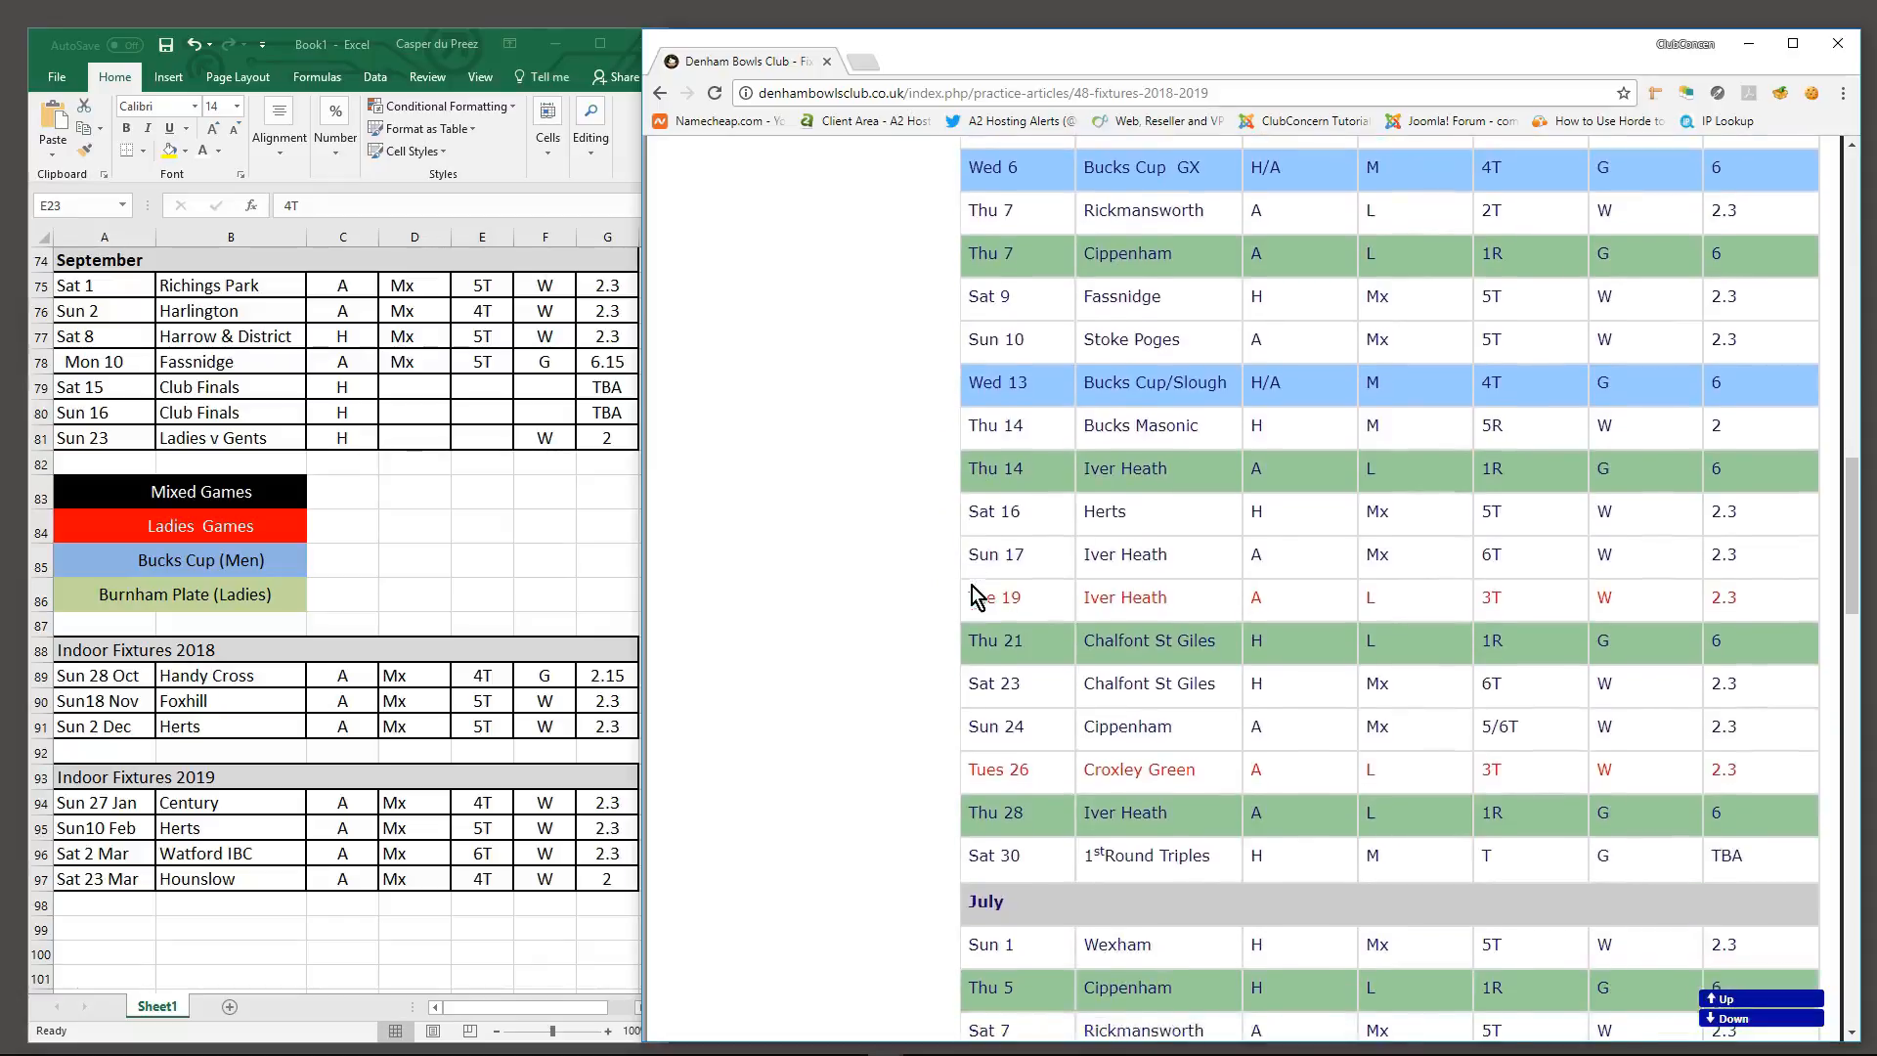
scroll(972, 592, "down", 1)
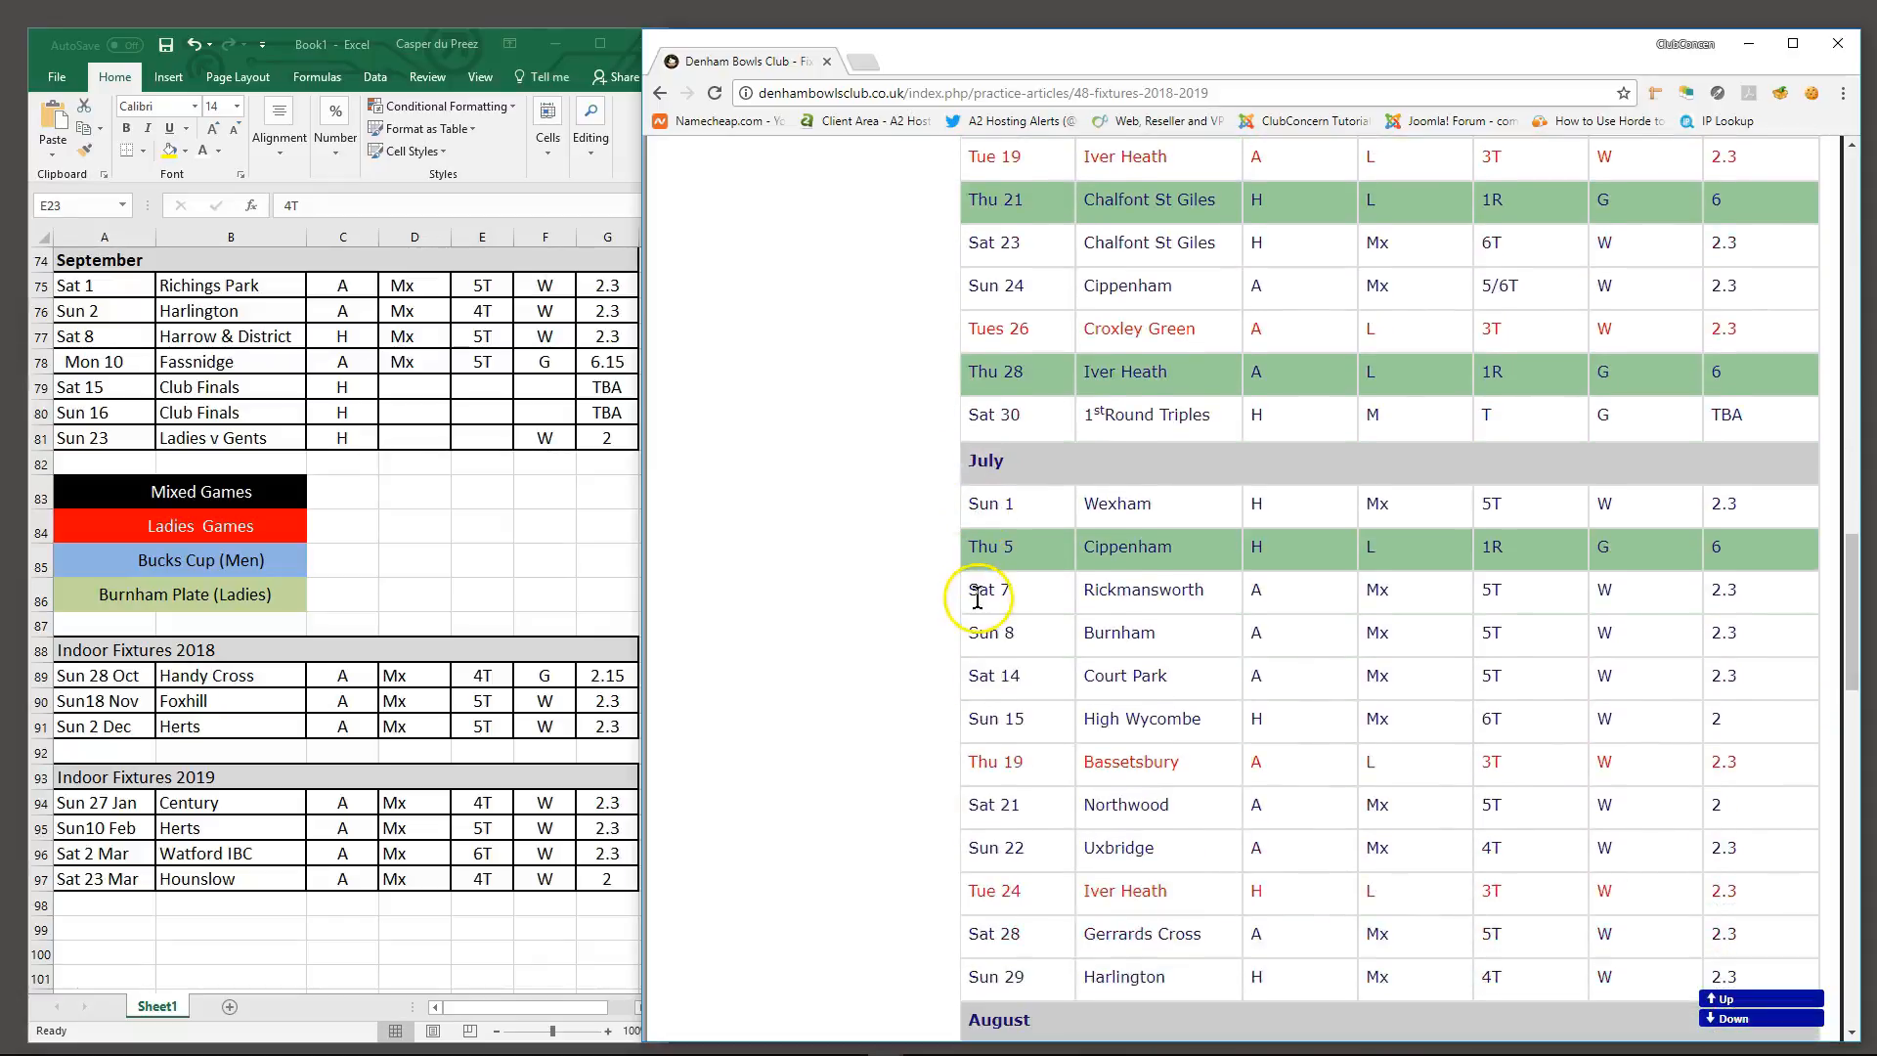
scroll(975, 598, "down", 3)
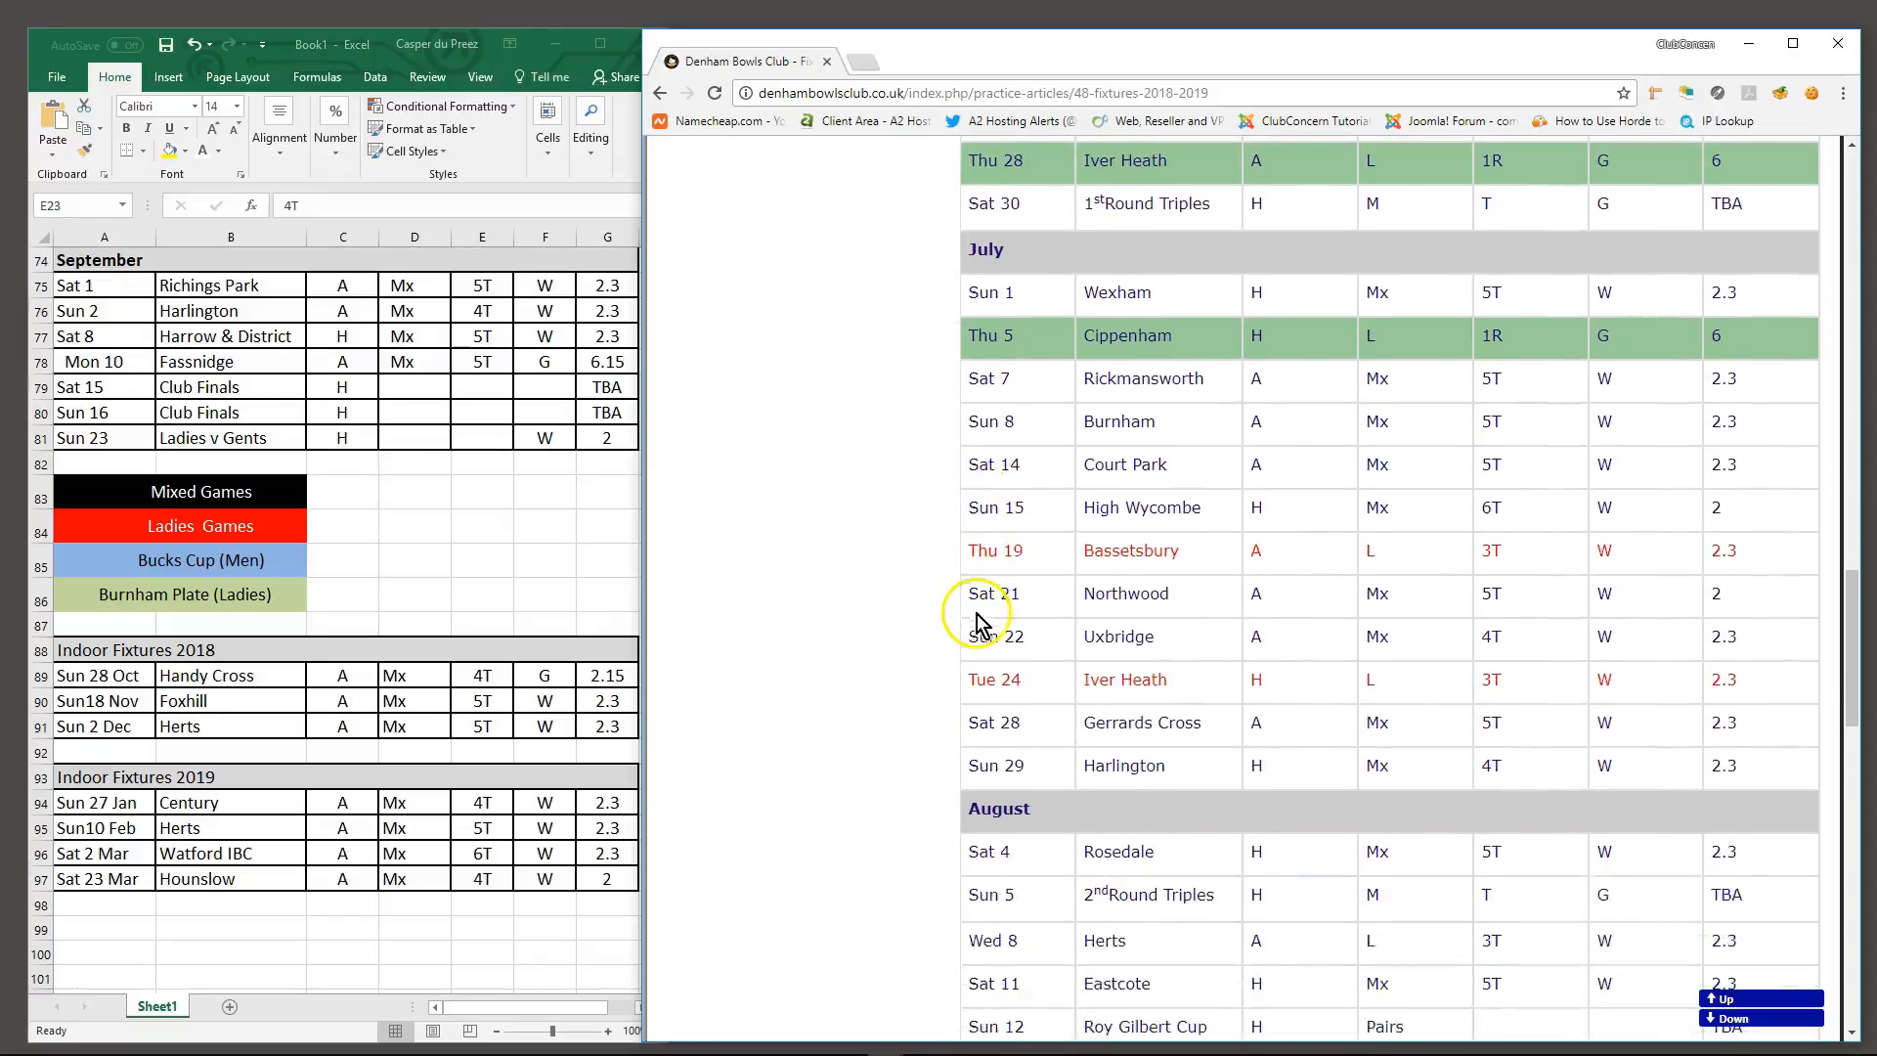
scroll(975, 647, "down", 3)
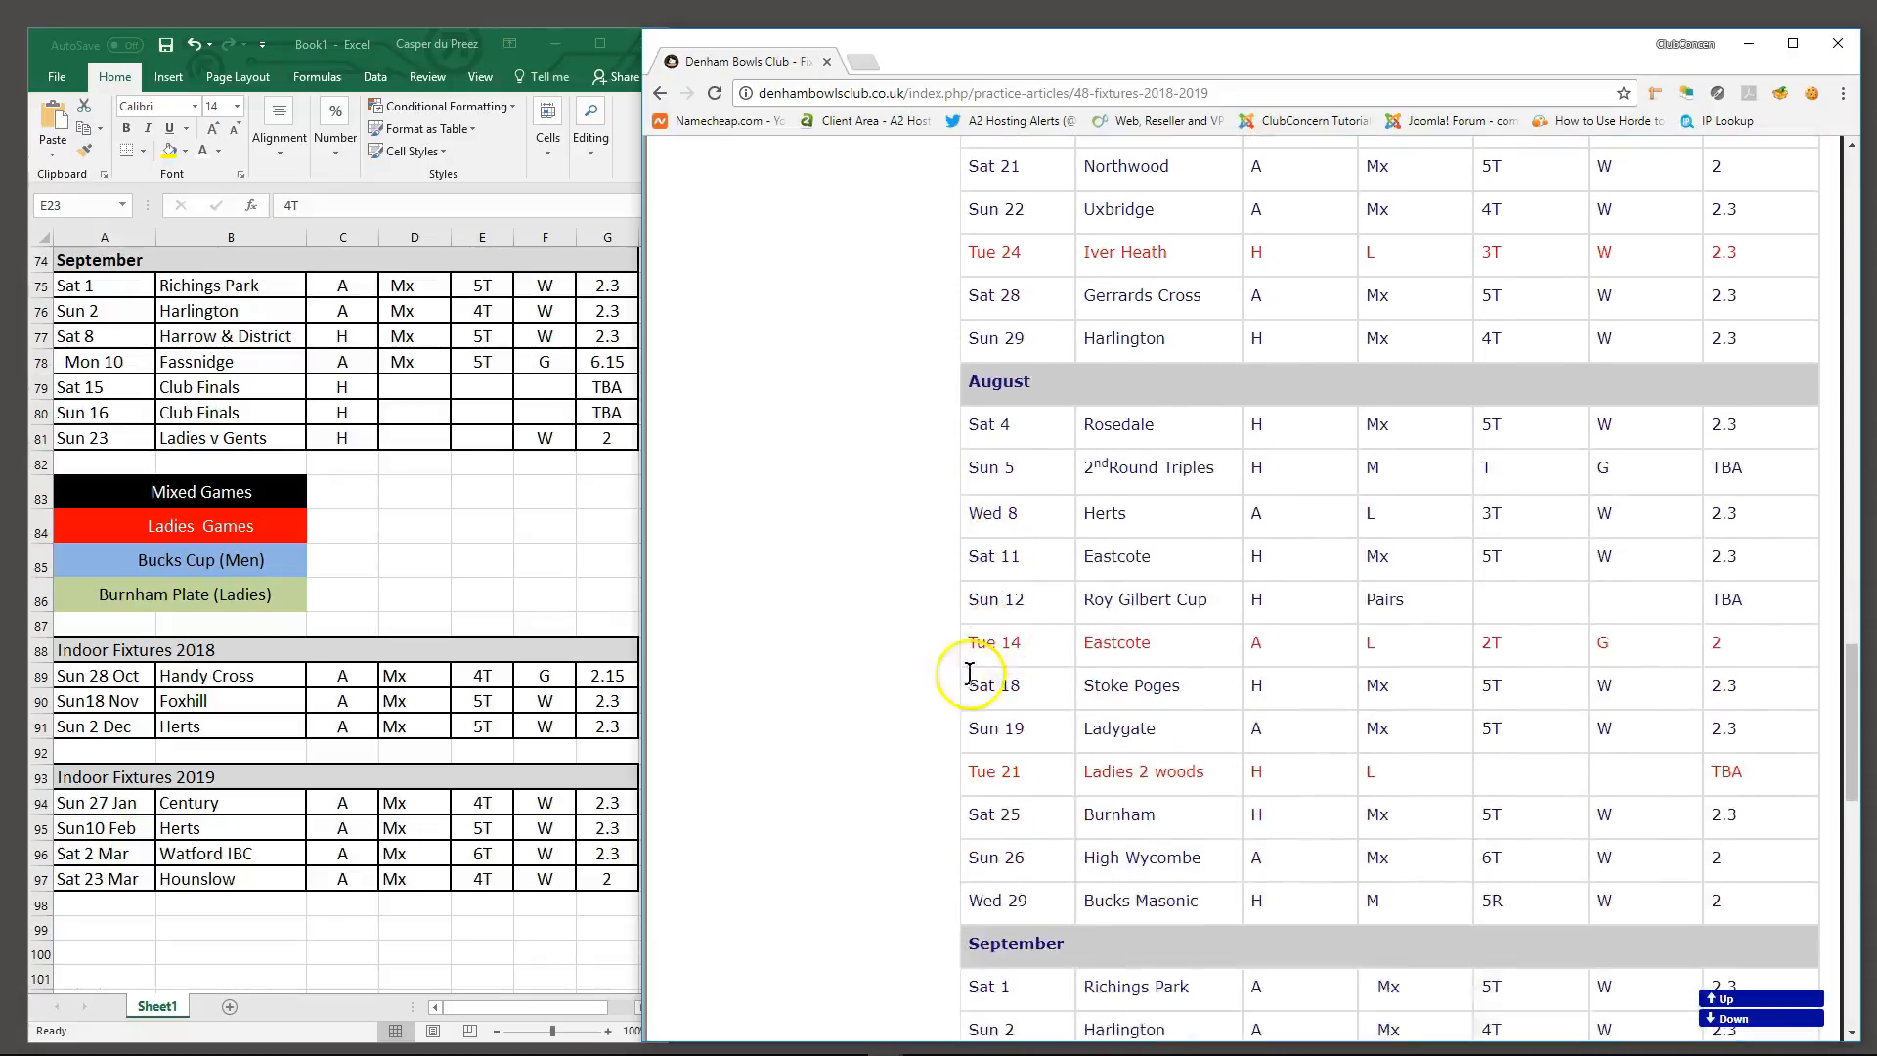
scroll(946, 640, "down", 2)
scroll(938, 577, "down", 1)
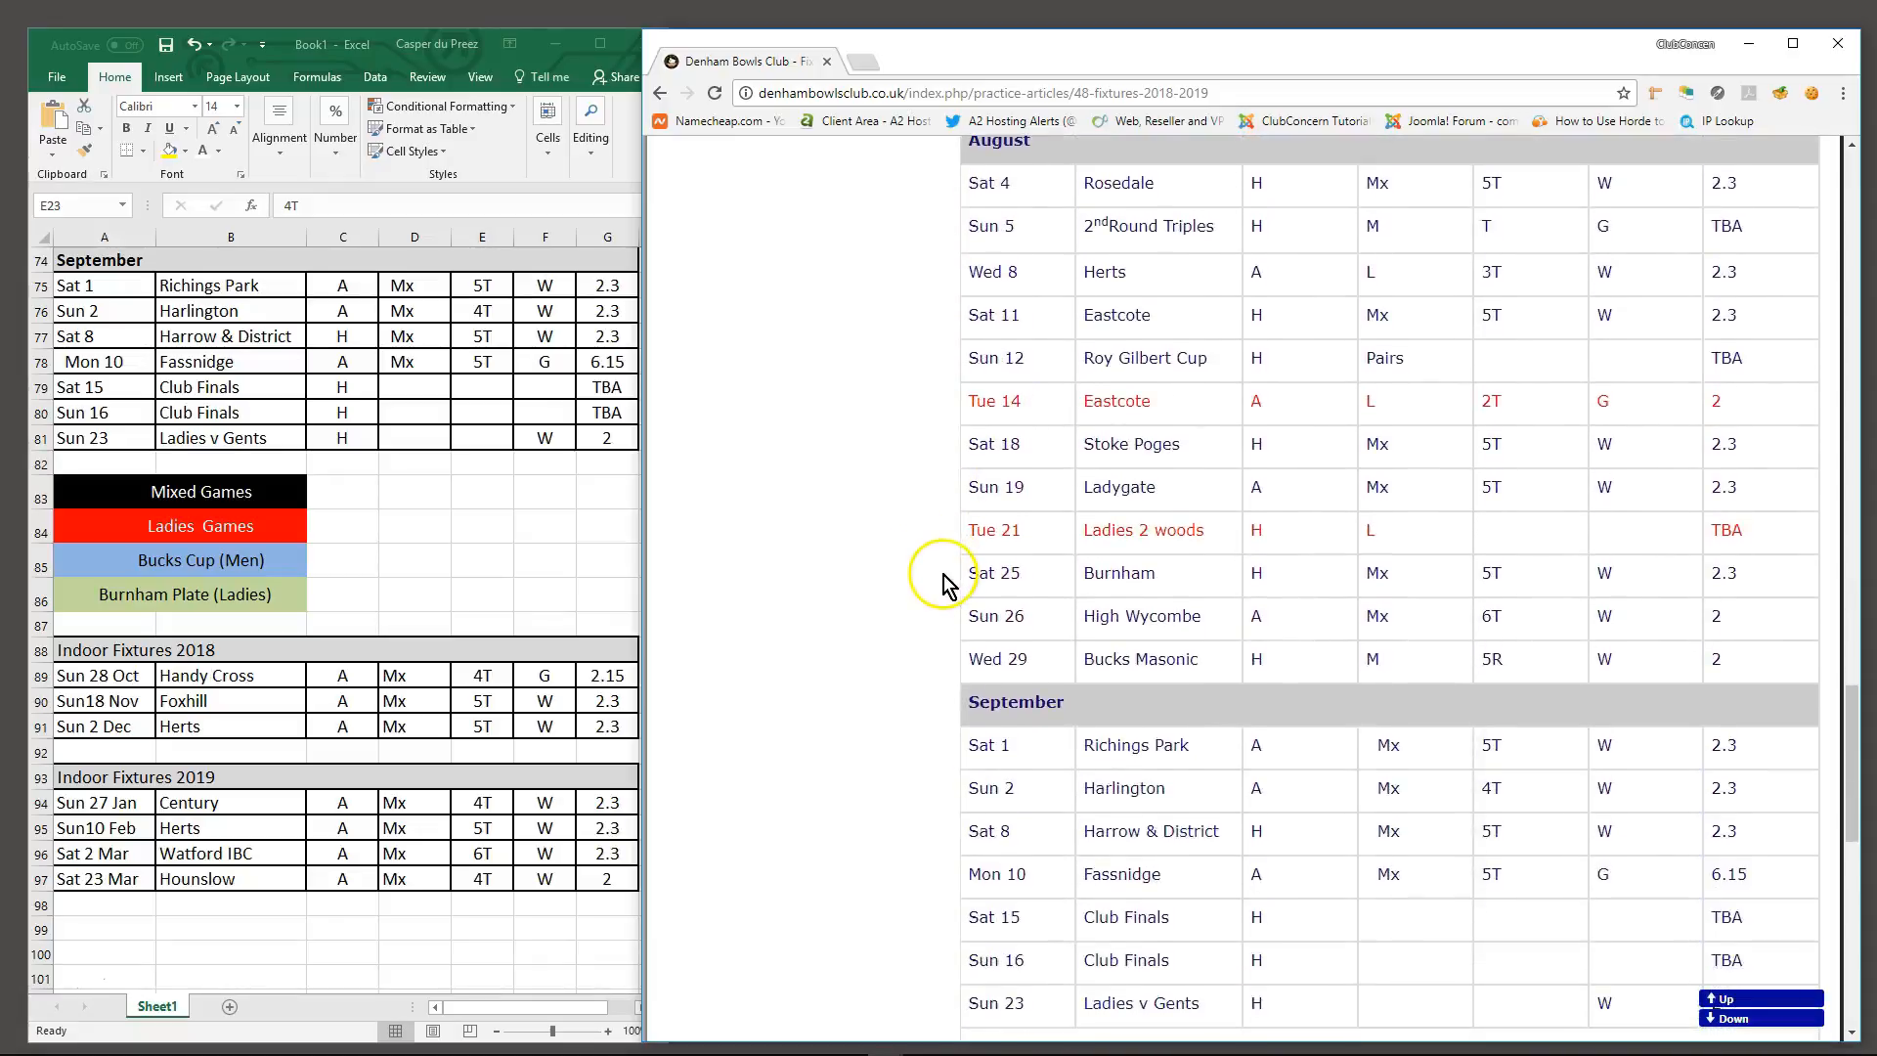
scroll(966, 596, "down", 4)
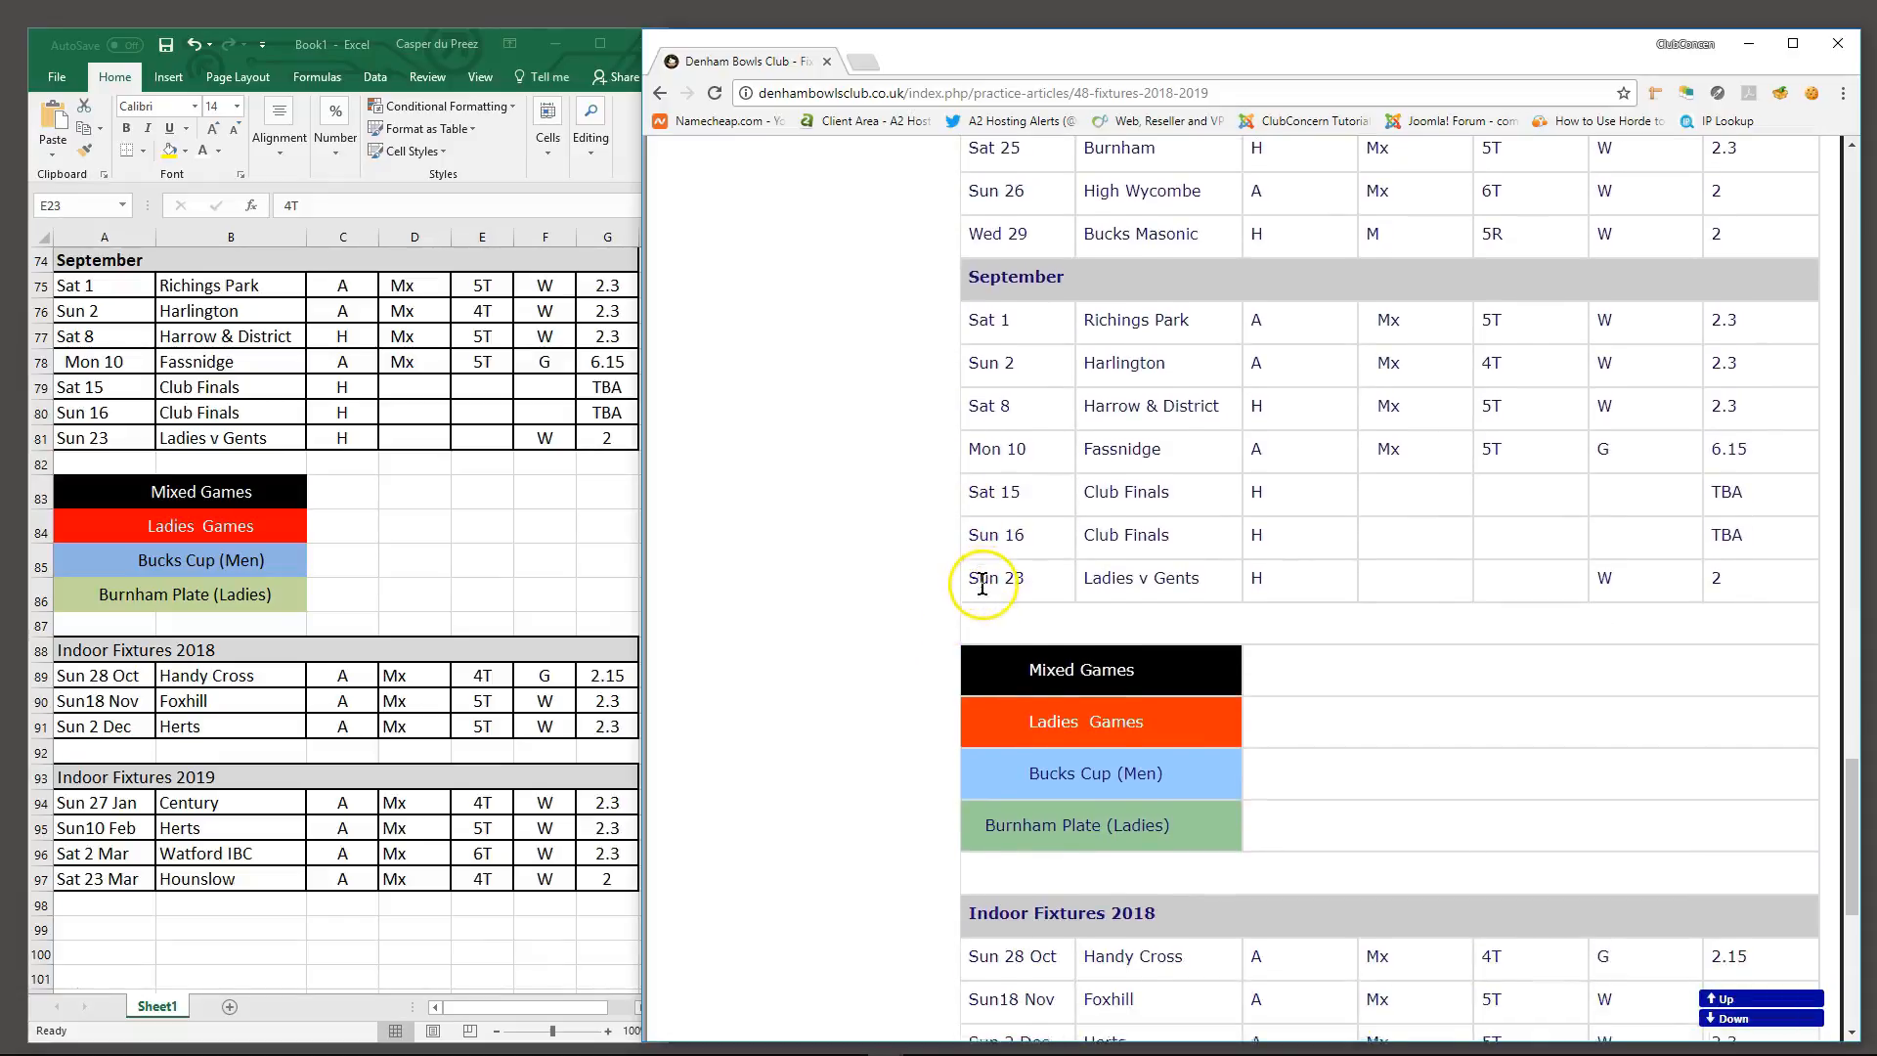
scroll(983, 587, "down", 1)
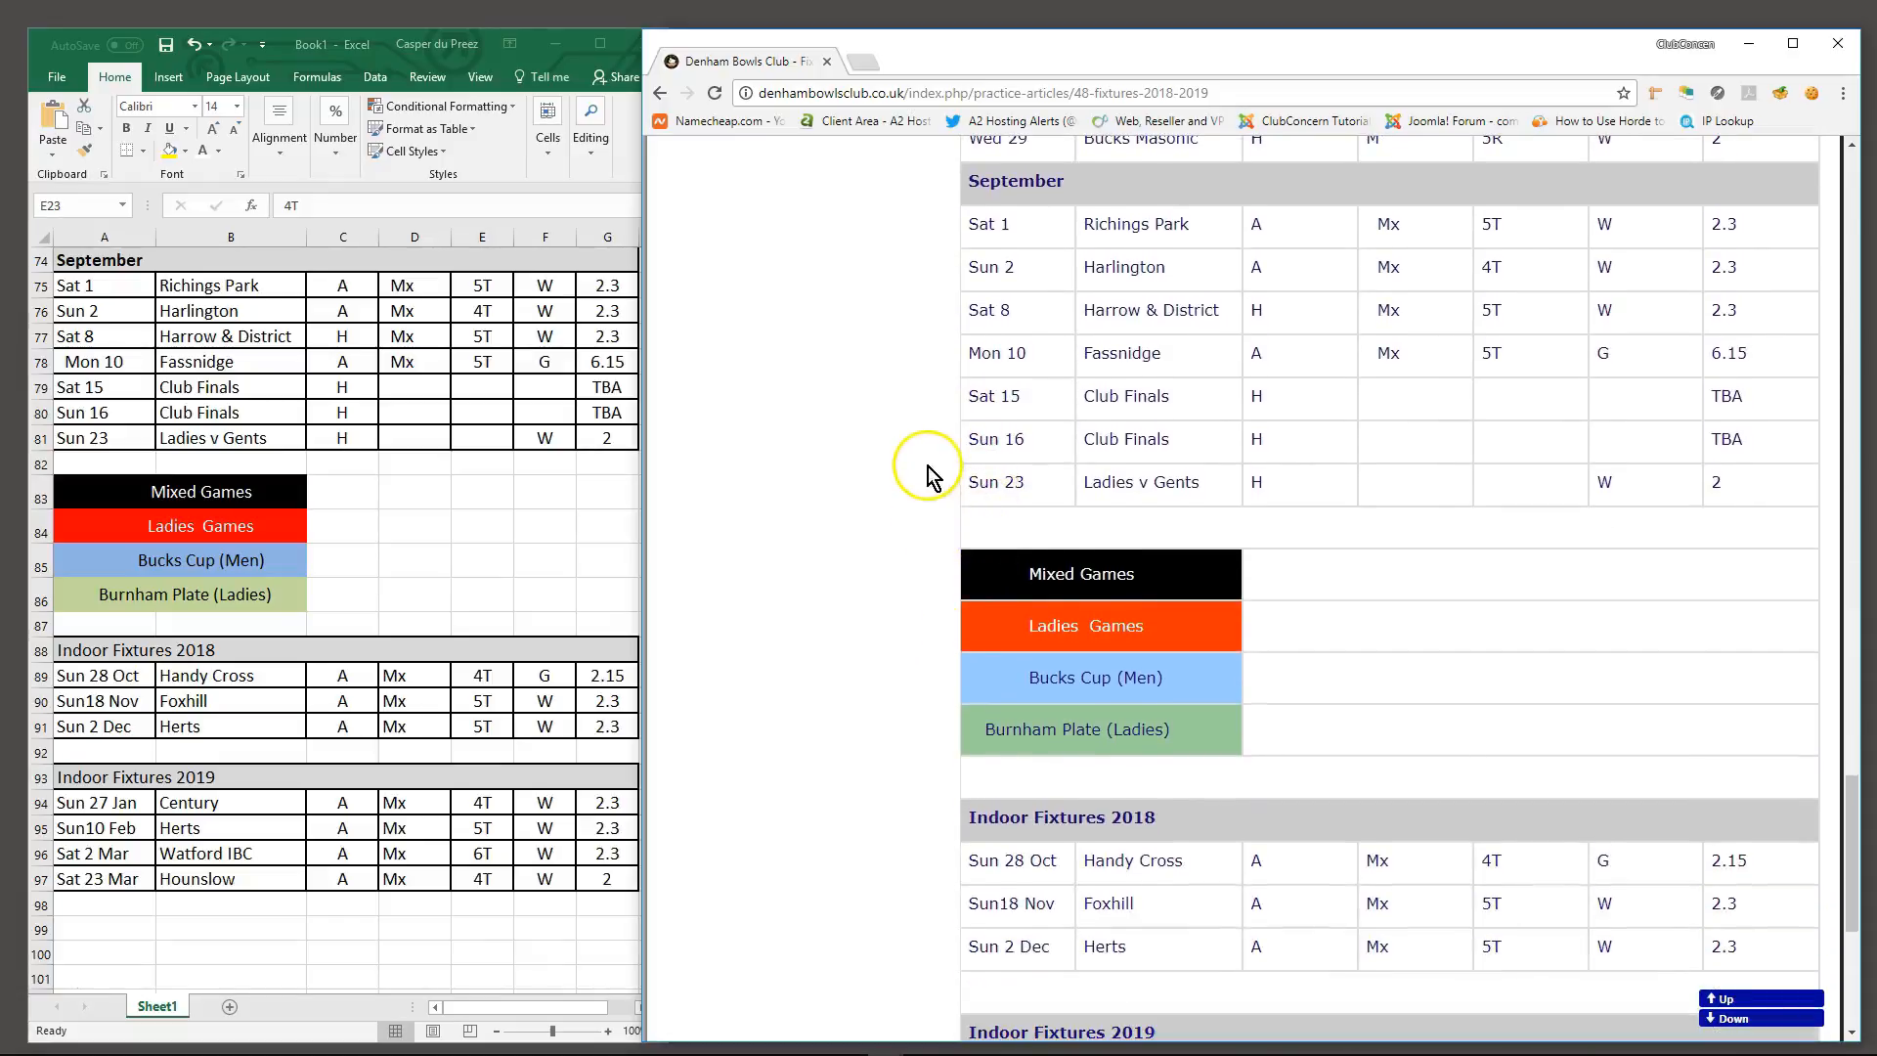
scroll(930, 518, "down", 2)
scroll(926, 528, "down", 1)
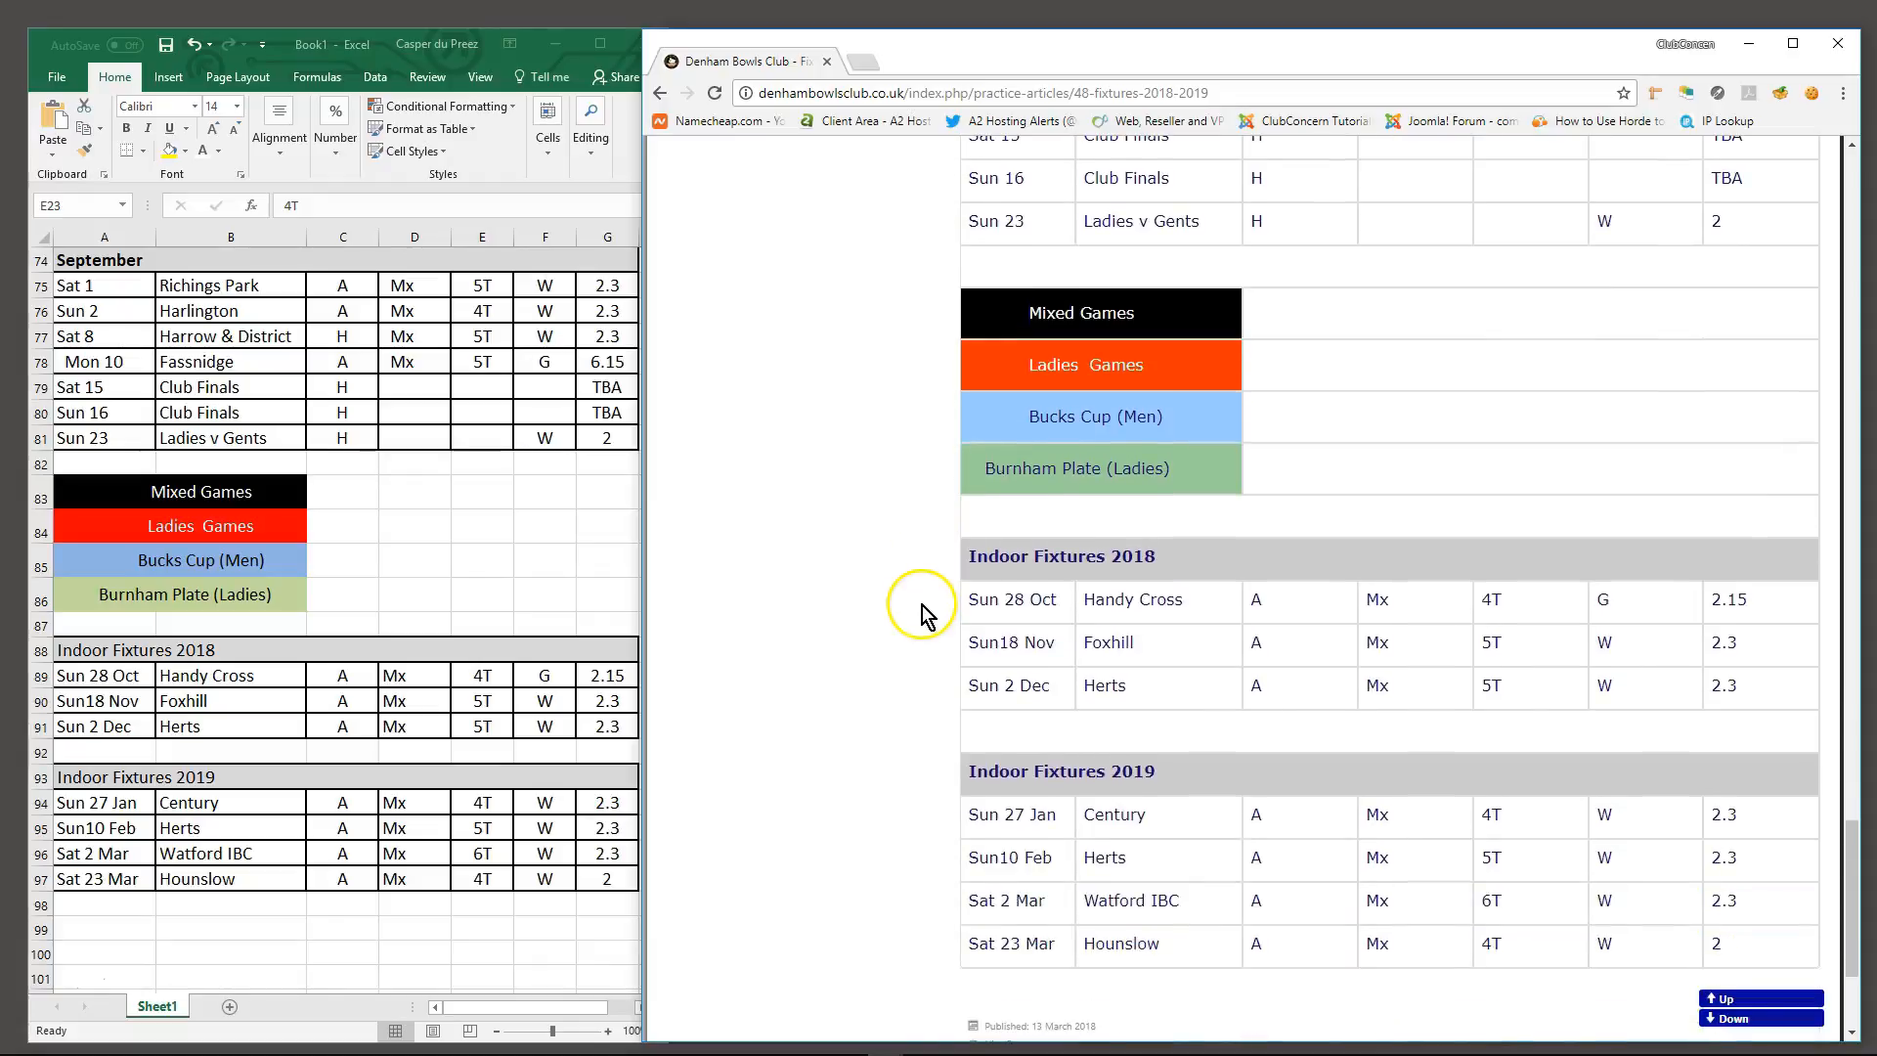
scroll(933, 625, "down", 2)
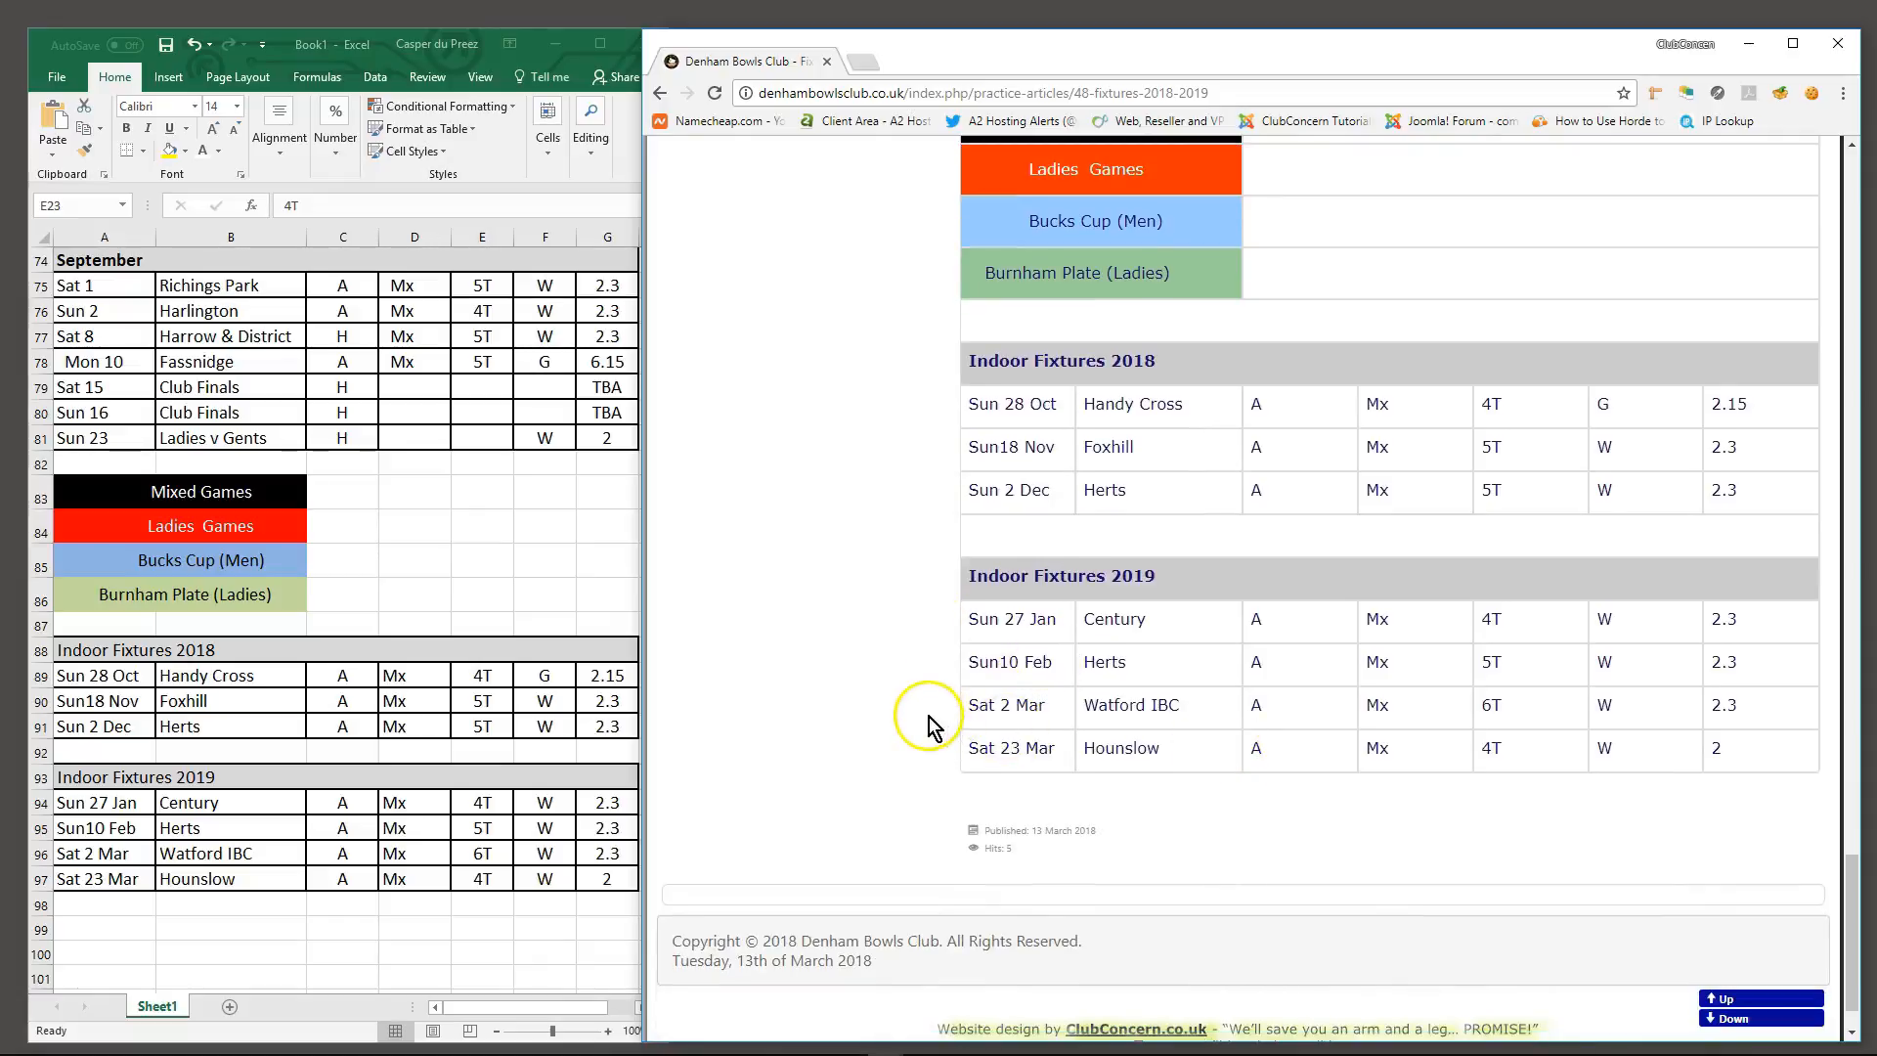
scroll(965, 640, "up", 1)
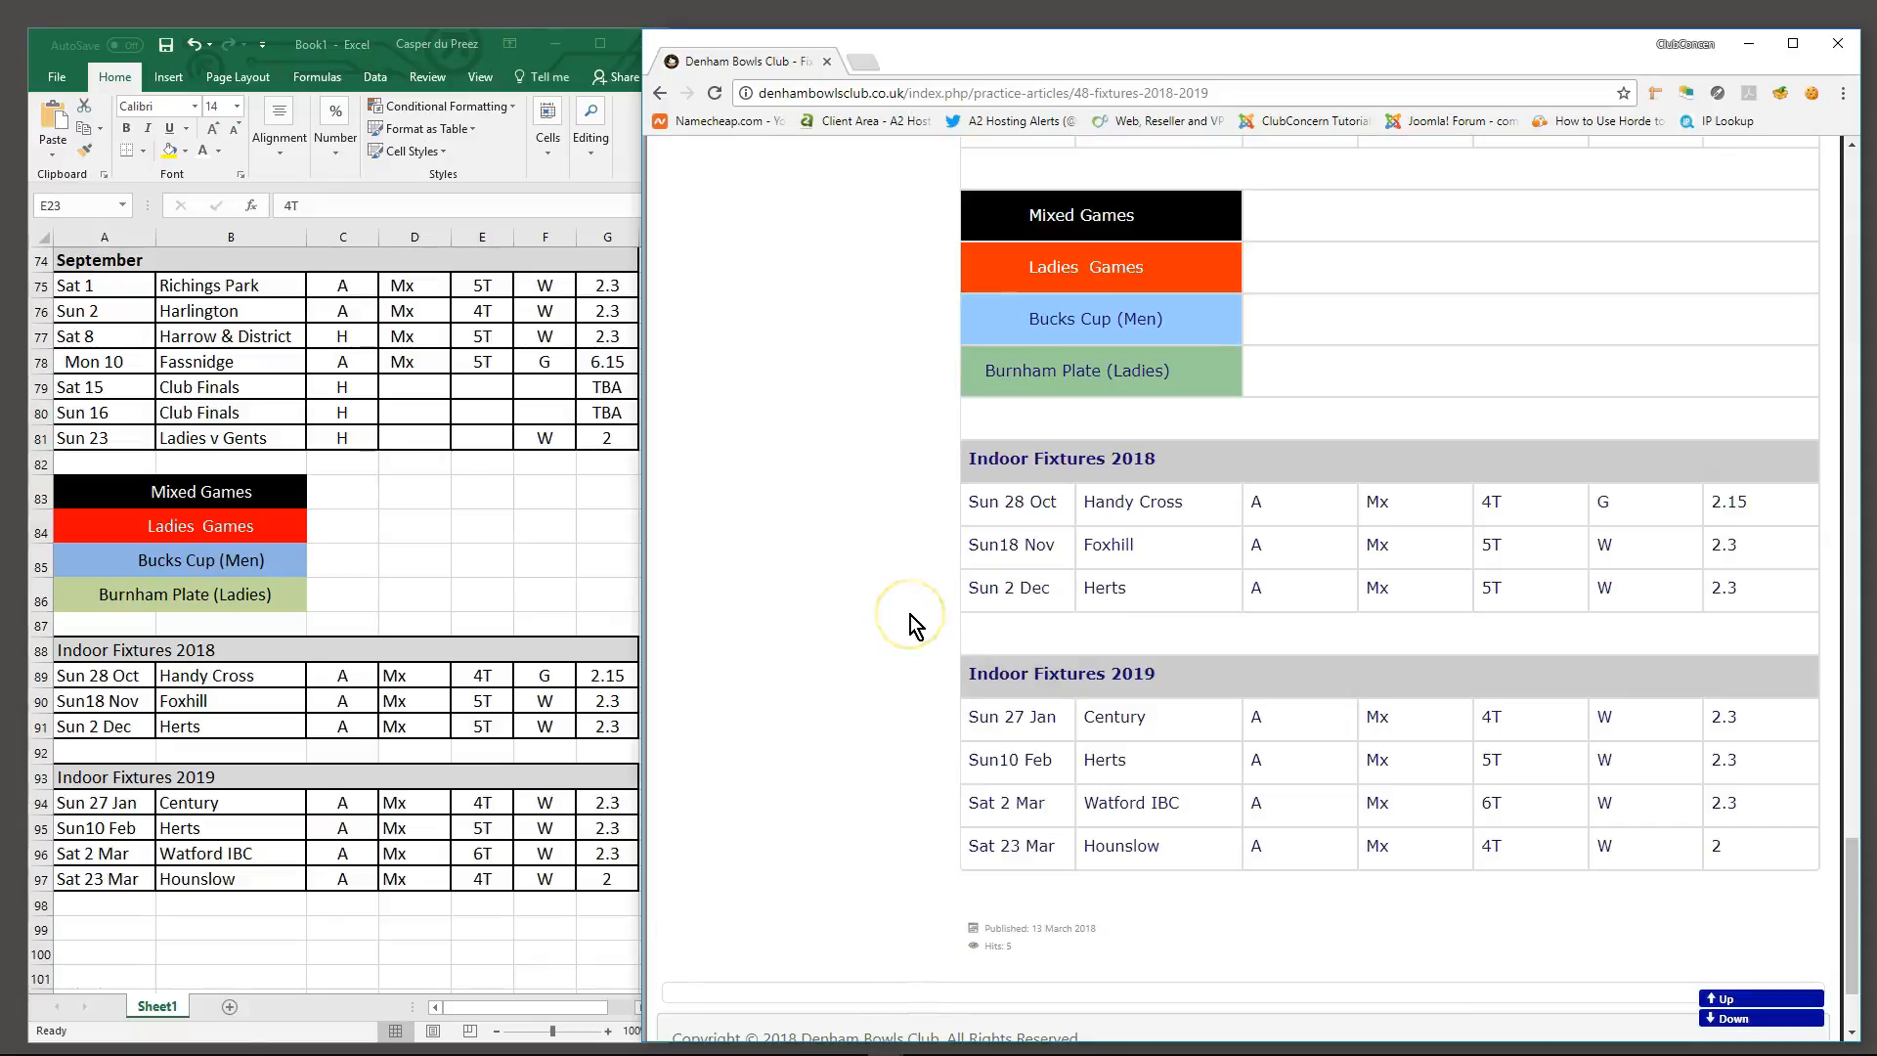
scroll(911, 615, "up", 5)
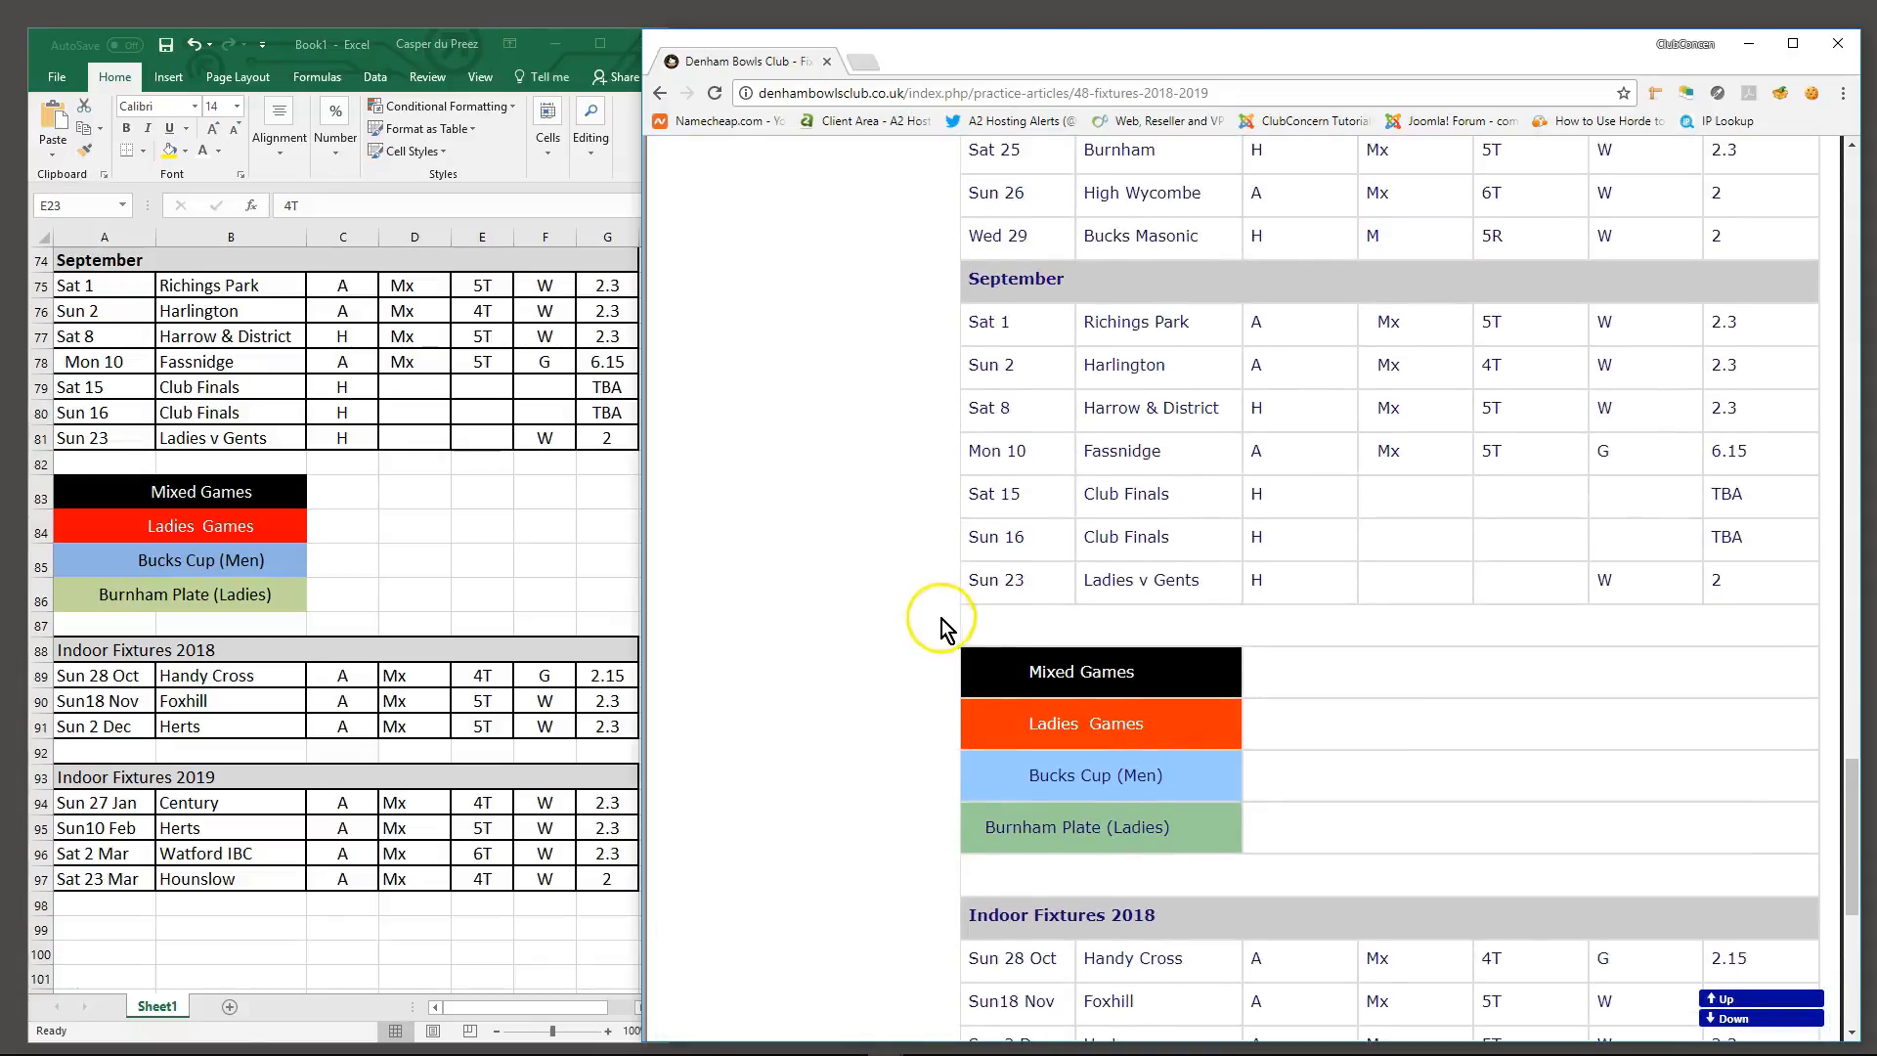
scroll(942, 618, "up", 8)
scroll(946, 628, "up", 18)
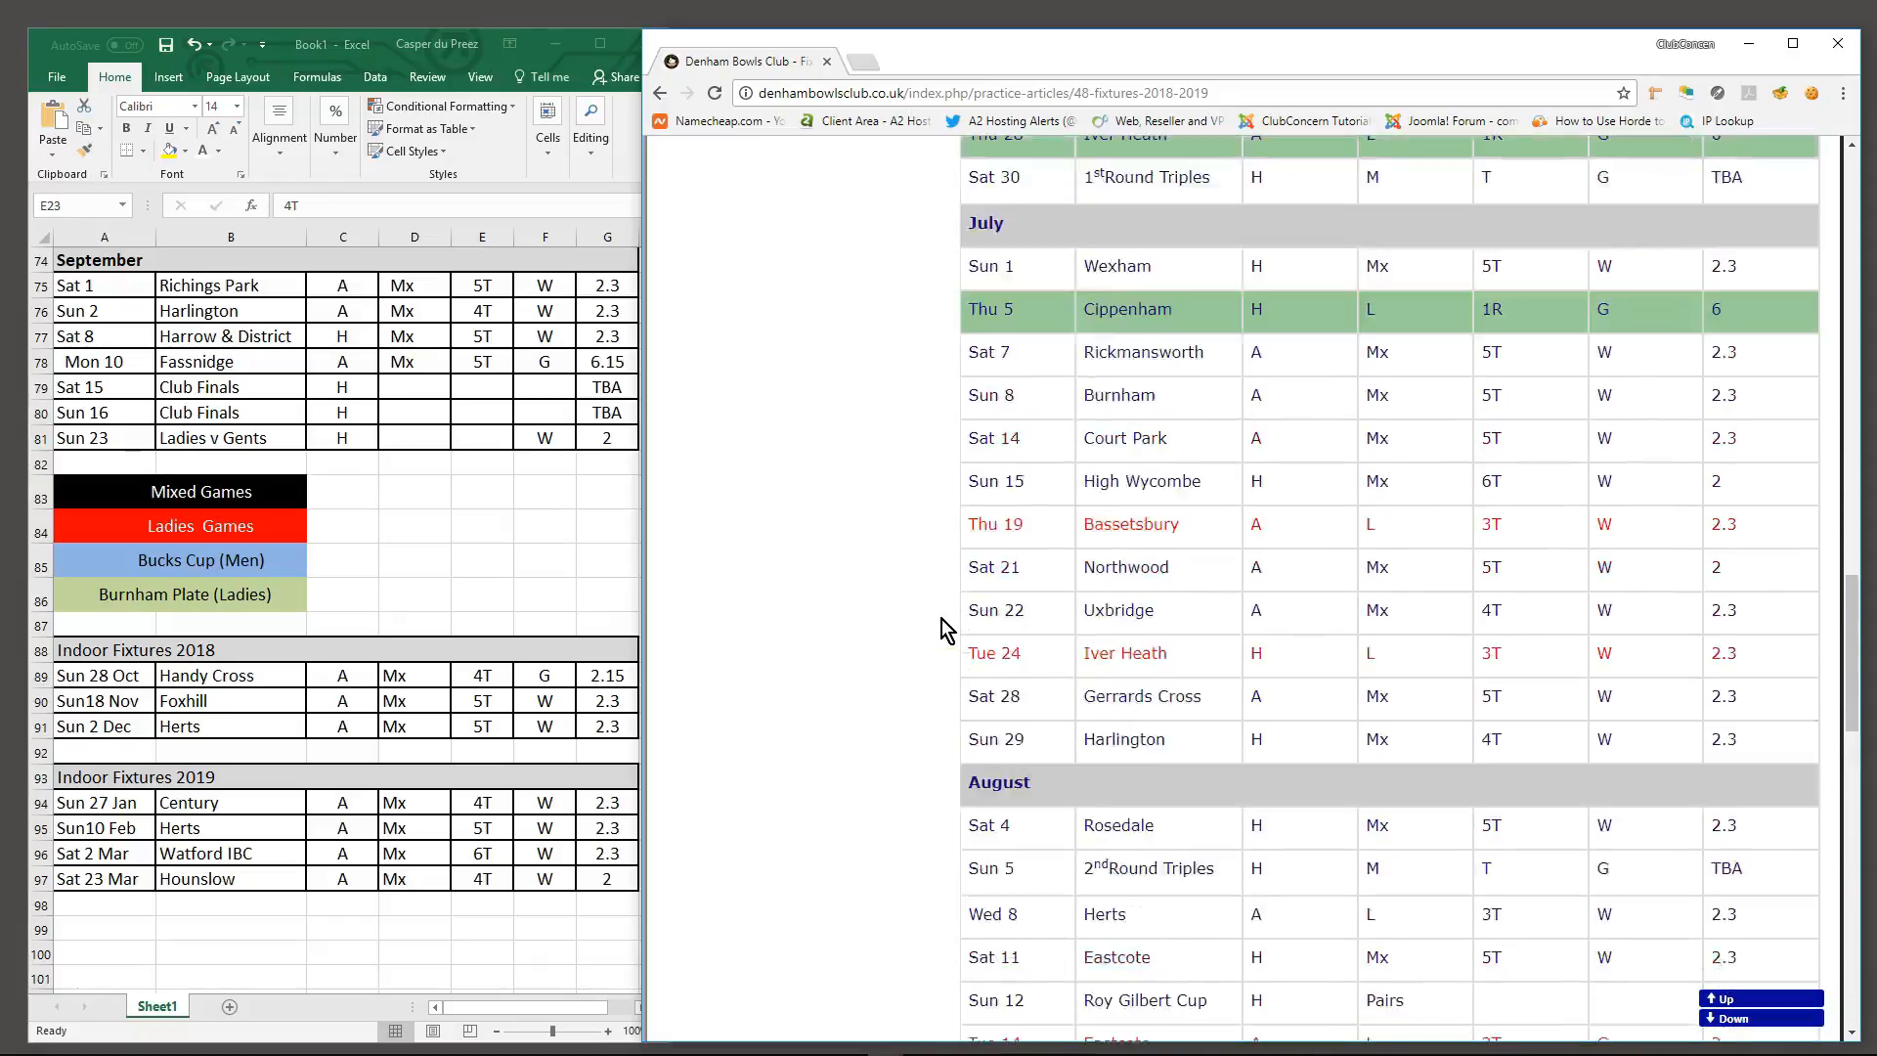
scroll(946, 628, "up", 10)
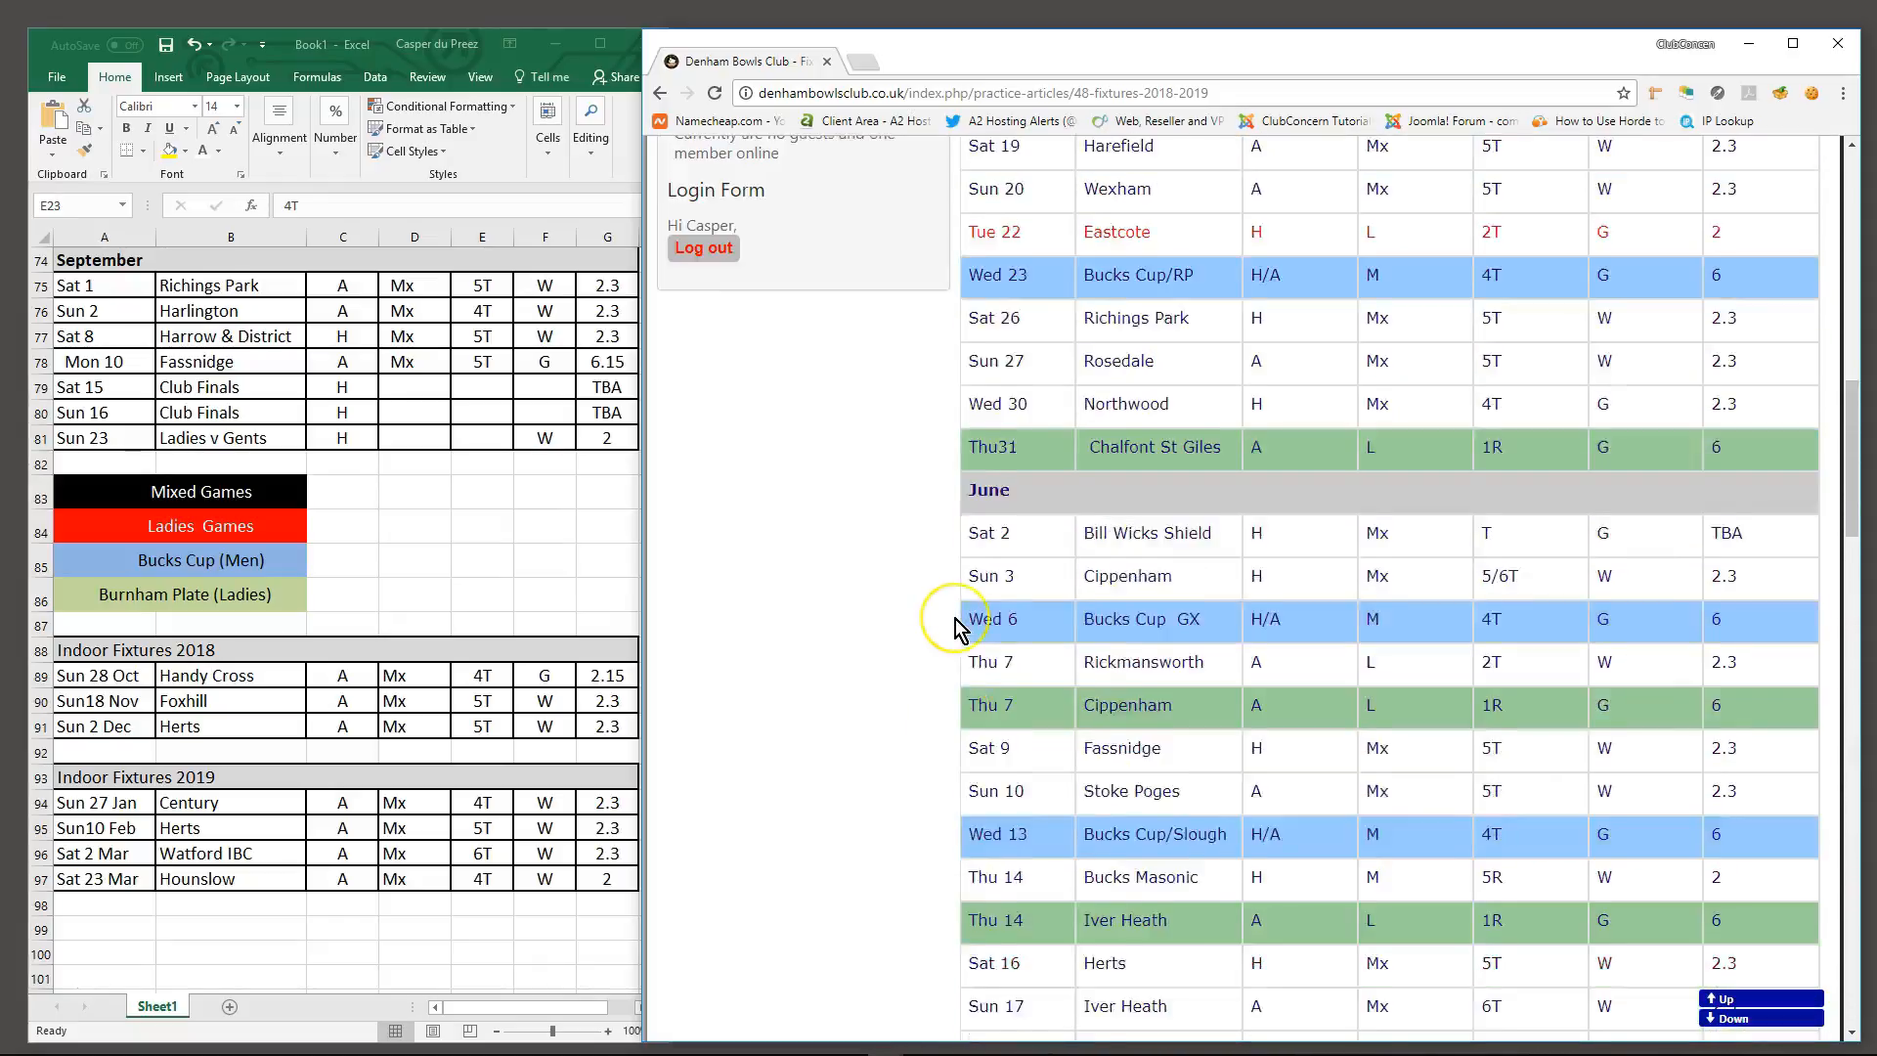
scroll(956, 628, "up", 4)
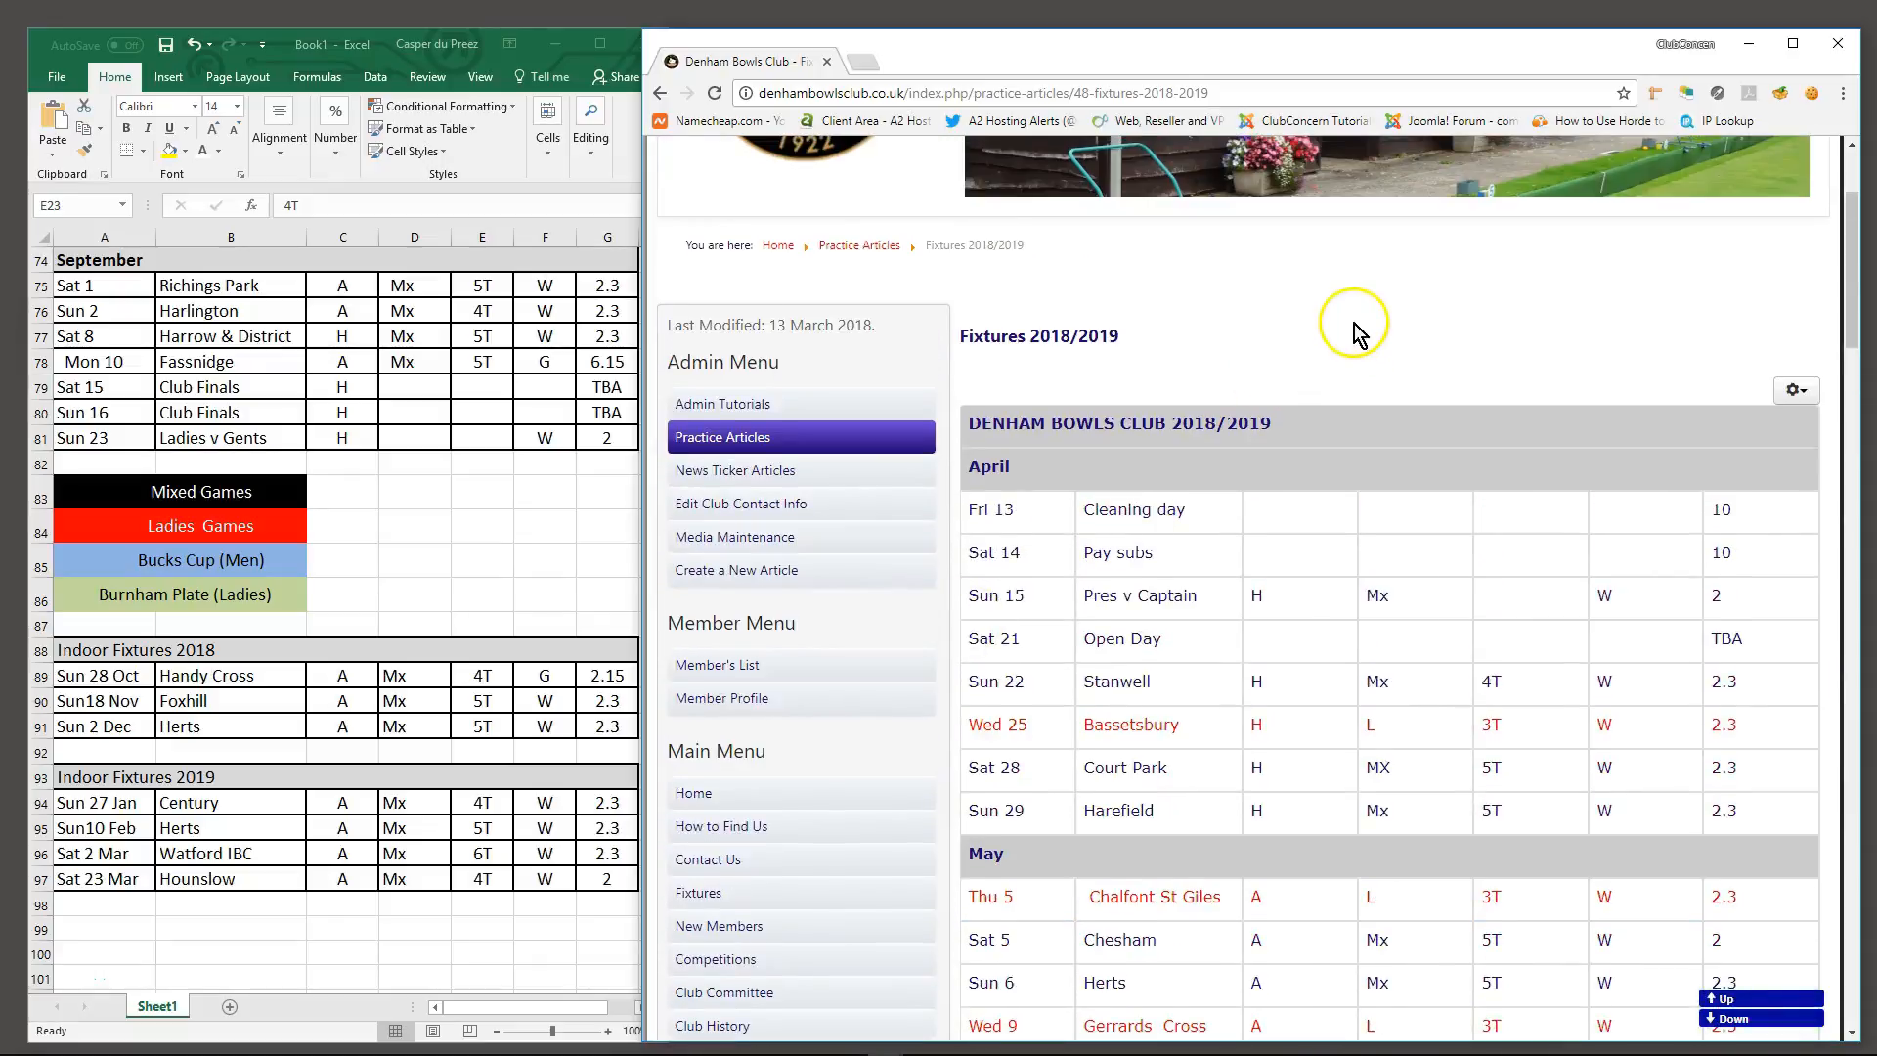
Open the site's Fixtures page and examine the existing Fixtures 2017 and Indoor Fixtures 2017/18 articles
scroll(1348, 342, "down", 1)
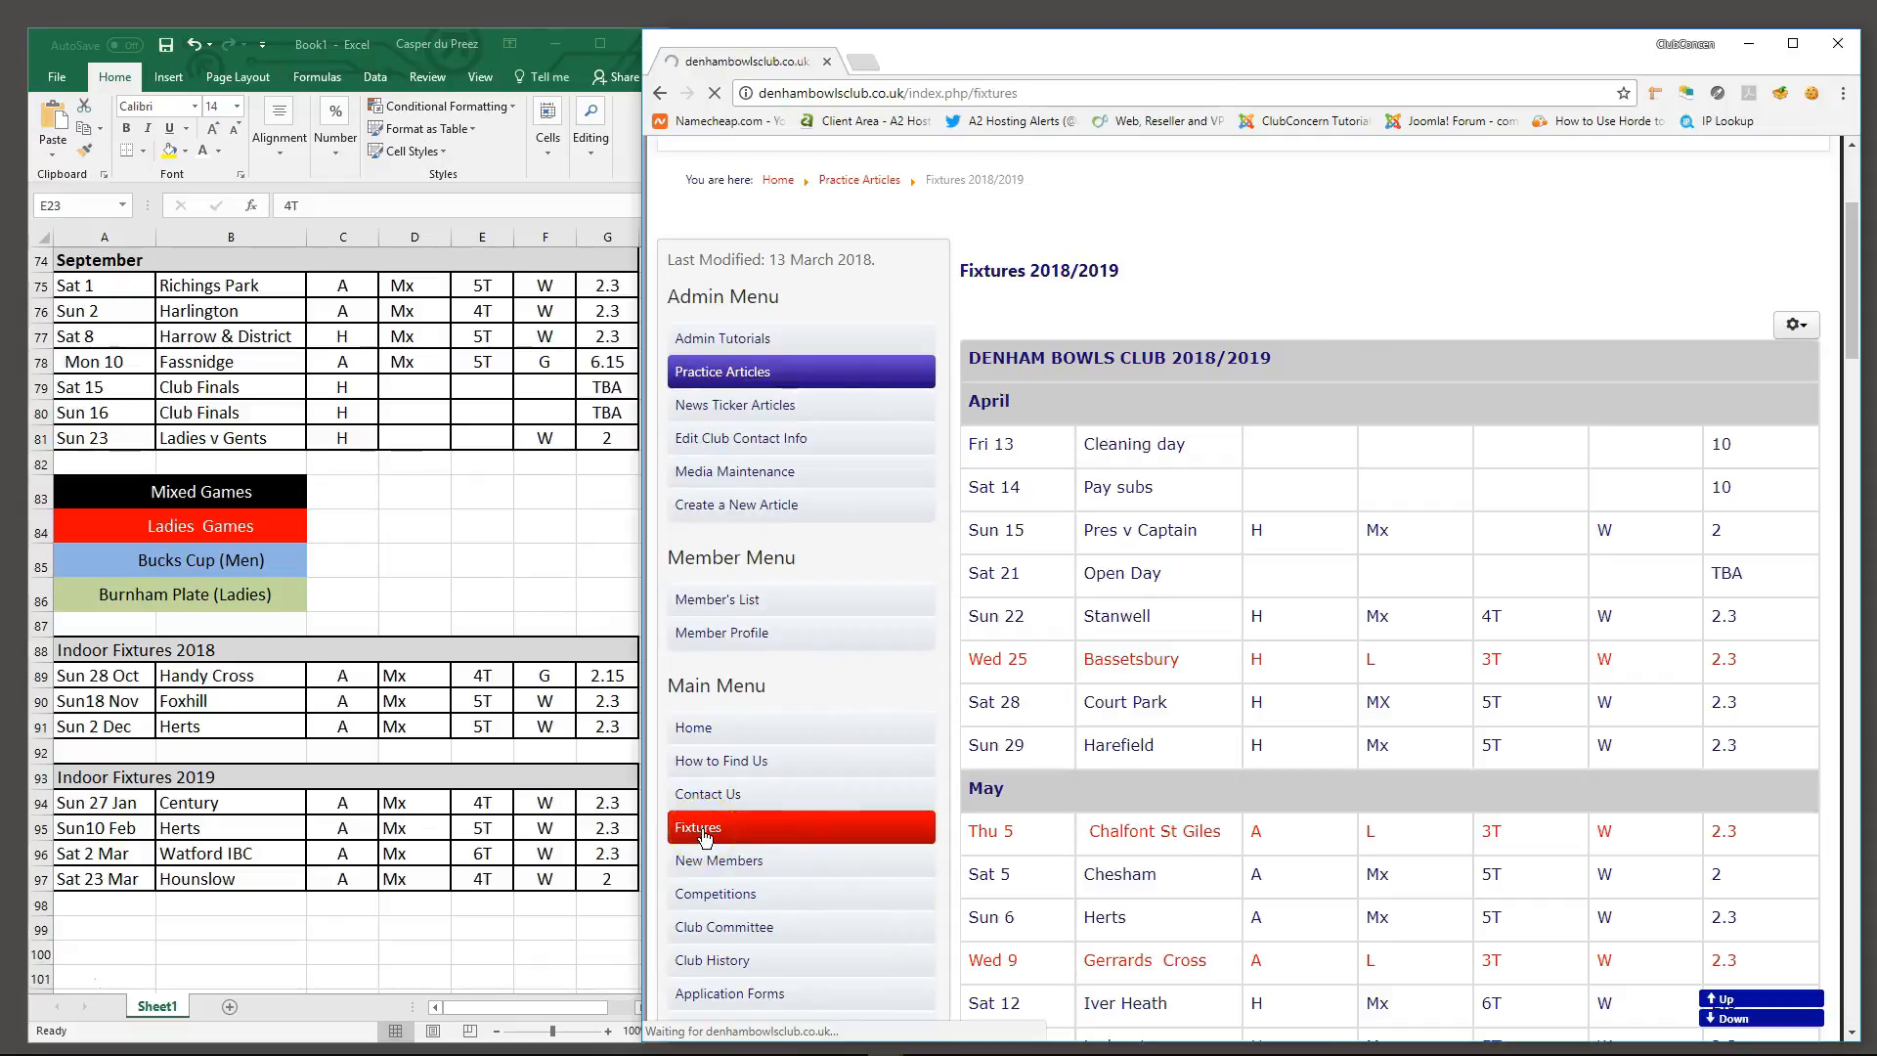
scroll(884, 740, "down", 2)
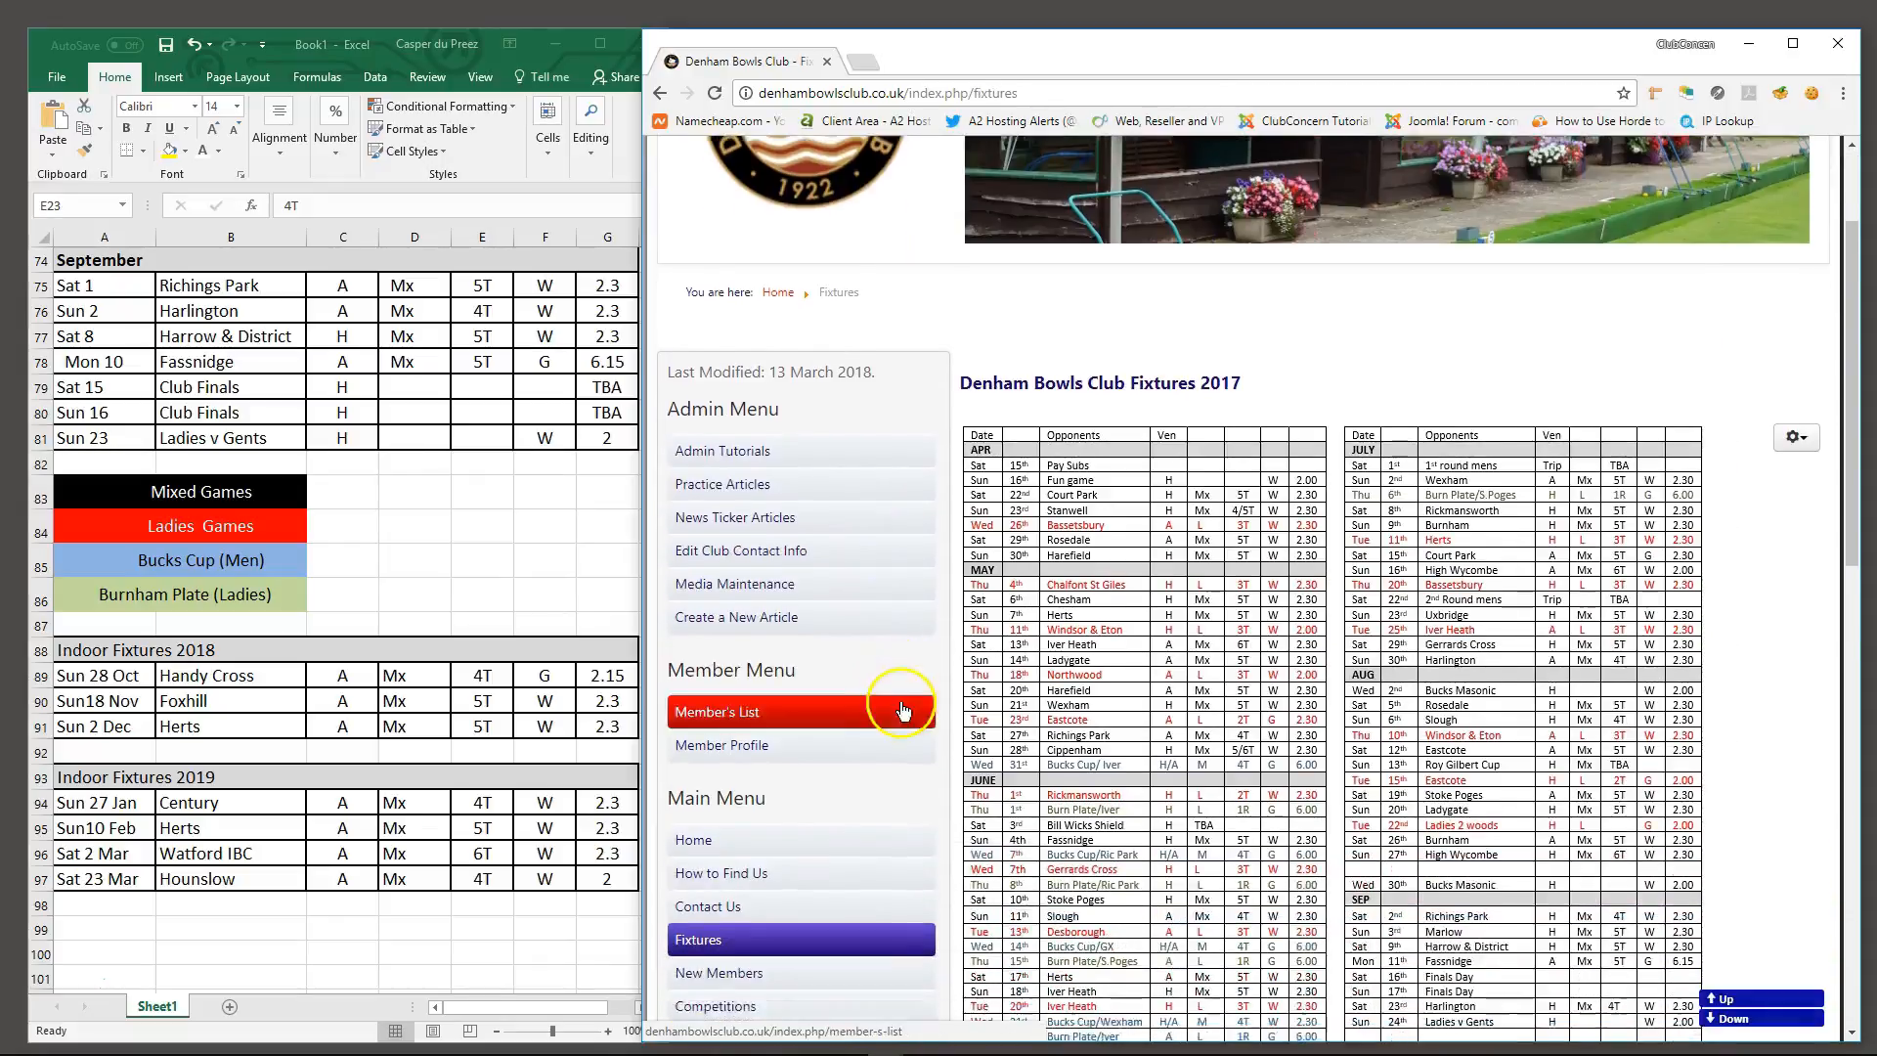
scroll(901, 711, "down", 1)
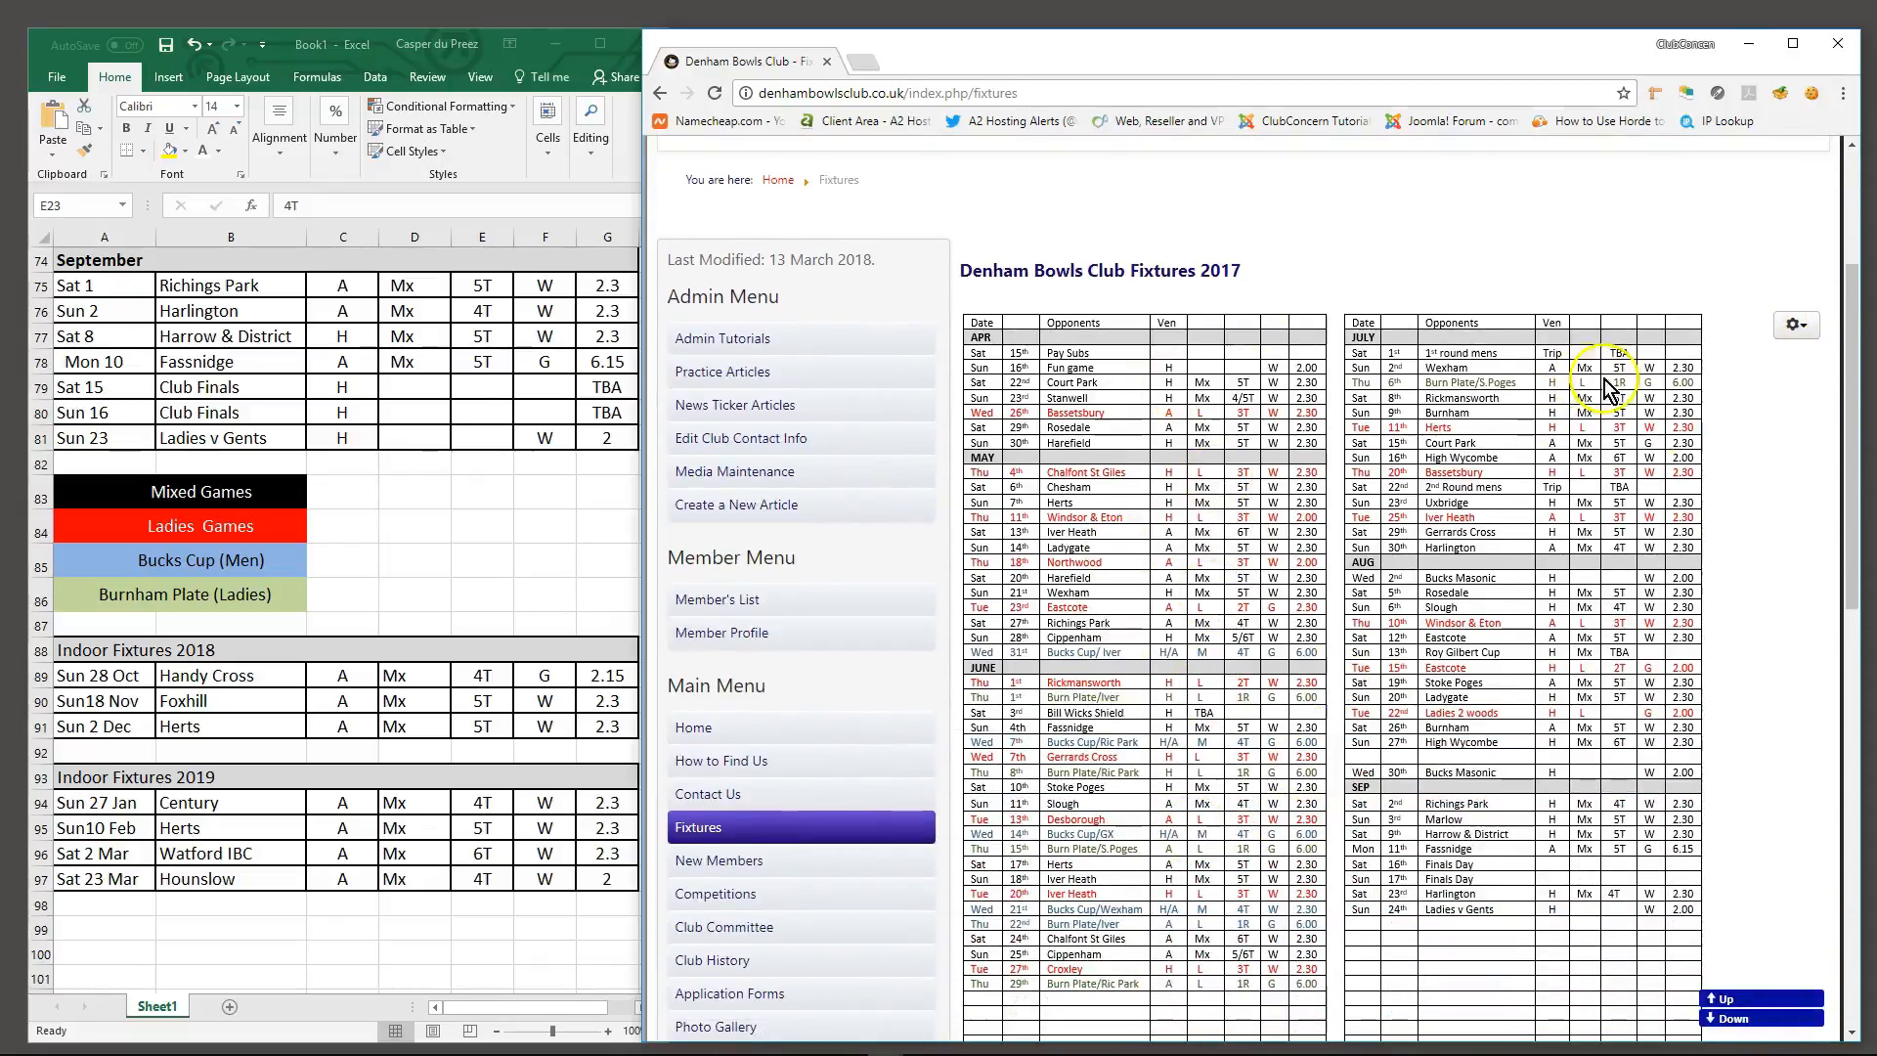
scroll(1333, 603, "down", 1)
scroll(1333, 603, "down", 6)
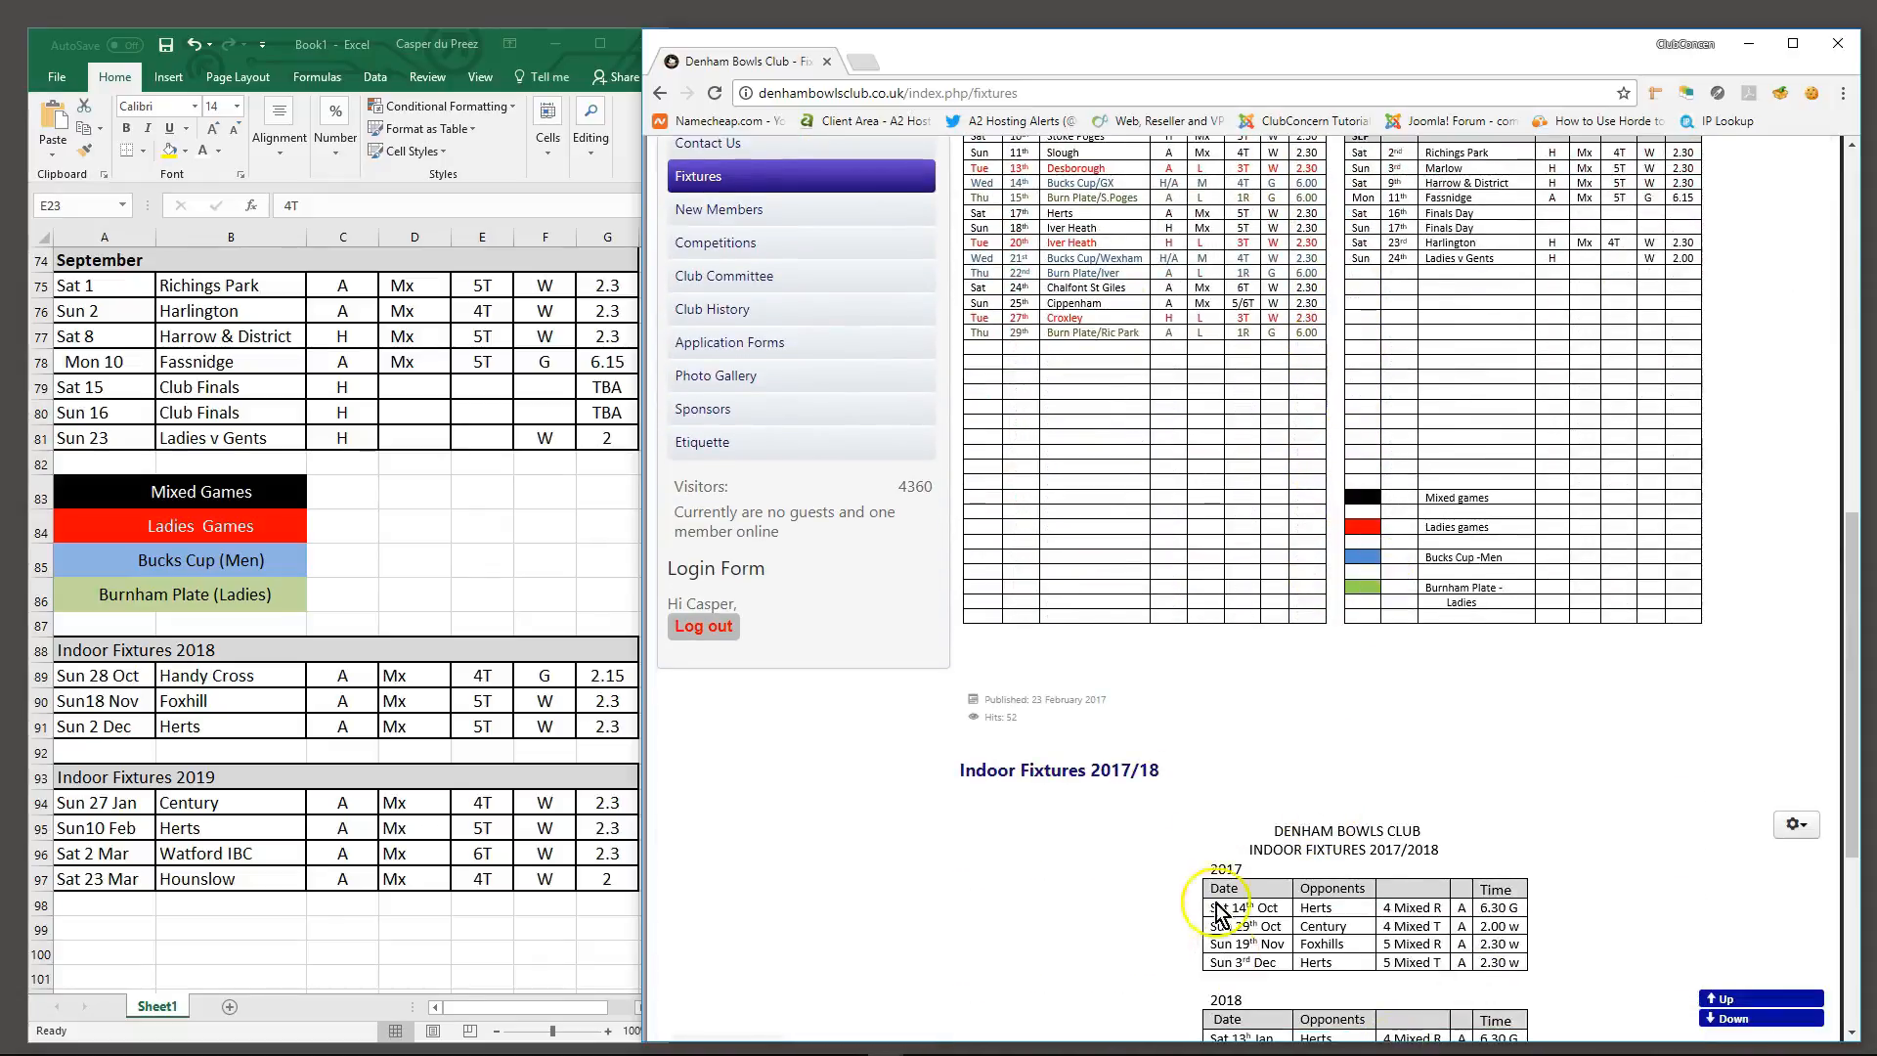
scroll(1171, 821, "down", 2)
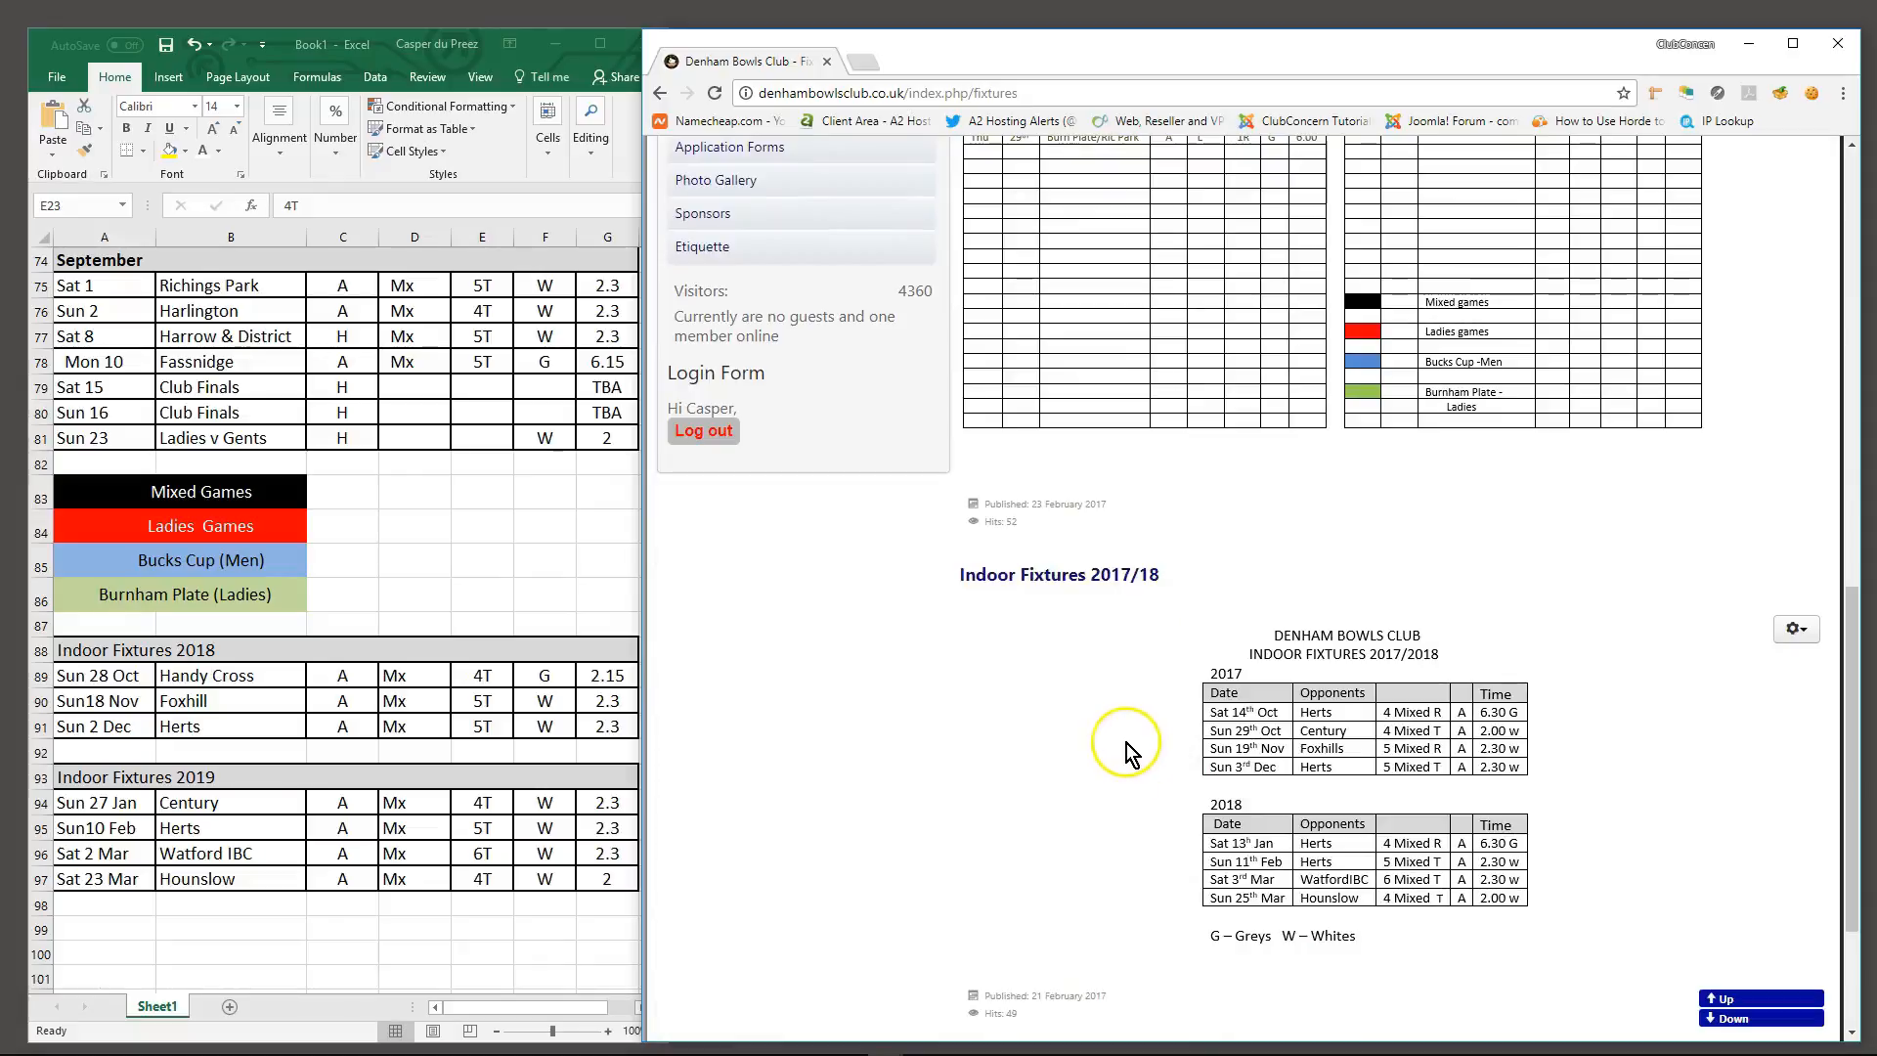
scroll(1126, 743, "up", 7)
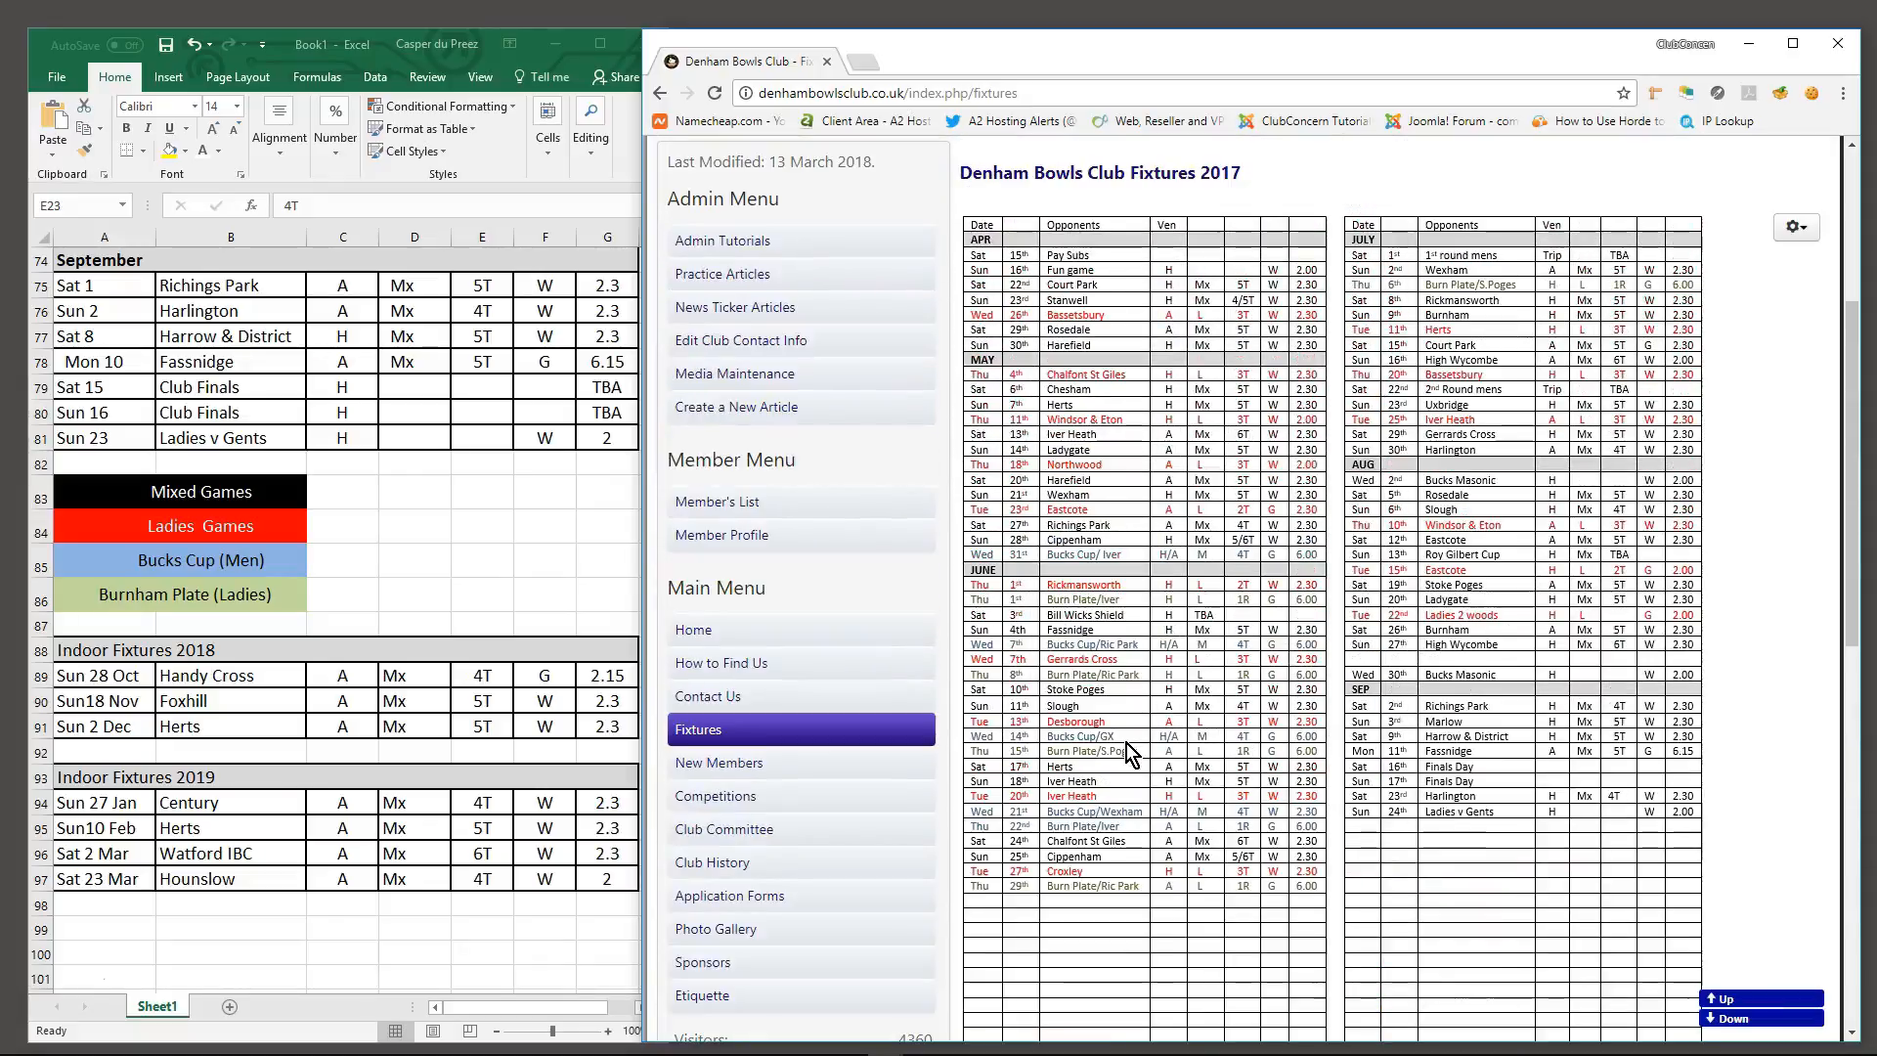
scroll(1081, 649, "up", 2)
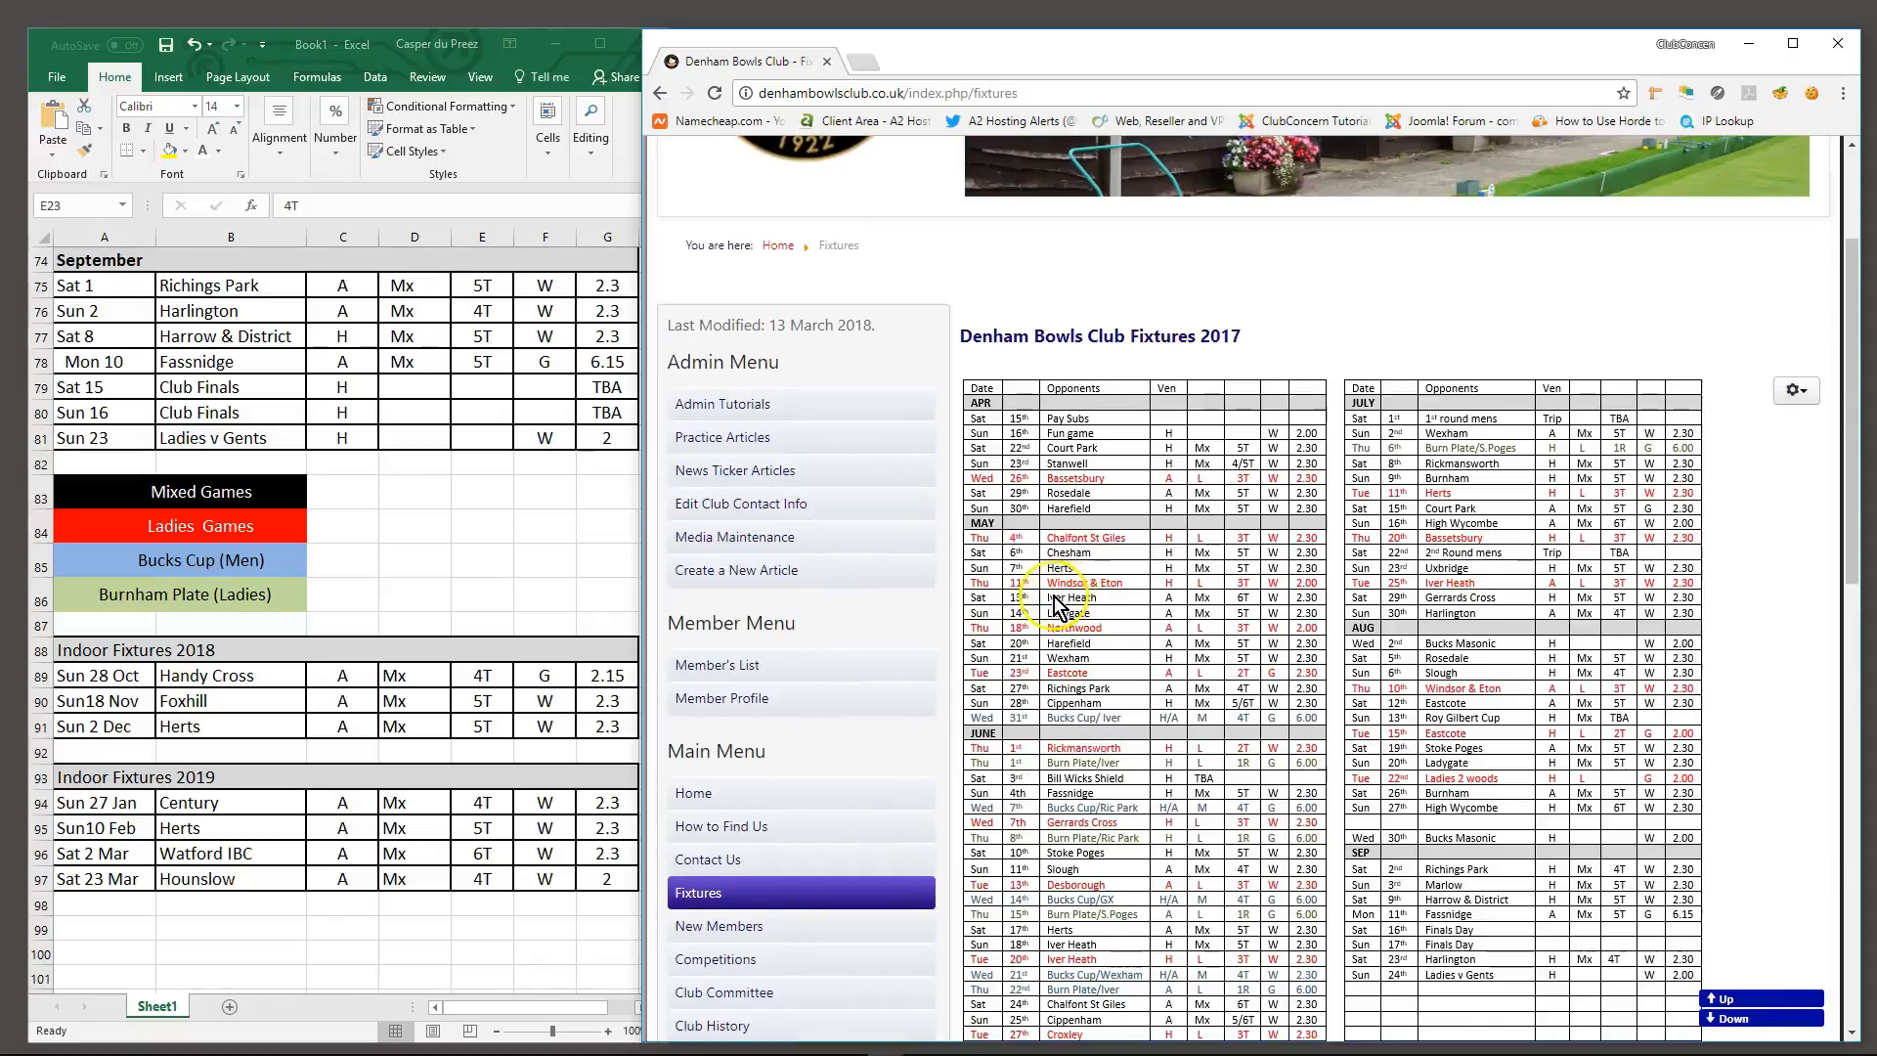
Go back to the practice articles list and open the Fixtures 2018/2019 article for editing
scroll(1054, 611, "up", 2)
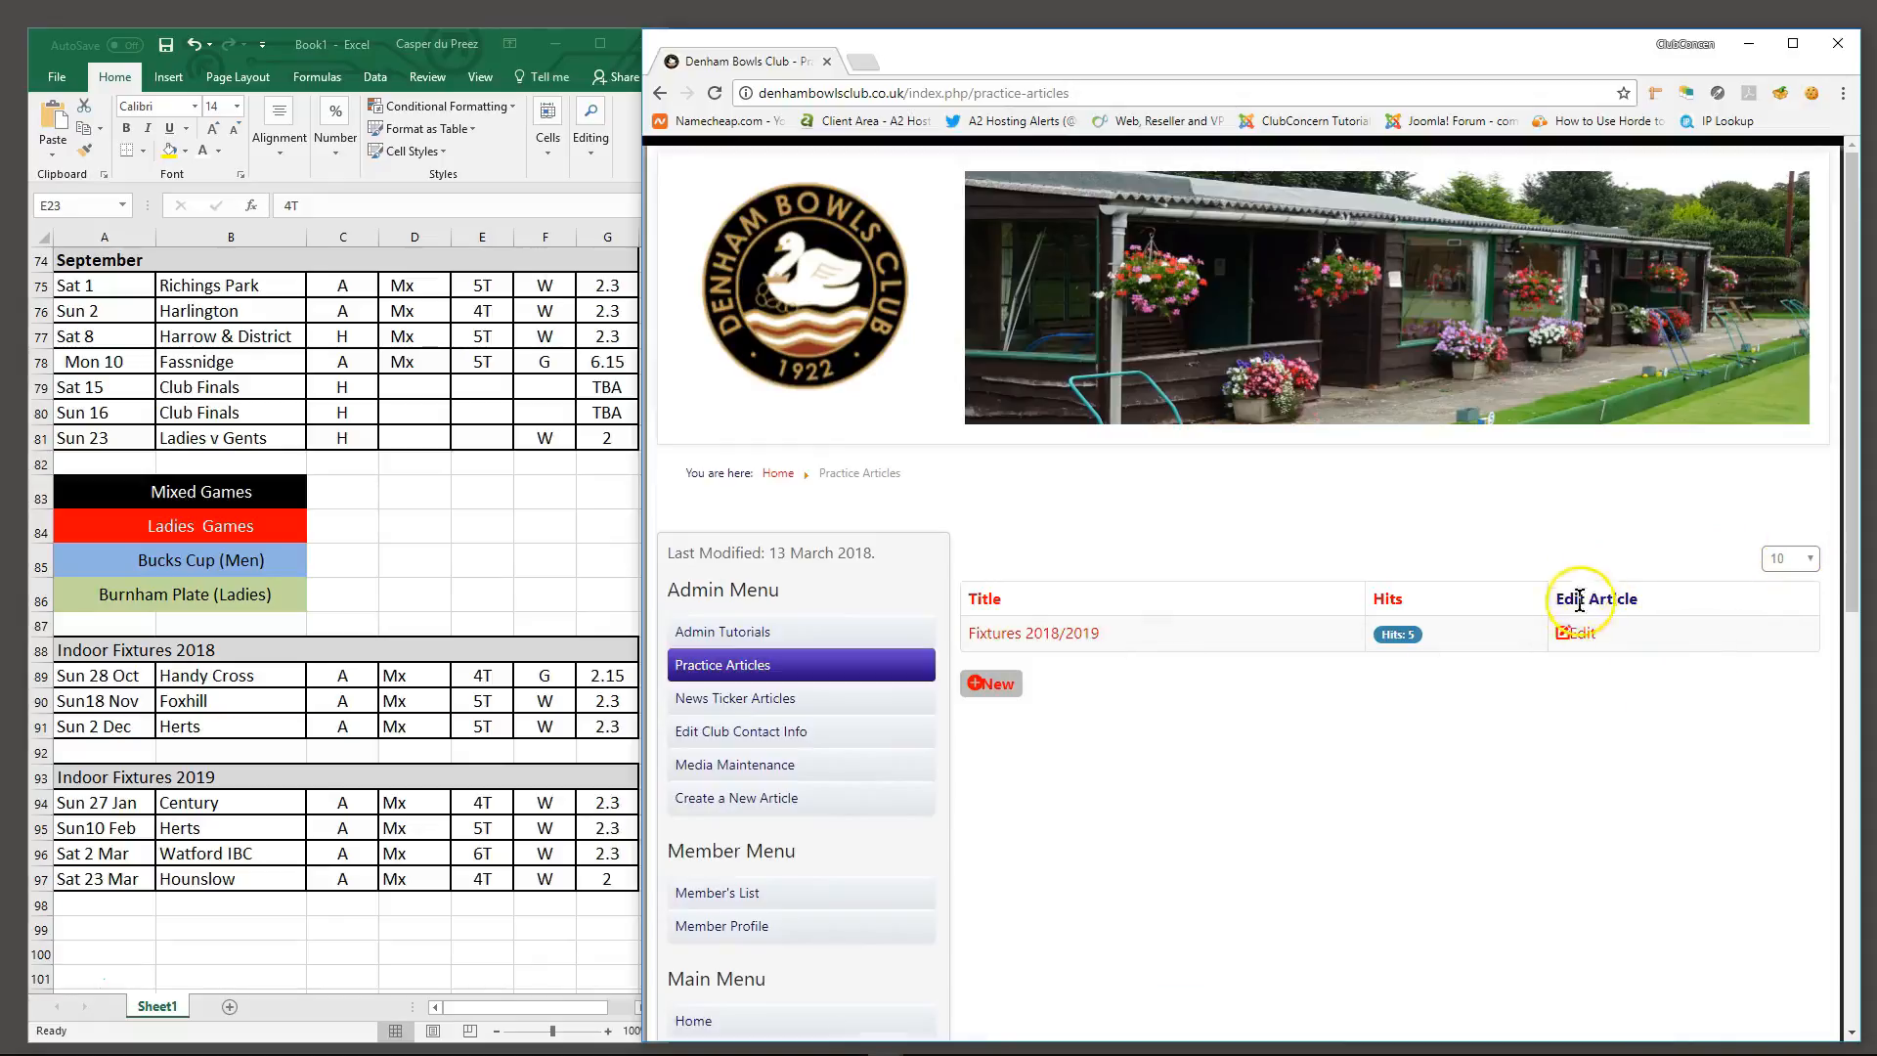
left_click(1100, 633)
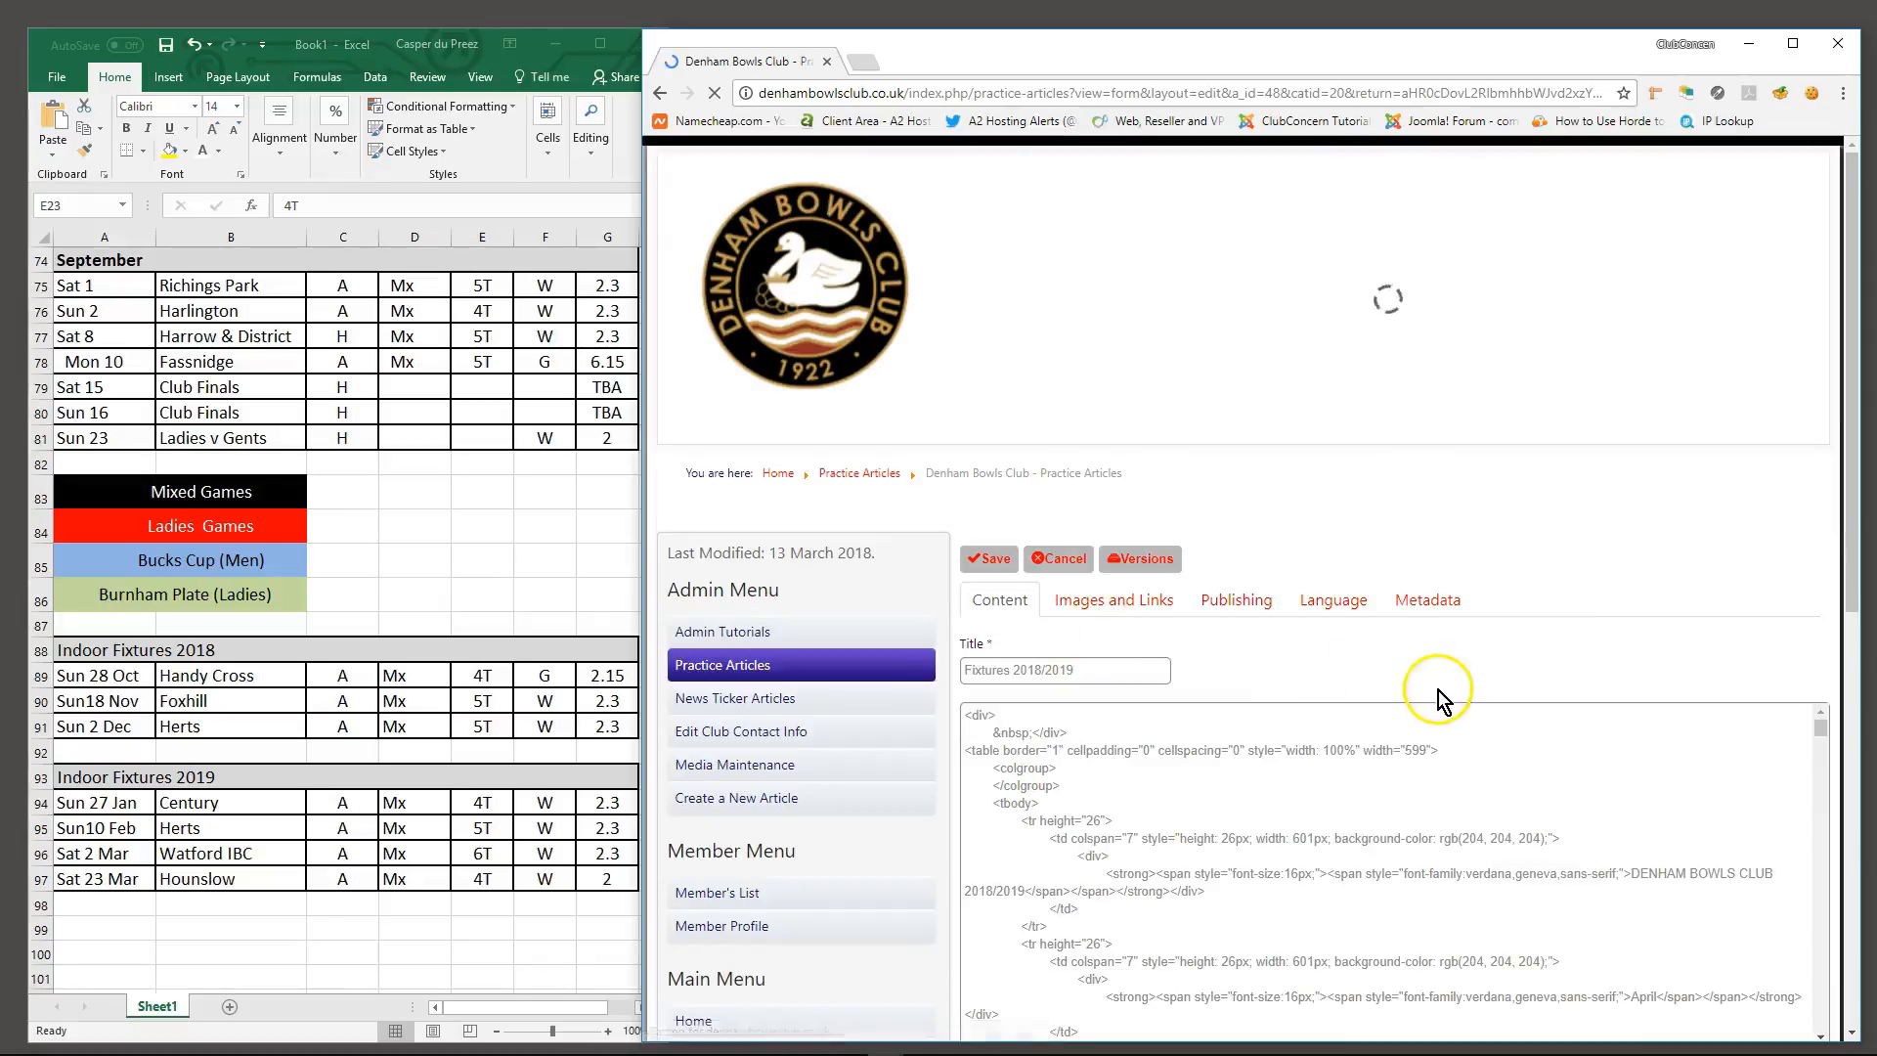
scroll(958, 677, "down", 1)
scroll(957, 678, "down", 2)
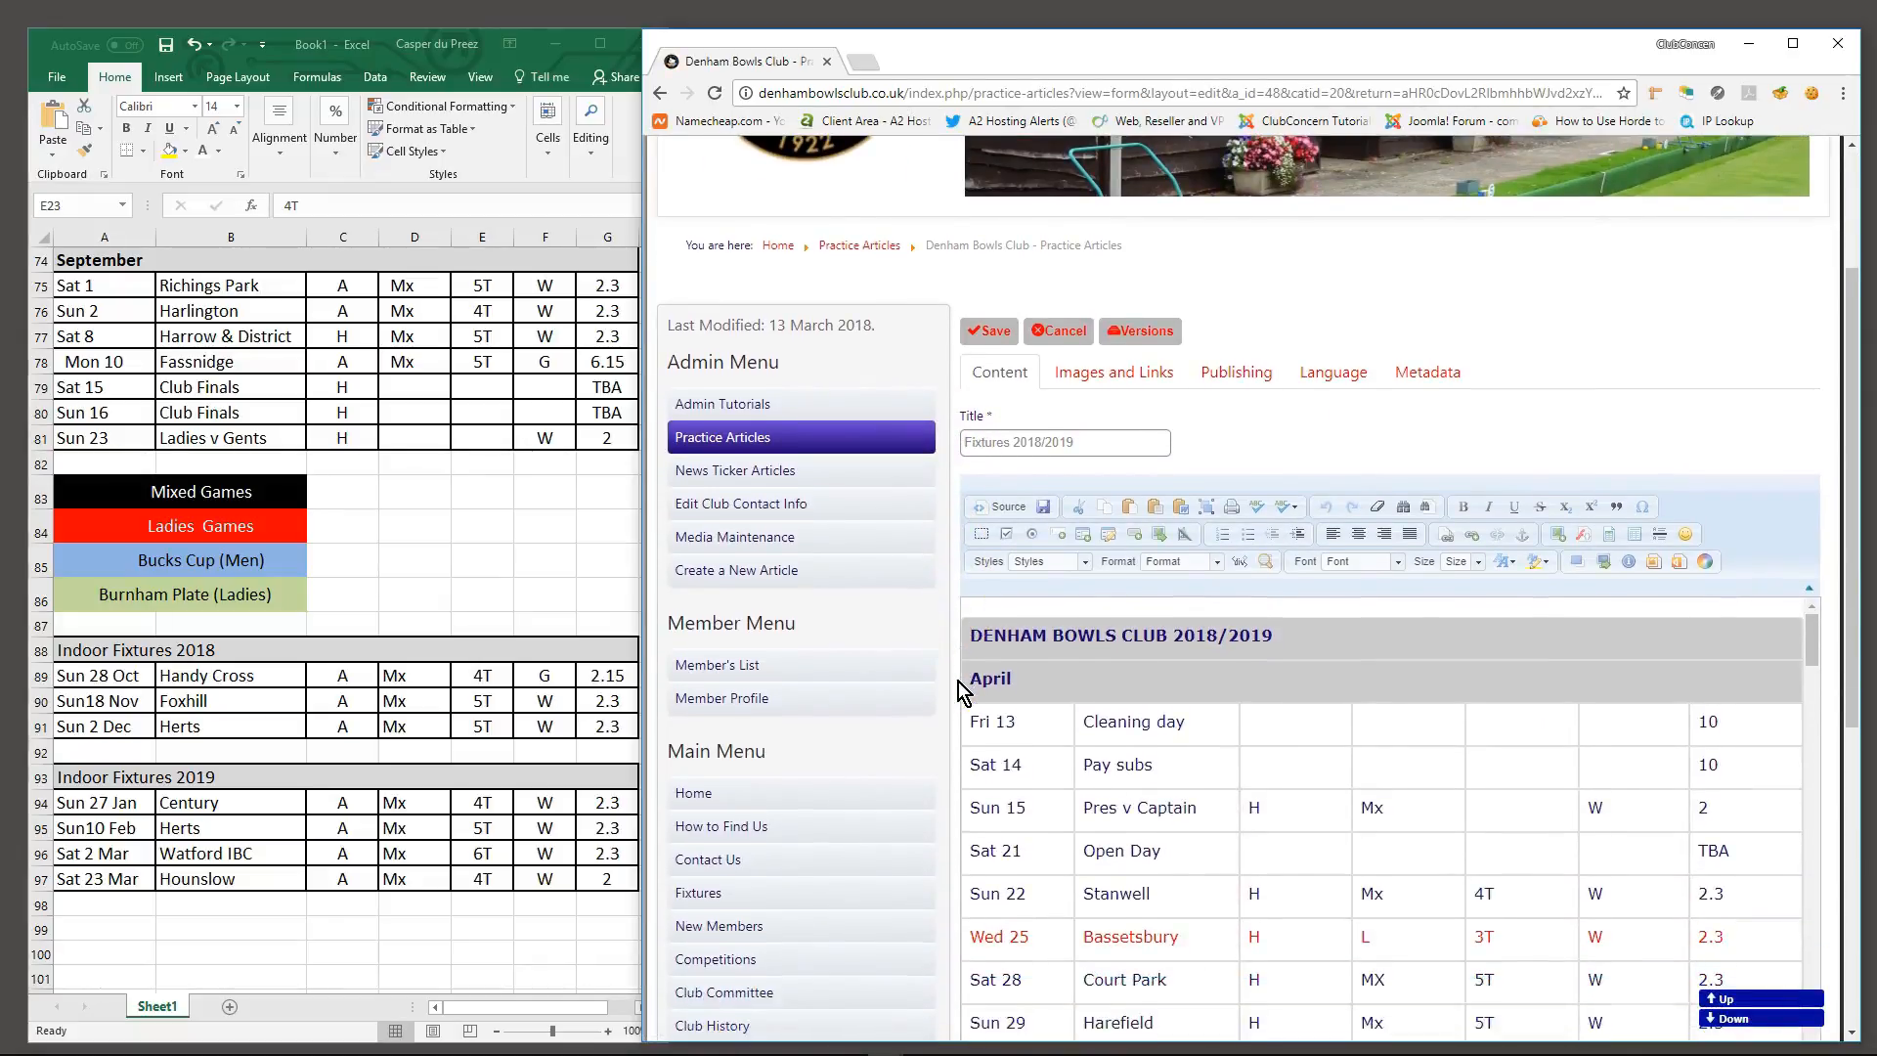
Change the article's publishing category to Fixtures and save the article
left_click(1245, 376)
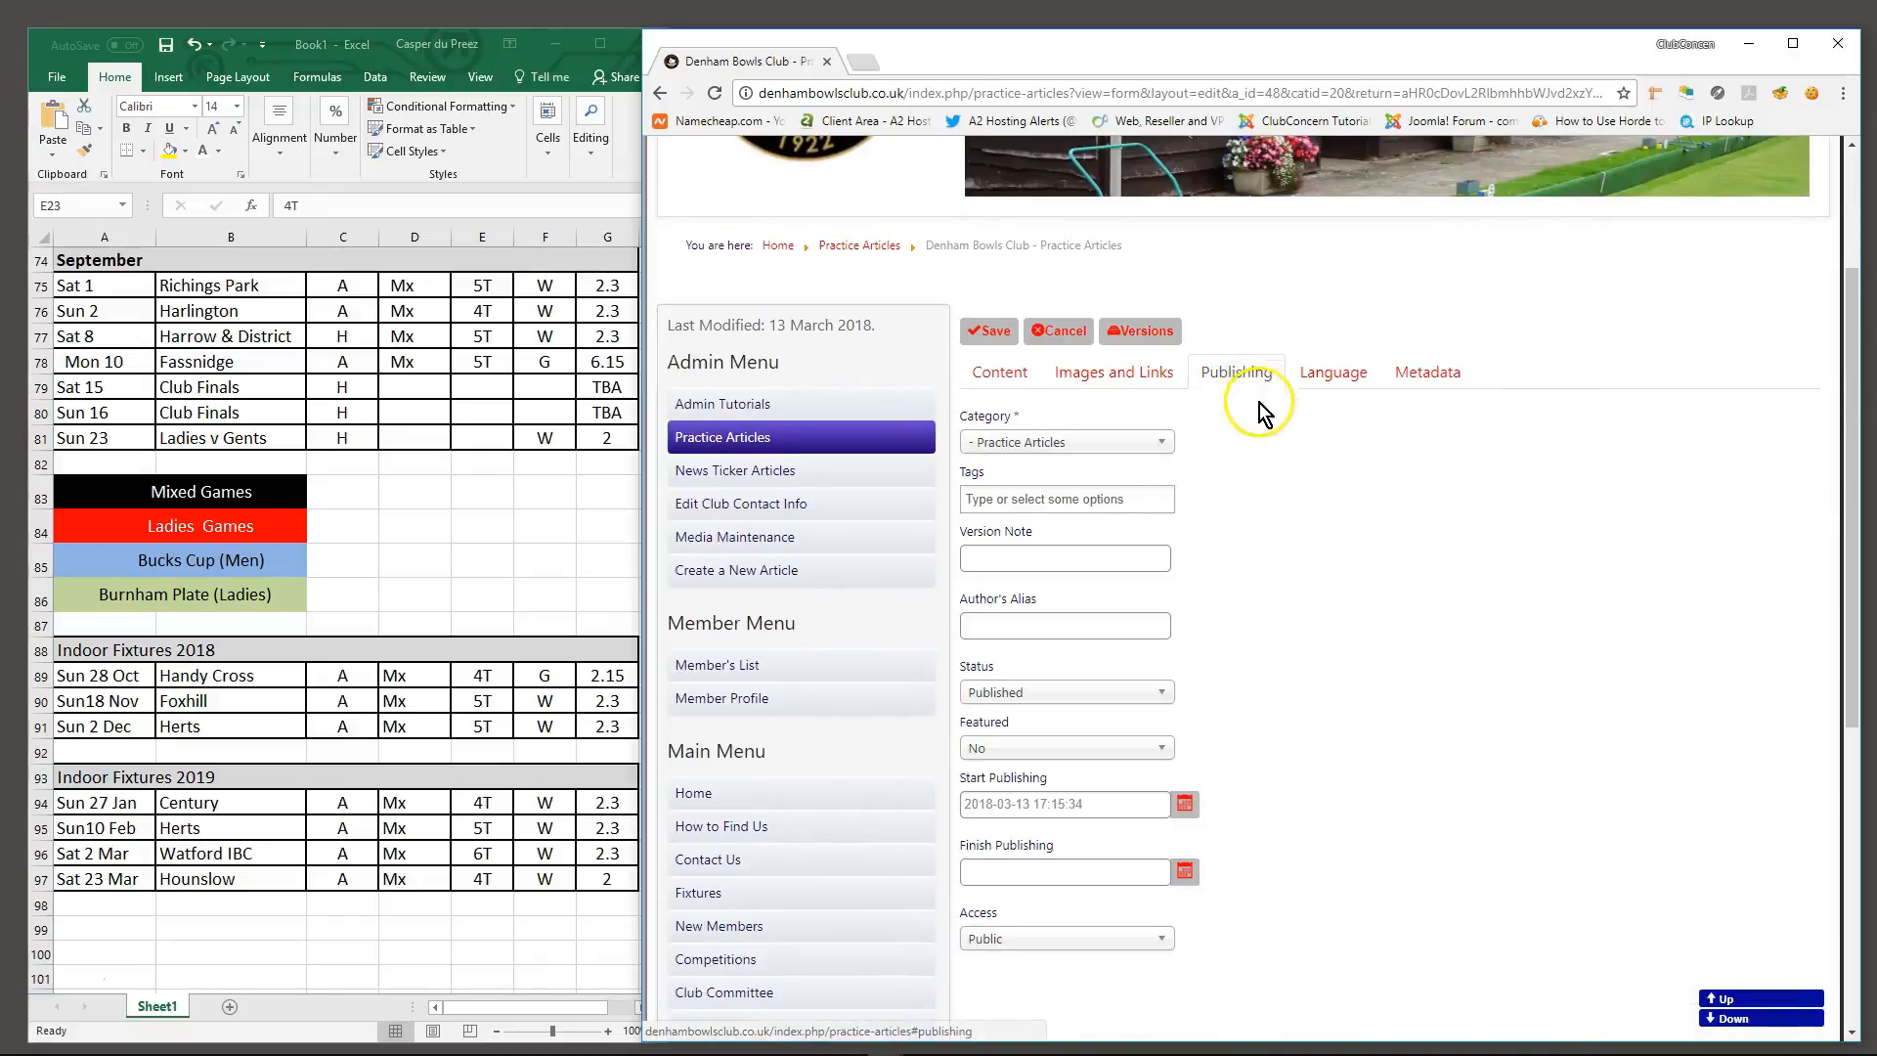
left_click(1166, 448)
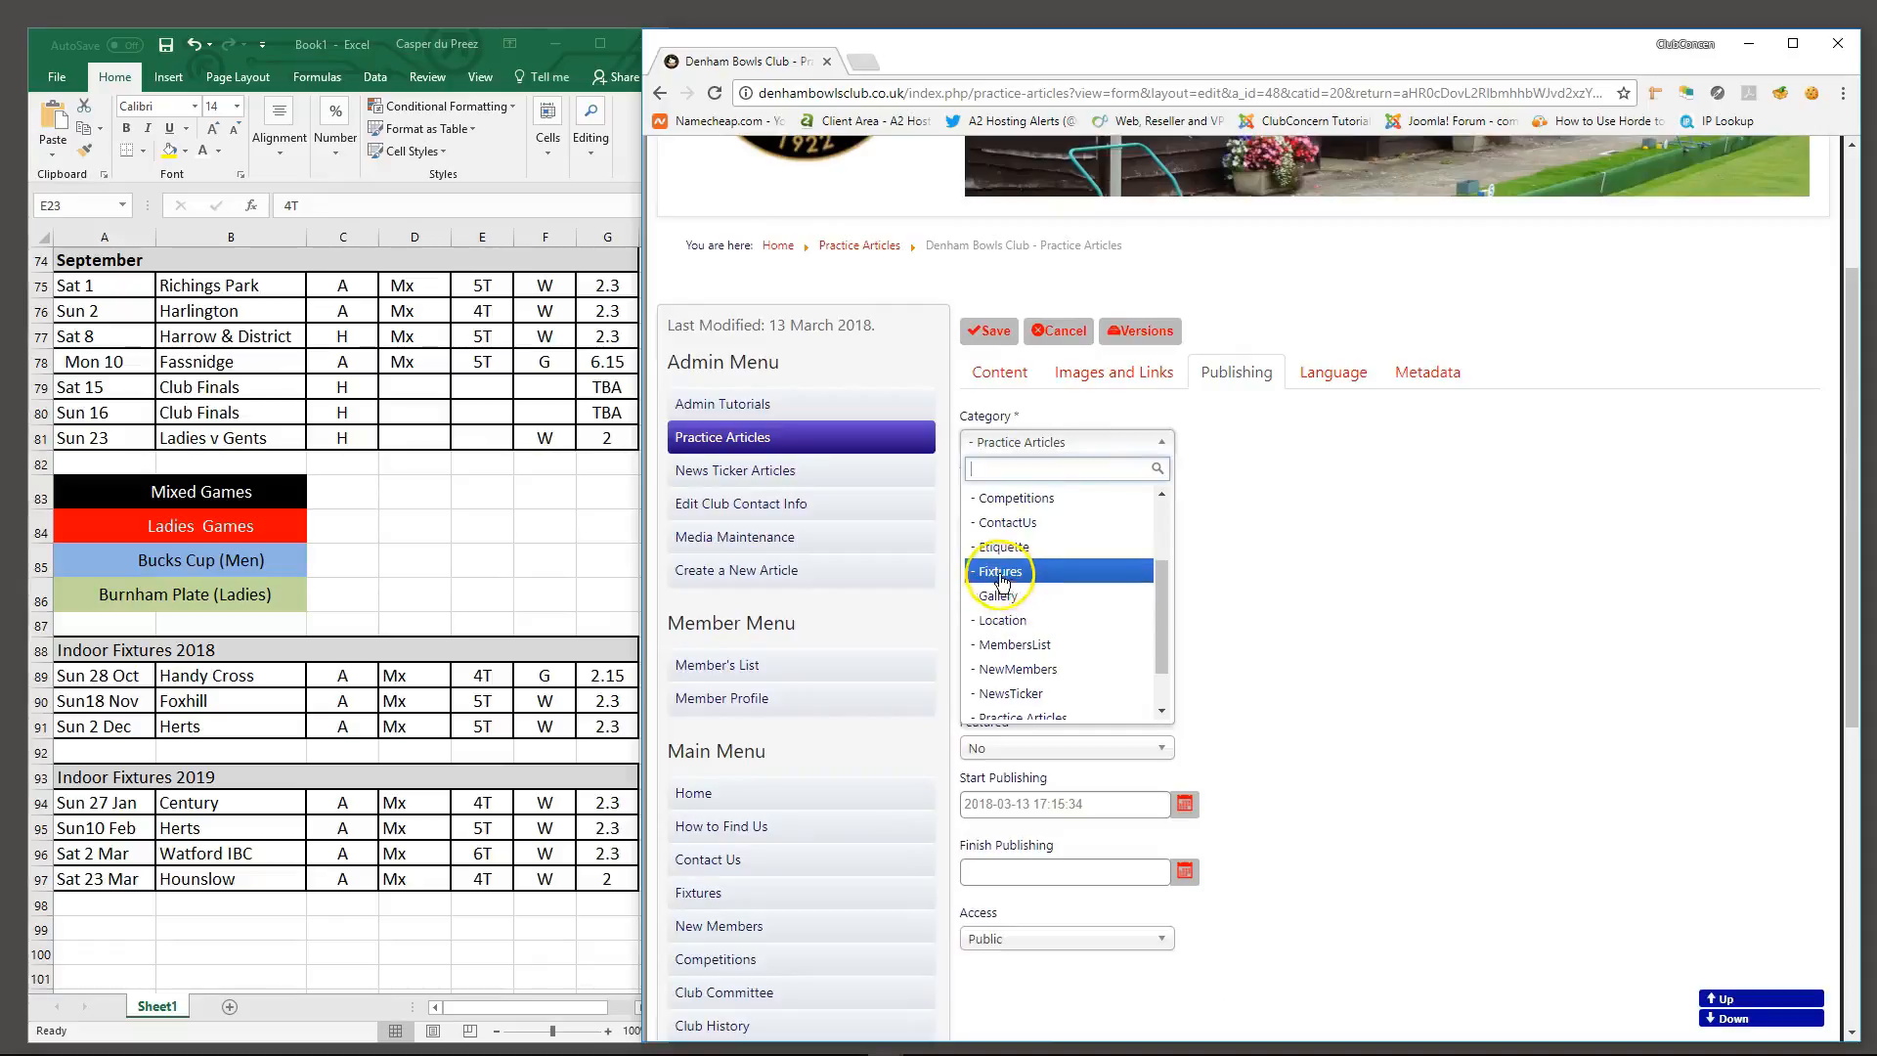
left_click(992, 576)
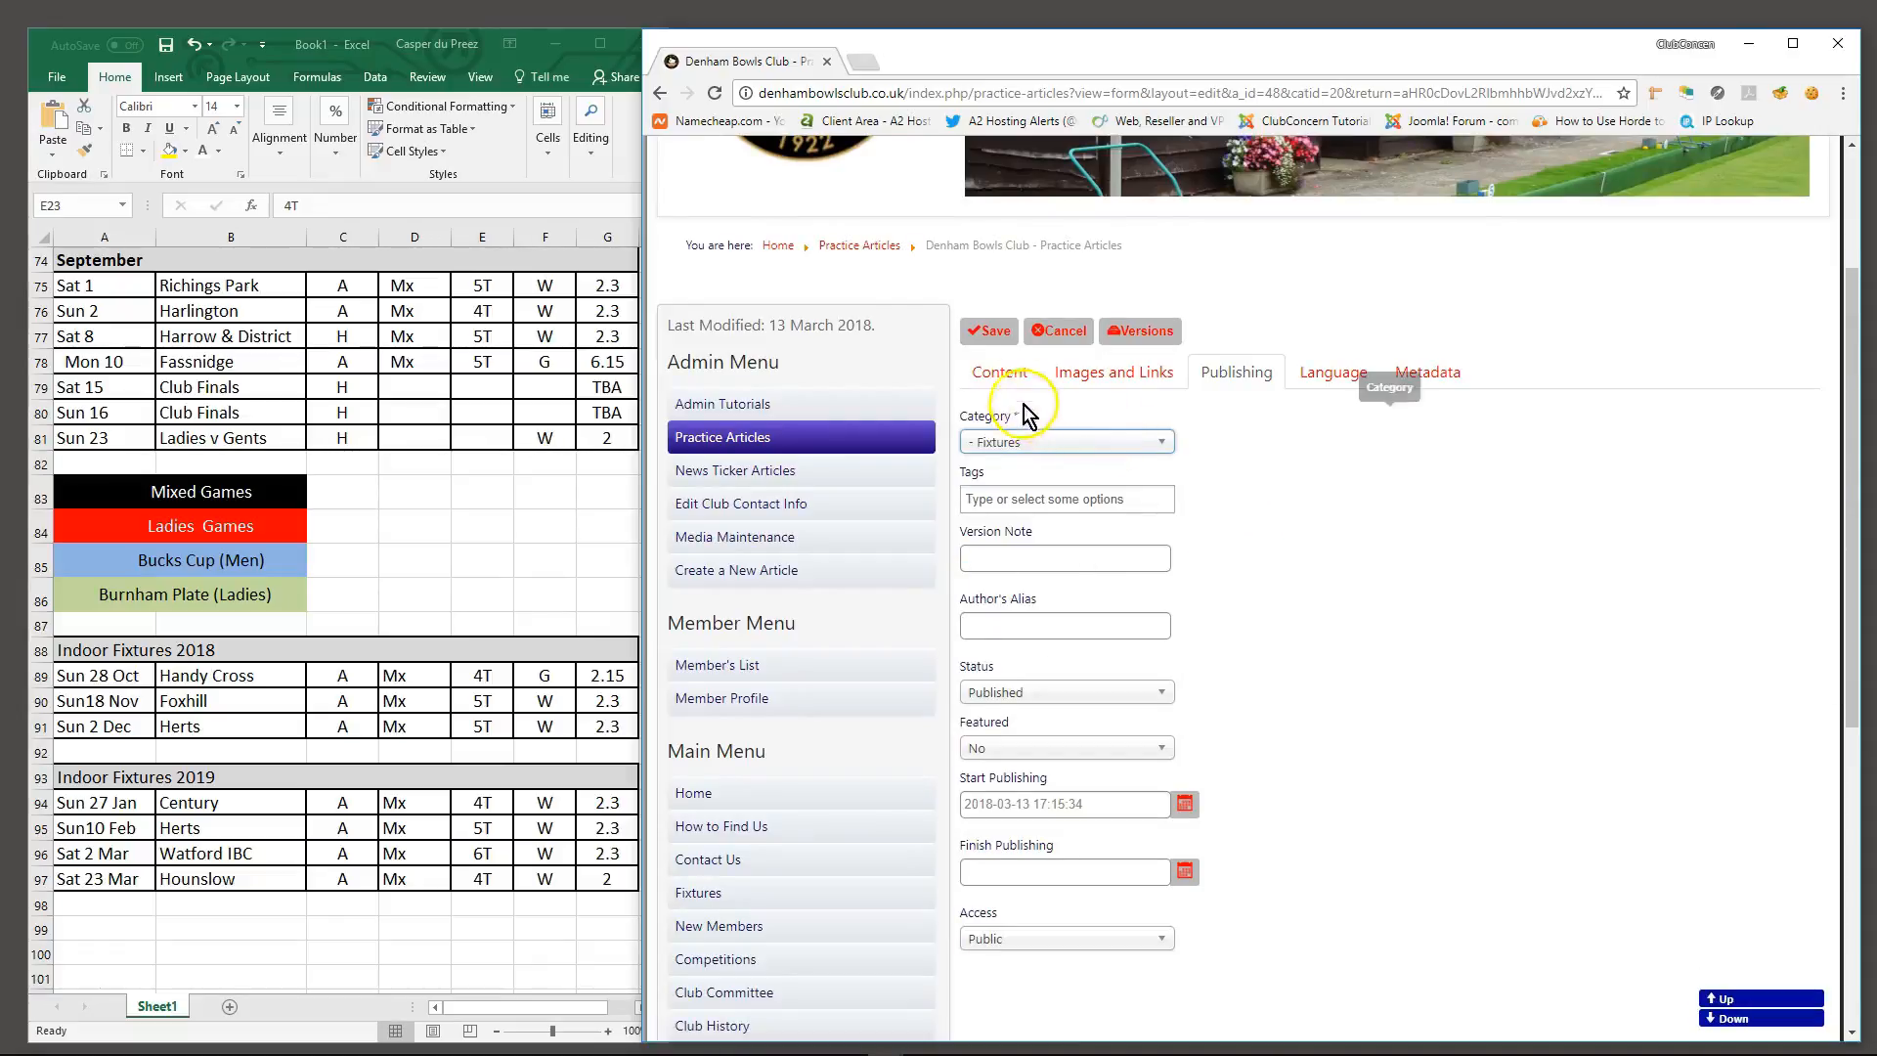
left_click(993, 376)
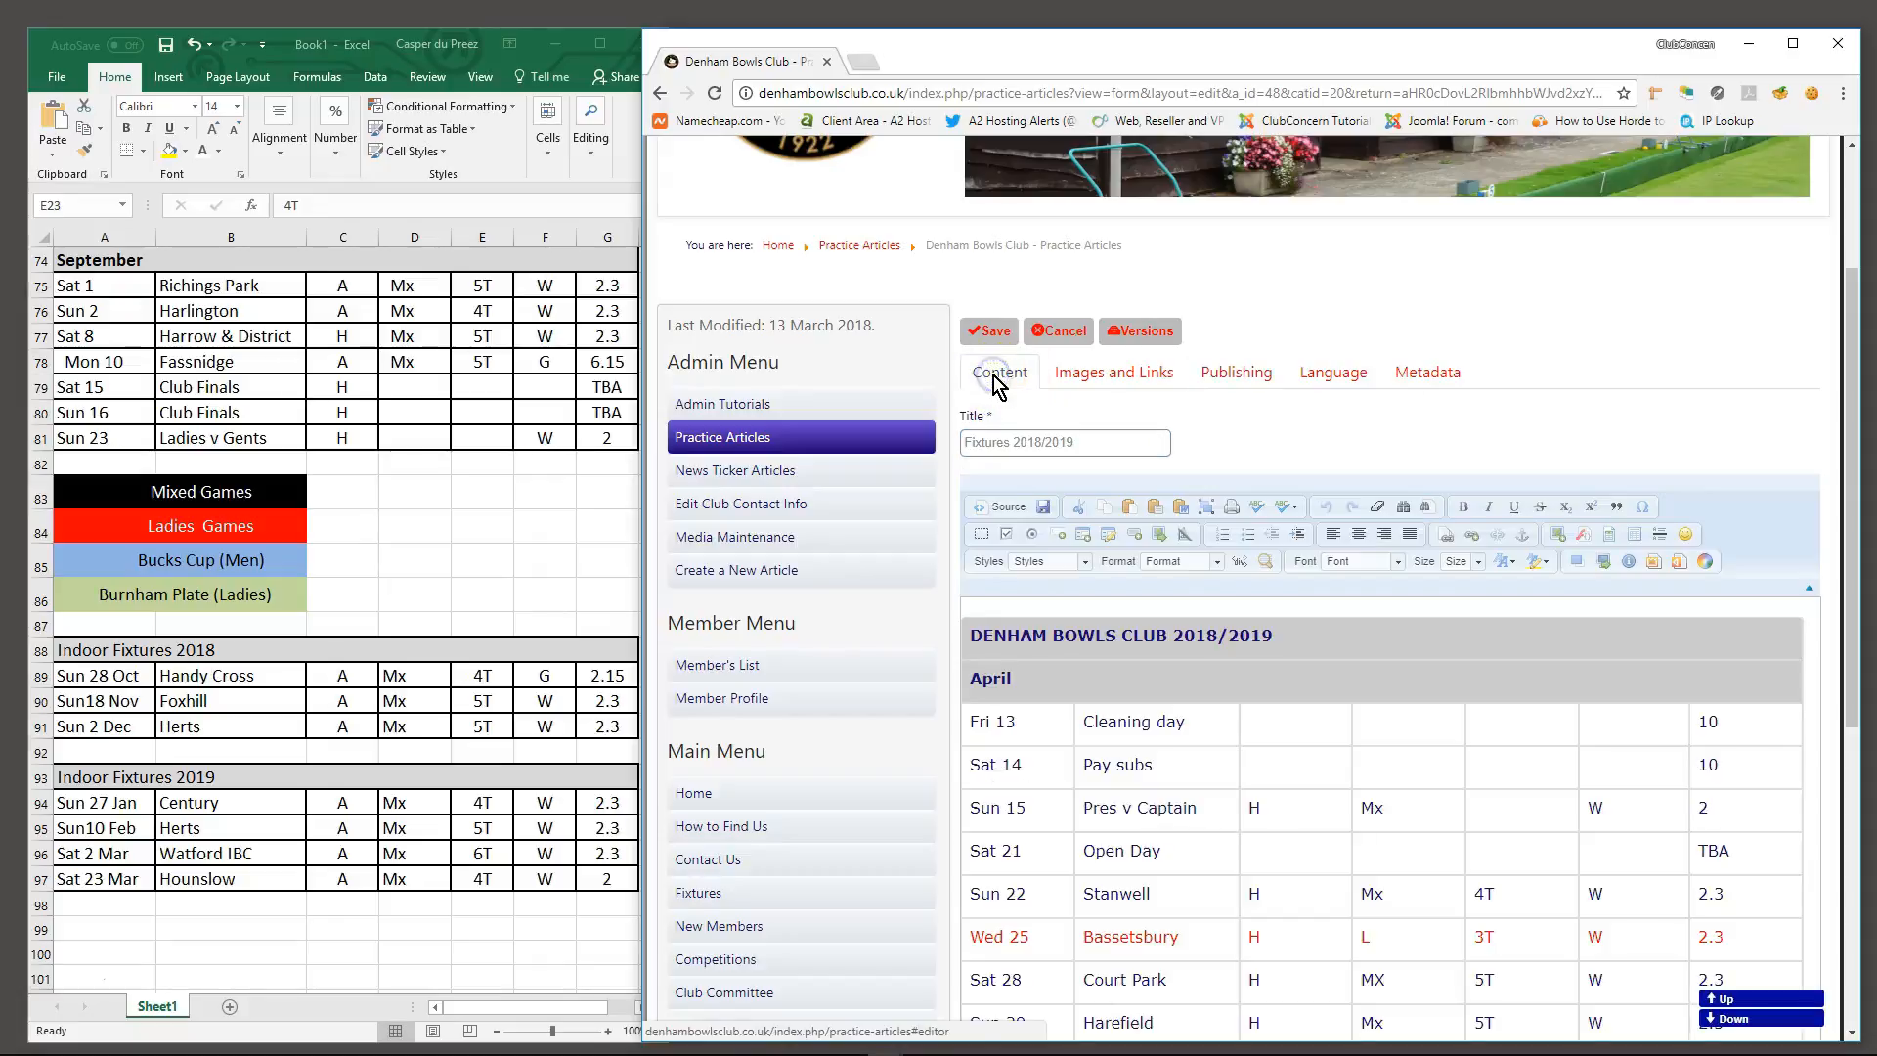
left_click(995, 334)
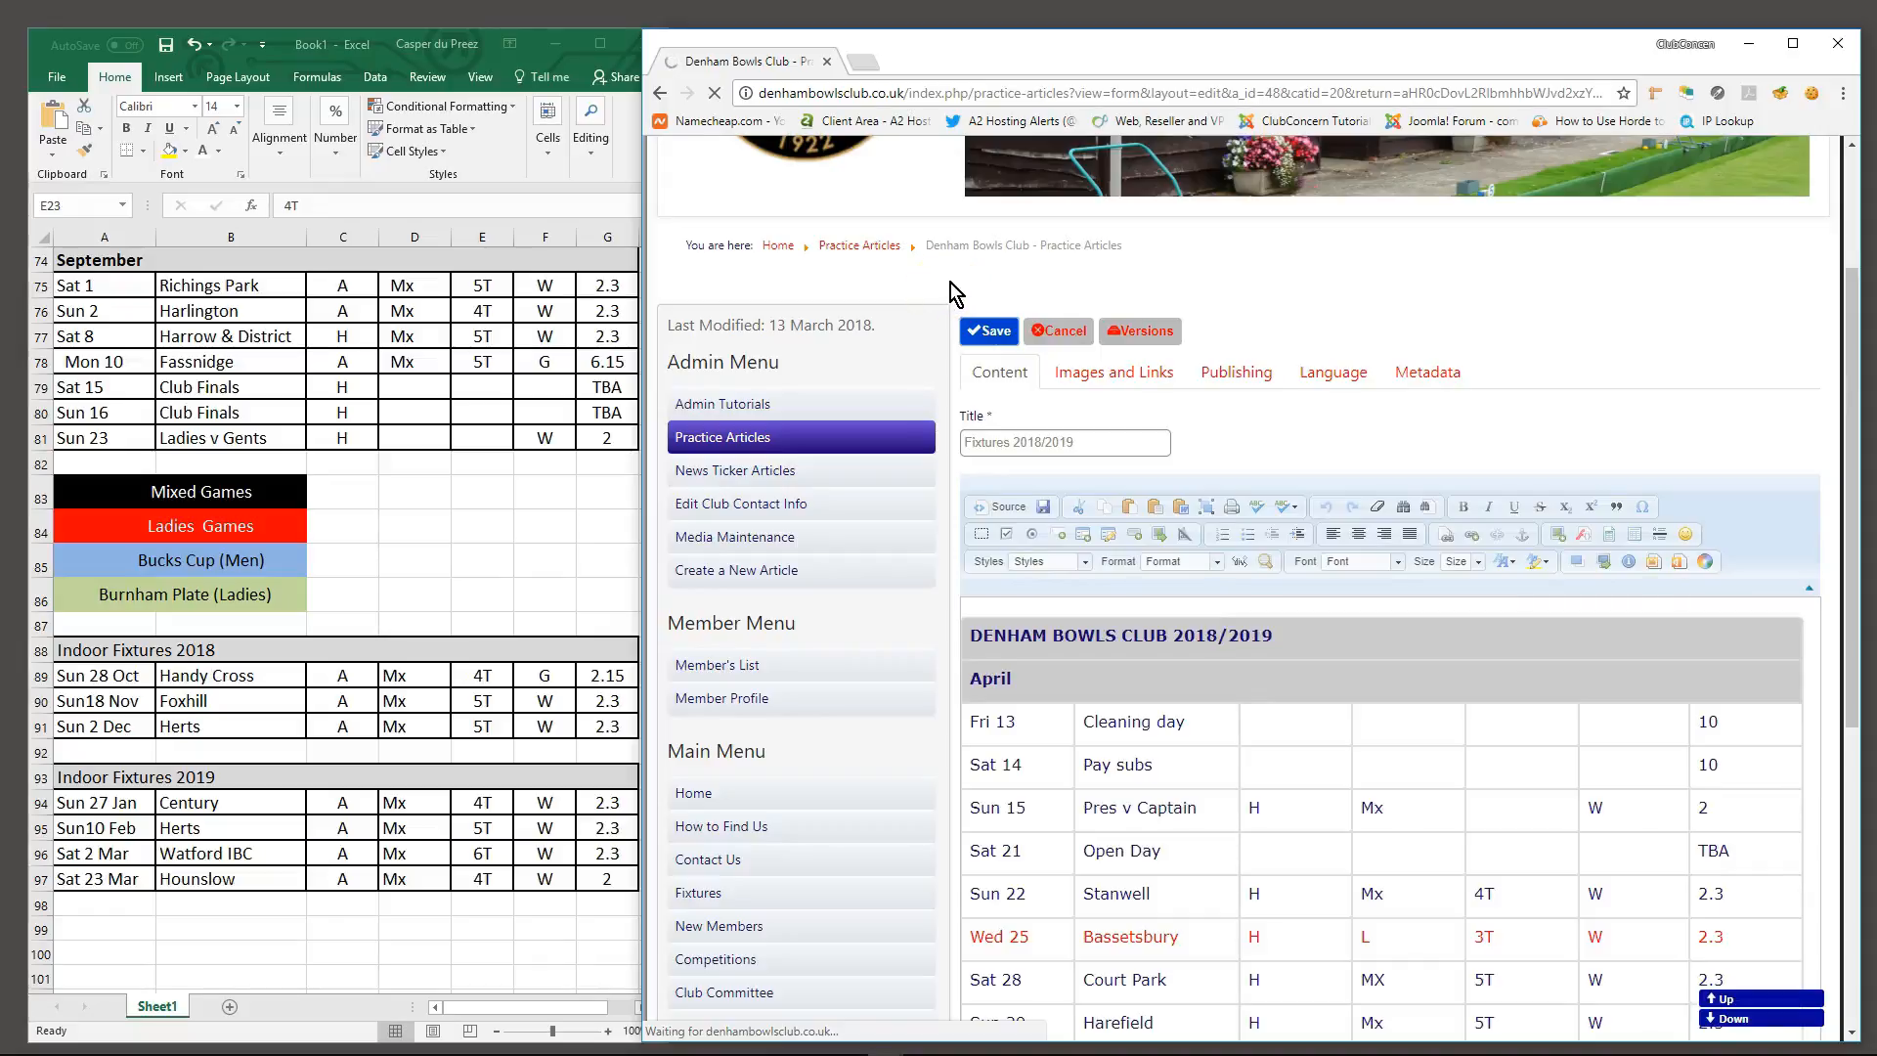
scroll(958, 449, "down", 2)
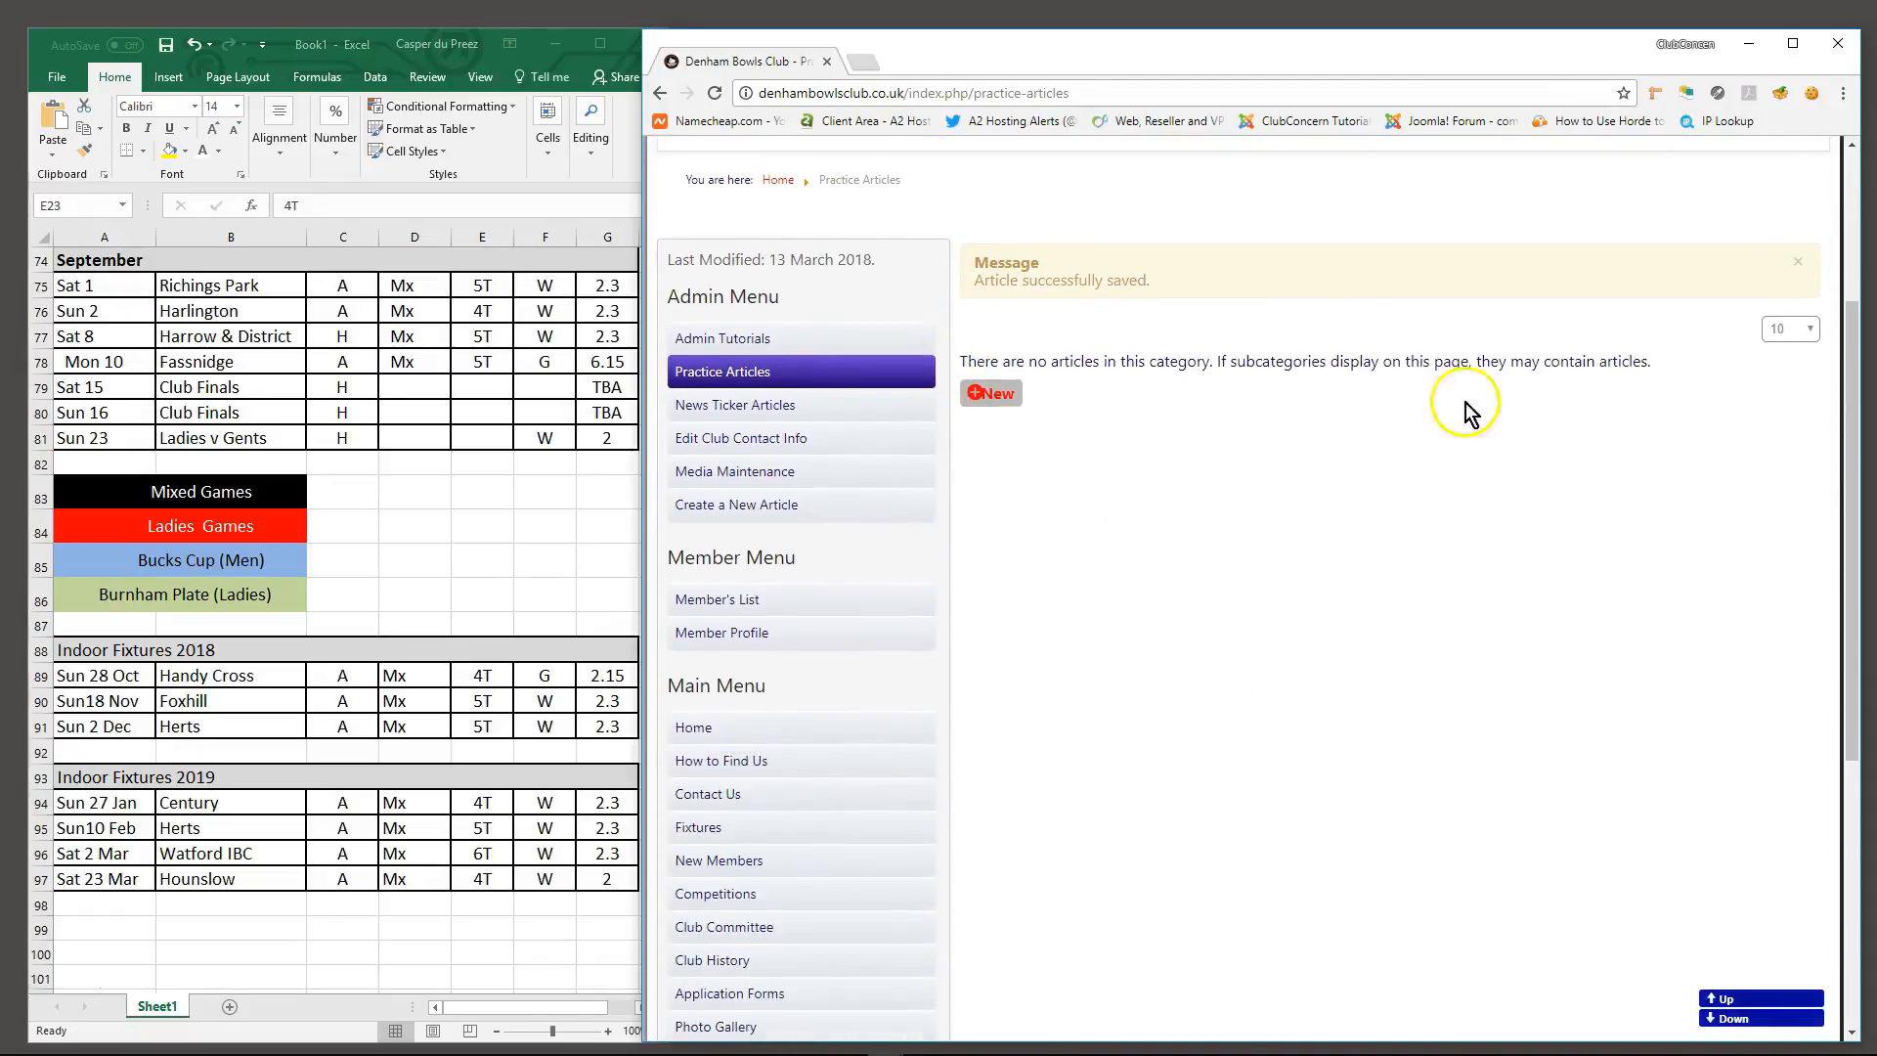
Dismiss the saved-article message, open the site's Fixtures page and review the published Fixtures 2018/2019 table from April to August
left_click(1792, 264)
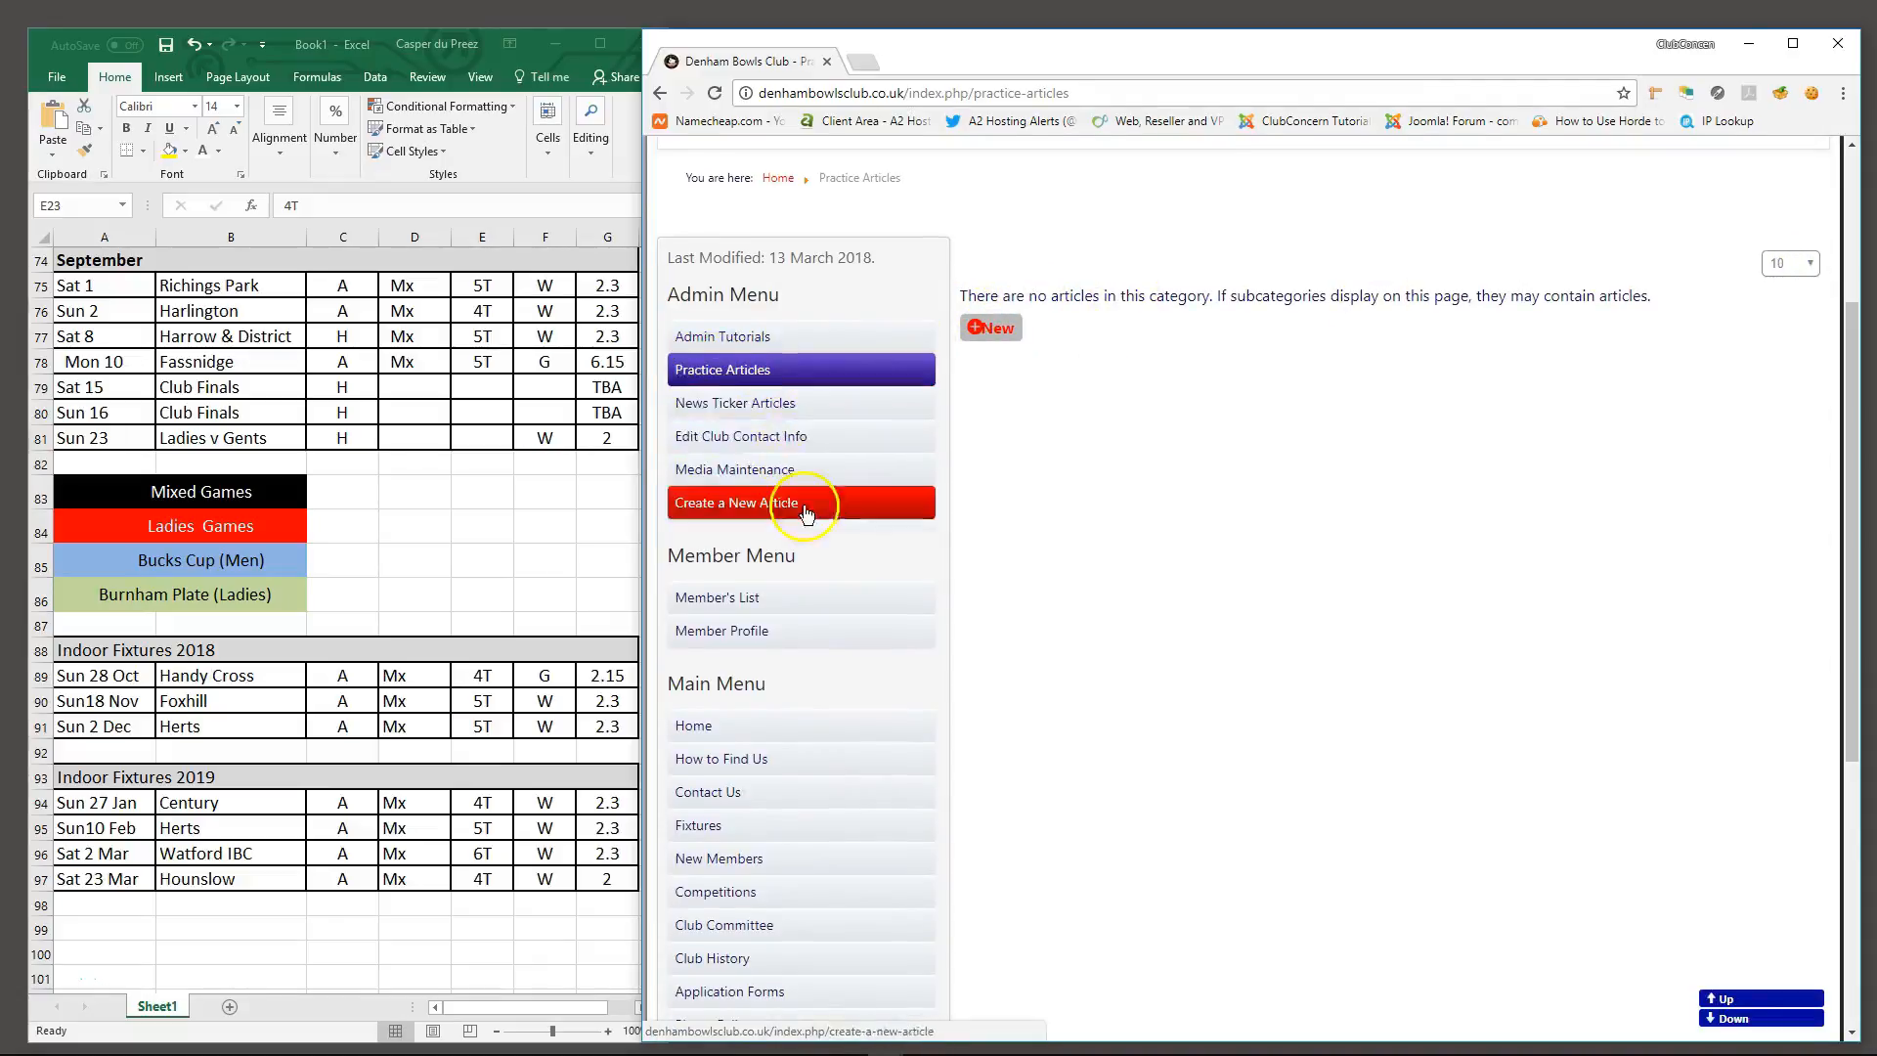
scroll(877, 554, "down", 3)
scroll(880, 559, "down", 1)
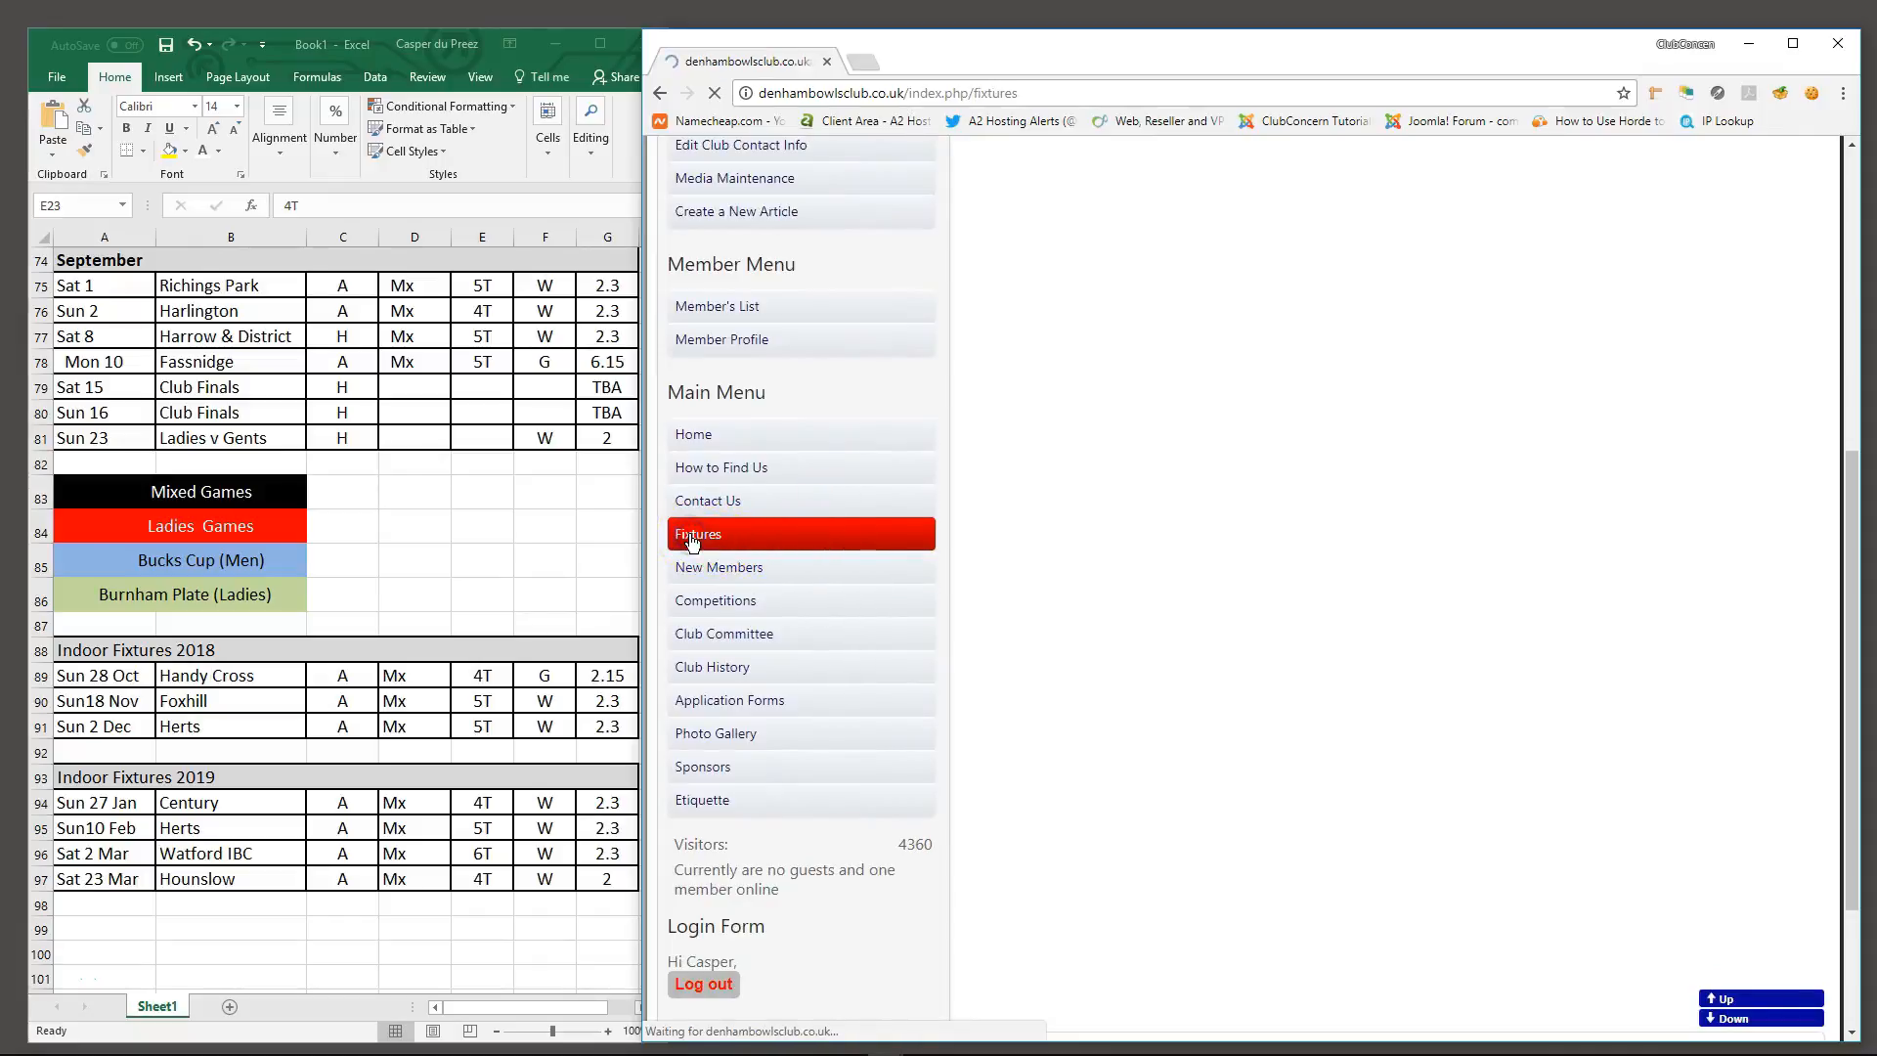
scroll(945, 500, "down", 2)
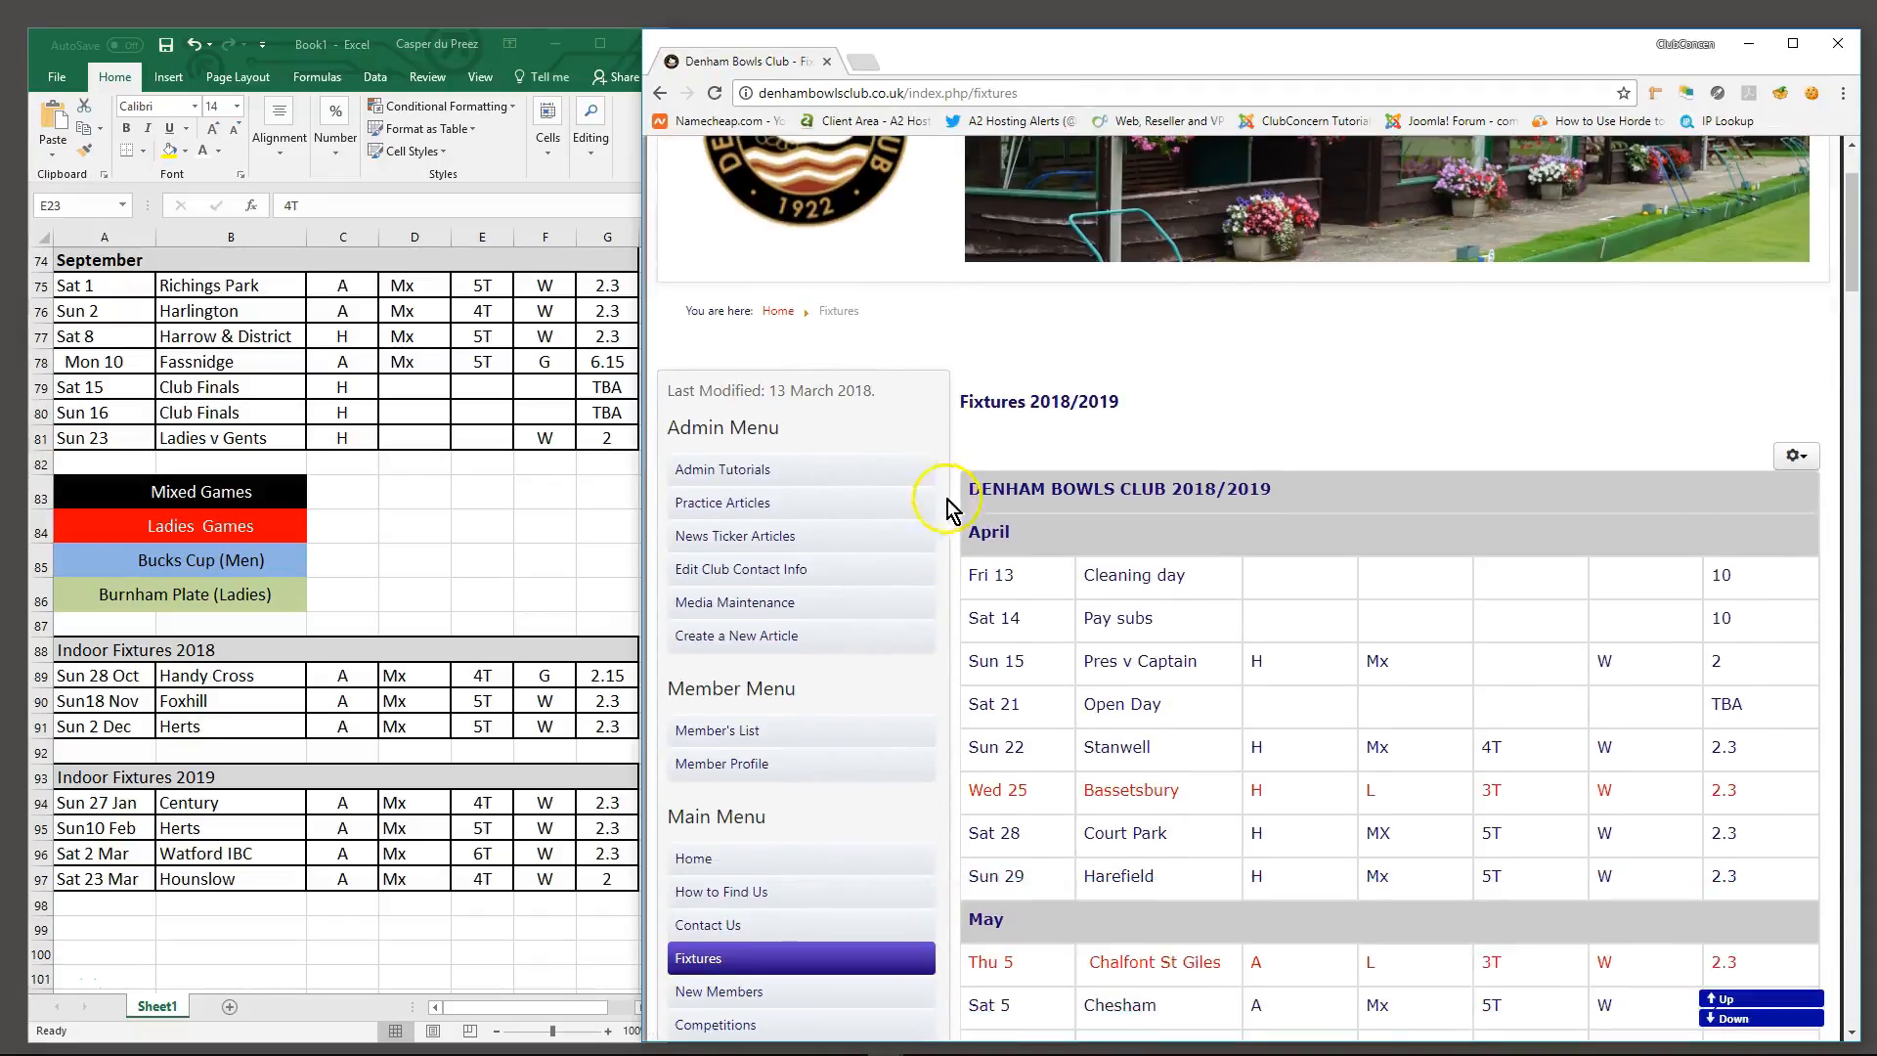
scroll(968, 596, "down", 1)
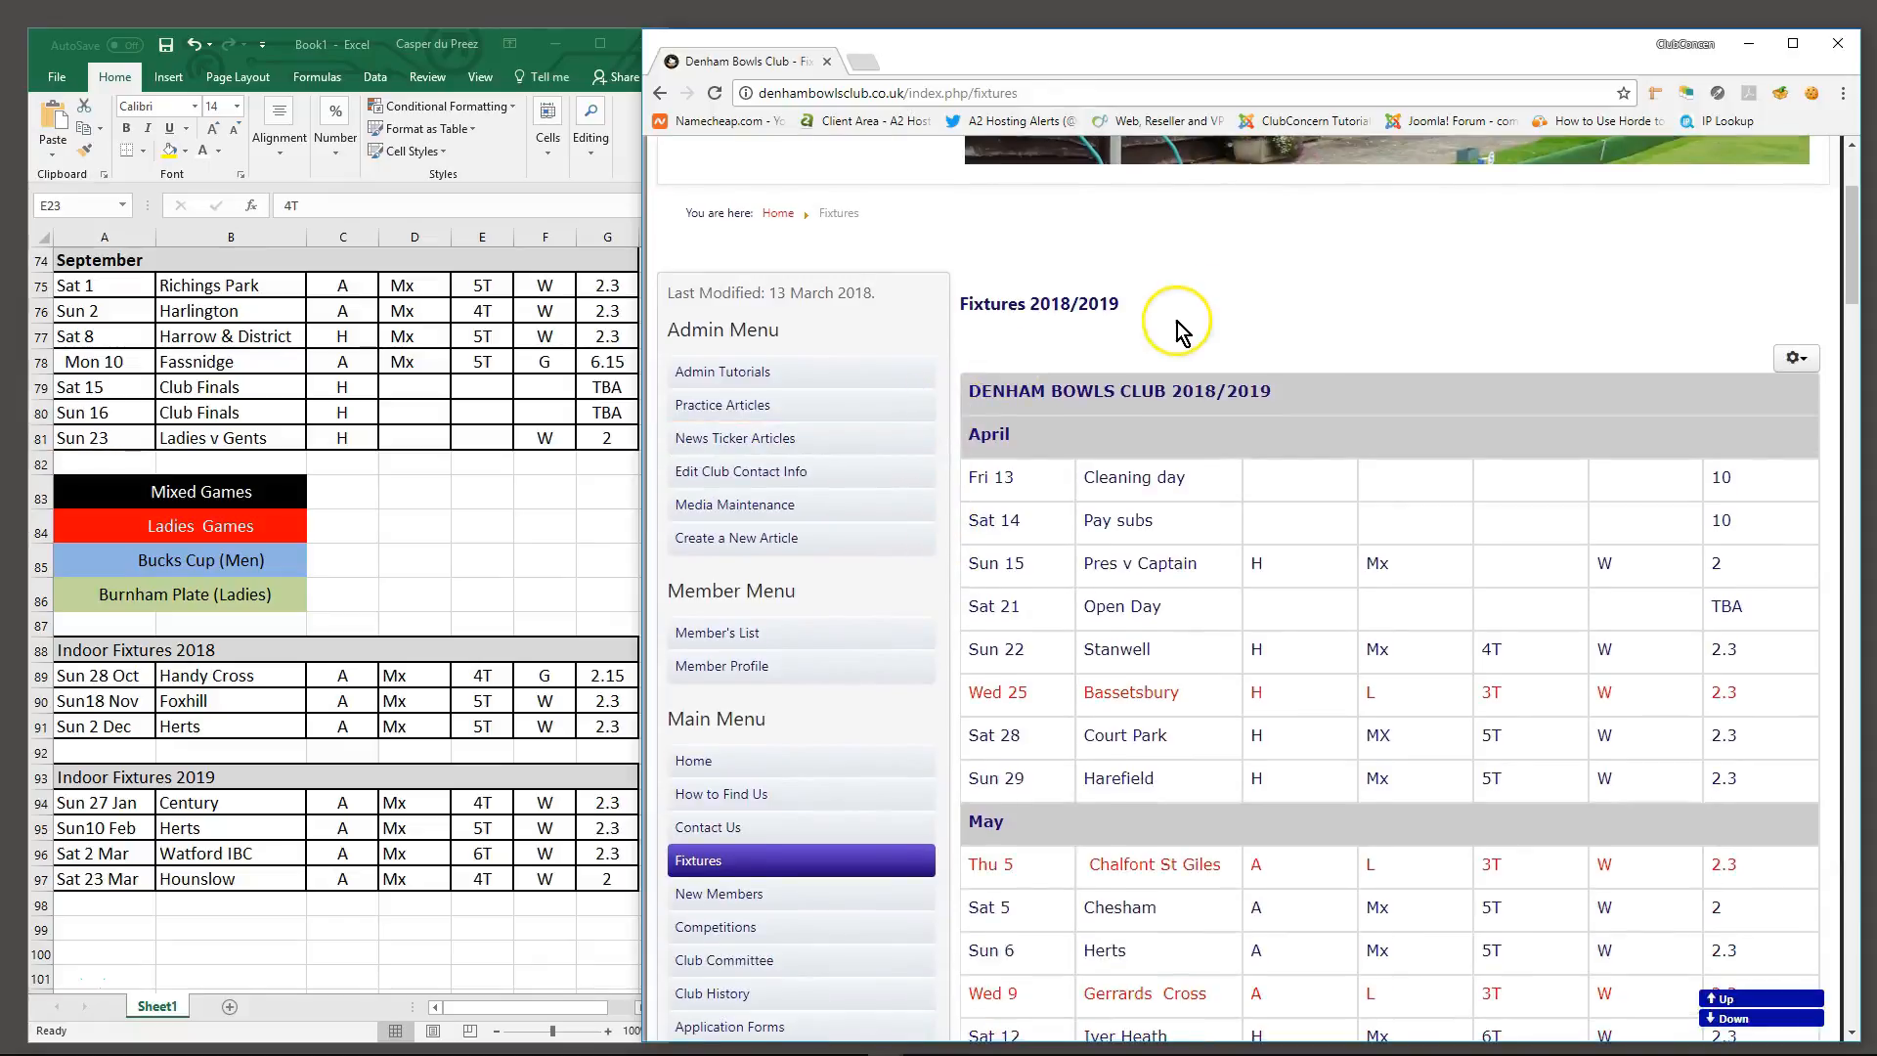
scroll(1270, 508, "down", 3)
scroll(1303, 557, "down", 4)
scroll(1329, 601, "down", 6)
scroll(1310, 740, "down", 6)
scroll(1315, 762, "down", 5)
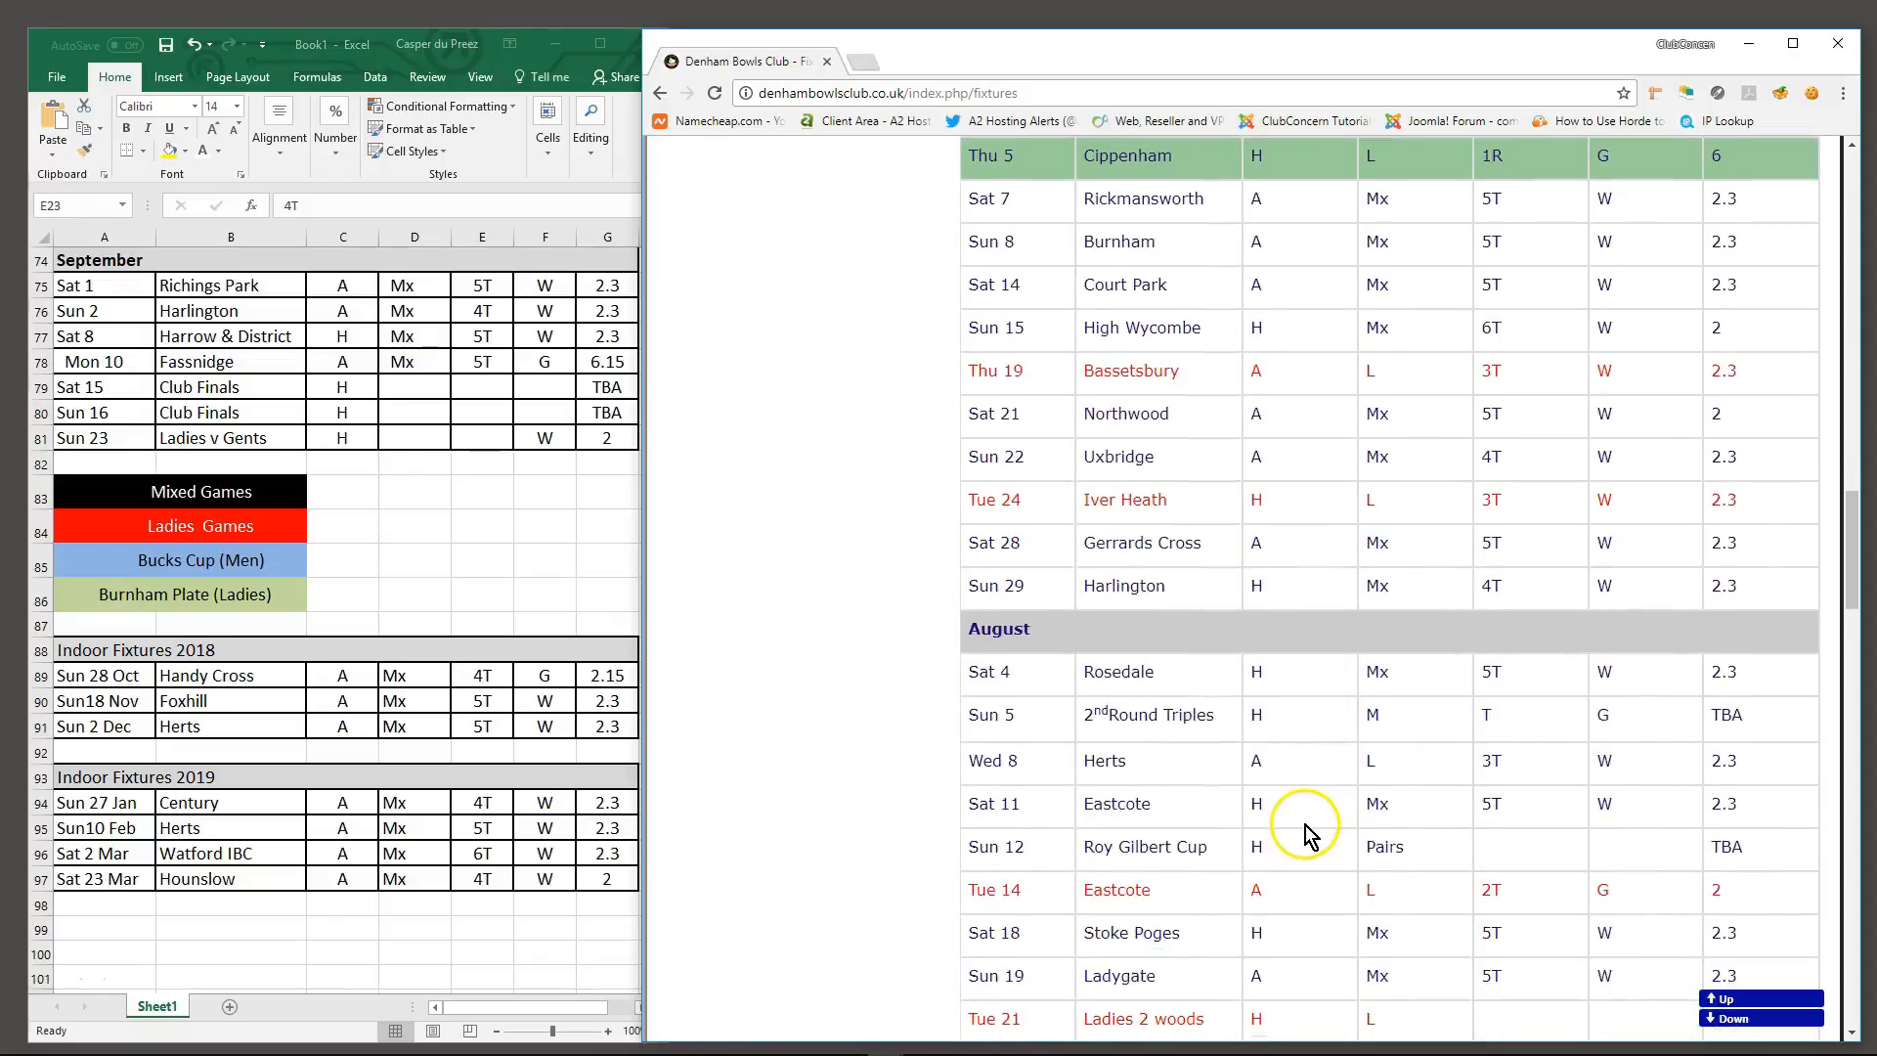
scroll(1305, 811, "up", 9)
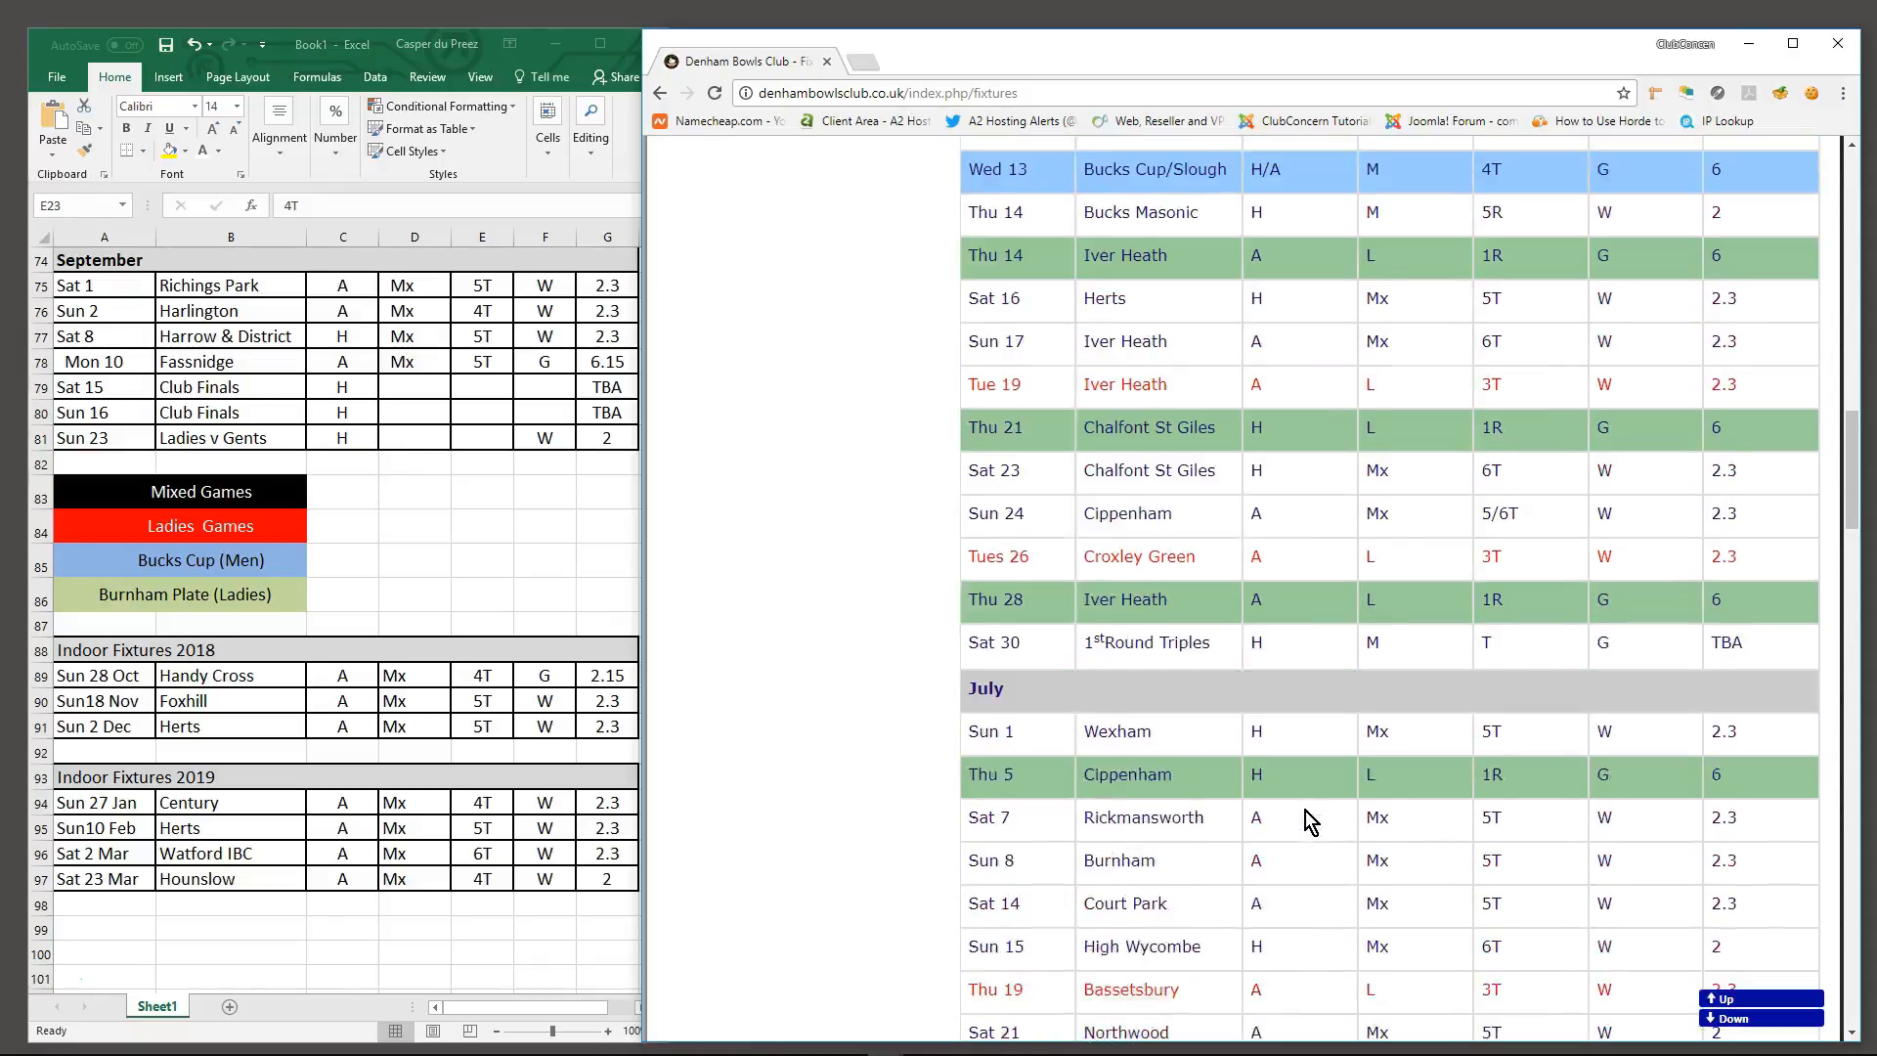
scroll(1305, 811, "up", 5)
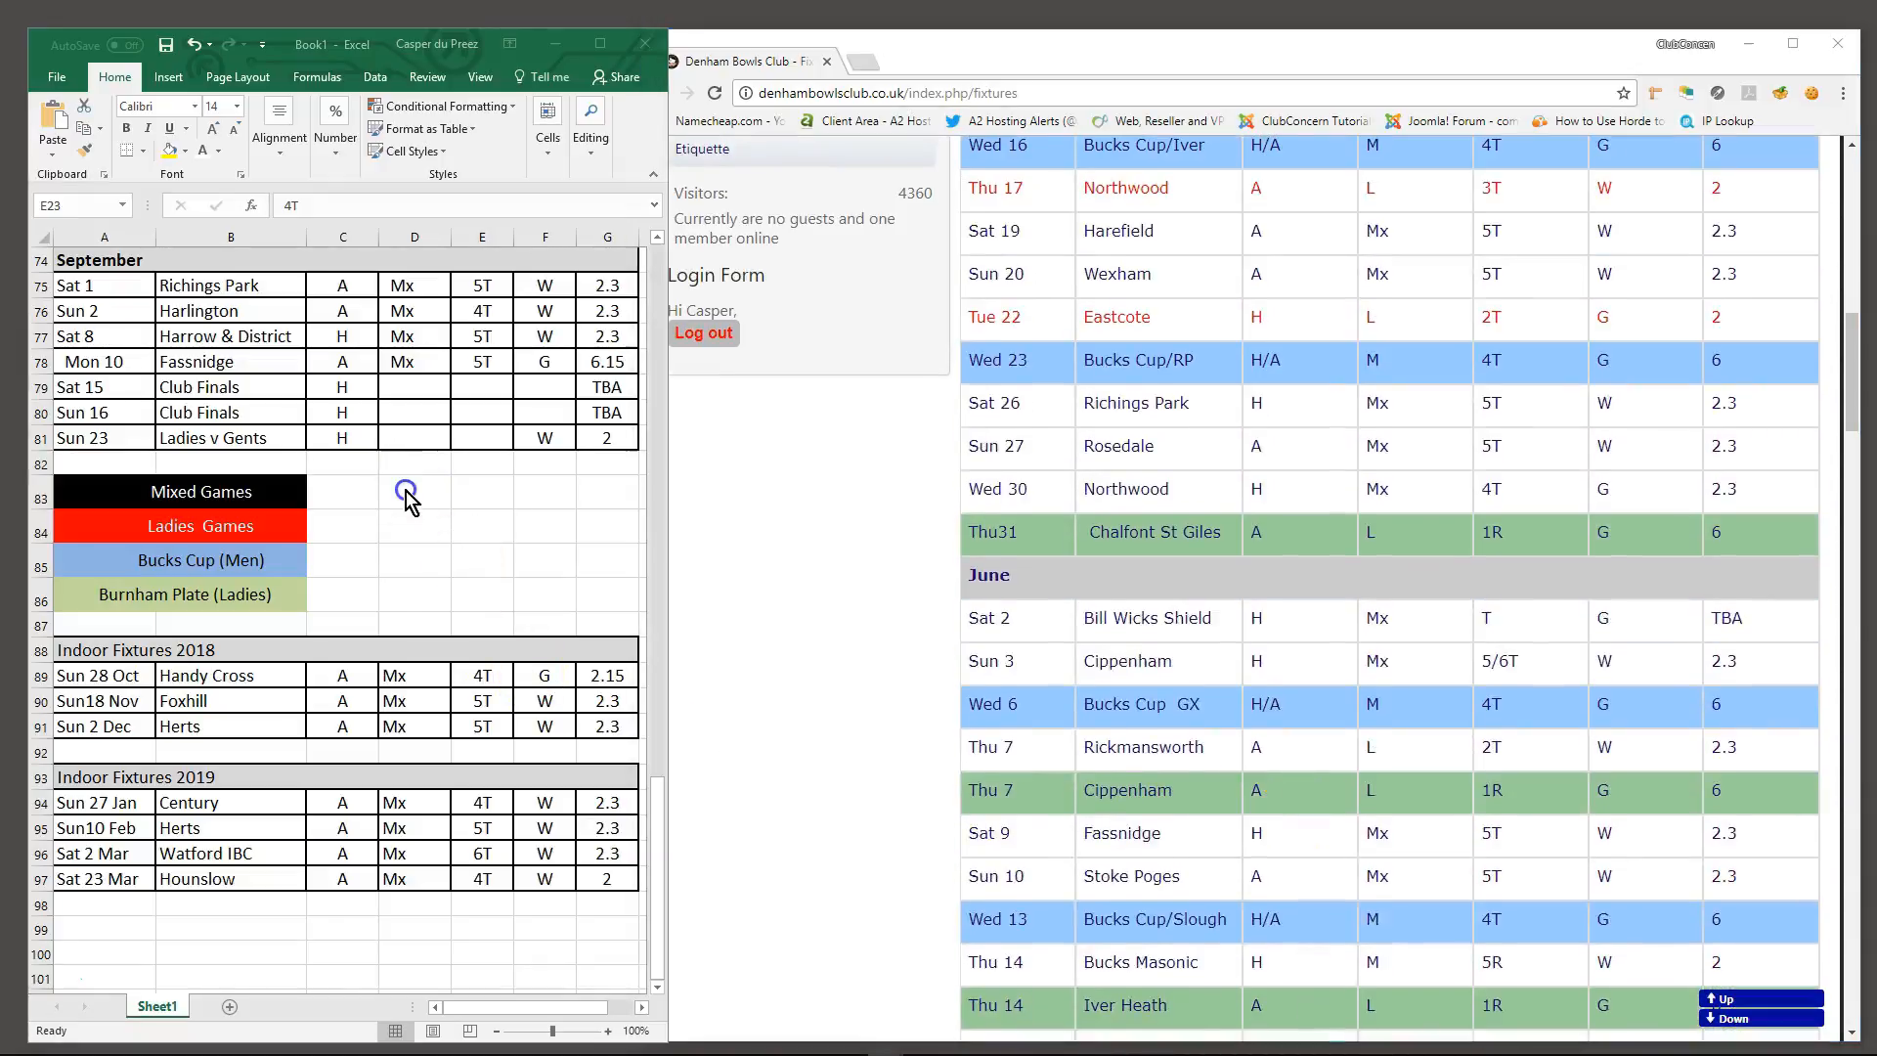
Compare the Excel fixtures sheet with the published table on the Fixtures page, reading the June to September rows and the colour legend
left_click(422, 383)
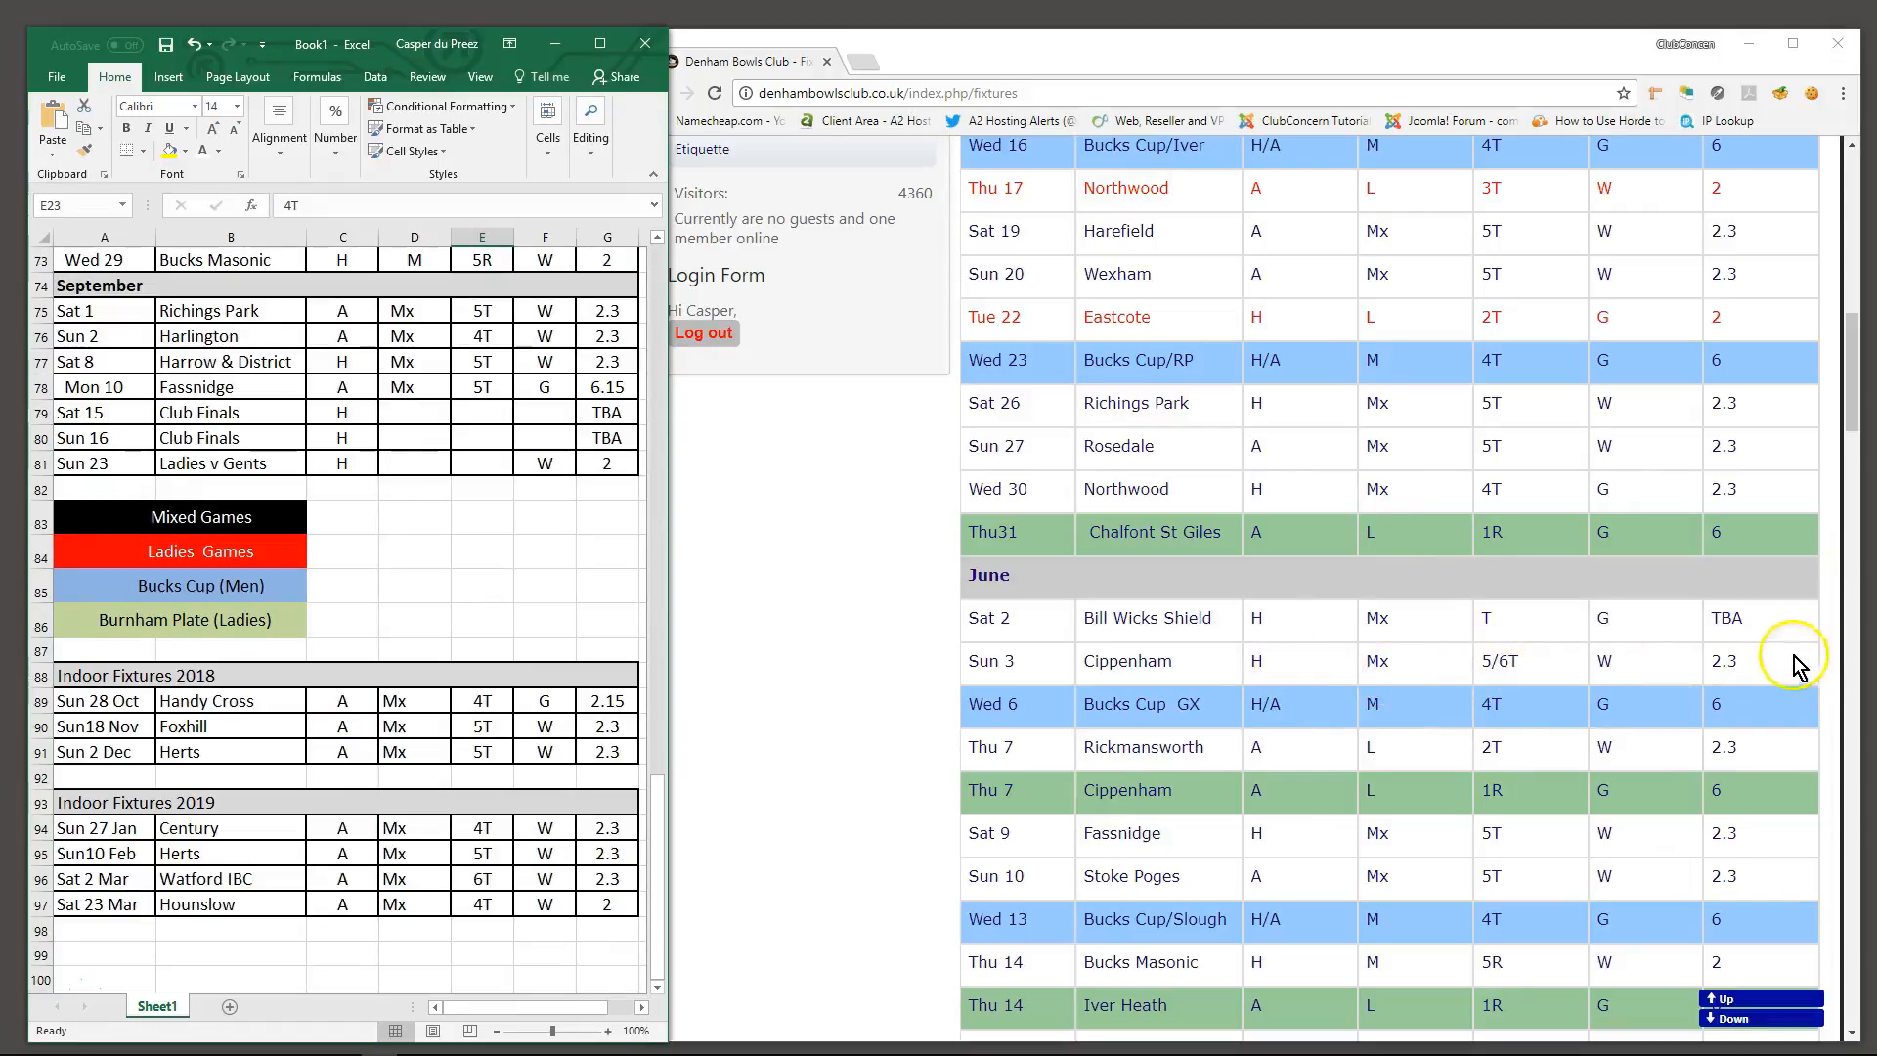
scroll(1327, 758, "down", 1)
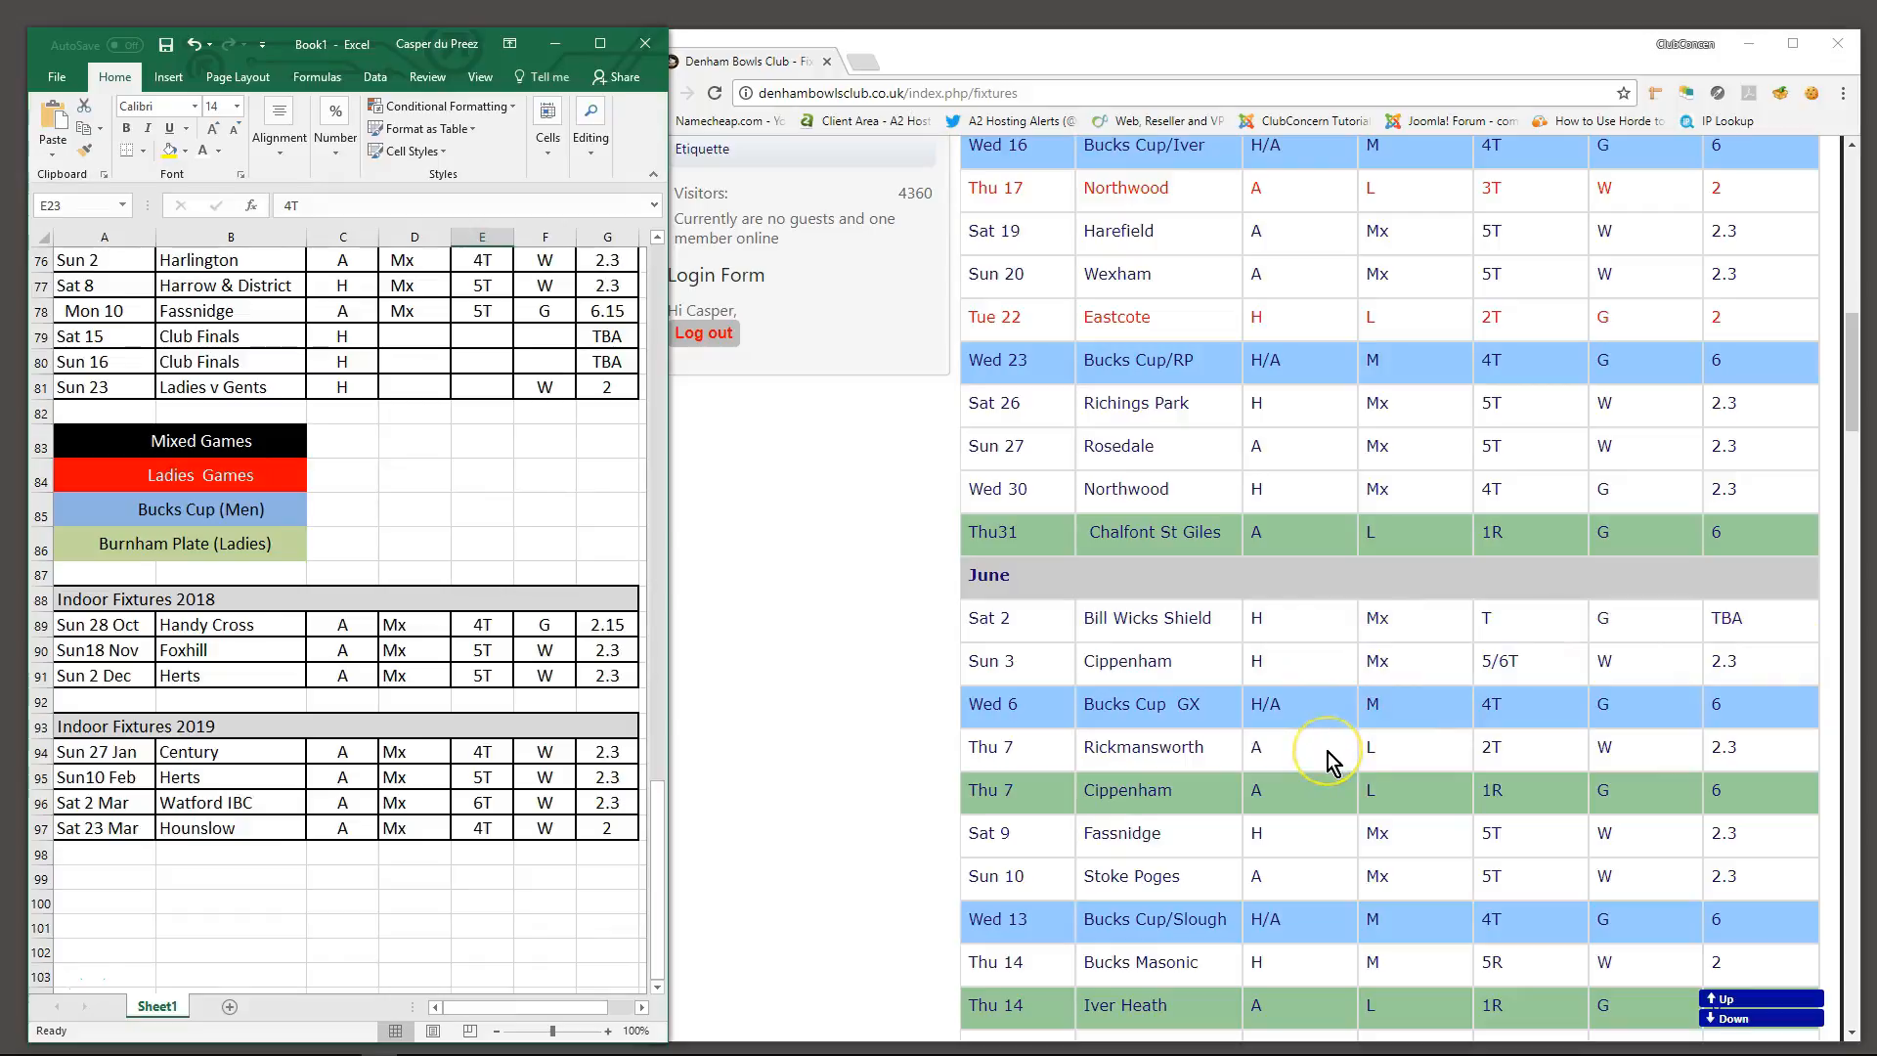
left_click(1302, 855)
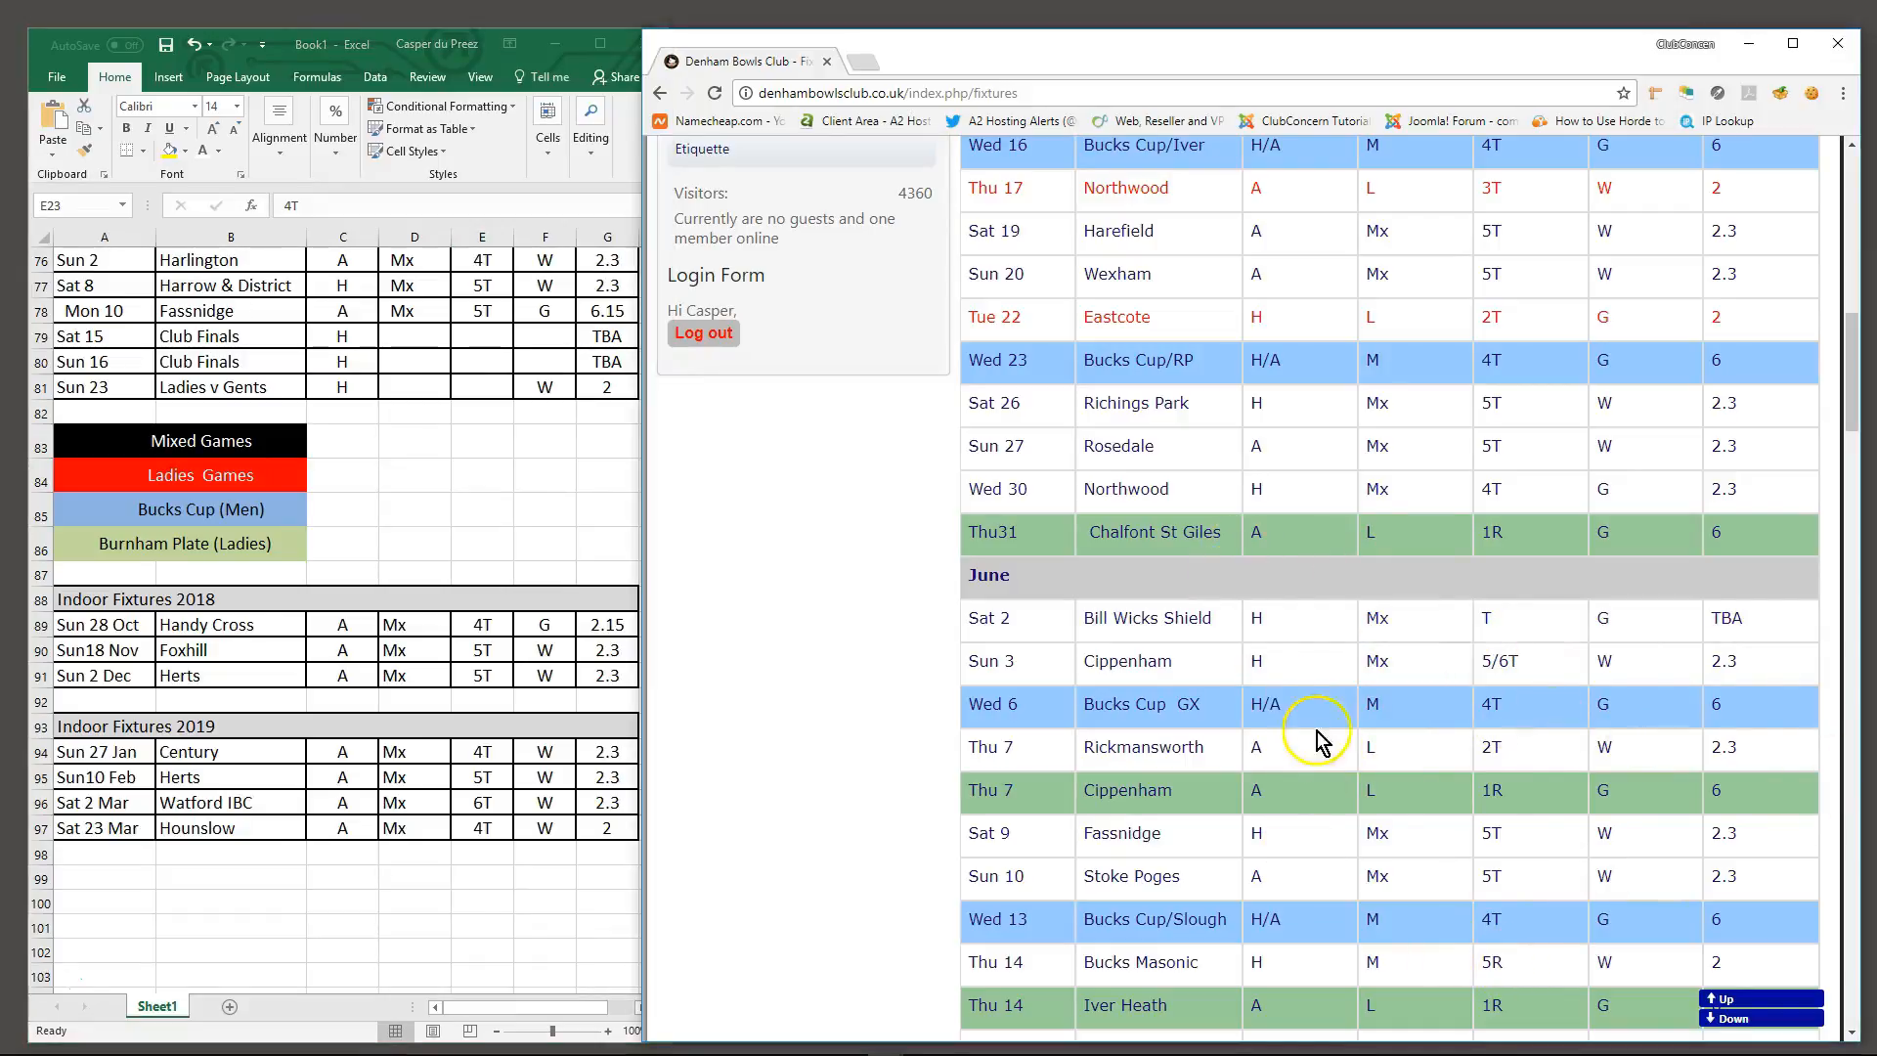
scroll(1295, 786, "down", 1)
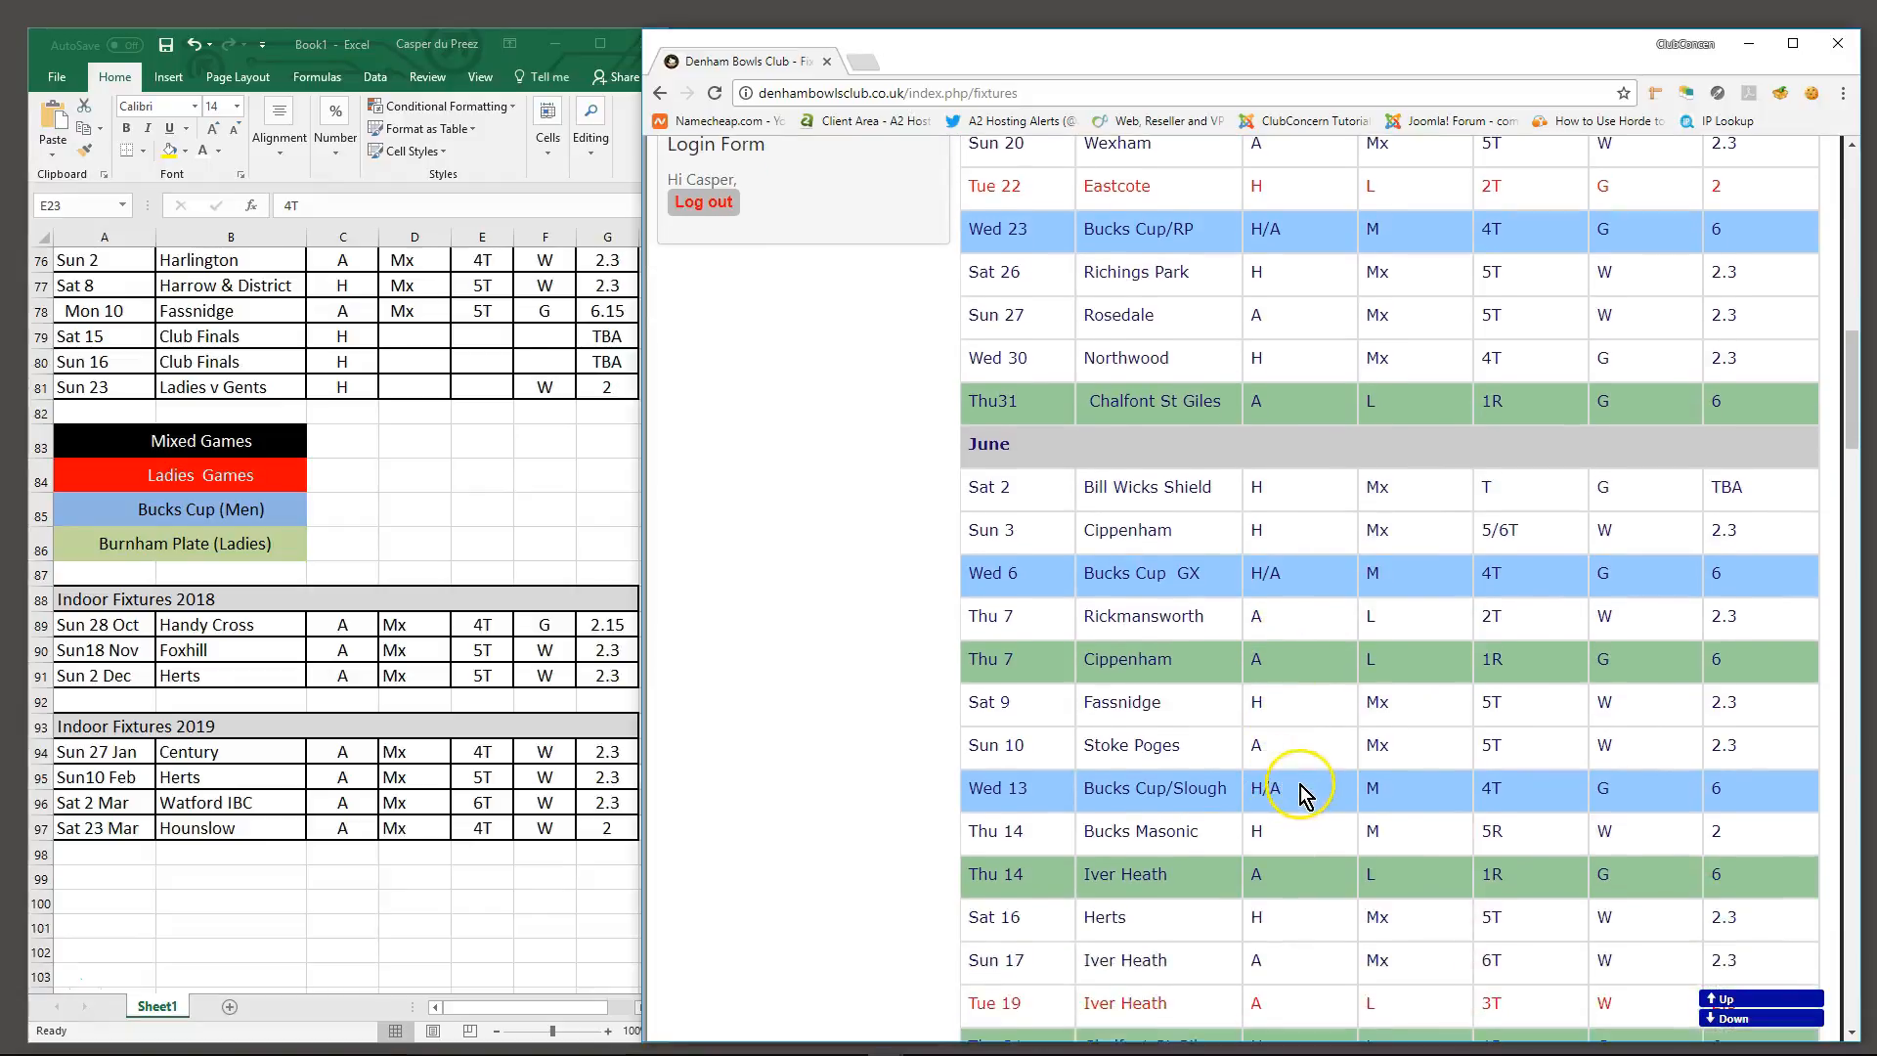
scroll(1301, 788, "down", 3)
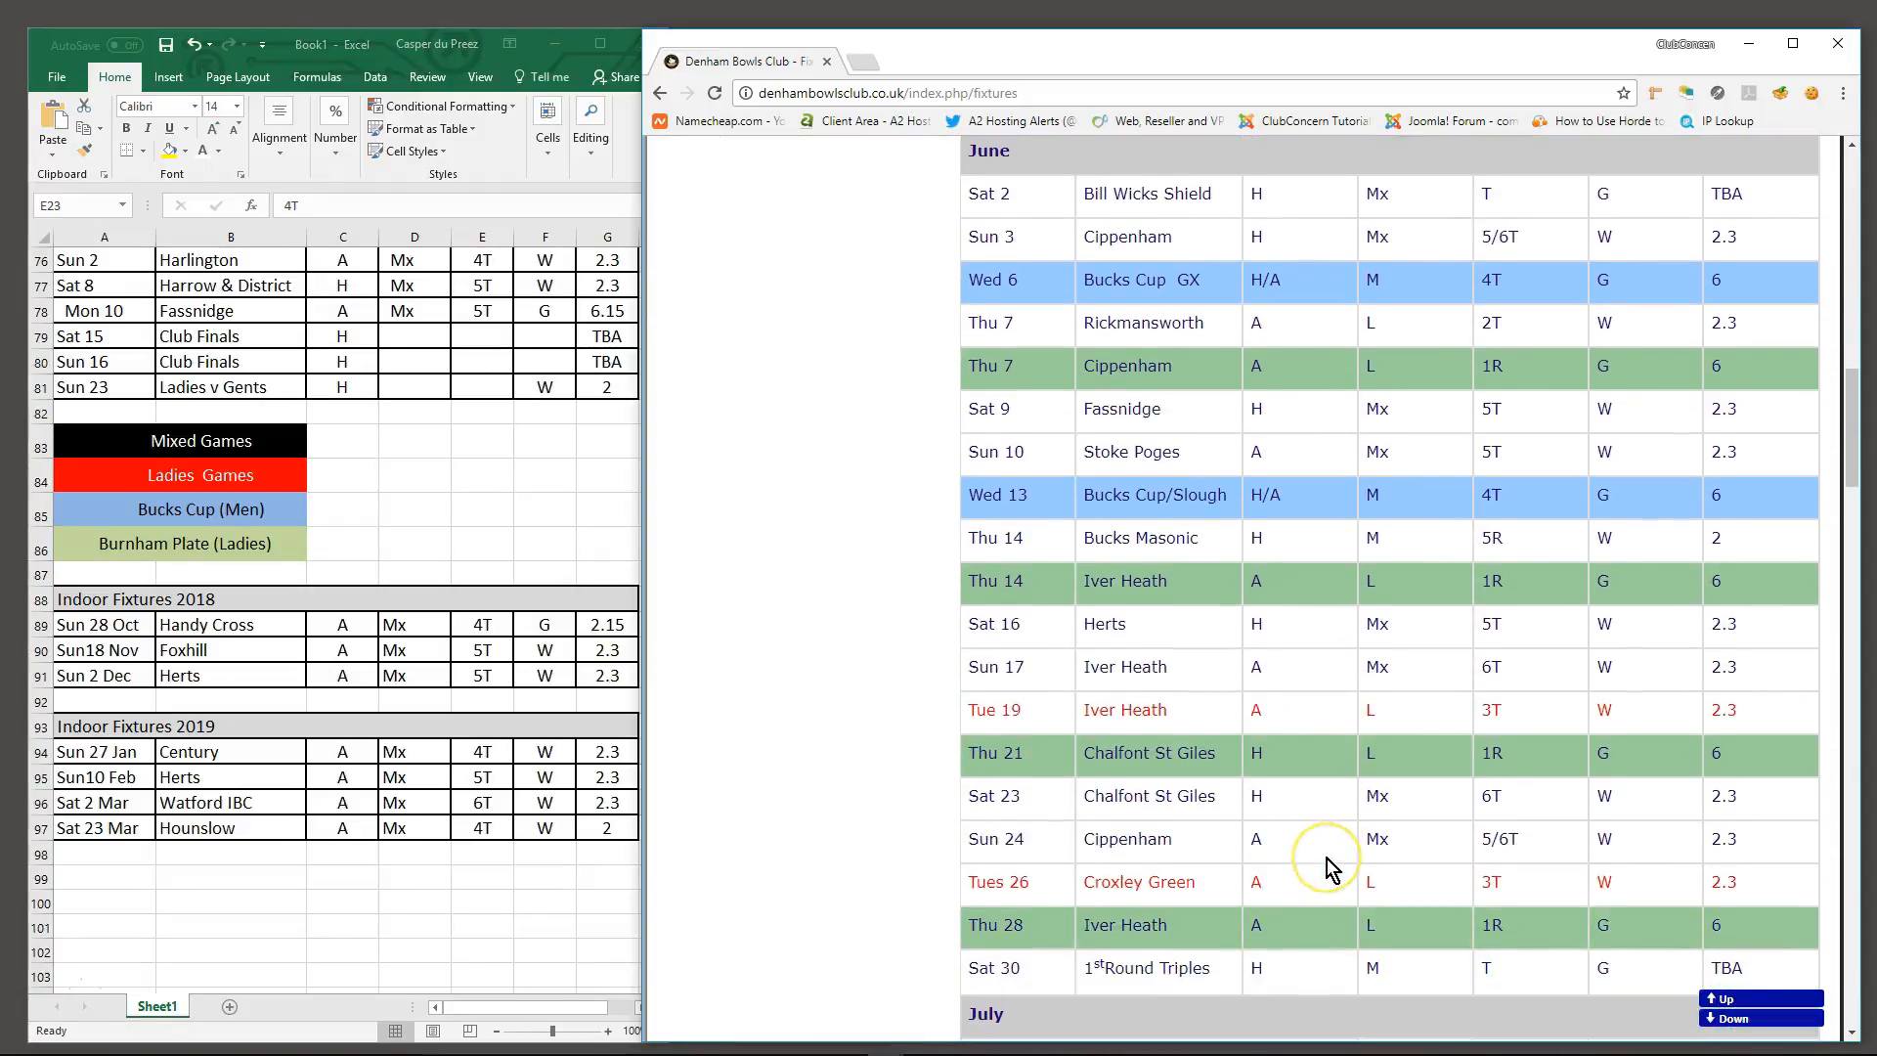
scroll(1329, 714, "down", 3)
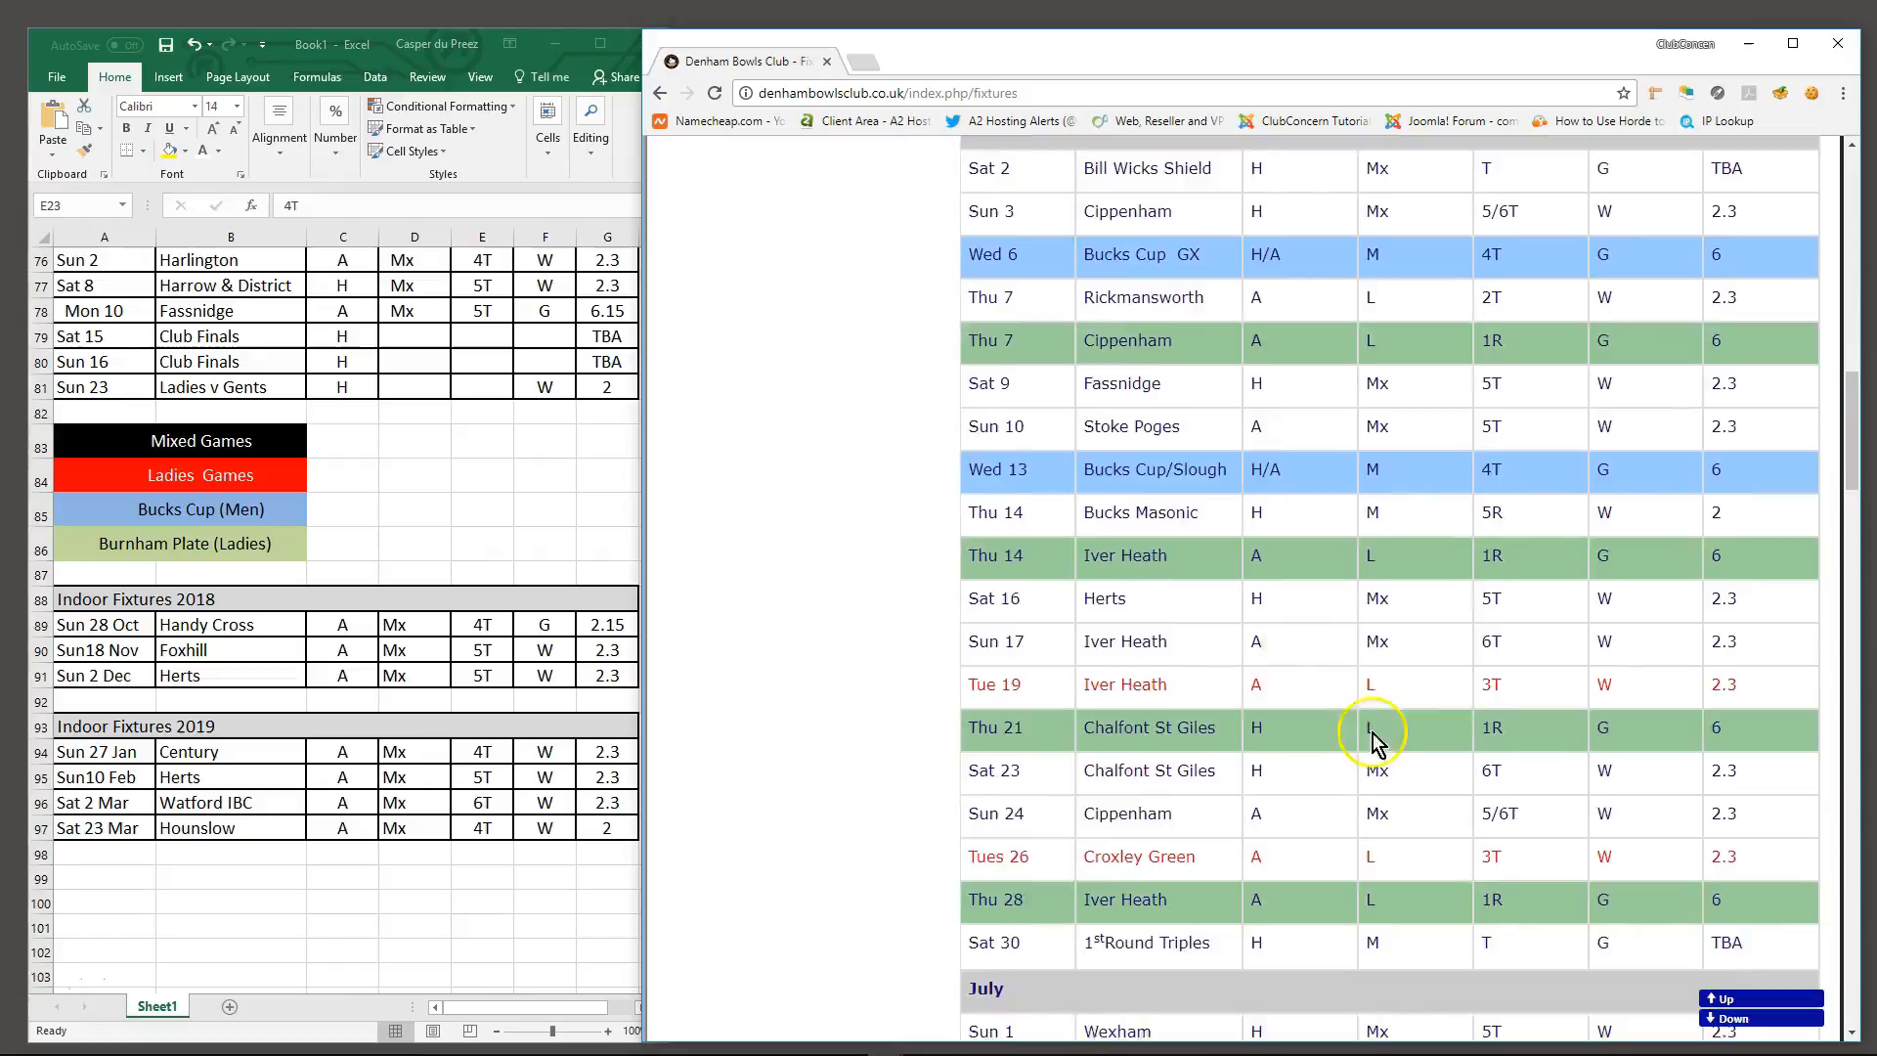
scroll(1373, 753, "down", 7)
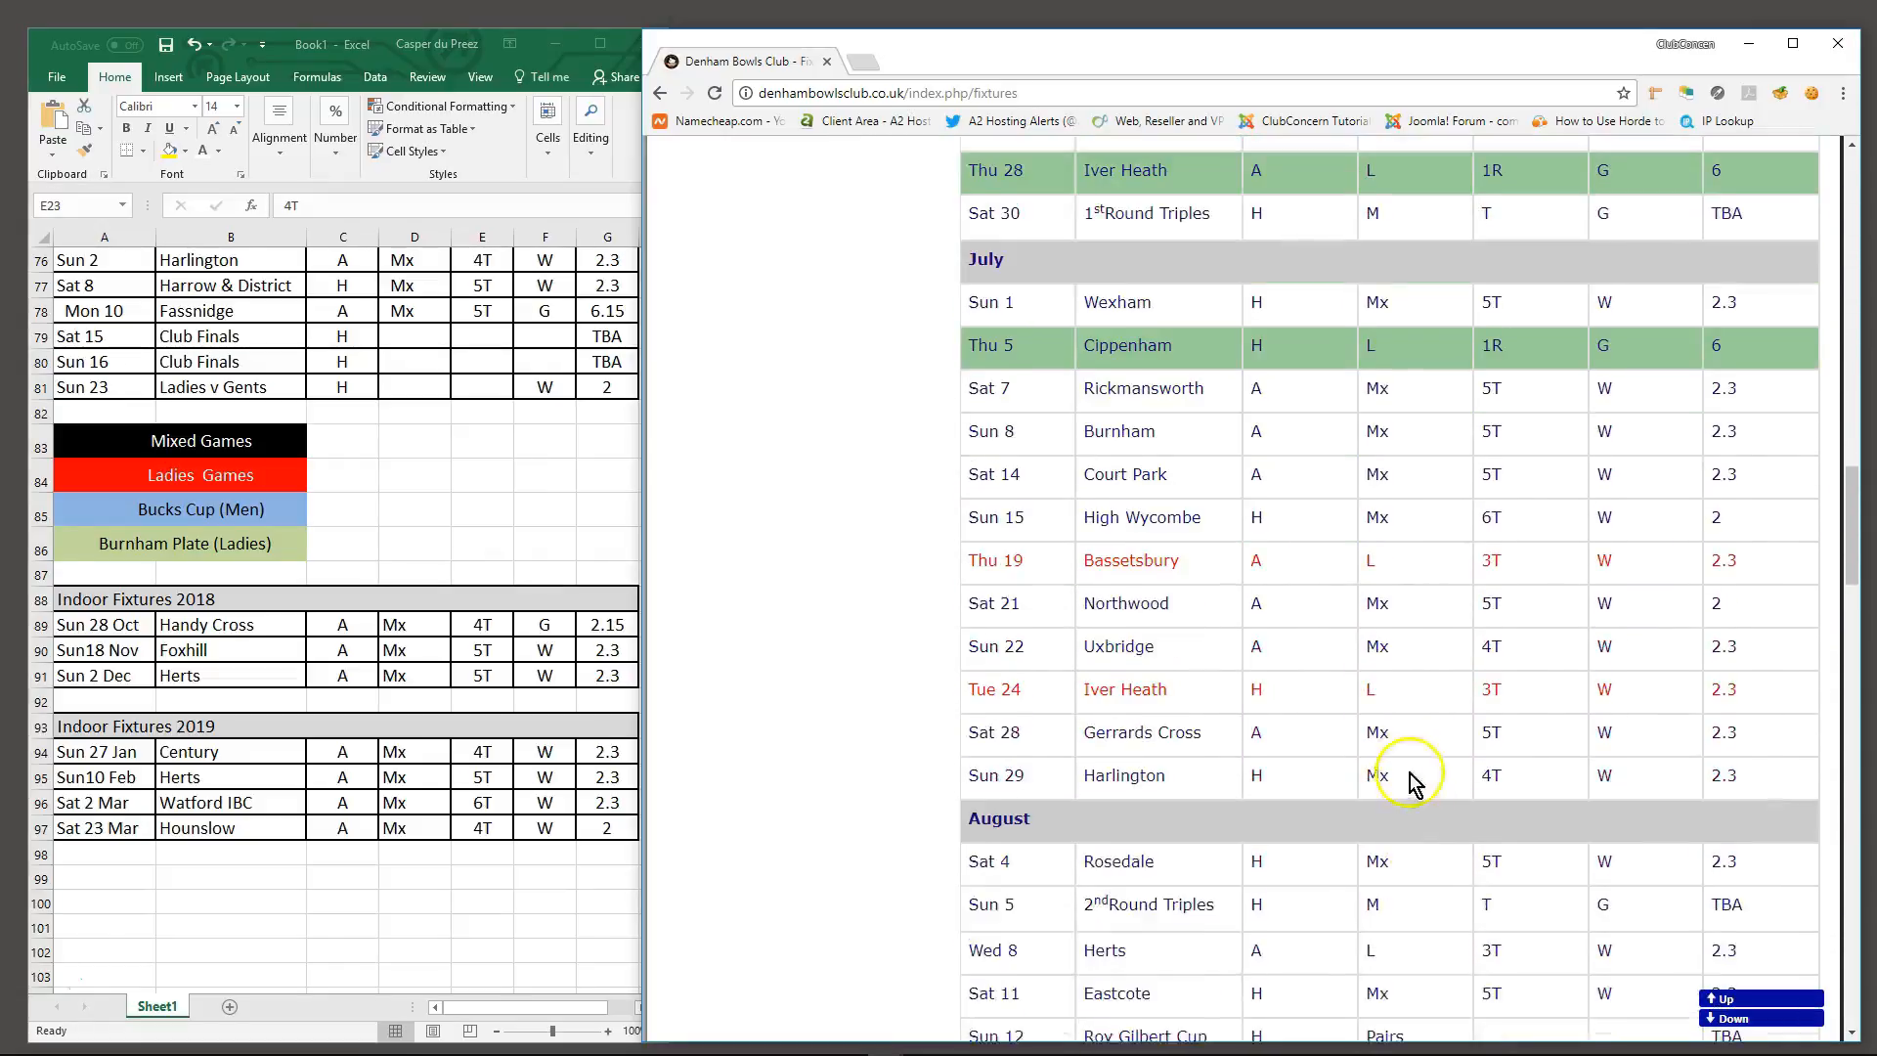
scroll(1362, 735, "down", 5)
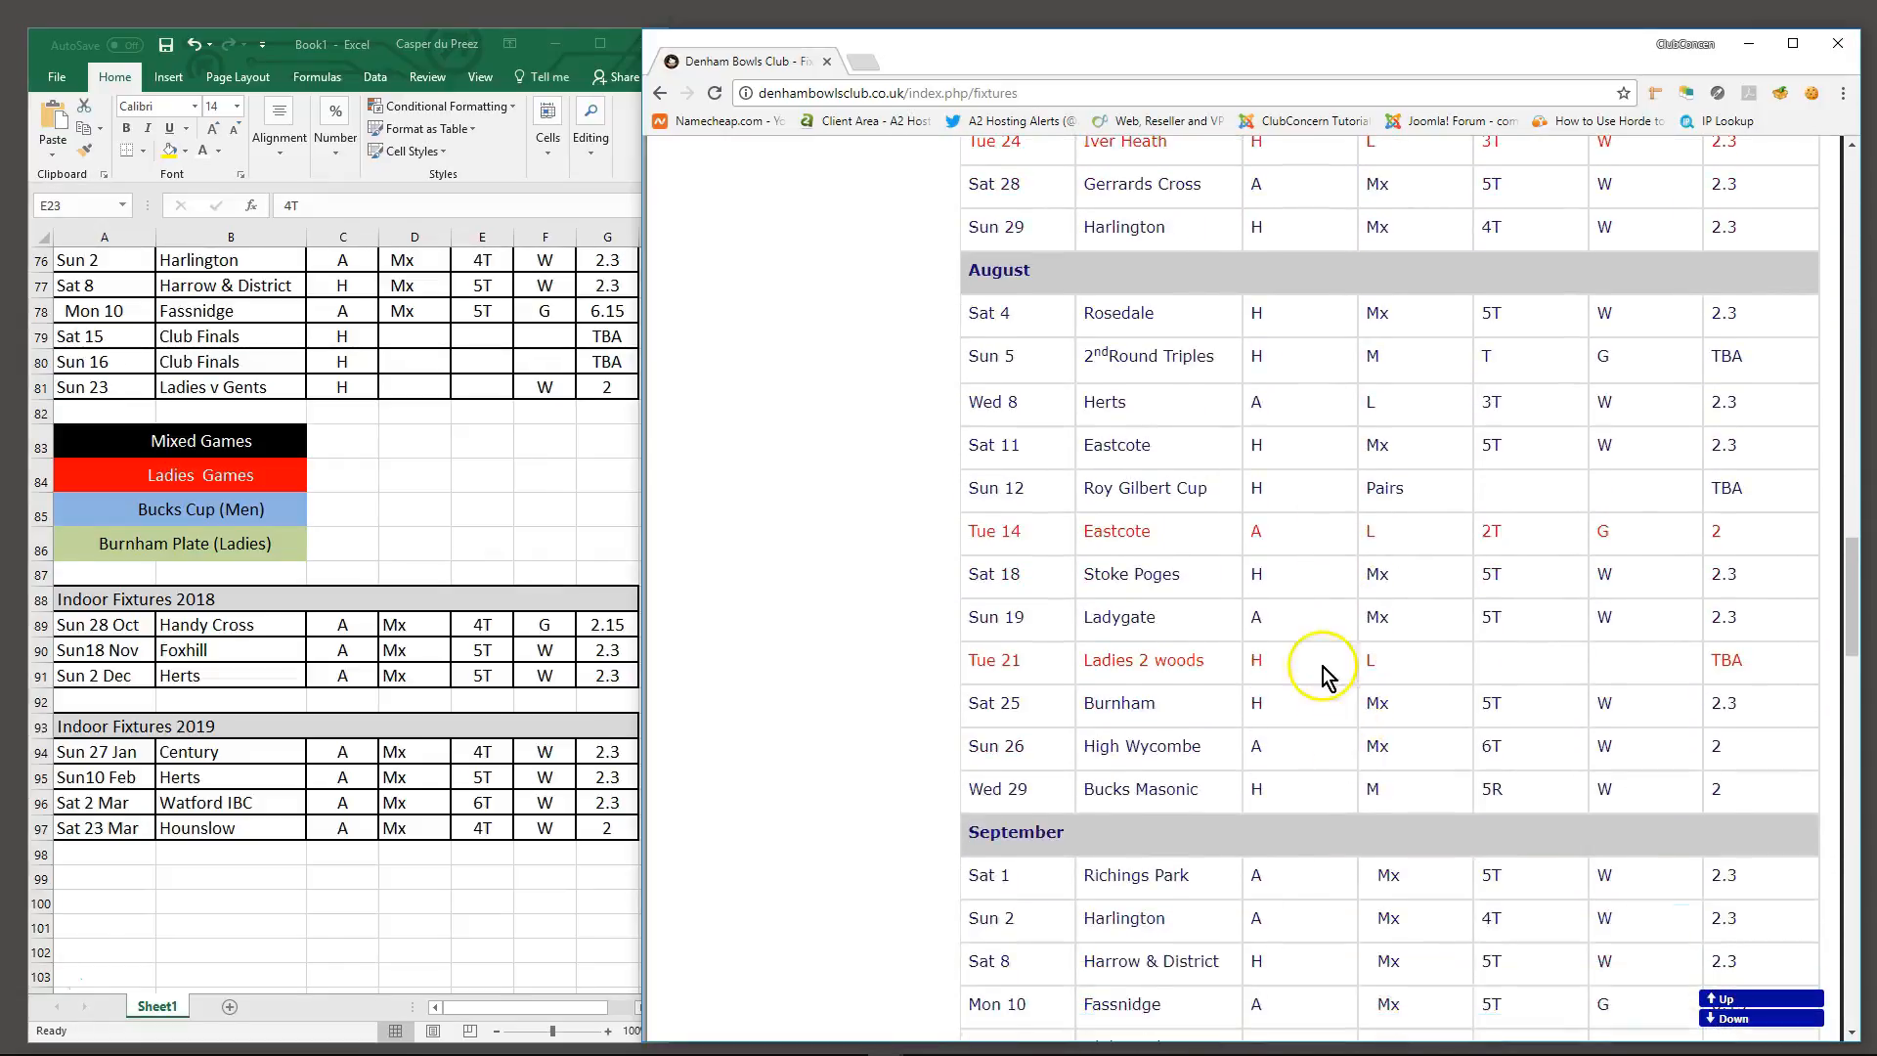
scroll(1339, 743, "down", 3)
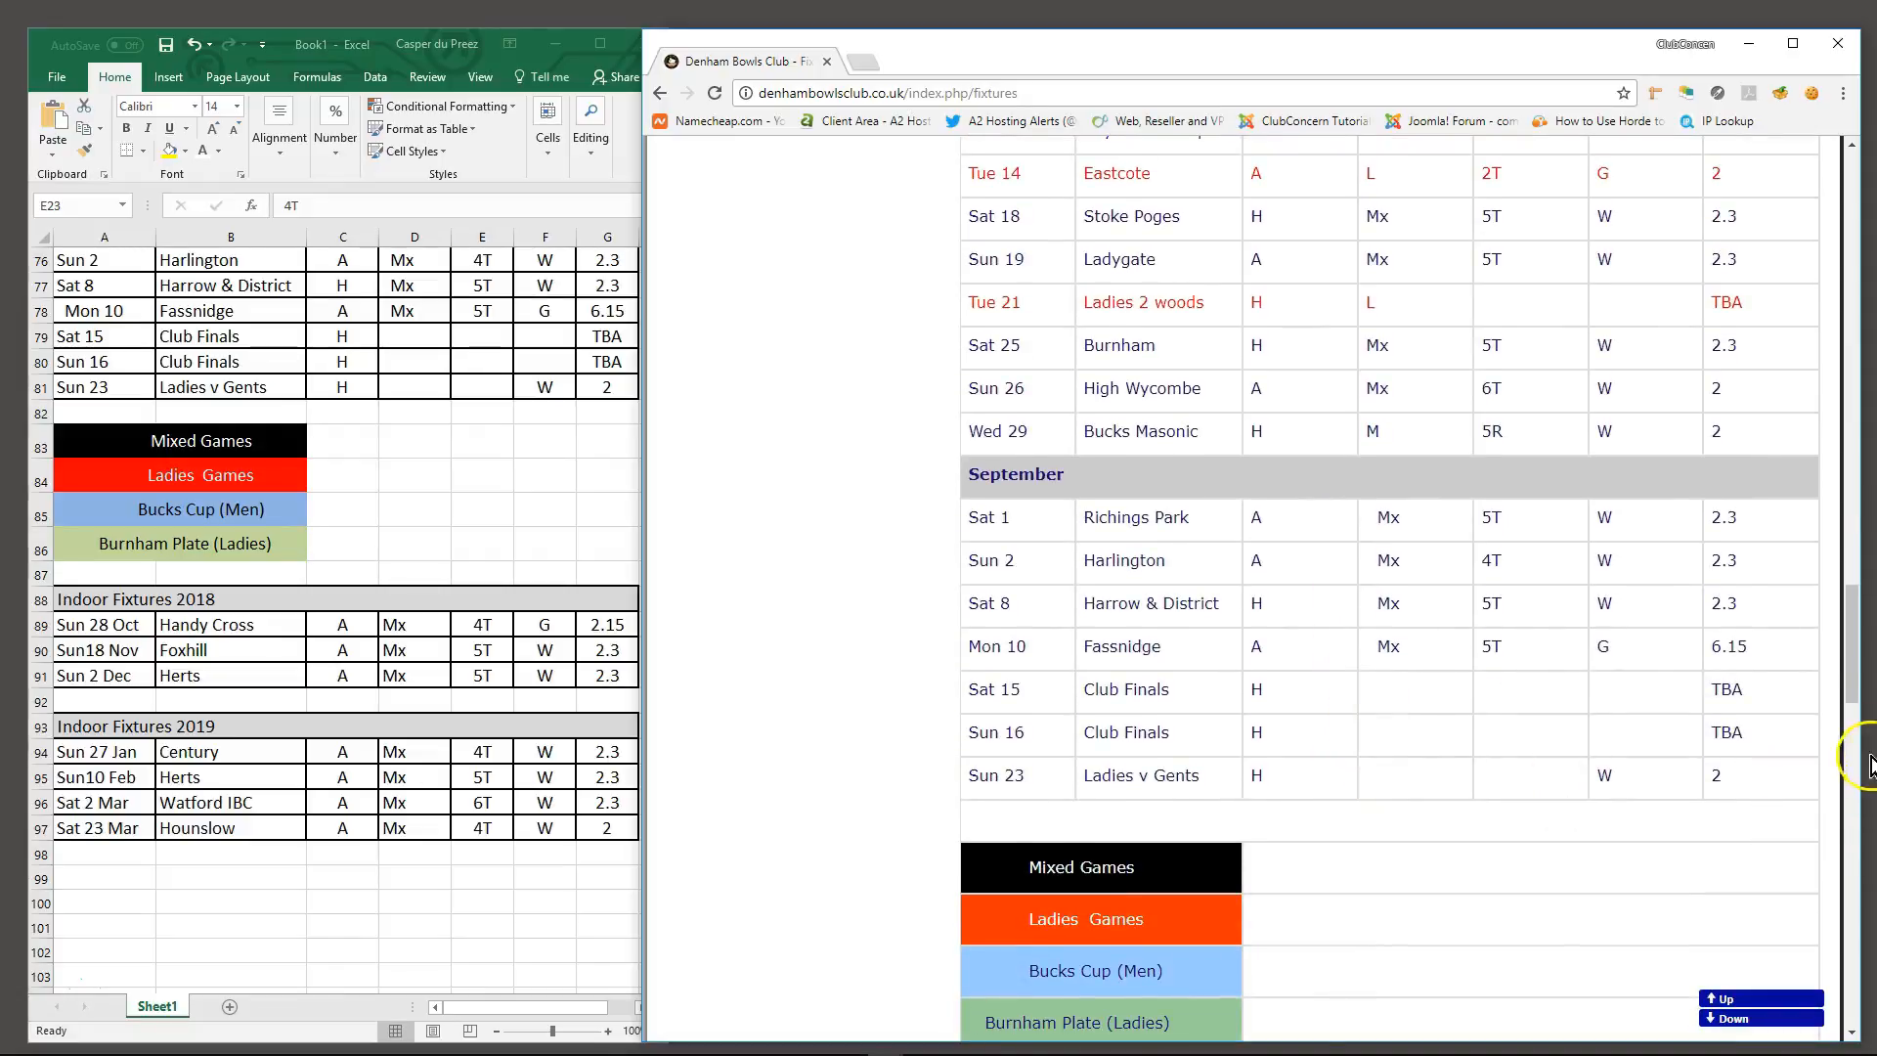
Find the Denham Bowls Club Fixtures 2017 article below the new table and open it for editing
left_click(1852, 649)
left_click_drag(1852, 655, 1832, 818)
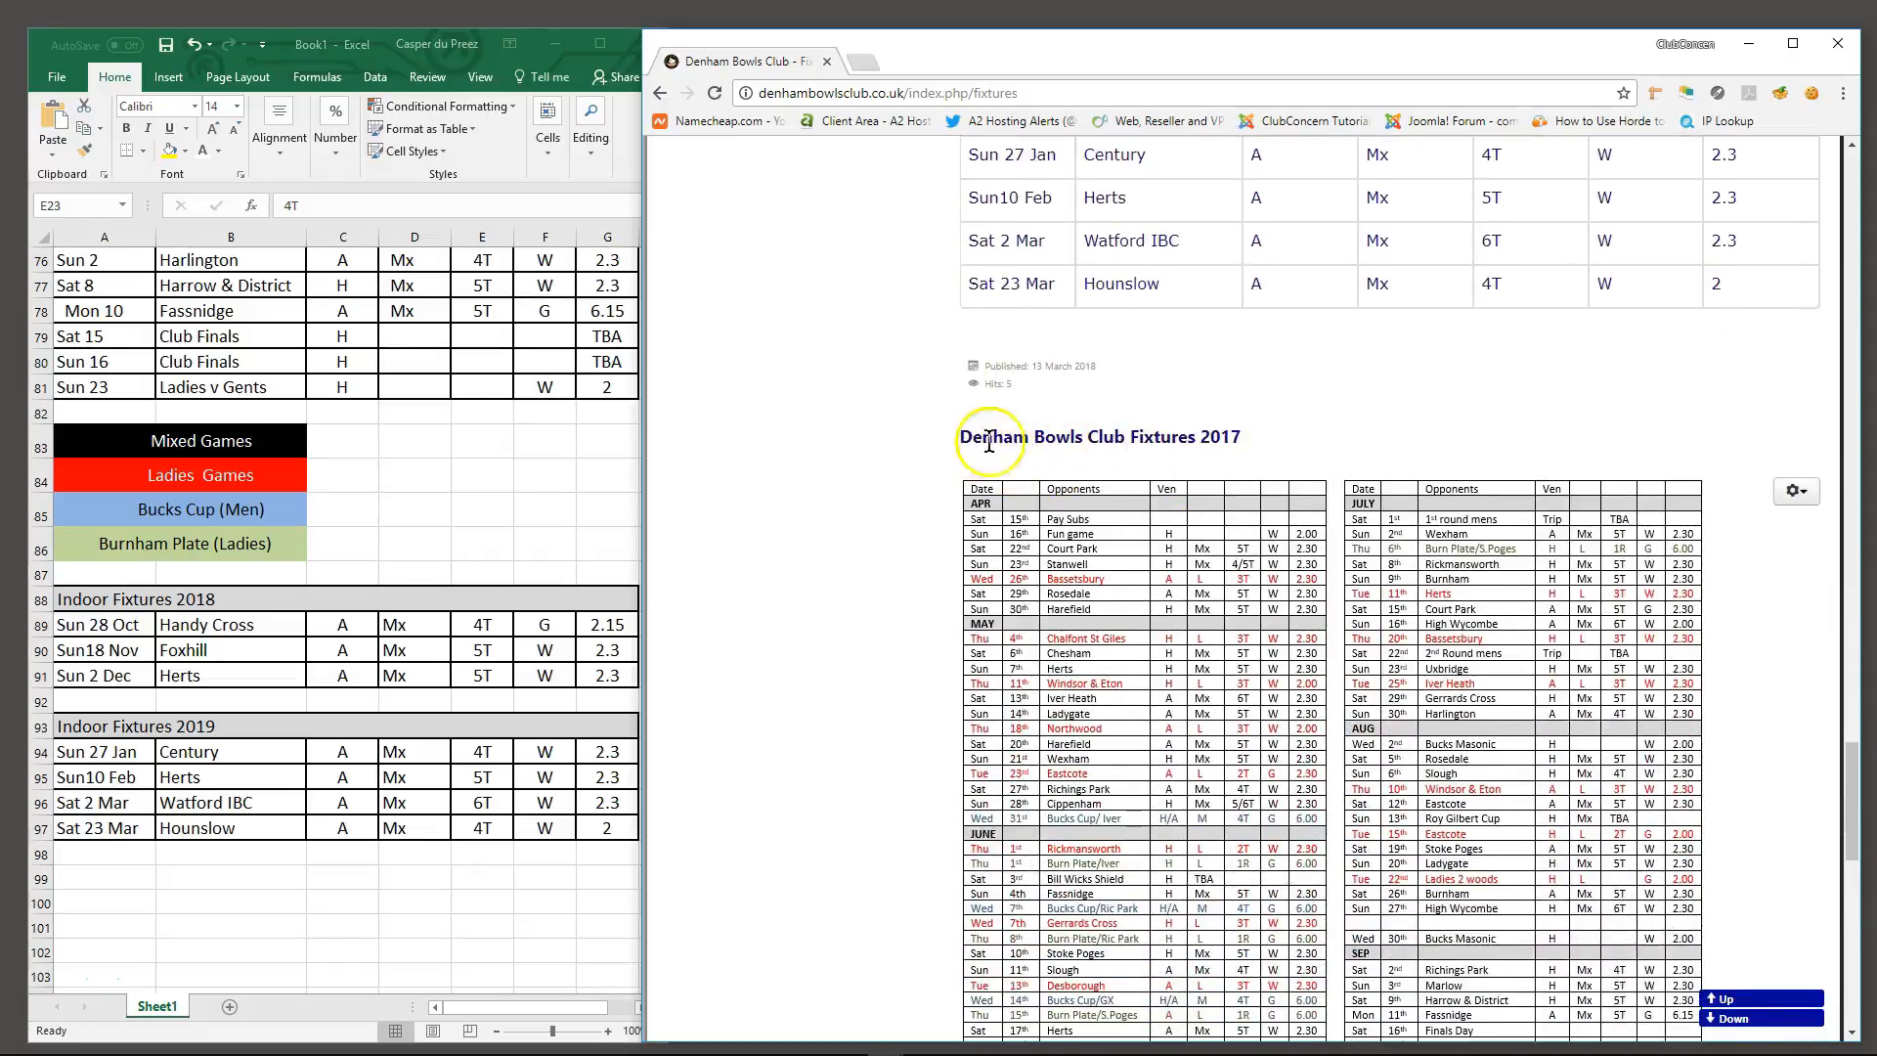
left_click(1808, 495)
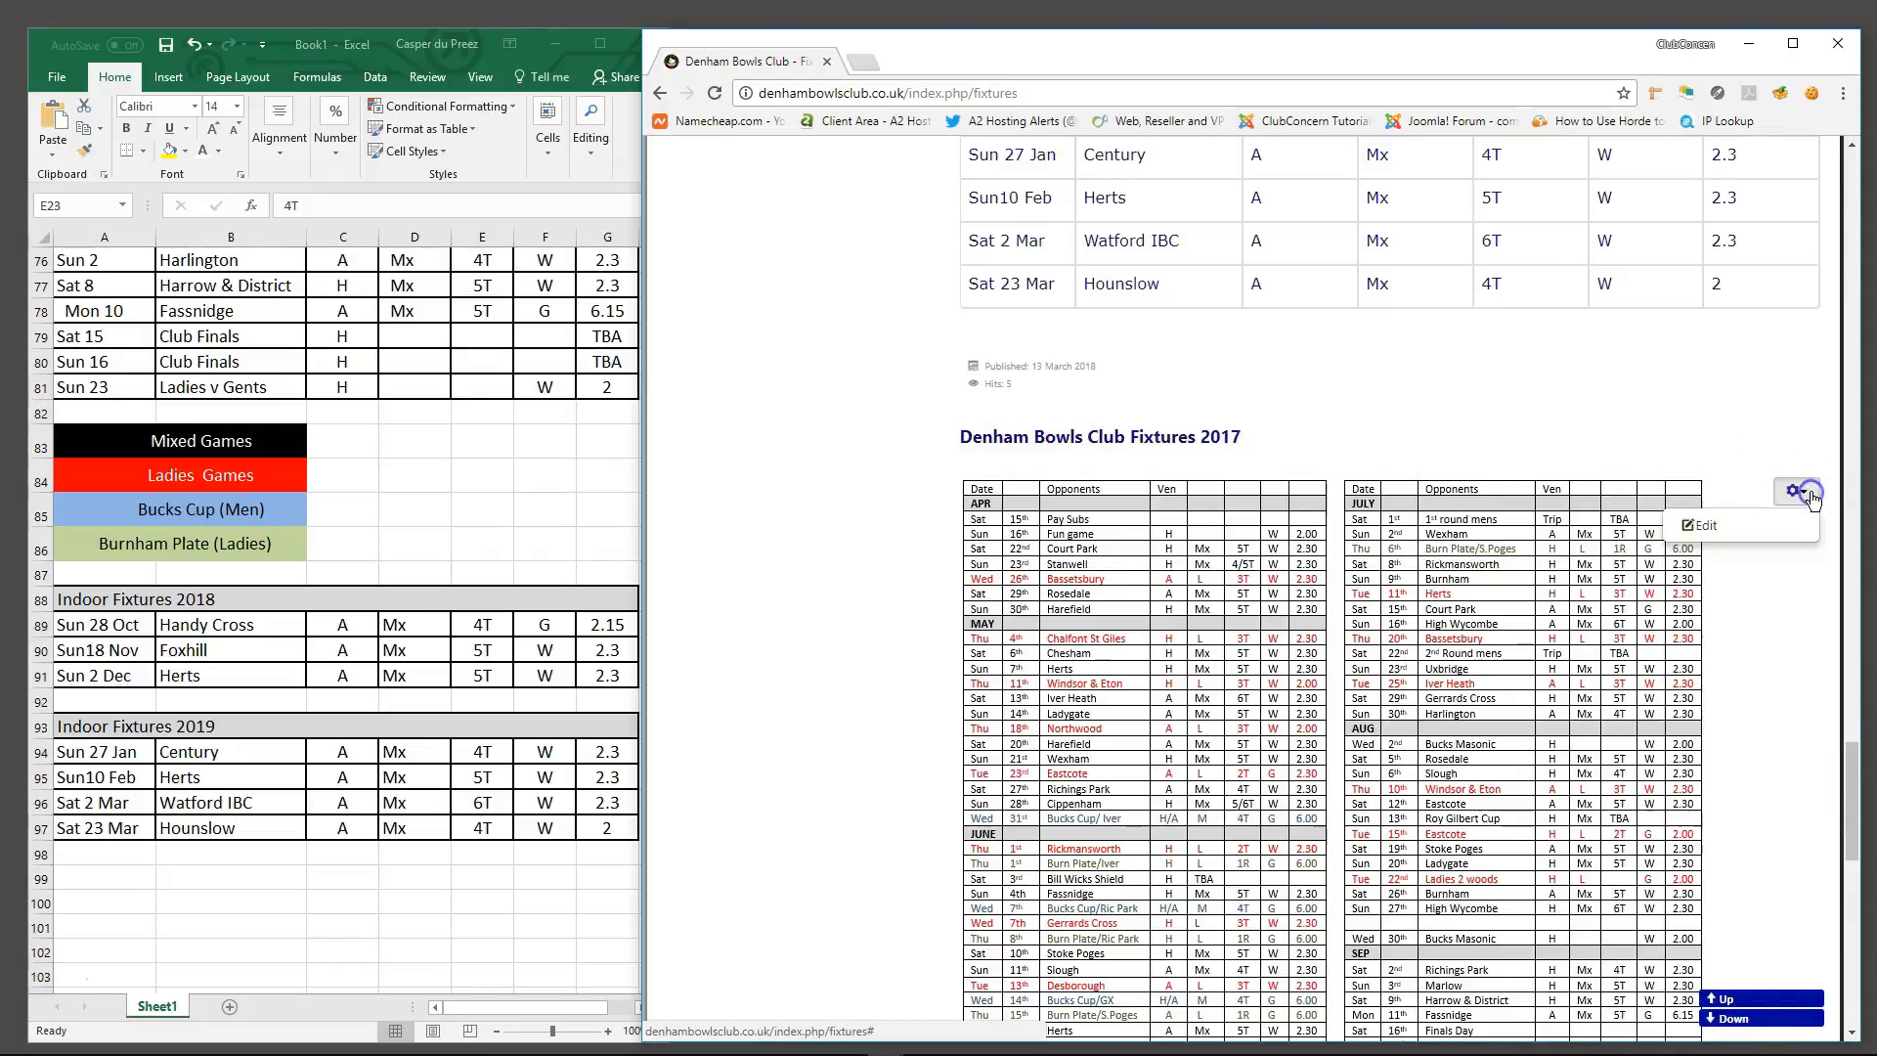
left_click(1709, 525)
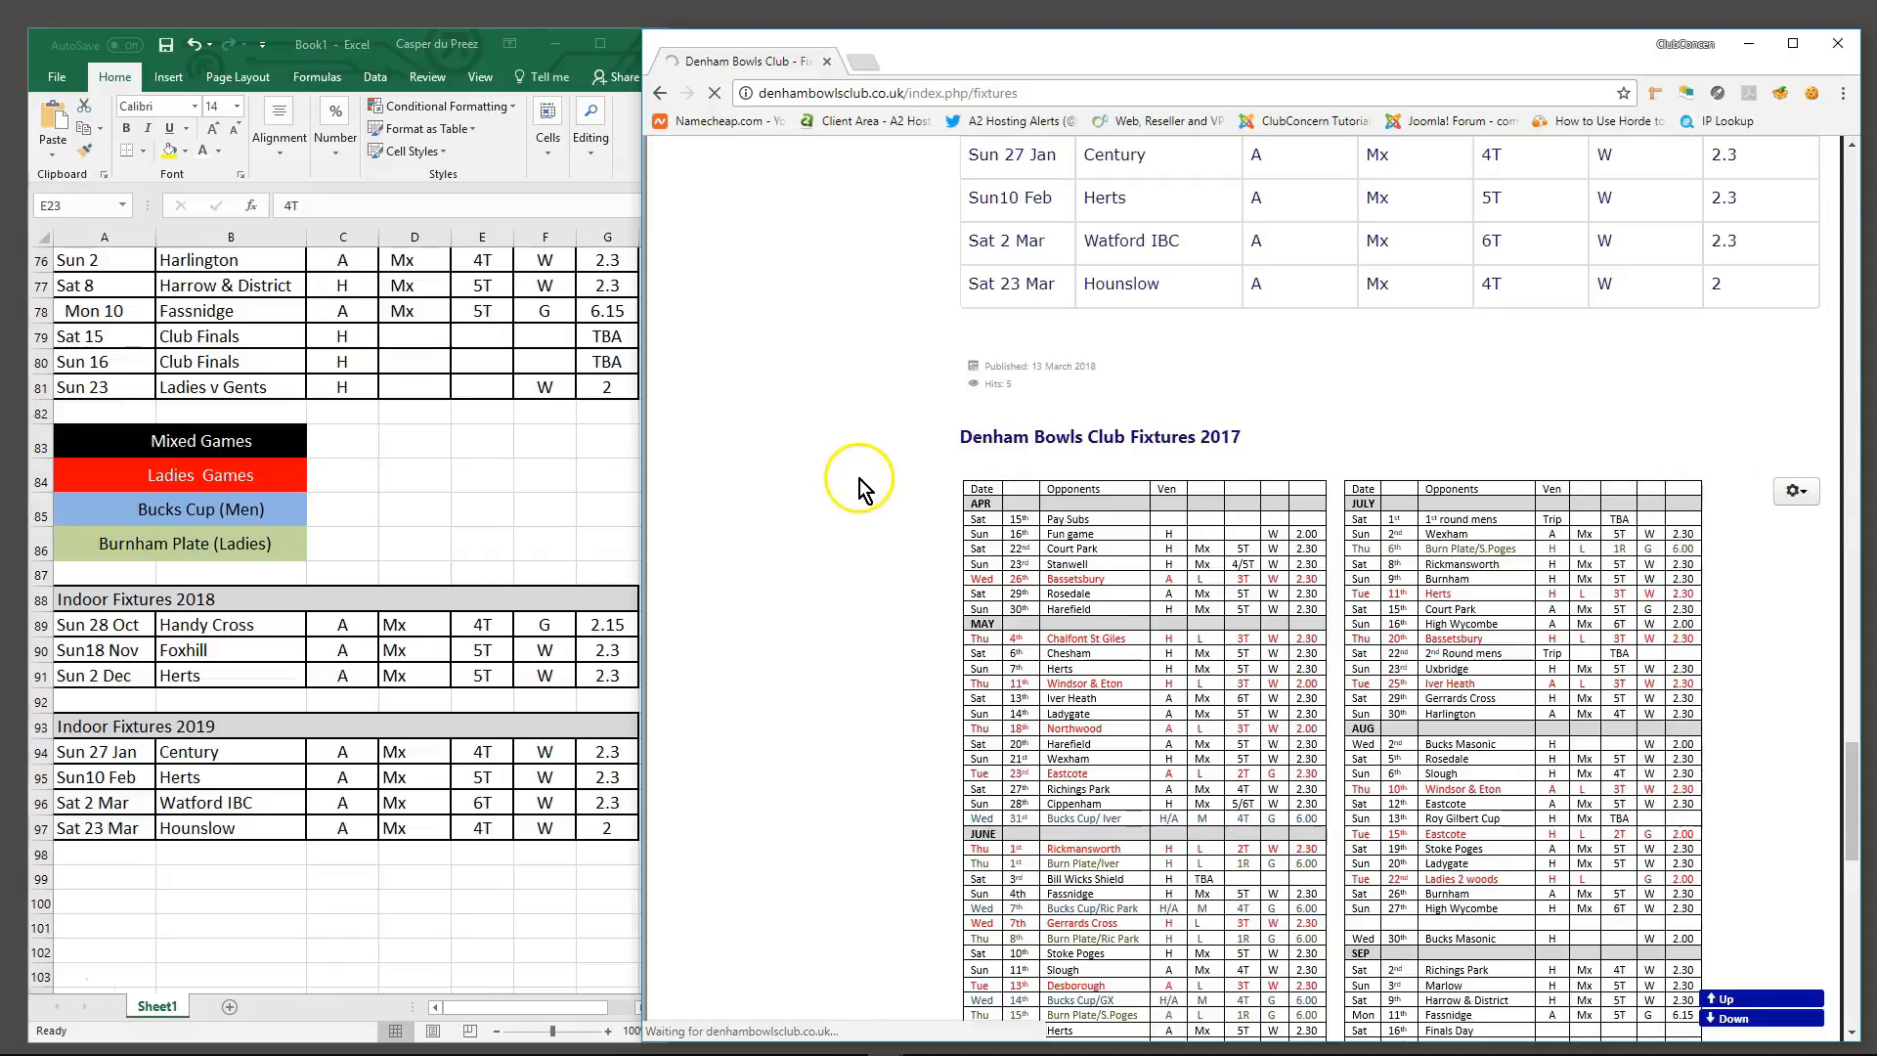
scroll(928, 549, "down", 3)
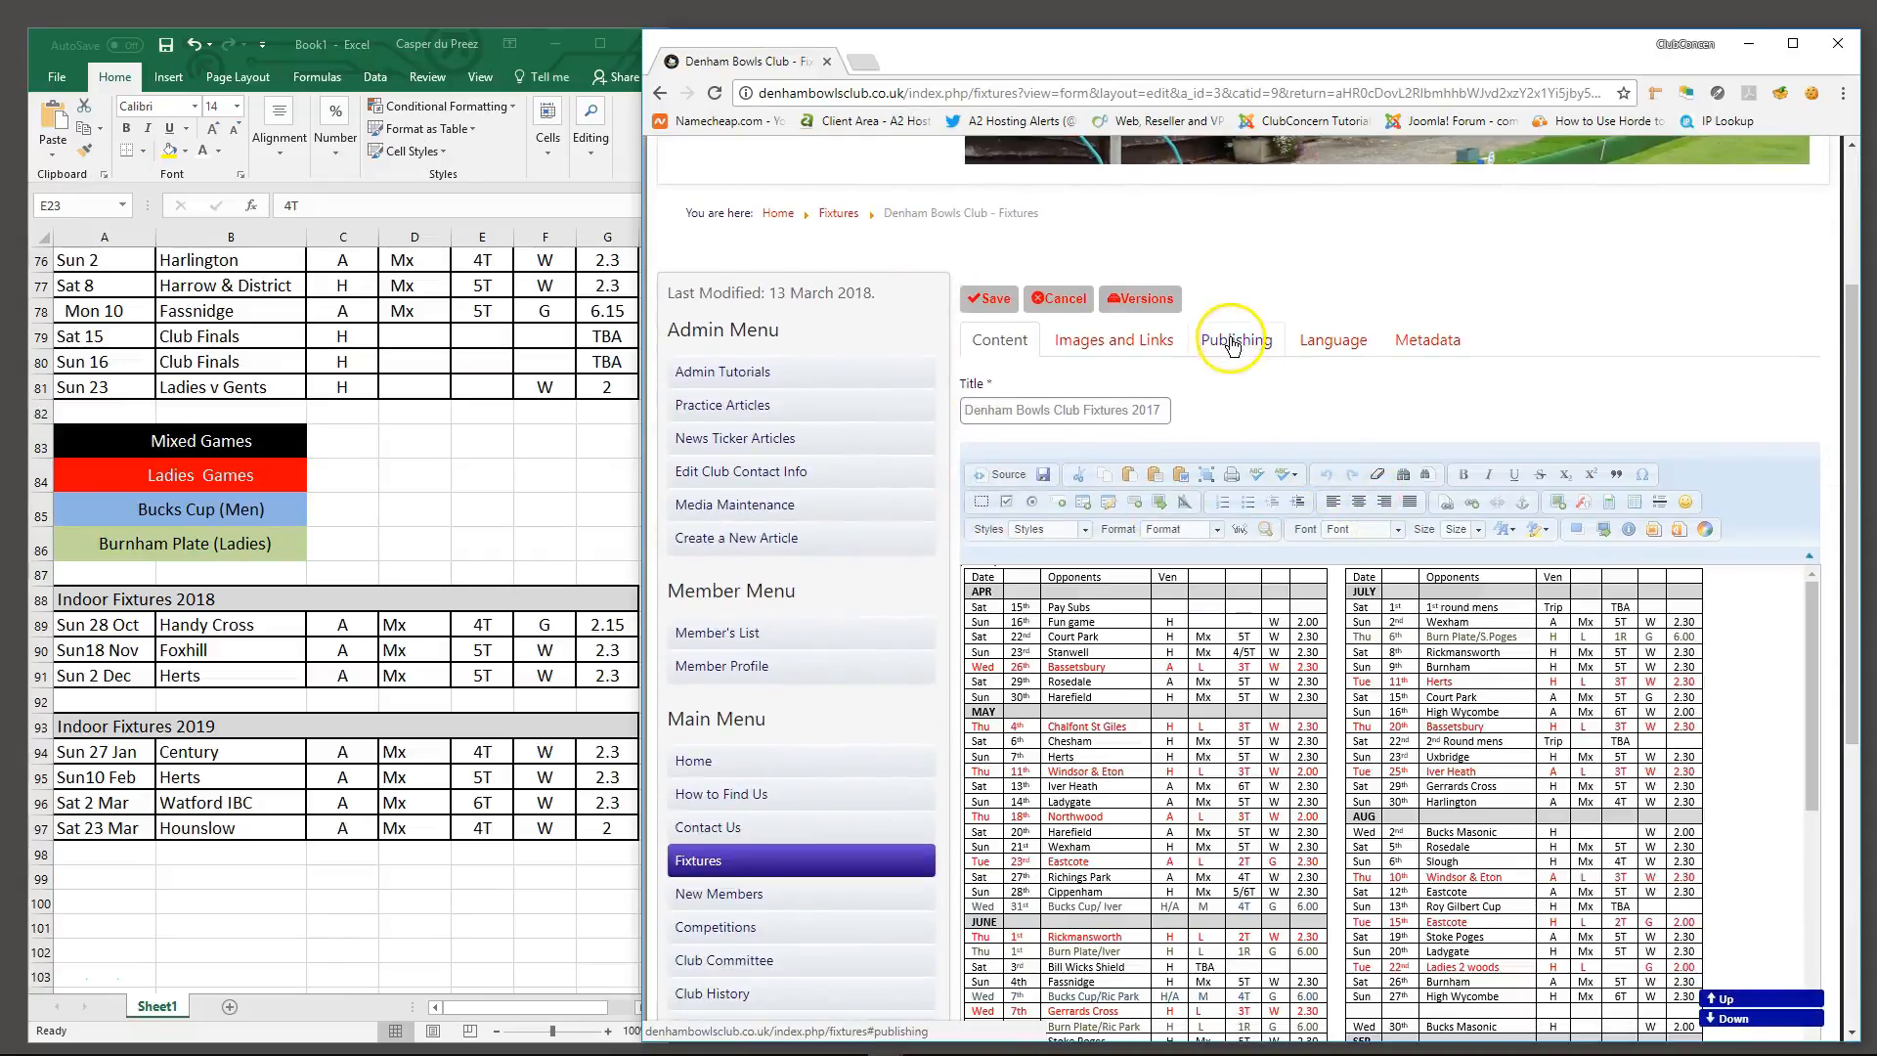
Set the publishing status of the Fixtures 2017 article to Trashed
left_click(1234, 342)
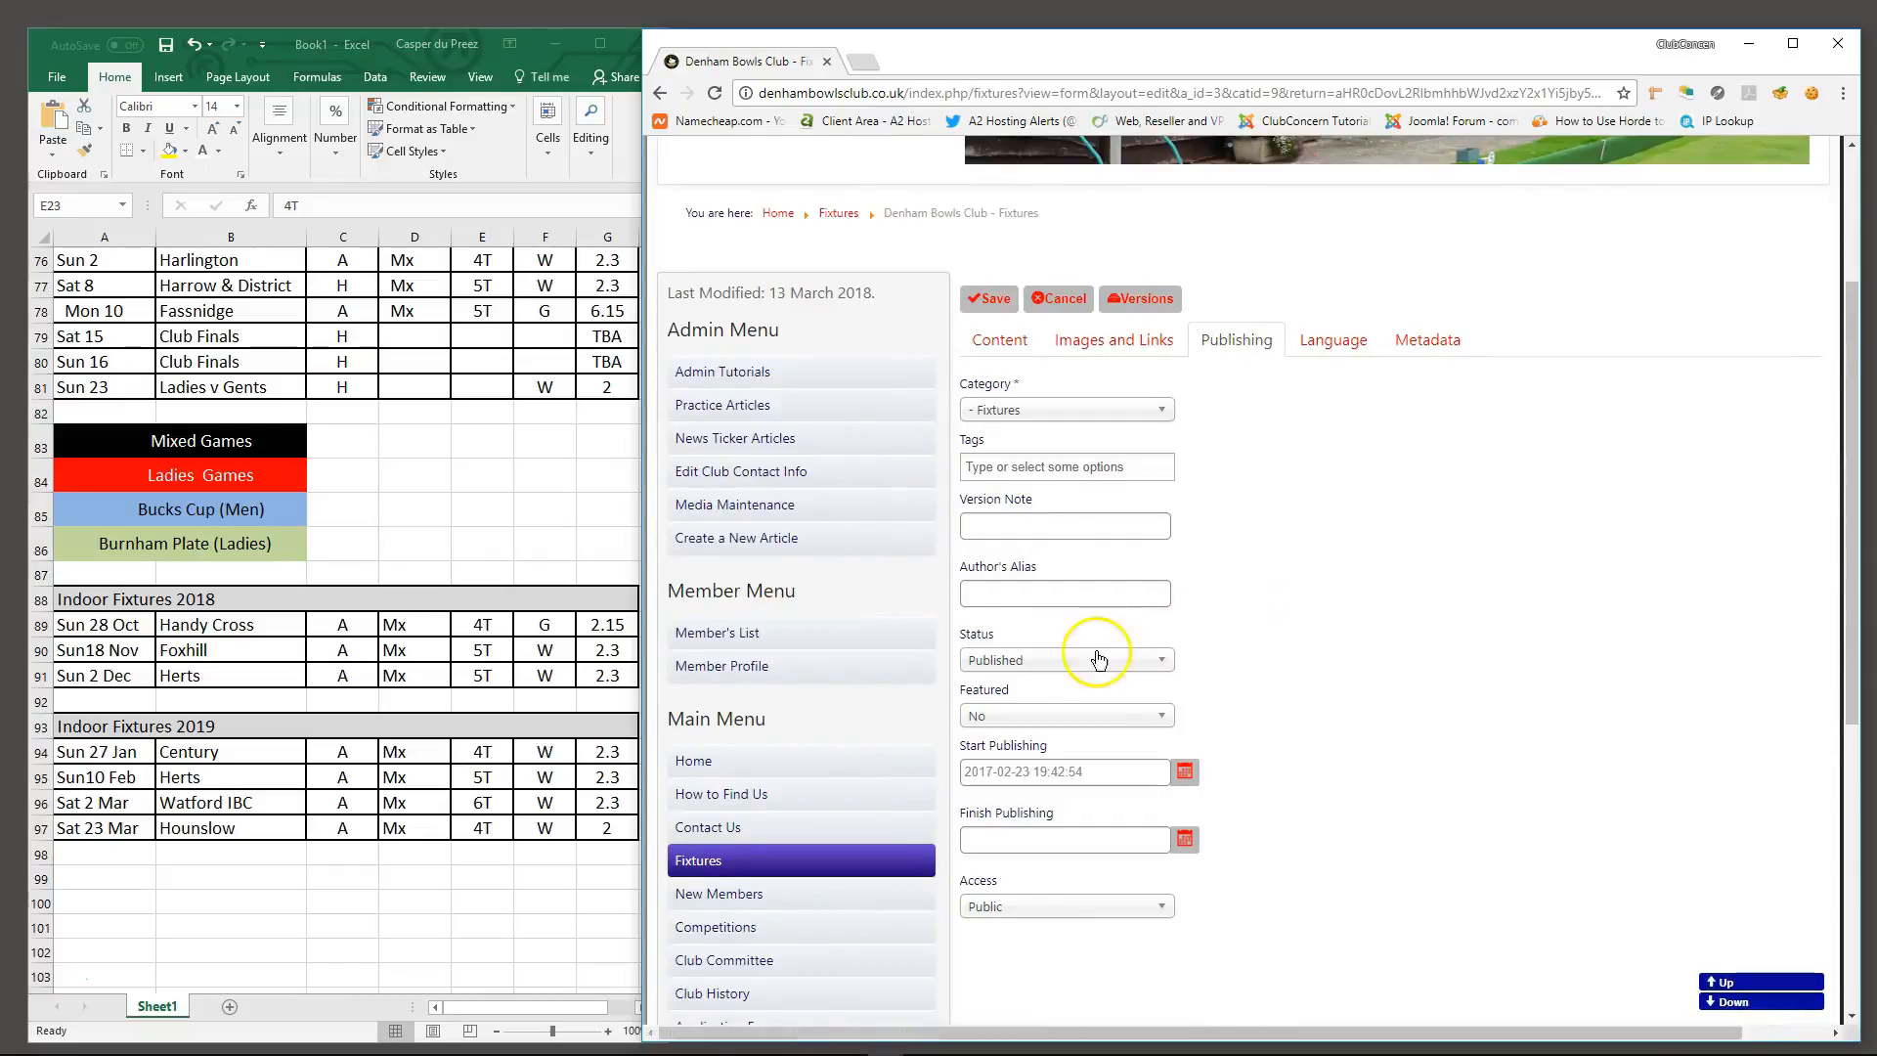
left_click(1158, 662)
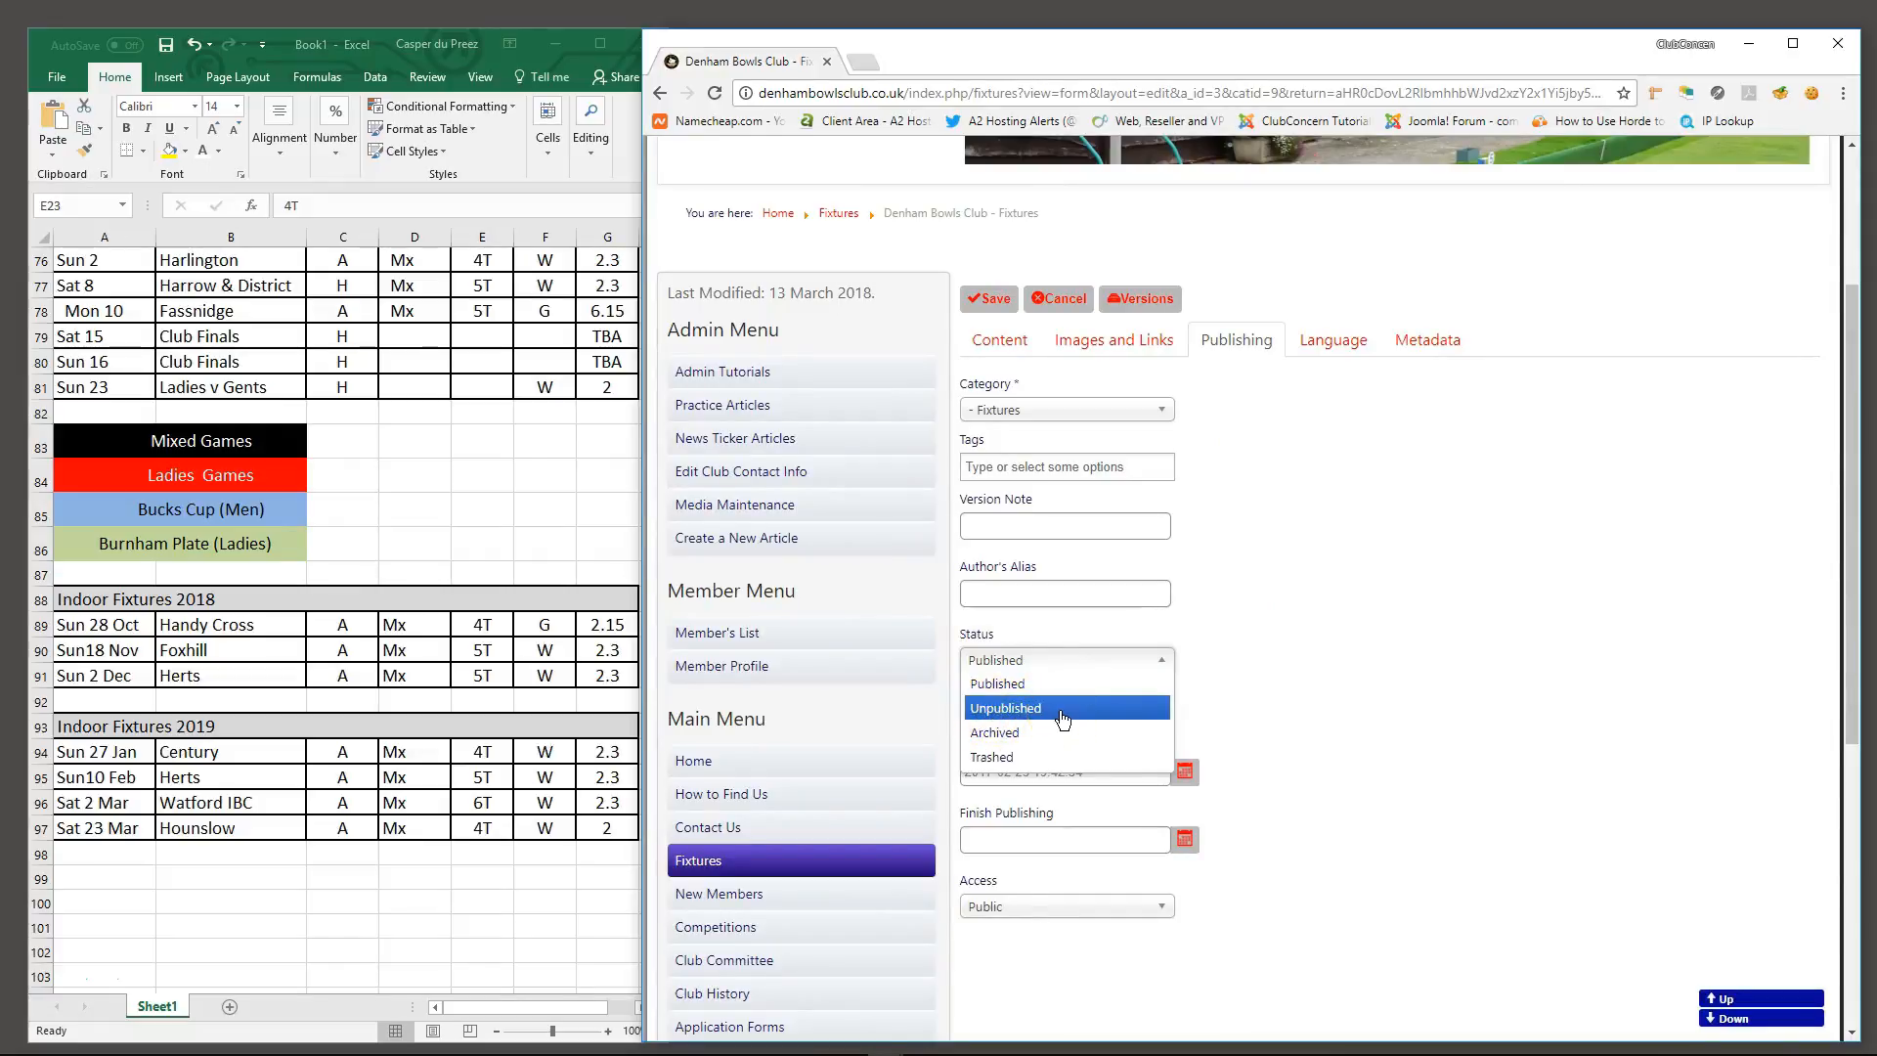
left_click(1024, 740)
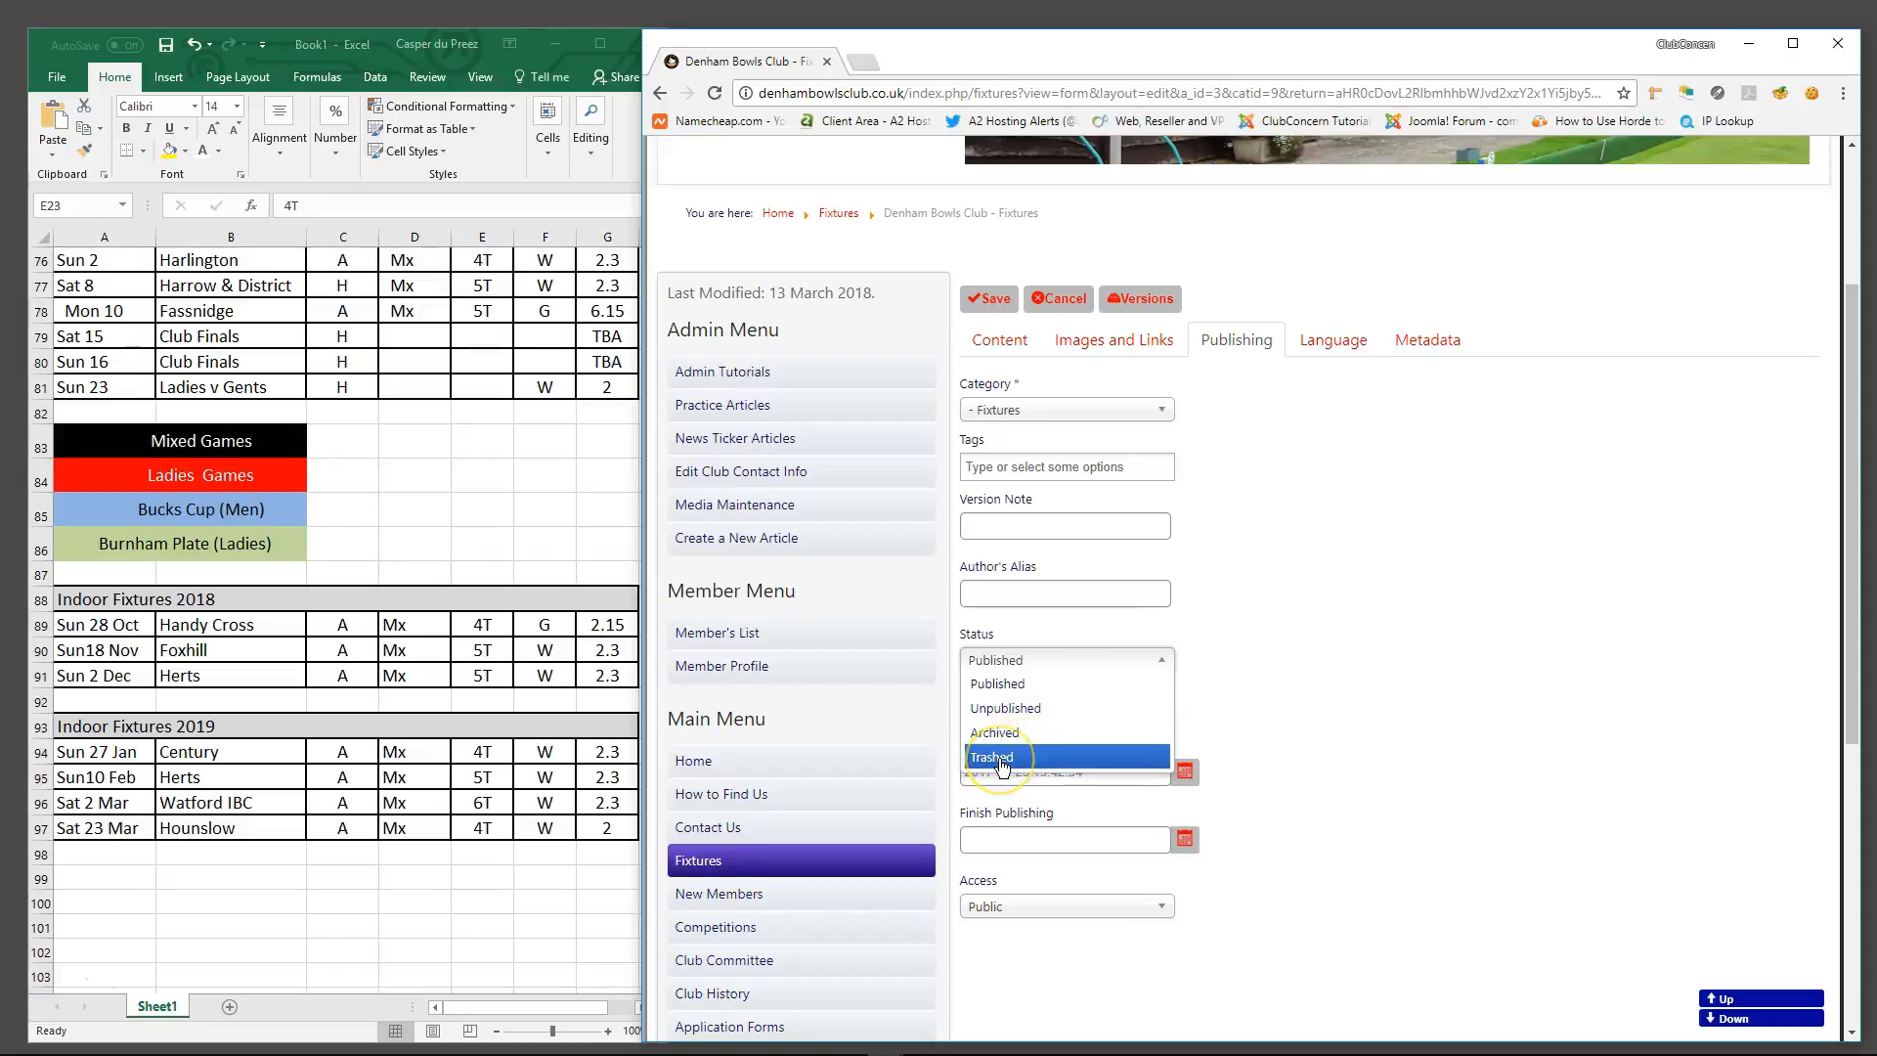
left_click(1001, 759)
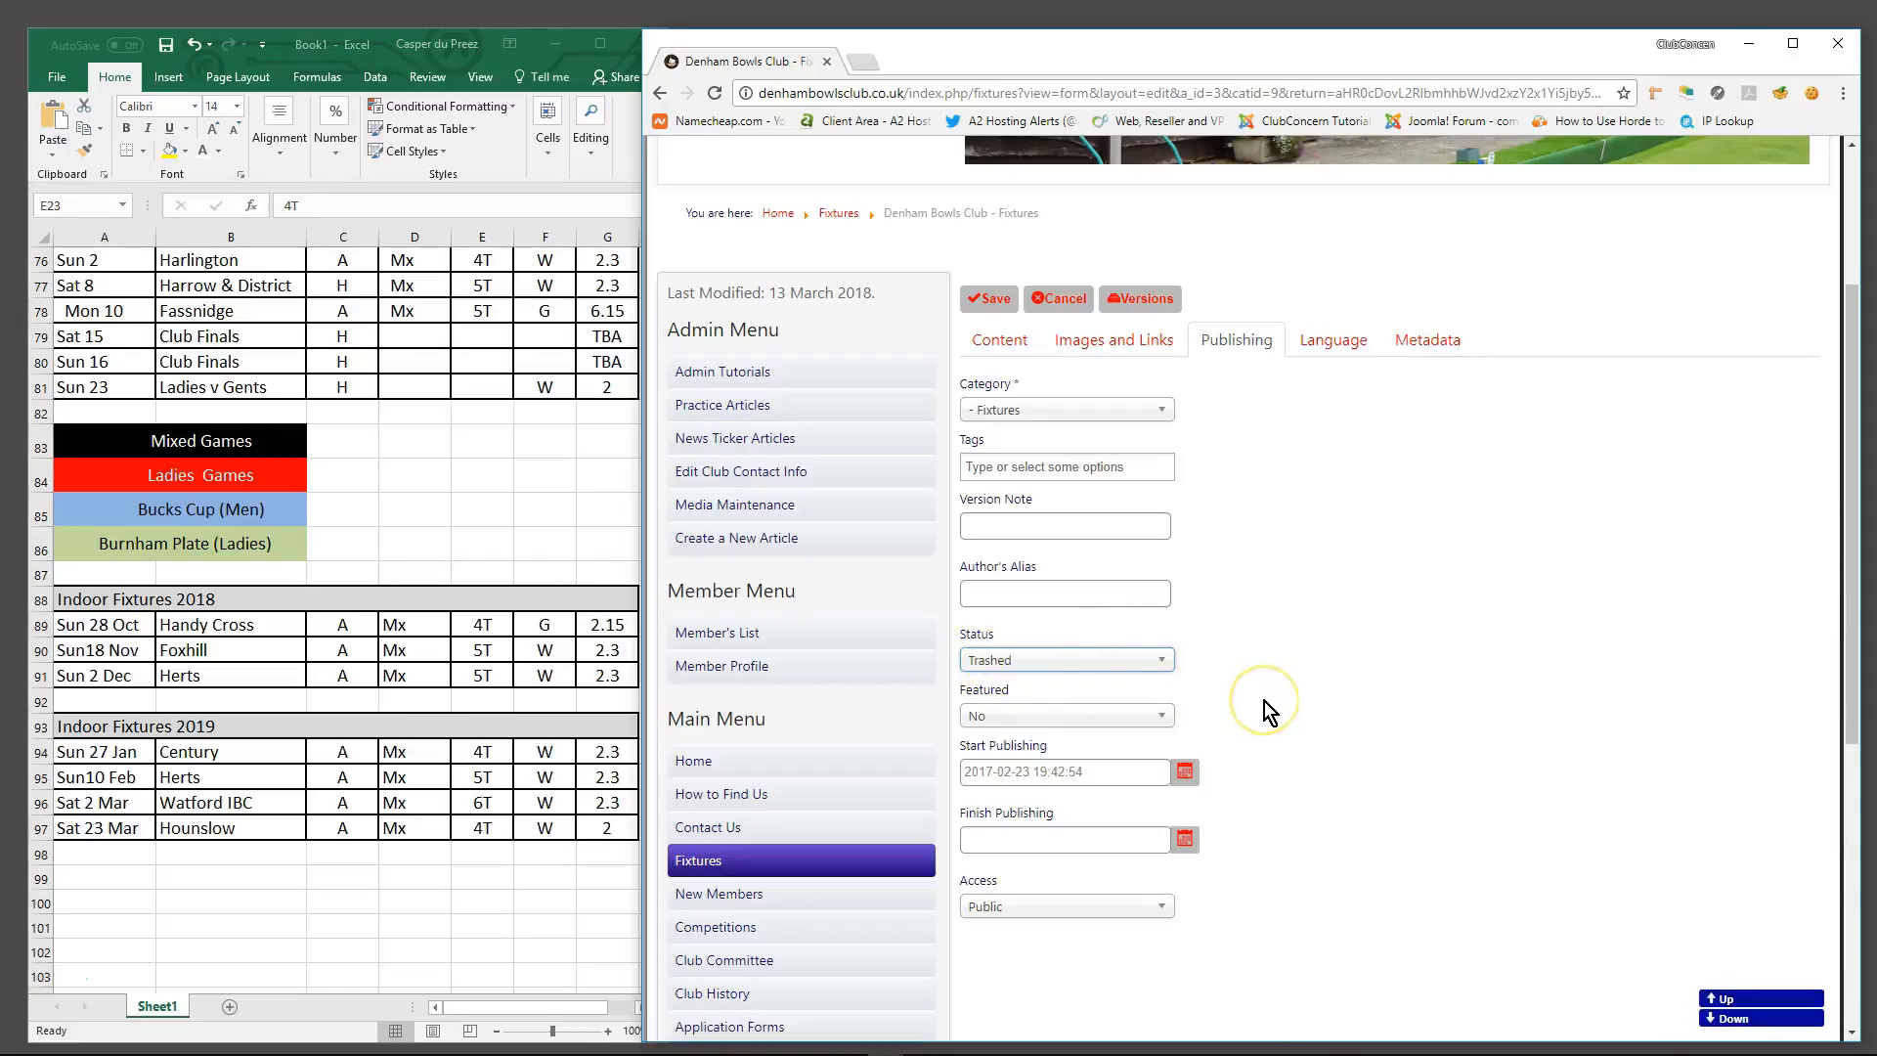
left_click(990, 303)
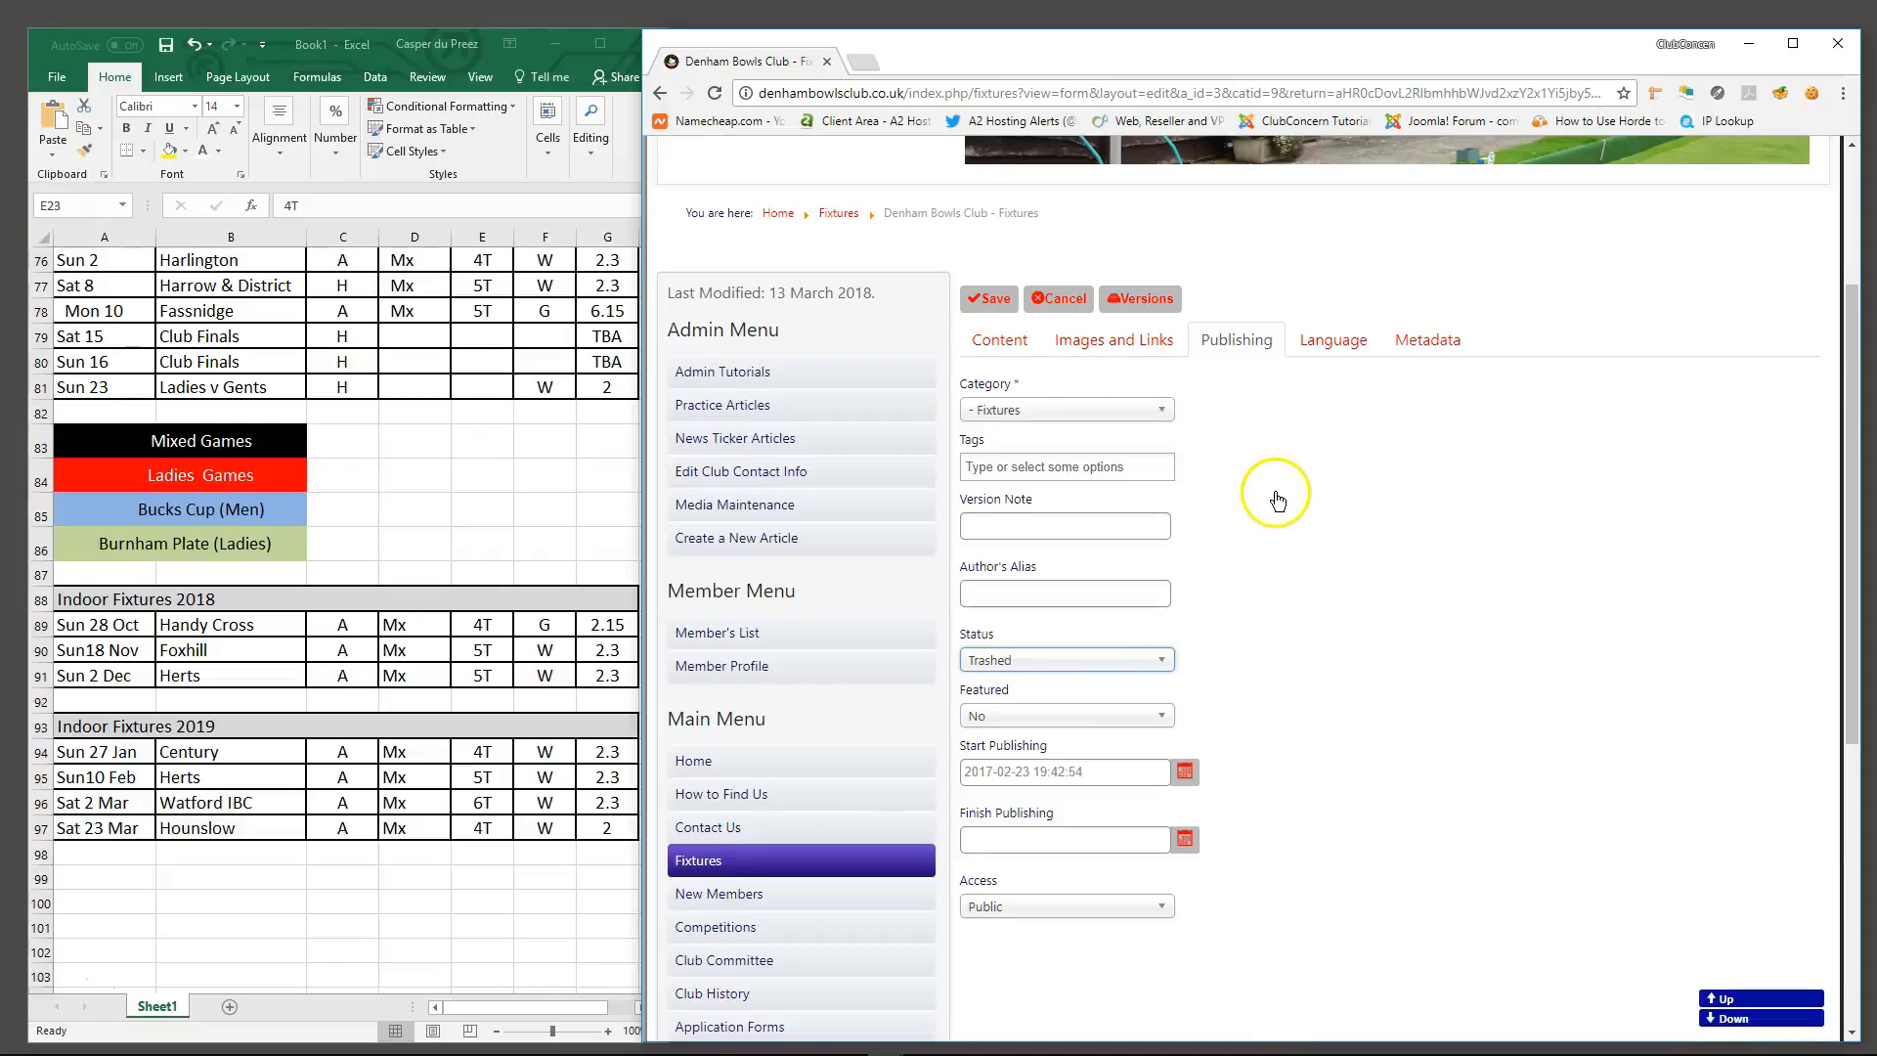
Check the Fixtures 2017 article's version history, close it and save the article
left_click(1144, 303)
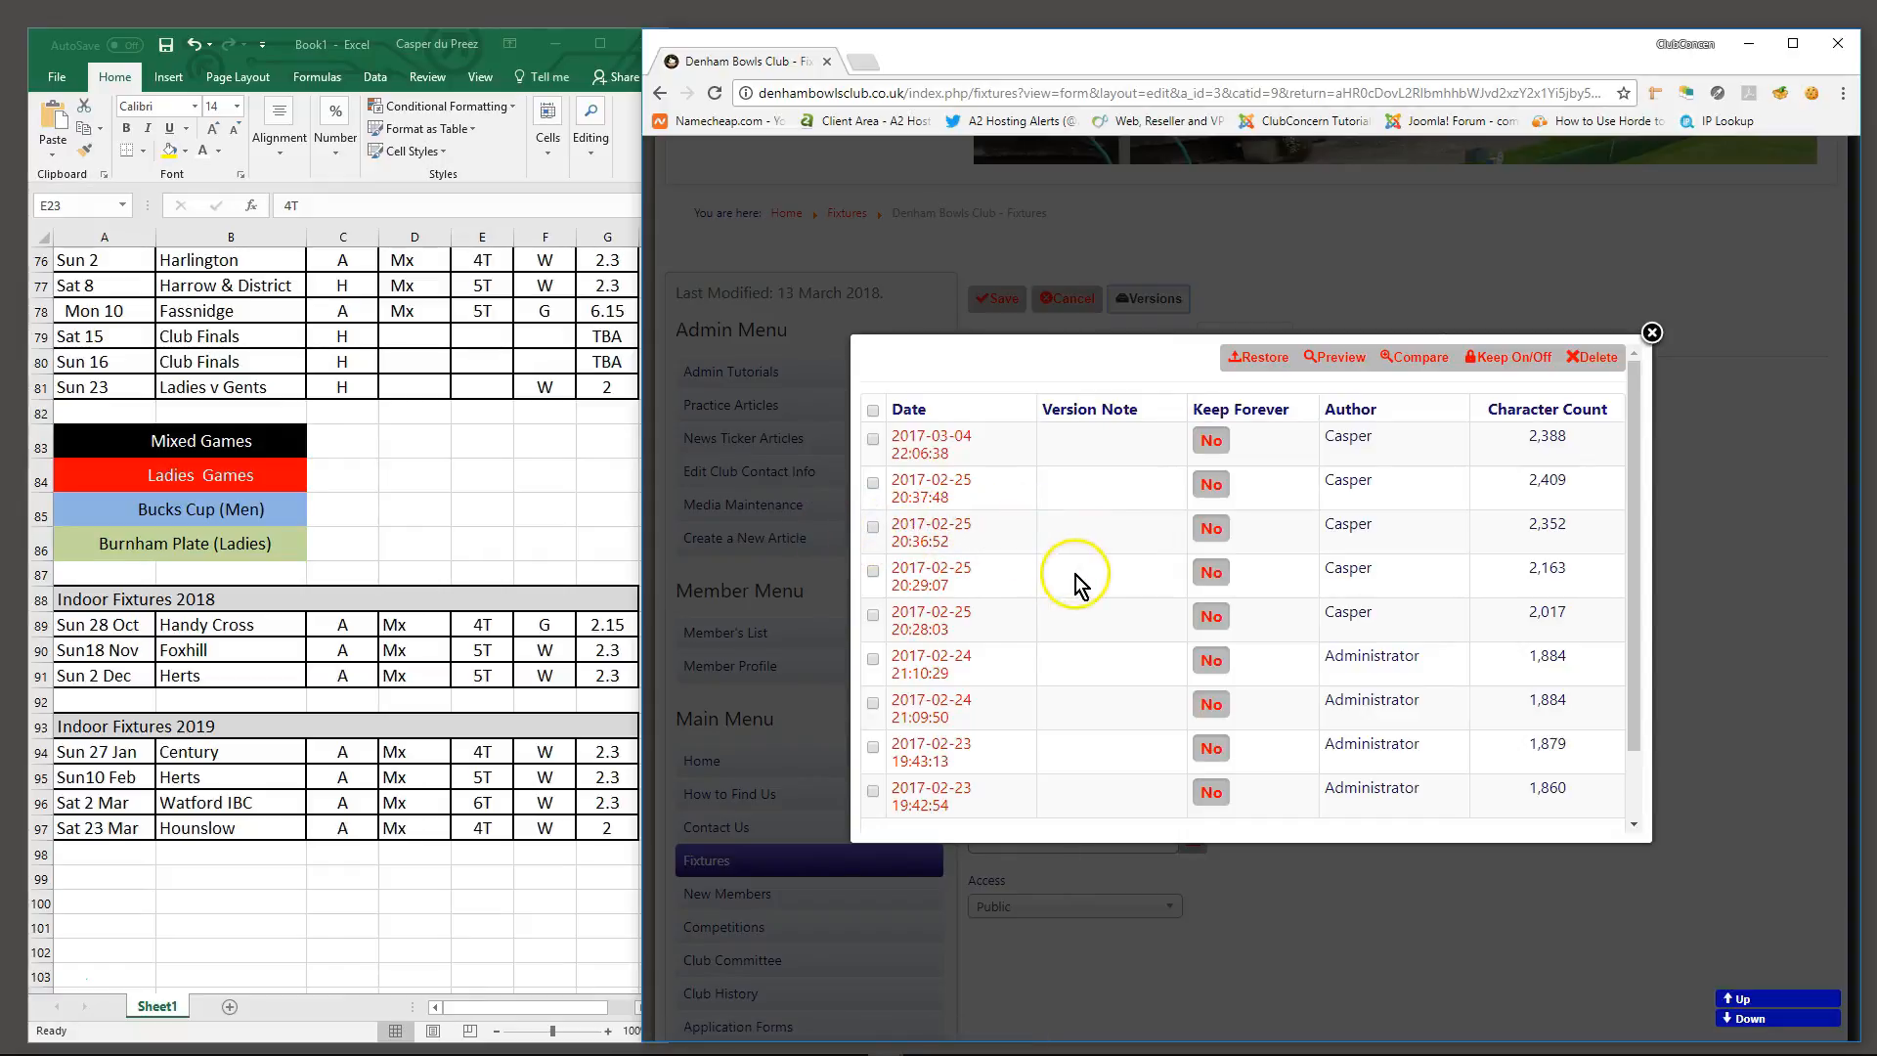
left_click(1650, 333)
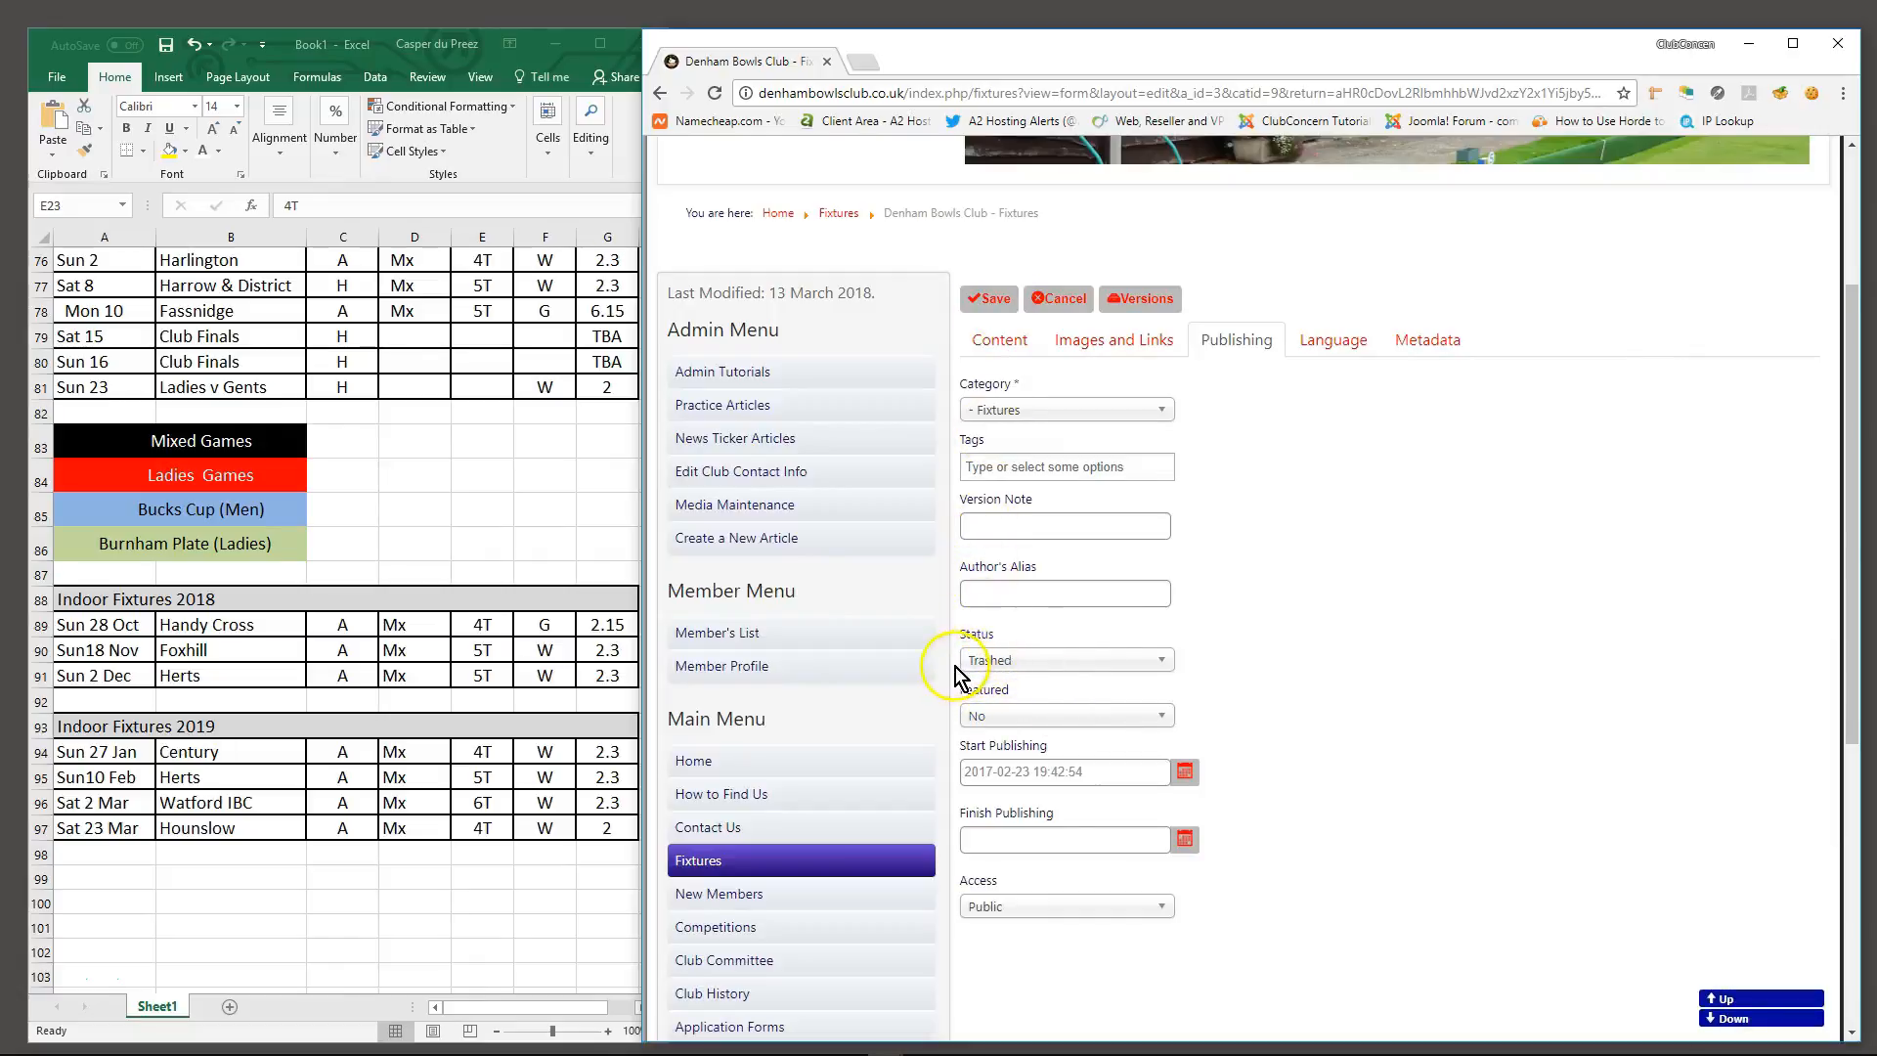
left_click(990, 299)
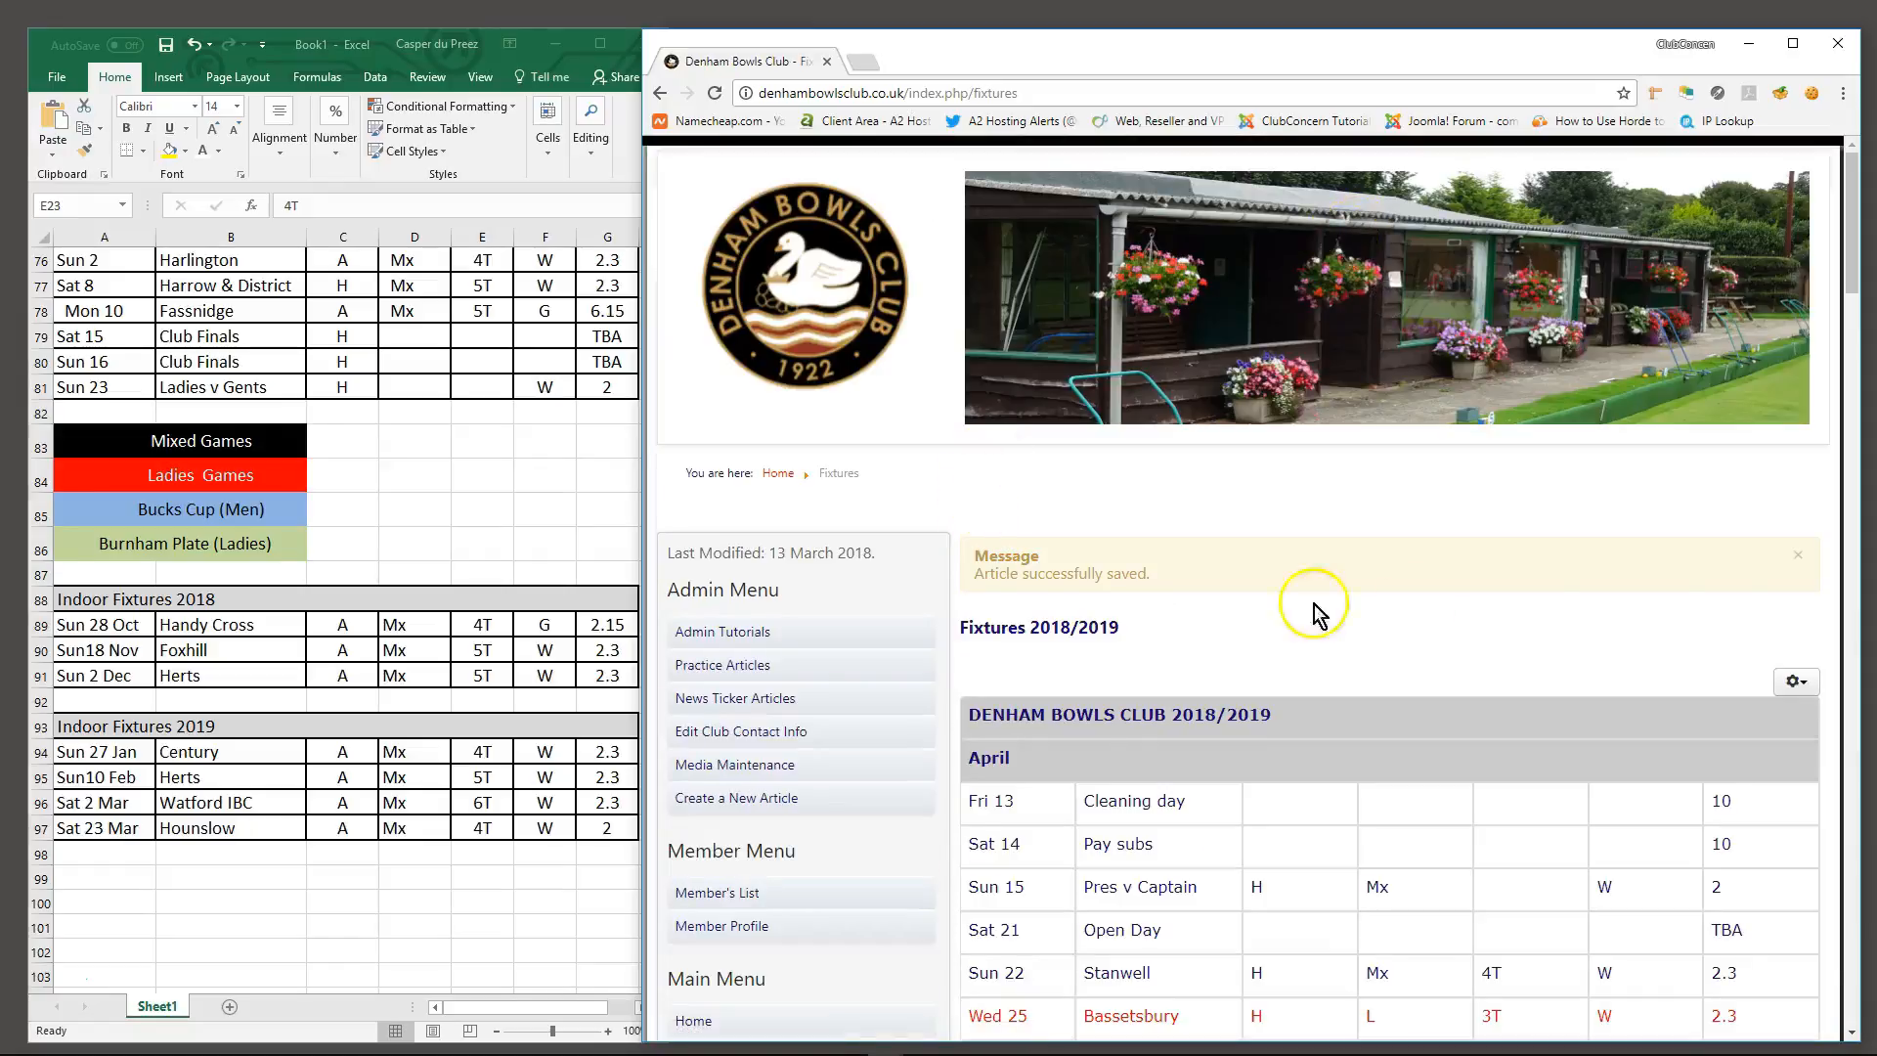
Dismiss the saved-article message and examine the Fixtures page from the 2018/2019 table down to the Indoor Fixtures 2017/18 article
left_click(1797, 555)
scroll(1200, 572, "down", 7)
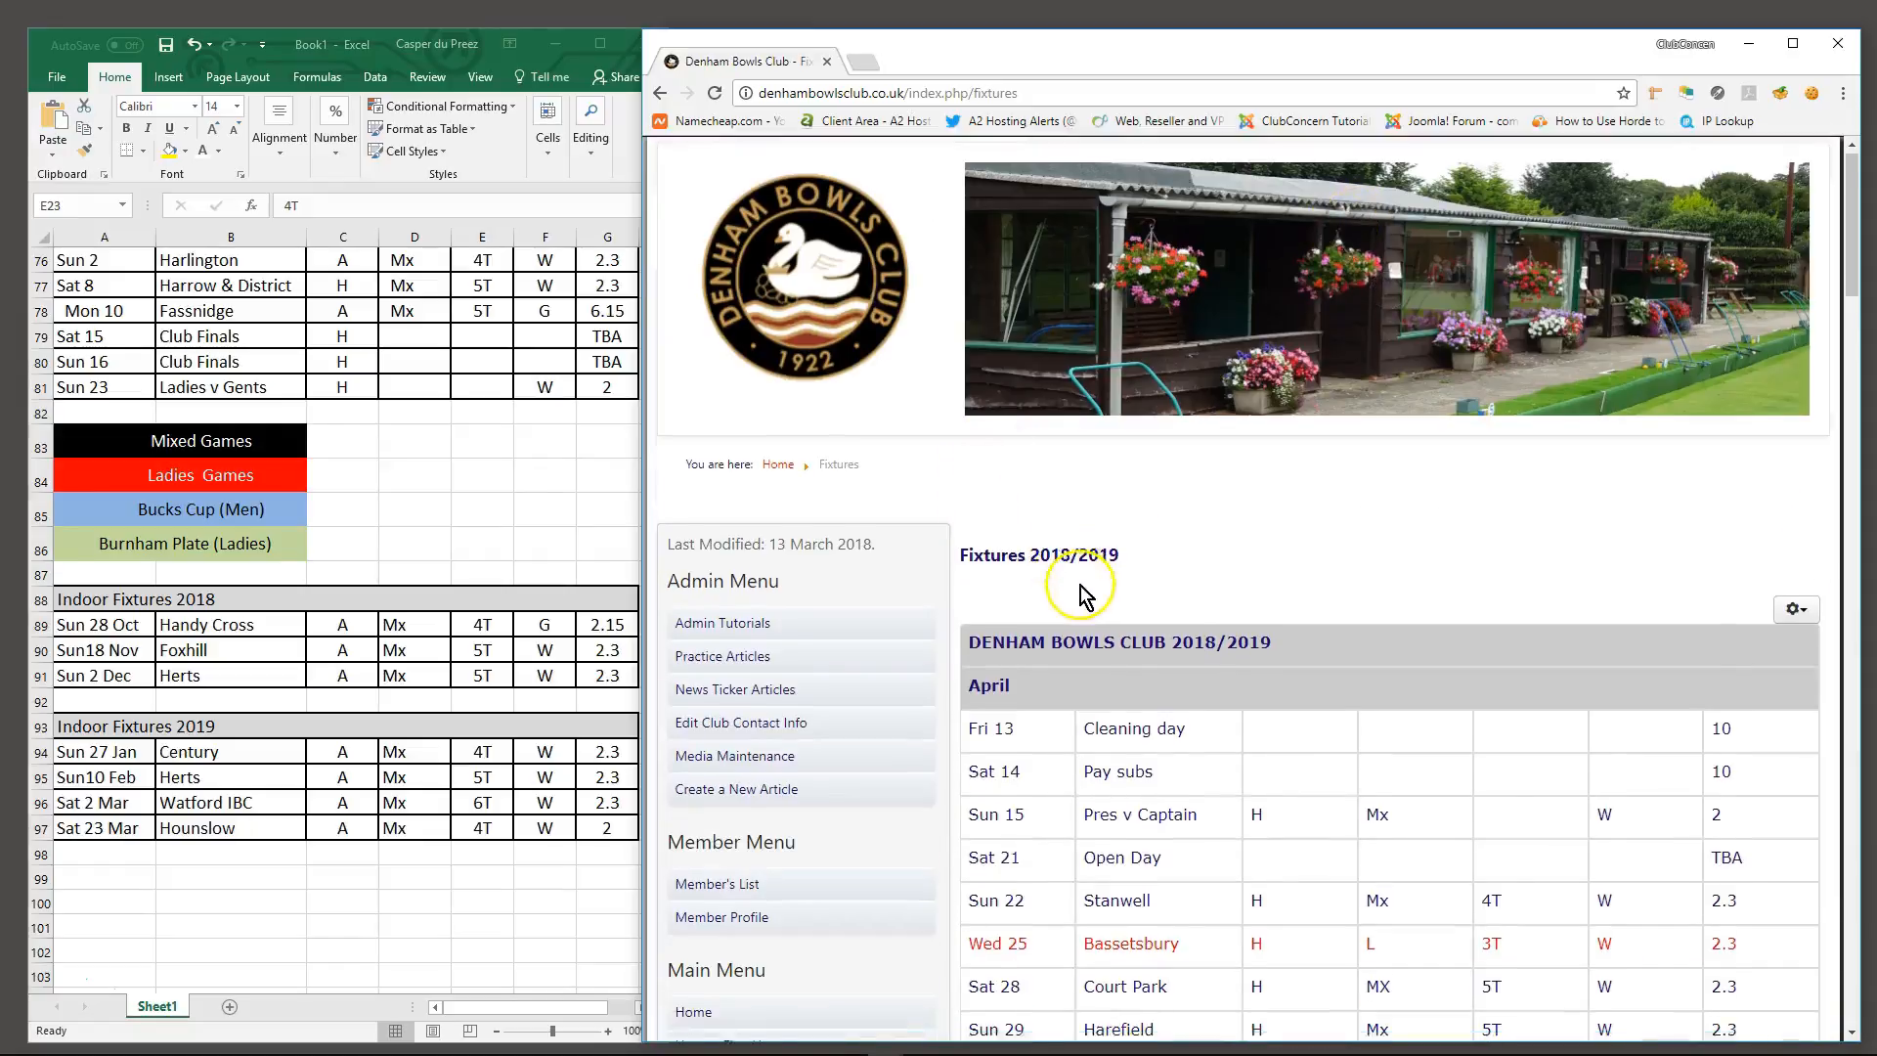
scroll(1280, 553, "down", 9)
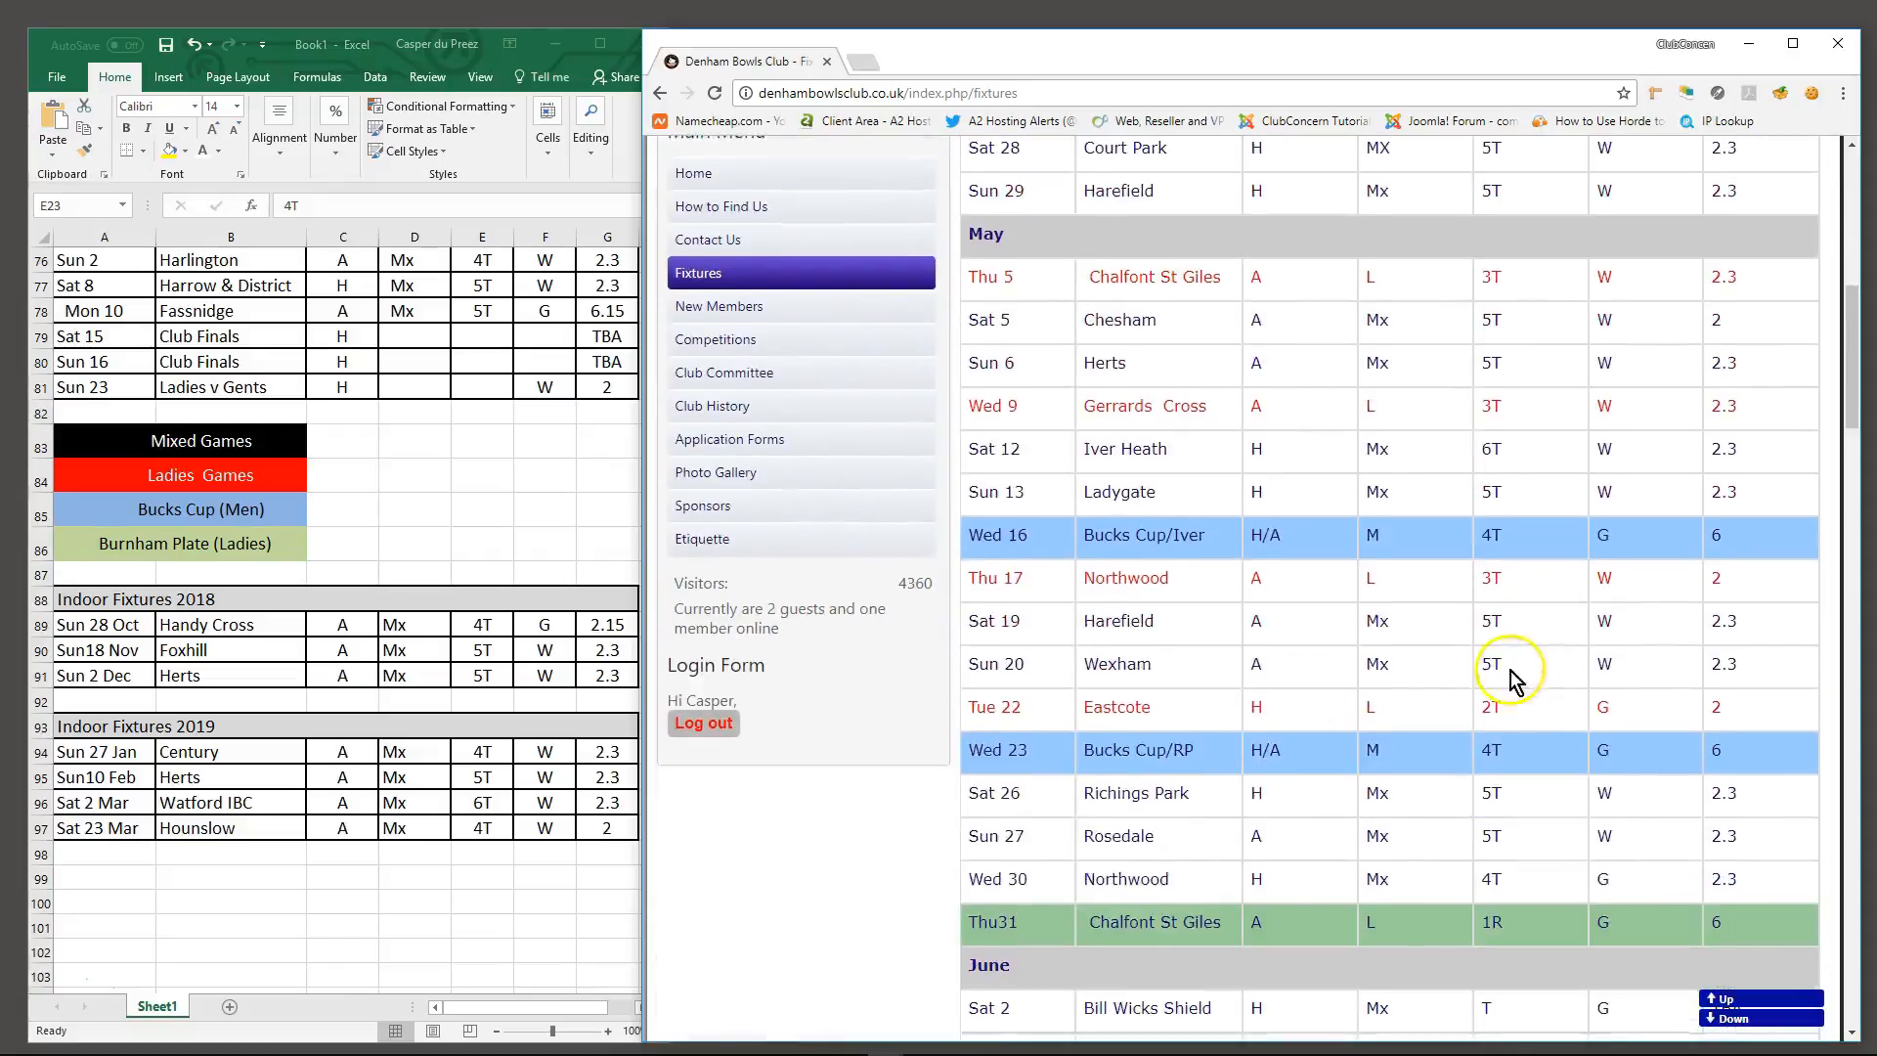
scroll(1183, 616, "down", 9)
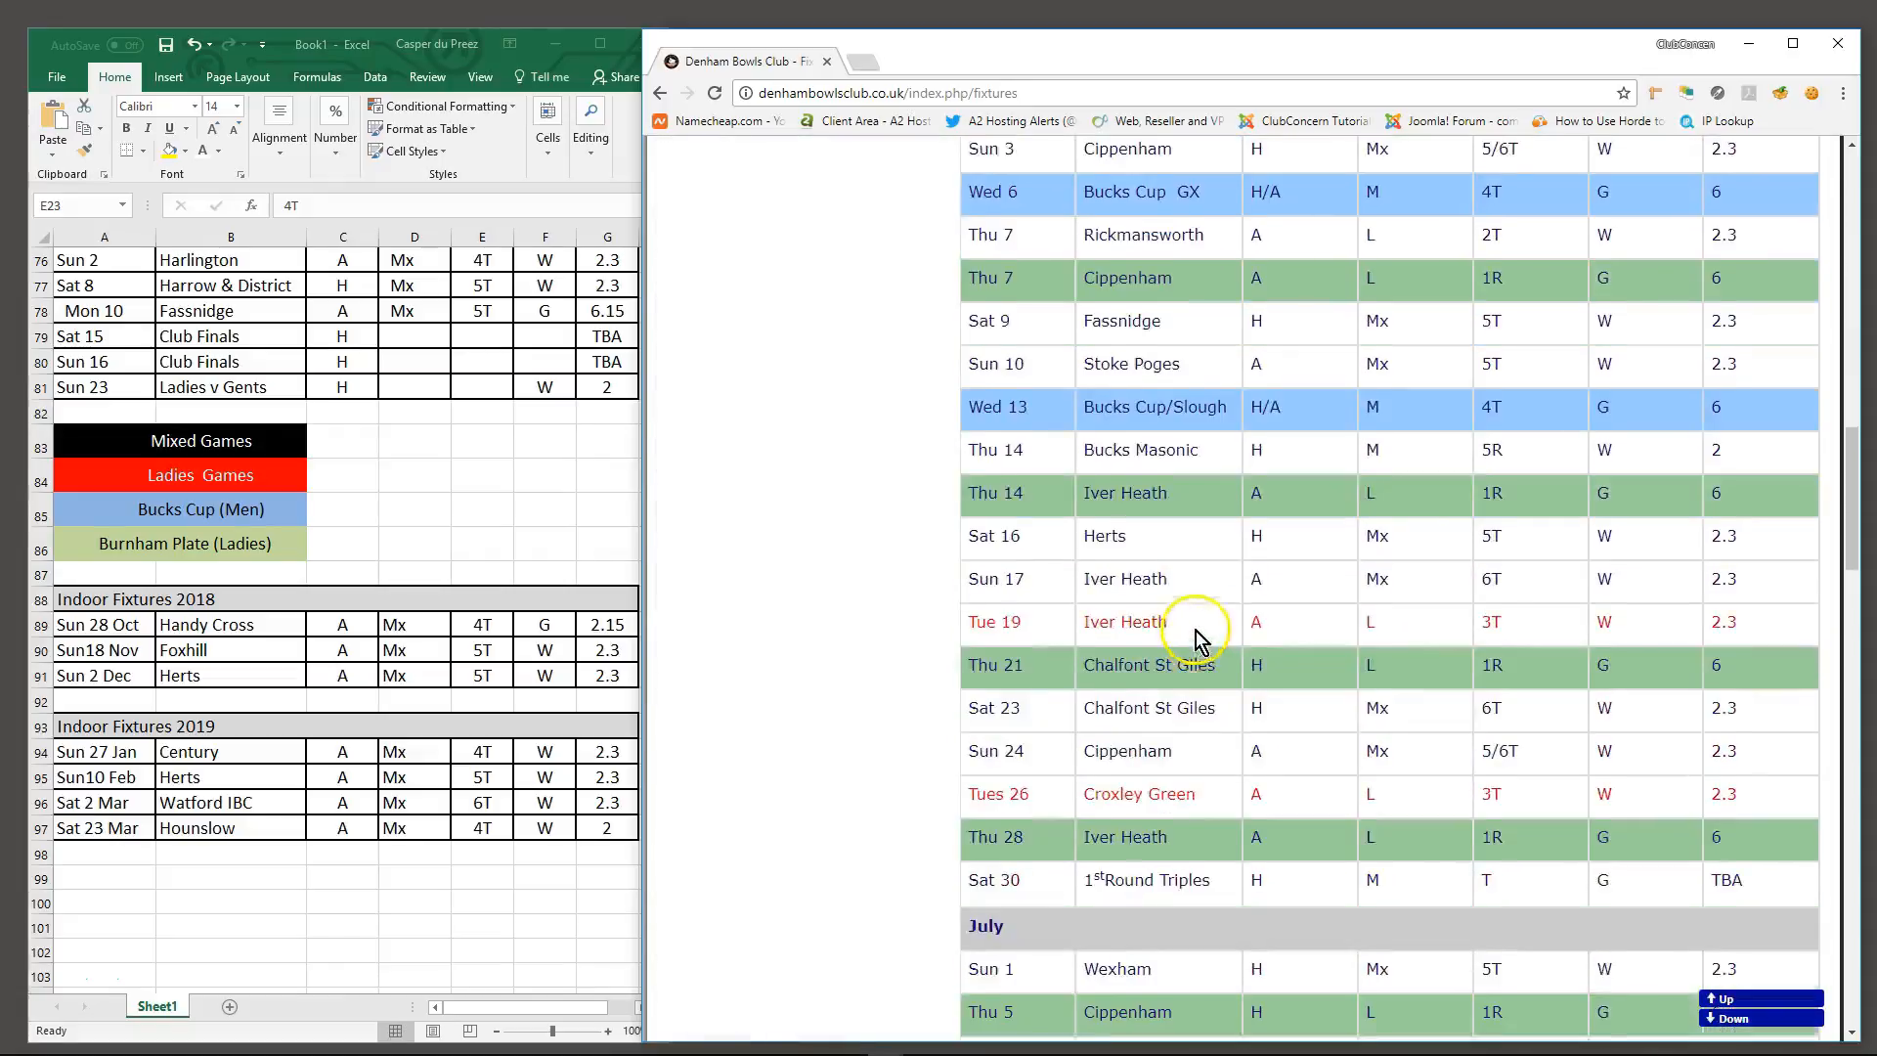
scroll(1148, 682, "down", 8)
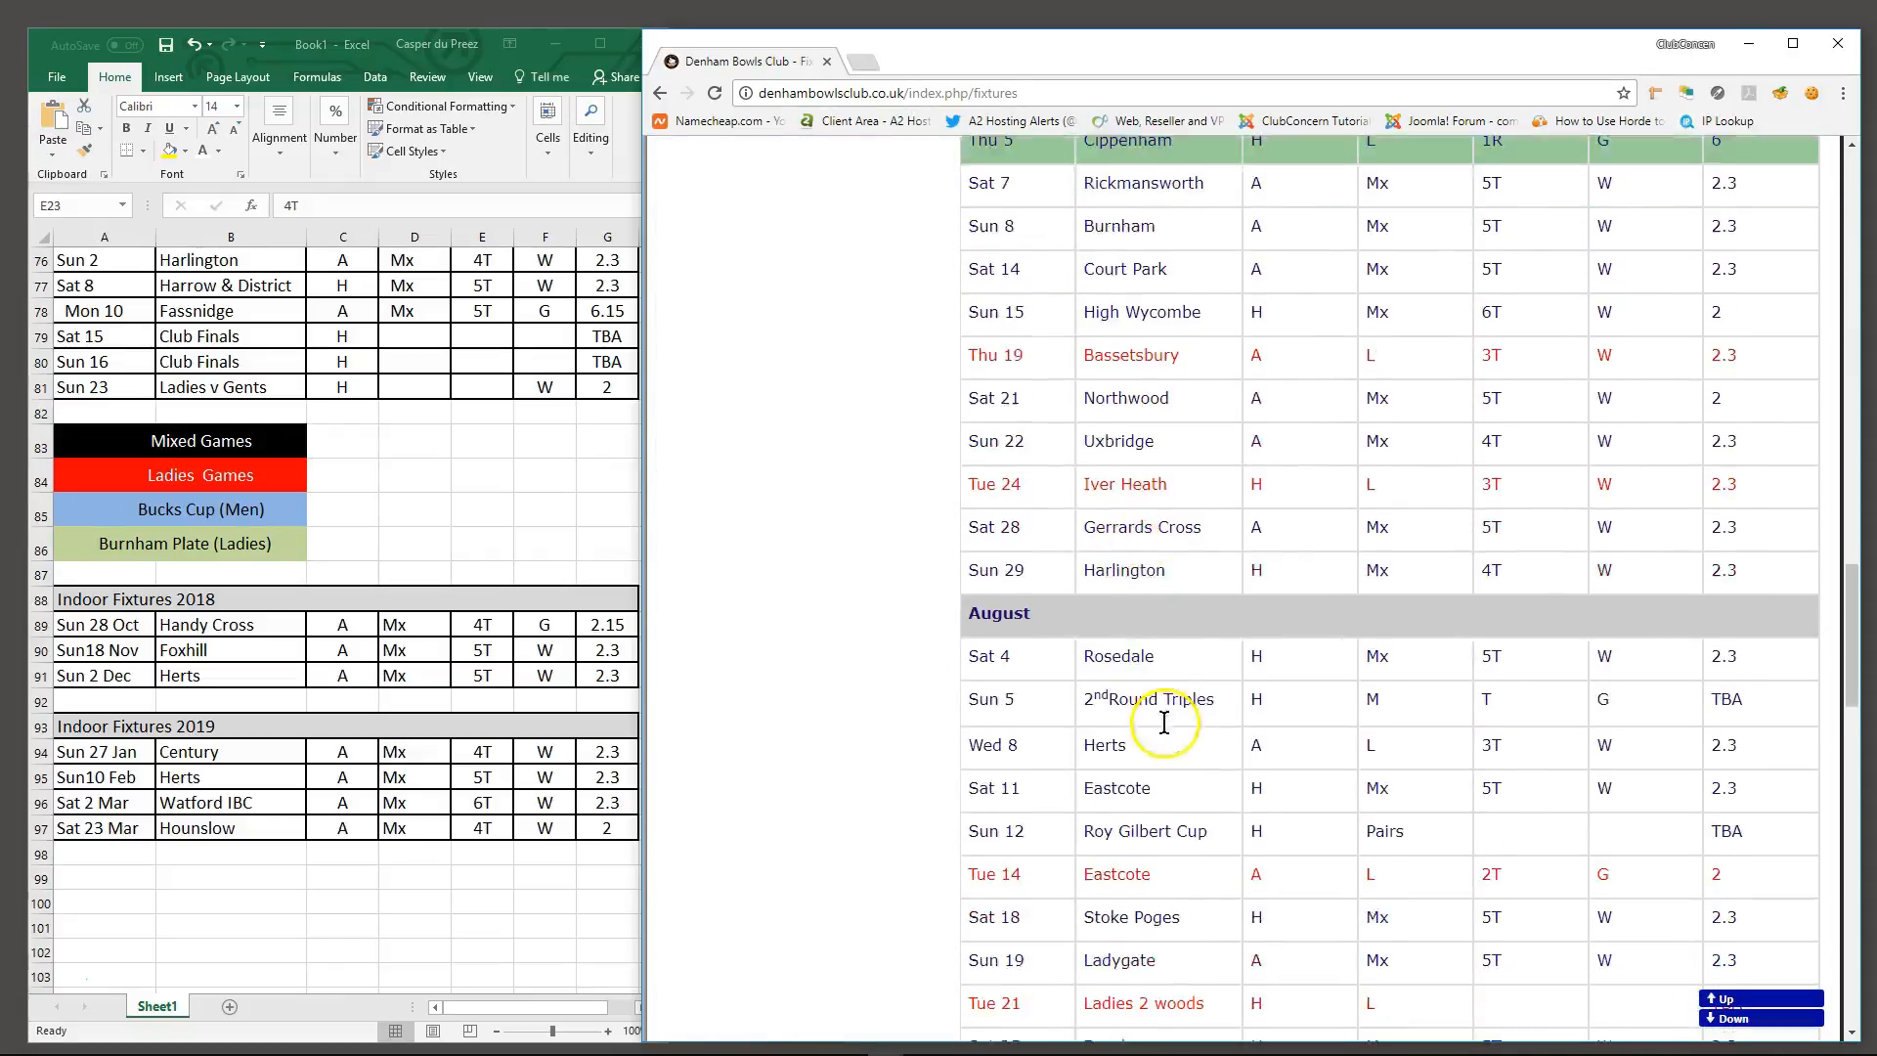
scroll(1261, 733, "down", 7)
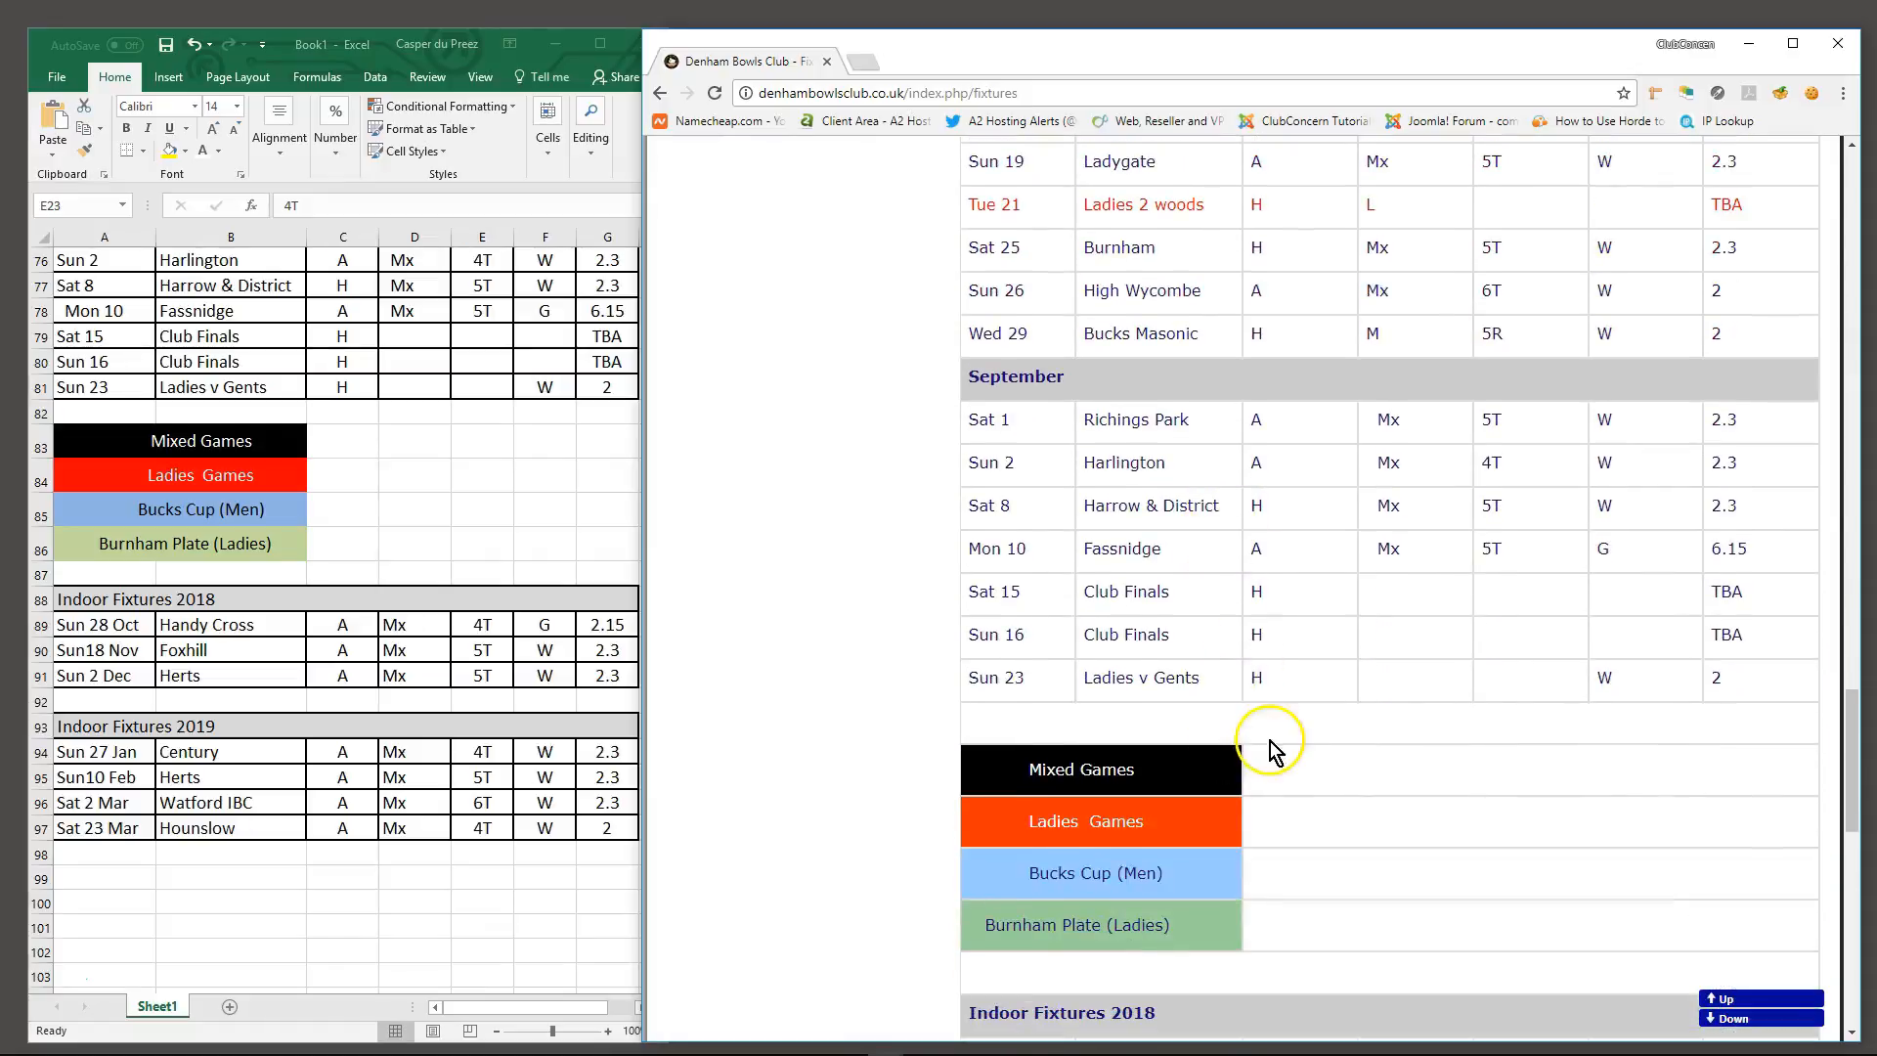
scroll(1309, 684, "down", 7)
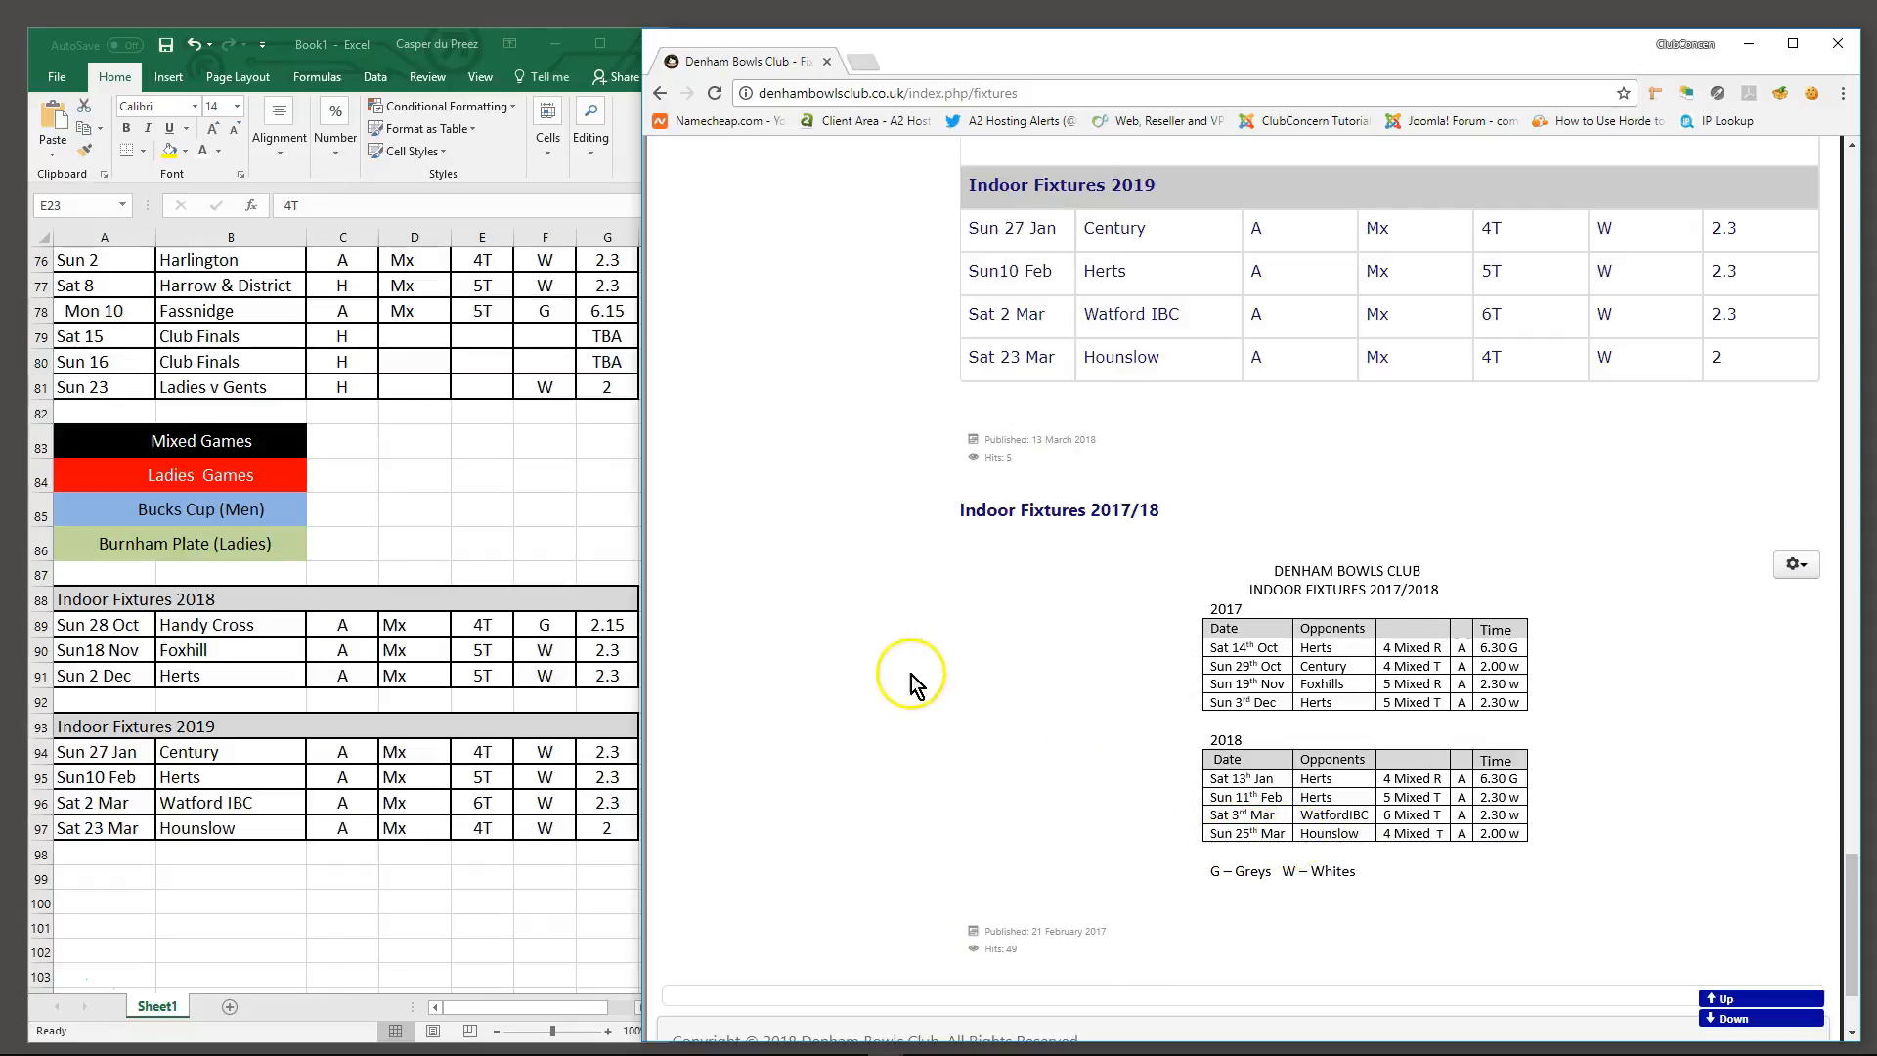
scroll(911, 674, "up", 3)
Switch to Excel and close the fixtures workbook
left_click(535, 495)
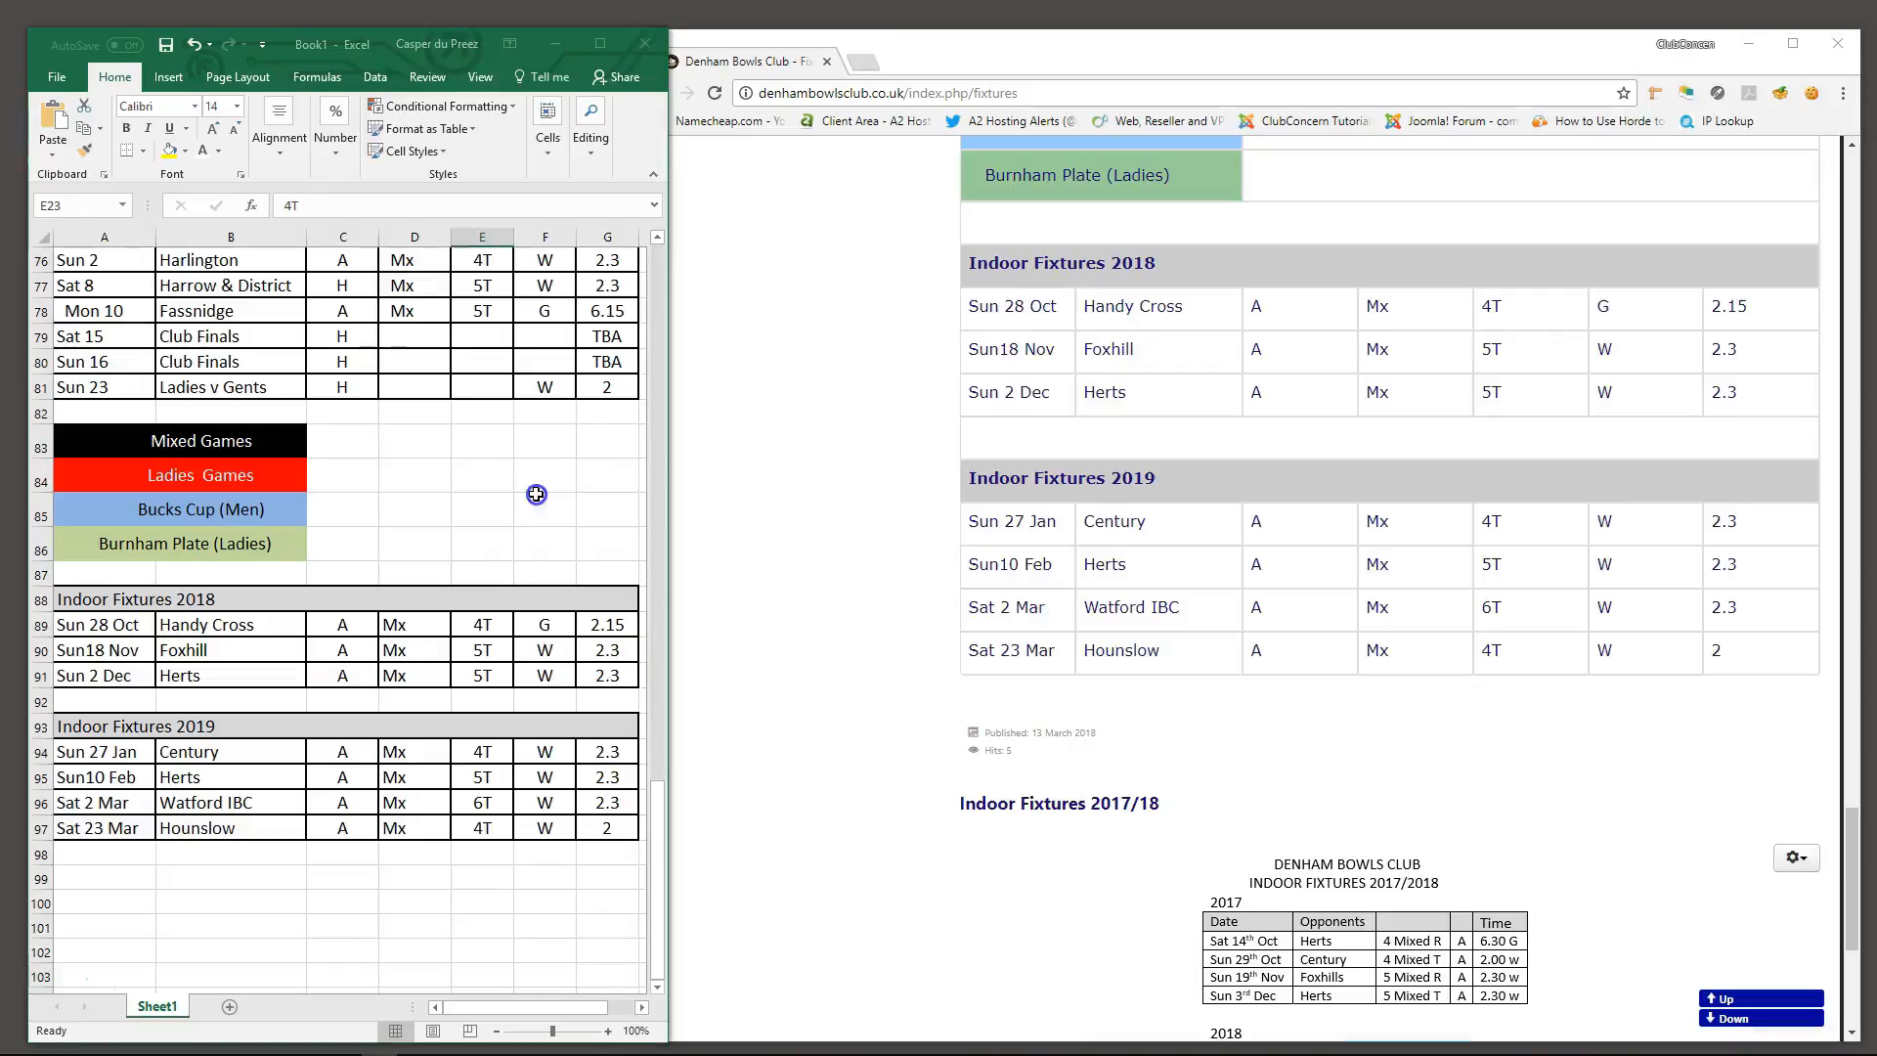
left_click(637, 43)
left_click(963, 554)
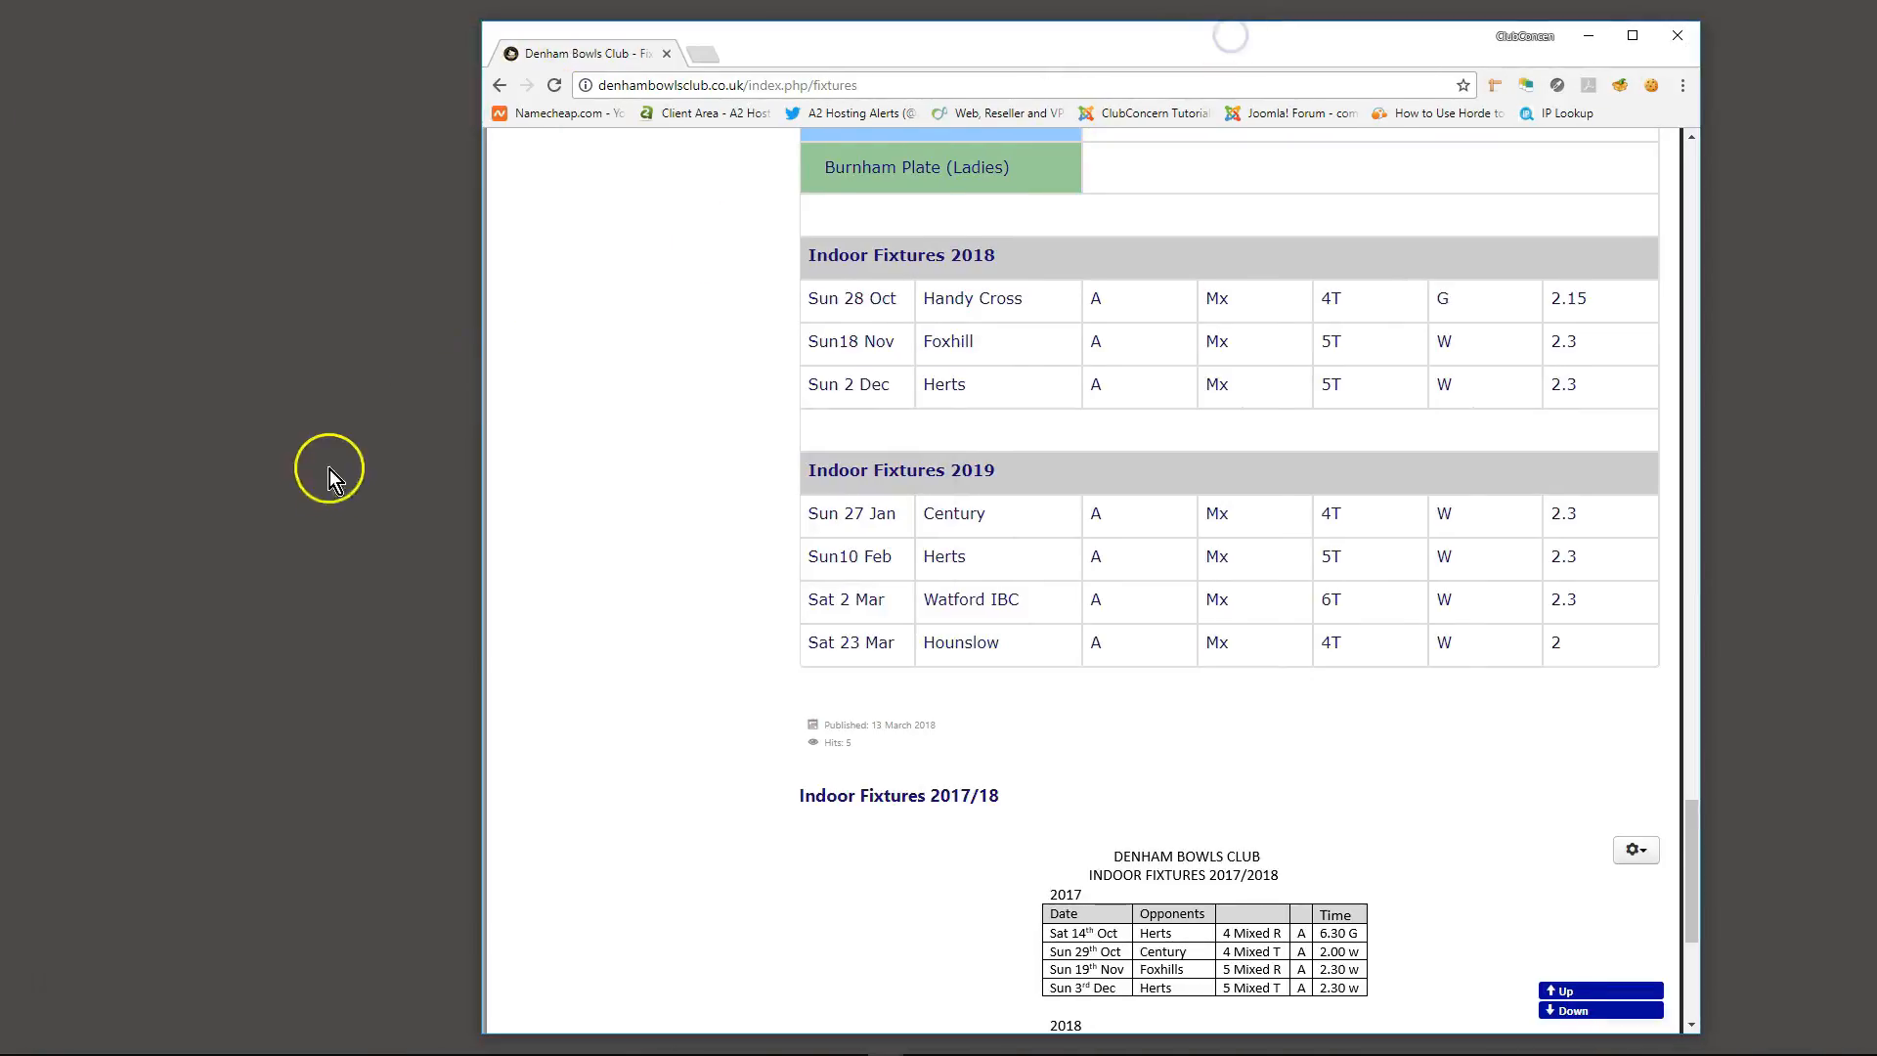